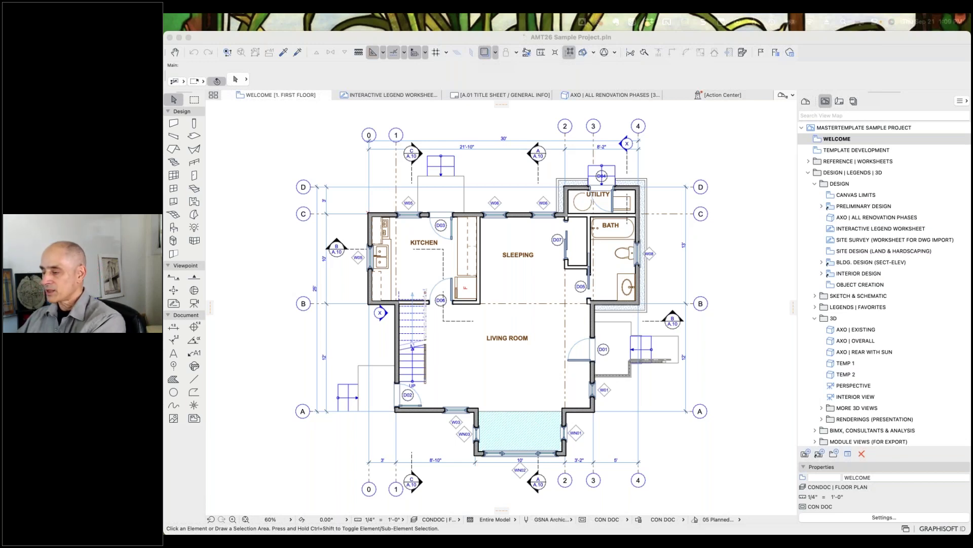
# Step: Bring up the macOS application switcher over the ARCHICAD first-floor plan
pyautogui.press('super+Tab')
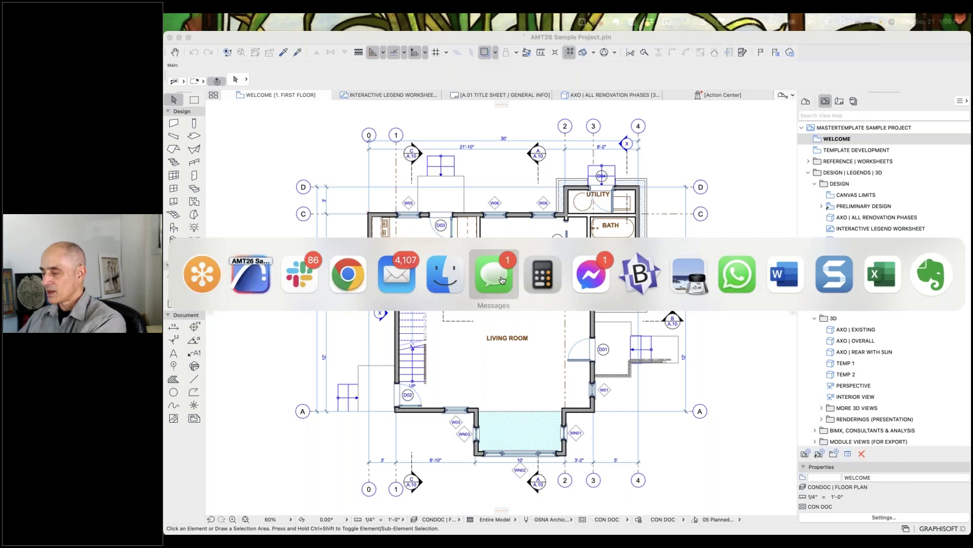
# Step: In Chrome's Freshdesk, open the 'Question re: auto label?' ticket from the open tickets list
pyautogui.click(355, 278)
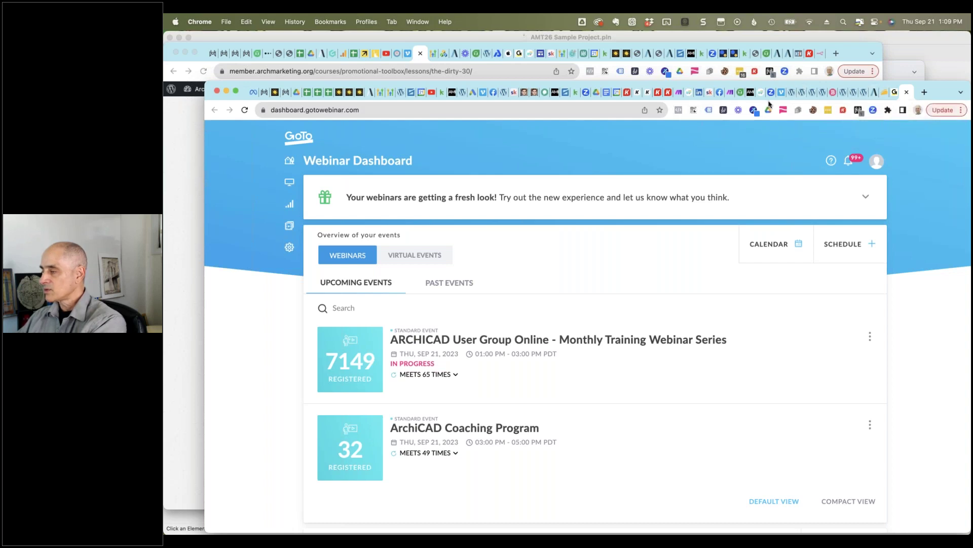
pyautogui.click(740, 94)
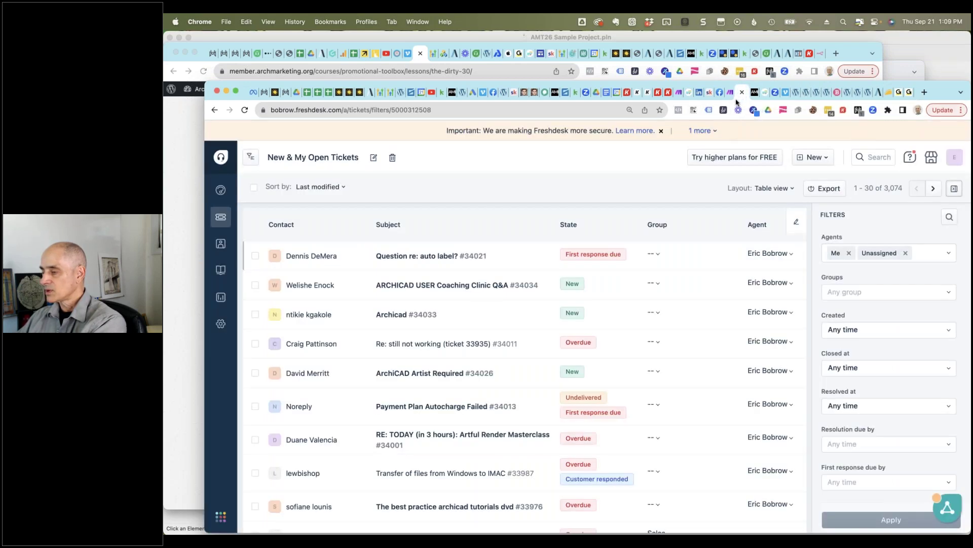
pyautogui.click(438, 256)
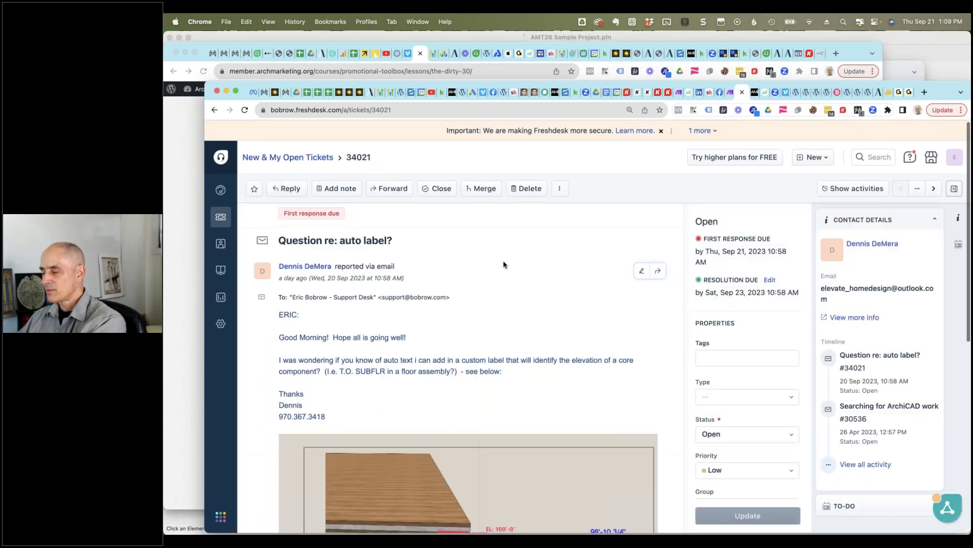
# Step: Scroll the ticket down to the floor-composite screenshot showing the EL and T.O. SUBFLR labels
pyautogui.scroll(-4, 504, 264)
pyautogui.scroll(-1, 504, 264)
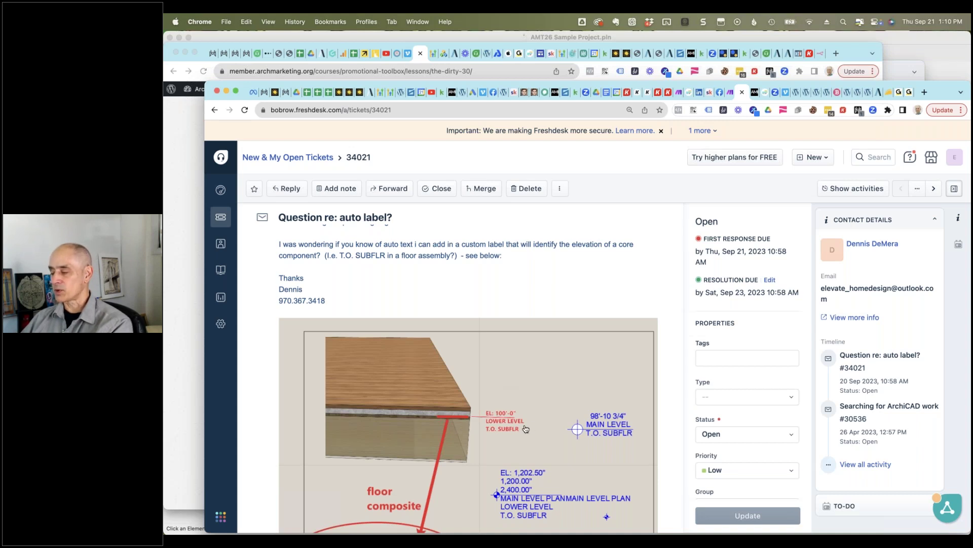
pyautogui.scroll(-1, 526, 427)
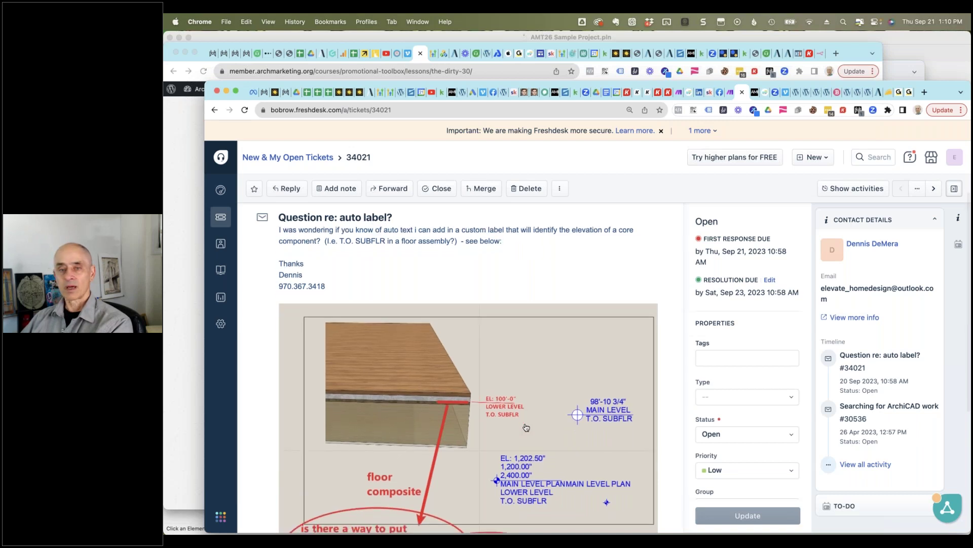
# Step: Scroll back up in the 'Question re: auto label?' ticket
pyautogui.scroll(1, 525, 428)
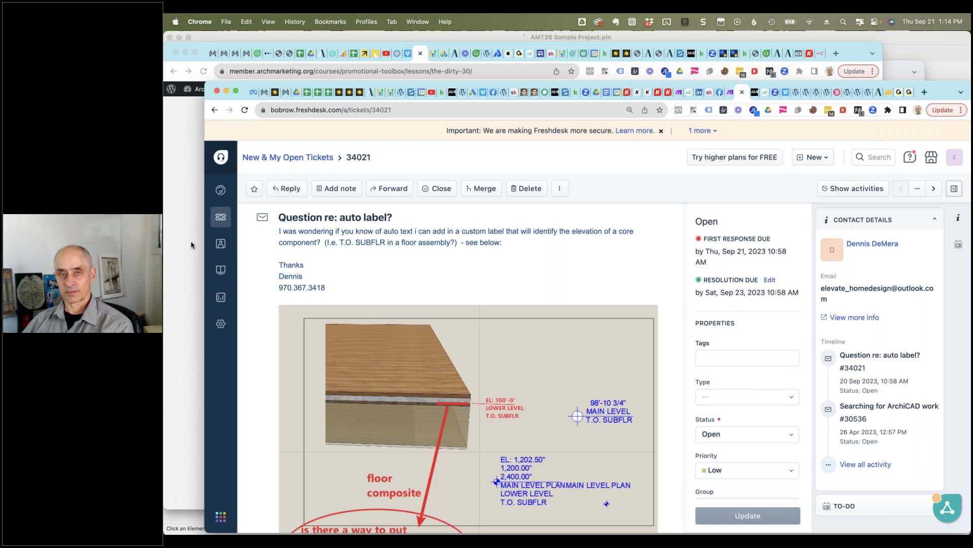
# Step: Return to ARCHICAD's WELCOME first-floor plan through the app switcher
pyautogui.press('super+Tab')
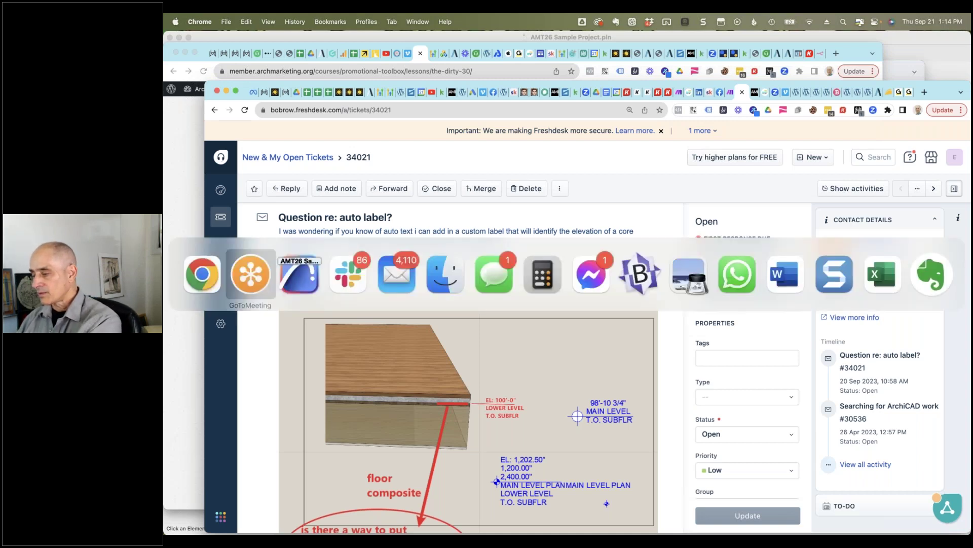
pyautogui.press('super+Tab')
pyautogui.press('super+Tab')
pyautogui.press('super+Tab')
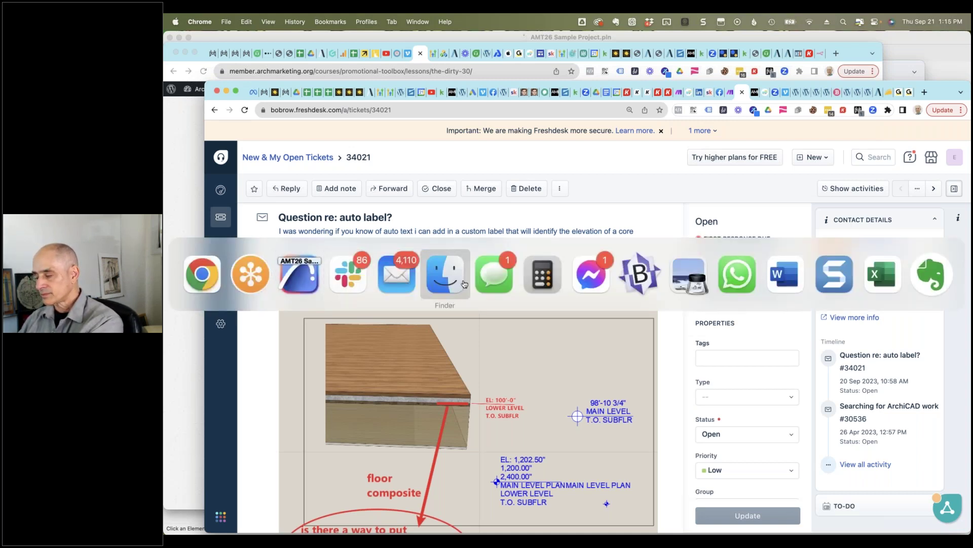
pyautogui.click(299, 277)
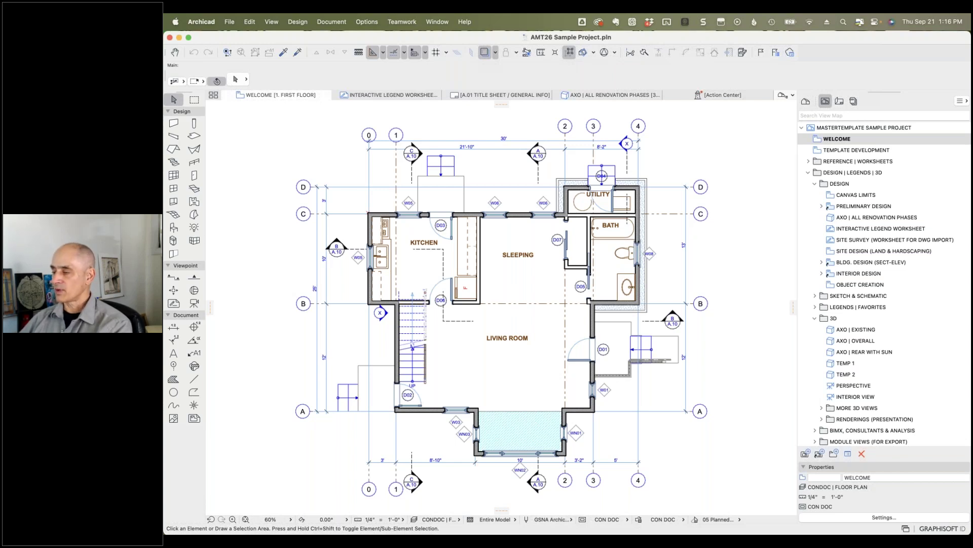
pyautogui.click(730, 144)
pyautogui.press('Escape')
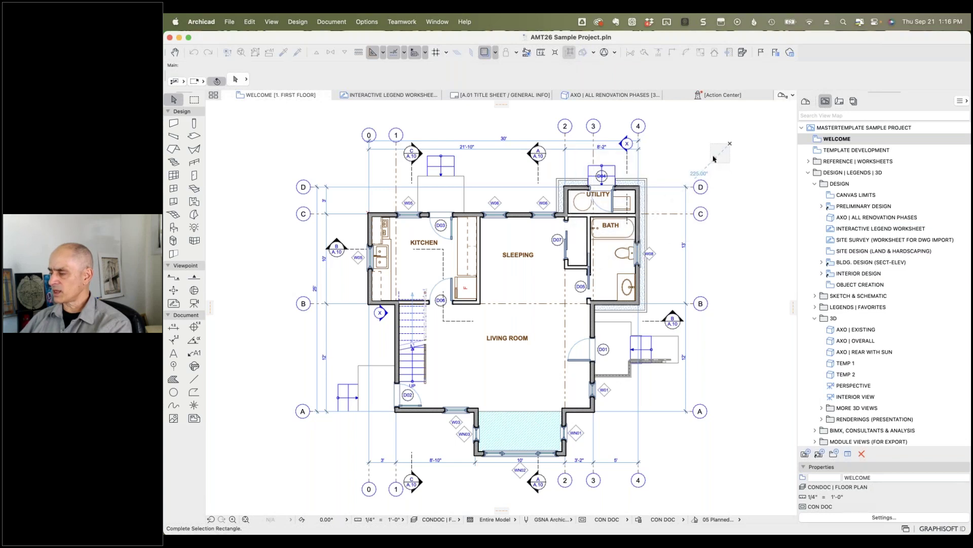
# Step: Create a new project from File > New, launching it in a separate Archicad instance
pyautogui.click(229, 22)
pyautogui.moveTo(240, 51)
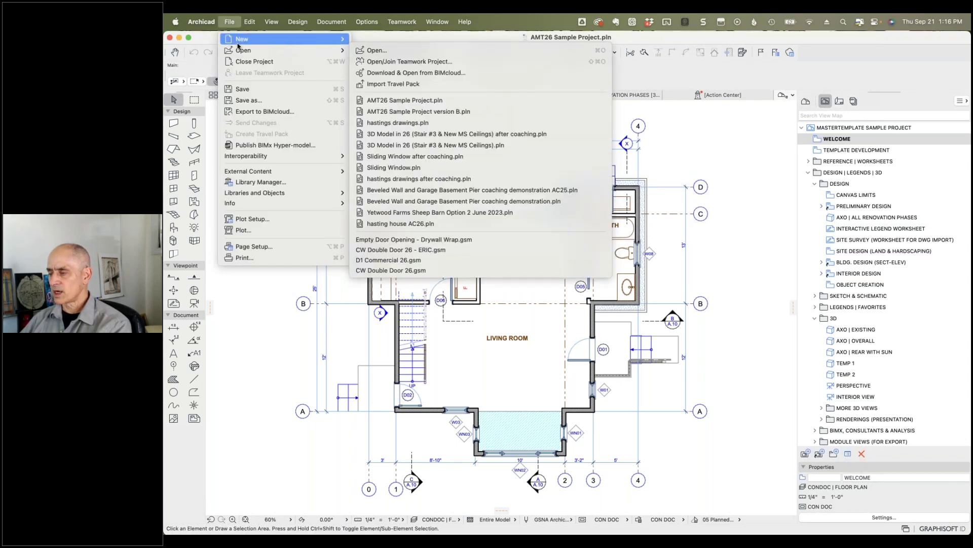
pyautogui.moveTo(284, 39)
pyautogui.click(369, 41)
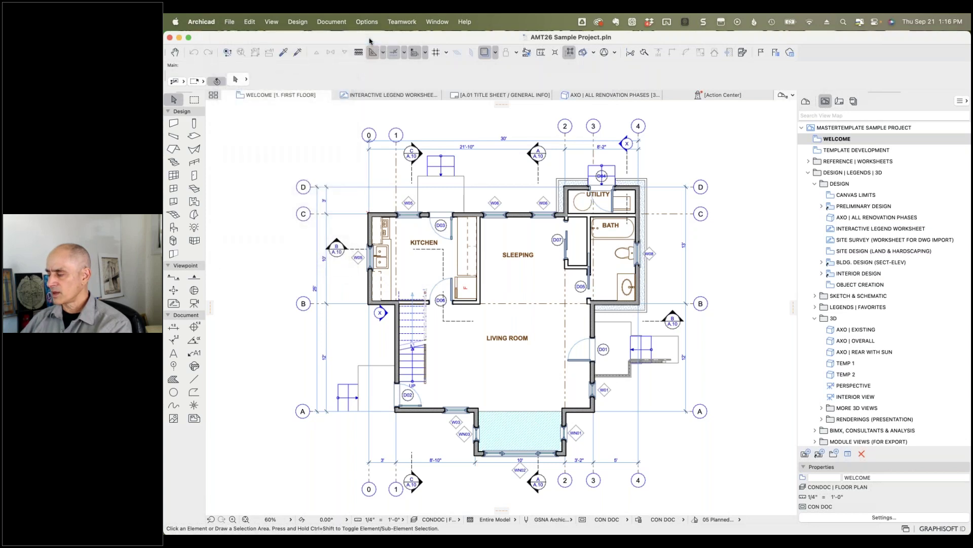
pyautogui.click(493, 242)
pyautogui.click(618, 294)
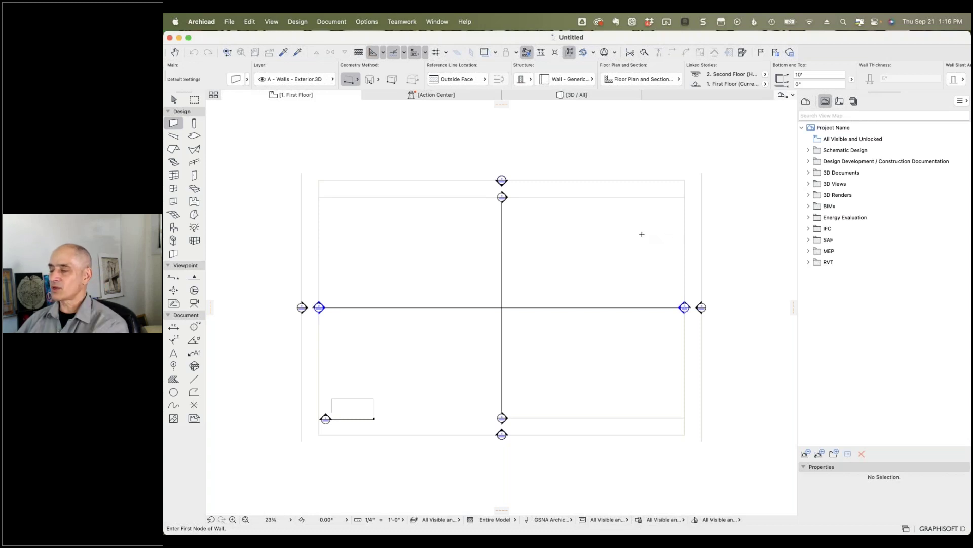
# Step: Draw a rectangular slab on the first-floor plan with the Slab tool
pyautogui.click(193, 135)
pyautogui.click(383, 241)
pyautogui.click(486, 370)
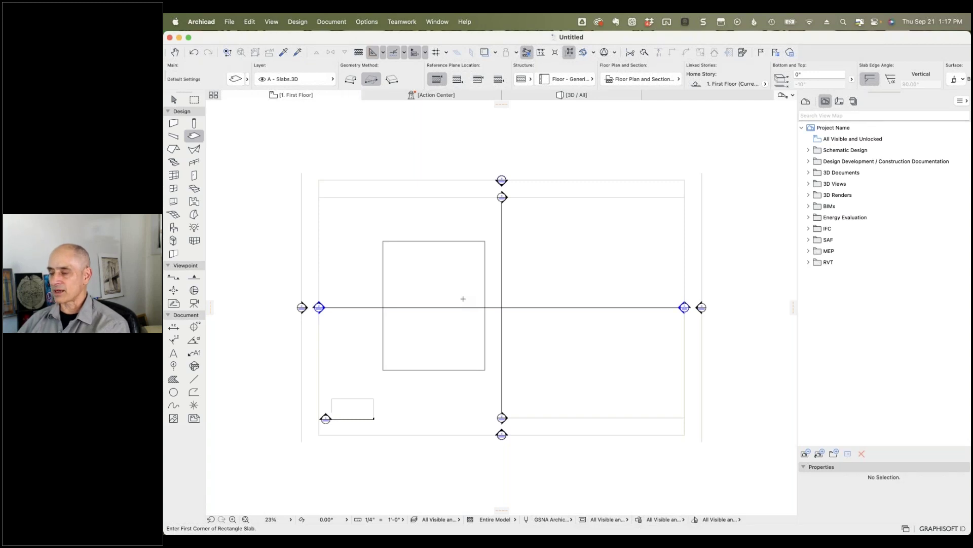
# Step: Draw a rectangular single-plane roof beside the slab, defining its pivot line and pitch side
pyautogui.click(173, 149)
pyautogui.click(515, 358)
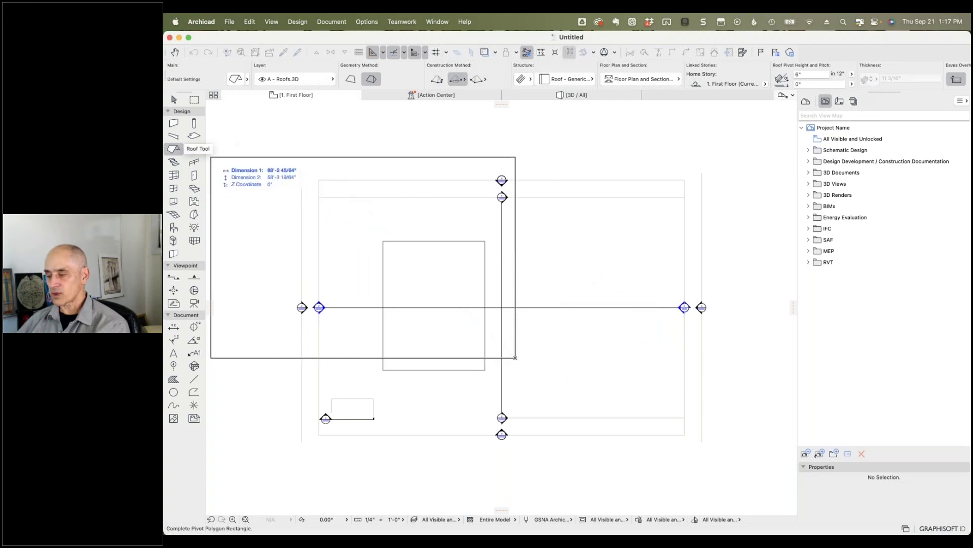
pyautogui.click(351, 79)
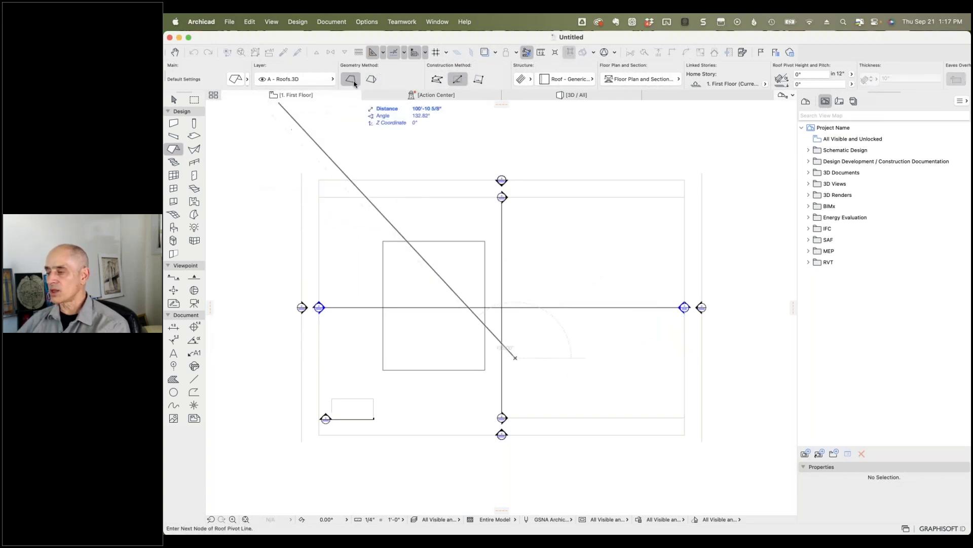
pyautogui.click(608, 358)
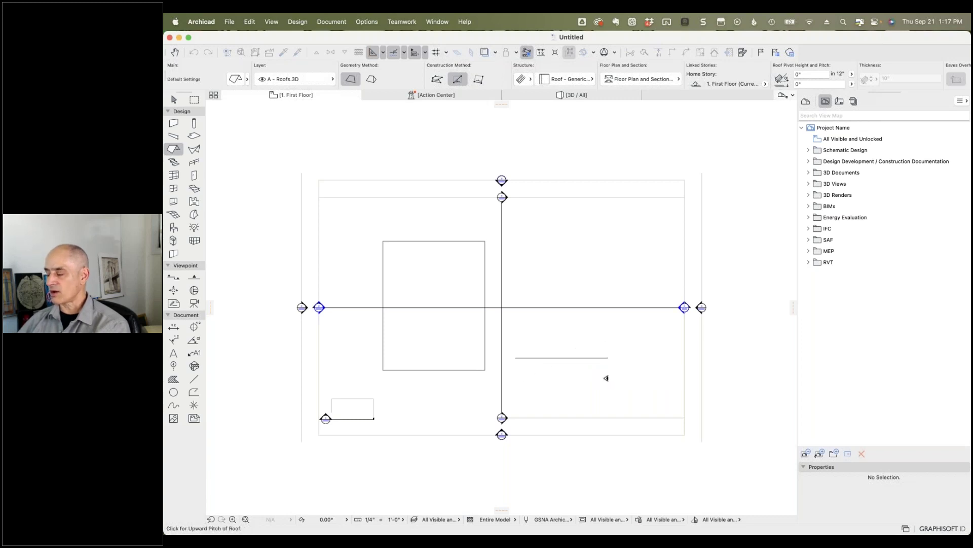
pyautogui.click(553, 274)
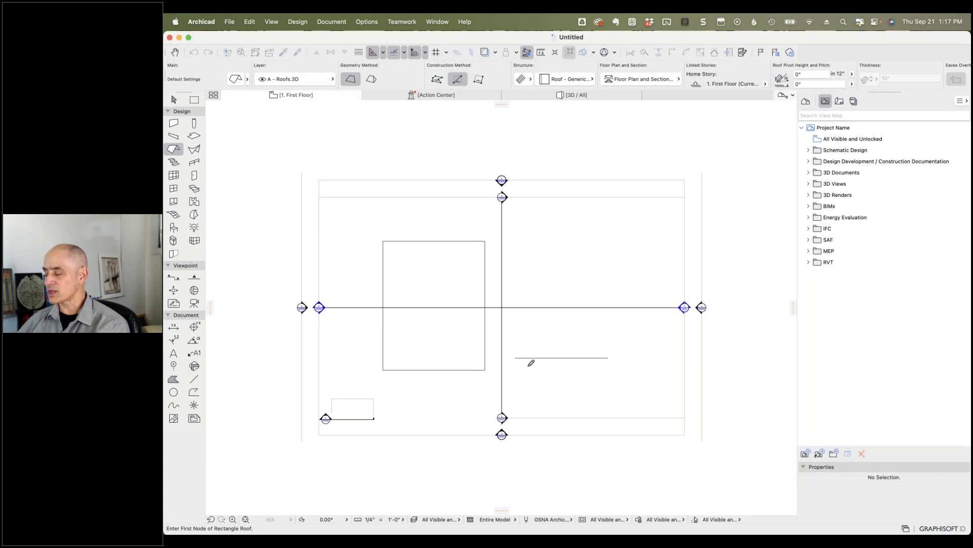
pyautogui.click(516, 371)
pyautogui.click(631, 240)
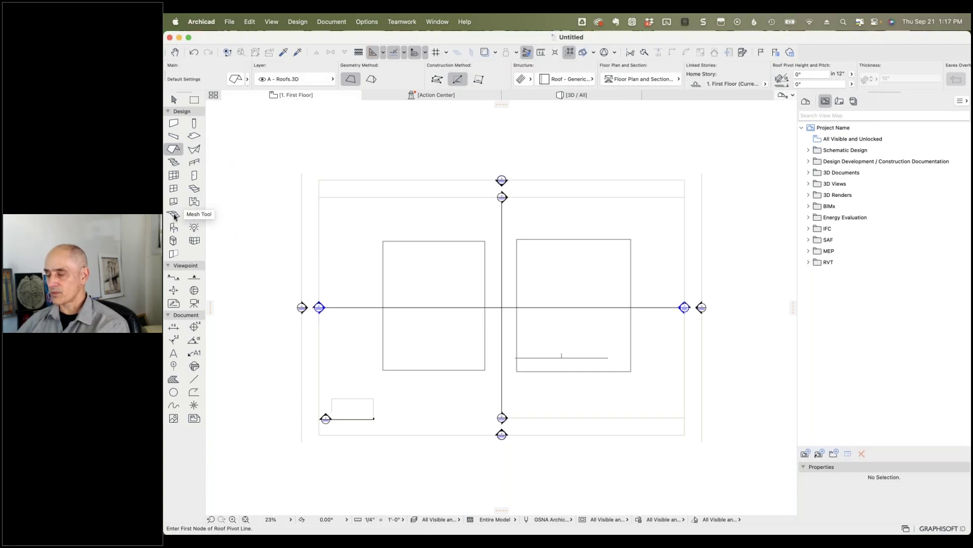
# Step: Draw a five-sided mesh right of the roof, closing the outline on its first node
pyautogui.click(174, 215)
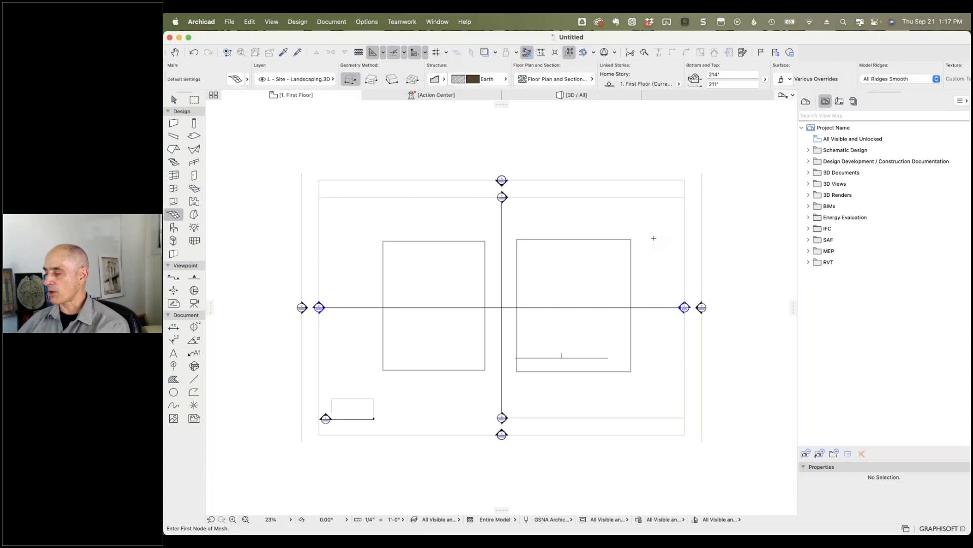
pyautogui.click(654, 238)
pyautogui.click(759, 238)
pyautogui.click(772, 379)
pyautogui.click(666, 395)
pyautogui.click(643, 365)
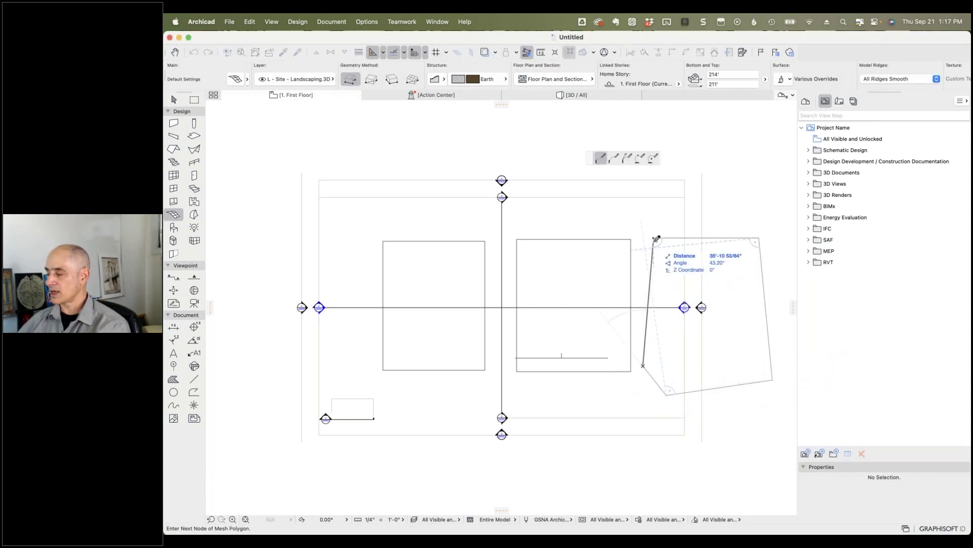
pyautogui.click(654, 238)
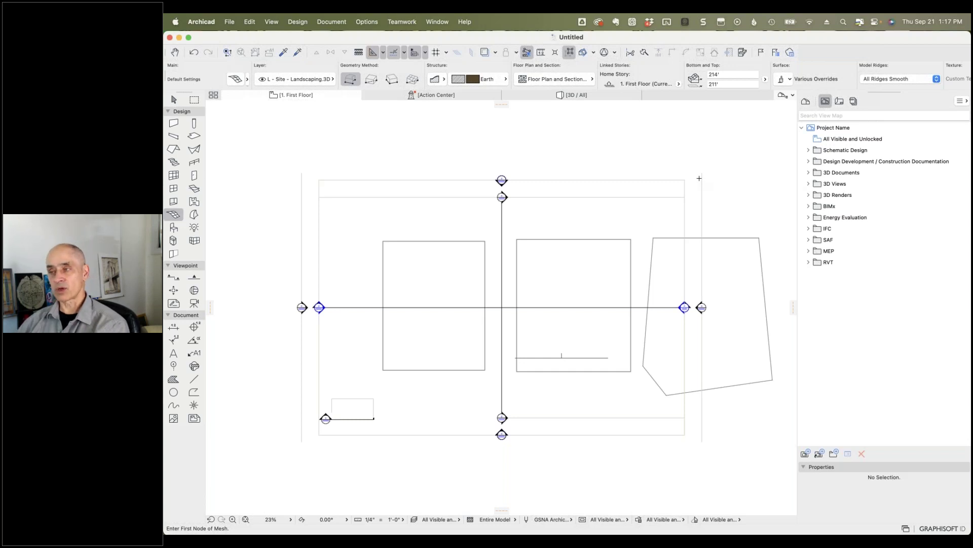
# Step: Open the 3D view and orbit to look down on the slab, roof and mesh
pyautogui.click(578, 95)
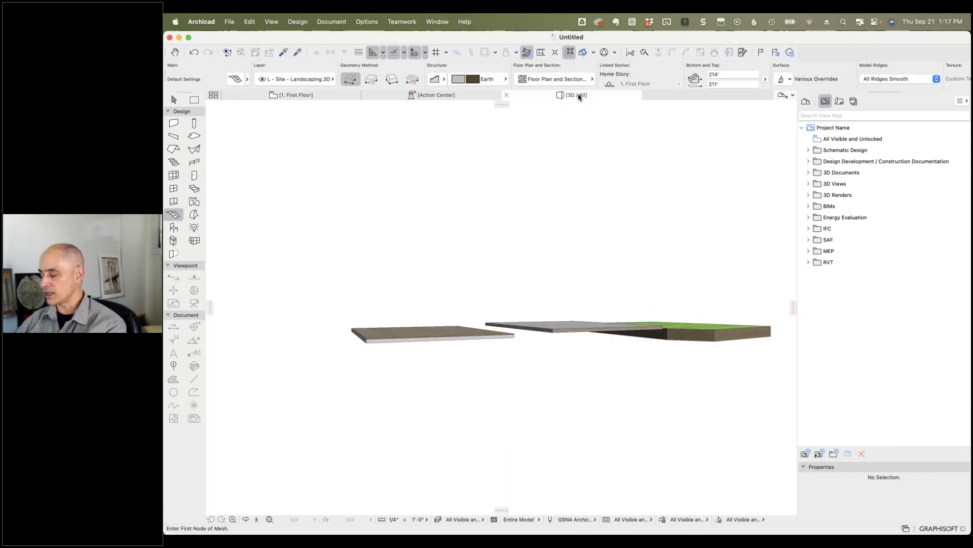
pyautogui.press('o')
pyautogui.moveTo(666, 201); pyautogui.dragTo(396, 278)
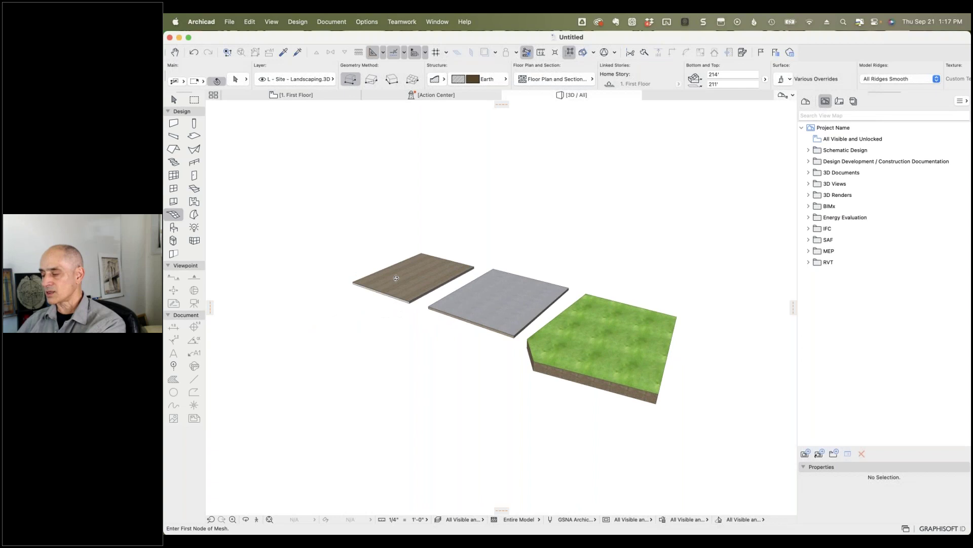
pyautogui.press('o')
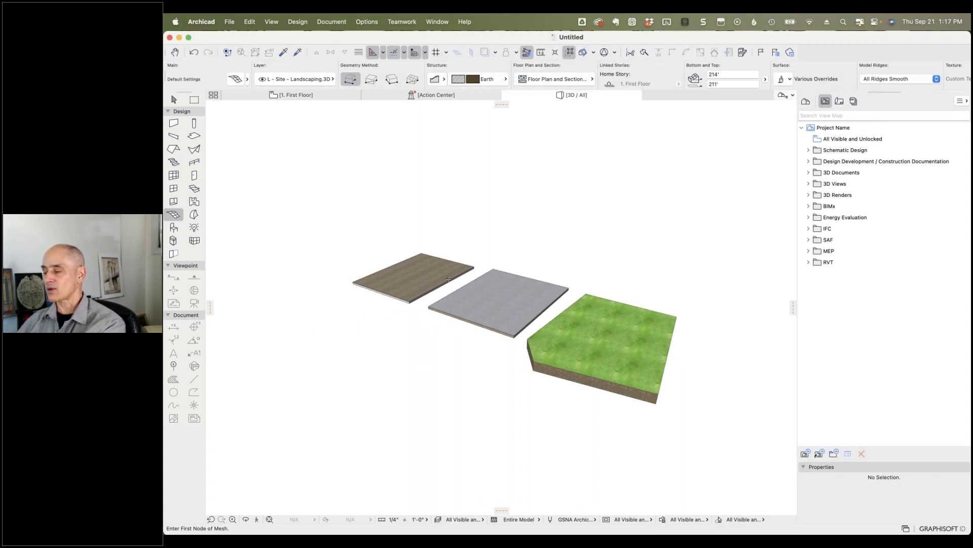
# Step: Set the grey roof's pitch to 1.00° in the Info Box, using degrees
pyautogui.keyDown('shift'); pyautogui.click(512, 284); pyautogui.keyUp('shift')
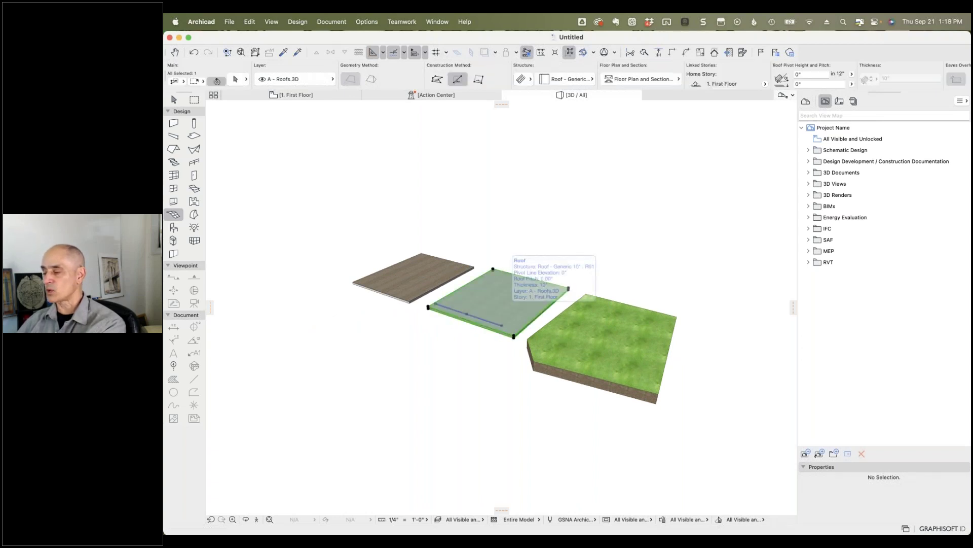
pyautogui.click(805, 74)
pyautogui.write('1')
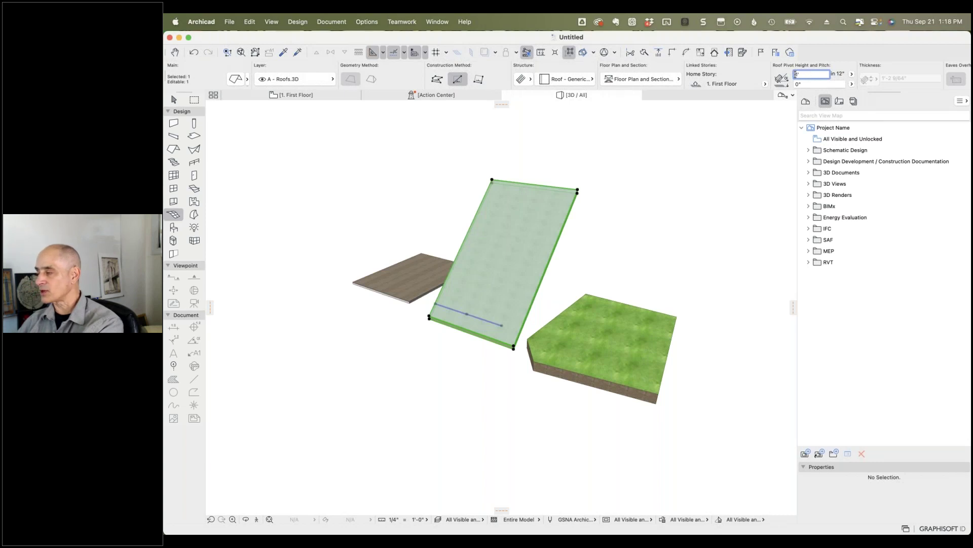
pyautogui.write('"')
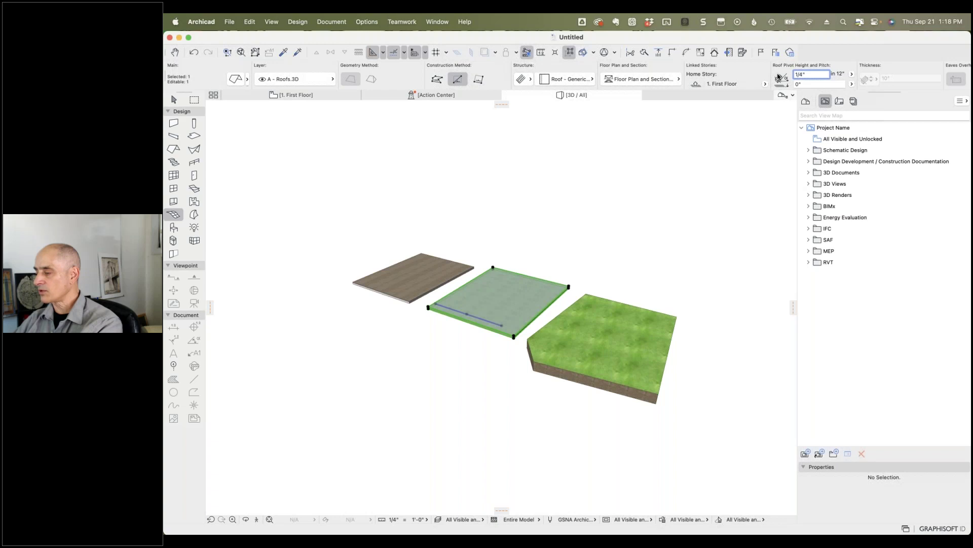
pyautogui.click(852, 74)
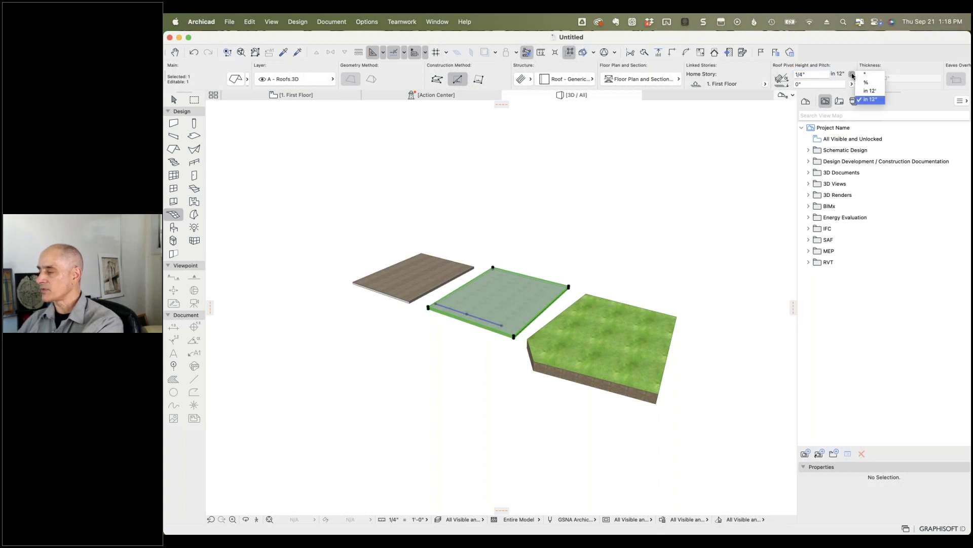
pyautogui.click(870, 75)
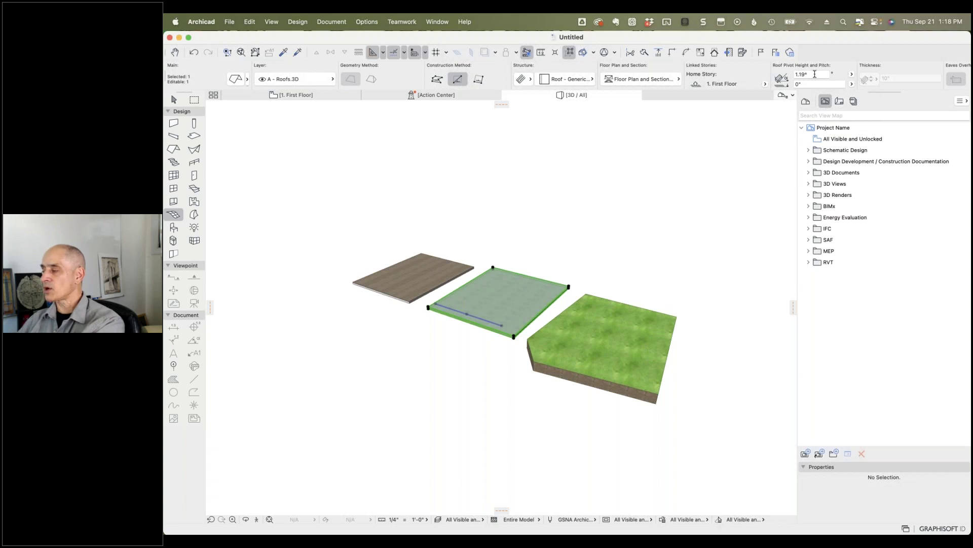
pyautogui.click(813, 74)
pyautogui.write('1.00')
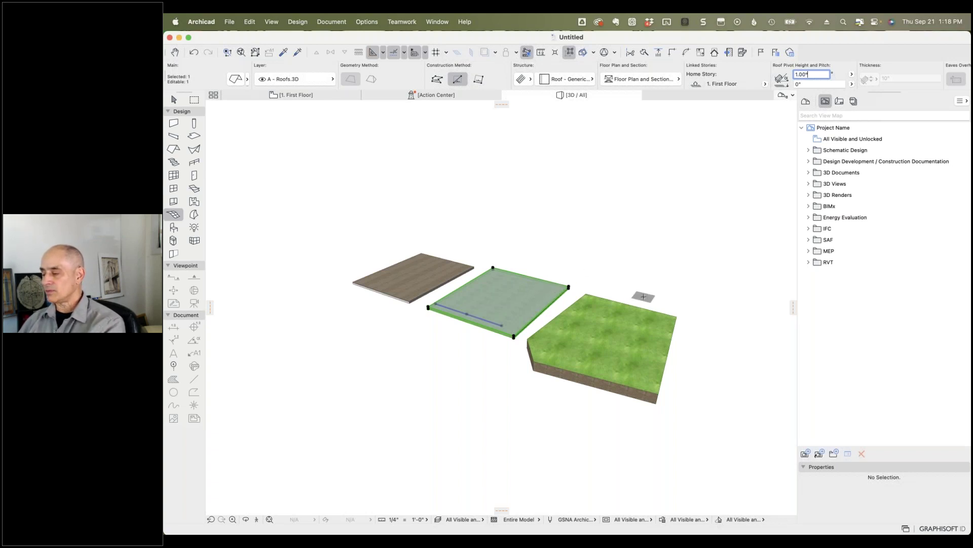
pyautogui.press('Escape')
pyautogui.keyDown('shift'); pyautogui.moveTo(717, 294); pyautogui.dragTo(563, 250, button='middle'); pyautogui.keyUp('shift')
# Step: Raise a corner, an edge point and the back corner of the grass mesh using Elevate Mesh Point
pyautogui.keyDown('shift'); pyautogui.click(612, 327); pyautogui.keyUp('shift')
pyautogui.click(614, 330)
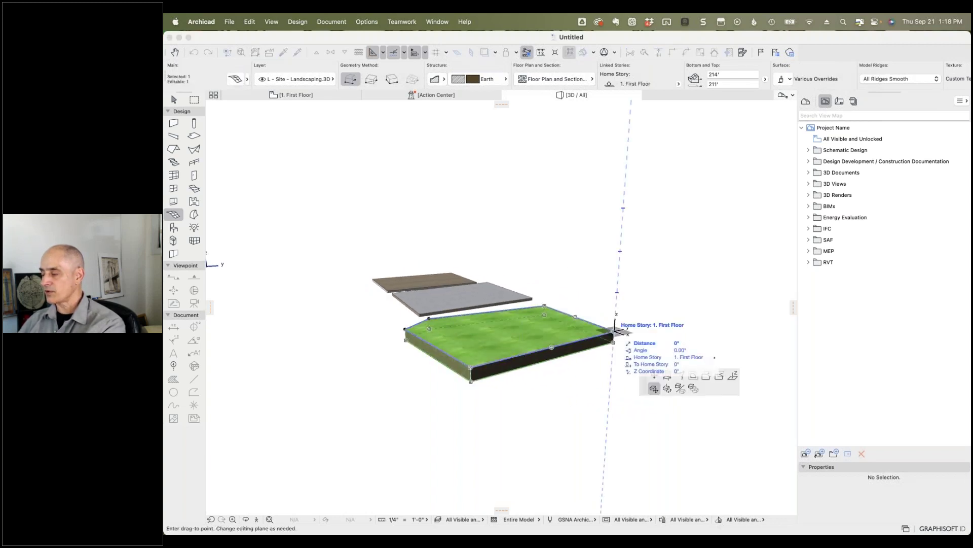
pyautogui.click(679, 158)
pyautogui.click(633, 290)
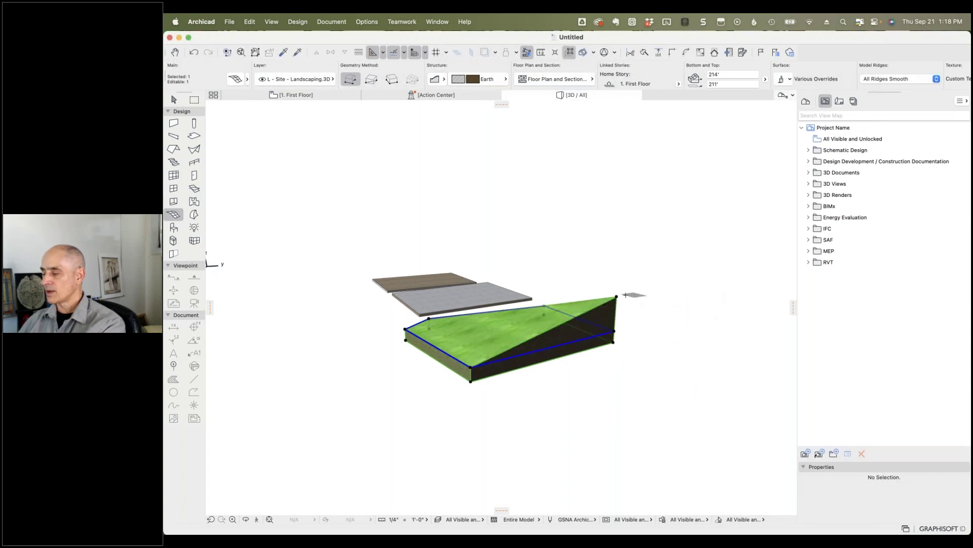
pyautogui.click(544, 304)
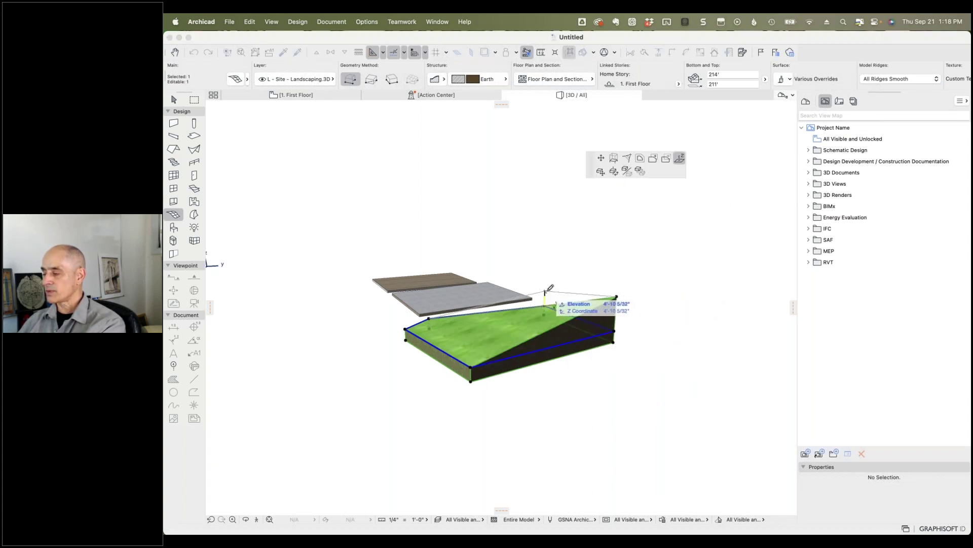
pyautogui.click(546, 293)
pyautogui.click(546, 290)
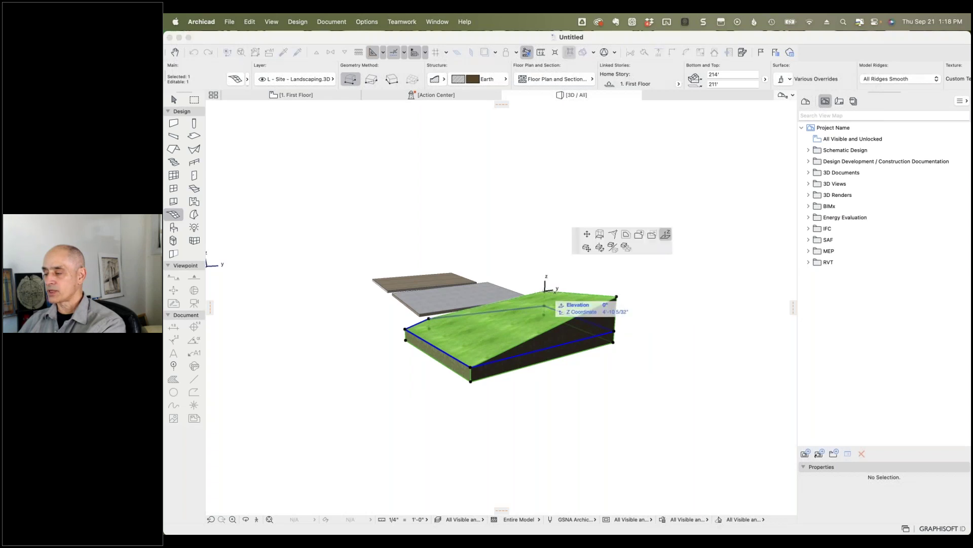
pyautogui.click(620, 293)
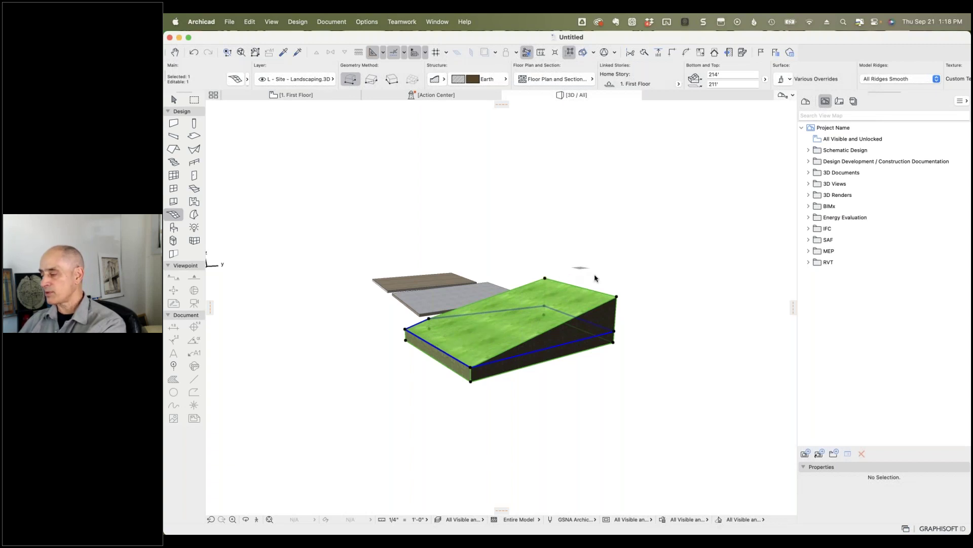
pyautogui.rightClick(577, 265)
pyautogui.rightClick(610, 229)
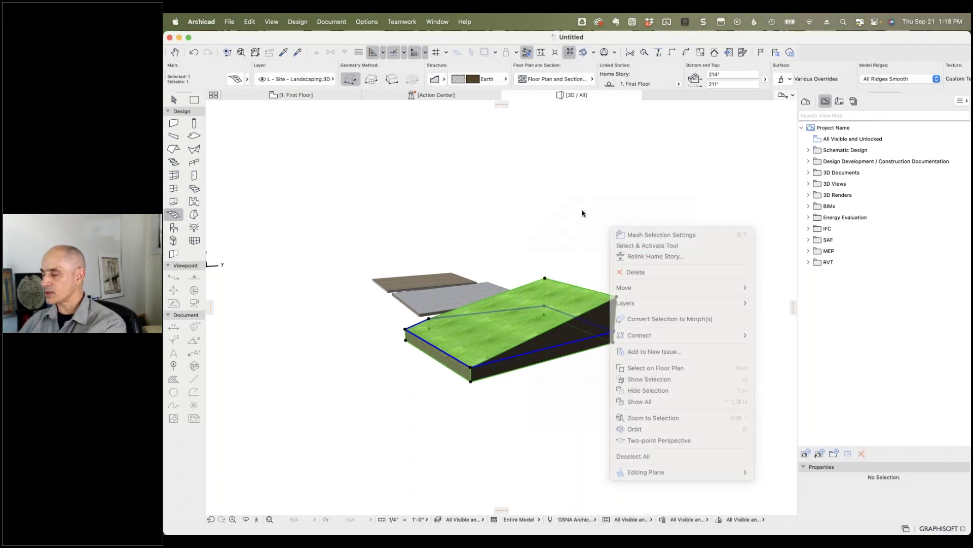
pyautogui.keyDown('shift'); pyautogui.moveTo(582, 211); pyautogui.dragTo(664, 225, button='middle'); pyautogui.keyUp('shift')
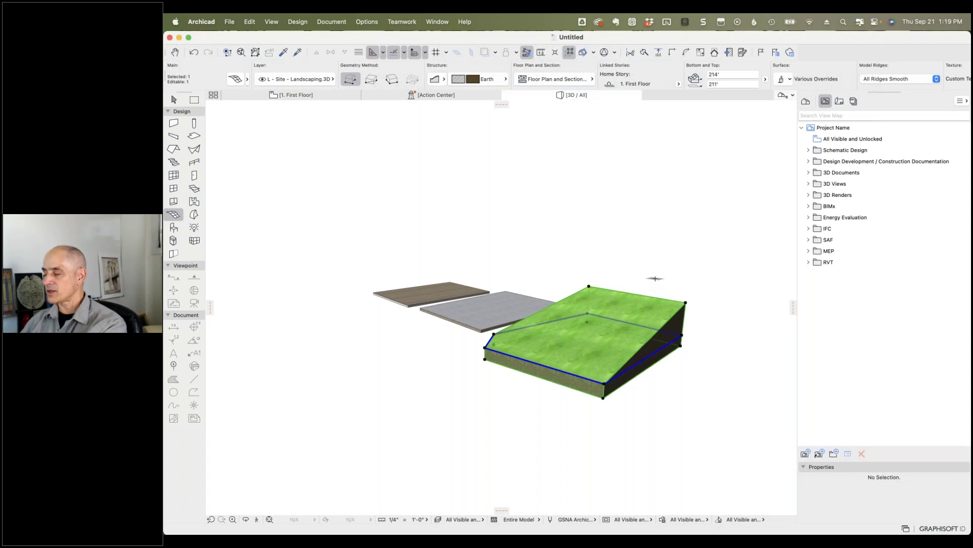
# Step: Raise one grass mesh corner to a higher elevation with Elevate Mesh Point
pyautogui.rightClick(702, 367)
pyautogui.click(699, 363)
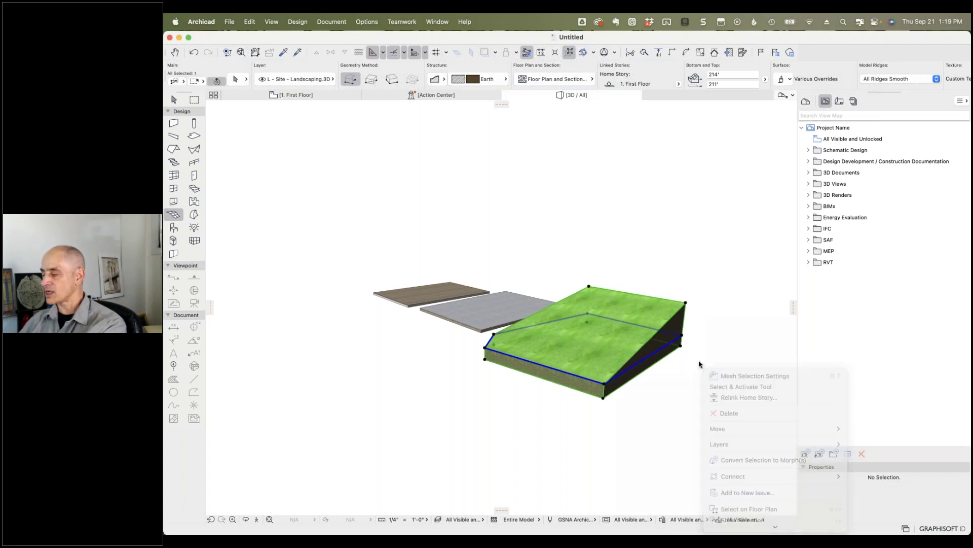
pyautogui.moveTo(700, 353)
pyautogui.mouseDown()
pyautogui.moveTo(696, 293)
pyautogui.moveTo(688, 367)
pyautogui.mouseUp()
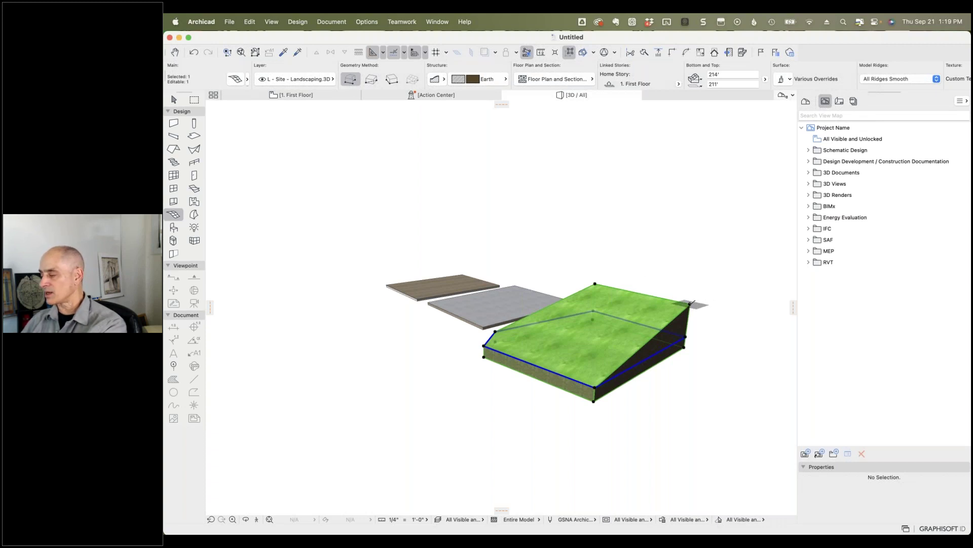
pyautogui.click(690, 303)
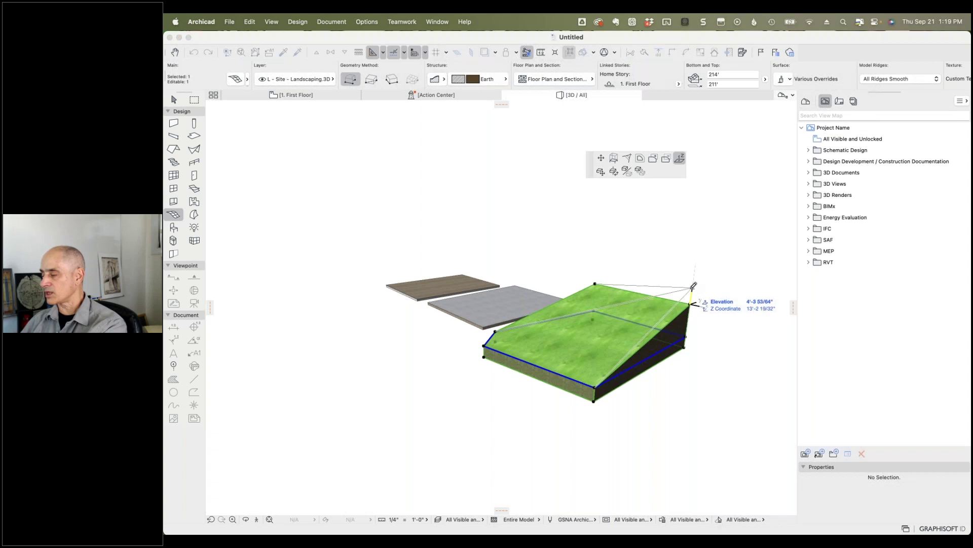
pyautogui.click(693, 285)
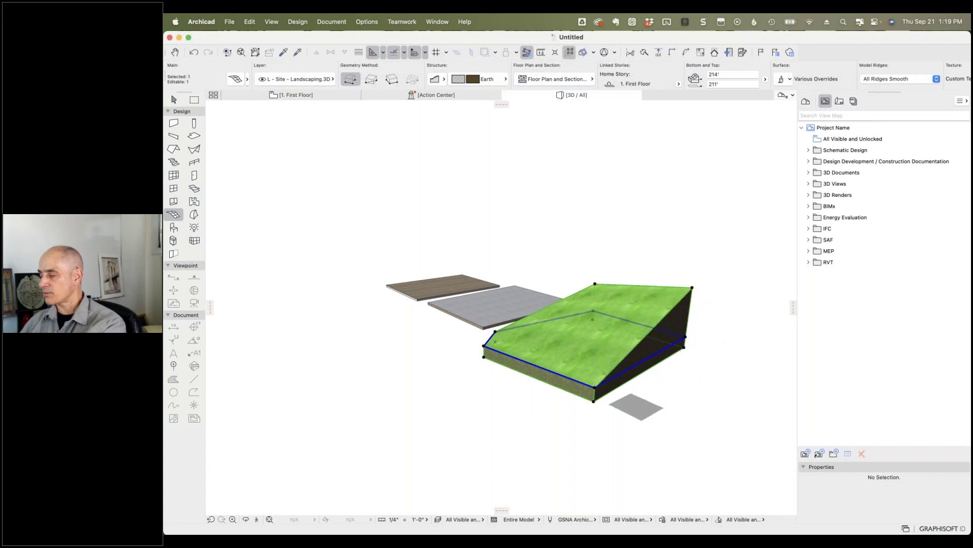
# Step: Lower the back-left corner of the grass mesh
pyautogui.keyDown('shift'); pyautogui.moveTo(677, 429); pyautogui.dragTo(711, 400, button='middle'); pyautogui.keyUp('shift')
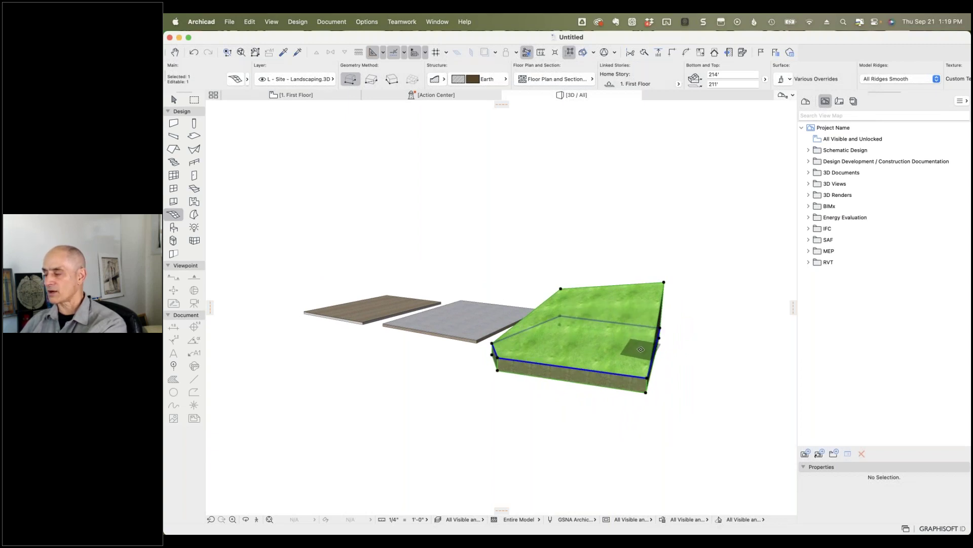
pyautogui.click(560, 291)
pyautogui.click(560, 297)
pyautogui.moveTo(696, 377)
pyautogui.keyDown('shift'); pyautogui.mouseDown(button='middle')
pyautogui.moveTo(667, 331)
pyautogui.moveTo(707, 384)
pyautogui.mouseUp(button='middle'); pyautogui.keyUp('shift')
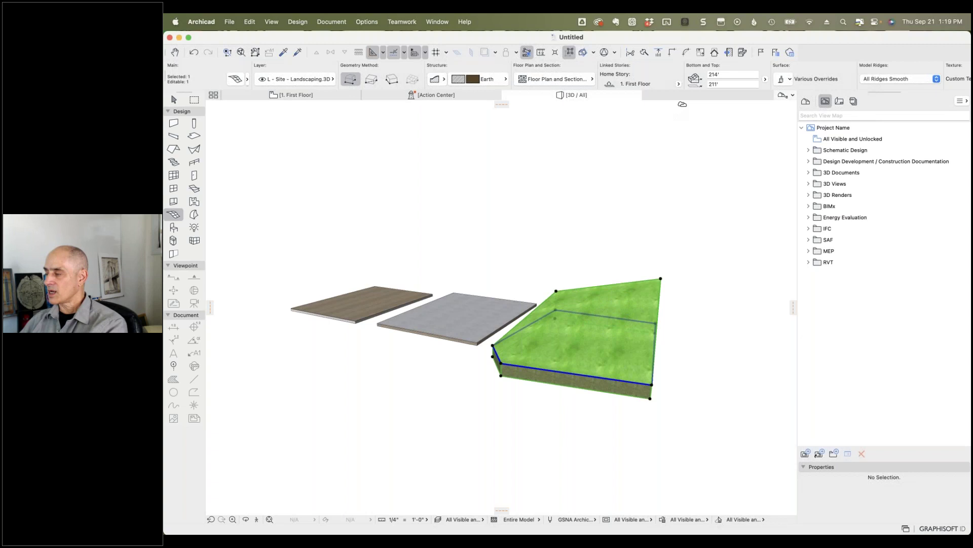
# Step: Set the grass mesh's Model Ridges option to All Ridges Sharp
pyautogui.click(888, 80)
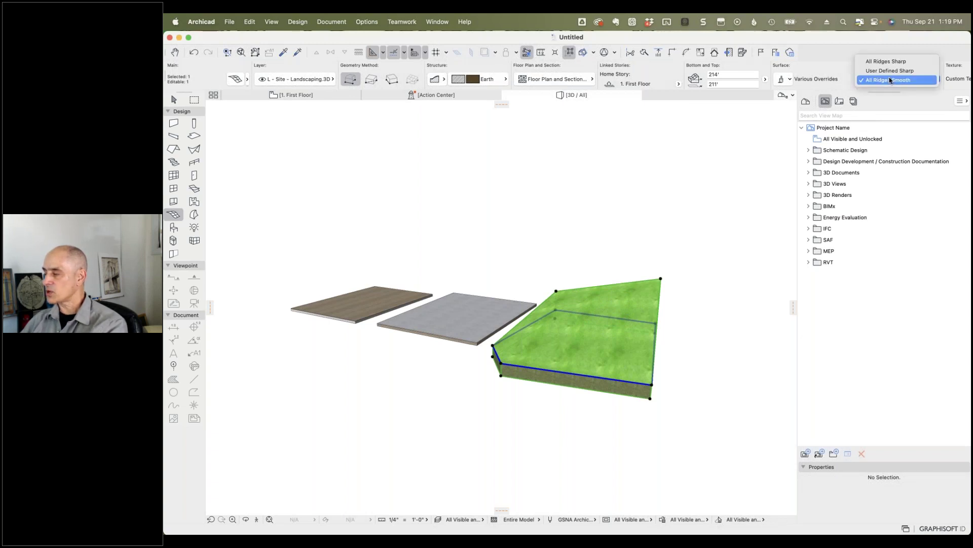
pyautogui.click(866, 62)
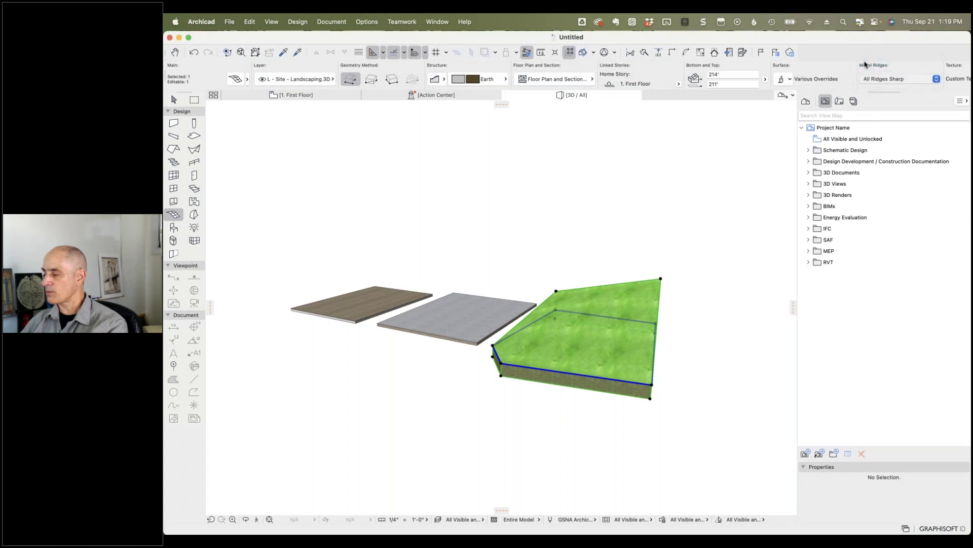
pyautogui.keyDown('shift'); pyautogui.moveTo(606, 267); pyautogui.dragTo(643, 290, button='middle'); pyautogui.keyUp('shift')
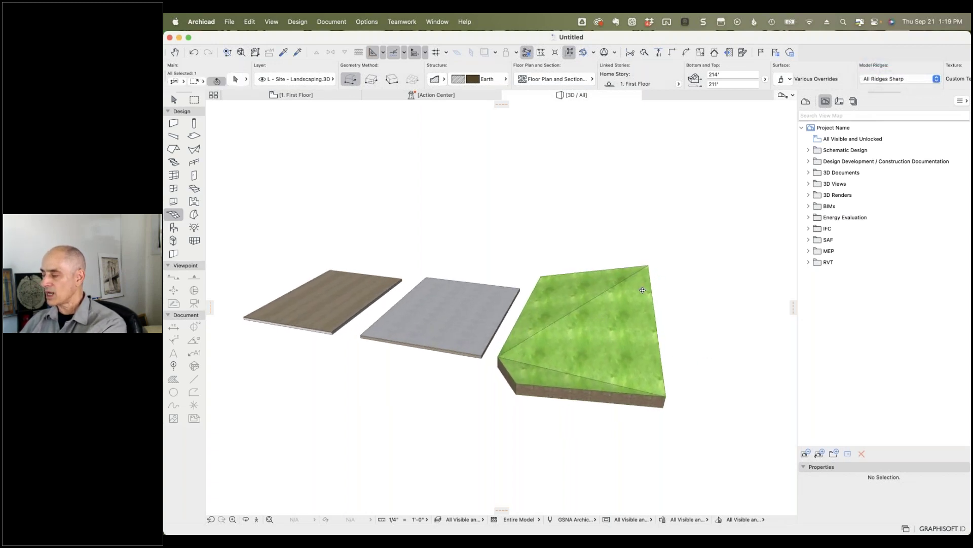
pyautogui.press('Escape')
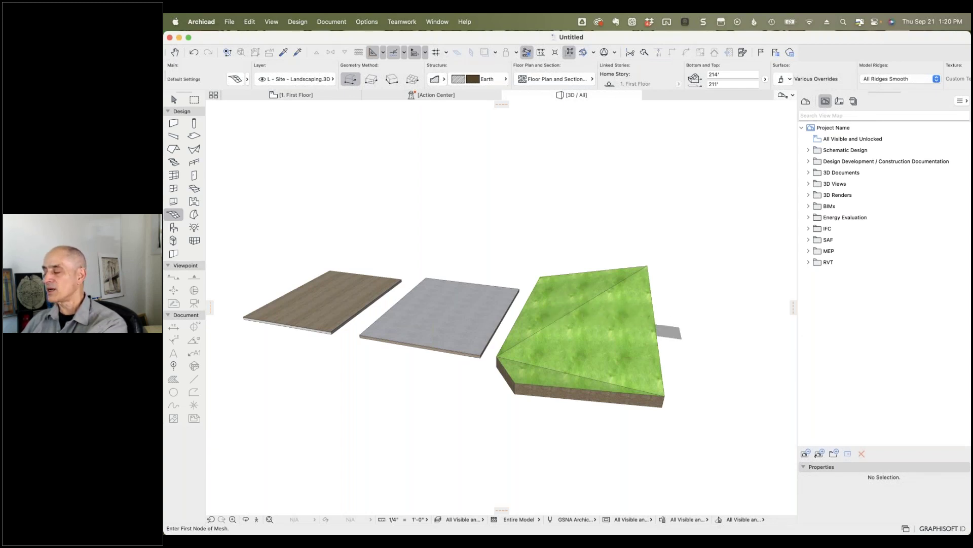
# Step: Reselect the grass mesh and start a drag-copy with Cmd+D and Option
pyautogui.keyDown('shift'); pyautogui.moveTo(690, 326); pyautogui.dragTo(604, 319, button='middle'); pyautogui.keyUp('shift')
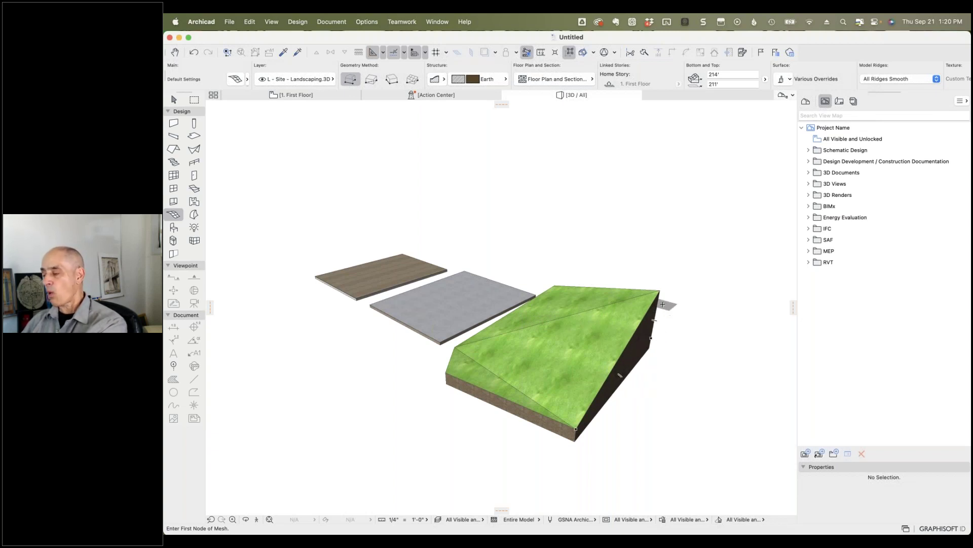
pyautogui.keyDown('shift'); pyautogui.click(660, 290); pyautogui.keyUp('shift')
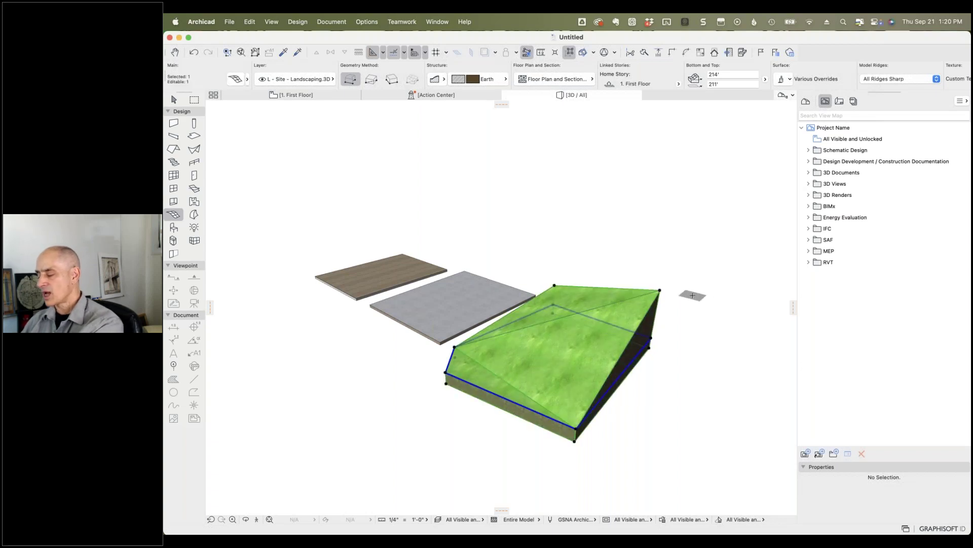
pyautogui.press('super+d')
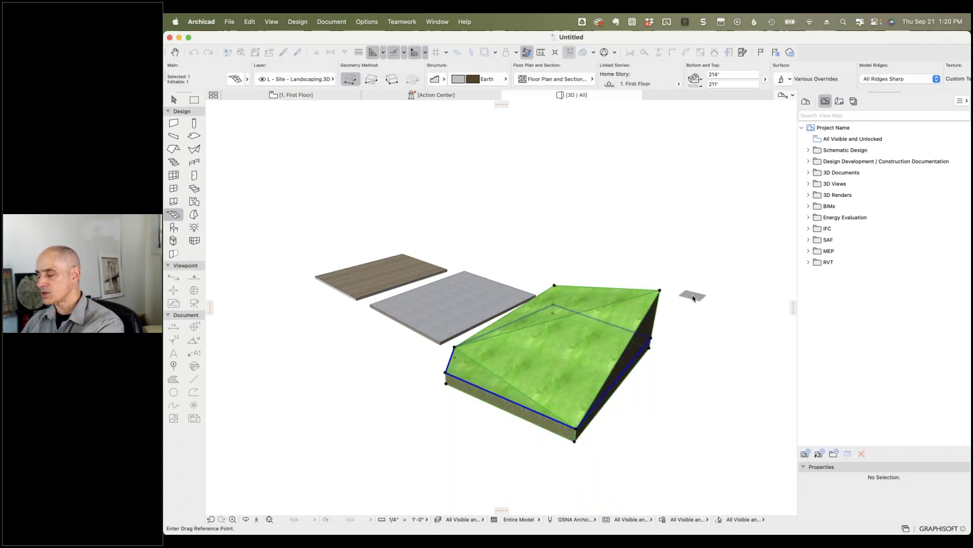
pyautogui.press('alt')
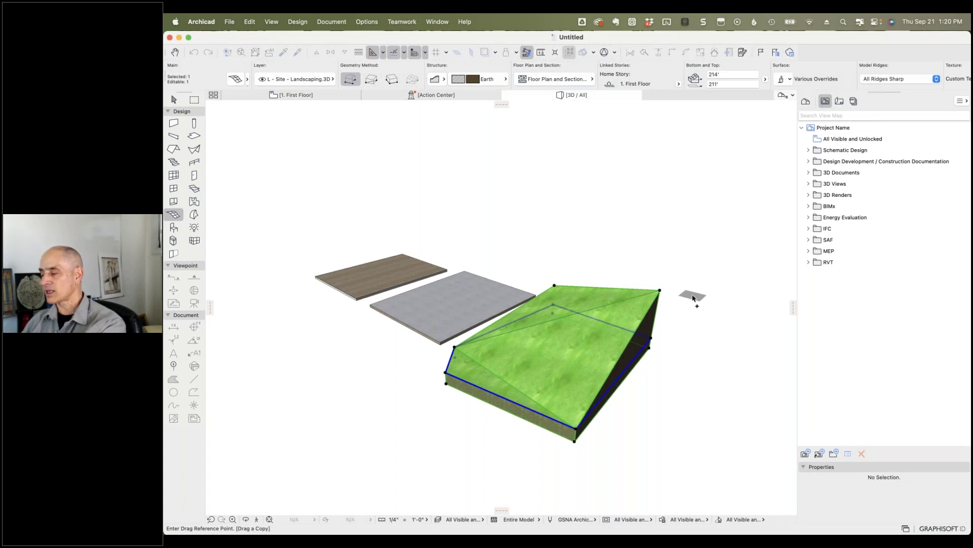
# Step: Place the mesh copy lower, overlapping the original at elevations 213' and 210', and zoom in
pyautogui.click(660, 290)
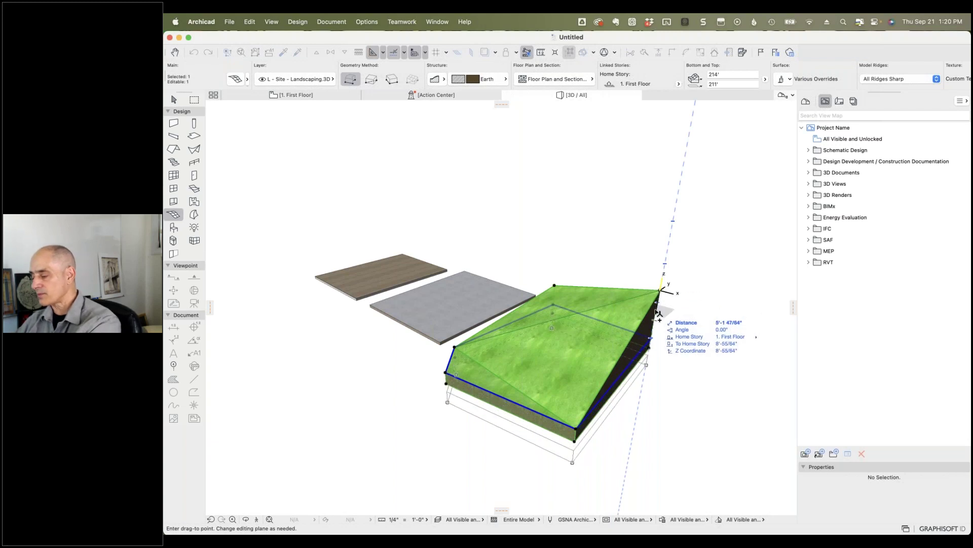
pyautogui.click(658, 314)
pyautogui.scroll(2, 669, 312)
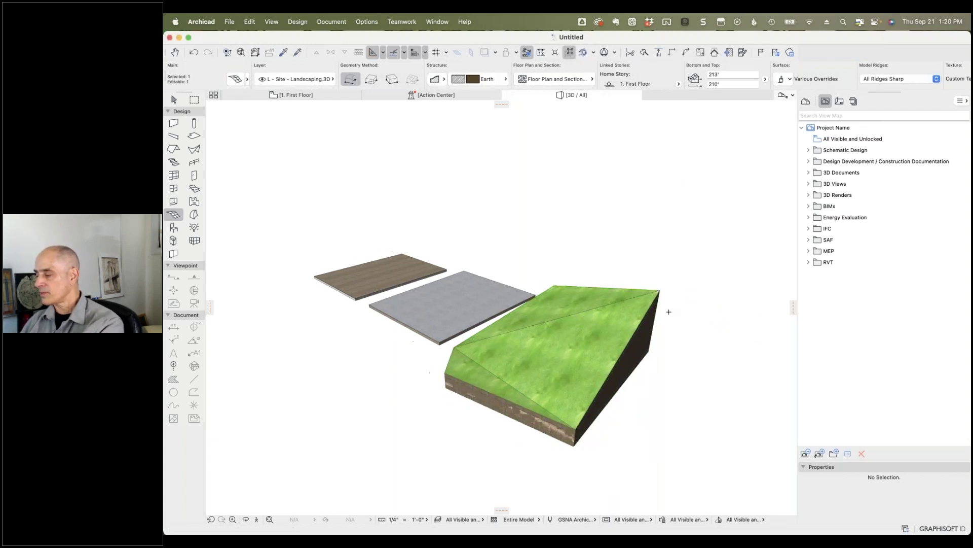
pyautogui.scroll(5, 669, 312)
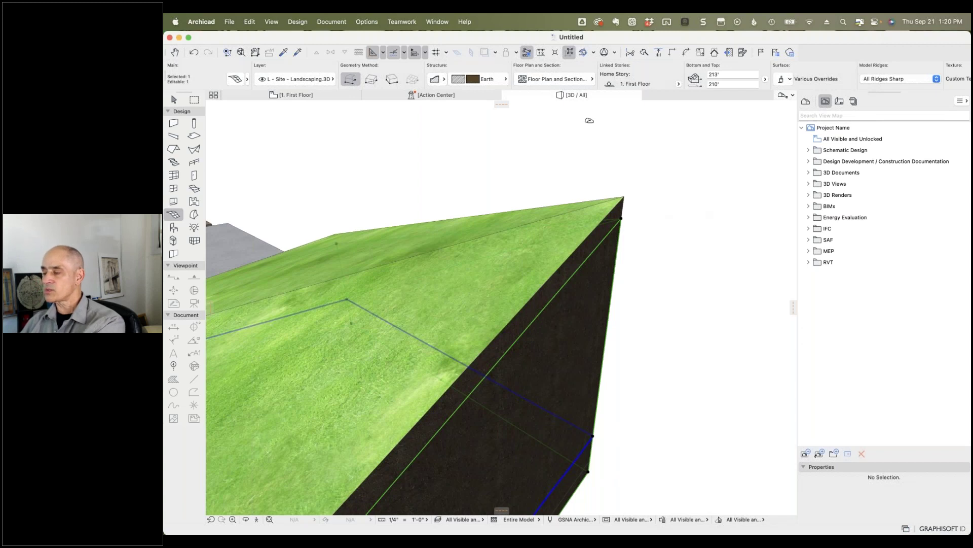
pyautogui.click(505, 79)
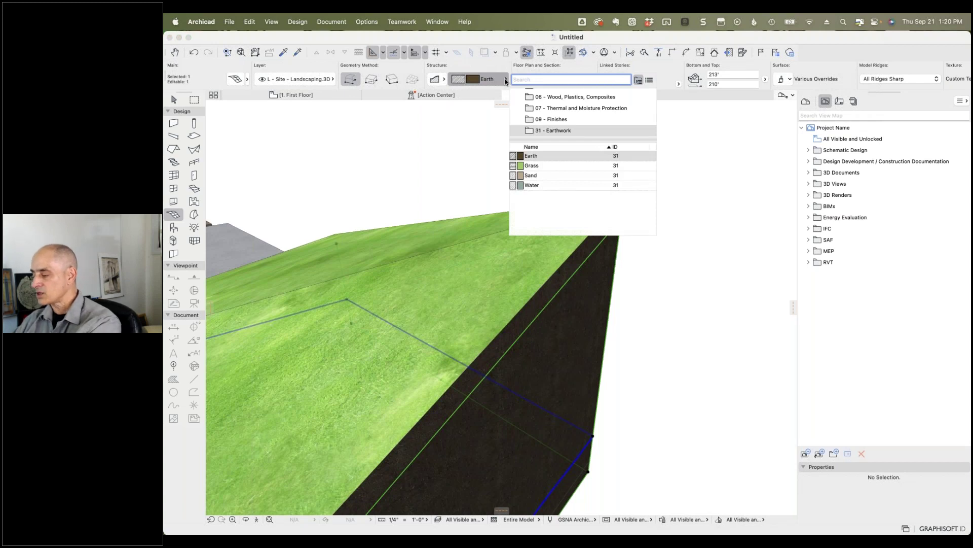
pyautogui.write('air')
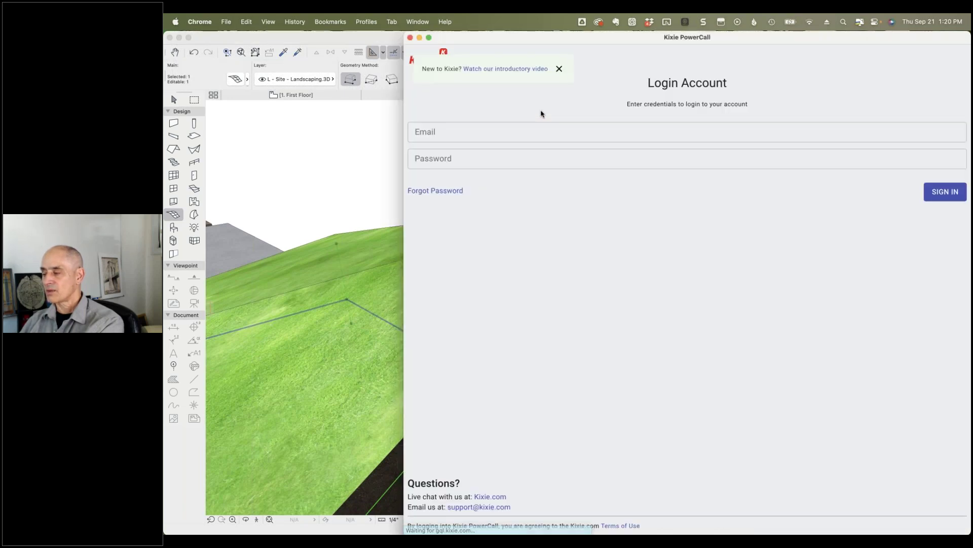
pyautogui.click(411, 37)
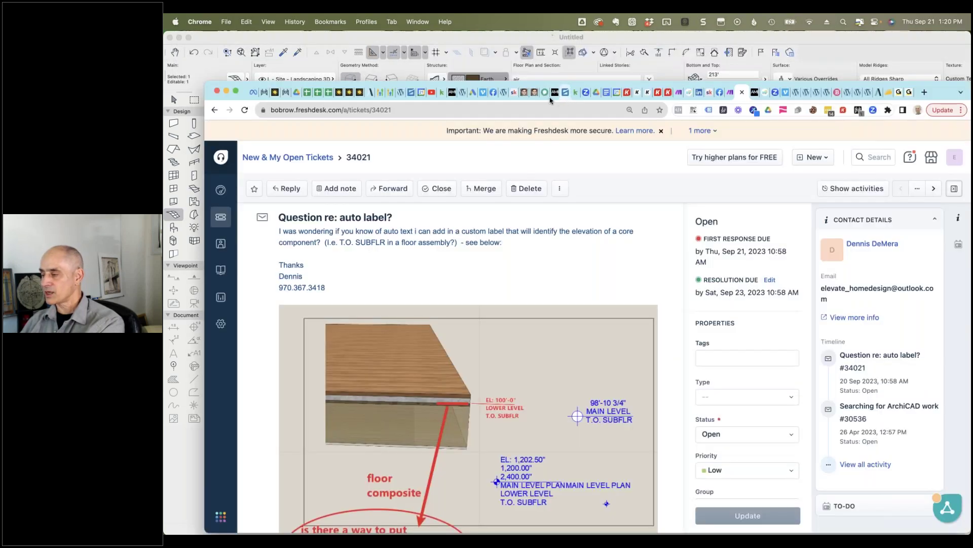
pyautogui.click(229, 40)
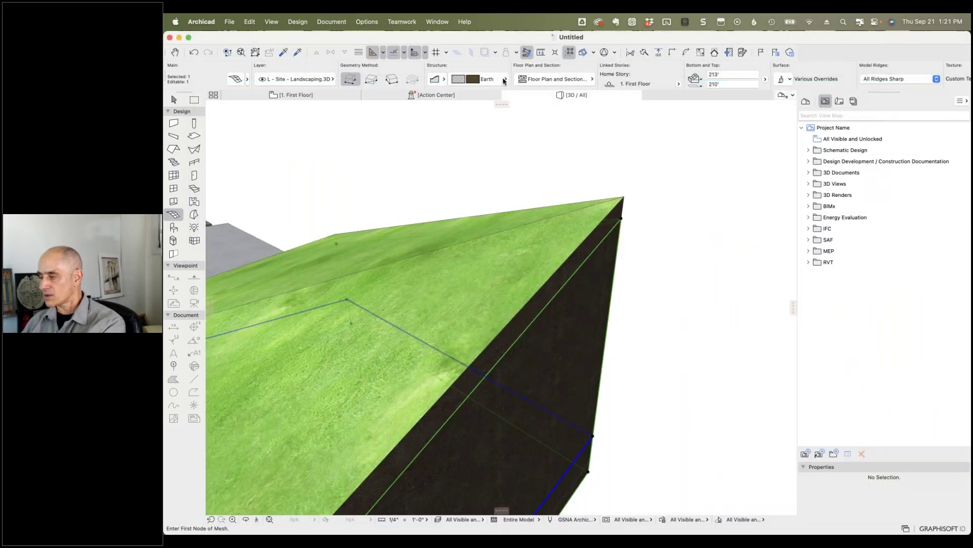
# Step: Change the copied mesh's Structure material from Earth to Air Space - Strong
pyautogui.click(505, 79)
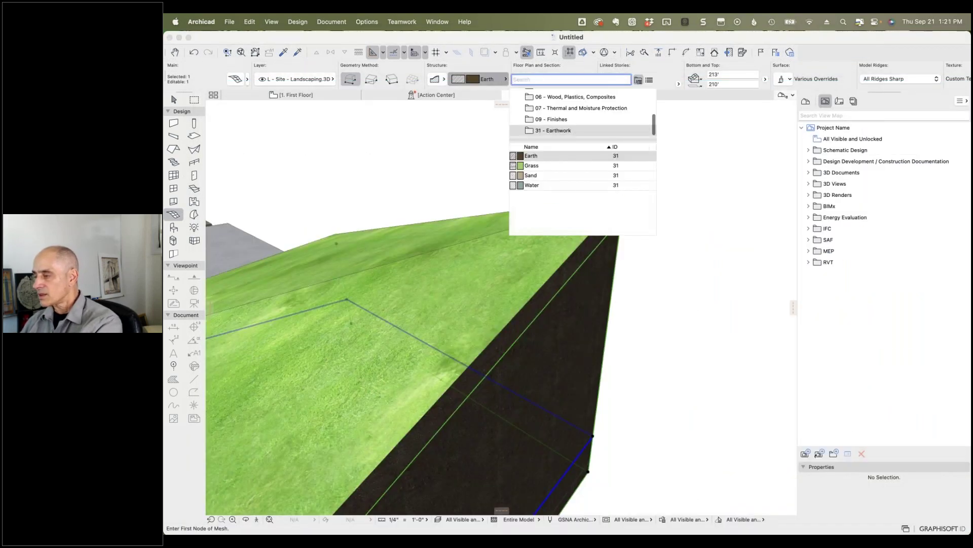
pyautogui.write('air')
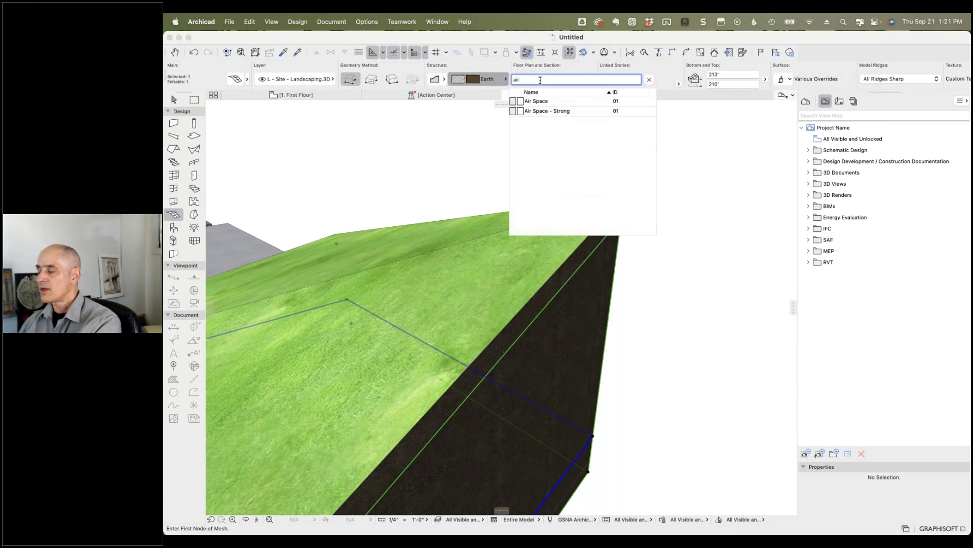
pyautogui.click(543, 112)
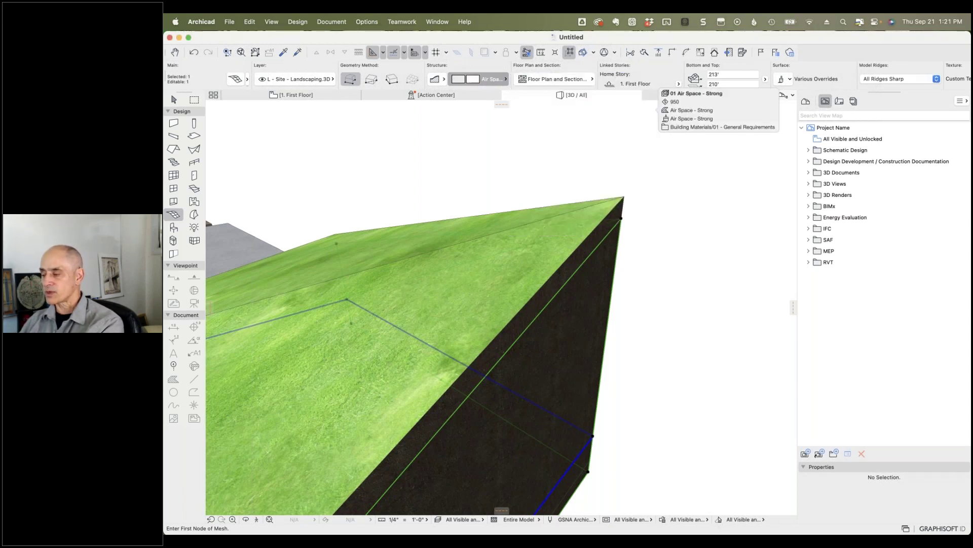
pyautogui.scroll(3, 593, 473)
pyautogui.scroll(3, 592, 474)
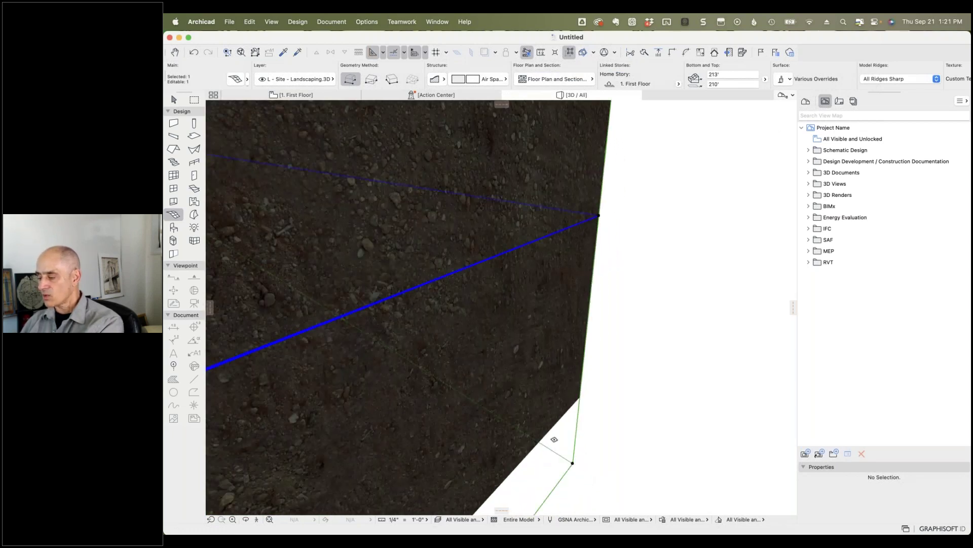
pyautogui.scroll(-5, 586, 444)
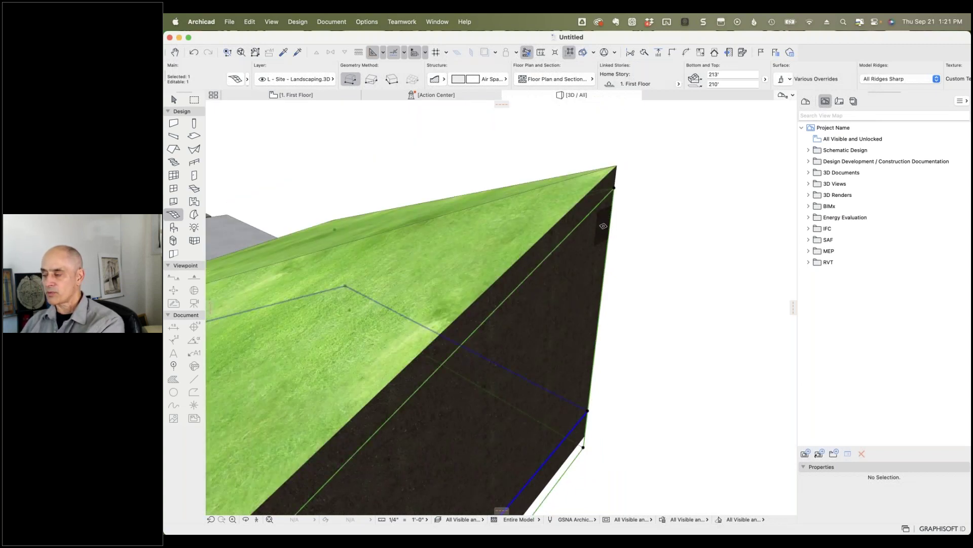
pyautogui.press('Escape')
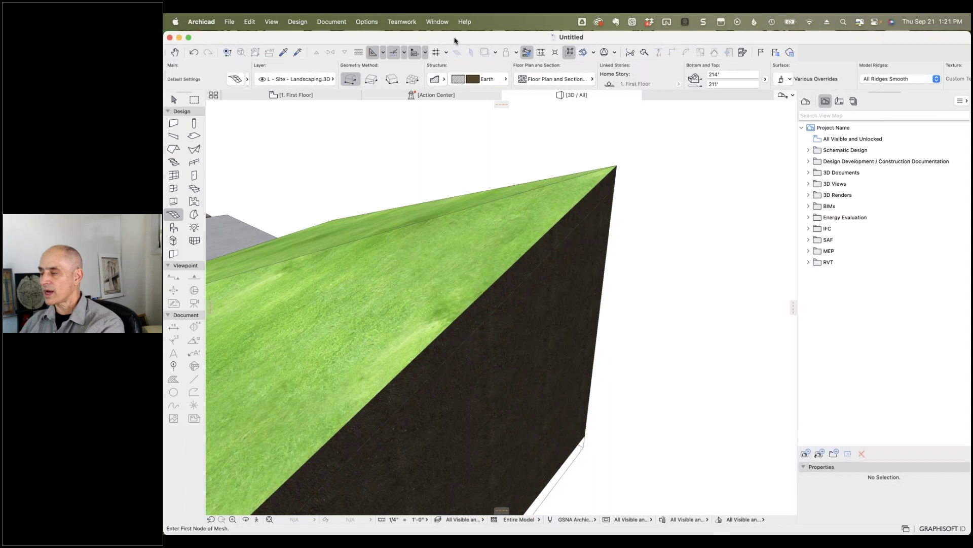
# Step: Subtract the Air Space mesh (operator) from the grass mesh (target) with Solid Element Operations
pyautogui.click(299, 21)
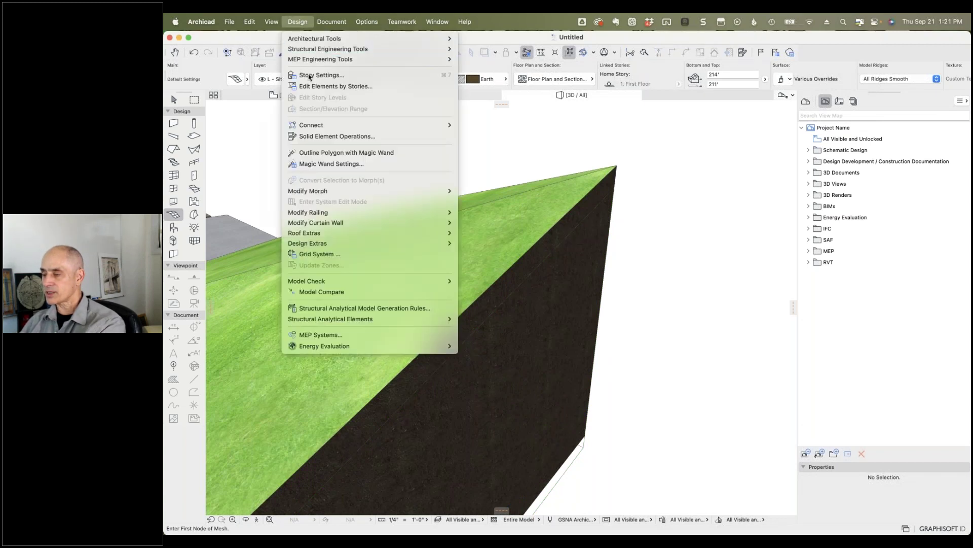
pyautogui.click(319, 135)
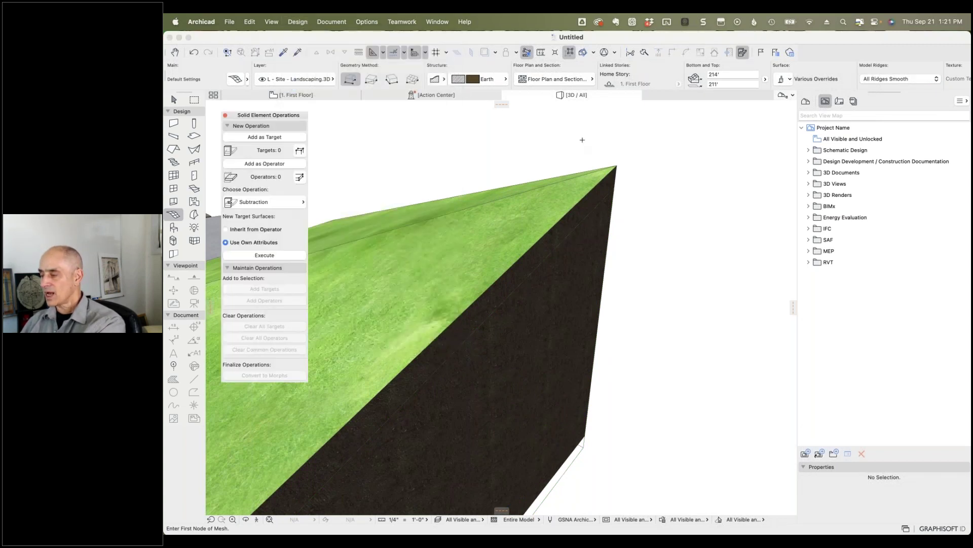
pyautogui.keyDown('shift'); pyautogui.click(617, 166); pyautogui.keyUp('shift')
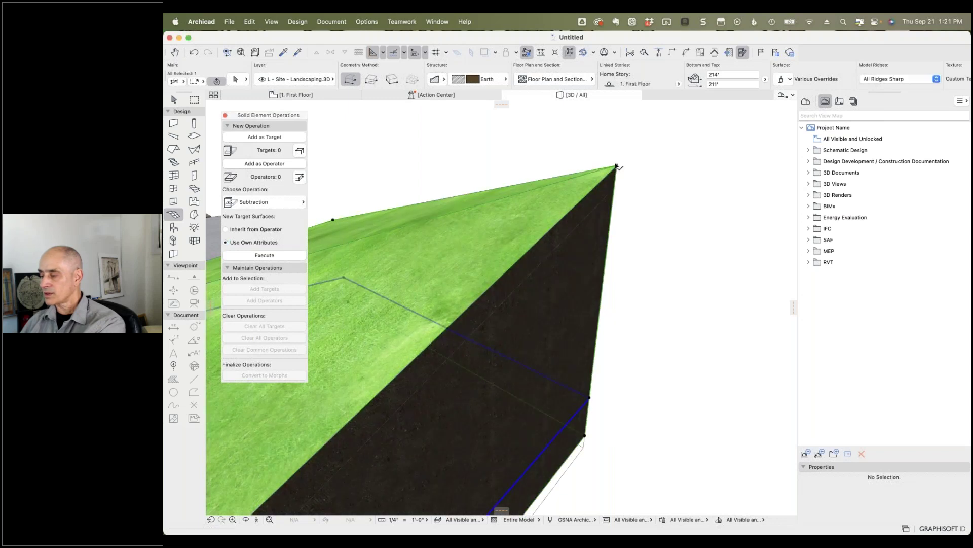
pyautogui.click(270, 138)
pyautogui.press('Escape')
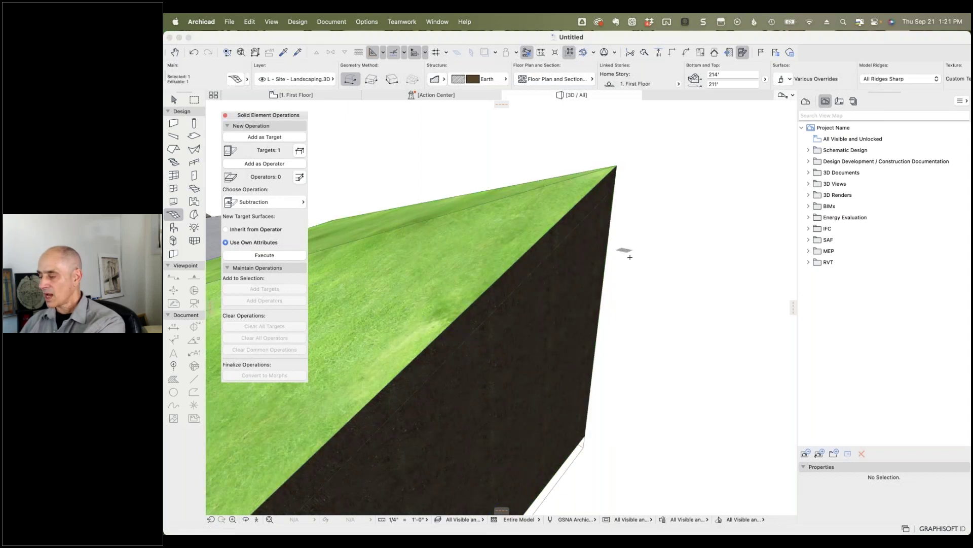
pyautogui.keyDown('shift'); pyautogui.click(584, 449); pyautogui.keyUp('shift')
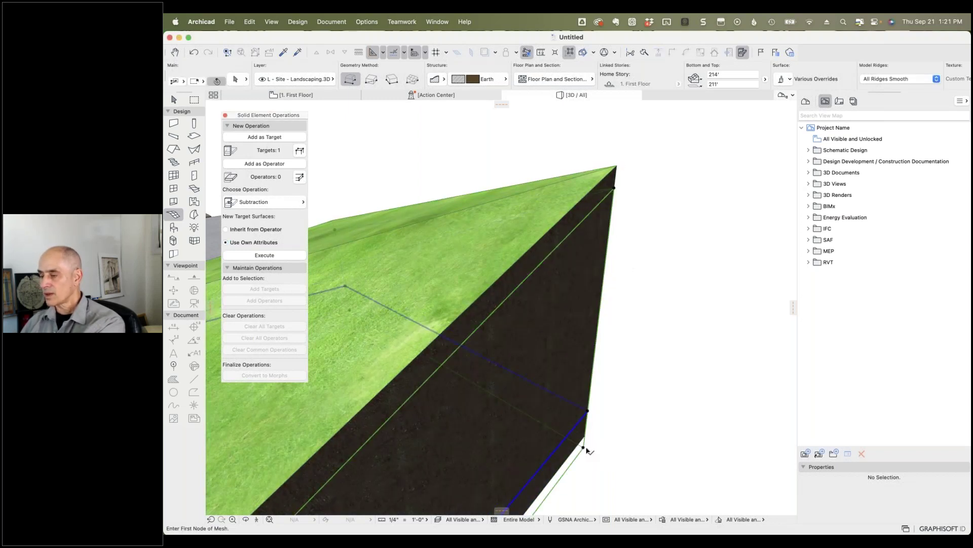
pyautogui.click(264, 164)
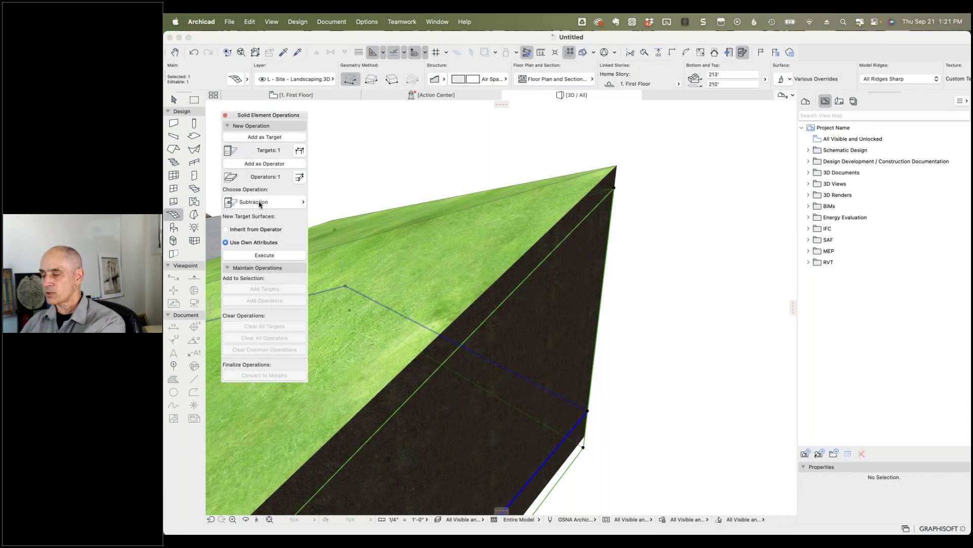
pyautogui.click(266, 256)
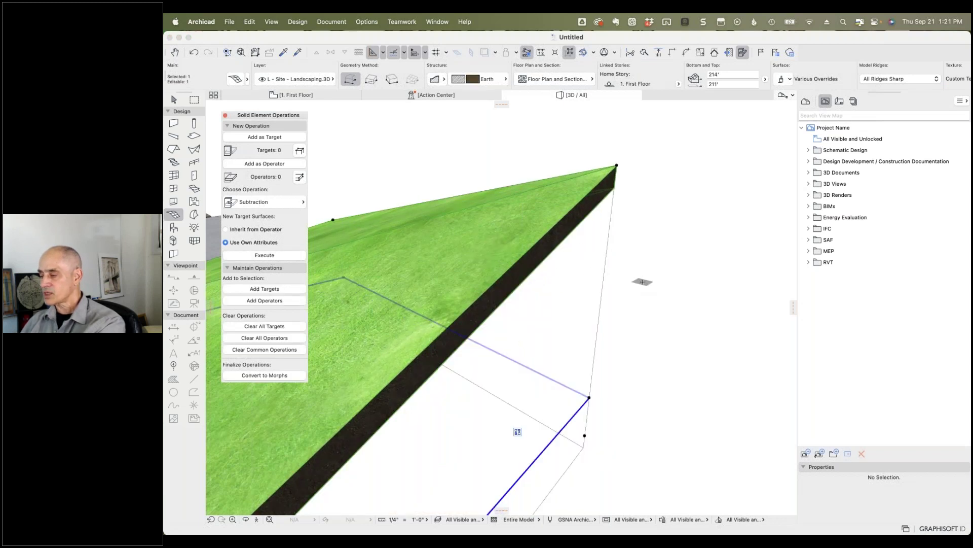
pyautogui.press('Escape')
pyautogui.keyDown('shift'); pyautogui.moveTo(653, 335); pyautogui.dragTo(725, 326, button='middle'); pyautogui.keyUp('shift')
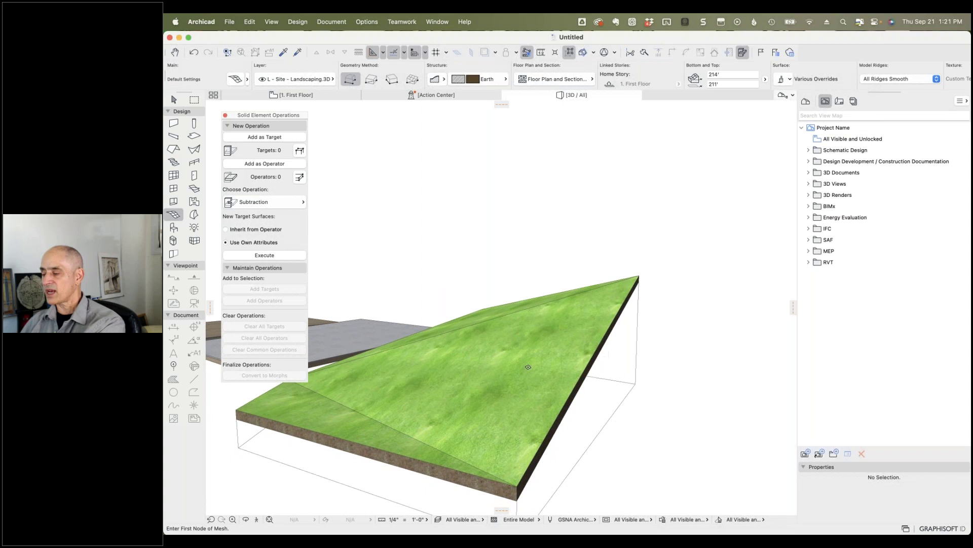
pyautogui.keyDown('shift'); pyautogui.moveTo(544, 241); pyautogui.dragTo(675, 287, button='middle'); pyautogui.keyUp('shift')
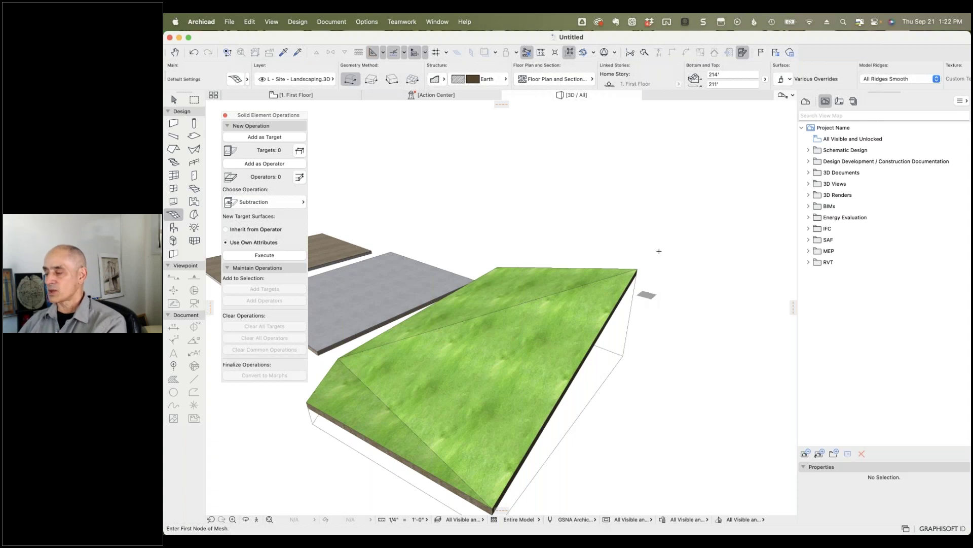
pyautogui.scroll(-5, 578, 287)
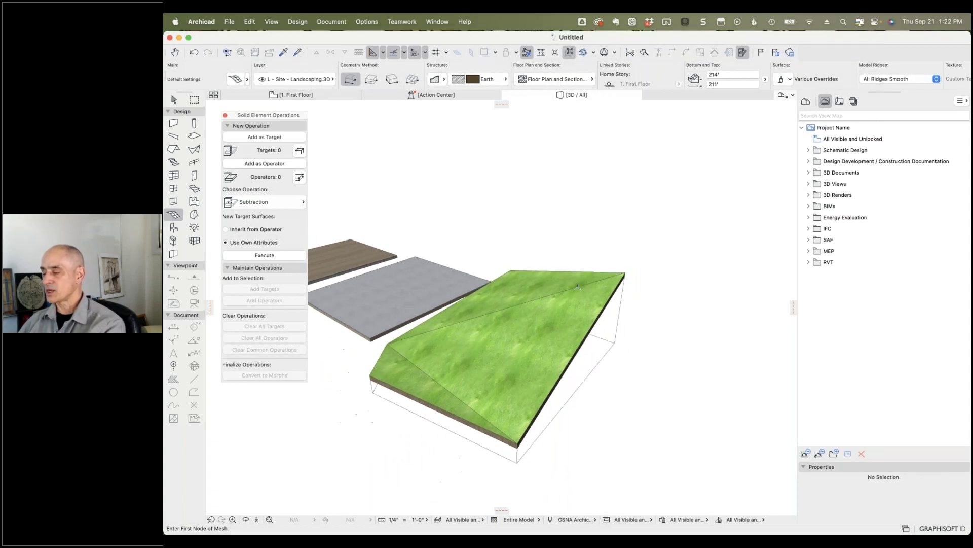
pyautogui.rightClick(666, 305)
pyautogui.press('Escape')
pyautogui.moveTo(641, 324); pyautogui.dragTo(599, 327, button='middle')
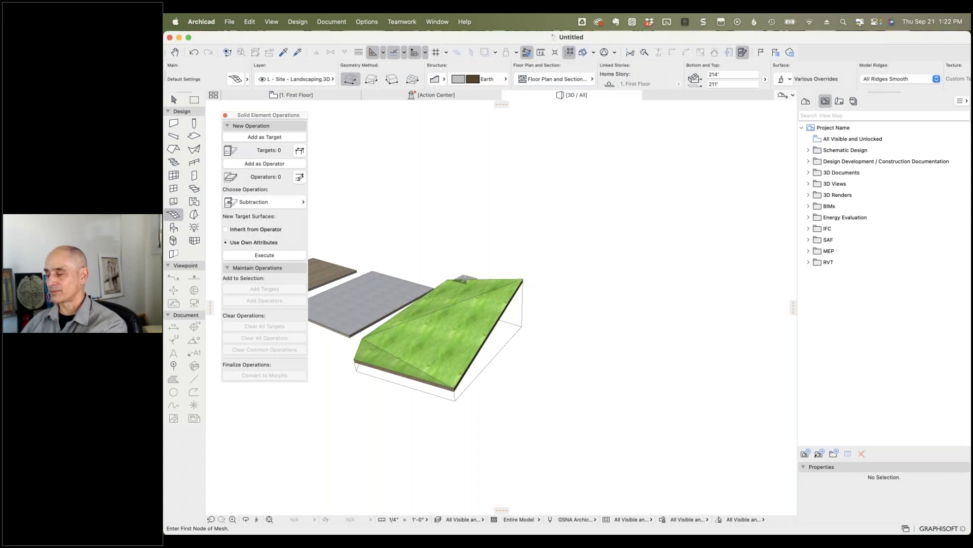
pyautogui.keyDown('shift'); pyautogui.click(482, 279); pyautogui.keyUp('shift')
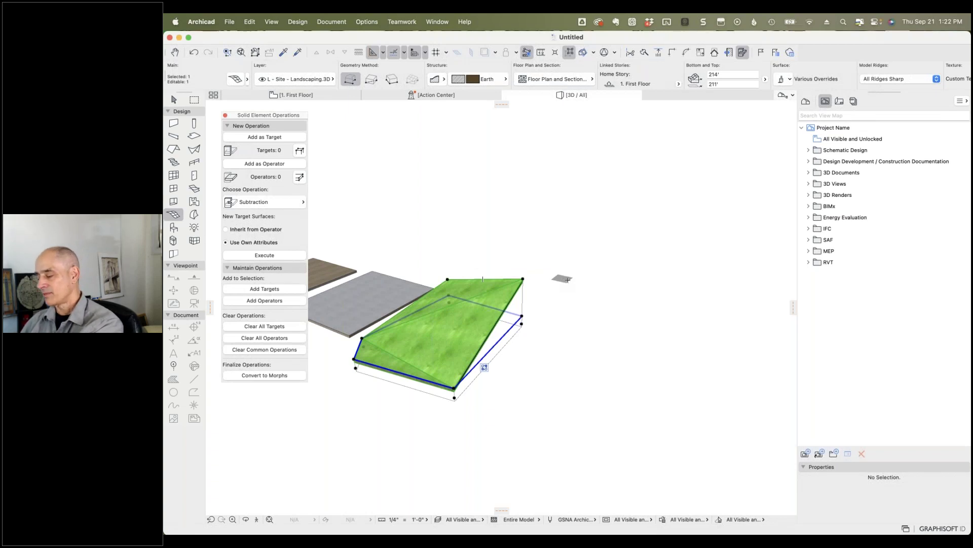
# Step: Copy the grass mesh from its corner to a spot off to the right
pyautogui.click(531, 280)
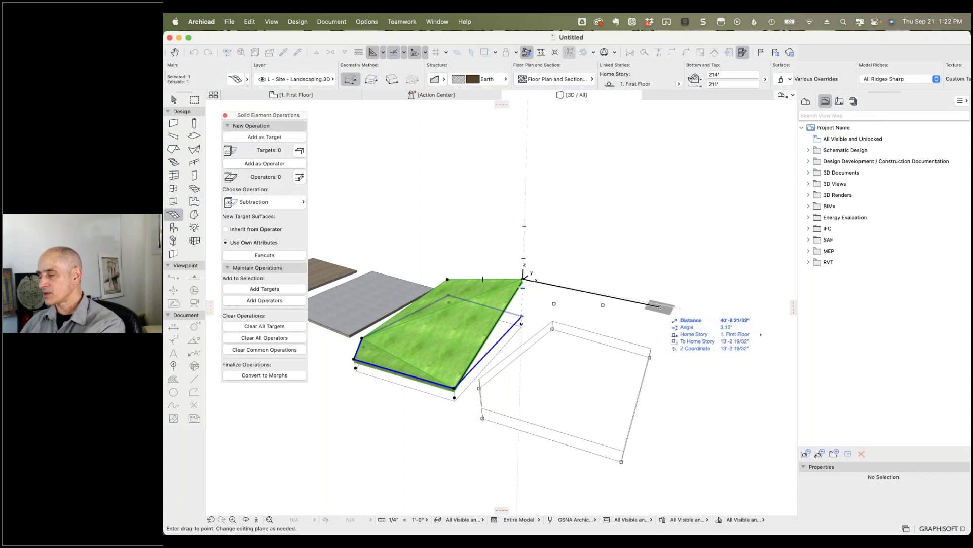
pyautogui.click(659, 305)
pyautogui.press('Escape')
pyautogui.keyDown('shift'); pyautogui.moveTo(725, 317); pyautogui.dragTo(670, 365, button='middle'); pyautogui.keyUp('shift')
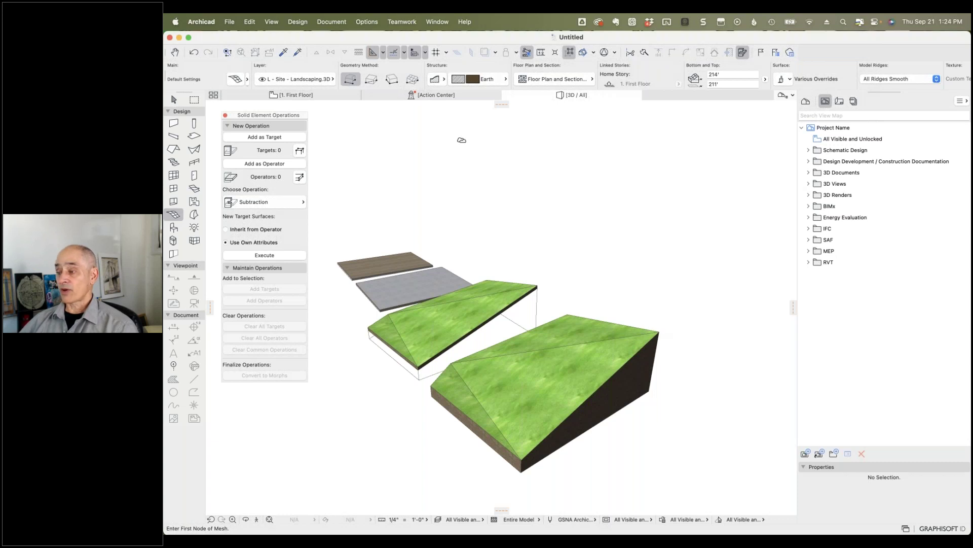
# Step: Check Design > Design Extras for Create Roofs from Mesh, which is greyed out
pyautogui.click(299, 22)
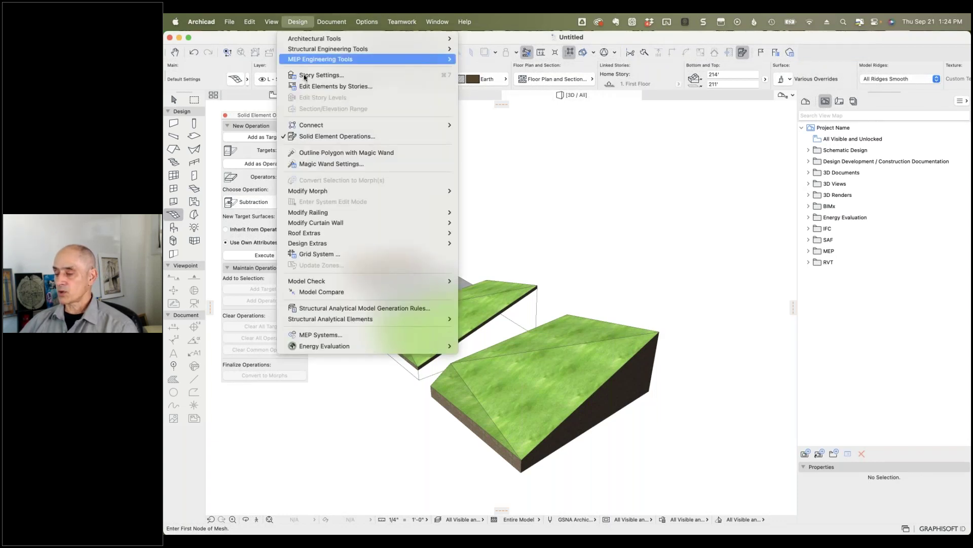
pyautogui.moveTo(315, 233)
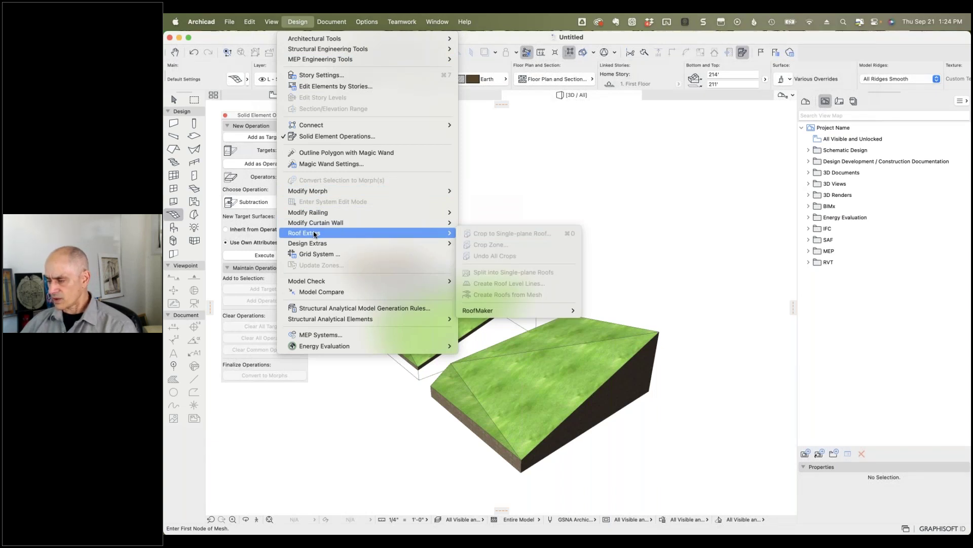
pyautogui.moveTo(342, 244)
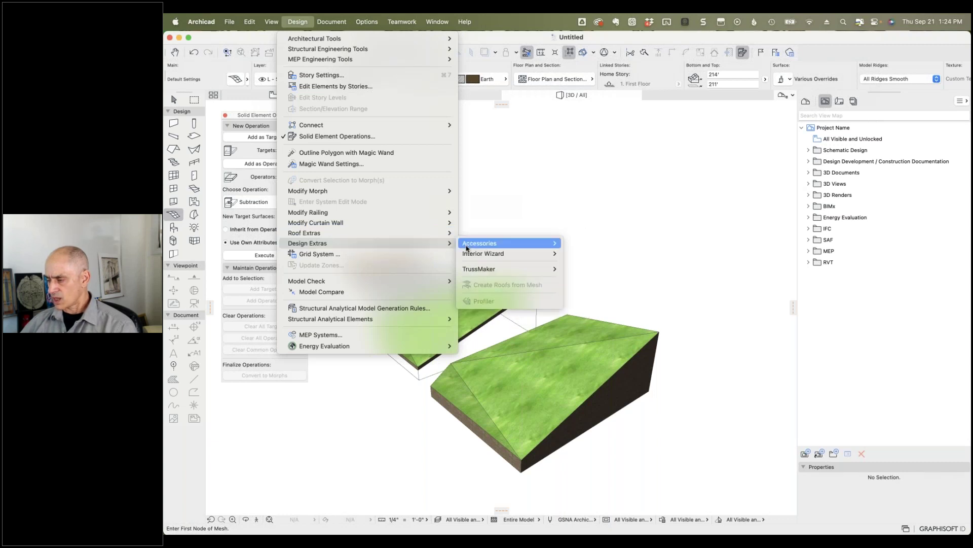
pyautogui.moveTo(479, 248)
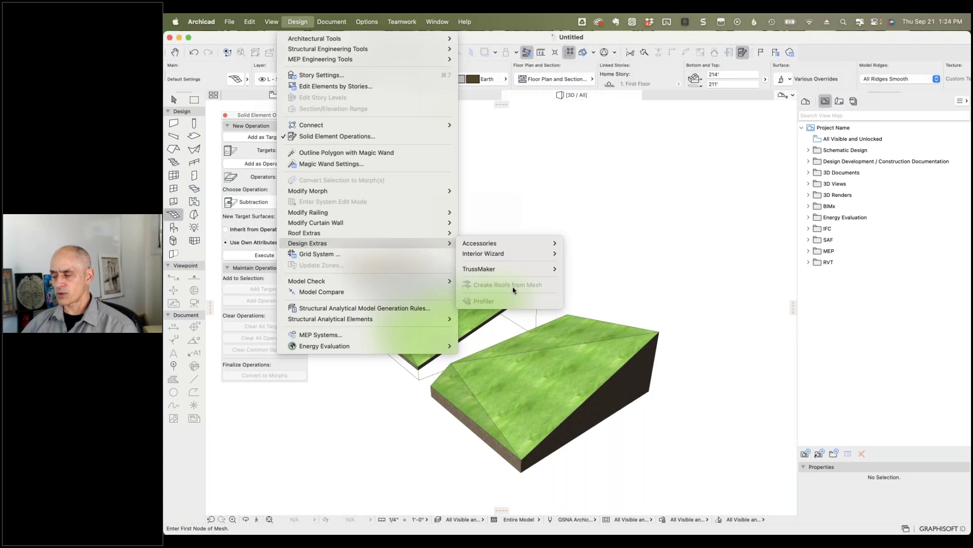
pyautogui.click(583, 299)
# Step: Select the large sloped mesh and look again for the roof-from-mesh command, still unavailable
pyautogui.keyDown('shift'); pyautogui.click(659, 332); pyautogui.keyUp('shift')
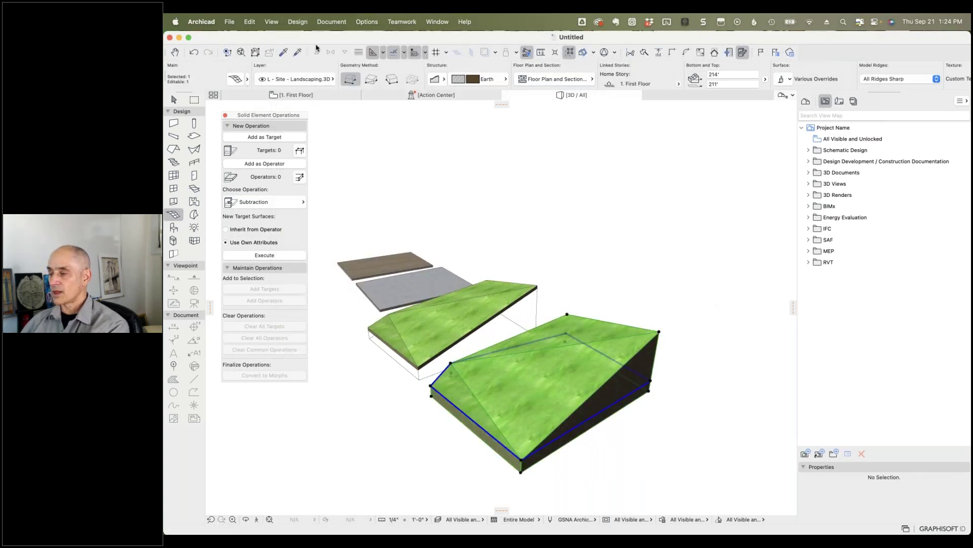
pyautogui.click(299, 22)
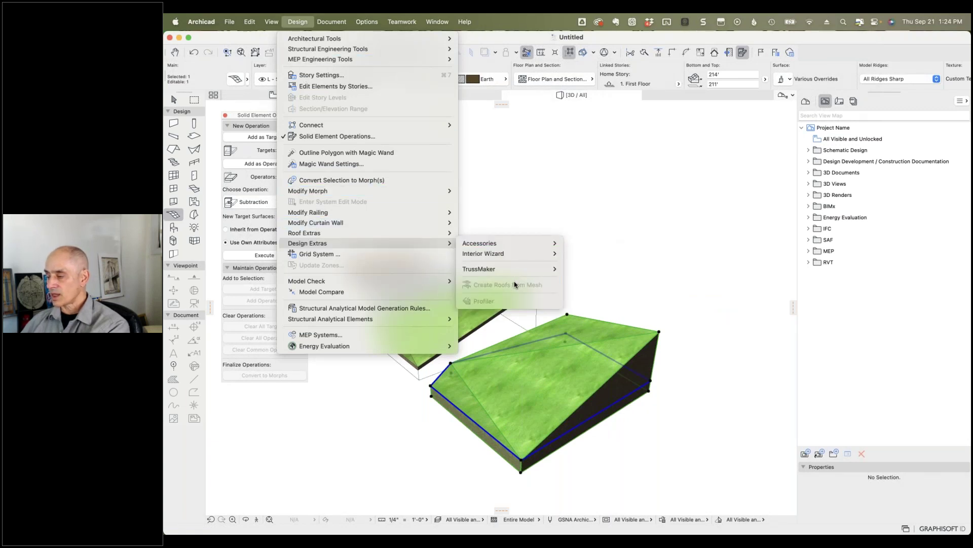
pyautogui.click(614, 251)
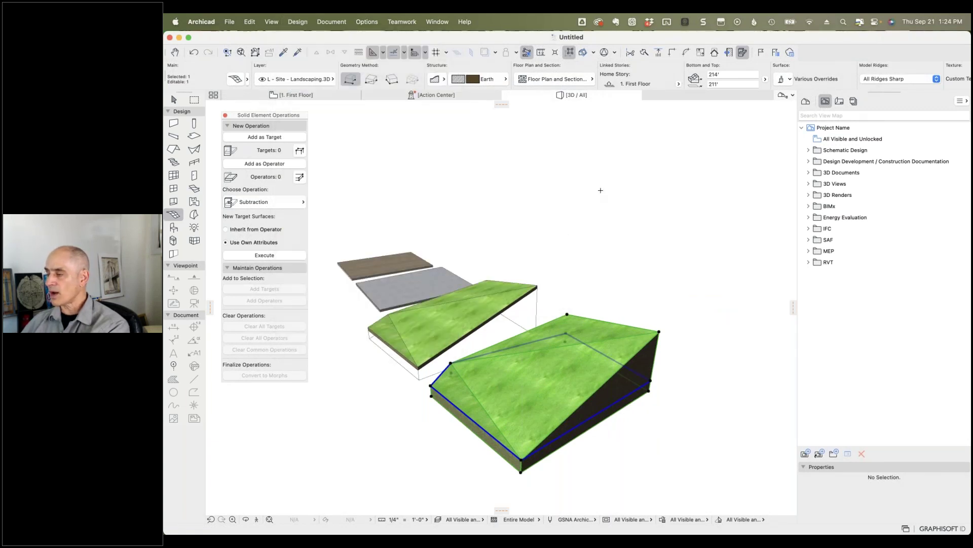
# Step: In the First Floor plan, run Create Roofs from Mesh on the right-hand mesh
pyautogui.click(287, 97)
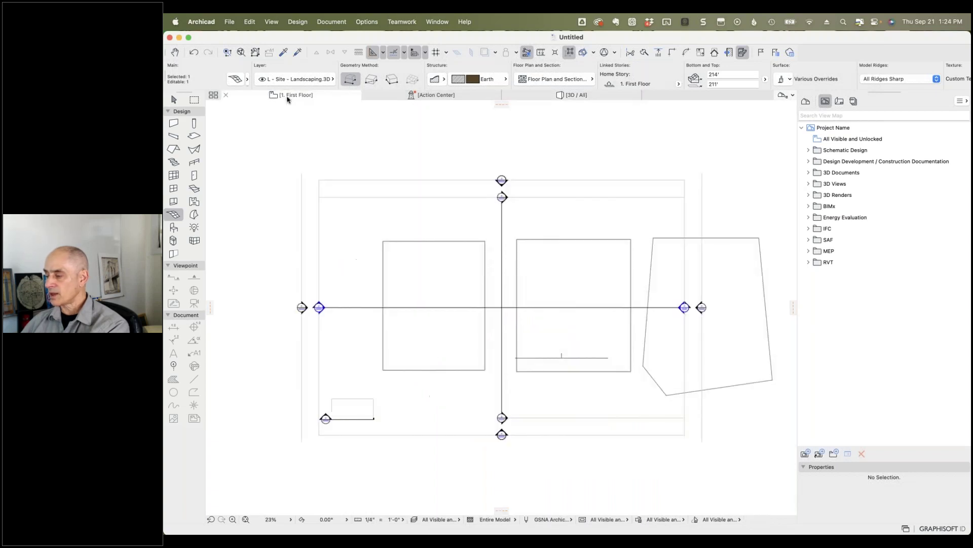
pyautogui.hscroll(5, 741, 211)
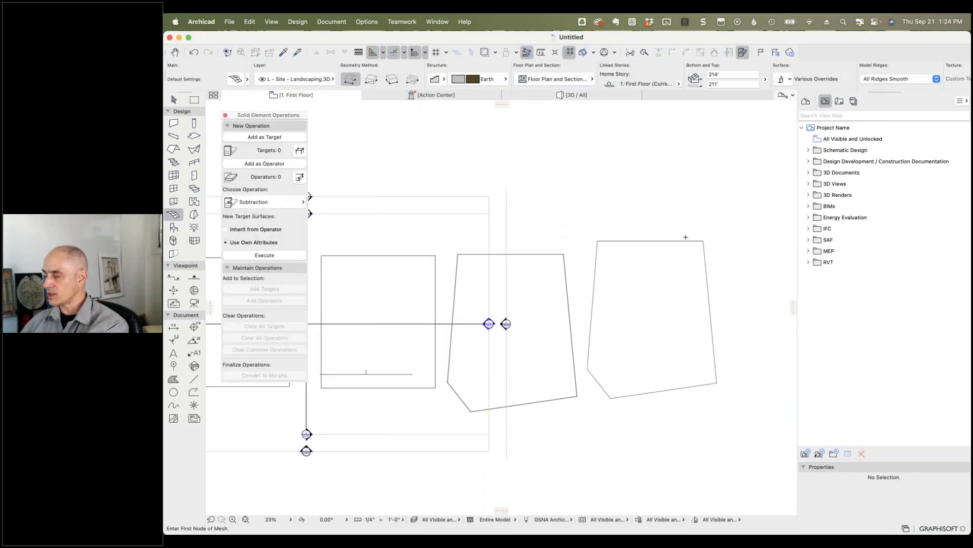
pyautogui.keyDown('shift'); pyautogui.click(685, 238); pyautogui.keyUp('shift')
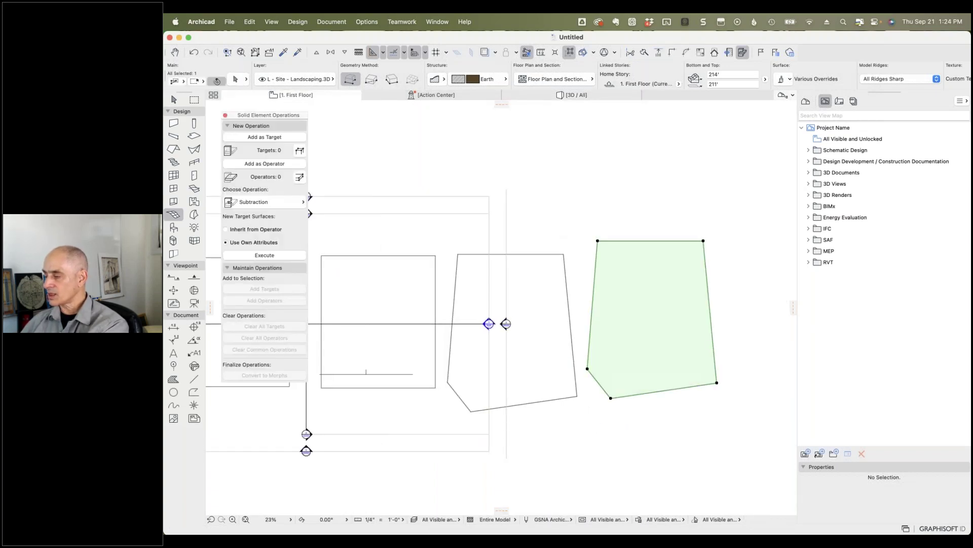
pyautogui.click(293, 24)
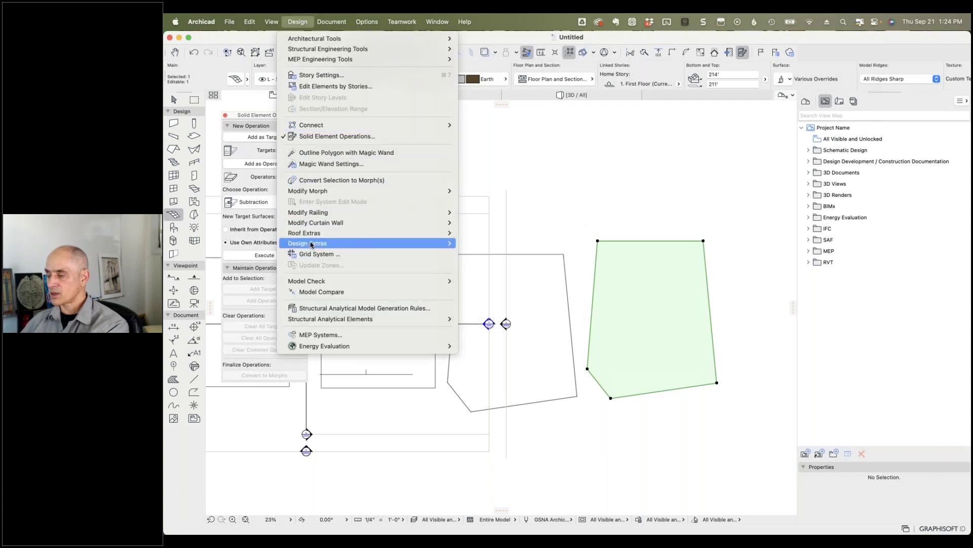
pyautogui.moveTo(312, 245)
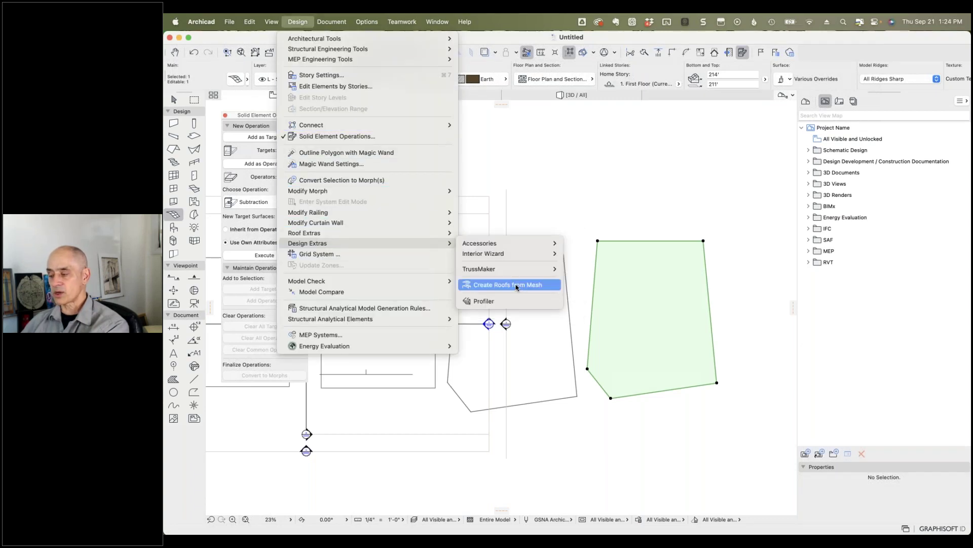
pyautogui.click(517, 287)
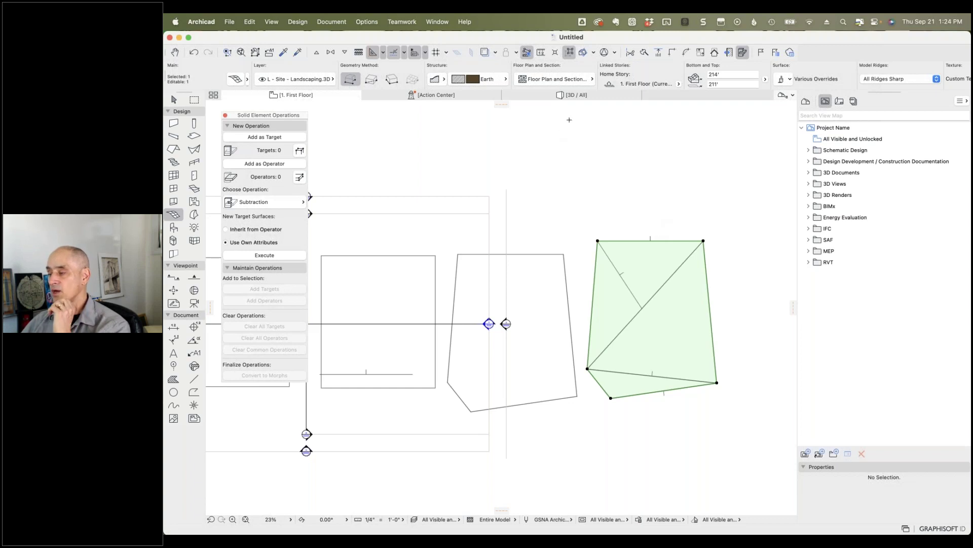
pyautogui.click(573, 100)
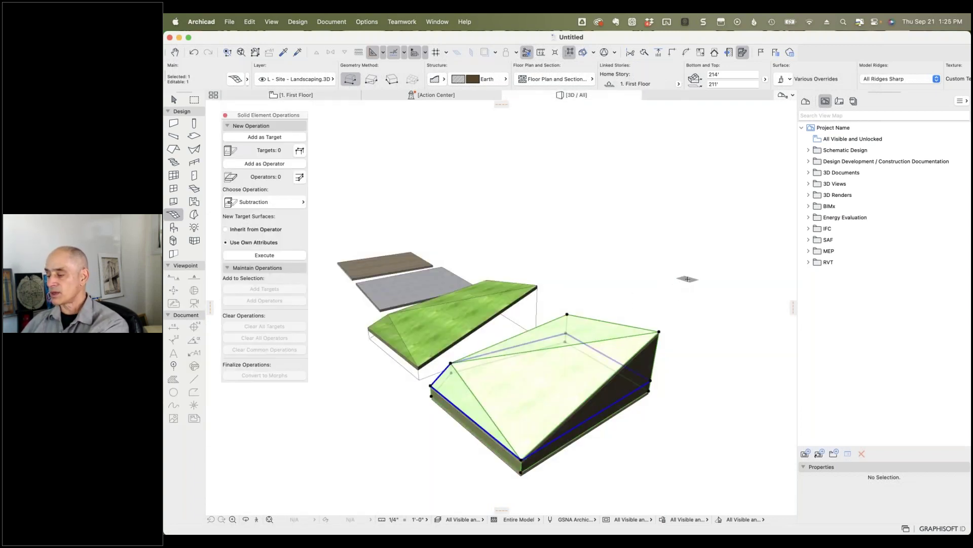
# Step: Delete the sloped mesh lying under the generated roof
pyautogui.press('Escape')
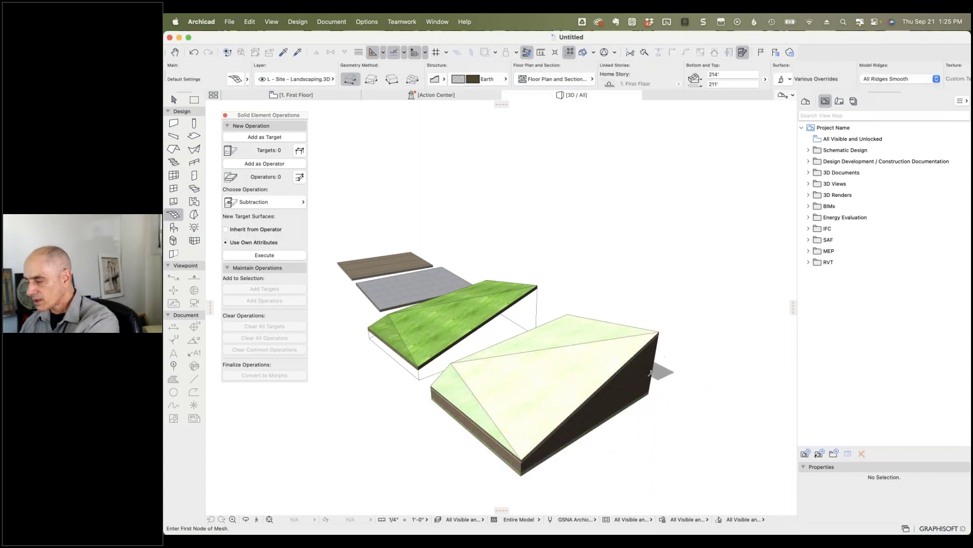
pyautogui.keyDown('shift'); pyautogui.click(650, 371); pyautogui.keyUp('shift')
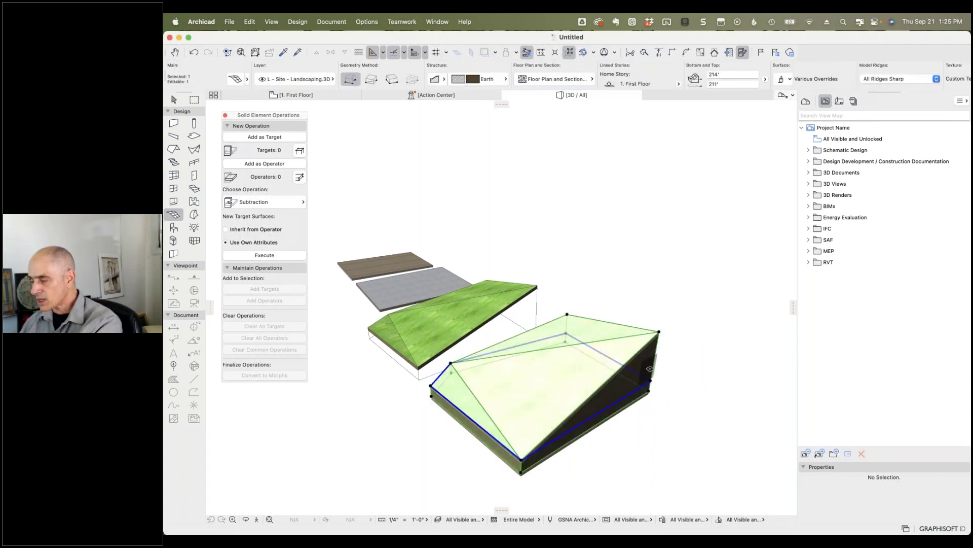
pyautogui.press('Escape')
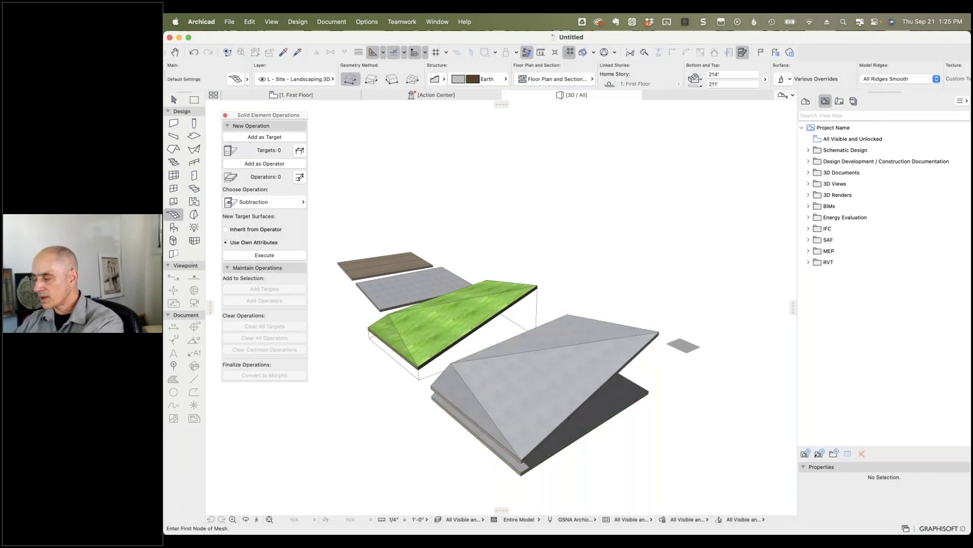
pyautogui.keyDown('shift'); pyautogui.moveTo(686, 390); pyautogui.dragTo(655, 373, button='middle'); pyautogui.keyUp('shift')
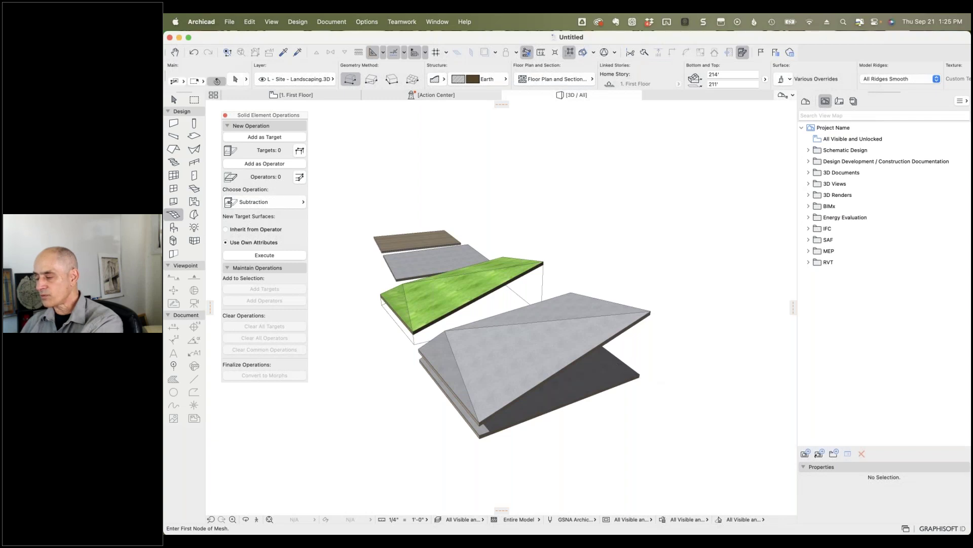
# Step: Delete the flat roof slab beneath the sloped roof planes
pyautogui.keyDown('shift'); pyautogui.click(641, 351); pyautogui.keyUp('shift')
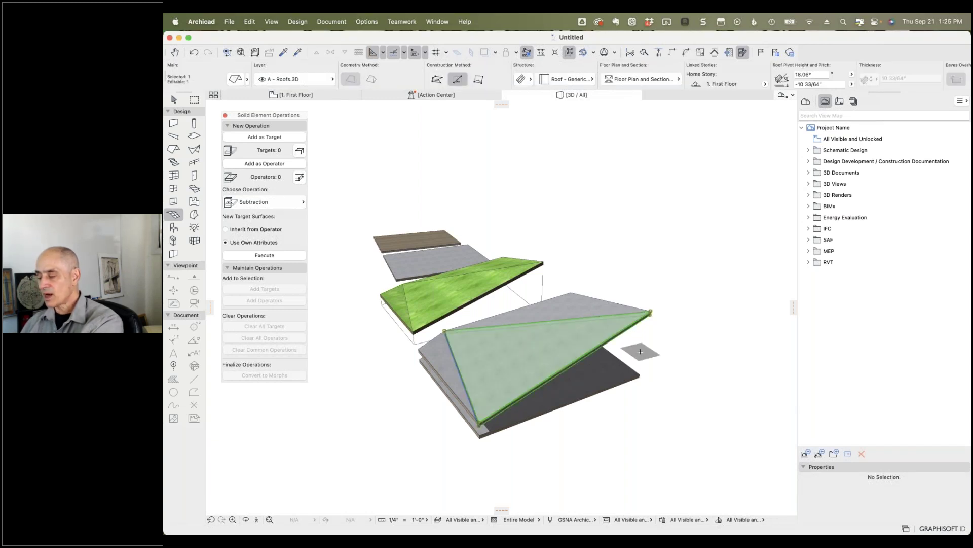
pyautogui.press('Escape')
pyautogui.keyDown('shift'); pyautogui.click(620, 379); pyautogui.keyUp('shift')
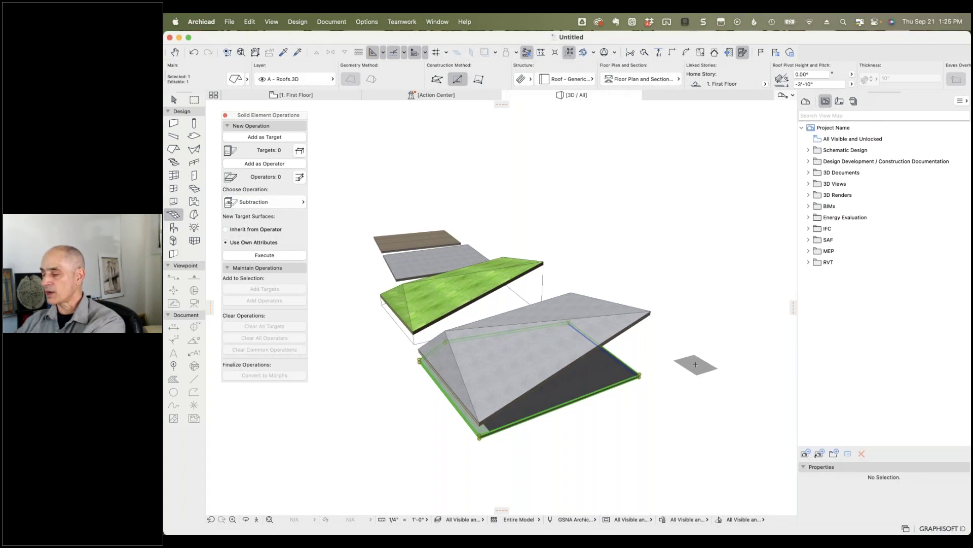
pyautogui.press('Escape')
pyautogui.moveTo(658, 385)
pyautogui.keyDown('shift'); pyautogui.mouseDown(button='middle')
pyautogui.moveTo(669, 346)
pyautogui.moveTo(685, 333)
pyautogui.moveTo(643, 345)
pyautogui.moveTo(638, 360)
pyautogui.moveTo(676, 379)
pyautogui.mouseUp(button='middle'); pyautogui.keyUp('shift')
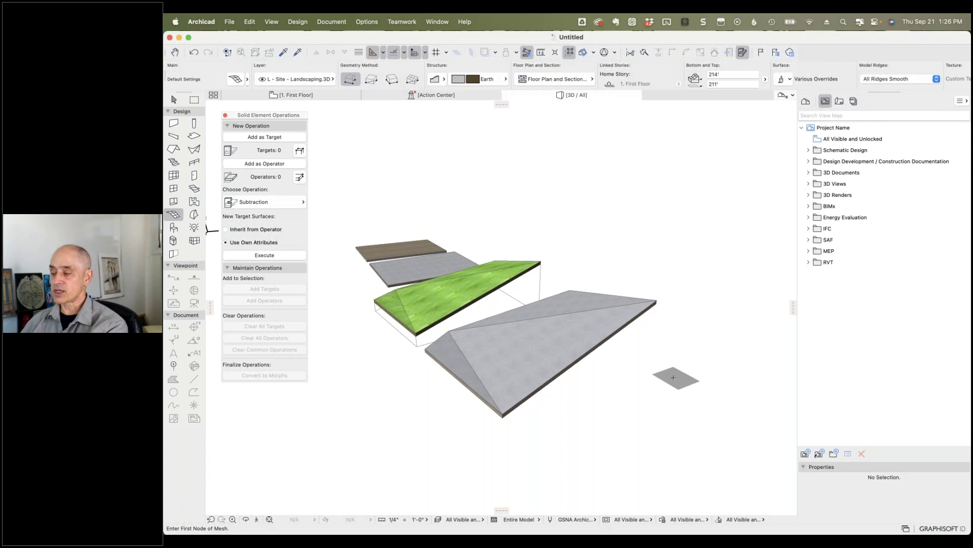
pyautogui.keyDown('shift'); pyautogui.click(453, 361); pyautogui.keyUp('shift')
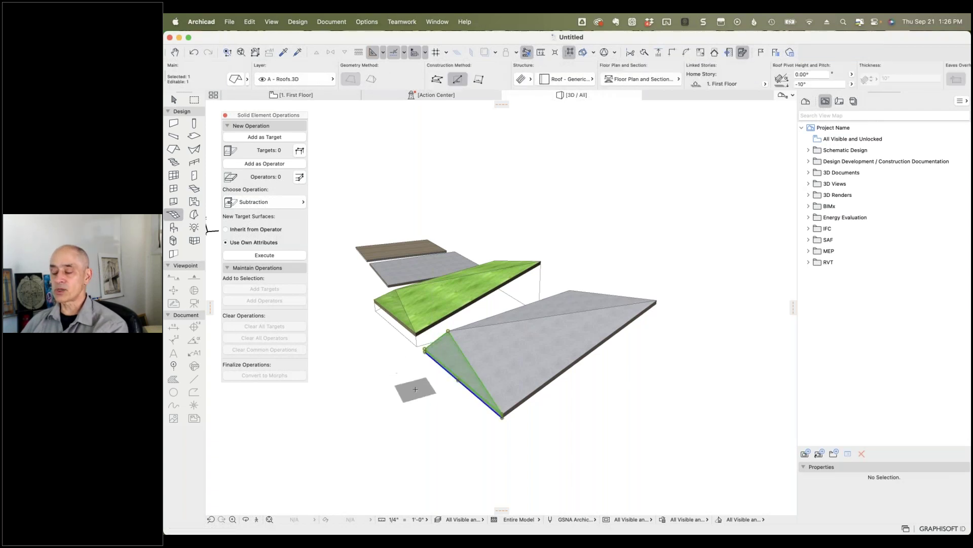
pyautogui.press('Escape')
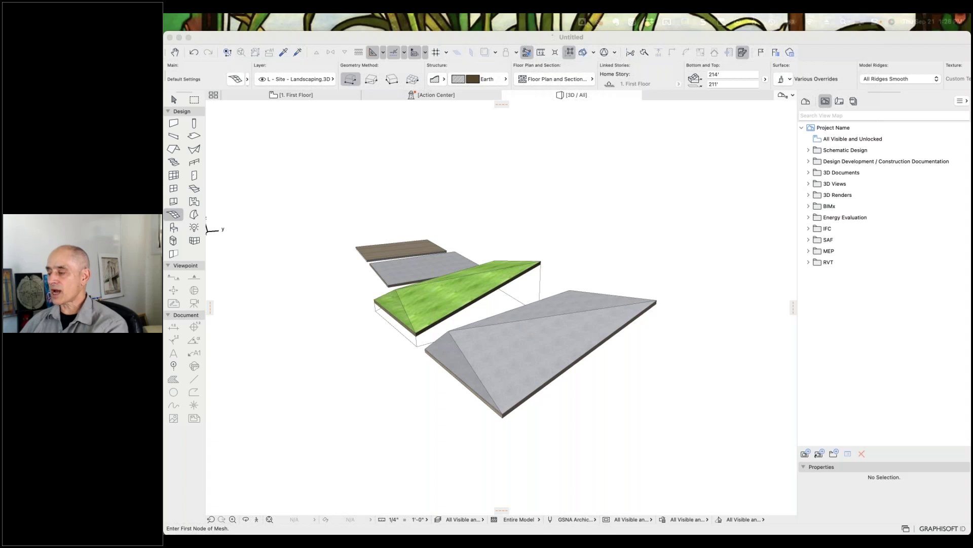
# Step: Add the front and left triangular roof planes, then convert all three roofs to Morphs
pyautogui.click(643, 238)
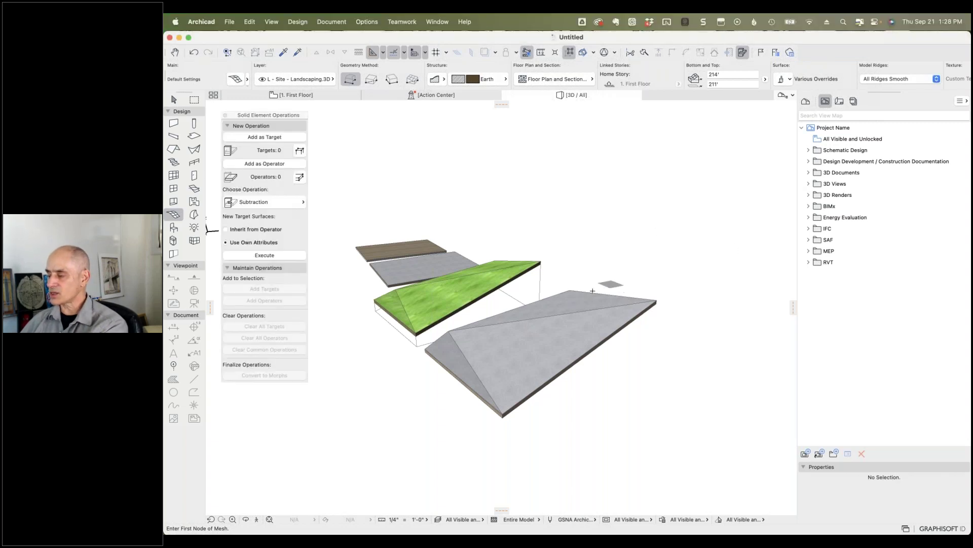
pyautogui.keyDown('shift'); pyautogui.click(577, 330); pyautogui.keyUp('shift')
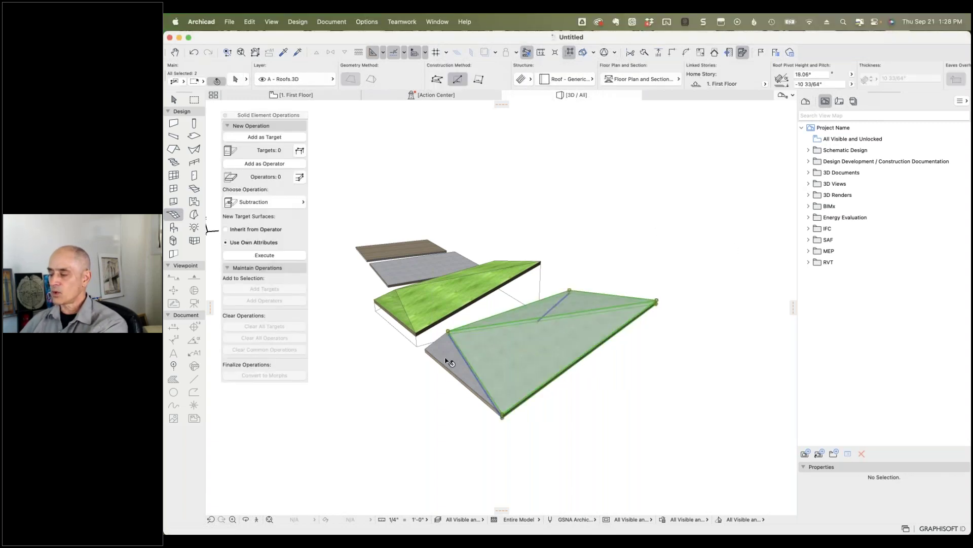
pyautogui.keyDown('shift'); pyautogui.click(447, 355); pyautogui.keyUp('shift')
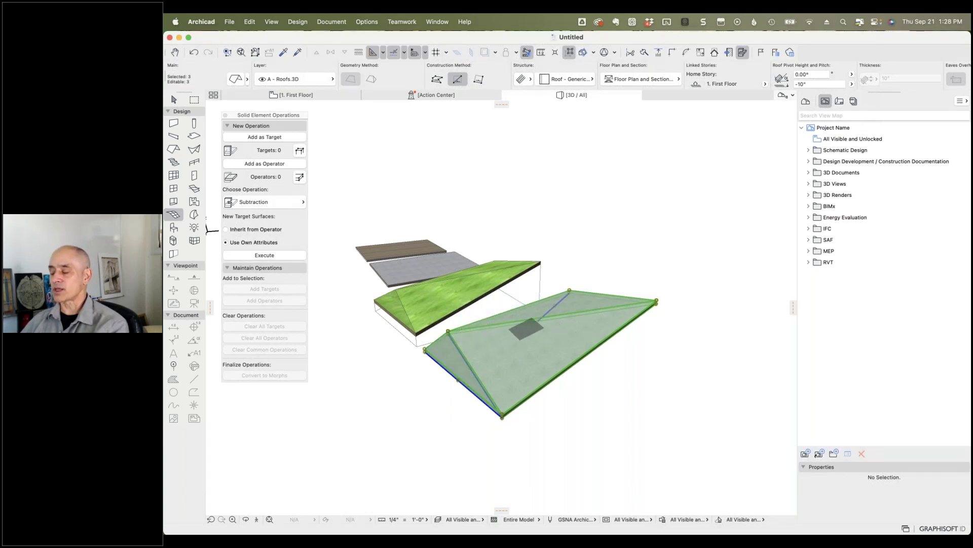
pyautogui.click(296, 22)
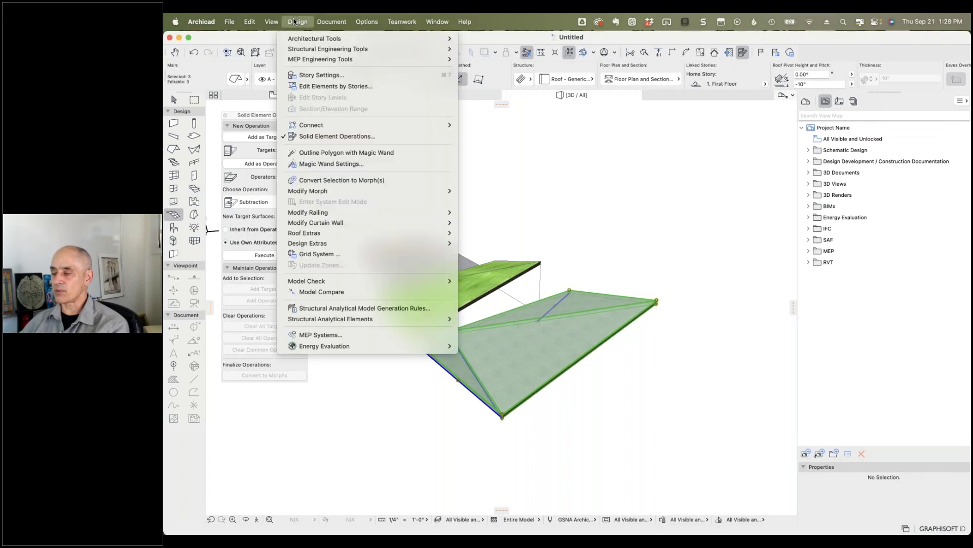
pyautogui.click(325, 180)
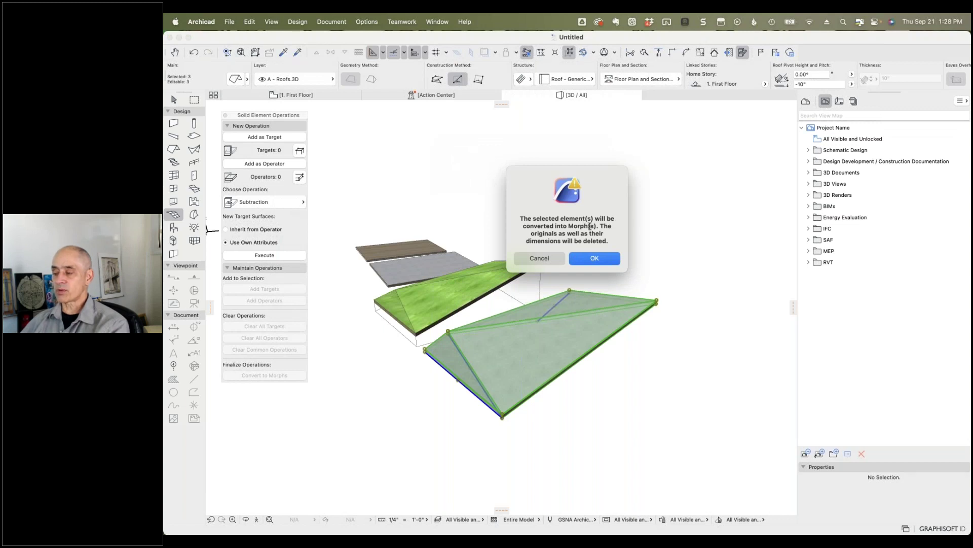
pyautogui.click(591, 260)
# Step: Select the triangular, rear and left roof morphs and merge them with Modify Morph > Union
pyautogui.click(689, 246)
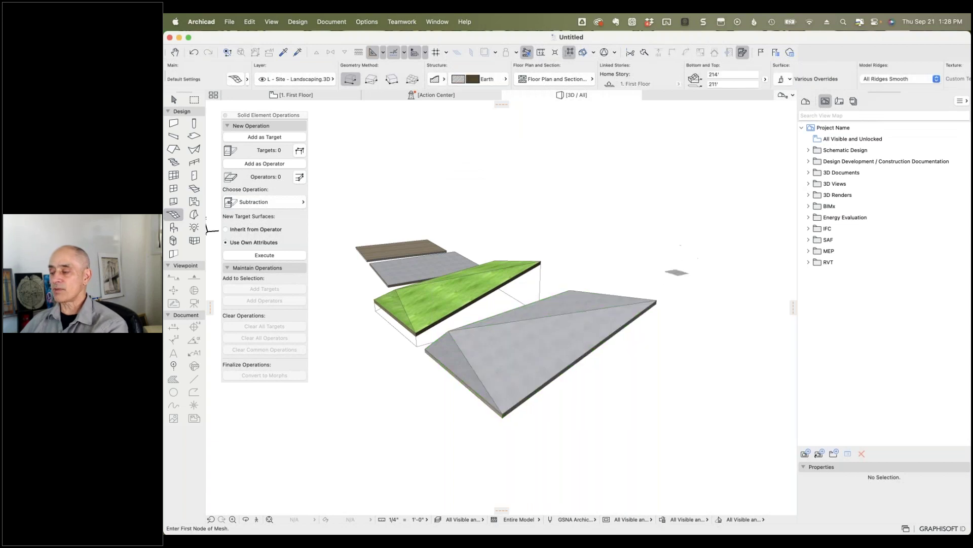
pyautogui.click(536, 350)
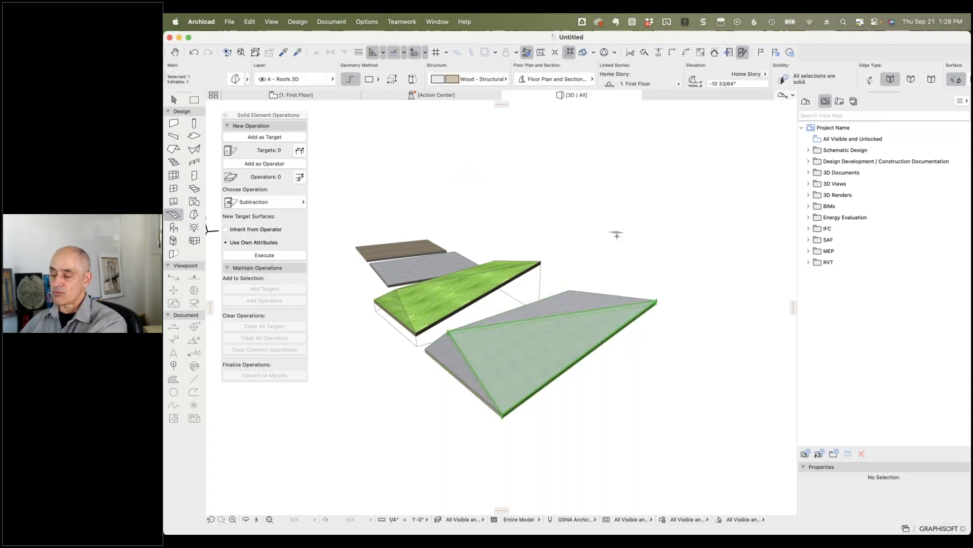
pyautogui.keyDown('shift'); pyautogui.click(589, 305); pyautogui.keyUp('shift')
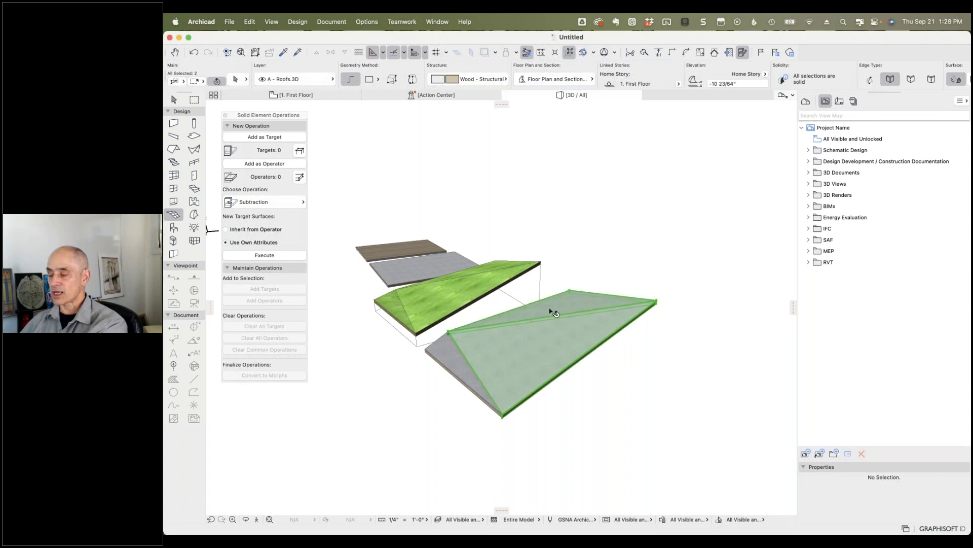
pyautogui.keyDown('shift'); pyautogui.click(448, 350); pyautogui.keyUp('shift')
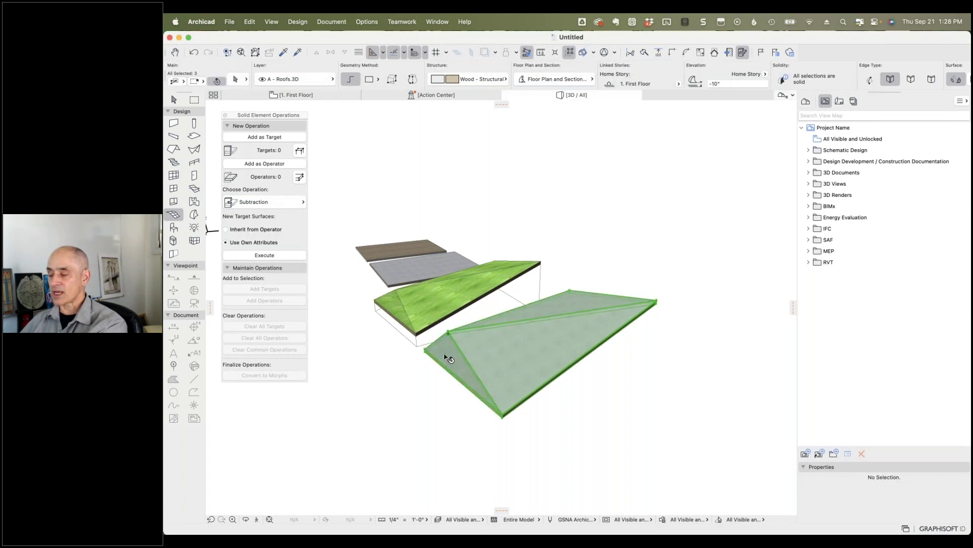
pyautogui.click(299, 22)
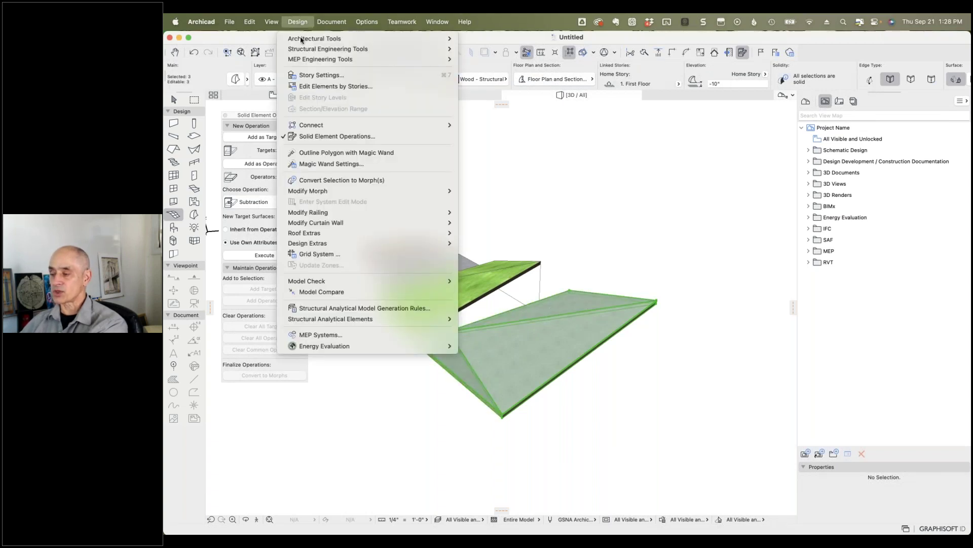
pyautogui.moveTo(345, 192)
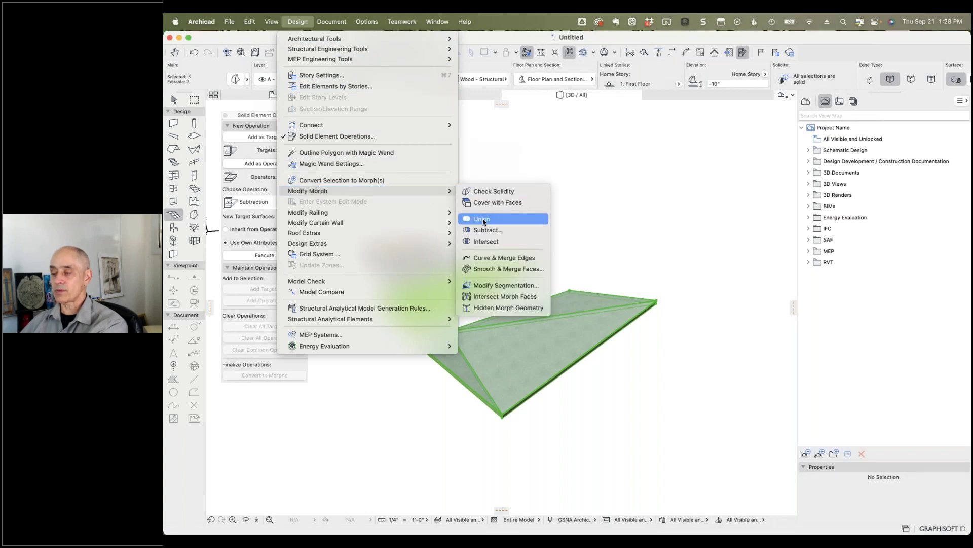
pyautogui.click(482, 220)
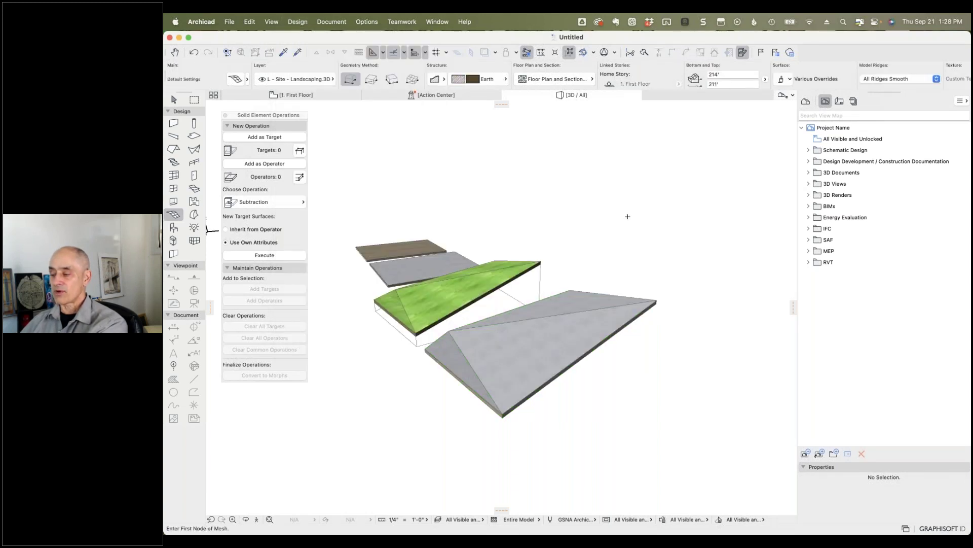
pyautogui.click(589, 300)
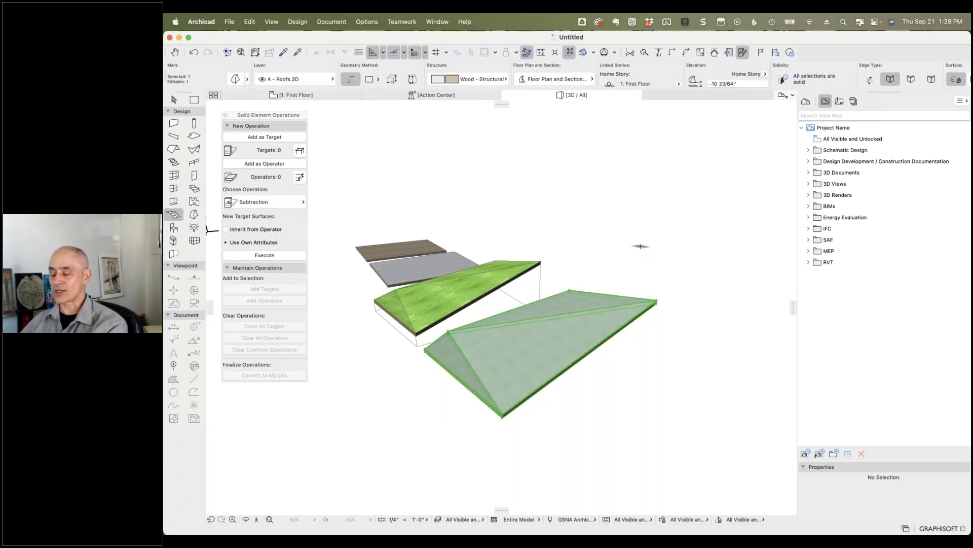
pyautogui.keyDown('shift'); pyautogui.moveTo(672, 395); pyautogui.dragTo(776, 310, button='middle'); pyautogui.keyUp('shift')
pyautogui.press('Escape')
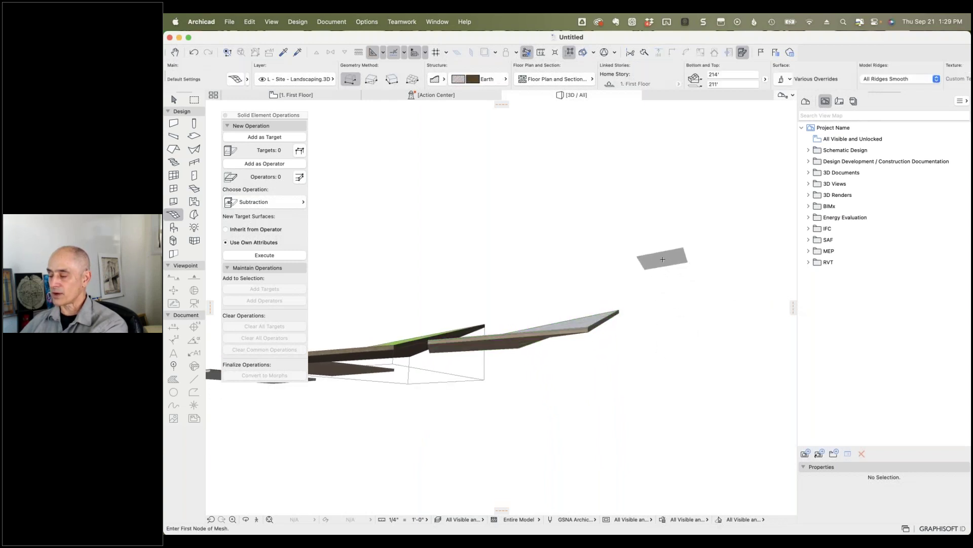
pyautogui.keyDown('shift'); pyautogui.moveTo(624, 235); pyautogui.dragTo(594, 274, button='middle'); pyautogui.keyUp('shift')
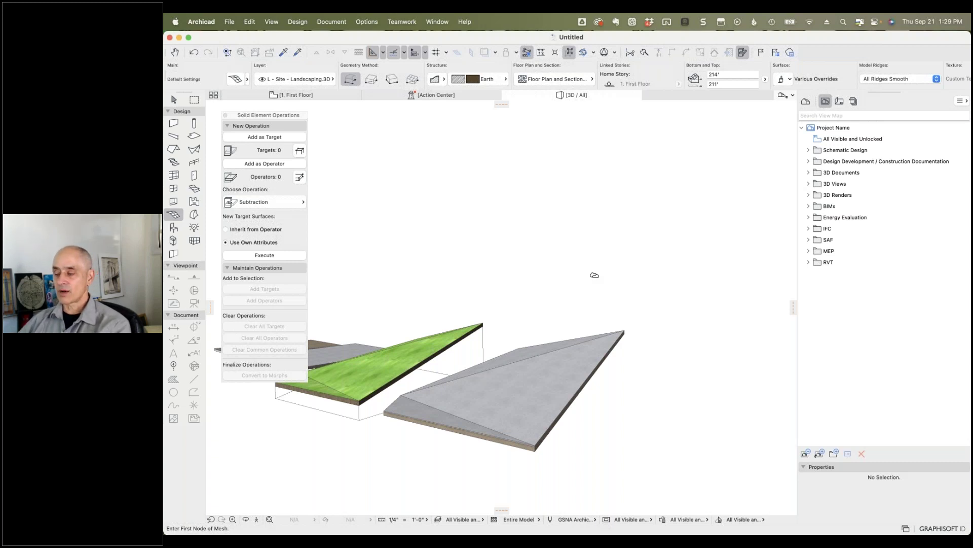
pyautogui.scroll(-5, 604, 274)
pyautogui.moveTo(514, 262); pyautogui.dragTo(546, 380, button='middle')
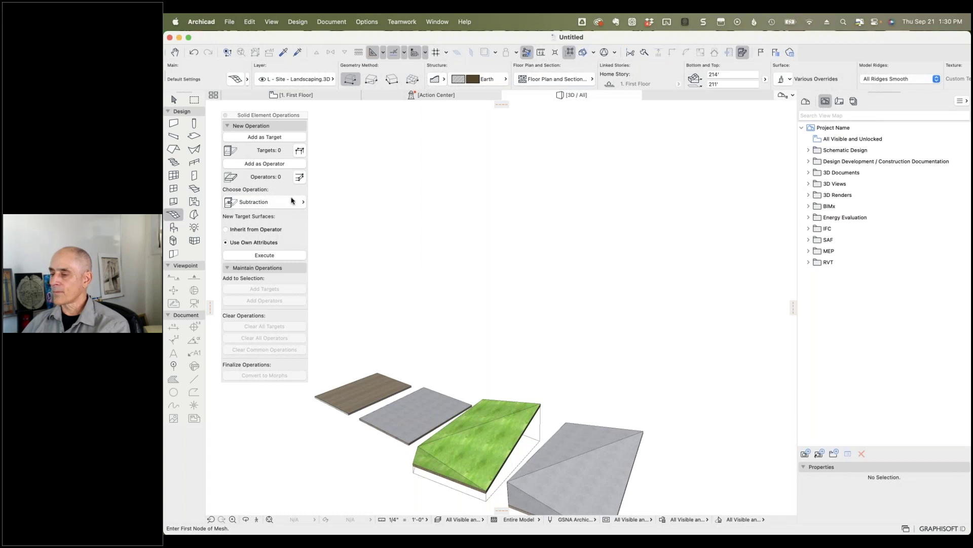
# Step: Switch to the 1. First Floor plan and select the Building Section B line
pyautogui.click(296, 94)
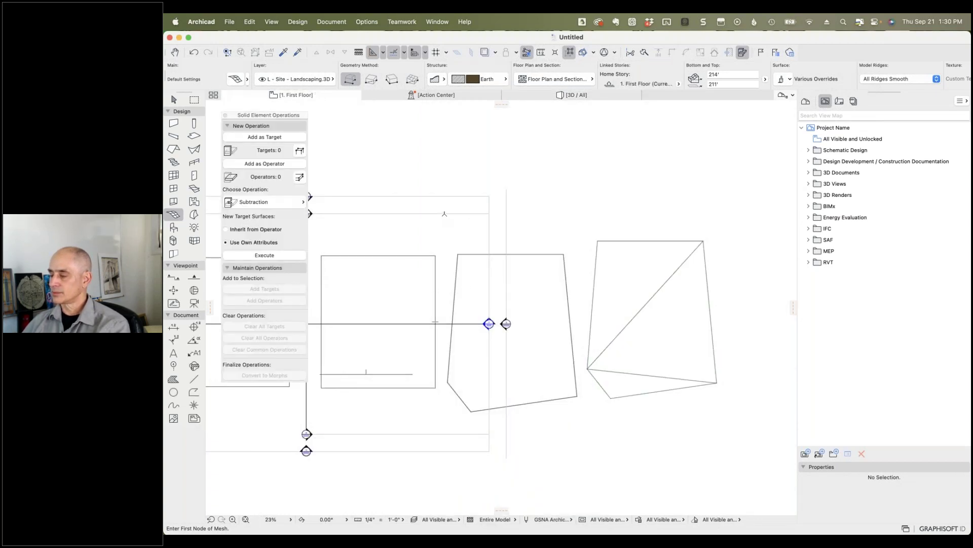
pyautogui.moveTo(459, 168); pyautogui.dragTo(576, 185, button='middle')
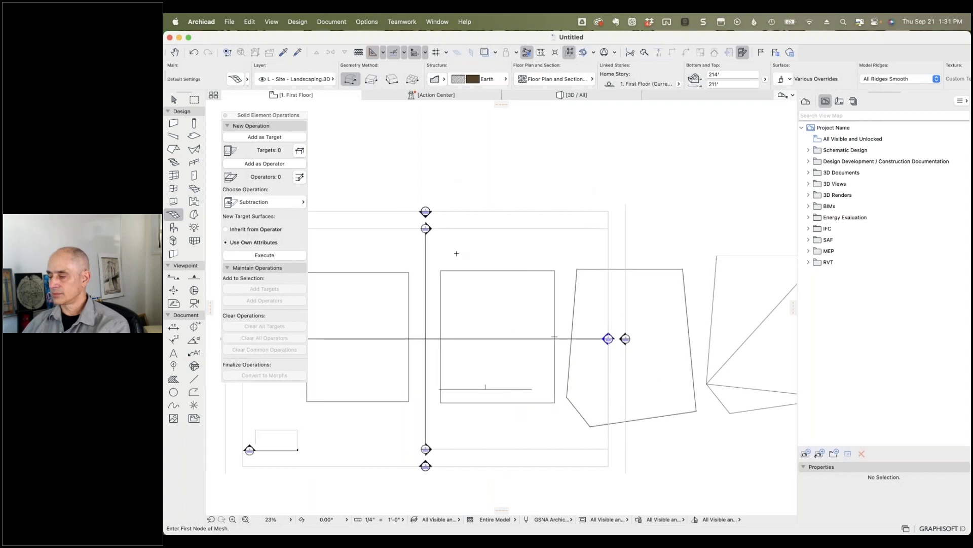
pyautogui.keyDown('shift'); pyautogui.click(425, 253); pyautogui.keyUp('shift')
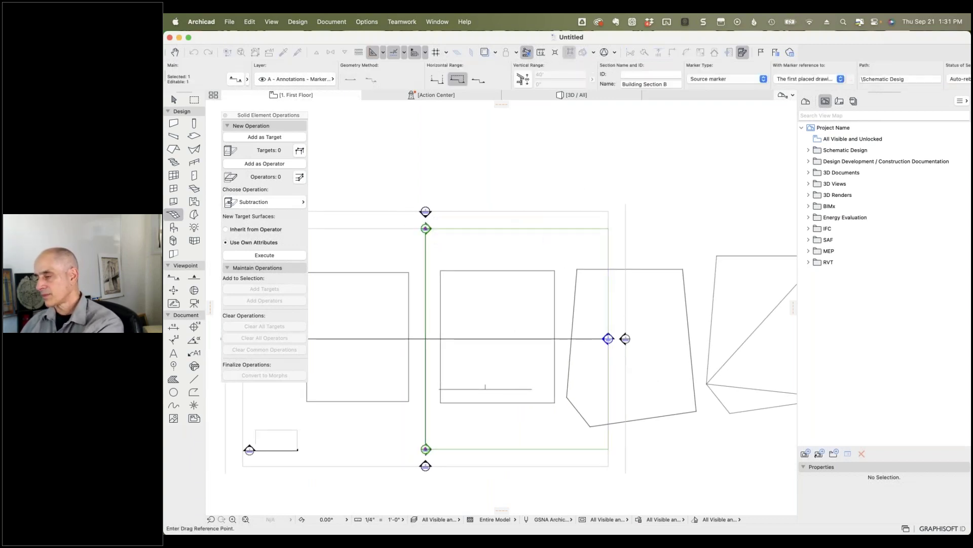
# Step: Offset the Building Section B line to the right so it cuts through the roof
pyautogui.click(425, 253)
pyautogui.click(470, 254)
pyautogui.press('Escape')
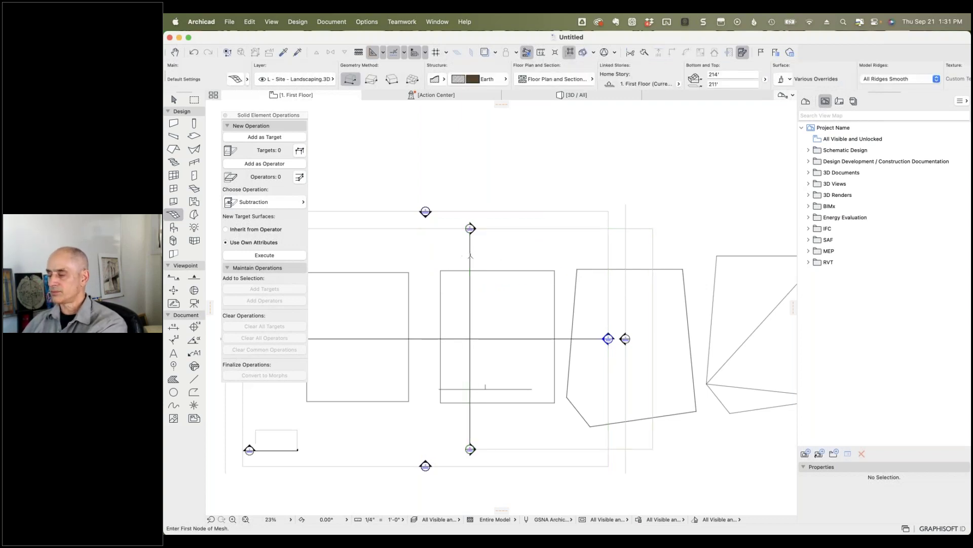
pyautogui.press('shift')
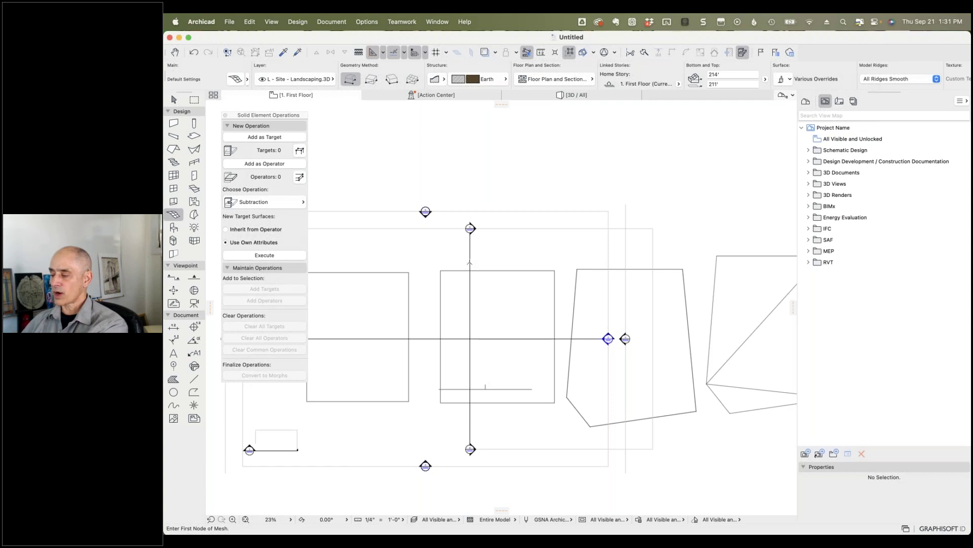
pyautogui.rightClick(470, 263)
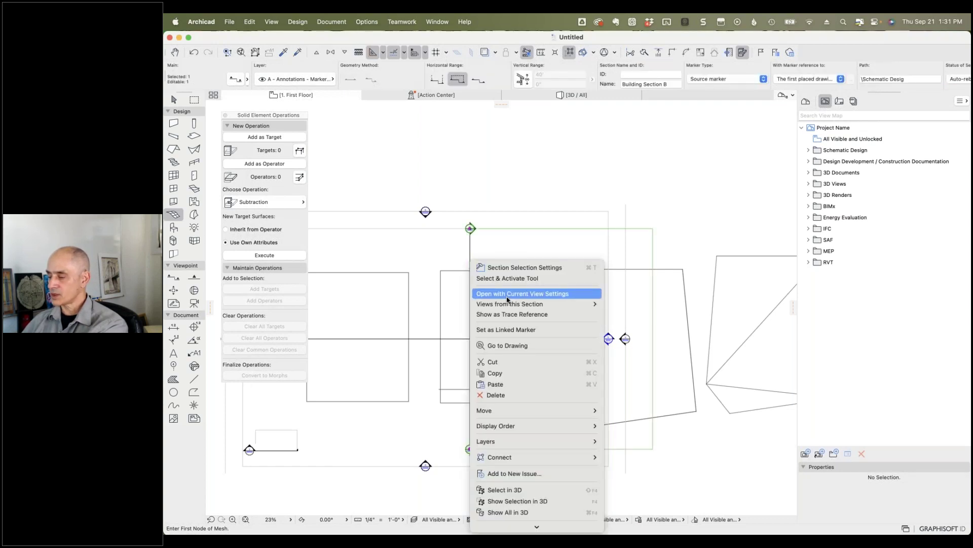
# Step: Open Building Section B with current view settings and zoom in on the roof slab
pyautogui.click(507, 298)
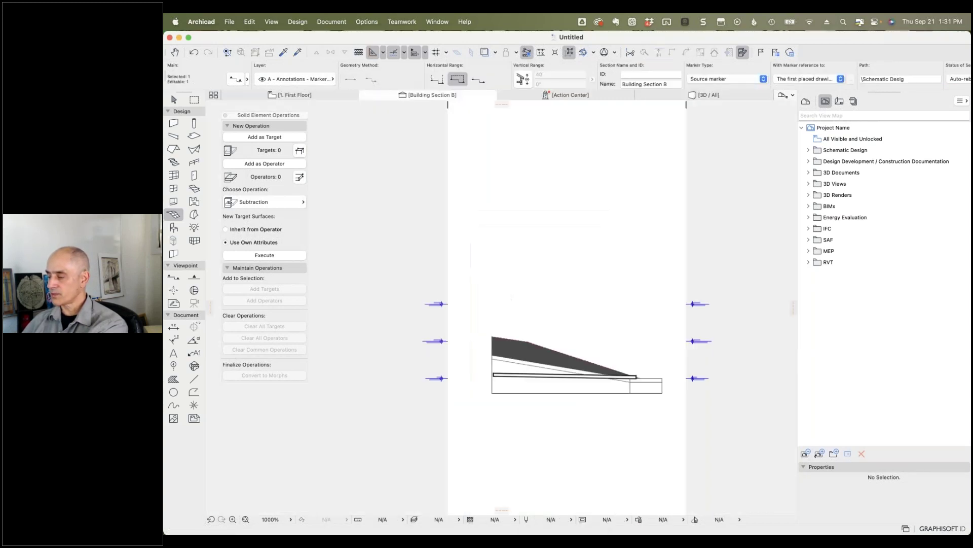
pyautogui.scroll(5, 533, 401)
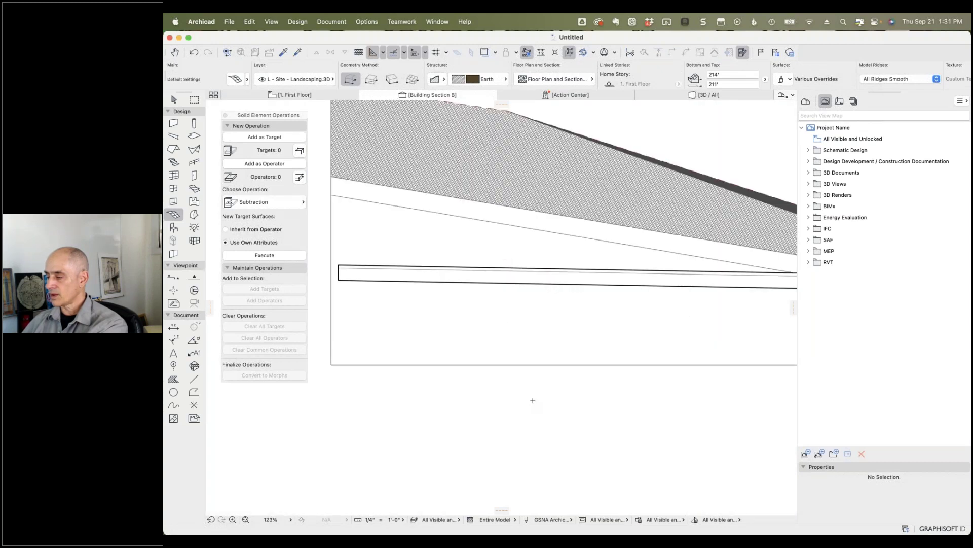
pyautogui.click(425, 267)
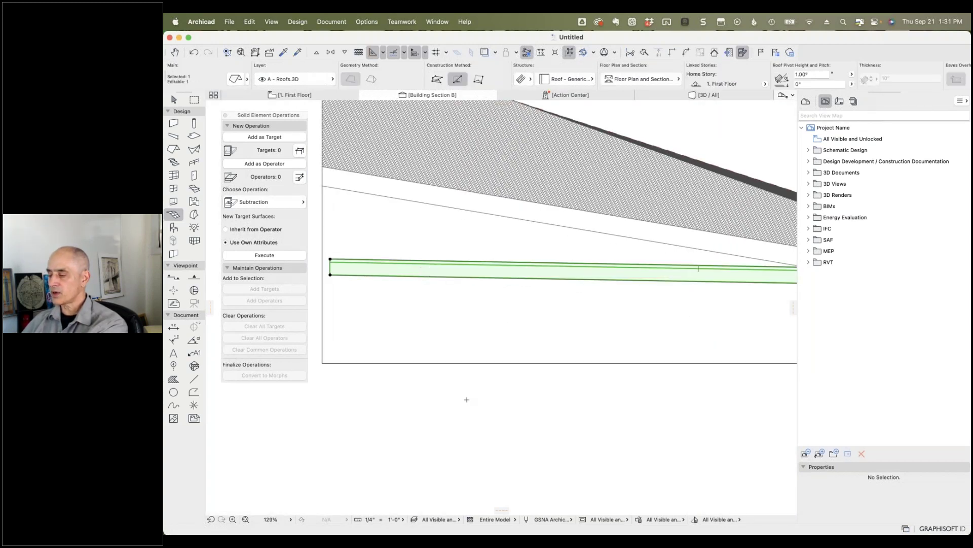
pyautogui.press('Escape')
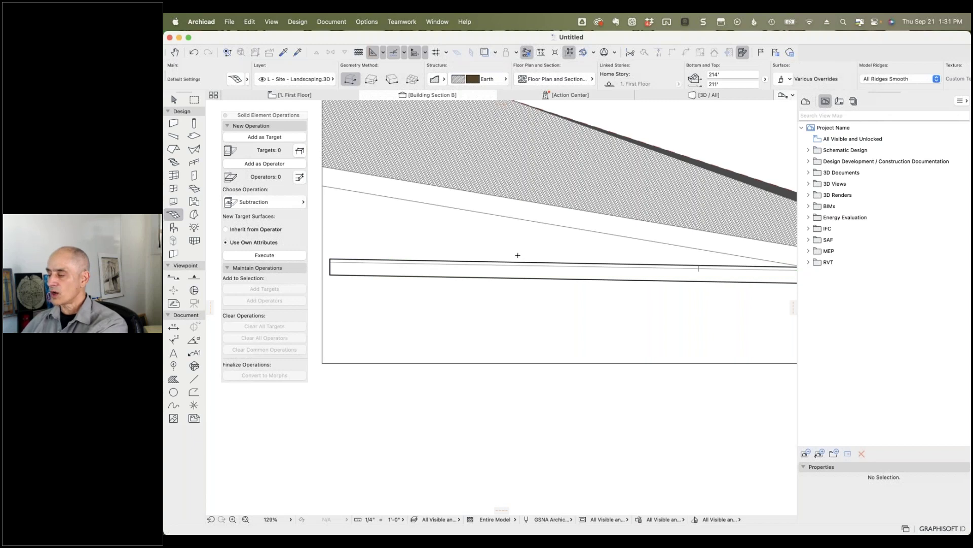
# Step: Zoom around the roof edge and select the roof slab to check its settings
pyautogui.scroll(-5, 518, 255)
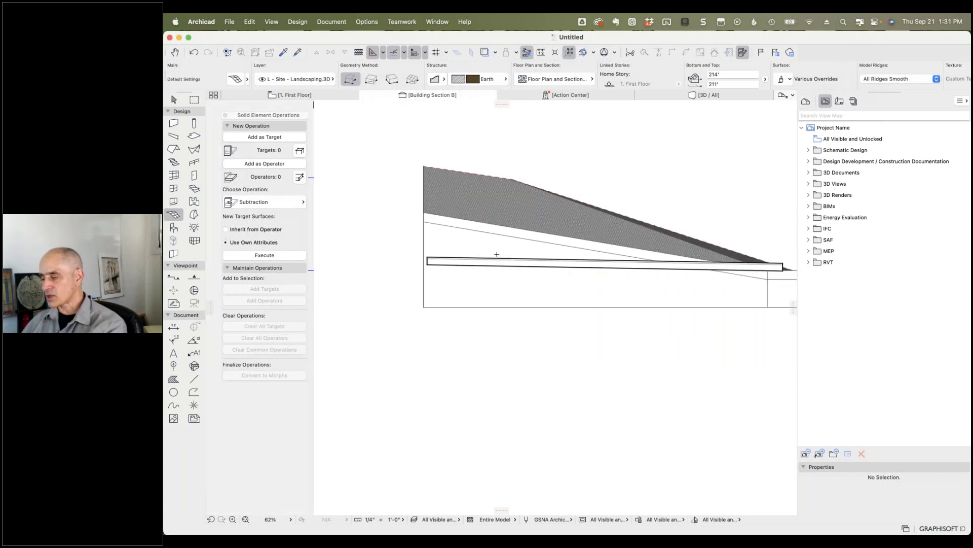
pyautogui.scroll(8, 497, 254)
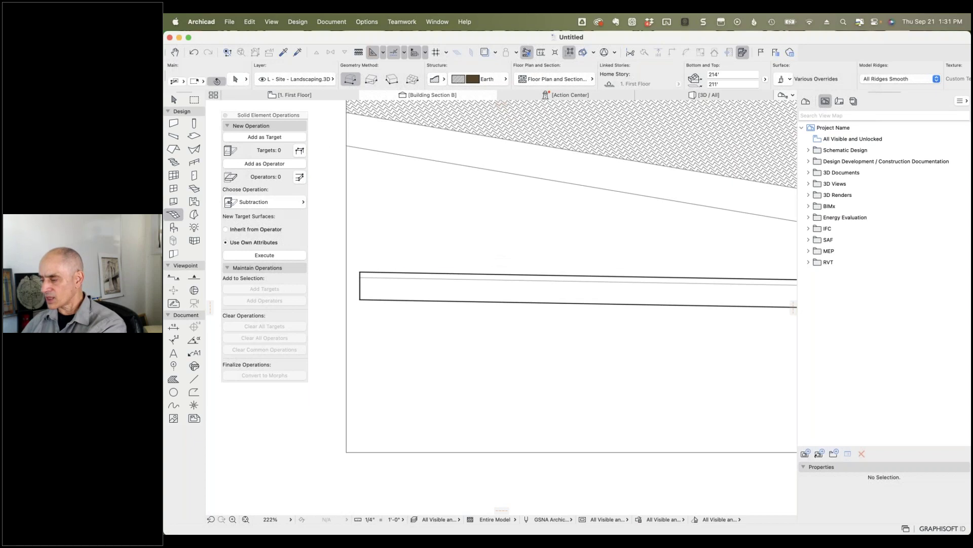
pyautogui.click(507, 290)
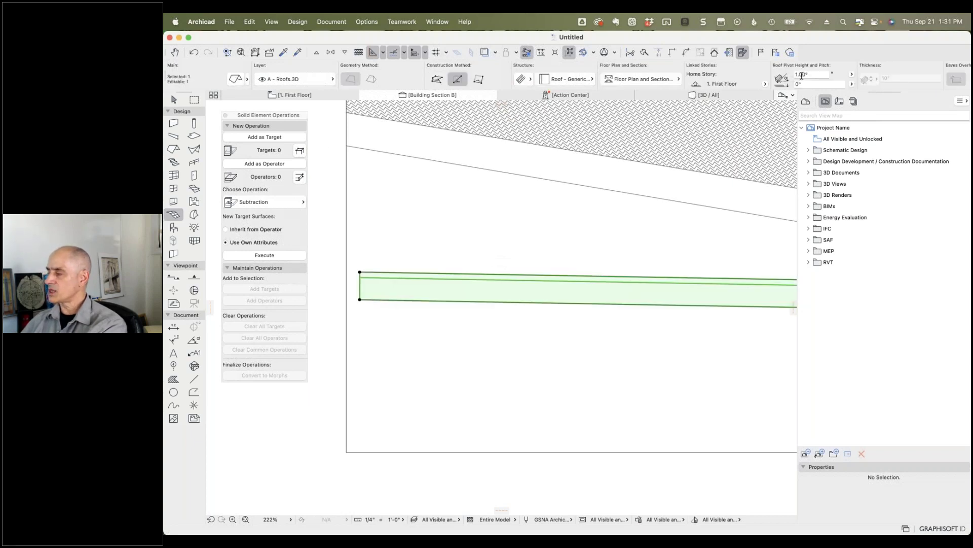
pyautogui.press('Escape')
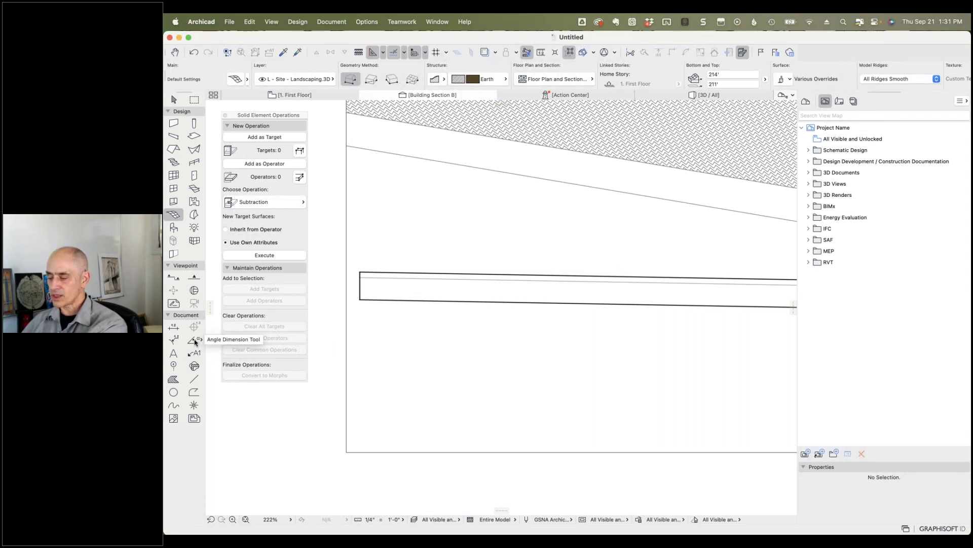
pyautogui.click(194, 341)
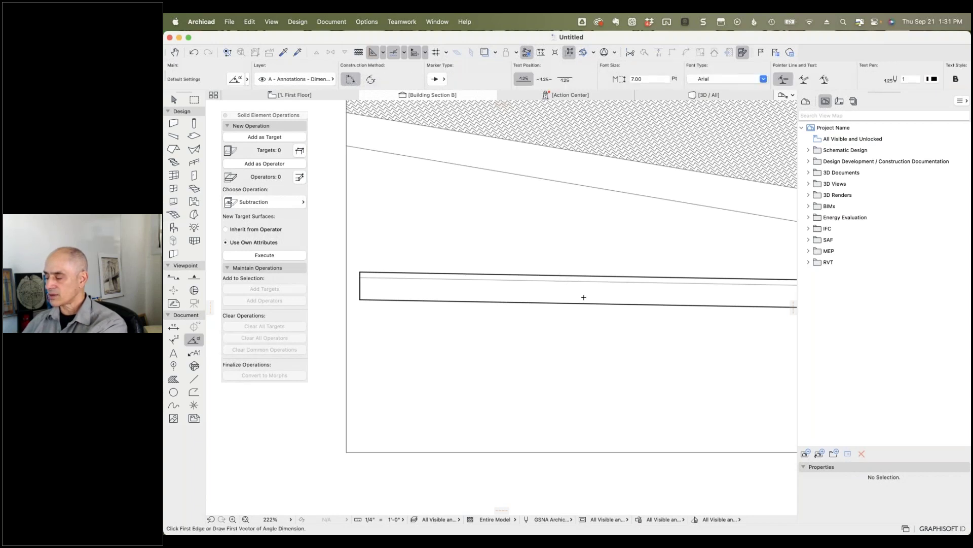
pyautogui.scroll(-10, 588, 296)
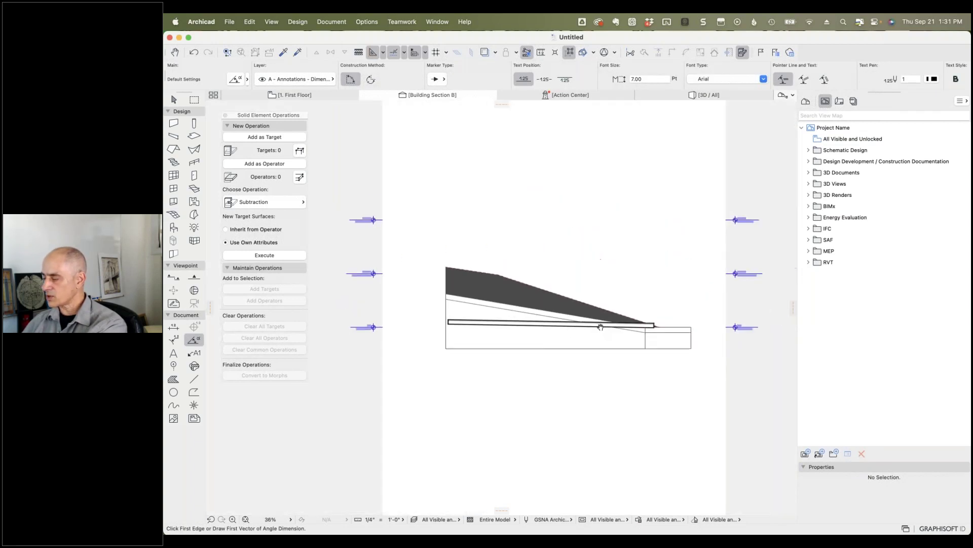
pyautogui.scroll(11, 592, 338)
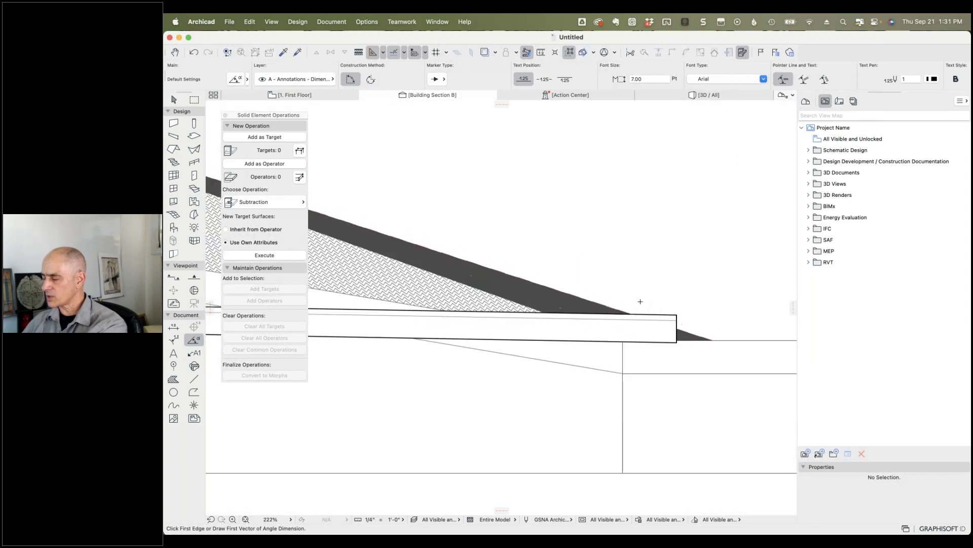
pyautogui.scroll(6, 641, 302)
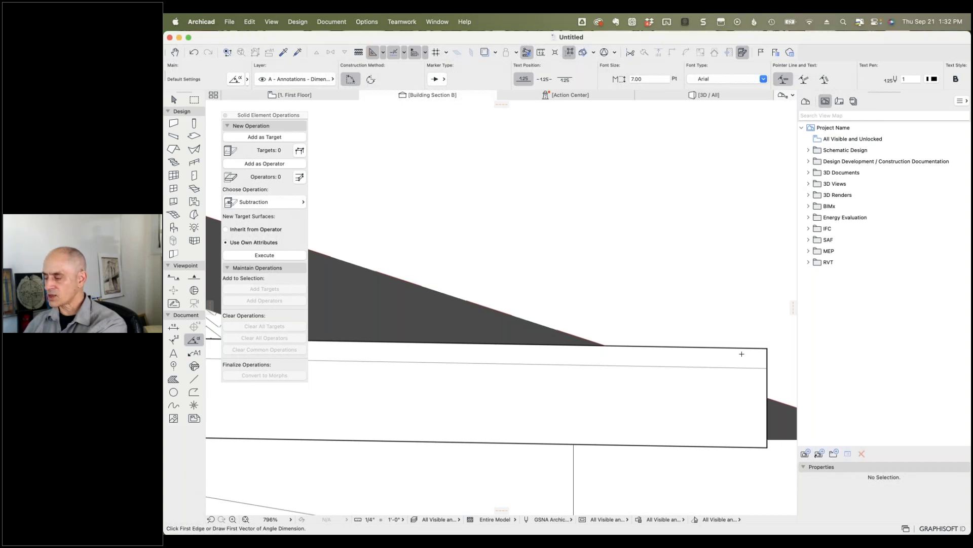
pyautogui.click(767, 348)
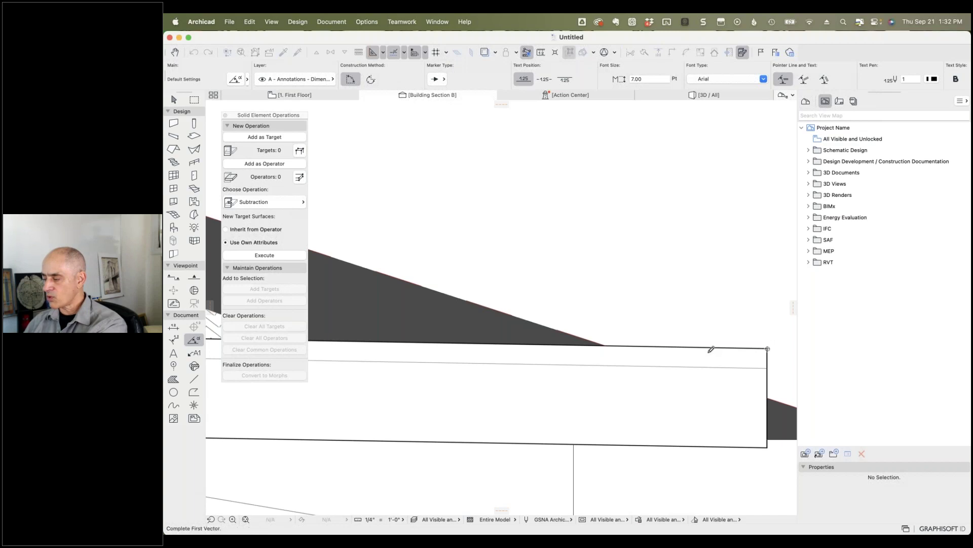
pyautogui.press('Escape')
pyautogui.click(687, 347)
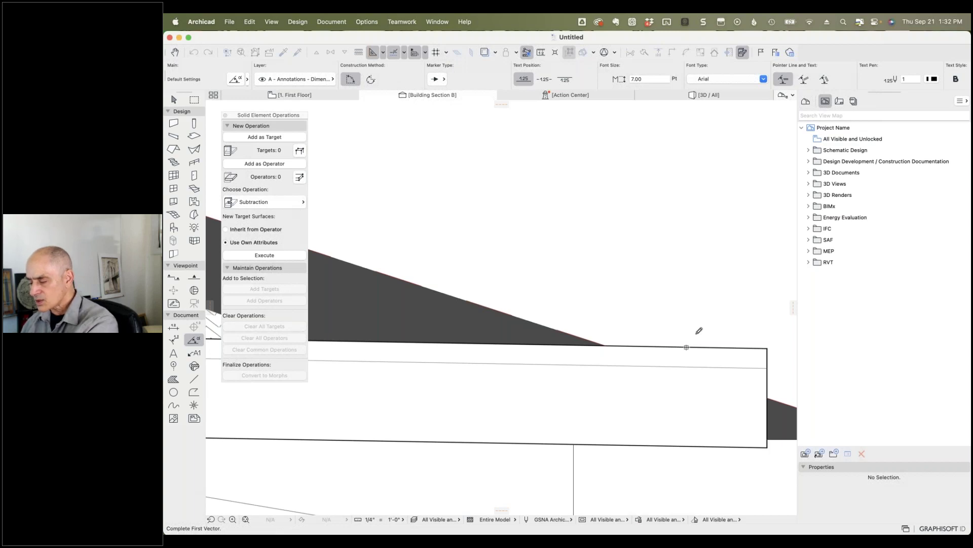
pyautogui.press('Escape')
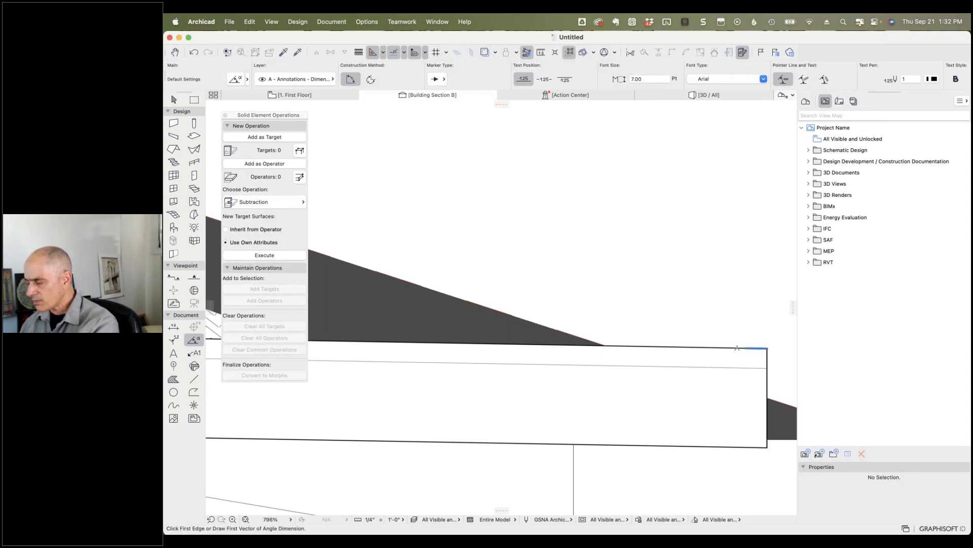
pyautogui.click(737, 347)
pyautogui.scroll(3, 749, 345)
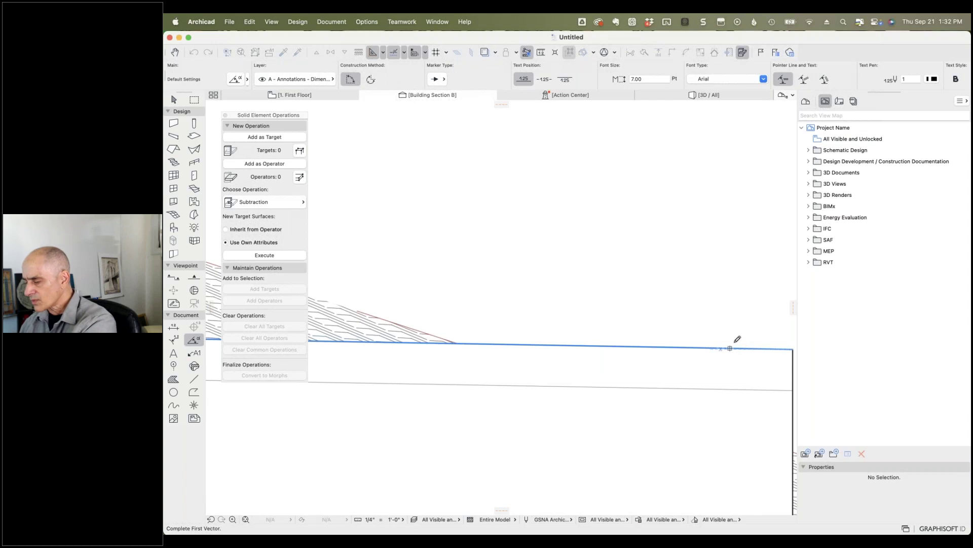
pyautogui.press('Escape')
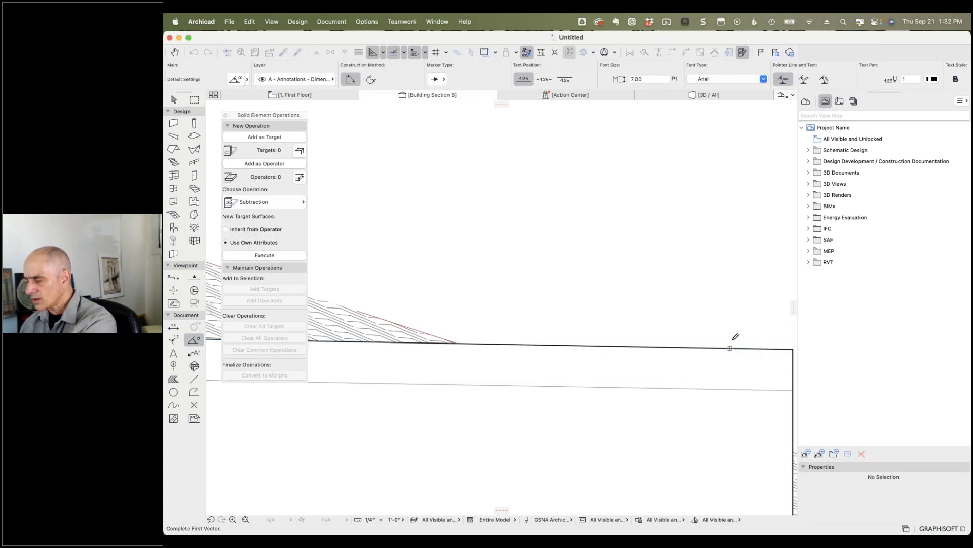
pyautogui.scroll(-5, 748, 341)
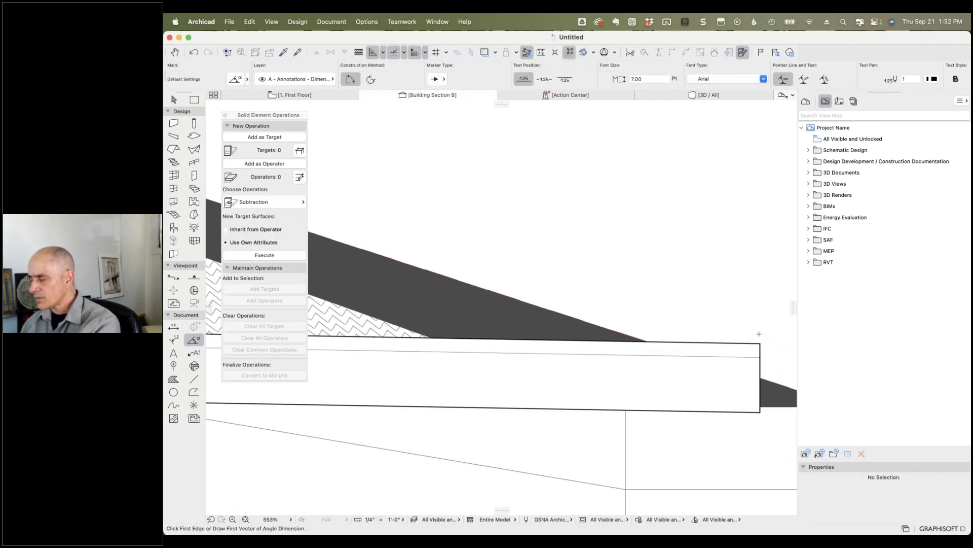
pyautogui.click(761, 344)
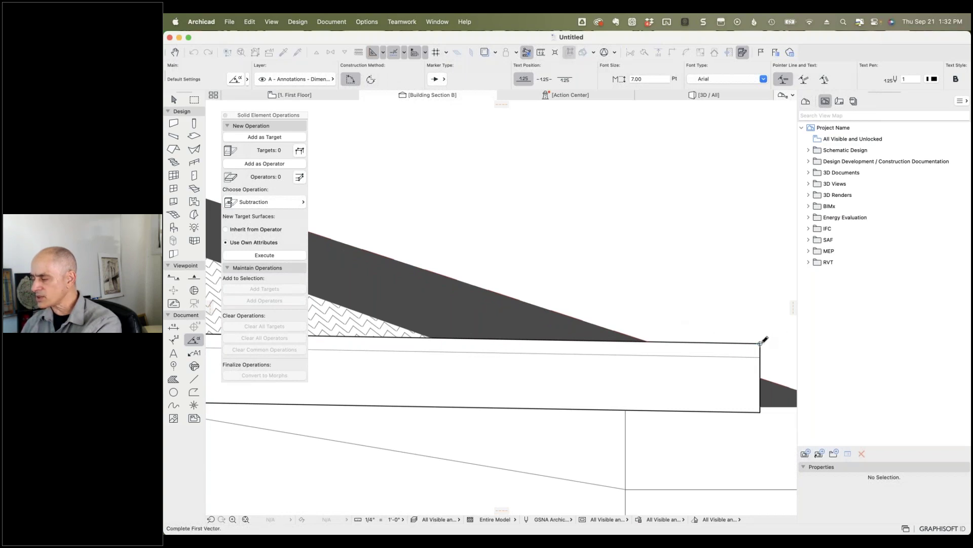
pyautogui.click(670, 342)
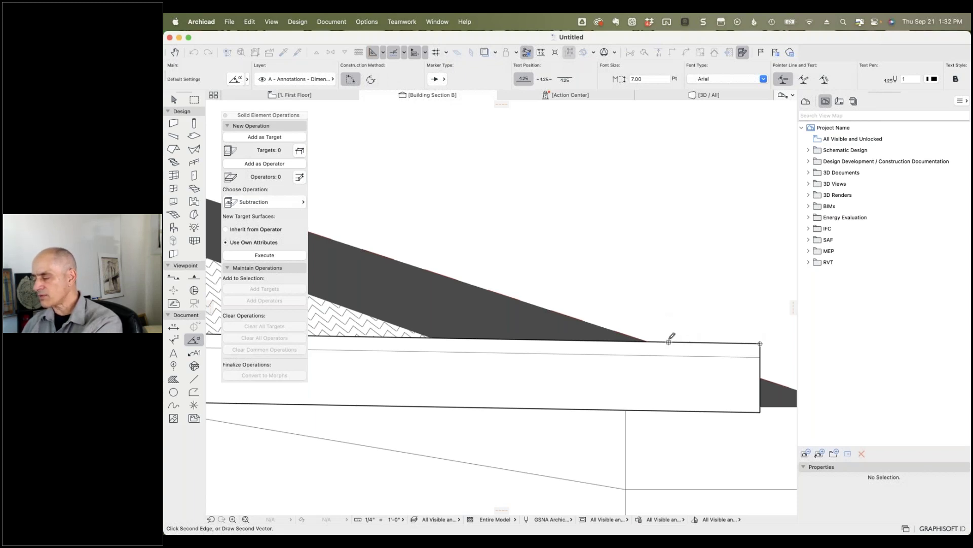
pyautogui.click(761, 343)
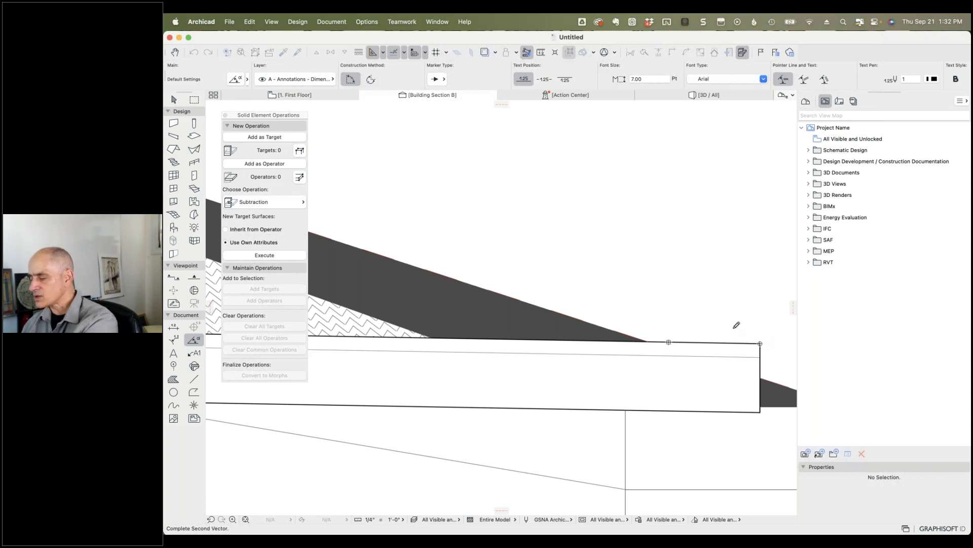
pyautogui.press('Escape')
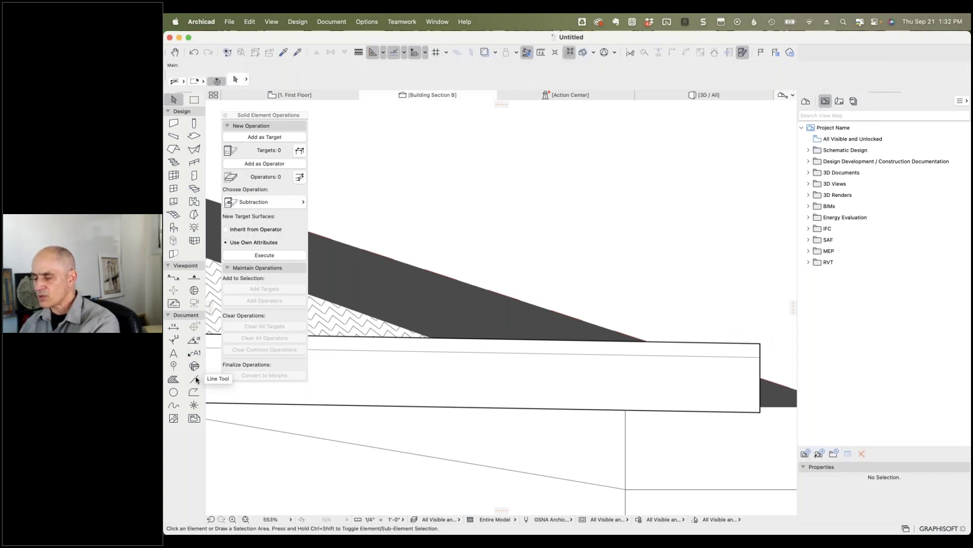
# Step: Draw a reference line from the slab's right corner along its top edge
pyautogui.click(194, 379)
pyautogui.click(760, 343)
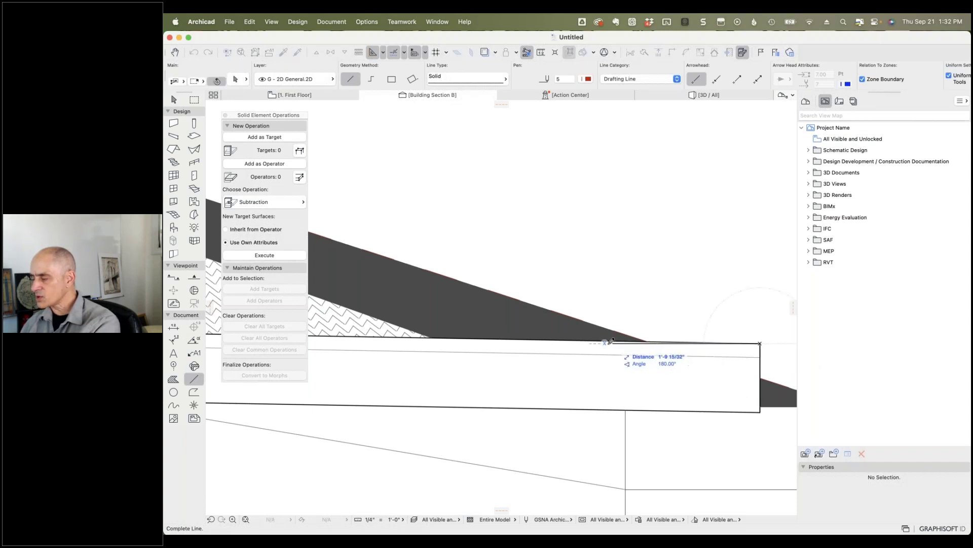
pyautogui.click(536, 343)
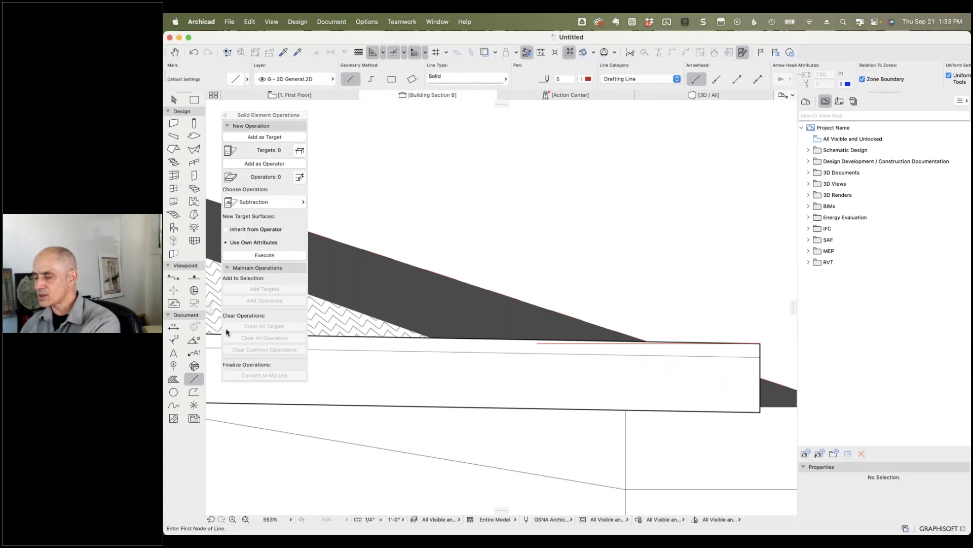
# Step: Add a 179° angle dimension along the new line, placed below the roof edge
pyautogui.click(193, 341)
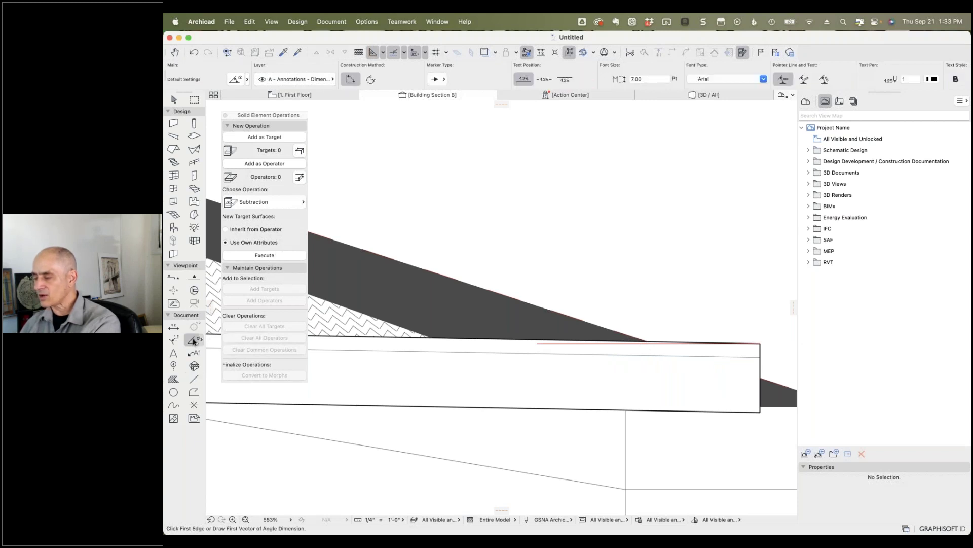
pyautogui.click(601, 343)
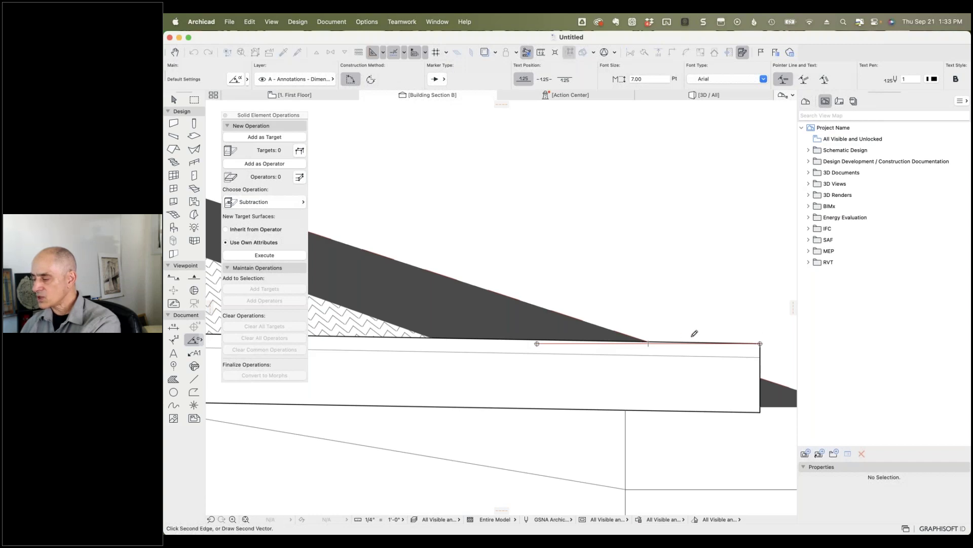
pyautogui.click(760, 343)
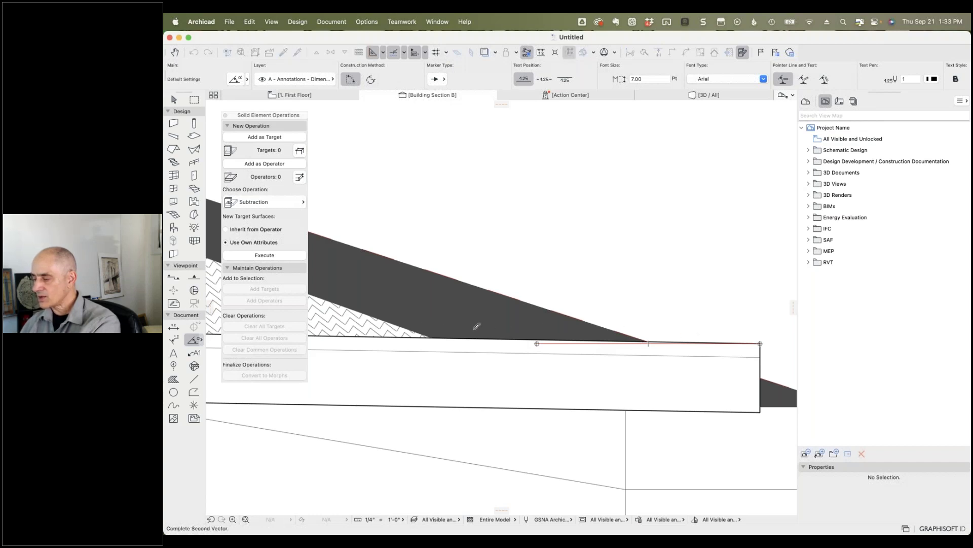
pyautogui.click(387, 336)
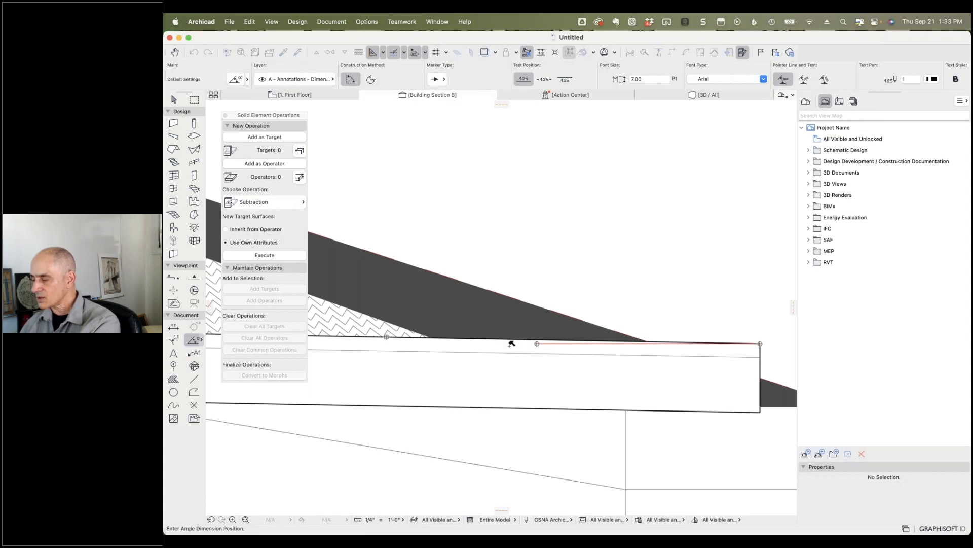
pyautogui.click(515, 344)
pyautogui.scroll(-3, 528, 348)
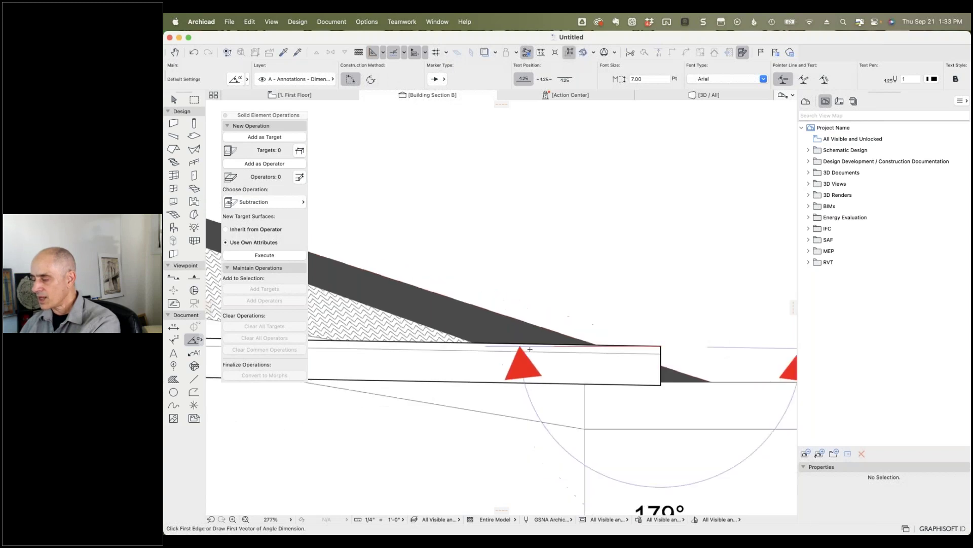
pyautogui.scroll(-5, 529, 349)
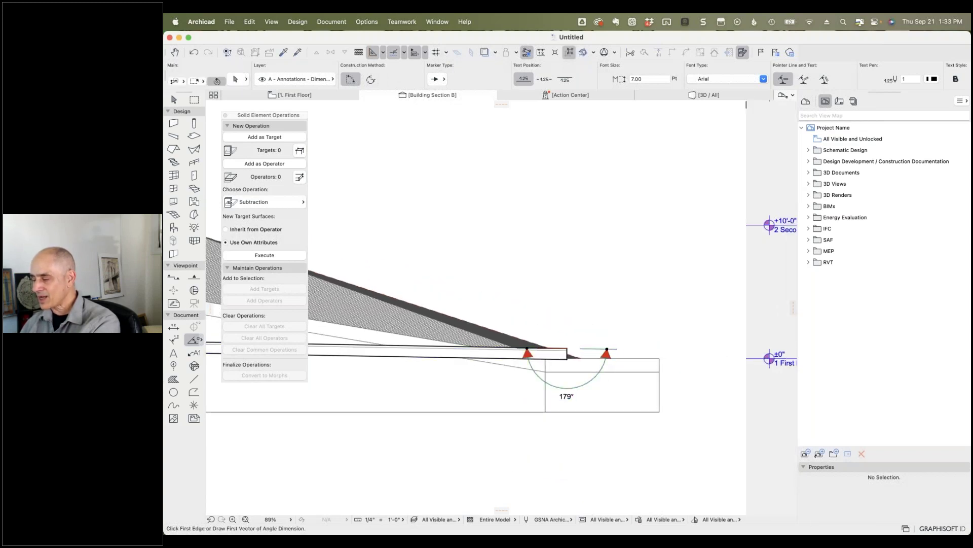
pyautogui.keyDown('shift'); pyautogui.click(607, 348); pyautogui.keyUp('shift')
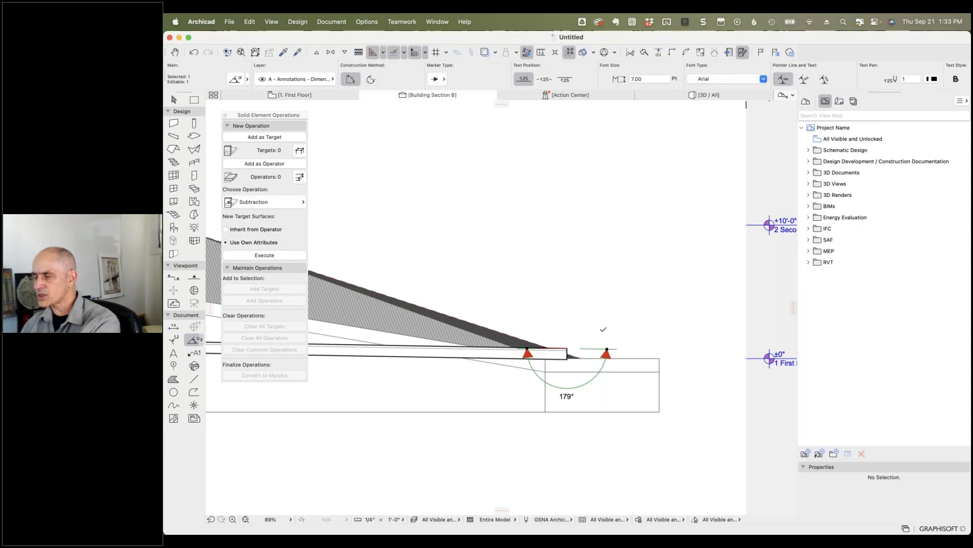
pyautogui.click(372, 80)
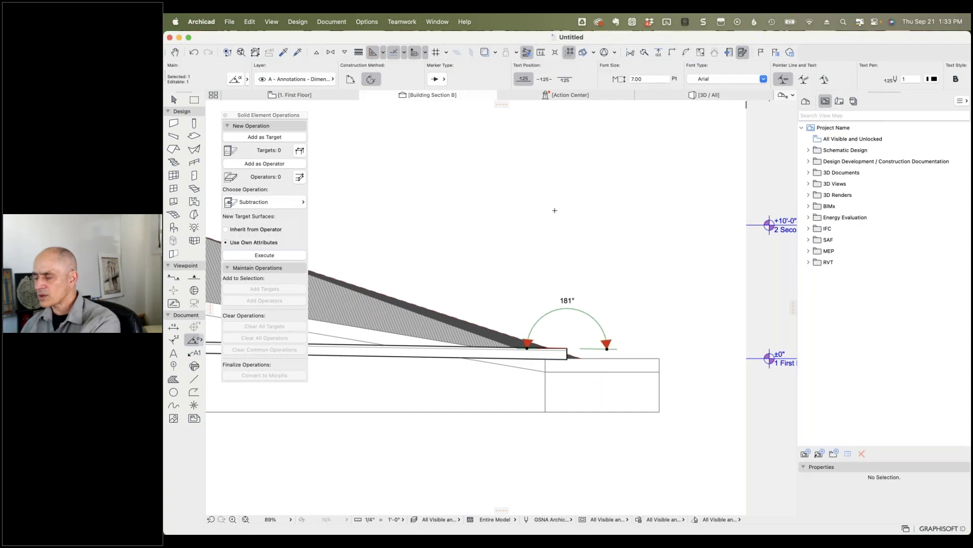
pyautogui.scroll(5, 586, 350)
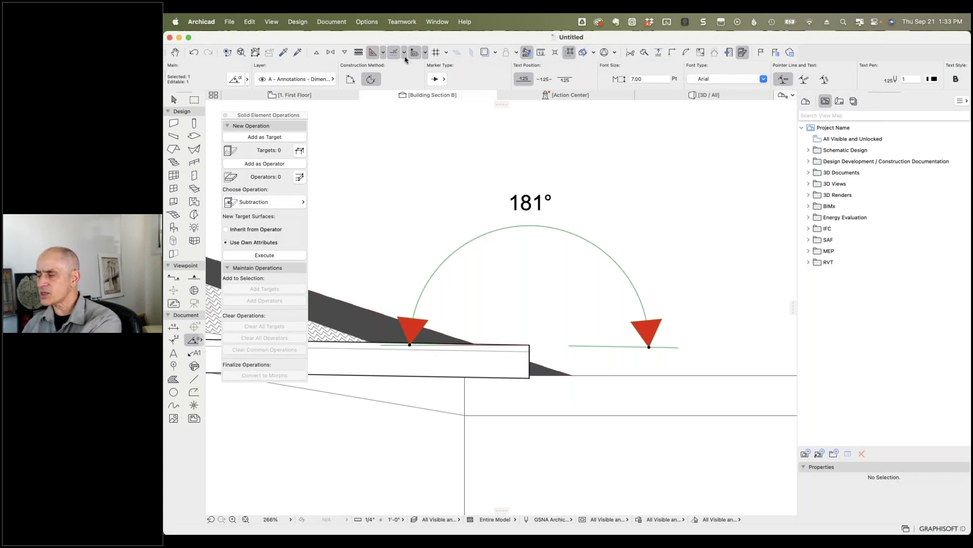
pyautogui.click(350, 79)
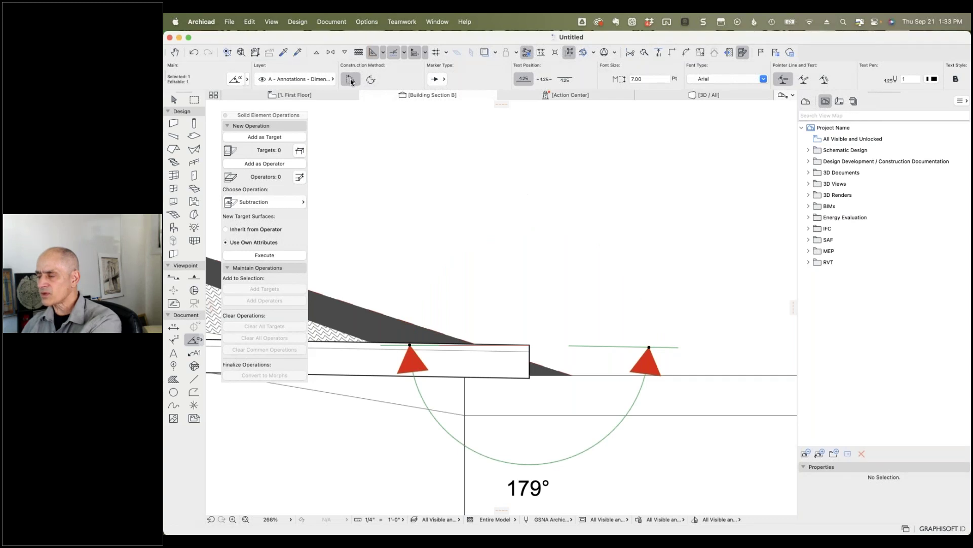
pyautogui.click(236, 80)
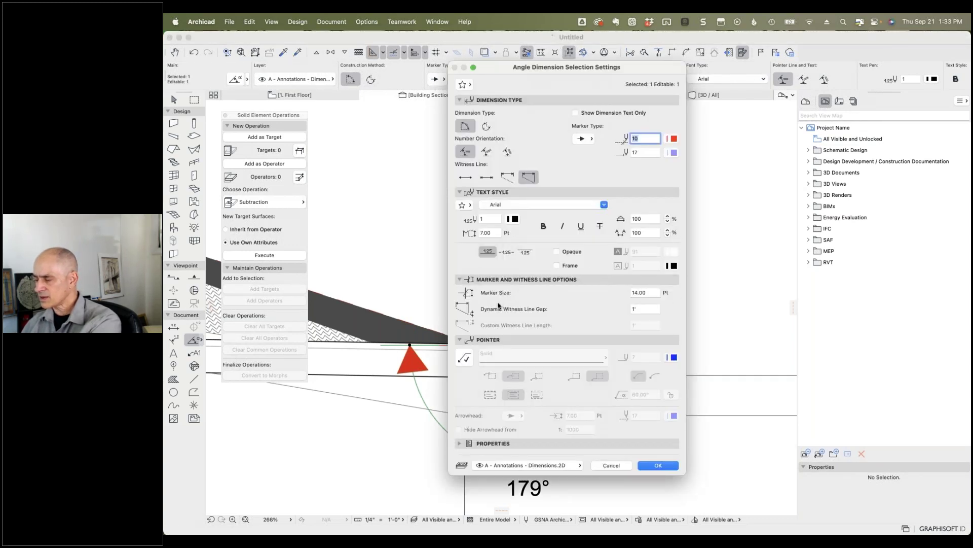
pyautogui.click(610, 466)
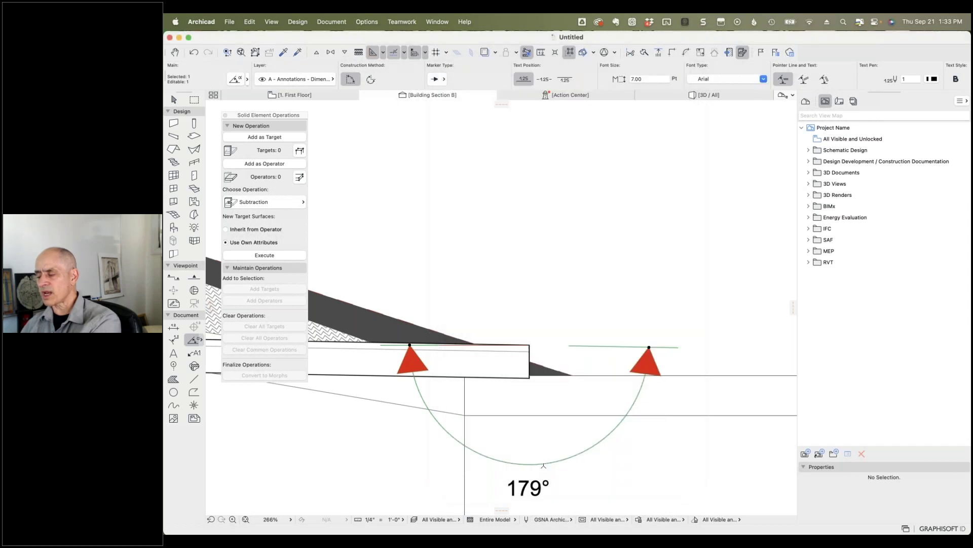
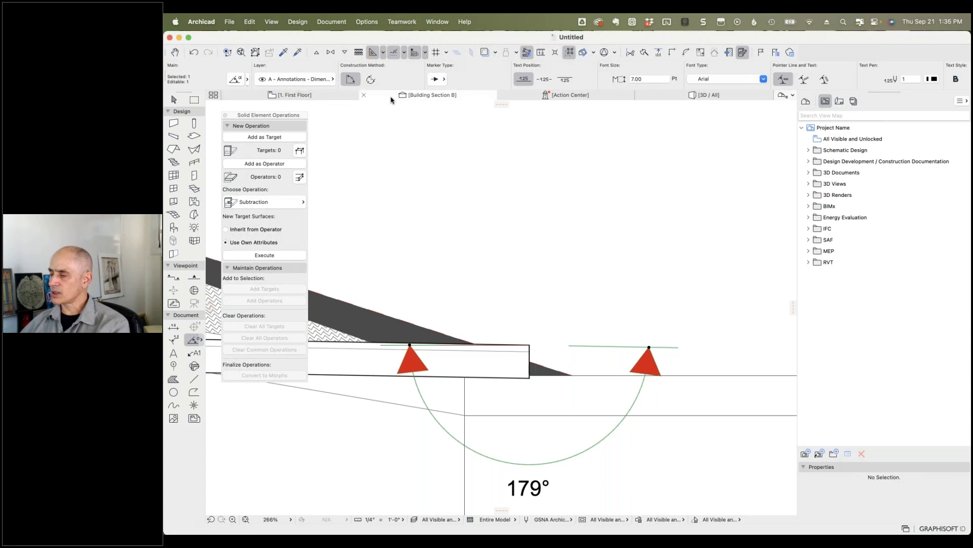
# Step: Zoom out of Building Section B to view the 179° angle dimension as a whole
pyautogui.scroll(-3, 532, 230)
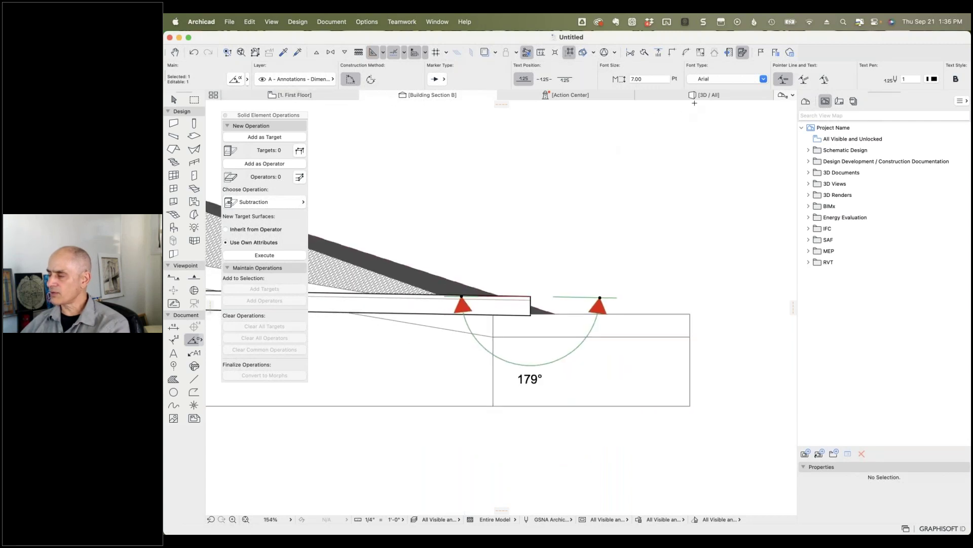
pyautogui.moveTo(705, 97)
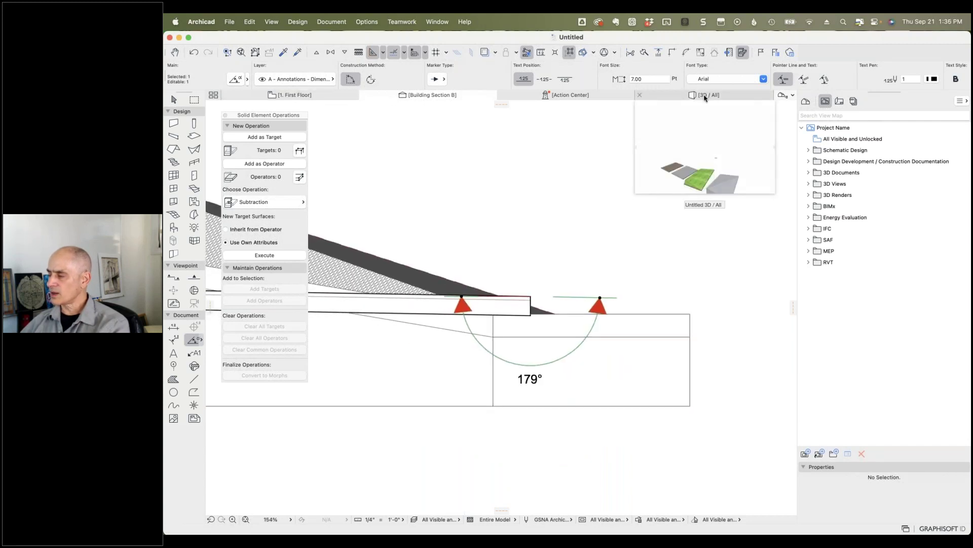
# Step: On the First Floor plan, label the trapezoid's top with a bent leader reading 'This is a mesh'
pyautogui.click(304, 95)
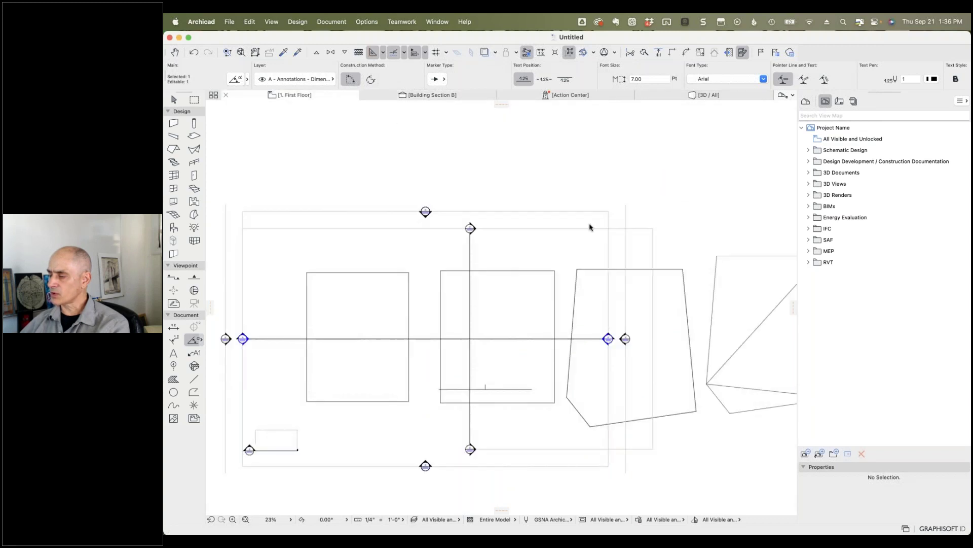
pyautogui.press('Escape')
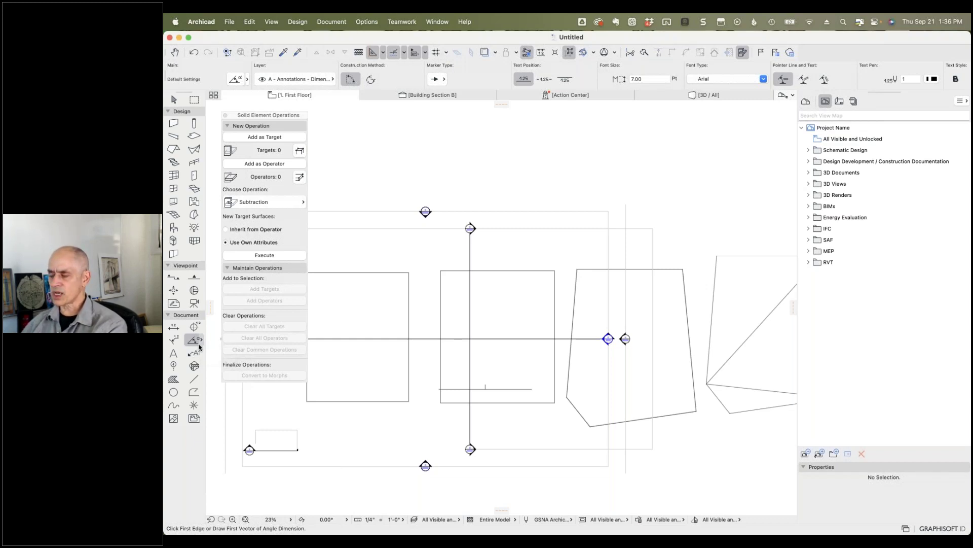
pyautogui.click(194, 353)
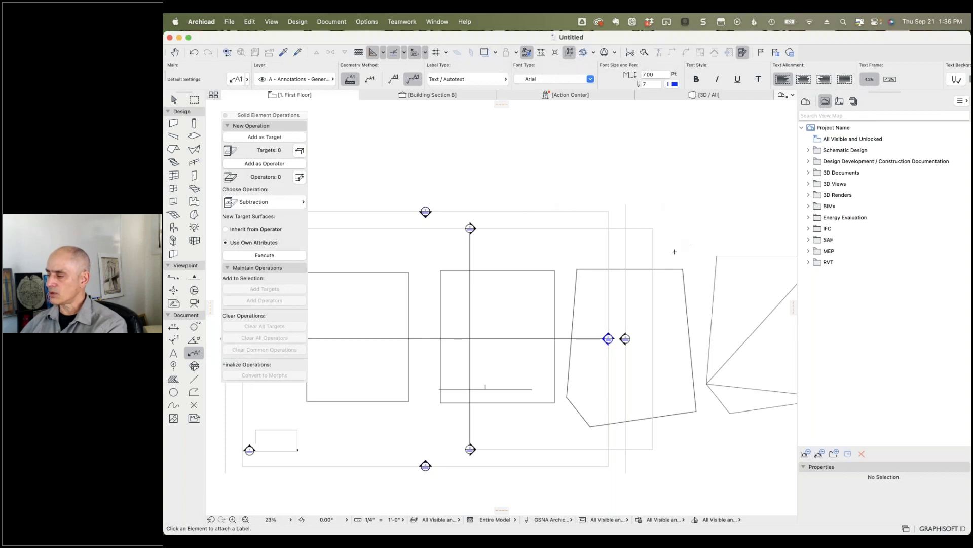
pyautogui.click(665, 265)
pyautogui.click(676, 228)
pyautogui.click(702, 228)
pyautogui.click(703, 228)
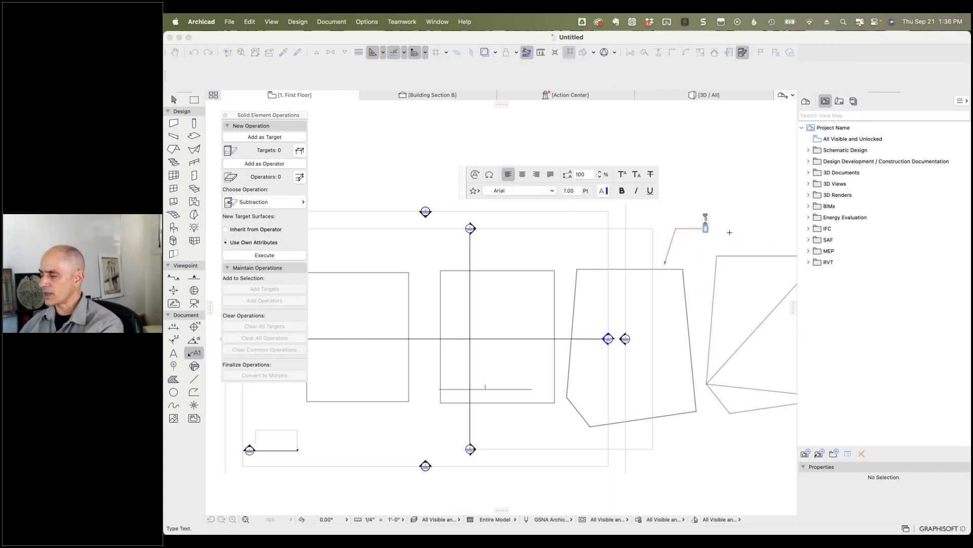
pyautogui.write('This is a')
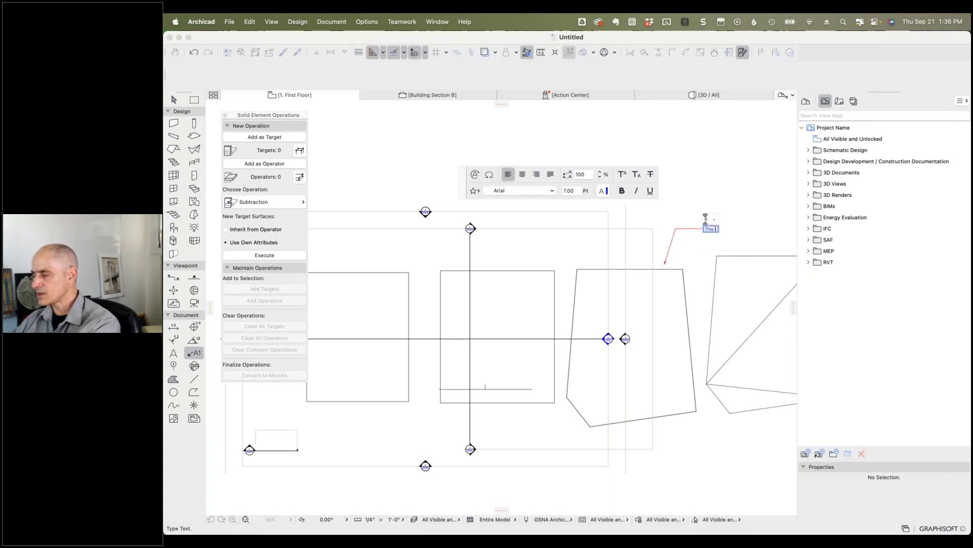
pyautogui.write(' mesh')
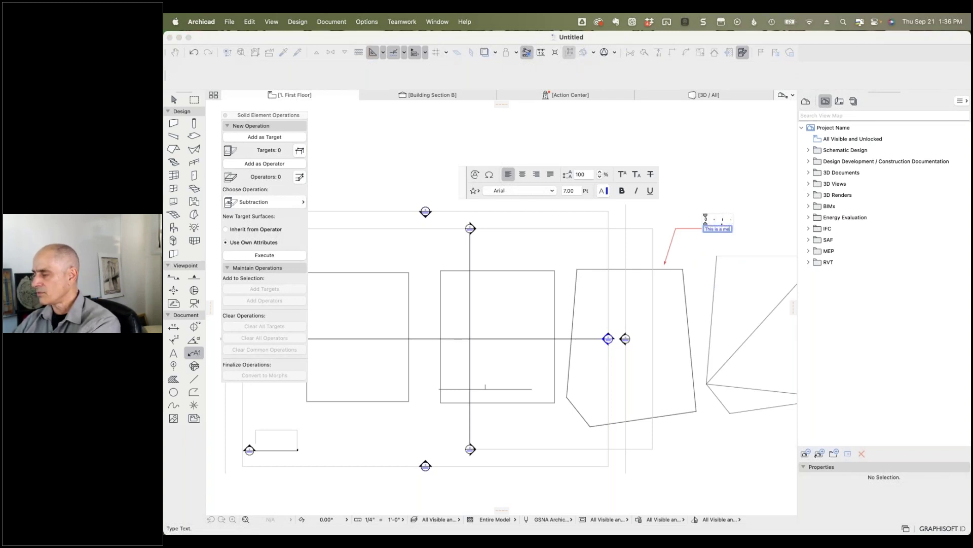
pyautogui.click(754, 215)
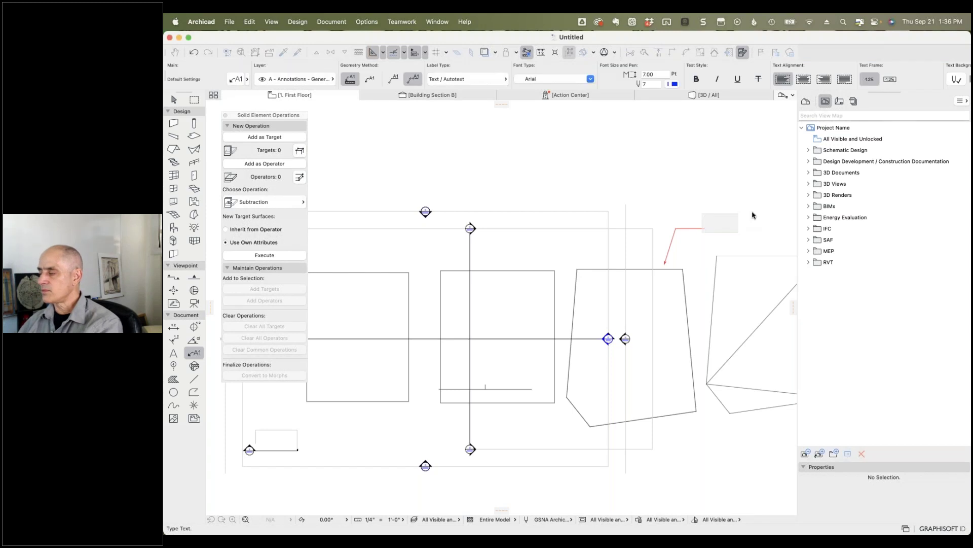
pyautogui.scroll(8, 699, 235)
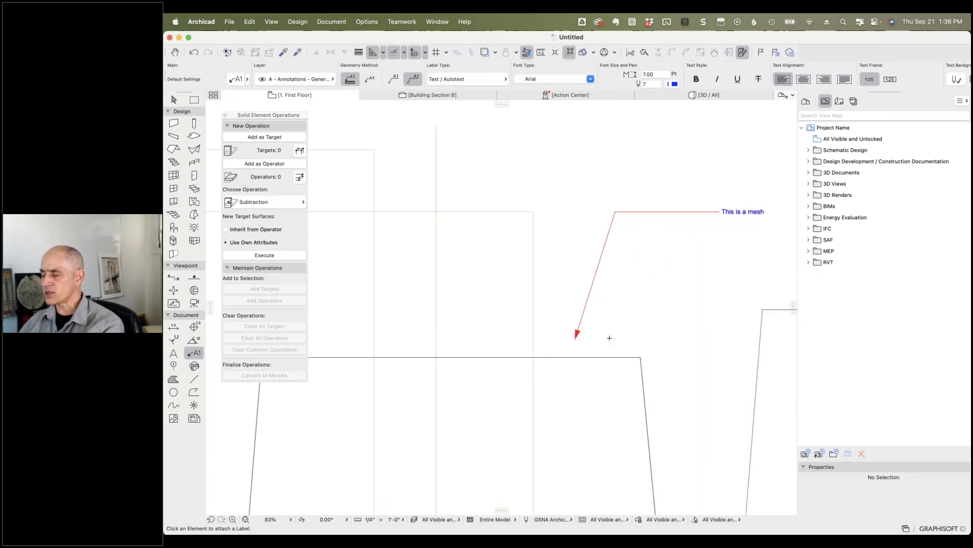
pyautogui.scroll(-8, 609, 338)
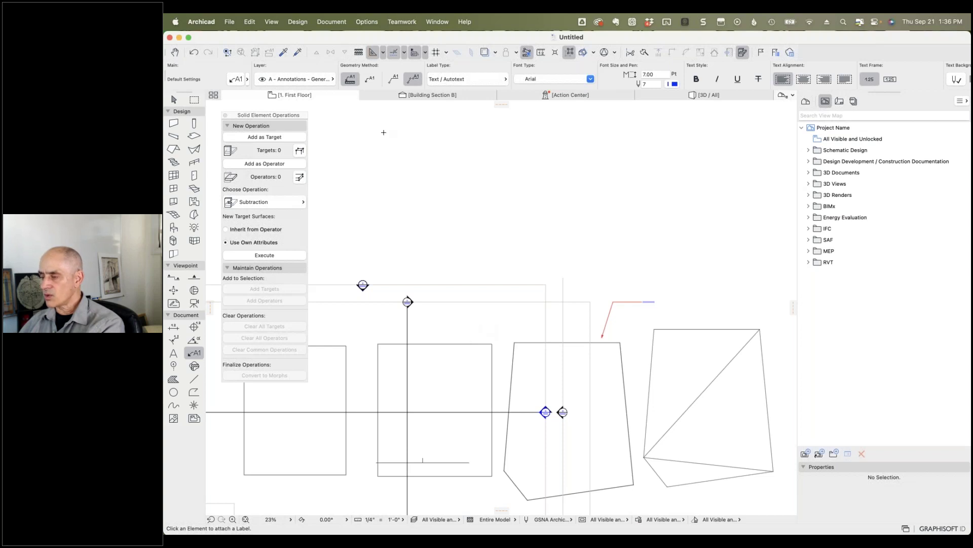
# Step: Attach a second label reading 'abc' to the square's top edge with a bent leader
pyautogui.click(349, 79)
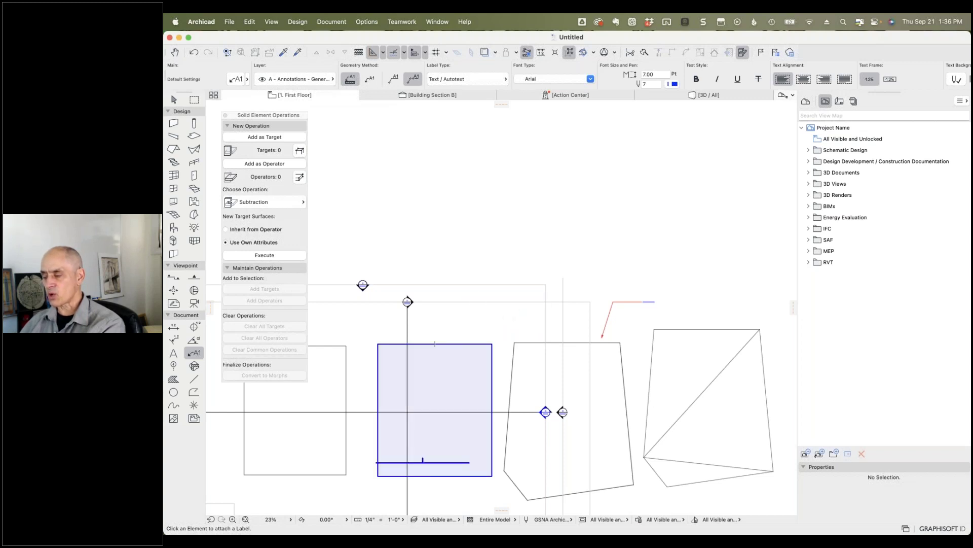
pyautogui.click(458, 343)
pyautogui.click(470, 319)
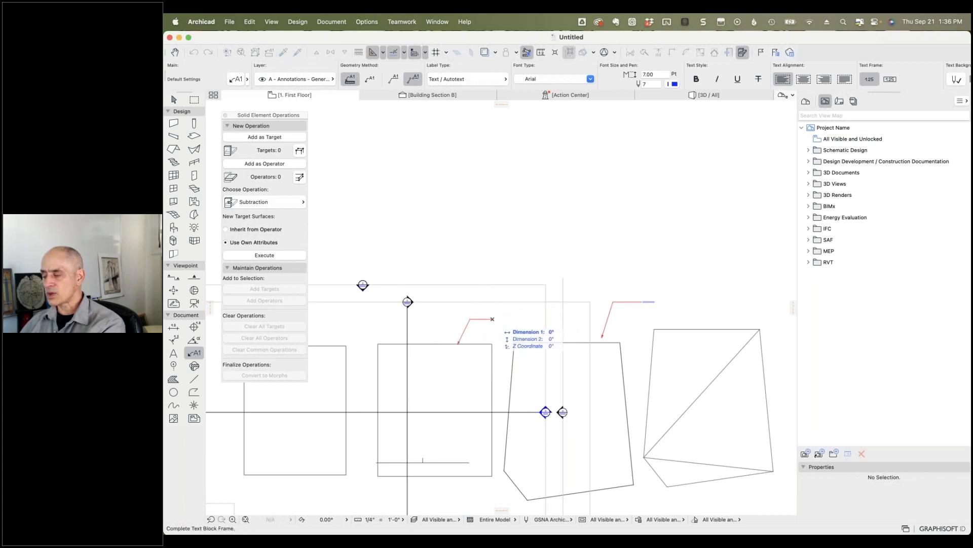
pyautogui.click(493, 318)
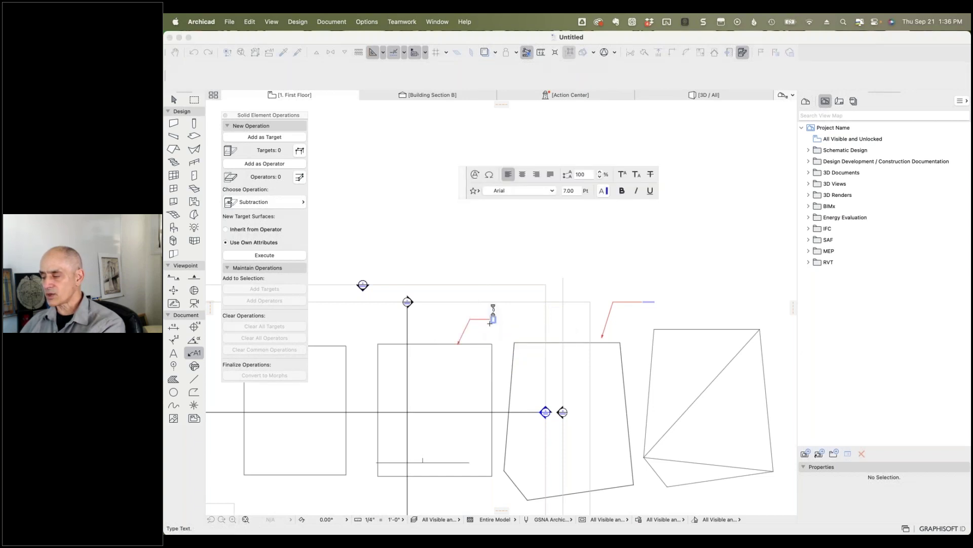
pyautogui.write('abc')
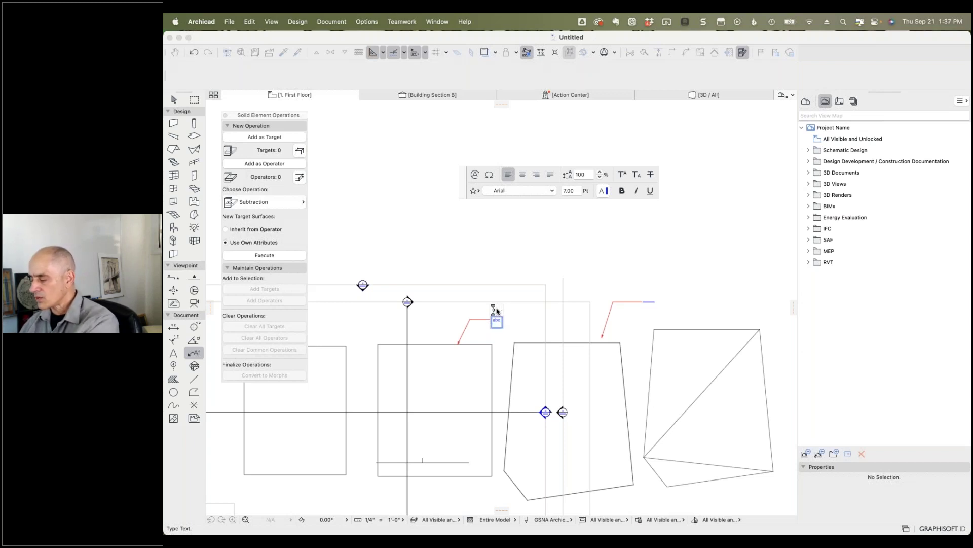
pyautogui.click(497, 327)
# Step: Select the abc label, edit its text and bring up the Autotext field list
pyautogui.scroll(6, 498, 327)
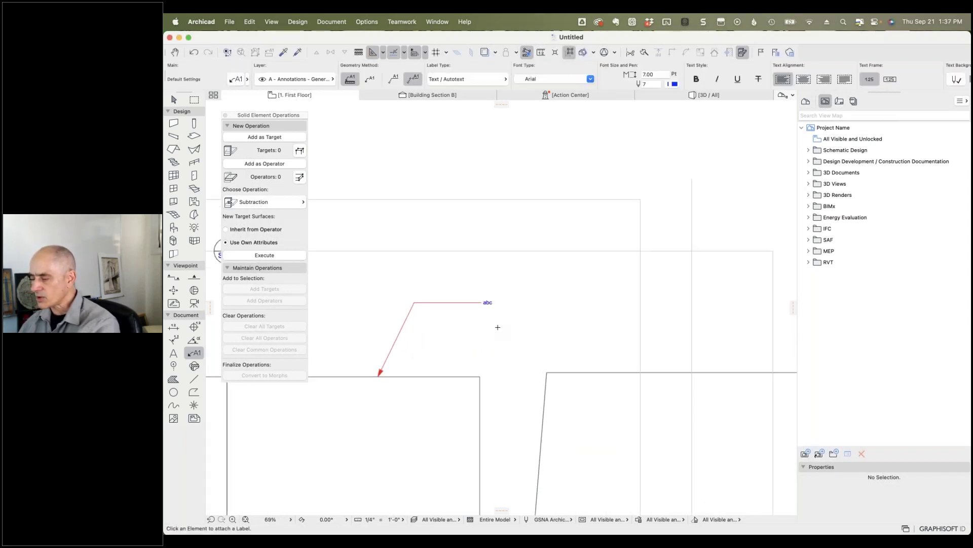
pyautogui.scroll(2, 485, 299)
pyautogui.click(485, 299)
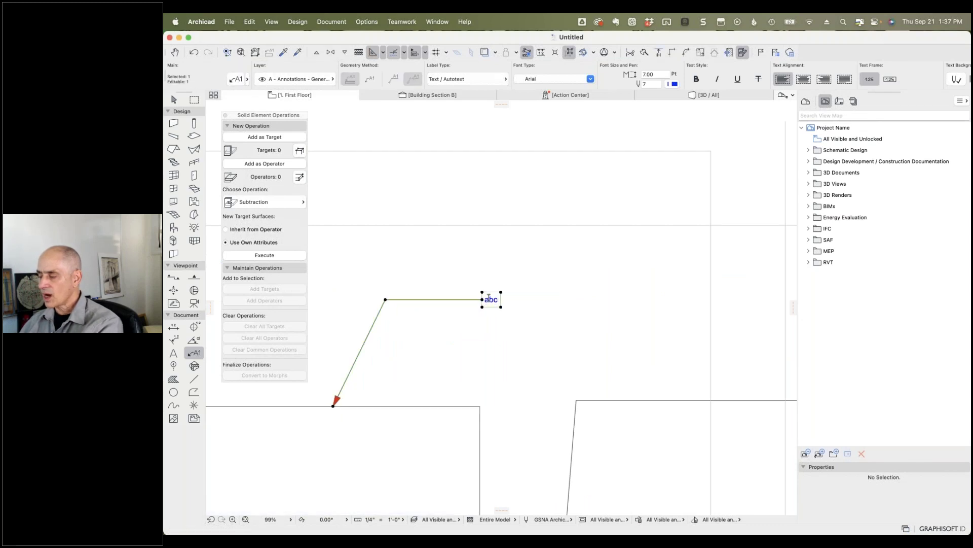
pyautogui.doubleClick(485, 299)
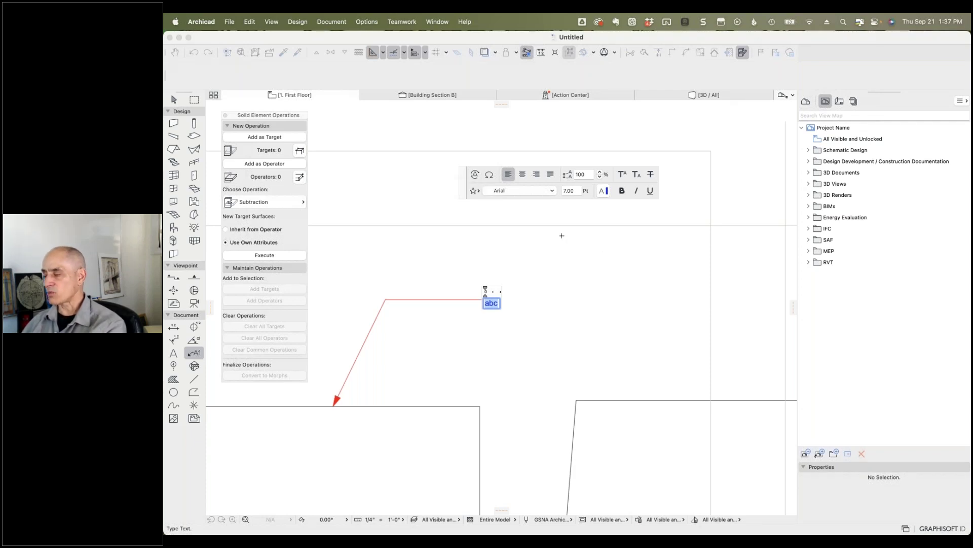
pyautogui.click(475, 176)
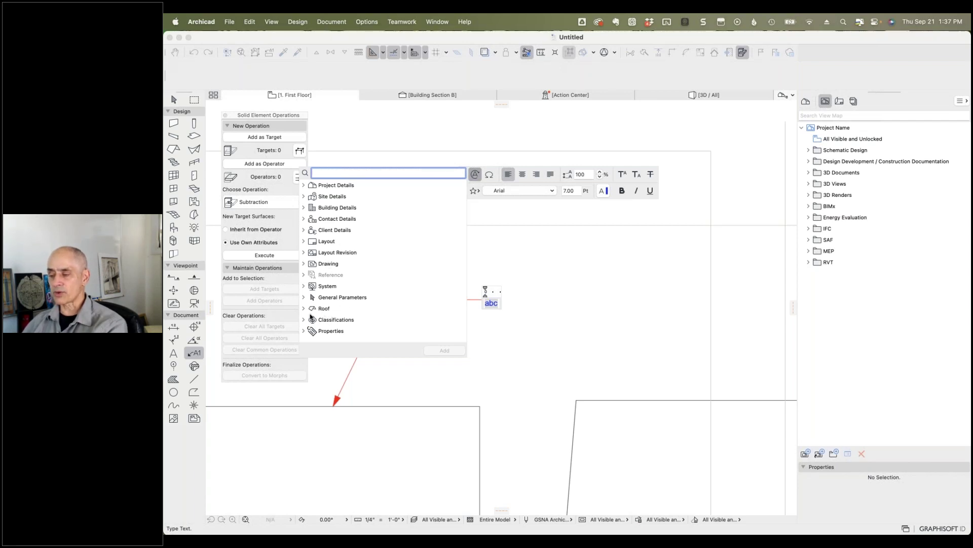
# Step: Replace the label text with the Roof Pitch autotext so it reads 1.00°
pyautogui.click(304, 309)
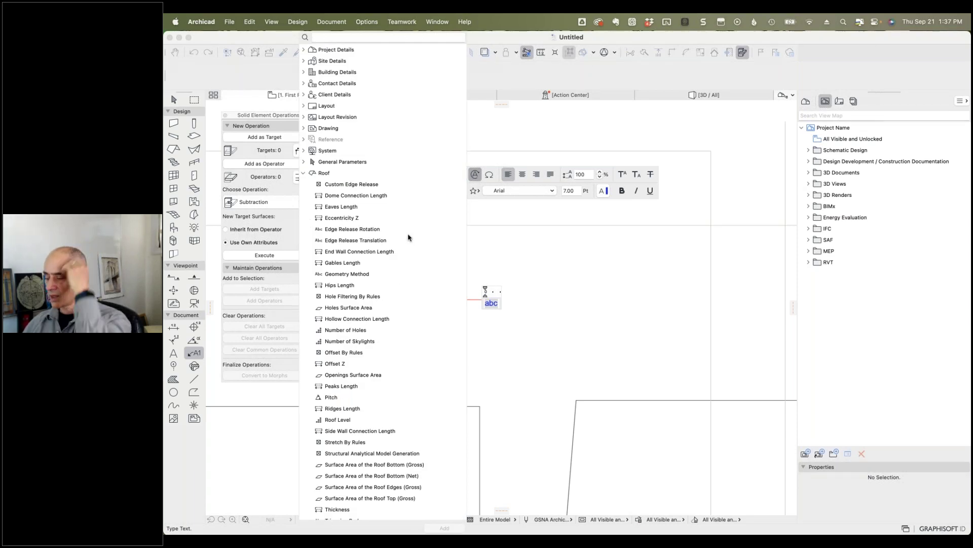
pyautogui.scroll(-3, 385, 343)
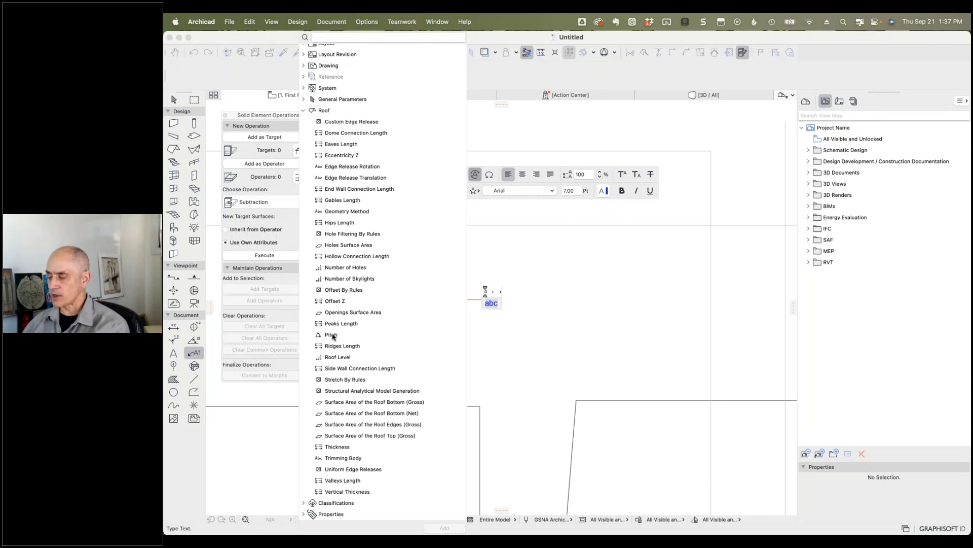
pyautogui.click(332, 335)
pyautogui.doubleClick(332, 335)
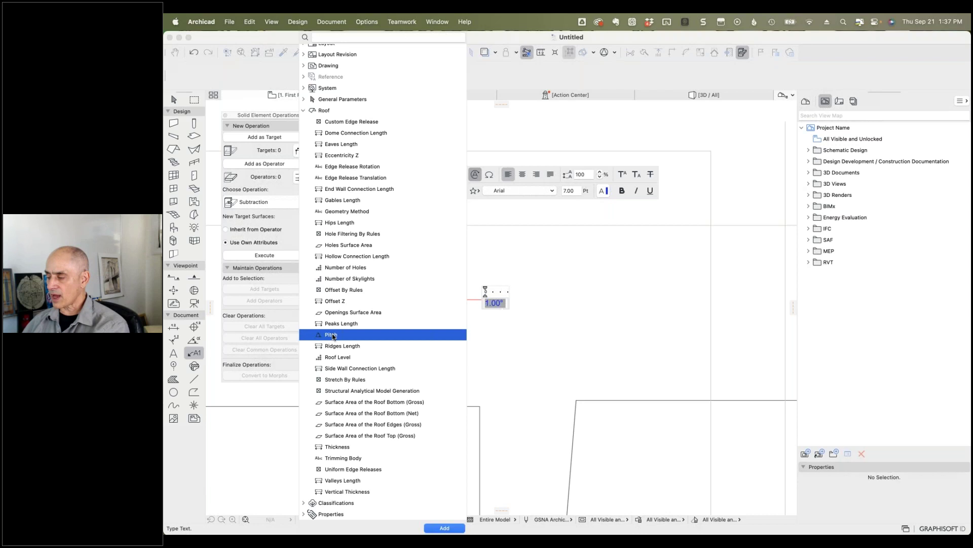
pyautogui.click(510, 324)
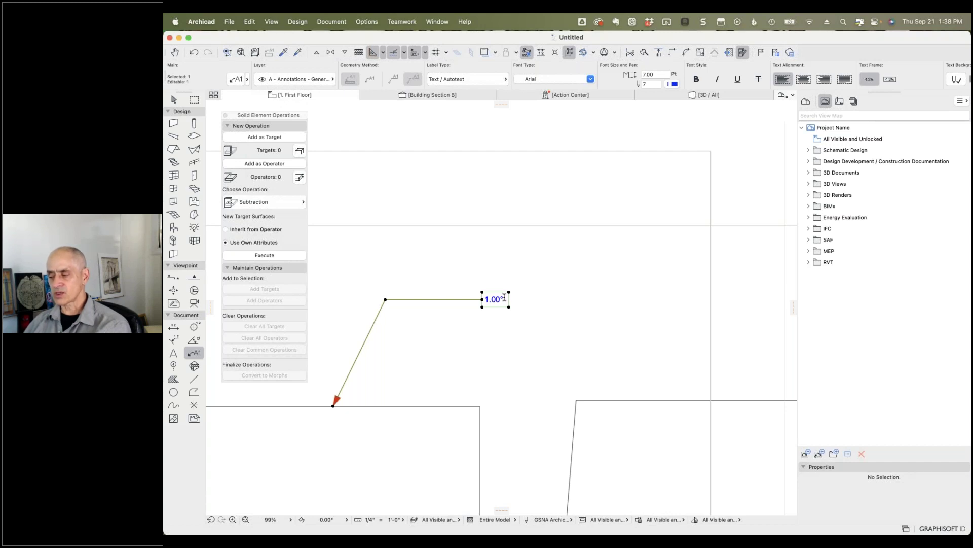
# Step: Reopen the 1.00° label's text and Autotext list, then finish without changes
pyautogui.doubleClick(504, 299)
pyautogui.click(475, 175)
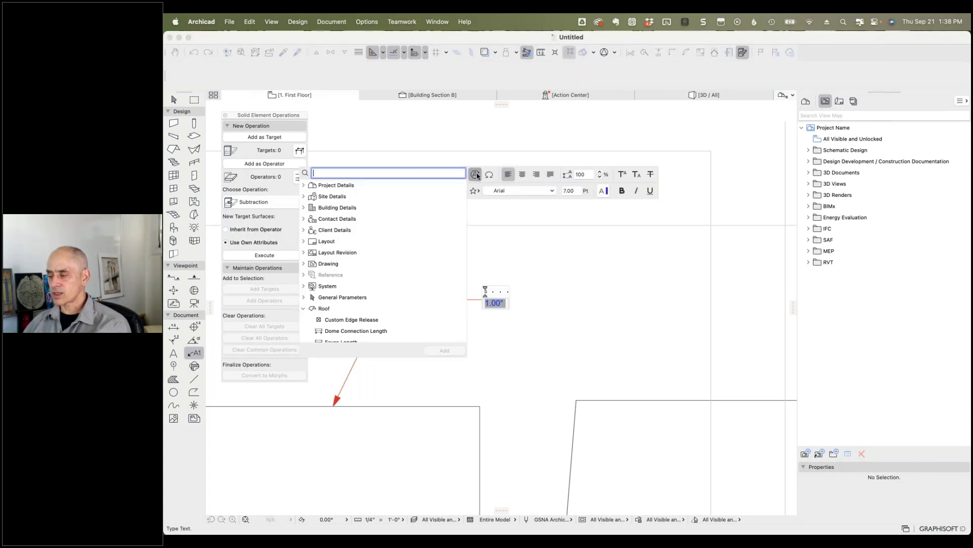
pyautogui.click(477, 175)
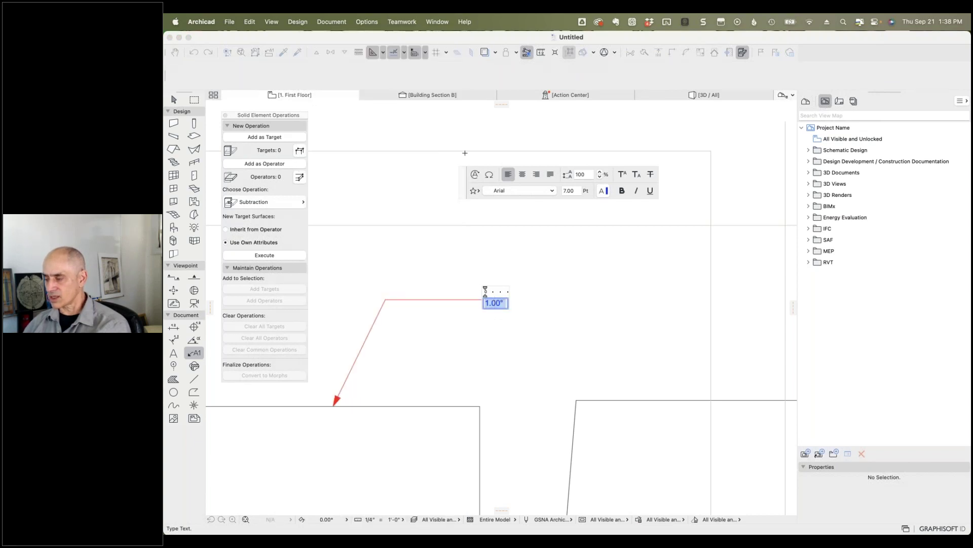
pyautogui.click(475, 175)
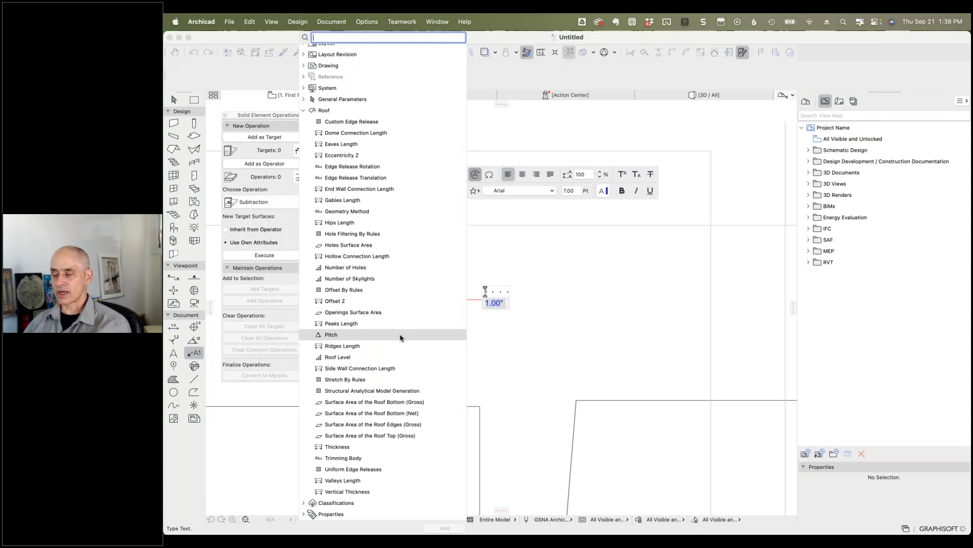
pyautogui.click(493, 328)
pyautogui.click(500, 314)
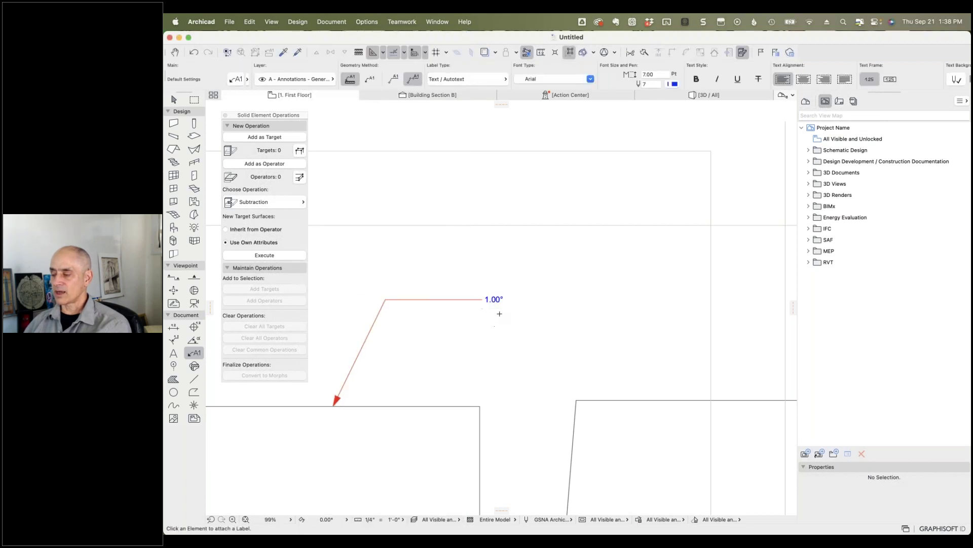
# Step: Set Angle Decimals to 4 in Project Preferences > Calculation Units so the label shows 1.0000°
pyautogui.click(366, 22)
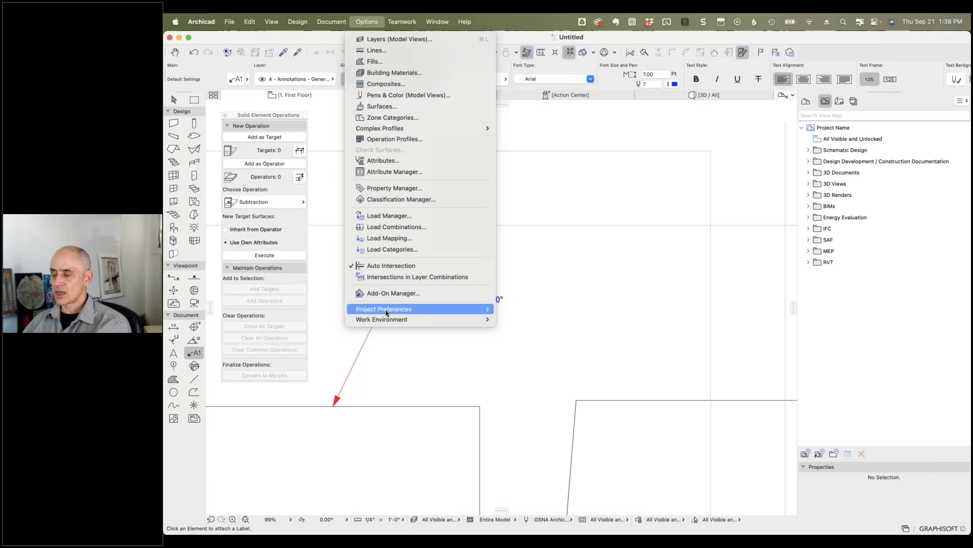
pyautogui.moveTo(394, 311)
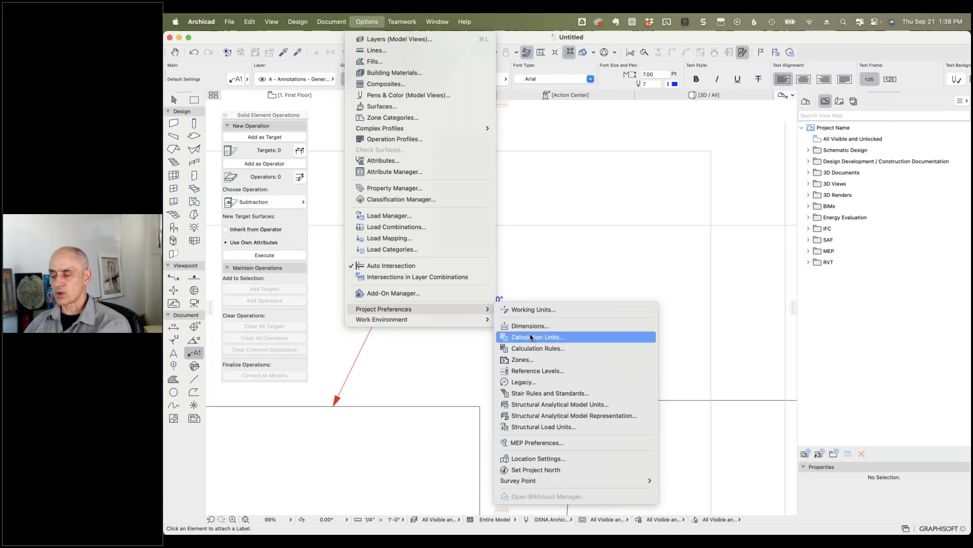
pyautogui.click(531, 337)
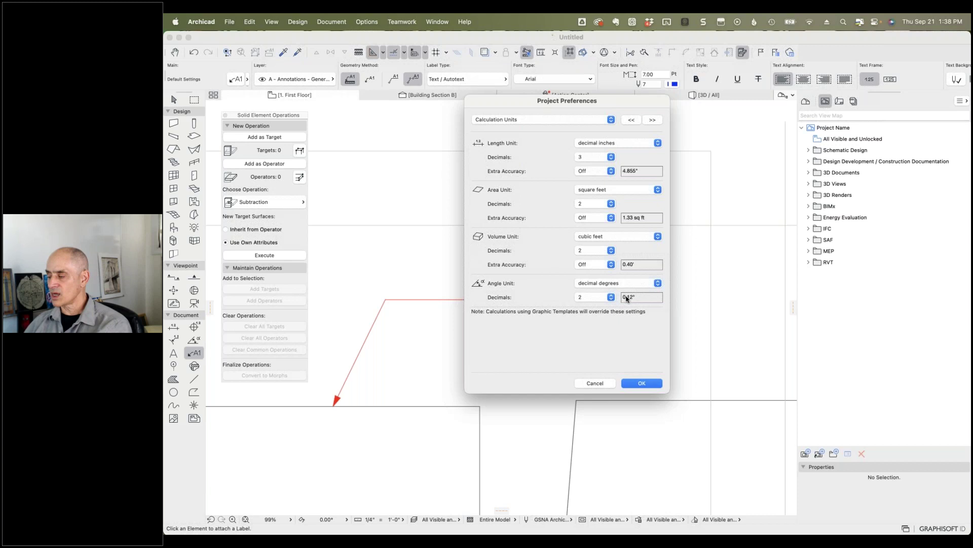
pyautogui.click(611, 297)
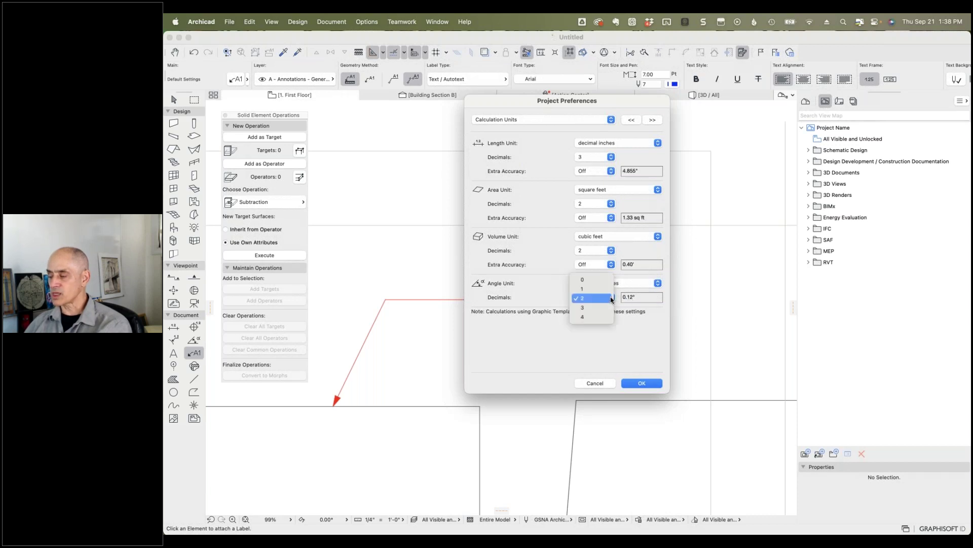
pyautogui.click(589, 318)
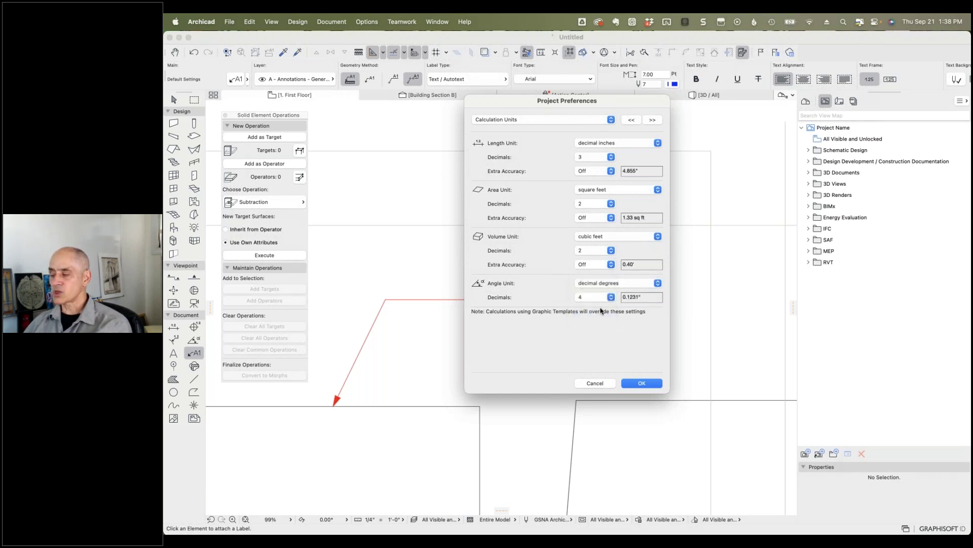
pyautogui.click(637, 383)
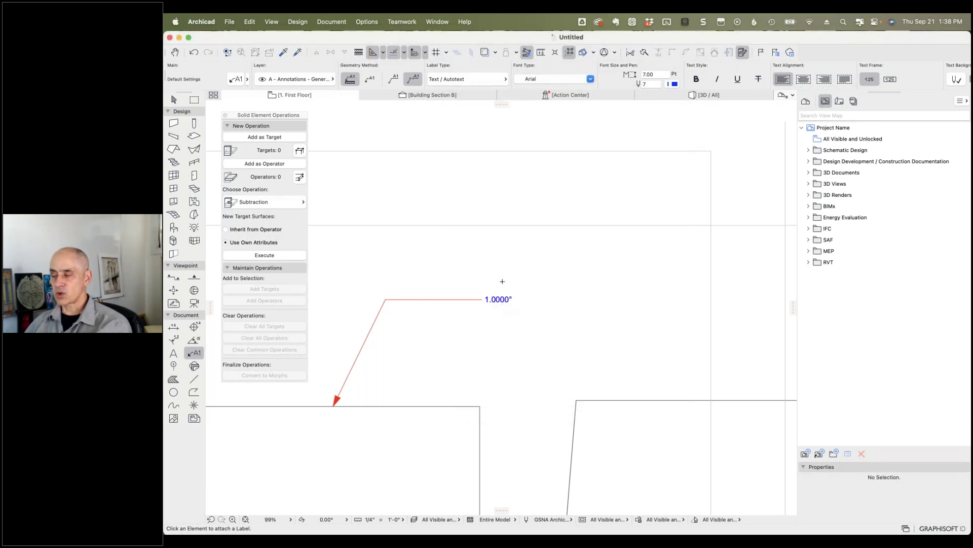
pyautogui.click(366, 21)
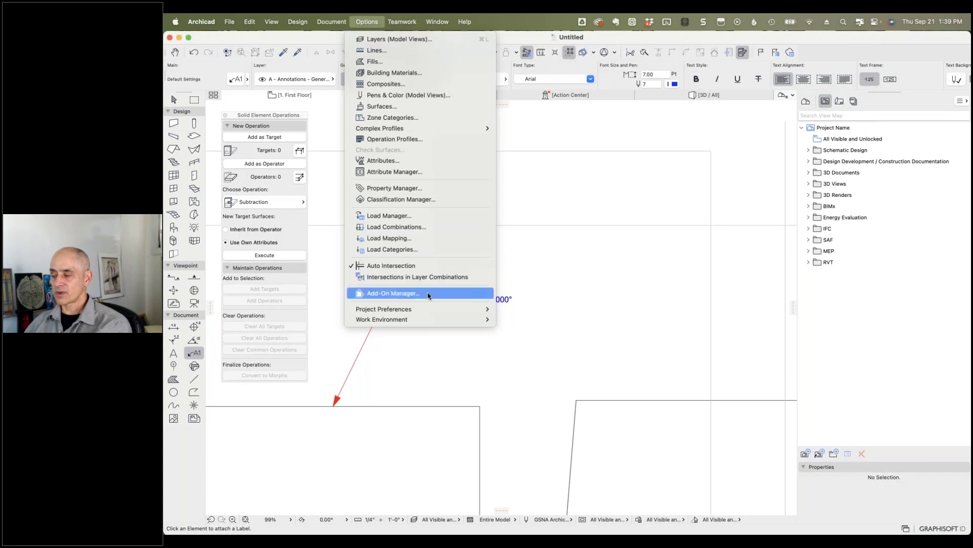
# Step: In Calculation Units keep decimal degrees and set Angle Decimals to 1, giving 1.0°
pyautogui.moveTo(425, 309)
pyautogui.click(550, 349)
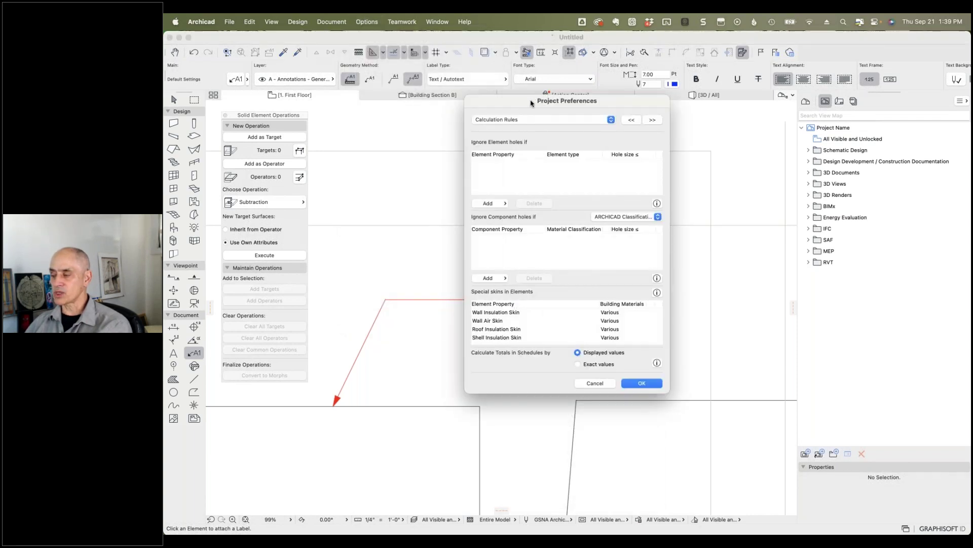
pyautogui.moveTo(531, 103); pyautogui.dragTo(639, 103)
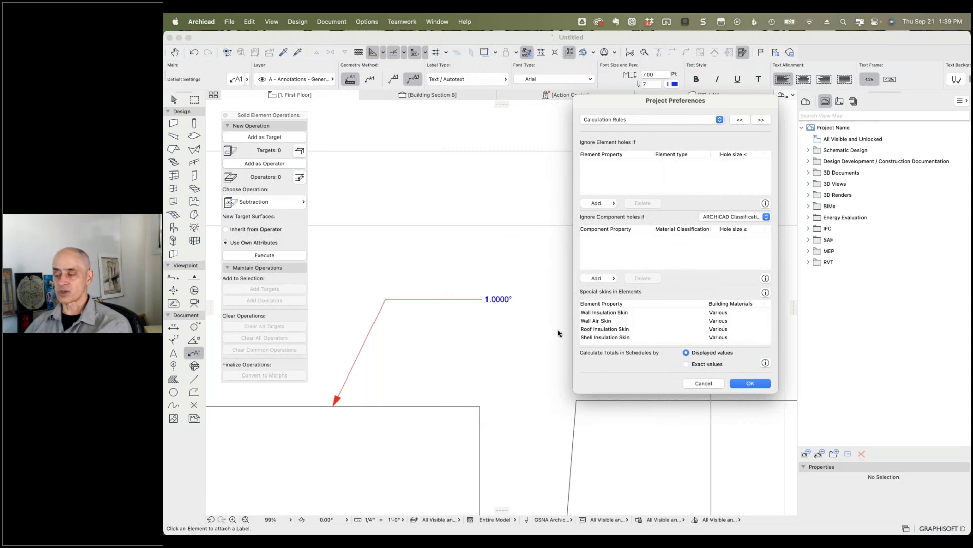
pyautogui.click(637, 125)
pyautogui.click(640, 113)
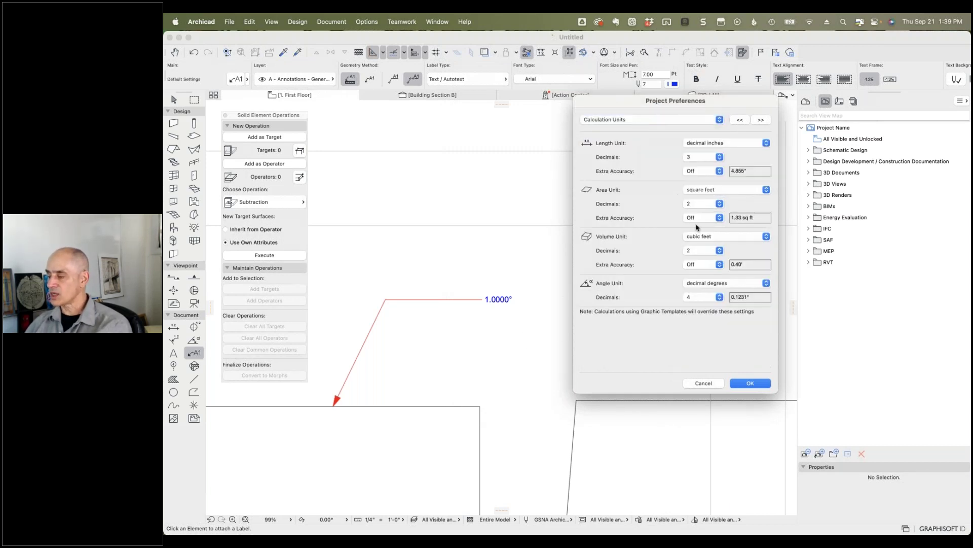
pyautogui.click(746, 283)
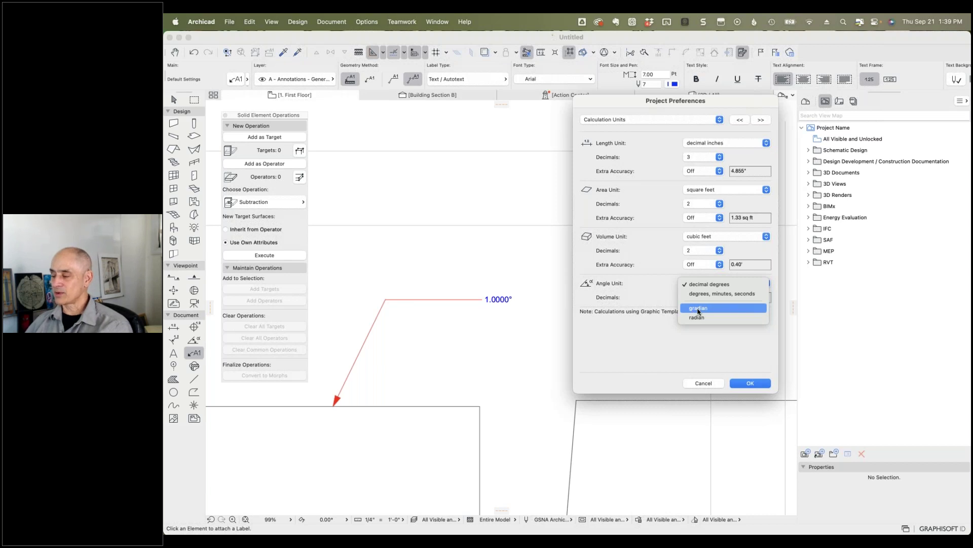
pyautogui.click(651, 284)
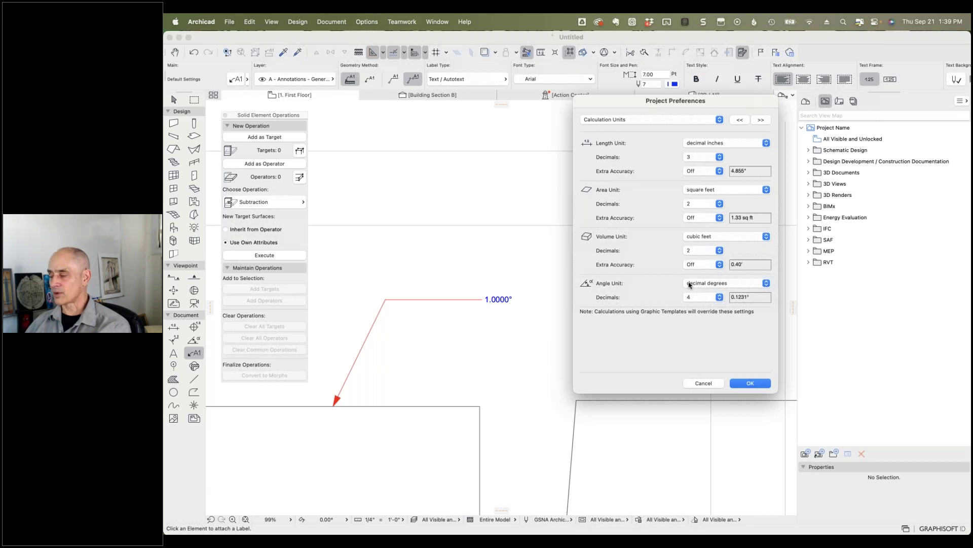
pyautogui.click(719, 297)
pyautogui.click(702, 269)
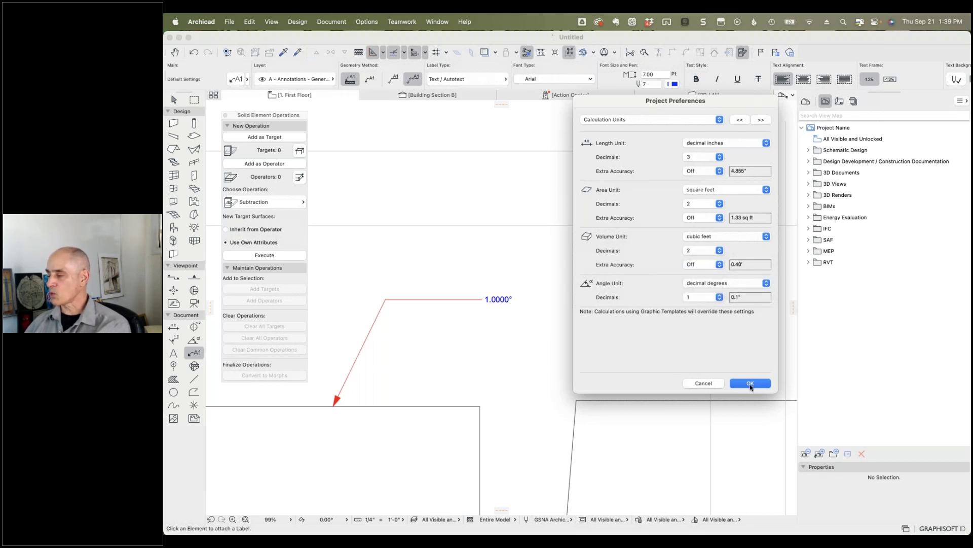
pyautogui.click(750, 384)
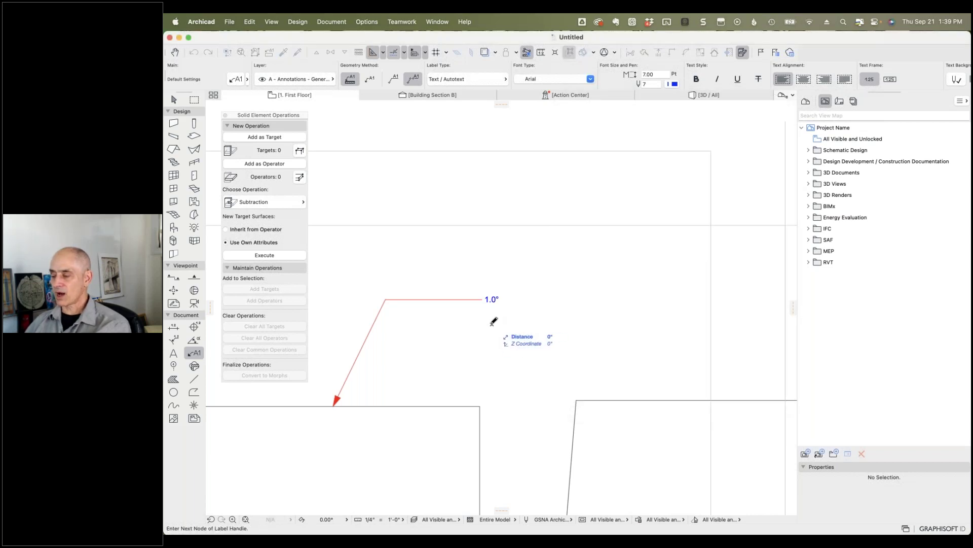
# Step: Open the Object tool defaults, search the library for 'slope' and pick Slope Symbol 26
pyautogui.click(494, 317)
pyautogui.press('Escape')
pyautogui.press('Escape')
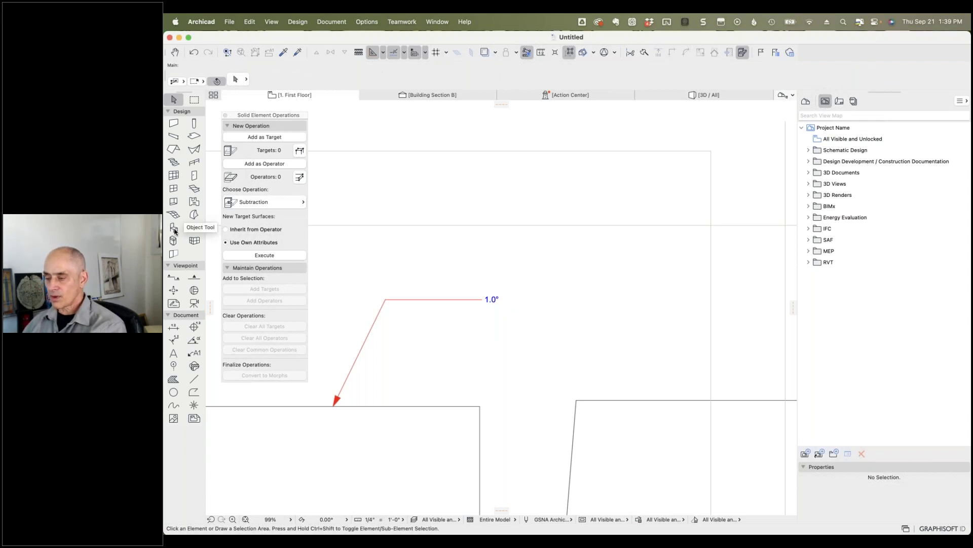
pyautogui.doubleClick(175, 231)
pyautogui.click(415, 84)
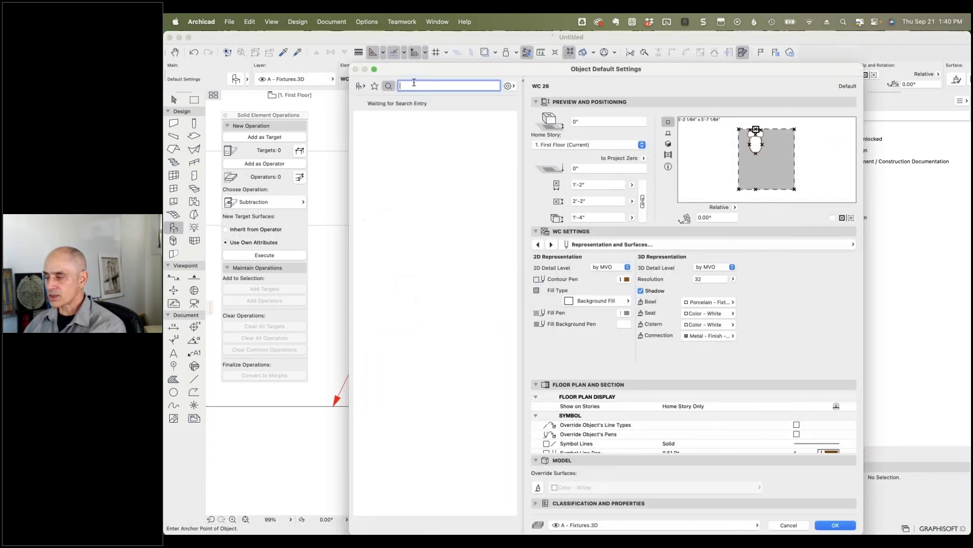
pyautogui.write('slope')
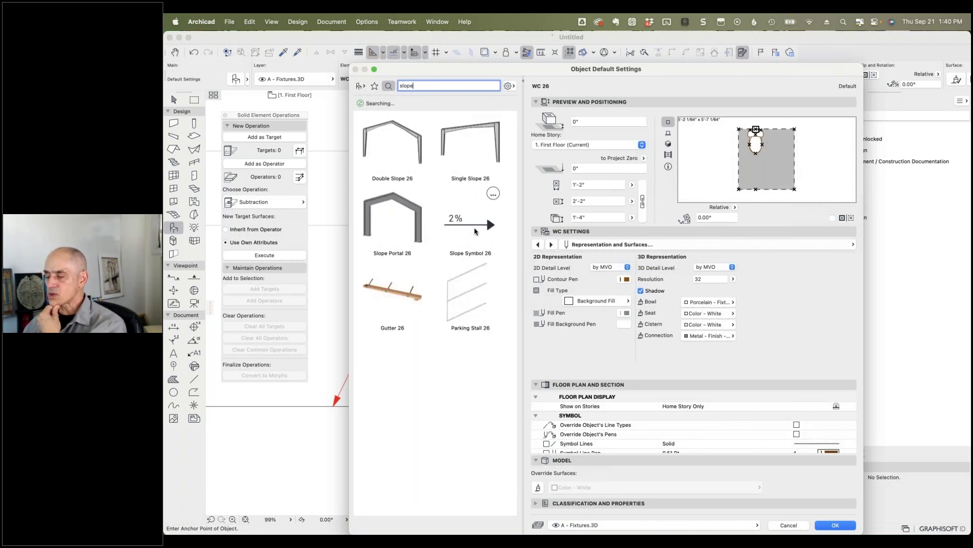
pyautogui.click(471, 226)
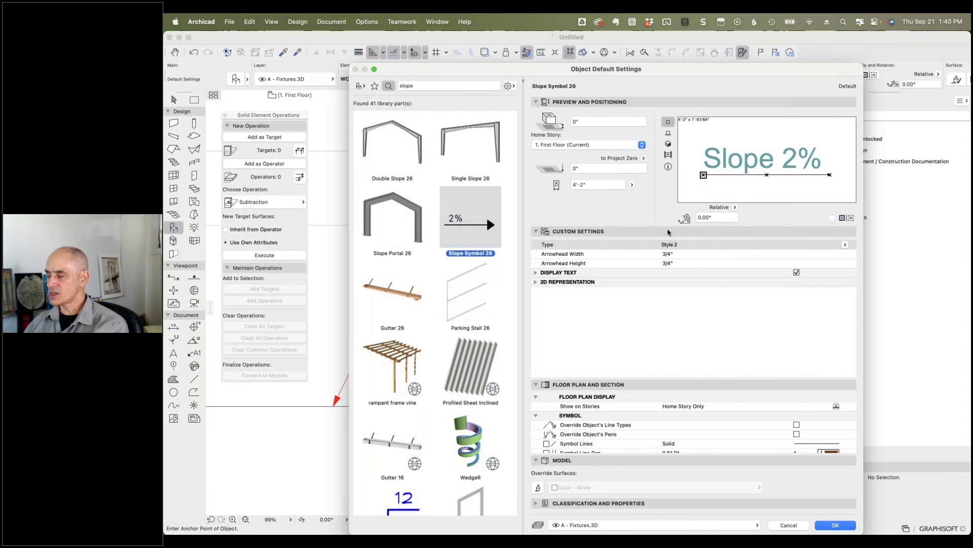
# Step: Preview the slope symbol's Type styles 1, 3 and 4, settling on Style 2
pyautogui.click(535, 283)
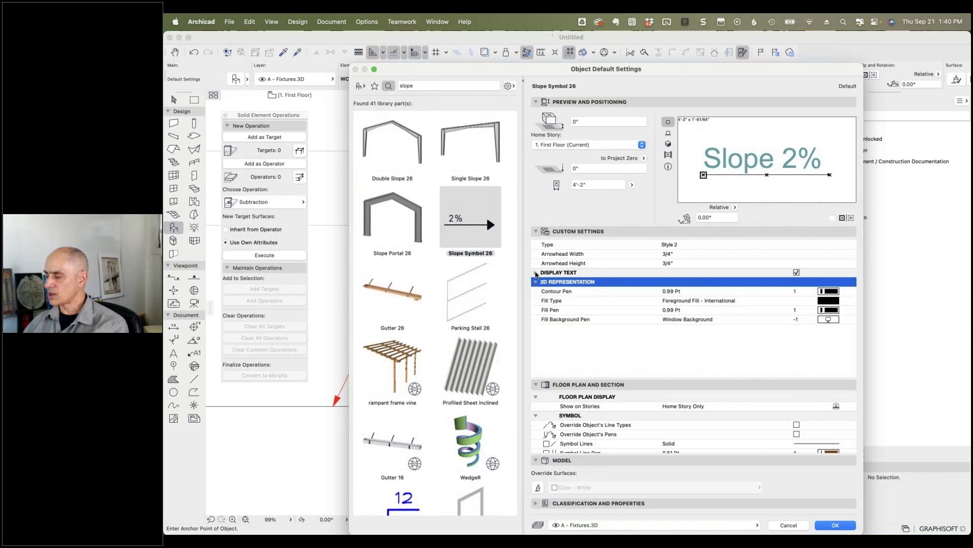
pyautogui.click(536, 273)
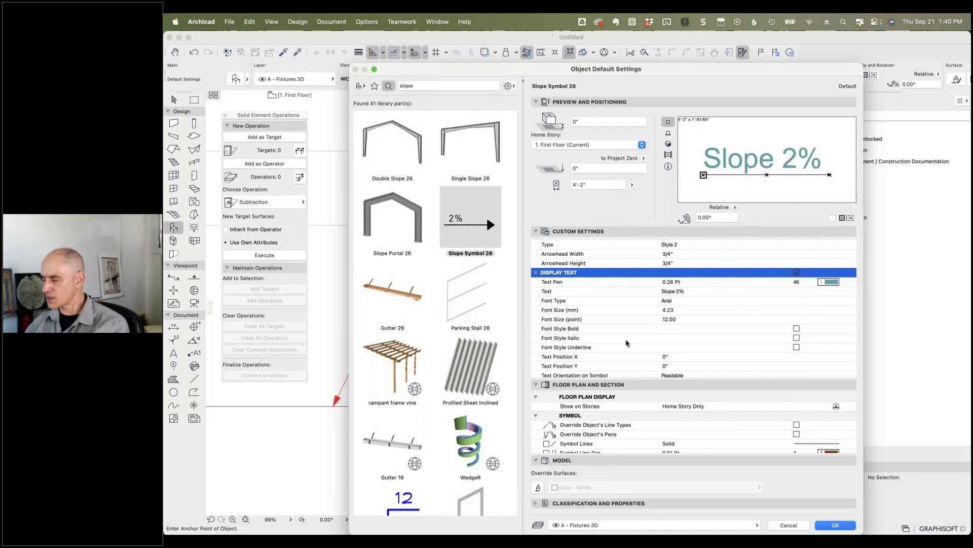
pyautogui.scroll(-3, 627, 343)
pyautogui.scroll(-1, 627, 343)
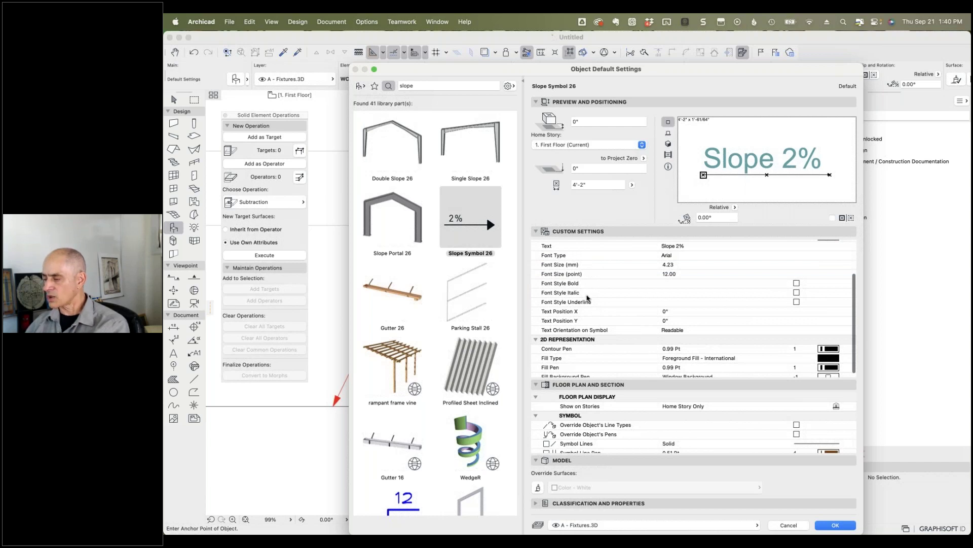
pyautogui.scroll(4, 598, 316)
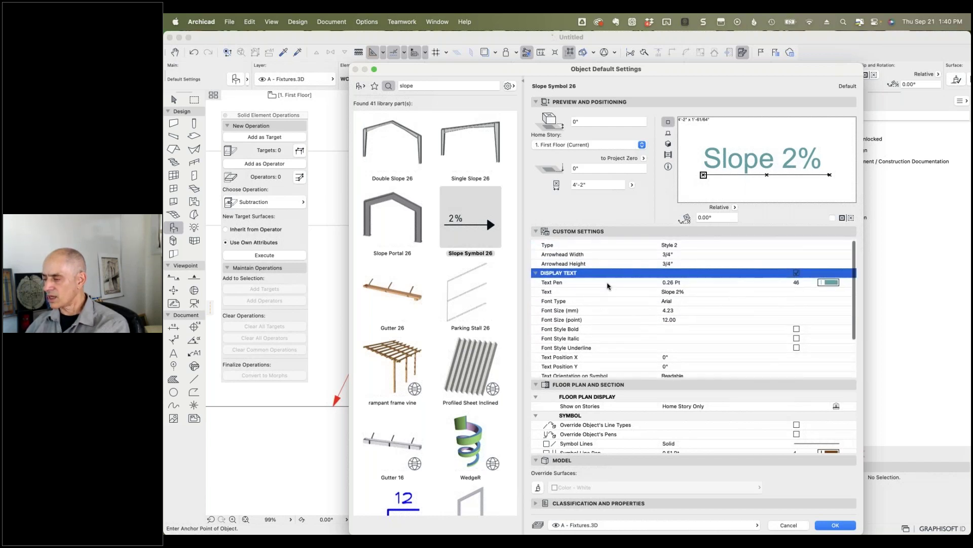
pyautogui.click(680, 245)
pyautogui.click(845, 244)
pyautogui.click(866, 247)
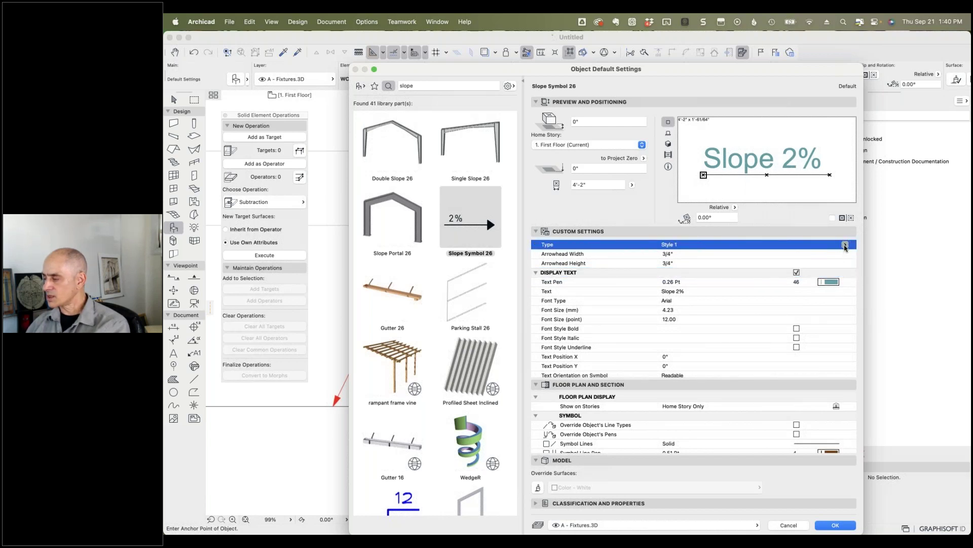
pyautogui.click(845, 245)
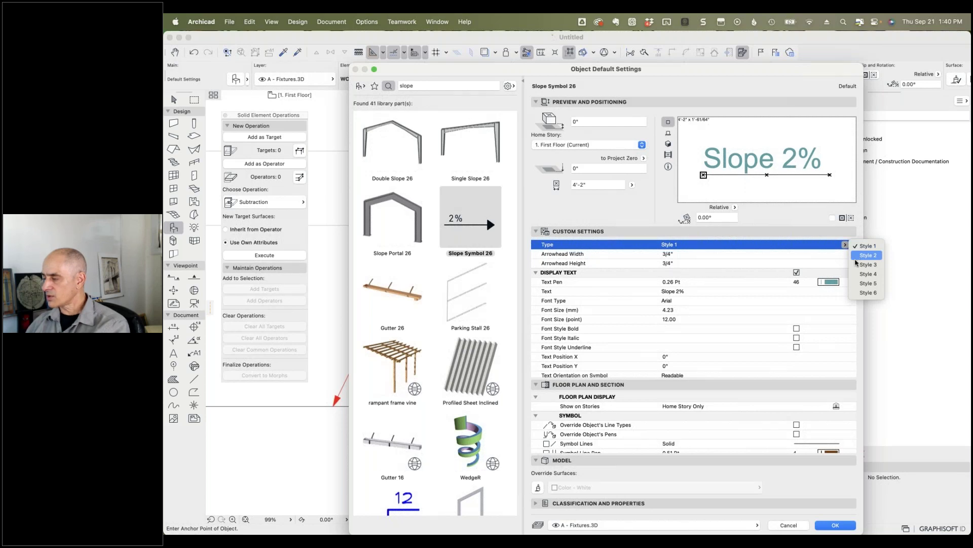
pyautogui.click(857, 264)
pyautogui.click(845, 245)
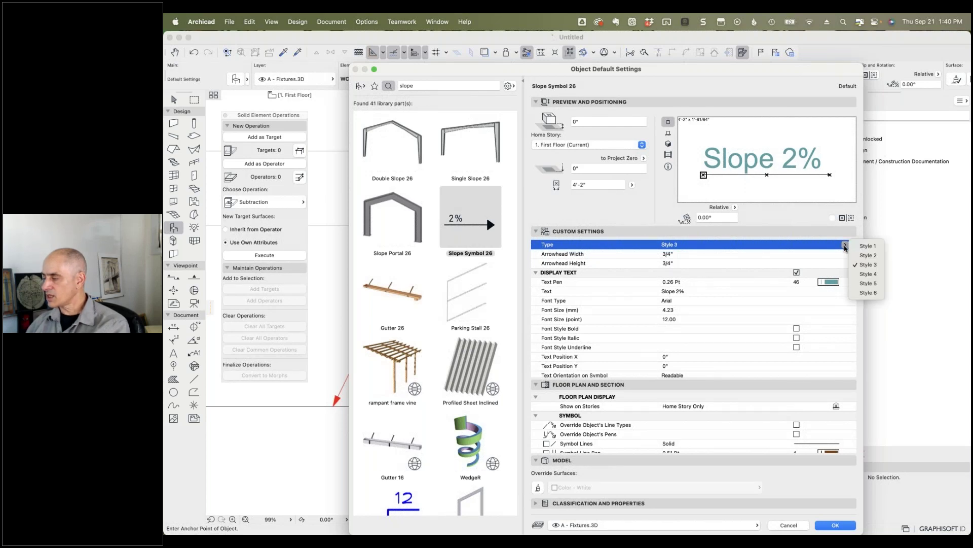
pyautogui.click(862, 274)
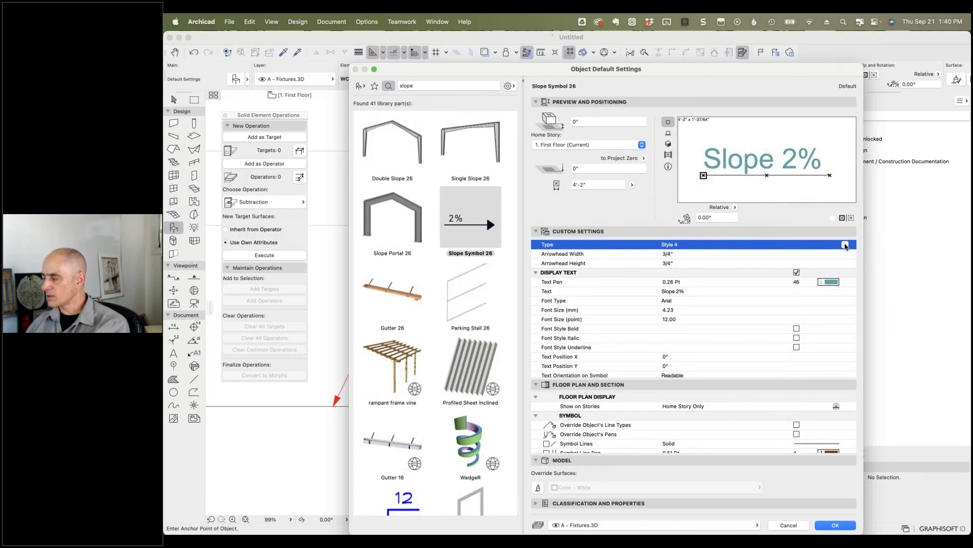
pyautogui.click(845, 244)
pyautogui.click(863, 253)
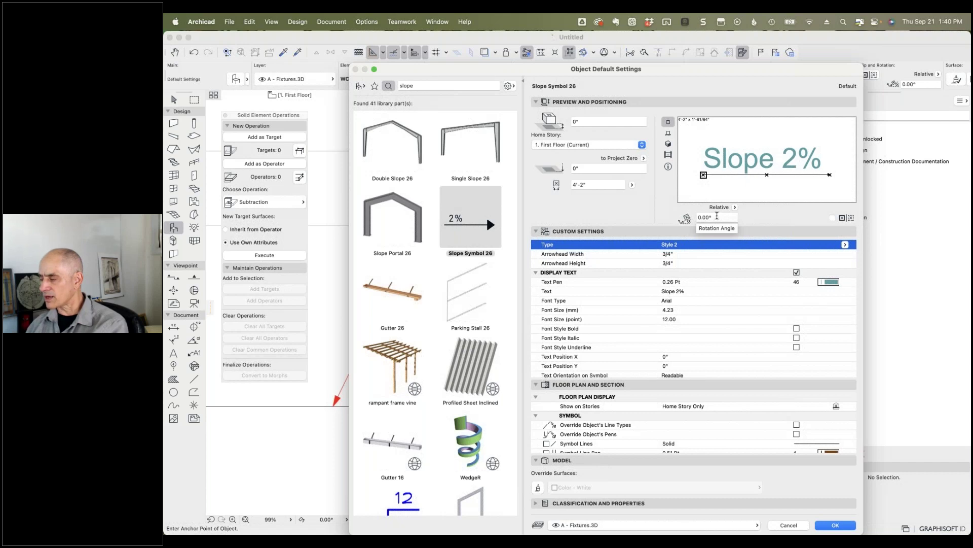
# Step: Set the symbol's rotation to 0° with the Slope 2% text and accept the settings
pyautogui.click(720, 217)
pyautogui.write('45')
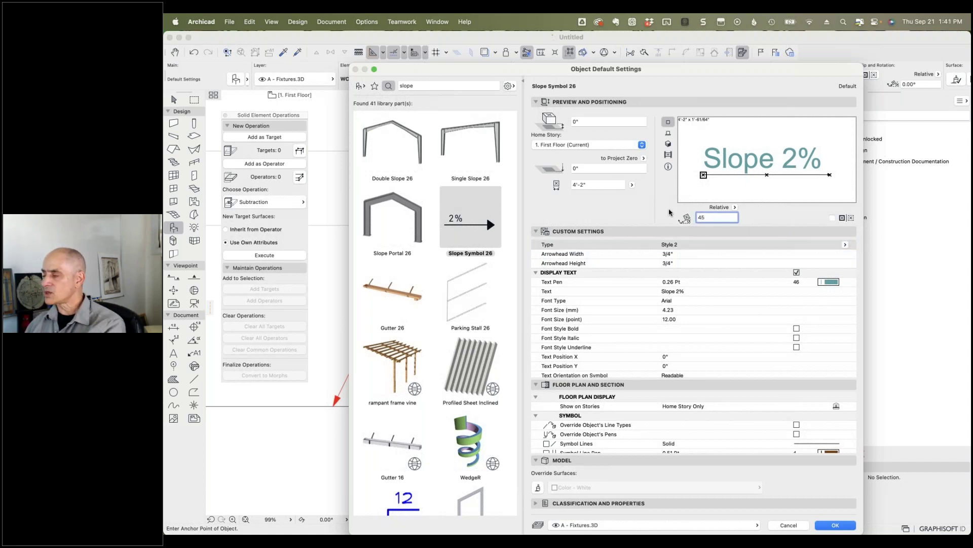
pyautogui.press('Tab')
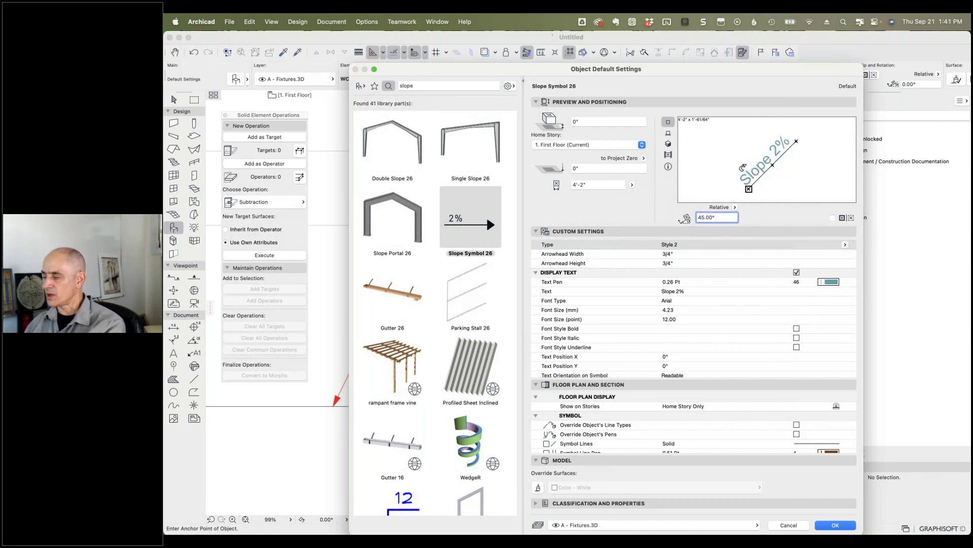
pyautogui.write('0')
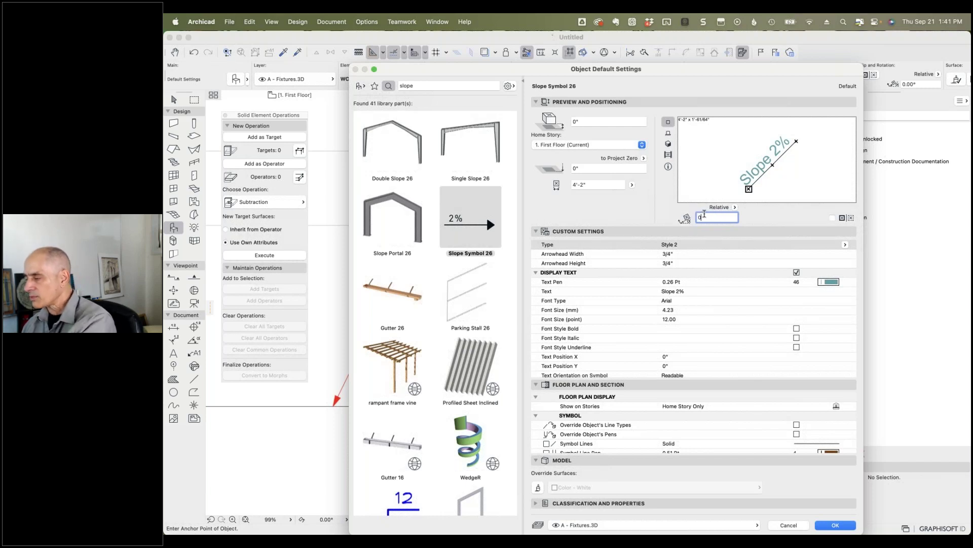
pyautogui.press('Tab')
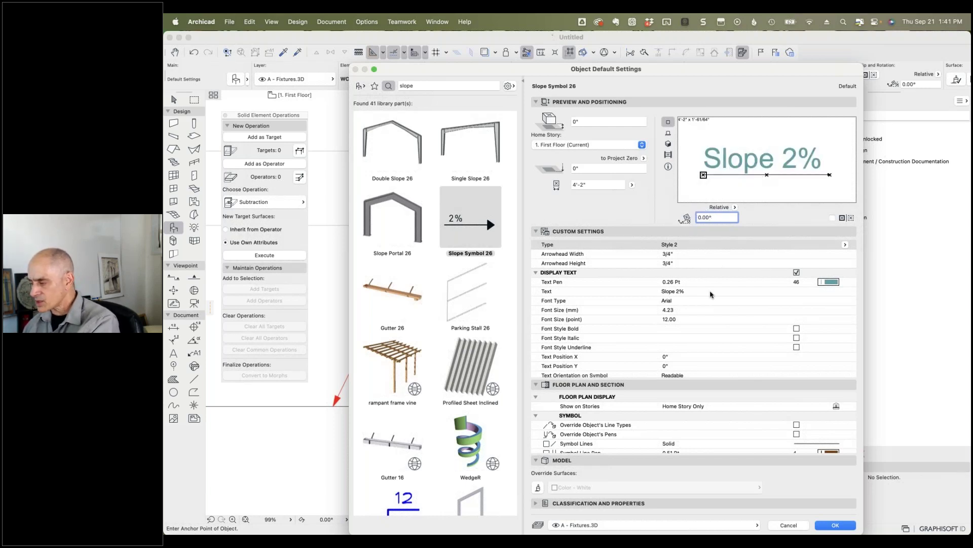
pyautogui.click(692, 291)
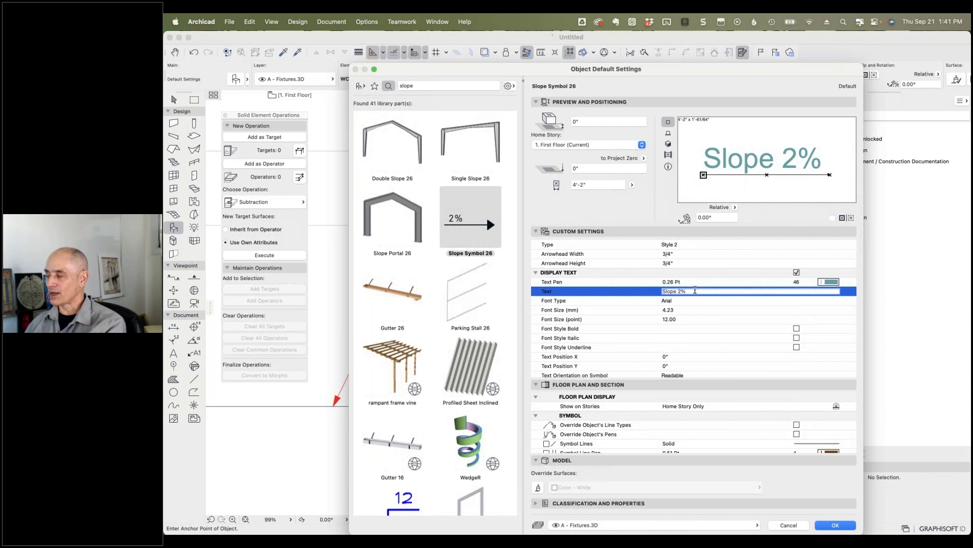
pyautogui.click(830, 525)
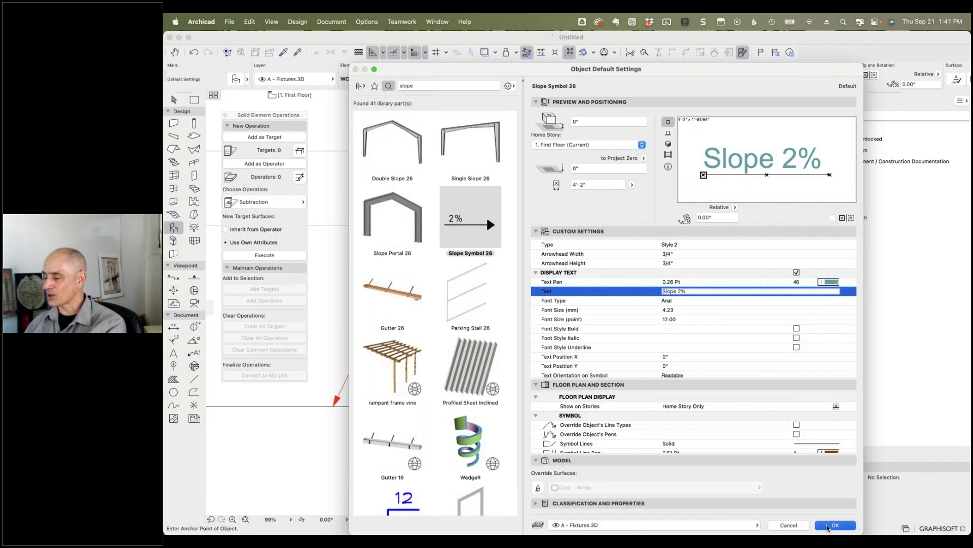
pyautogui.scroll(5, 547, 350)
# Step: Place the slope symbol on the plan and give its arrowhead 3" width and 2" height
pyautogui.click(515, 333)
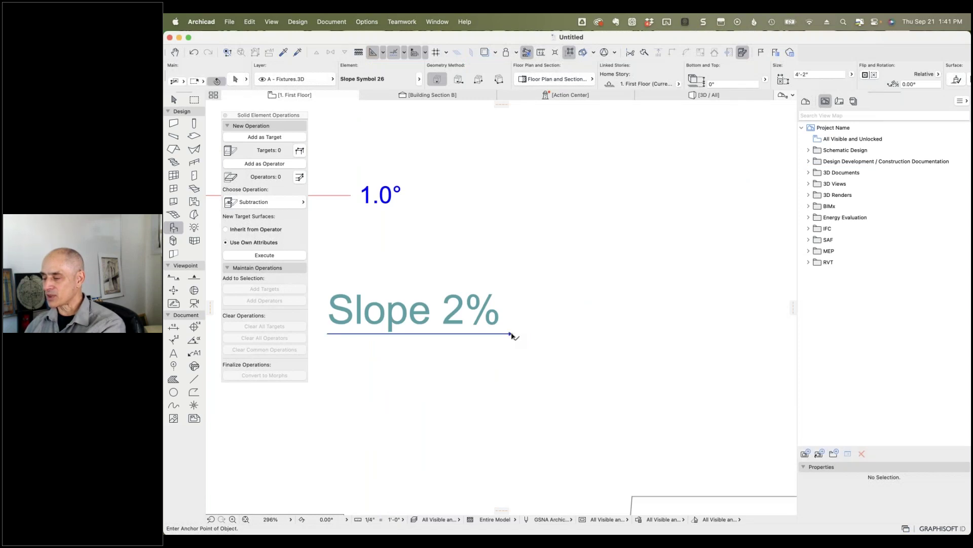
pyautogui.click(236, 80)
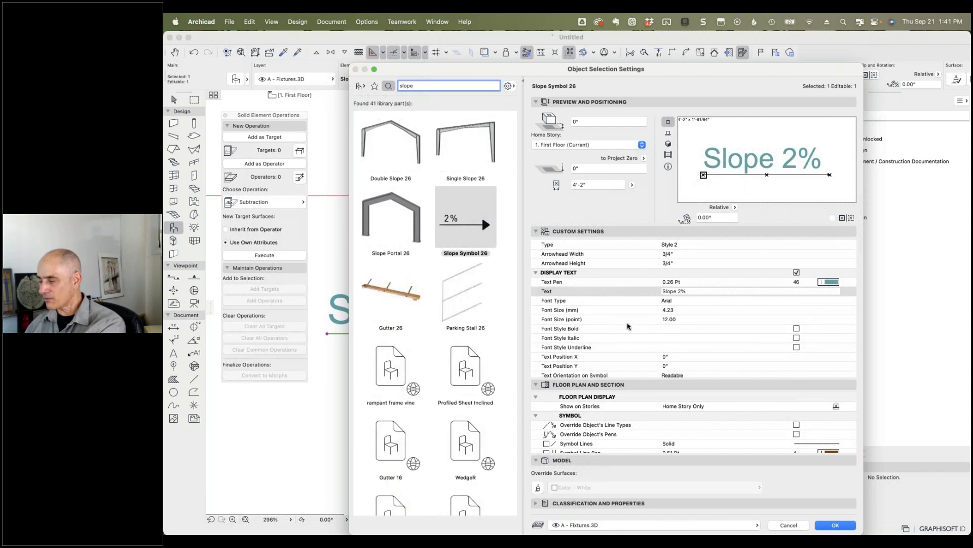
pyautogui.scroll(-3, 619, 353)
pyautogui.scroll(-1, 619, 353)
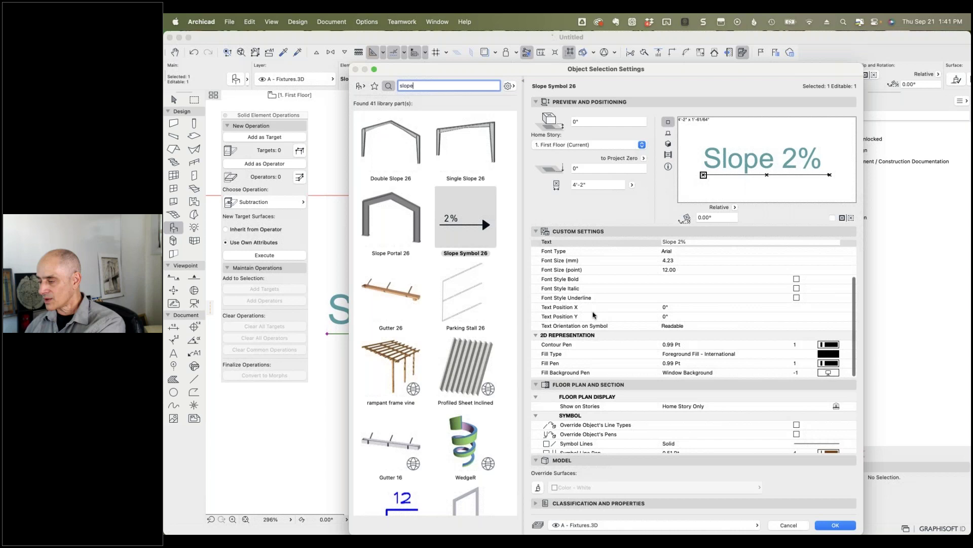
pyautogui.scroll(3, 593, 315)
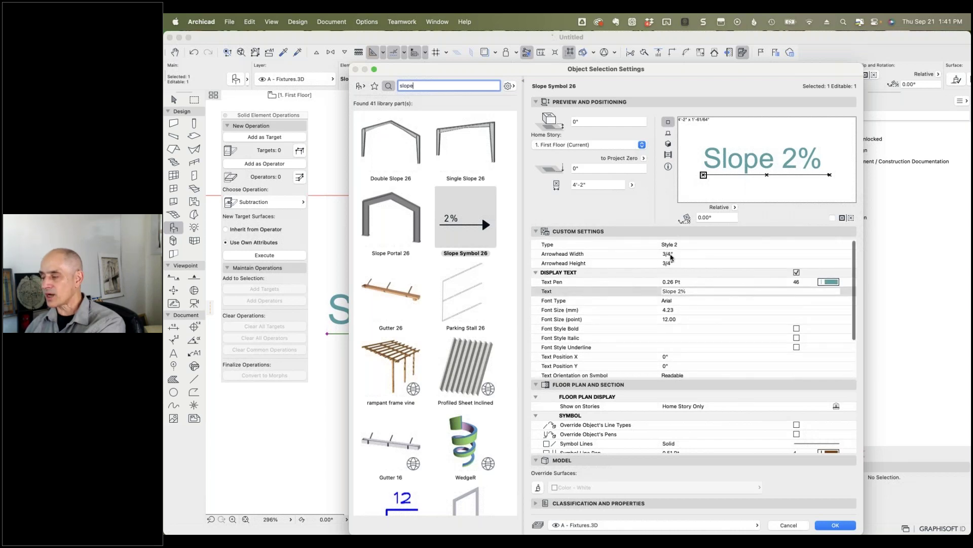
pyautogui.click(671, 254)
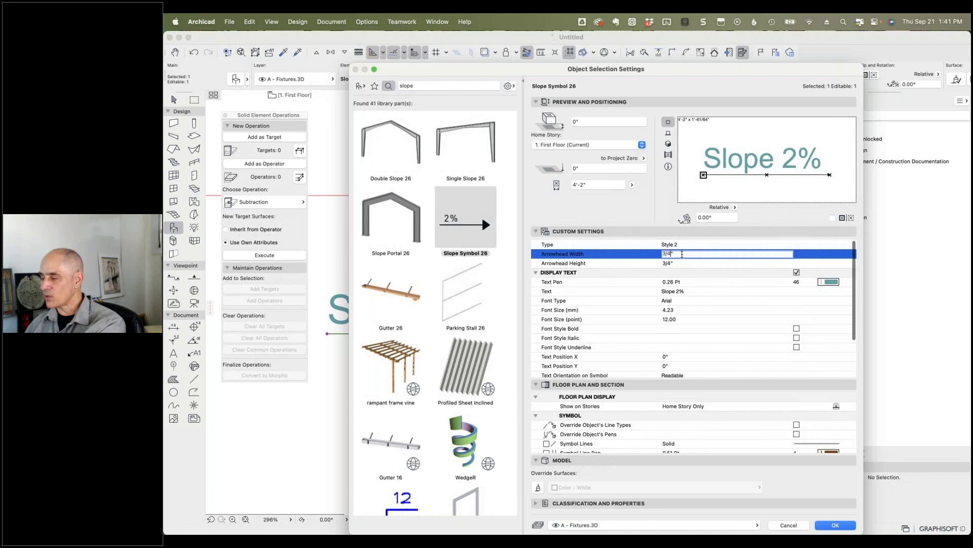
pyautogui.write("3'")
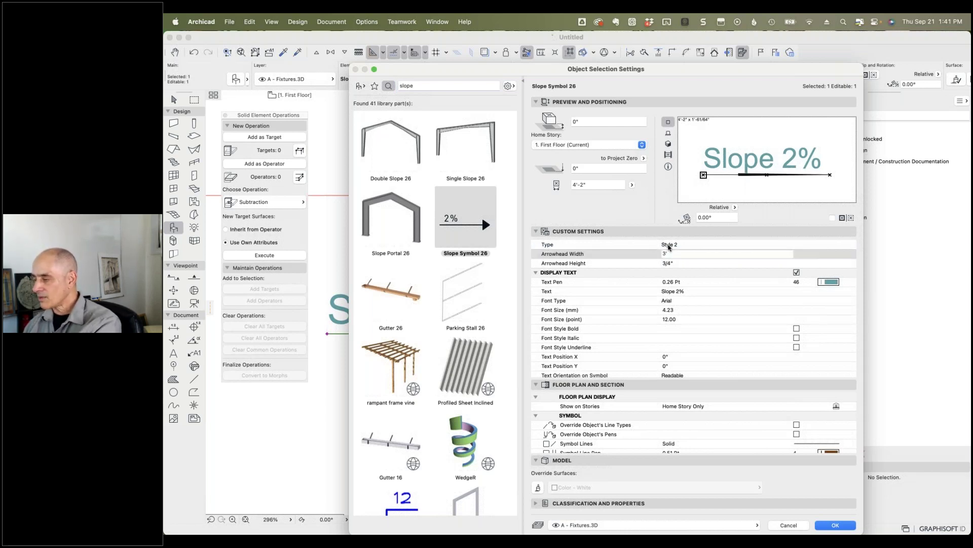
pyautogui.press('BackSpace')
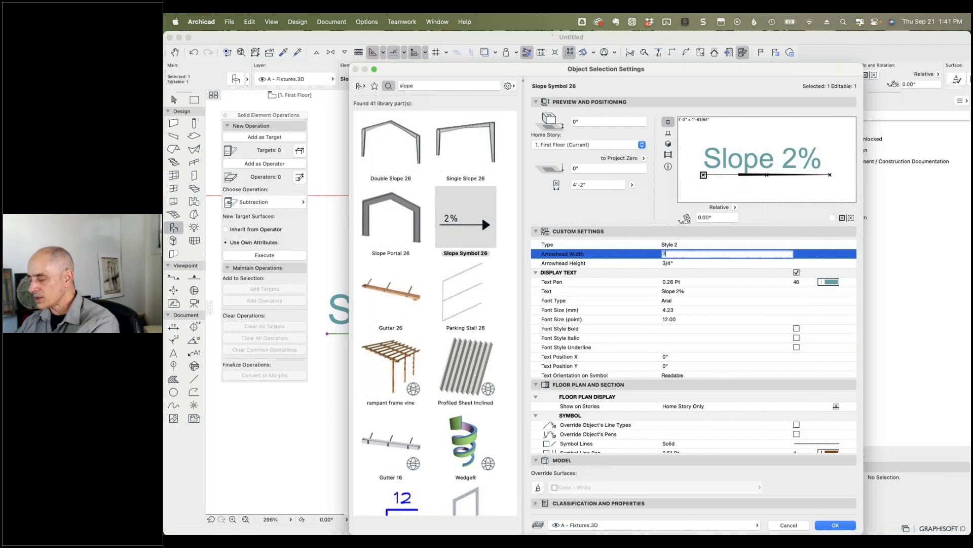
pyautogui.write('"')
pyautogui.press('Return')
pyautogui.press('Tab')
pyautogui.write('2"')
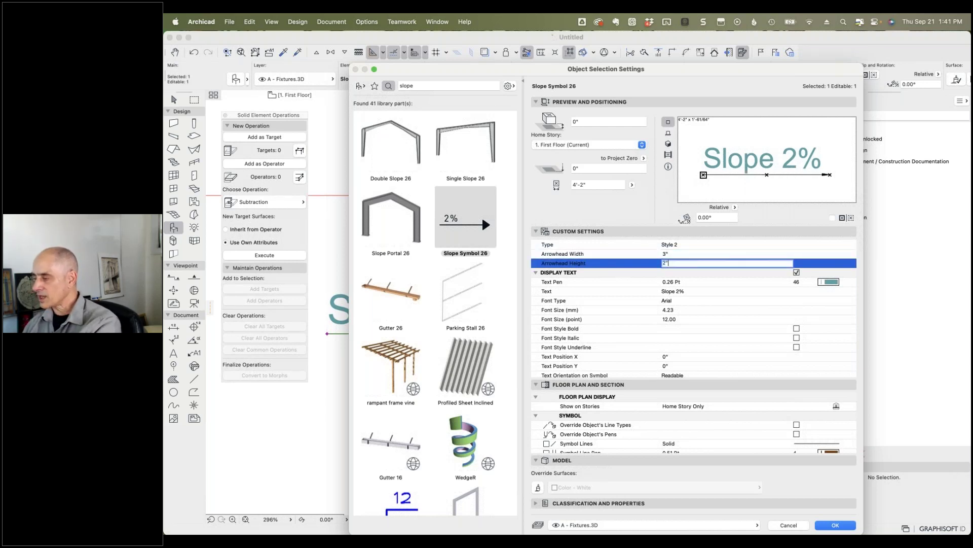
pyautogui.press('Return')
pyautogui.click(831, 525)
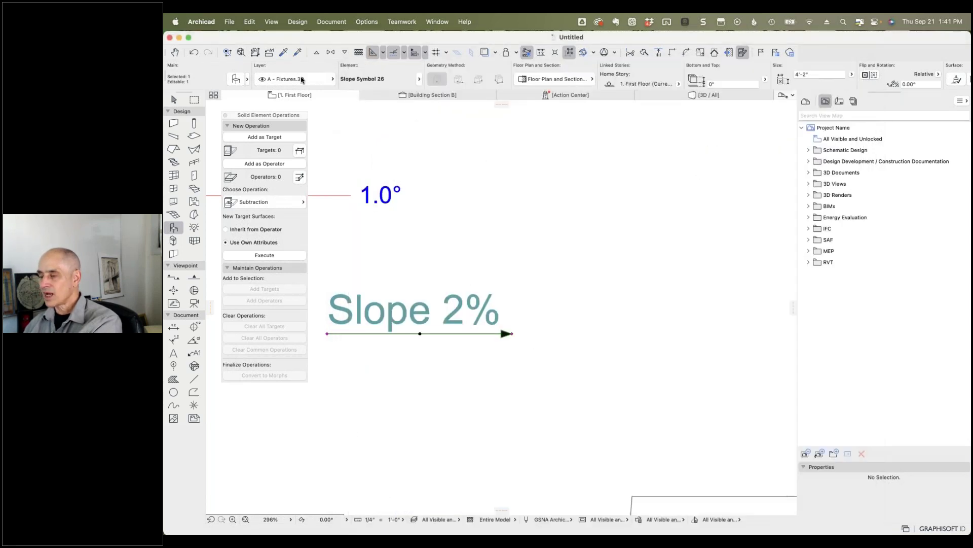
# Step: Change the slope symbol's arrow Type to Style 1, the open line arrowhead
pyautogui.click(236, 80)
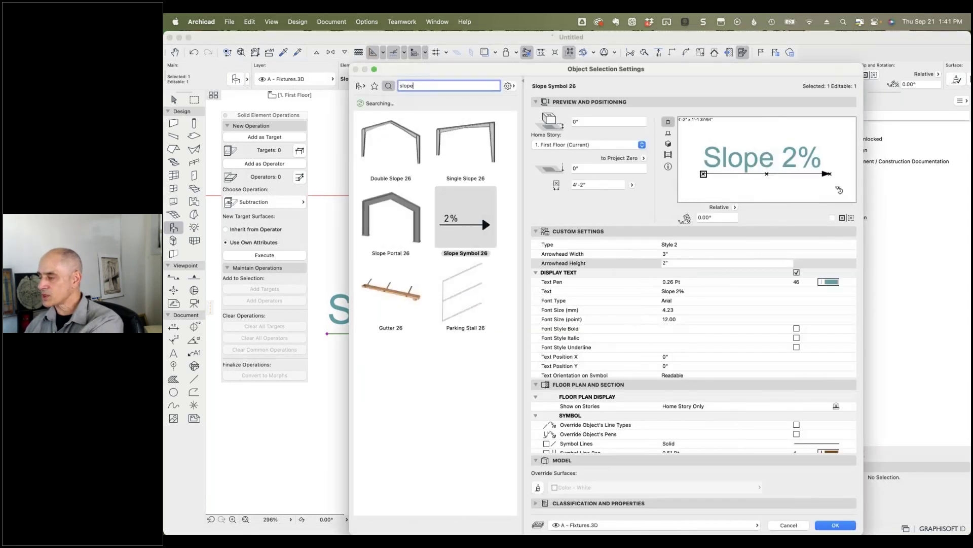
pyautogui.click(754, 246)
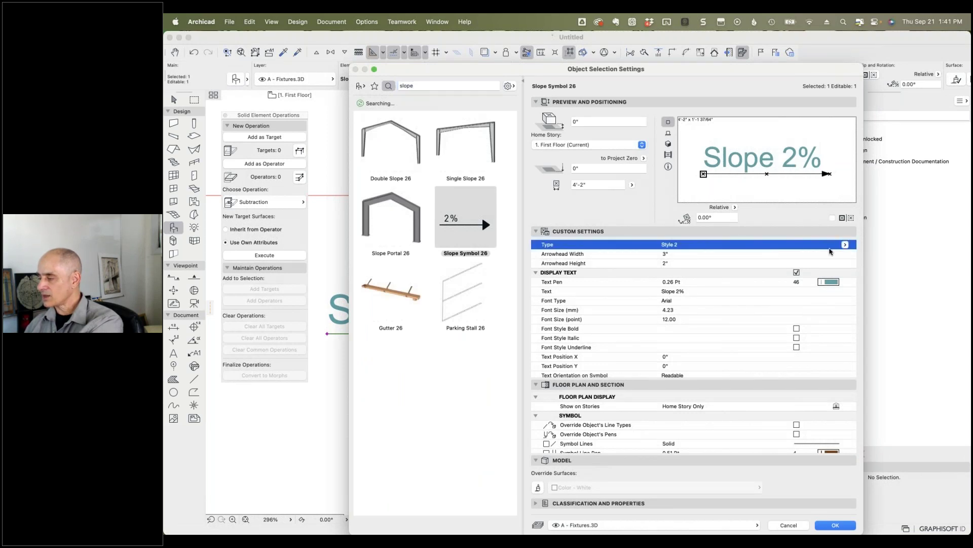
pyautogui.click(845, 244)
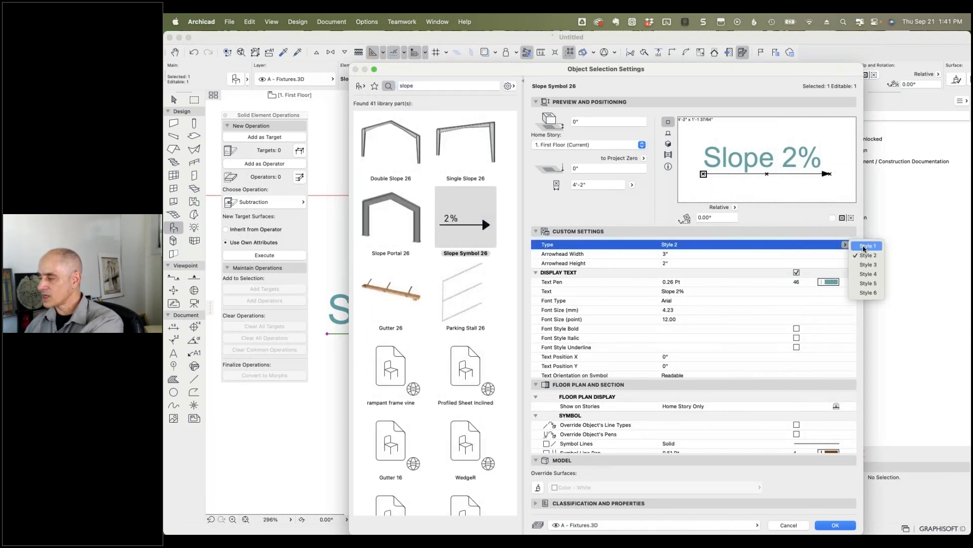
pyautogui.click(866, 246)
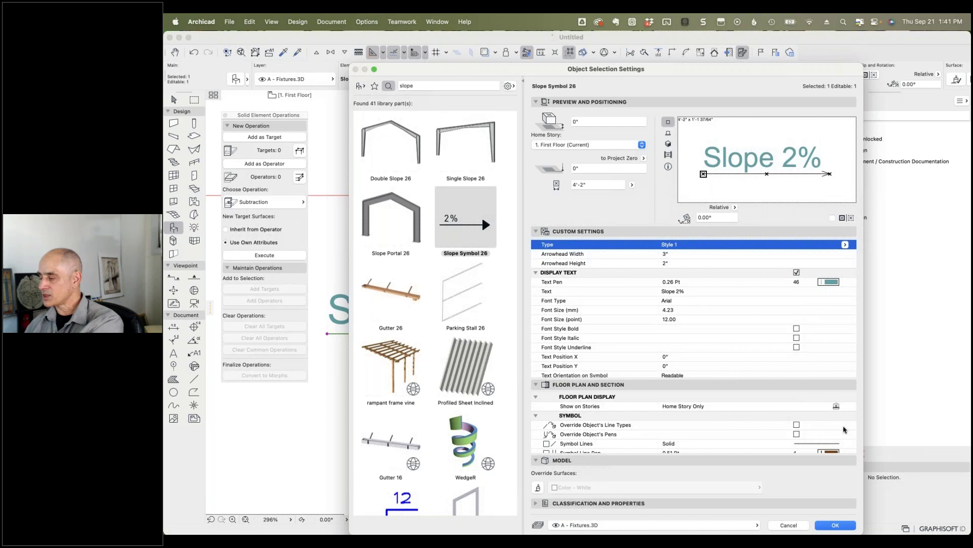
pyautogui.click(836, 524)
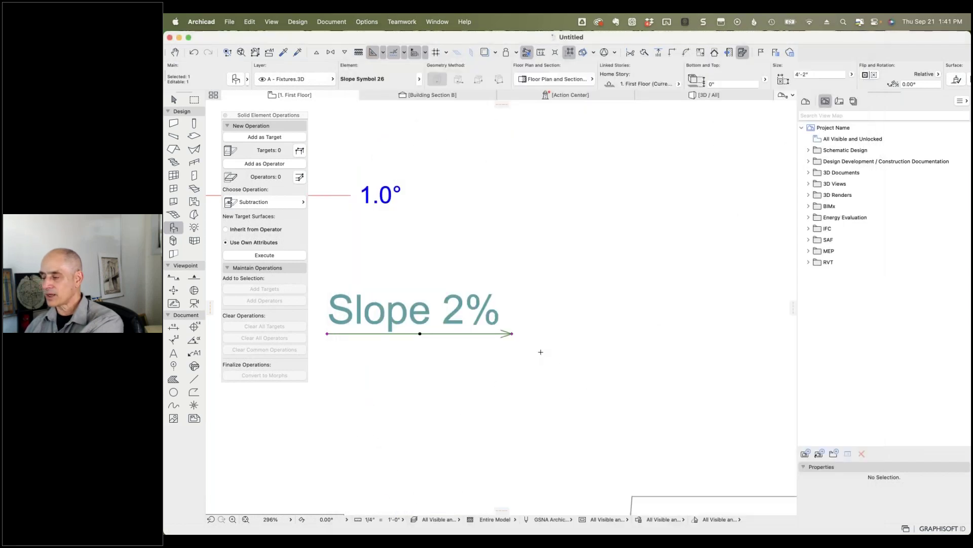
# Step: Undo the Style 1 change to restore the filled arrowhead, then switch applications
pyautogui.click(191, 55)
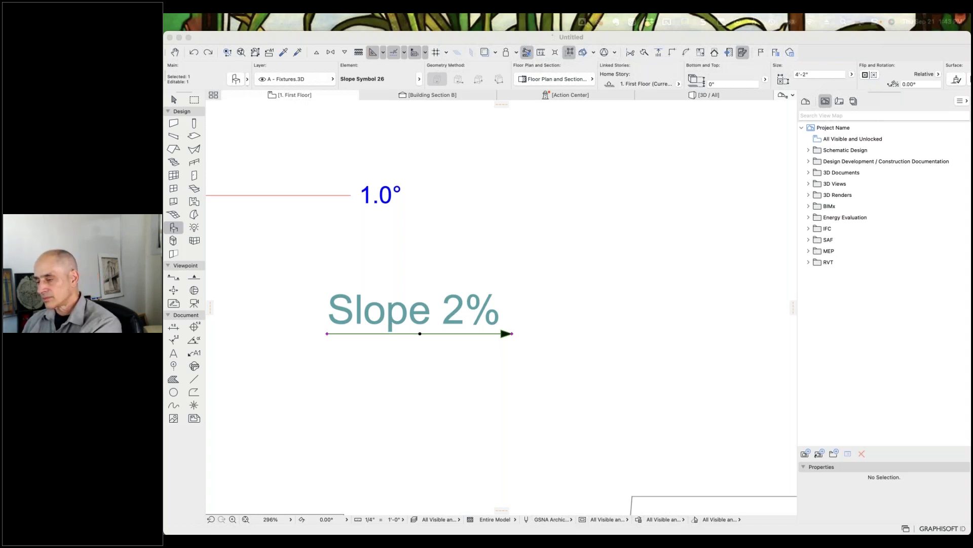
pyautogui.press('super+Tab')
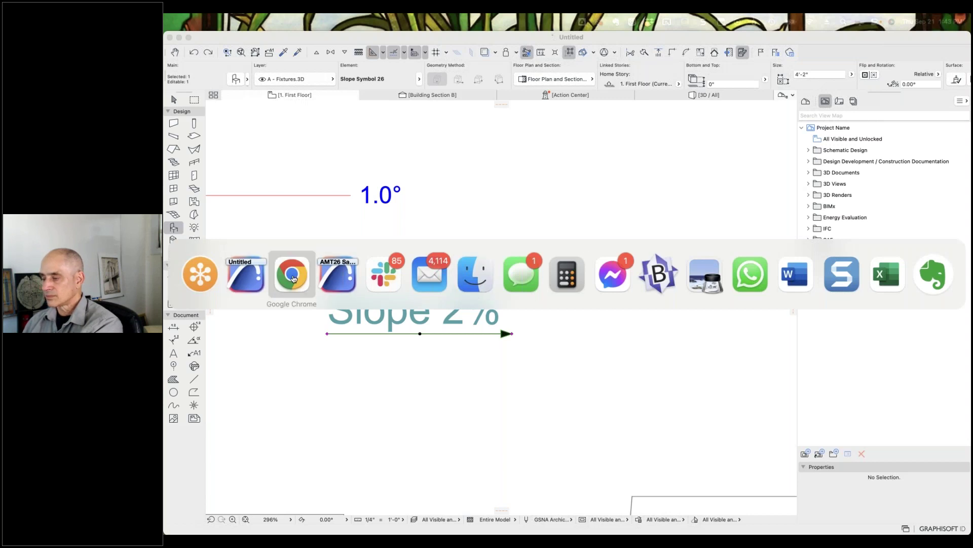
# Step: In Chrome, load the Archicad percent slope label tutorial, skip the ad and pause at 0:01
pyautogui.click(293, 279)
pyautogui.click(924, 92)
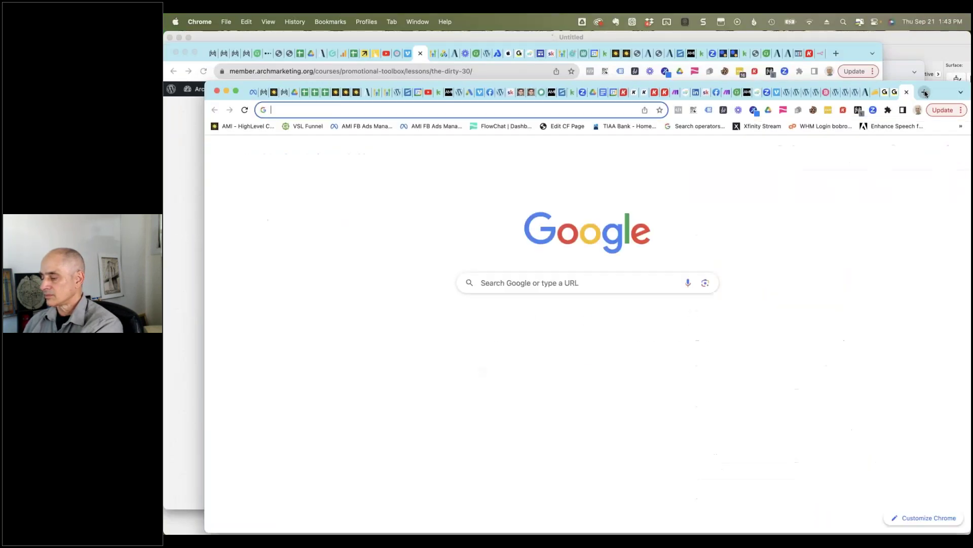
pyautogui.write('youtube.com/watch?v=tusb7BWn2_s')
pyautogui.press('Return')
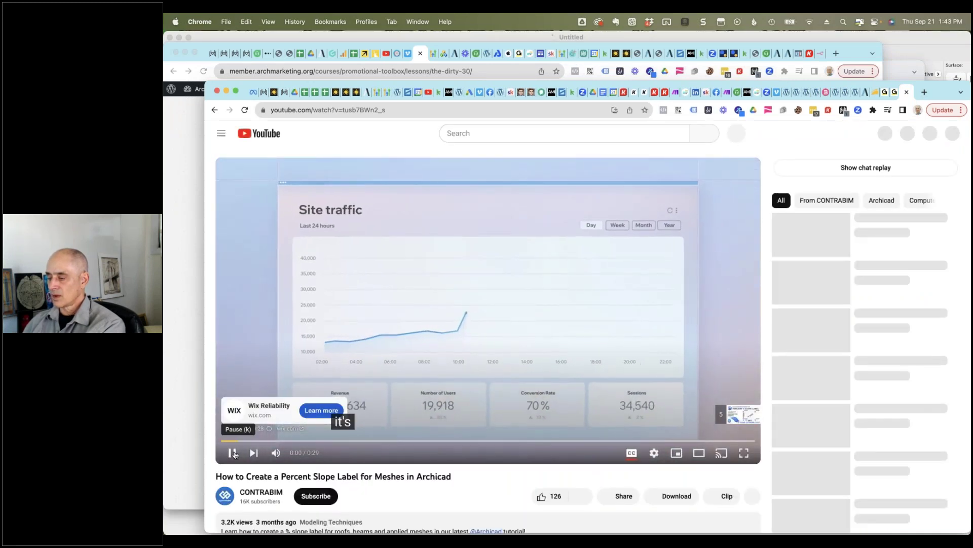
pyautogui.click(233, 454)
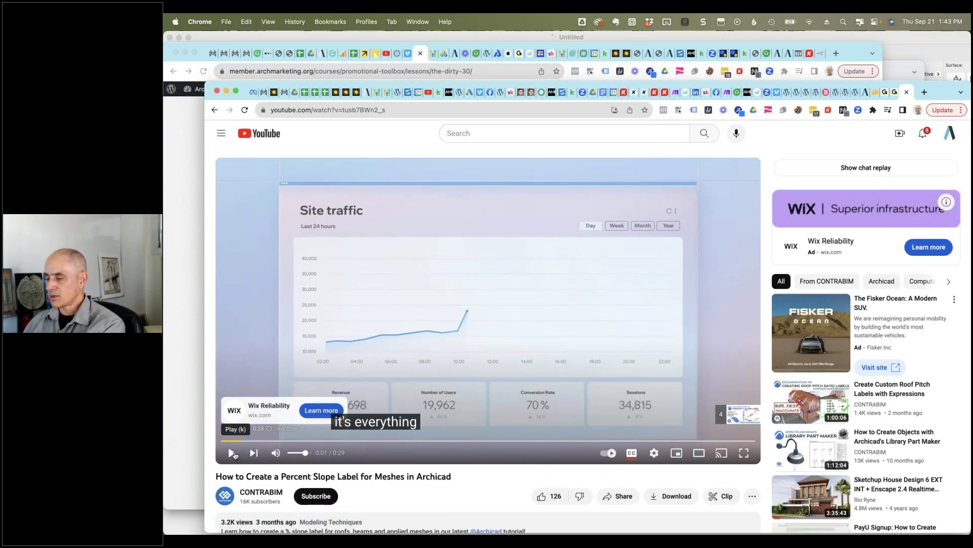
pyautogui.click(232, 452)
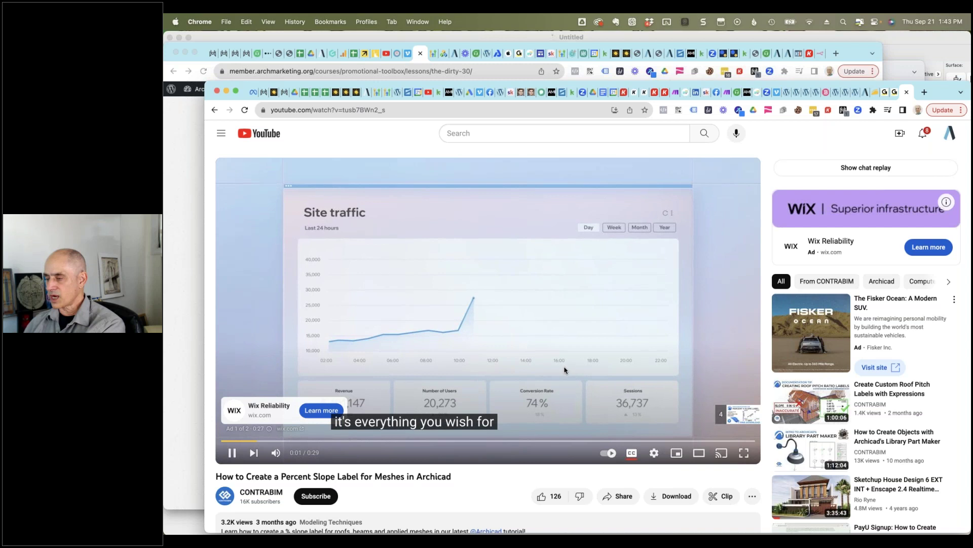
pyautogui.click(751, 413)
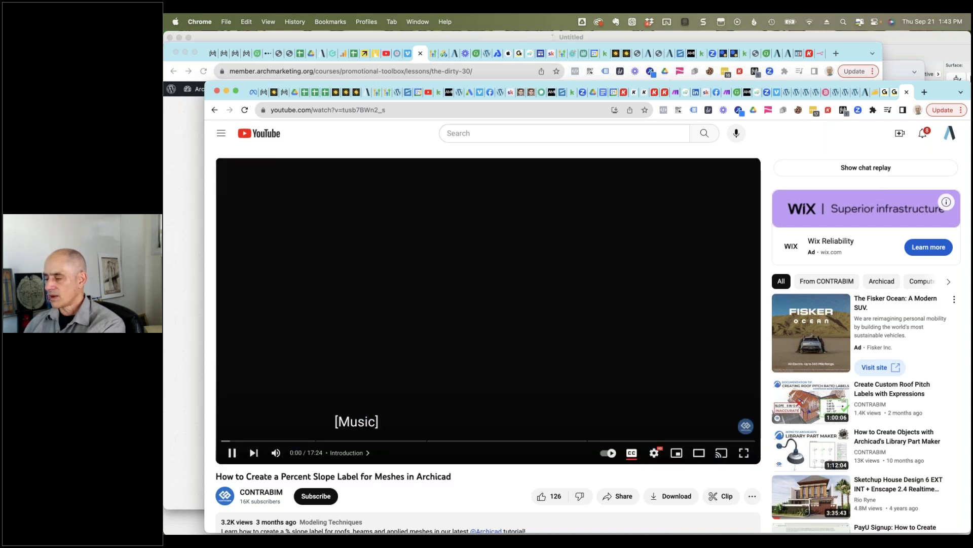
pyautogui.click(235, 454)
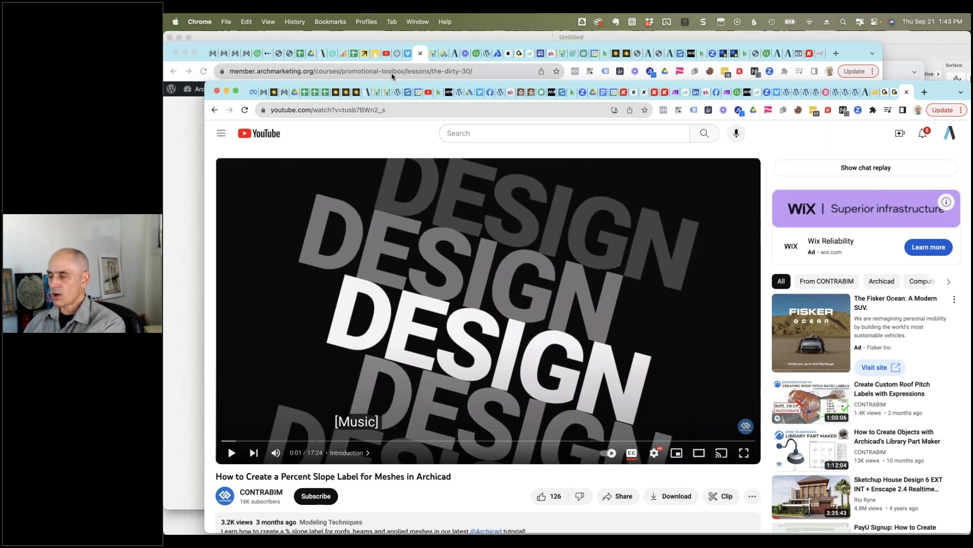
pyautogui.moveTo(368, 84); pyautogui.dragTo(356, 38)
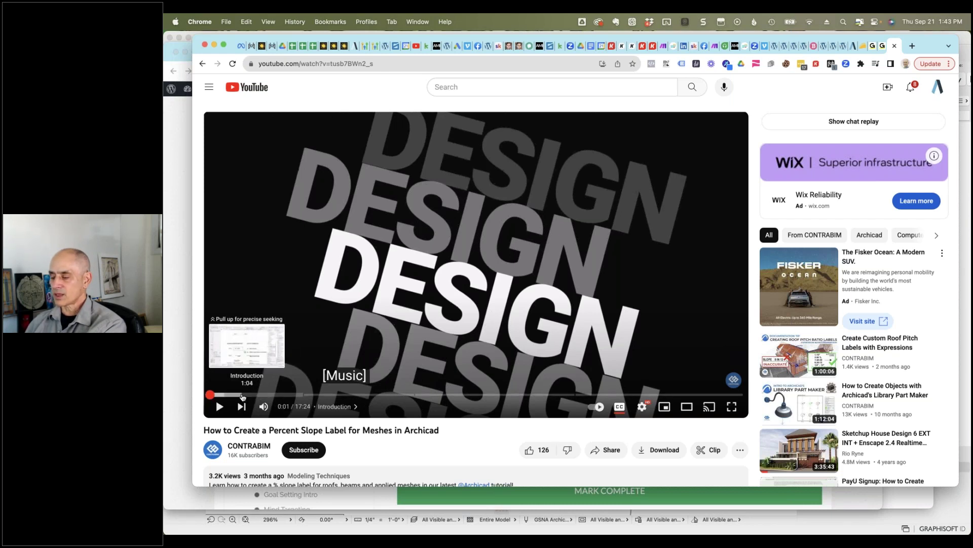
# Step: Skim the percent slope tutorial through 1:04, 8:54 and 10:44 to 14:41
pyautogui.click(242, 395)
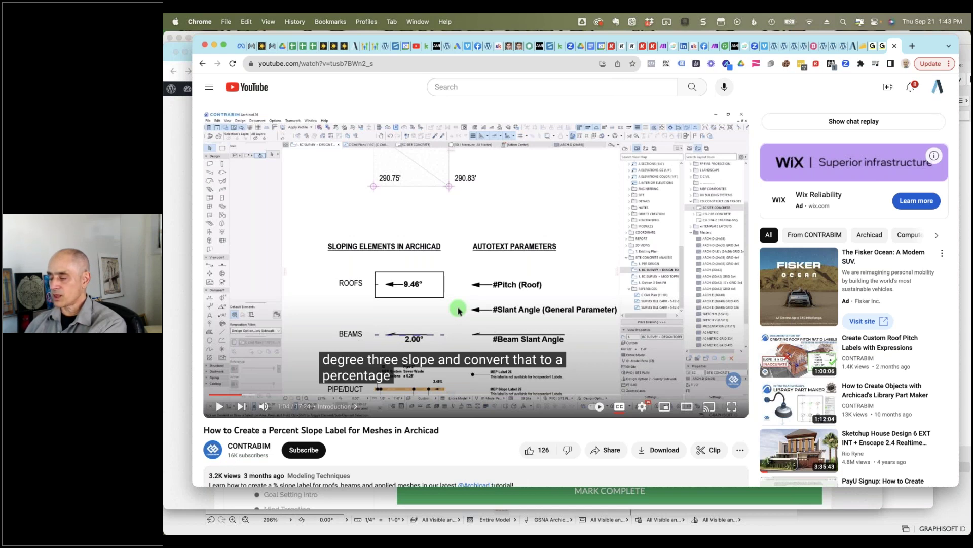
pyautogui.click(388, 395)
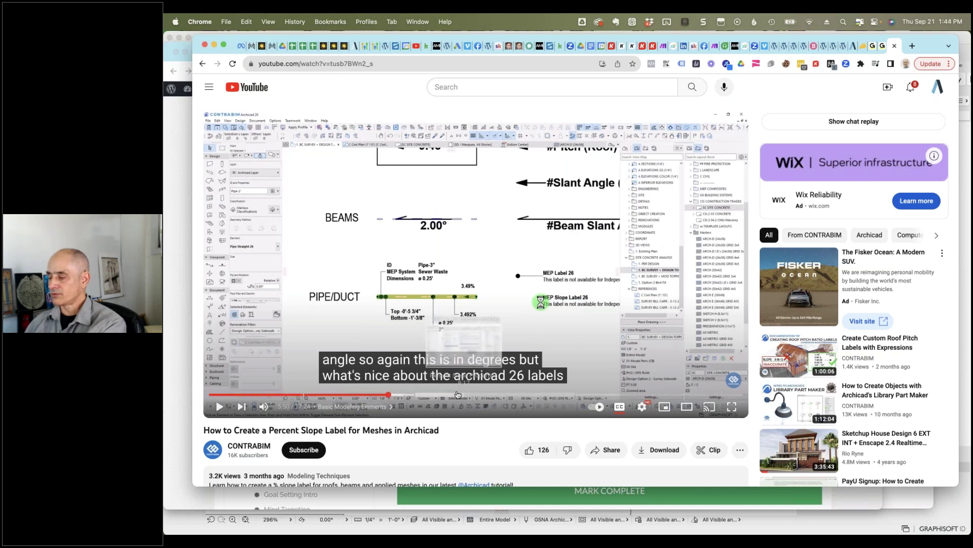
pyautogui.click(451, 395)
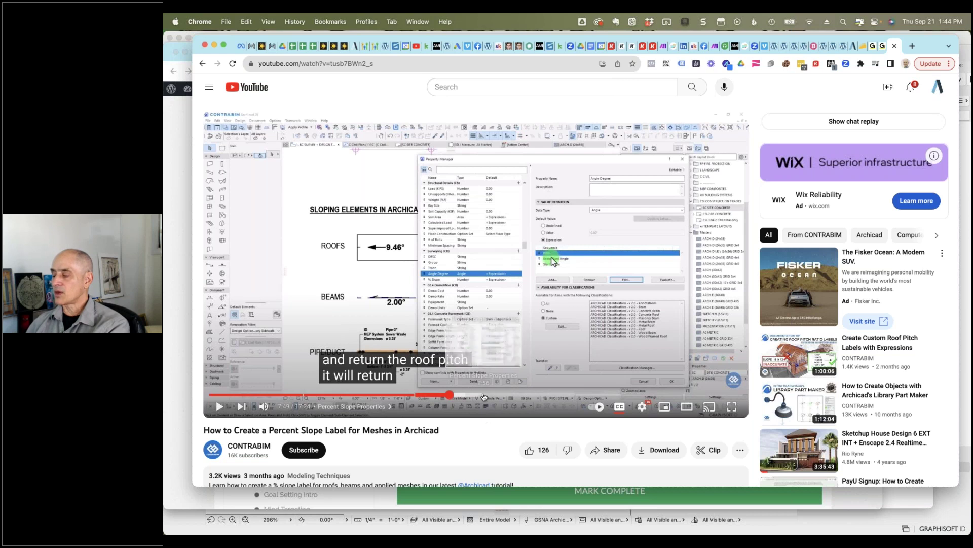
pyautogui.click(484, 394)
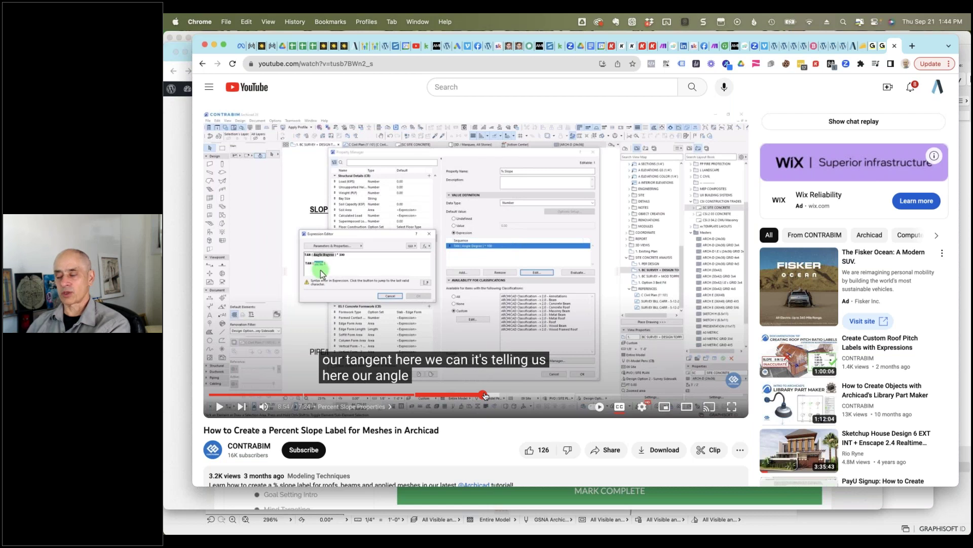
pyautogui.moveTo(485, 396); pyautogui.dragTo(617, 396)
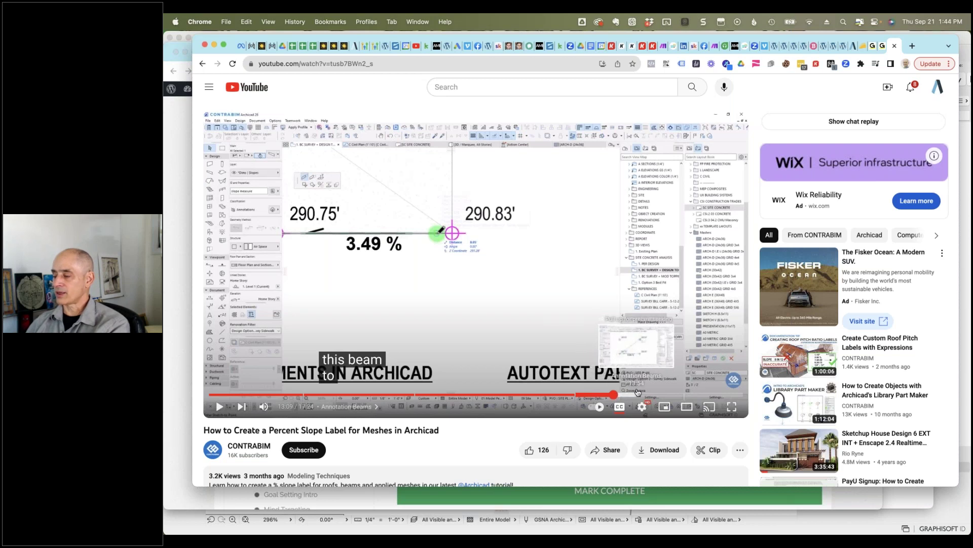
pyautogui.click(661, 397)
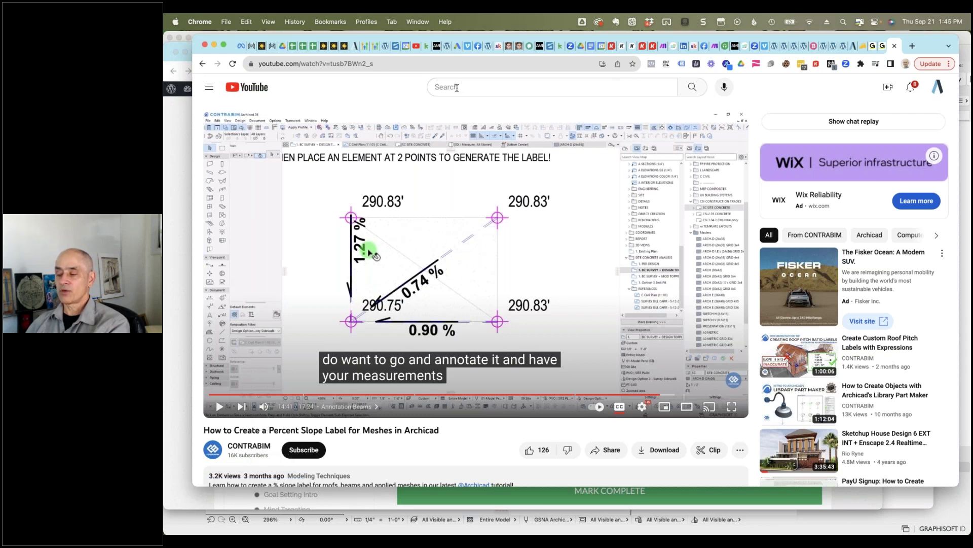
# Step: Open the CONTRABIM channel, pause its featured video and search it for 'slope'
pyautogui.click(212, 449)
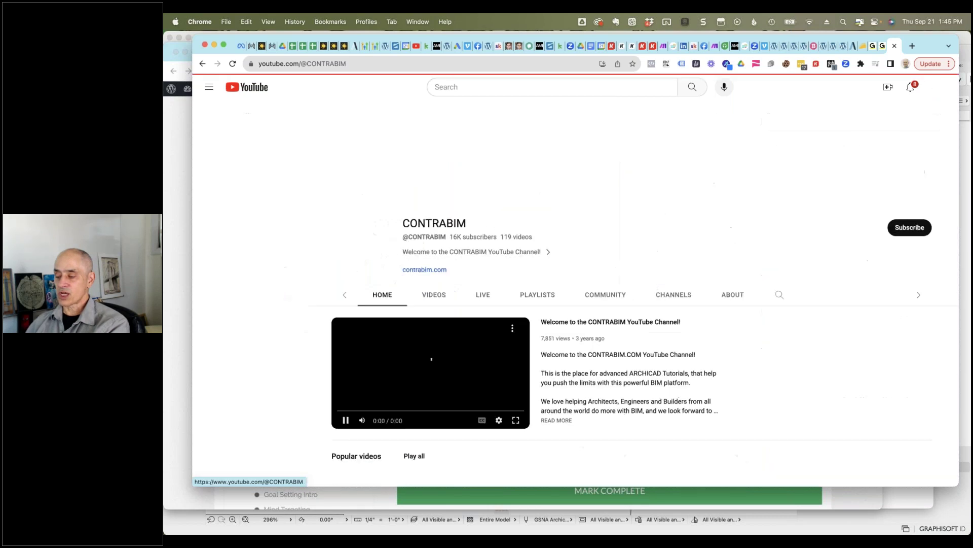
pyautogui.click(347, 421)
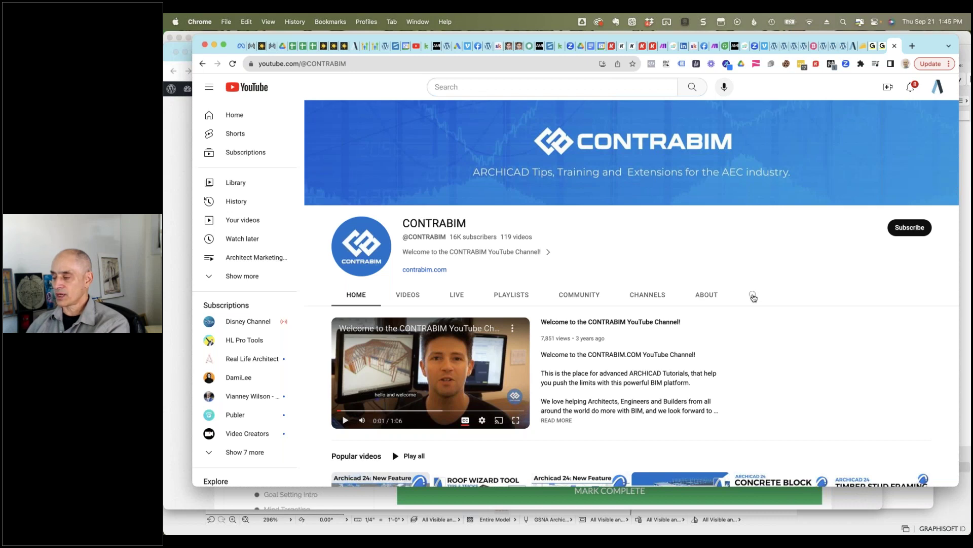
pyautogui.click(753, 297)
pyautogui.write('slope')
pyautogui.press('Return')
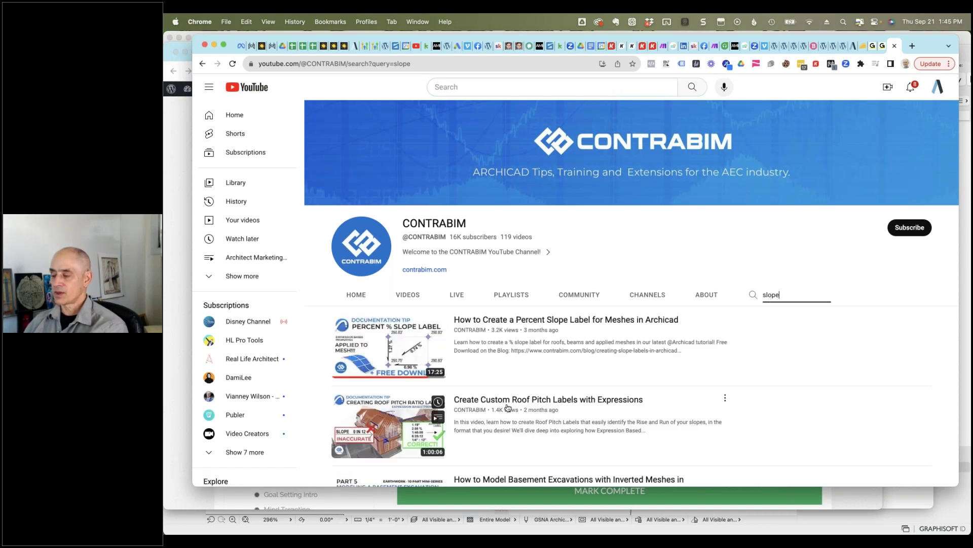
# Step: Browse the slope search results, then bring the Archicad project back to the front
pyautogui.scroll(-5, 507, 400)
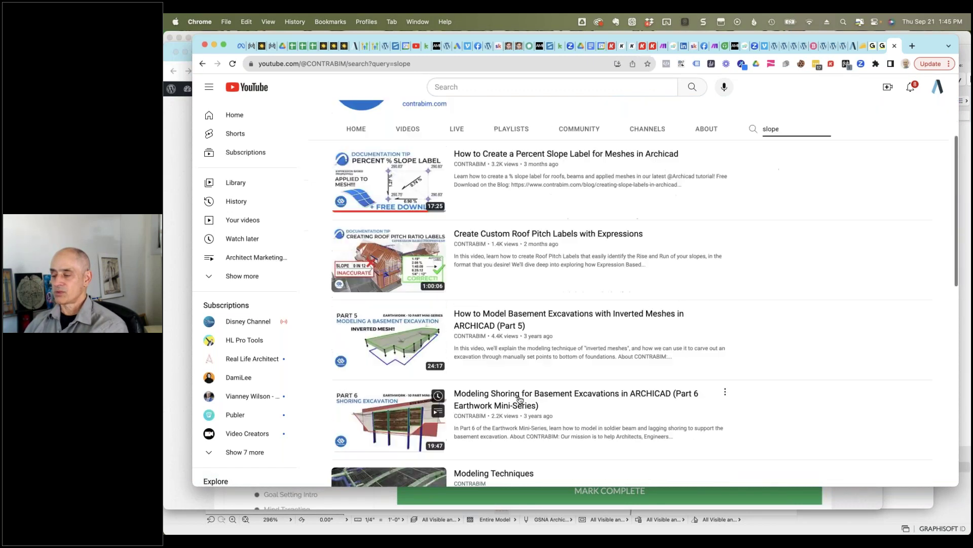
pyautogui.scroll(5, 505, 376)
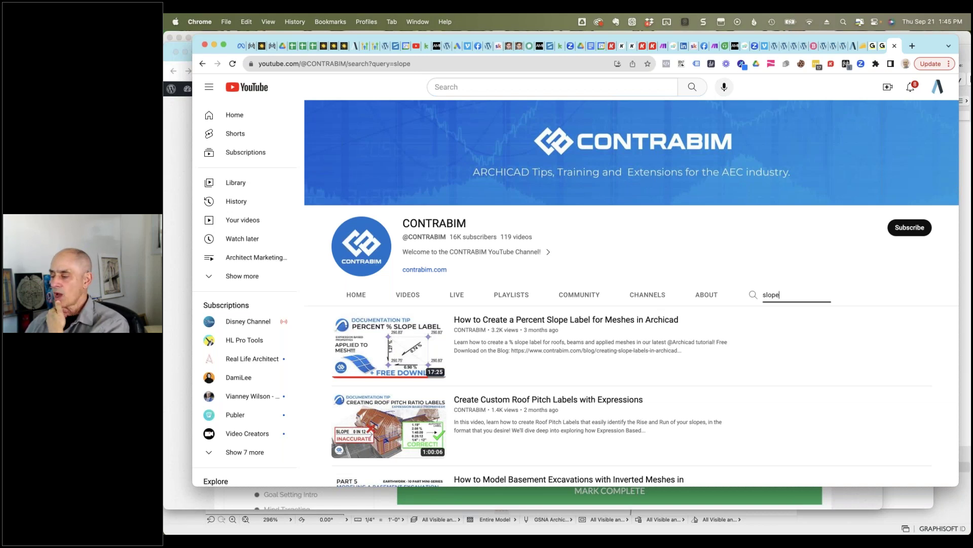
pyautogui.moveTo(593, 325)
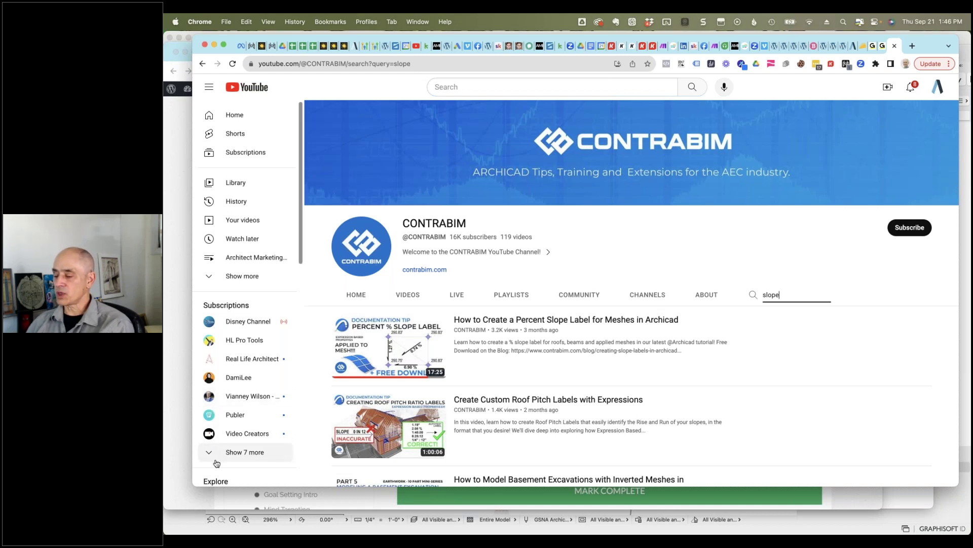
pyautogui.click(232, 532)
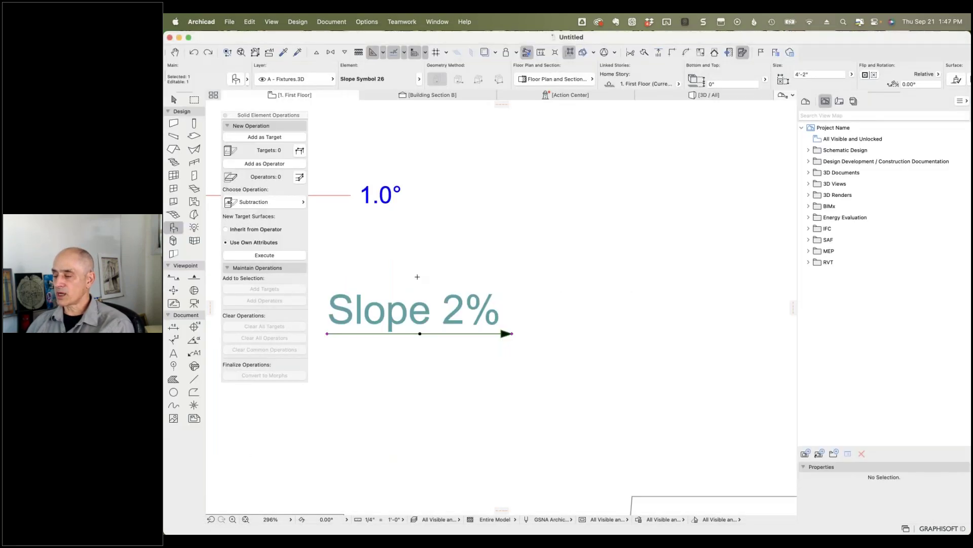
# Step: Zoom the floor plan out from 296% to about 33% to reveal the roof and slab outlines
pyautogui.scroll(-10, 484, 169)
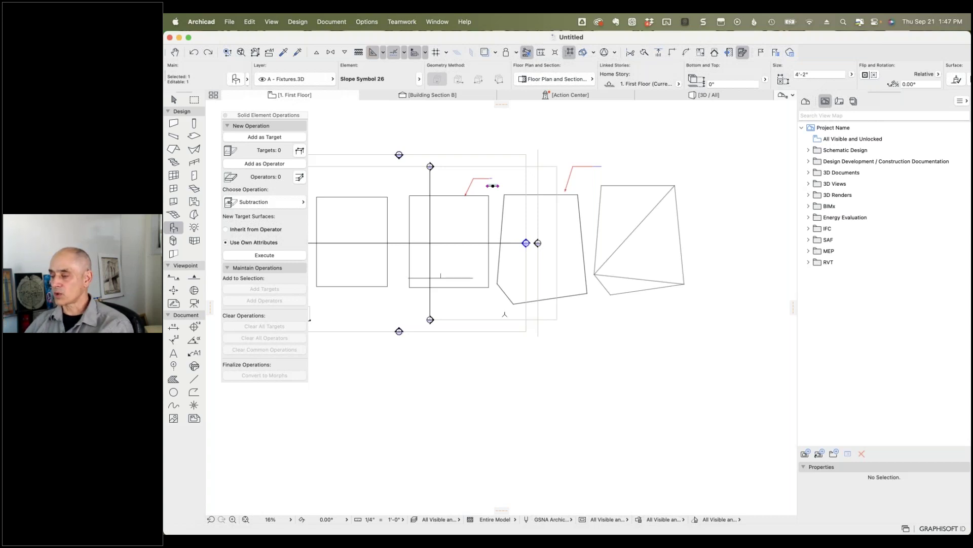
pyautogui.scroll(4, 401, 241)
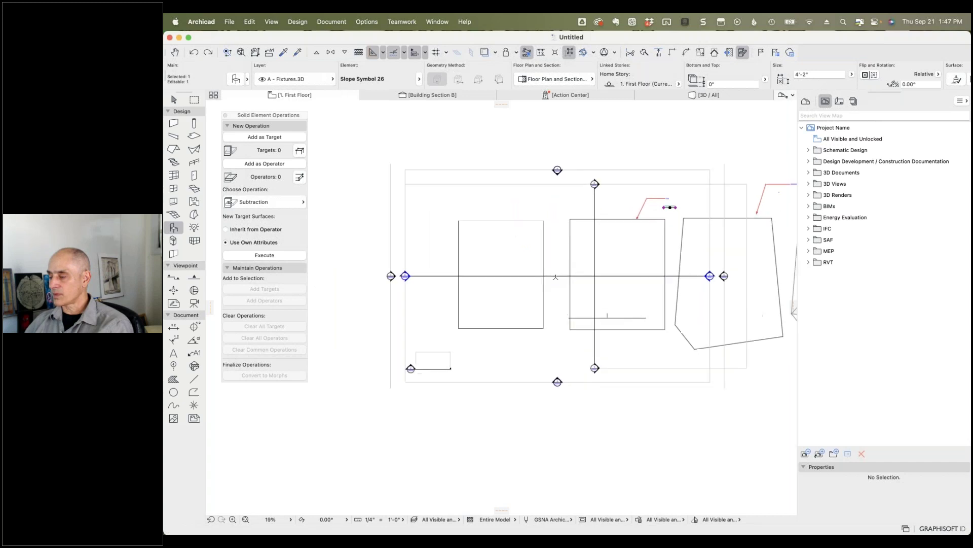
pyautogui.scroll(3, 555, 277)
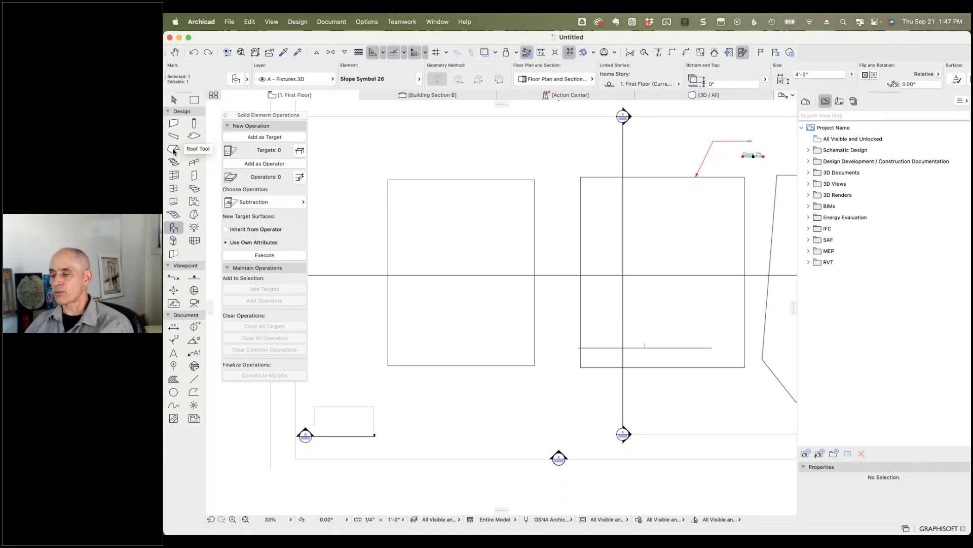
# Step: Drag a copy of the right roof onto the left slab
pyautogui.click(685, 365)
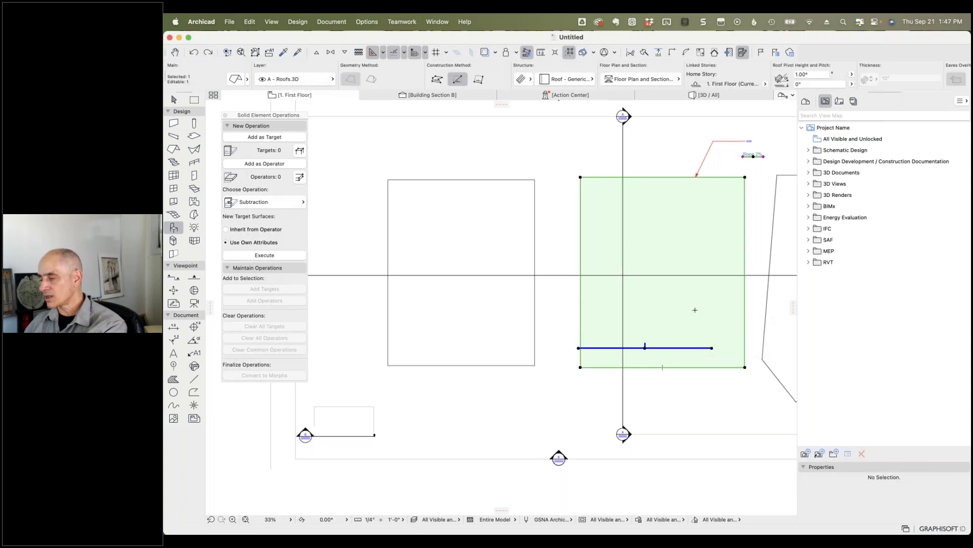
pyautogui.press('super+alt+d')
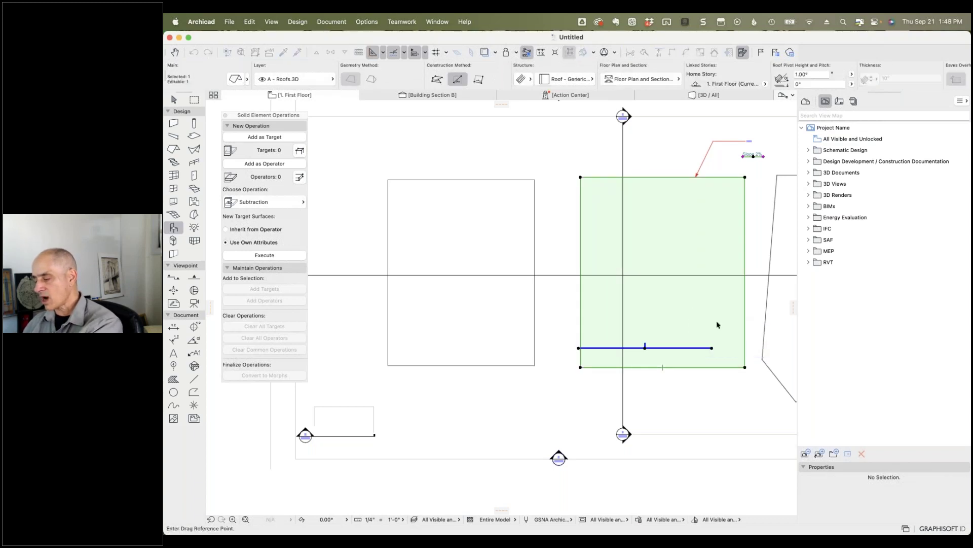
pyautogui.click(580, 367)
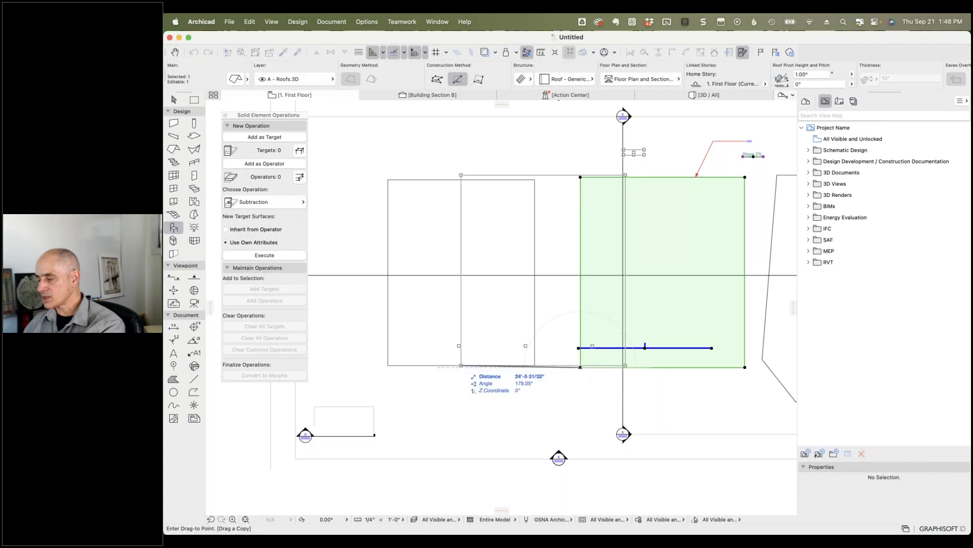
pyautogui.click(388, 365)
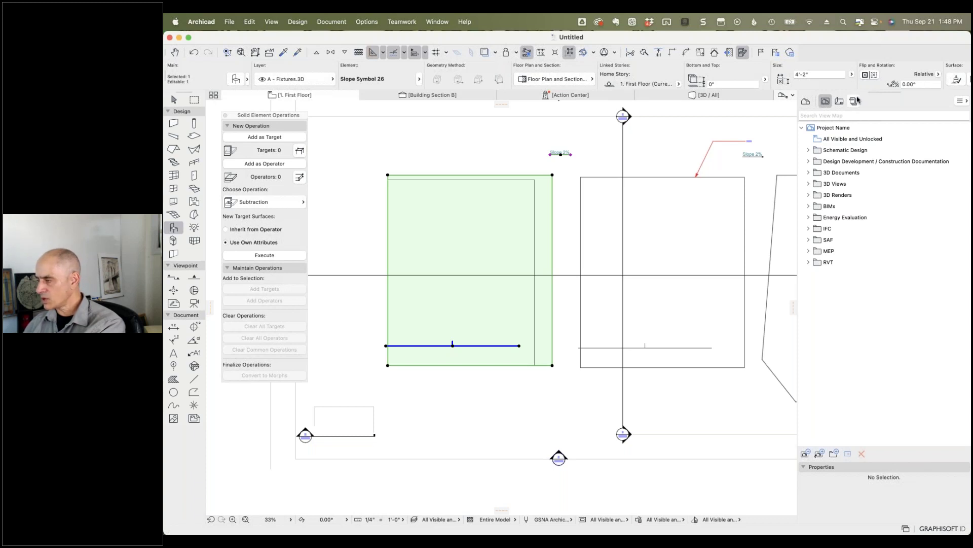
# Step: Change the copied roof's pitch from 1.00° to 3.00°
pyautogui.hscroll(5, 922, 86)
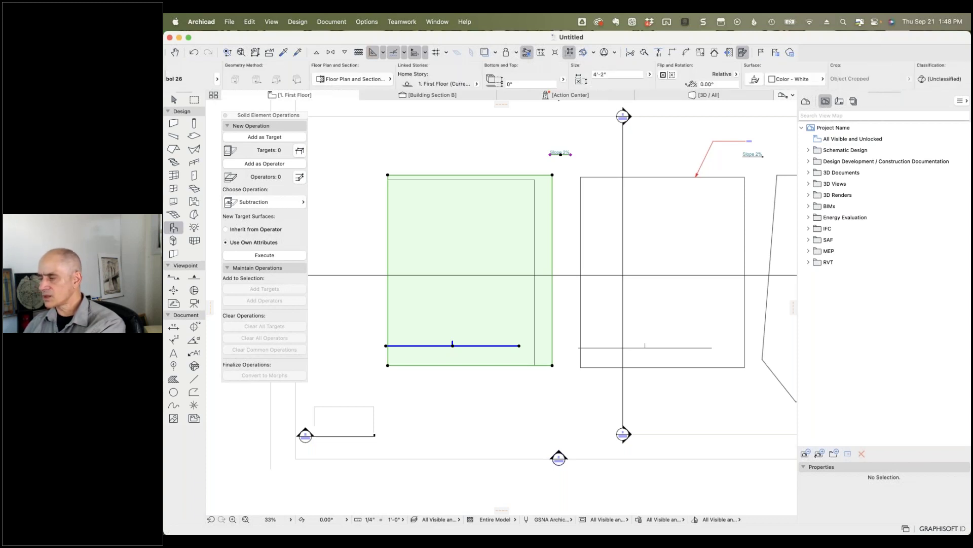
pyautogui.press('Escape')
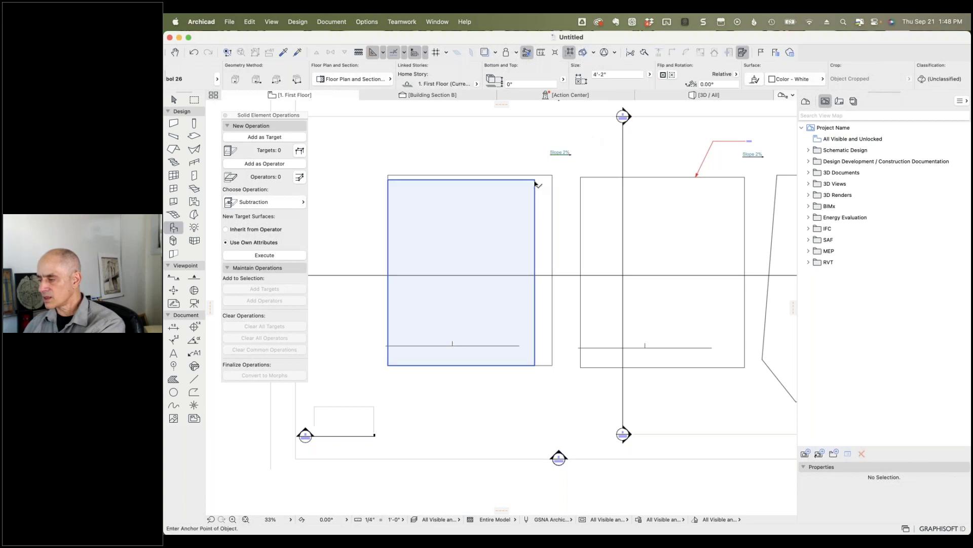
pyautogui.click(553, 177)
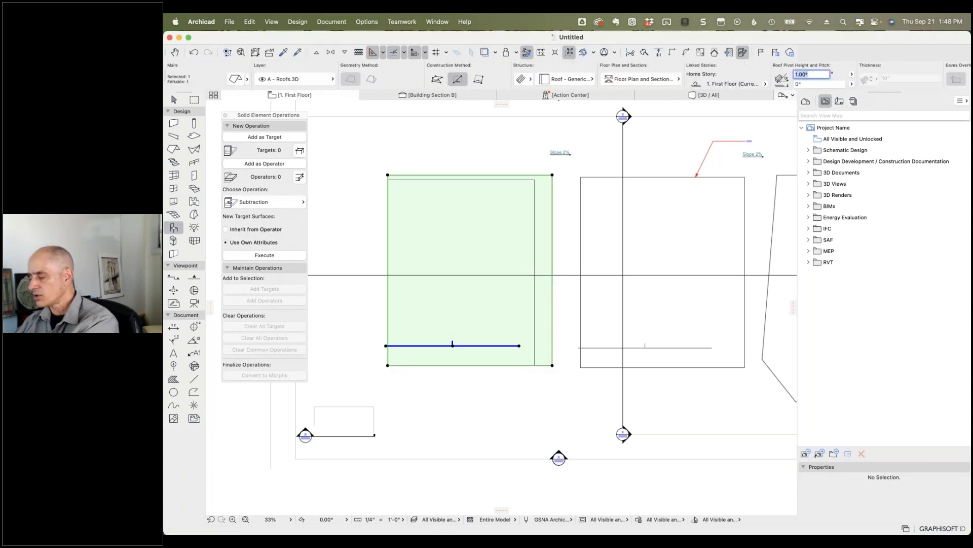
pyautogui.write('3.00')
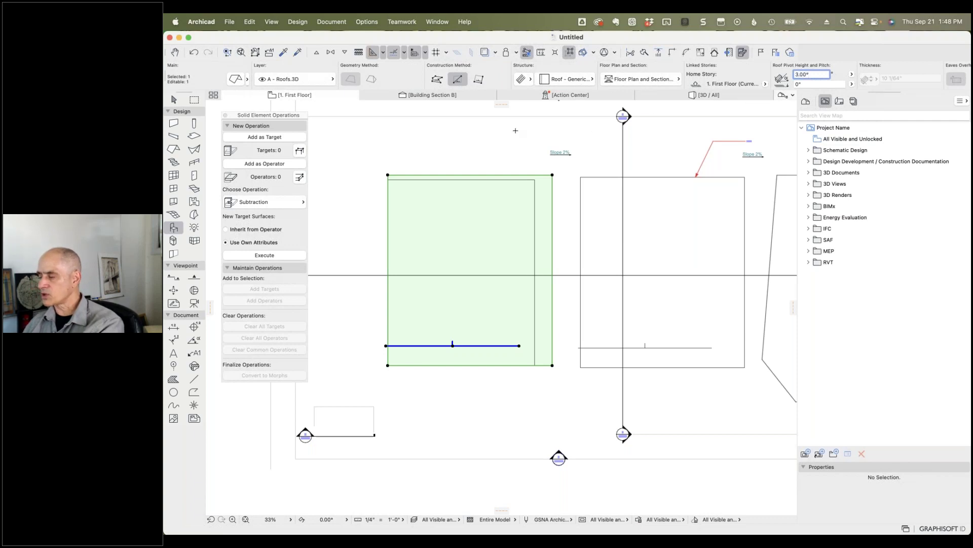
pyautogui.click(515, 130)
# Step: Marquee the left roof and slab and show the marquee area in 3D
pyautogui.click(194, 99)
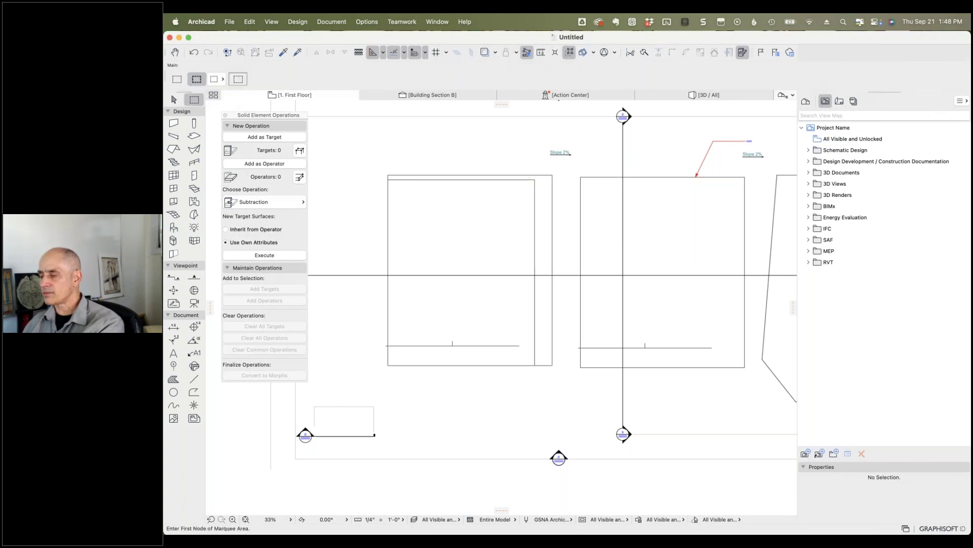
pyautogui.click(367, 159)
pyautogui.click(565, 383)
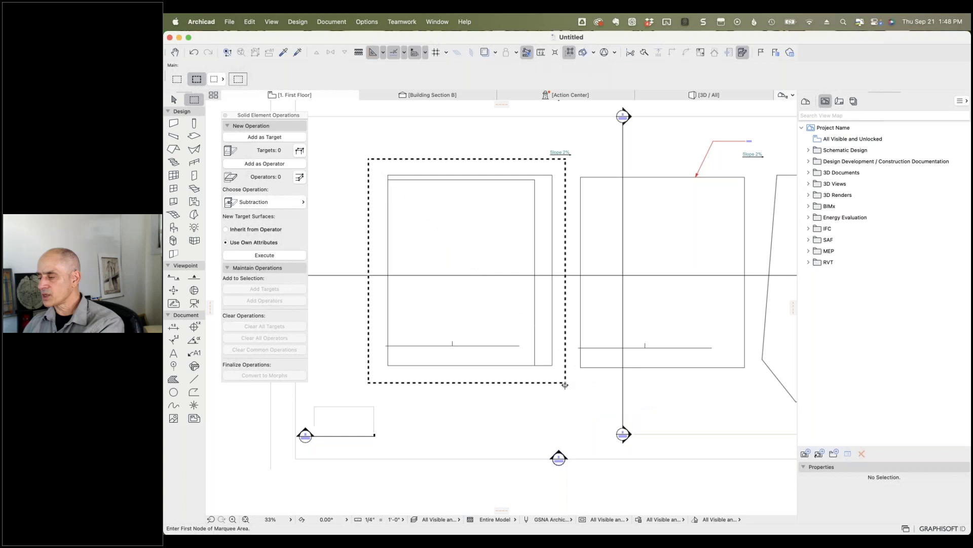
pyautogui.rightClick(480, 135)
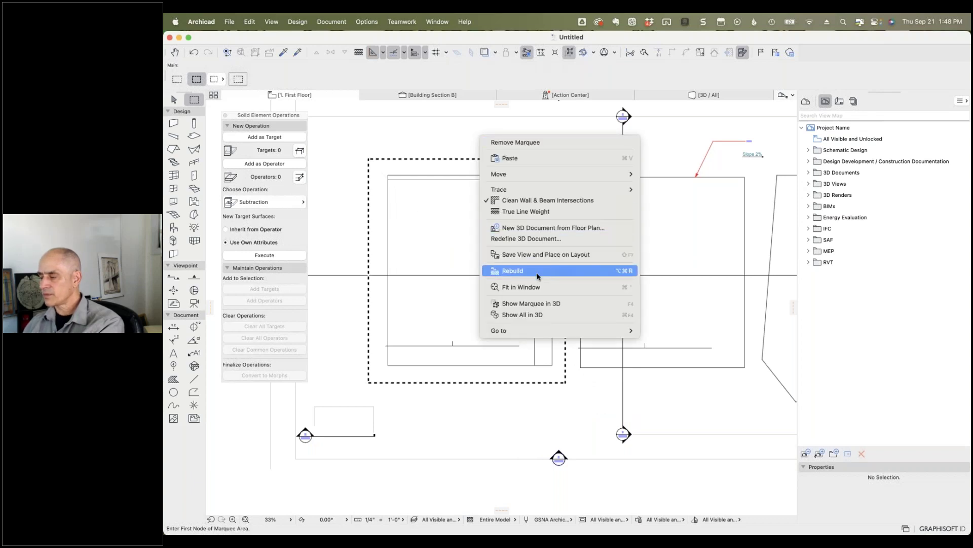
pyautogui.click(535, 303)
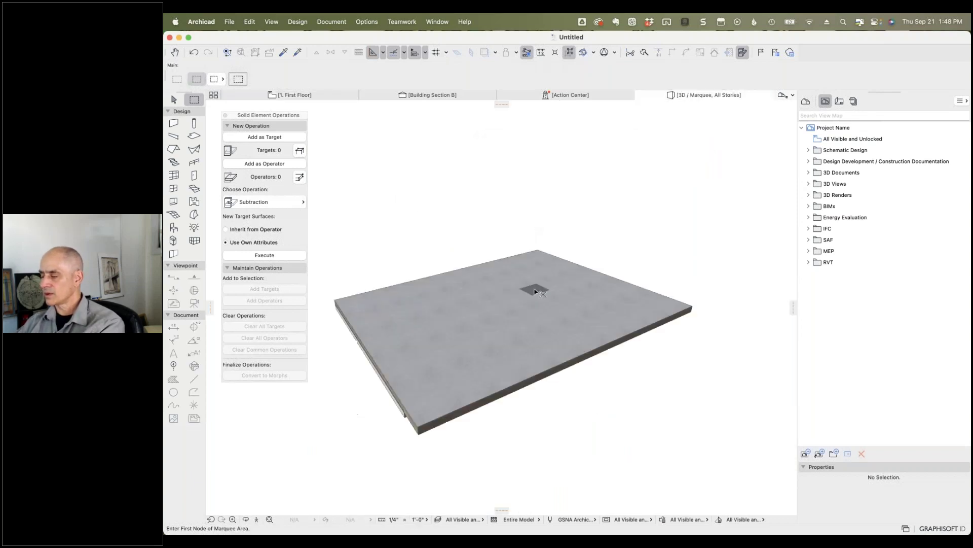
# Step: Select the slab and orbit close to its edge, cancelling a corner-node edit
pyautogui.keyDown('shift'); pyautogui.moveTo(565, 416); pyautogui.dragTo(541, 352, button='middle'); pyautogui.keyUp('shift')
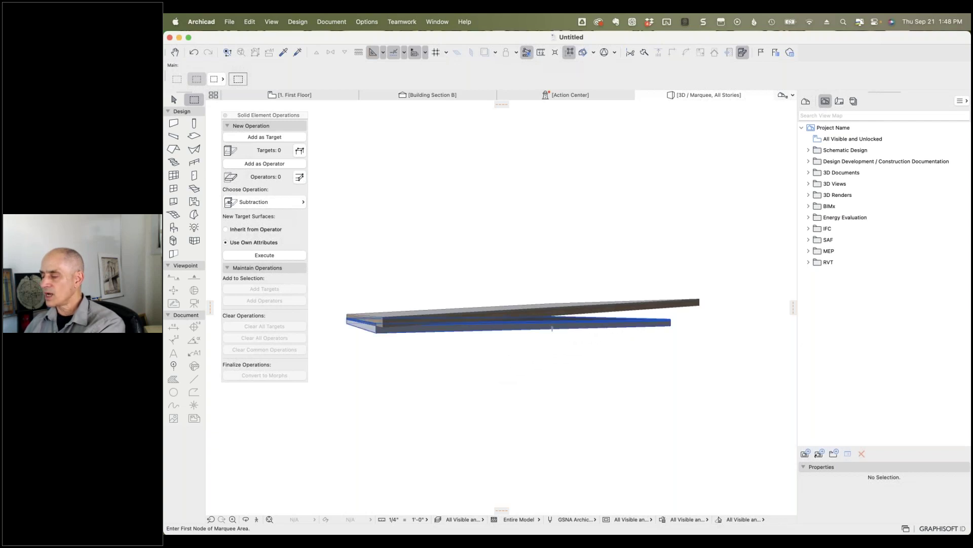
pyautogui.click(366, 315)
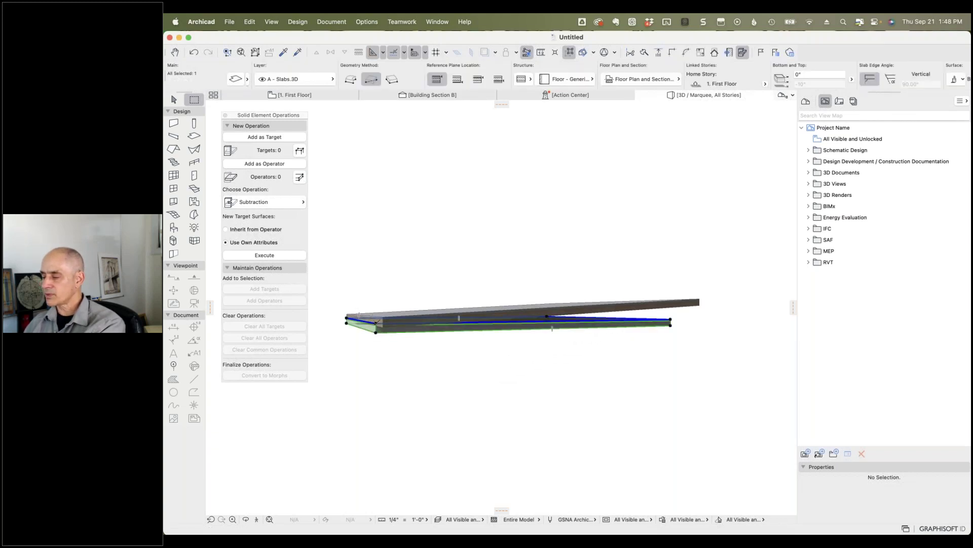
pyautogui.click(378, 321)
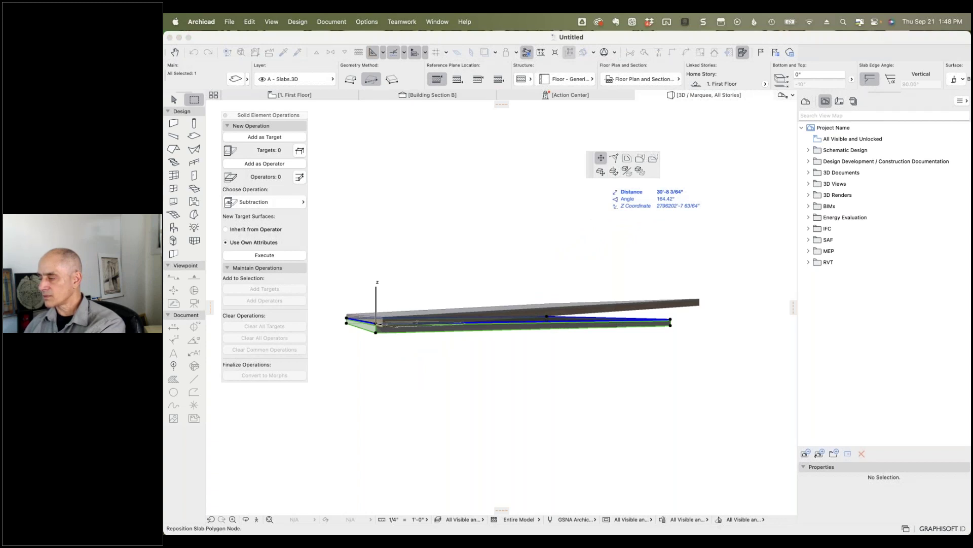
pyautogui.press('Escape')
pyautogui.keyDown('shift'); pyautogui.moveTo(363, 305); pyautogui.dragTo(471, 398, button='middle'); pyautogui.keyUp('shift')
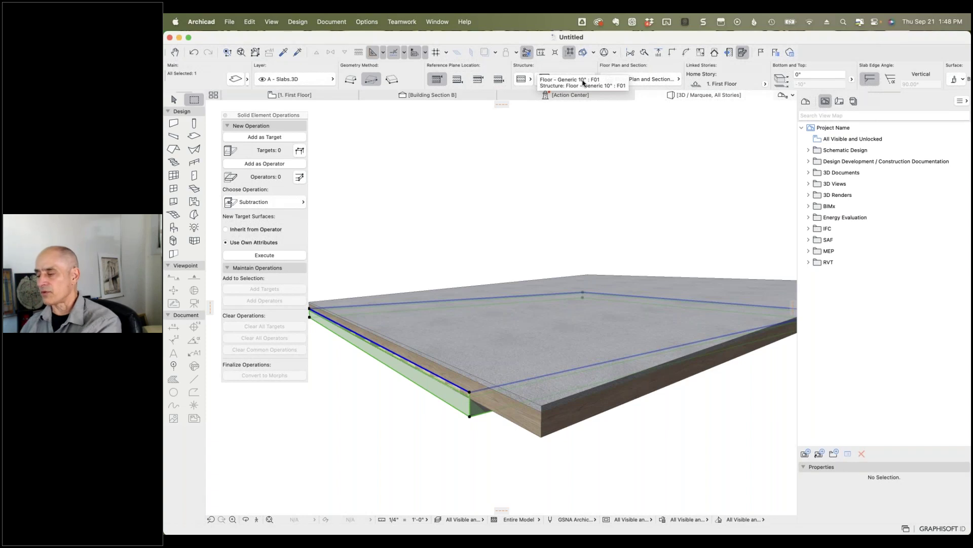
# Step: Set the slab's structure to the Concrete - Structural building material
pyautogui.click(572, 79)
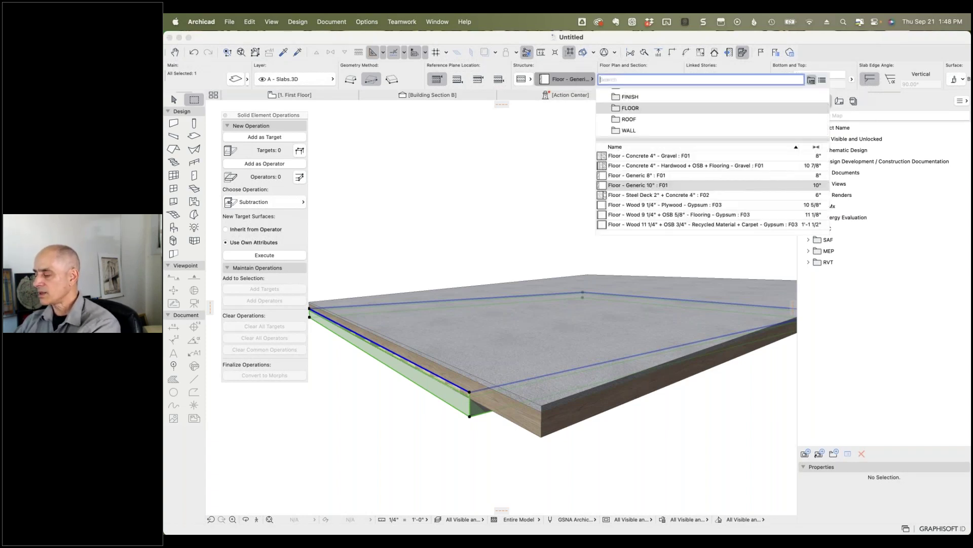
pyautogui.write('concrete')
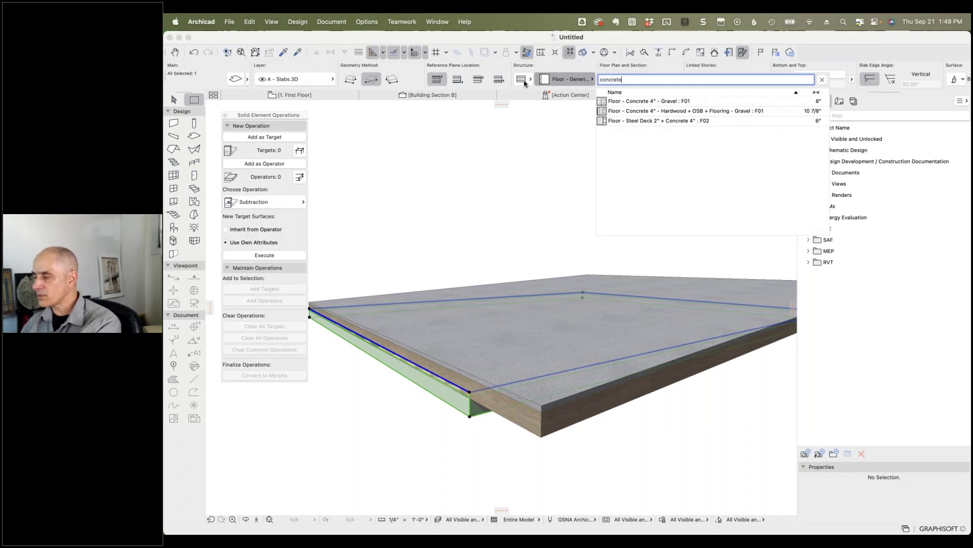
pyautogui.click(525, 83)
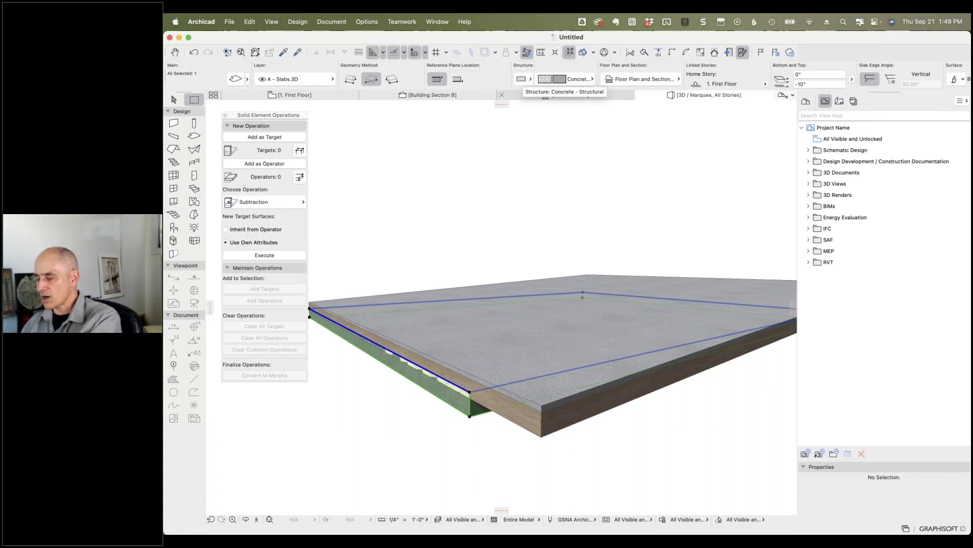
# Step: Adjust the slab's thickness using Offset/Thickness from its front corner
pyautogui.click(470, 392)
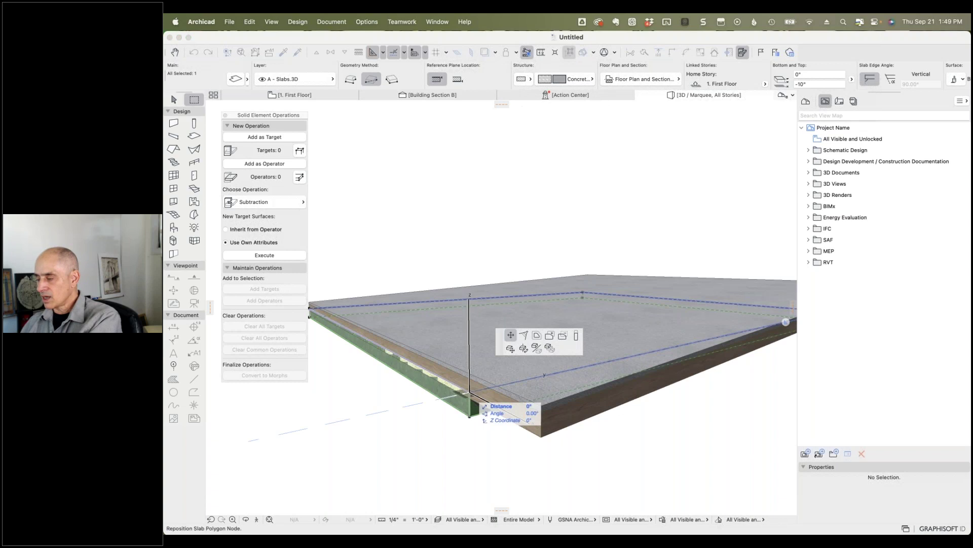
pyautogui.click(666, 158)
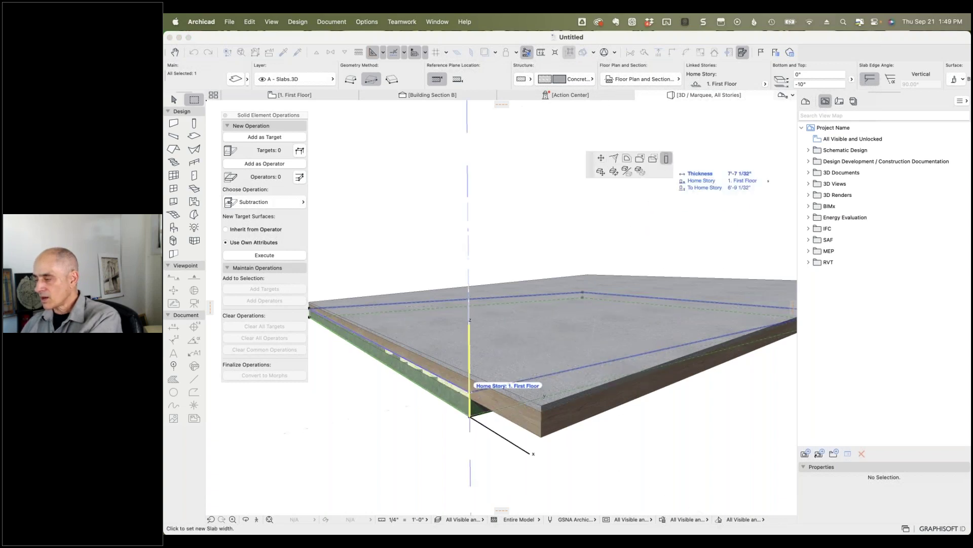
pyautogui.click(544, 402)
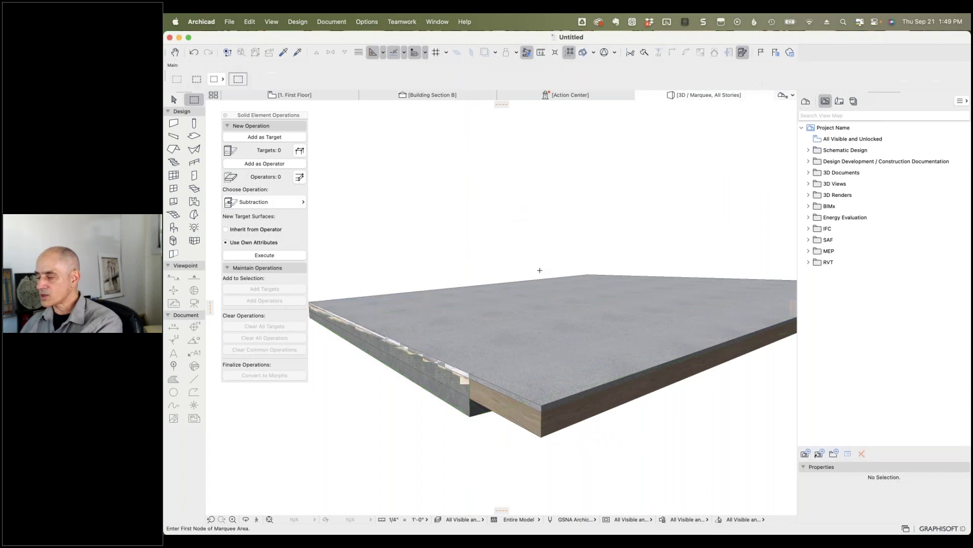
# Step: Select the roof and pull one of its corners inward to reshape it
pyautogui.keyDown('shift'); pyautogui.moveTo(632, 467); pyautogui.dragTo(579, 454, button='middle'); pyautogui.keyUp('shift')
pyautogui.keyDown('shift'); pyautogui.moveTo(702, 296); pyautogui.dragTo(747, 378, button='middle'); pyautogui.keyUp('shift')
pyautogui.click(747, 378)
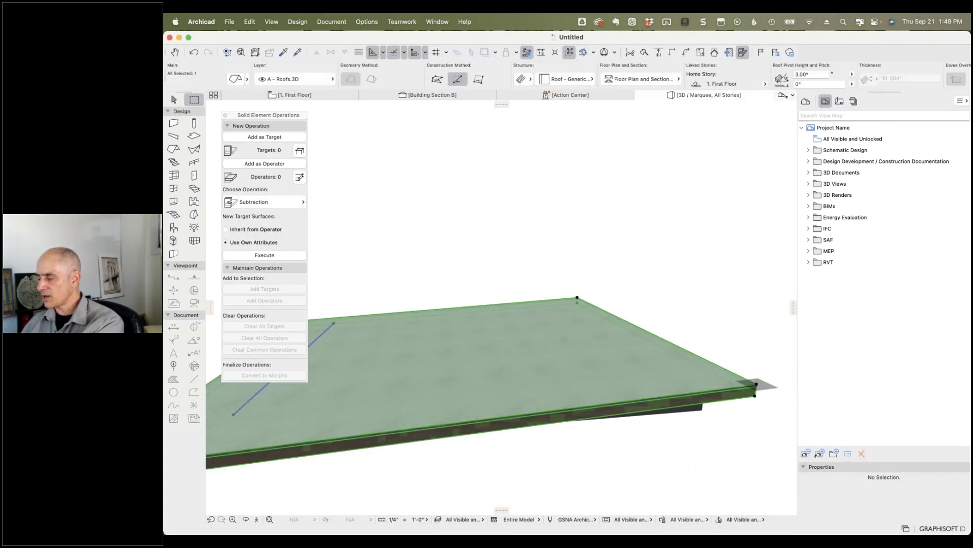
pyautogui.click(755, 385)
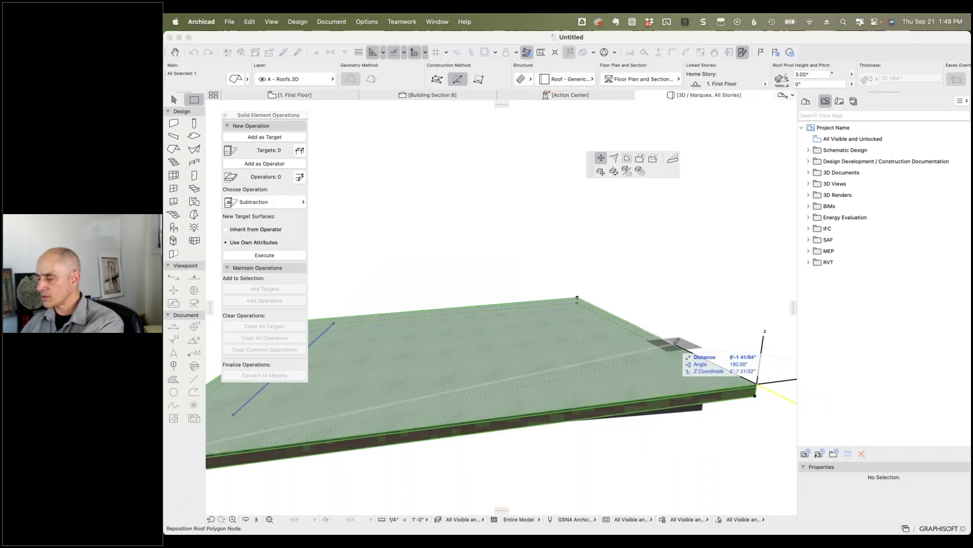
pyautogui.click(714, 369)
# Step: Deselect the roof and open Solid Element Operations from the Design menu
pyautogui.keyDown('shift'); pyautogui.moveTo(652, 452); pyautogui.dragTo(764, 404, button='middle'); pyautogui.keyUp('shift')
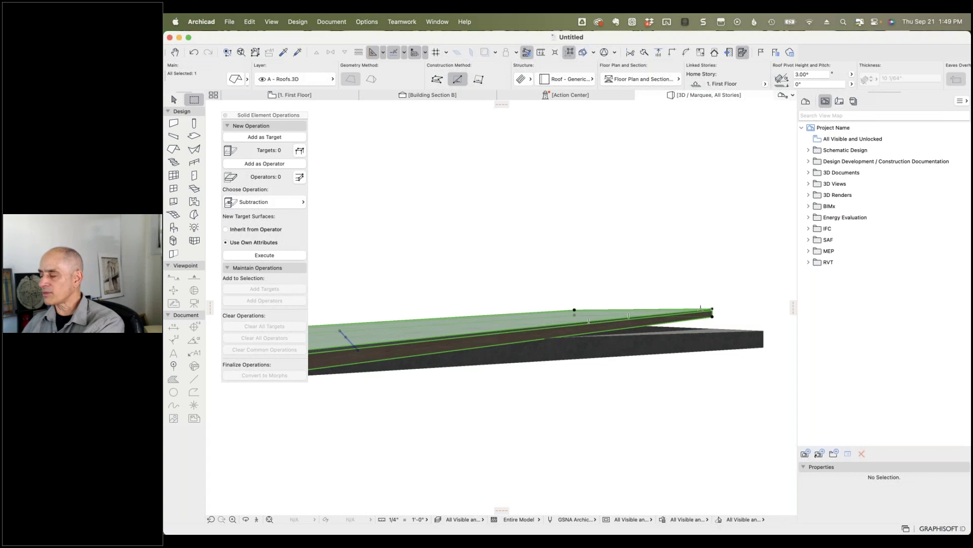
pyautogui.press('Escape')
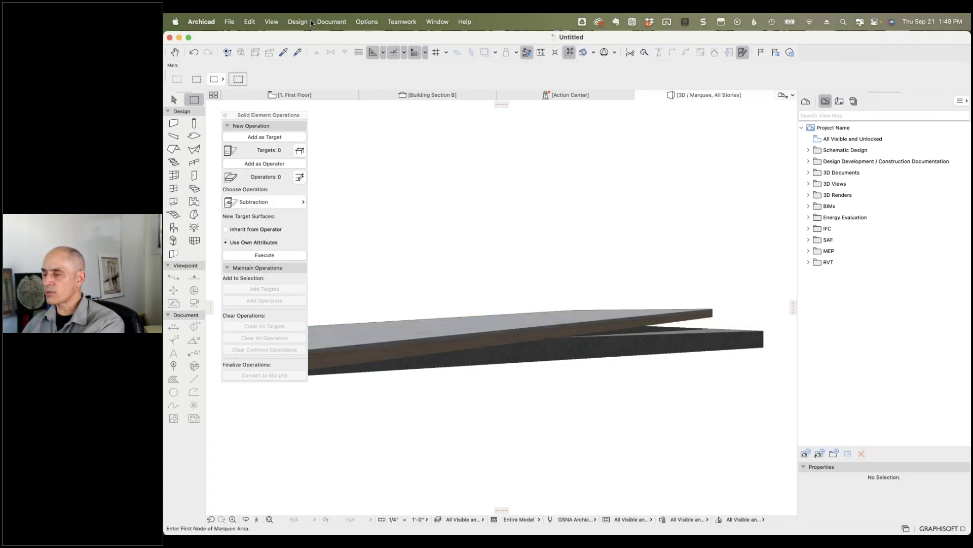
pyautogui.click(299, 22)
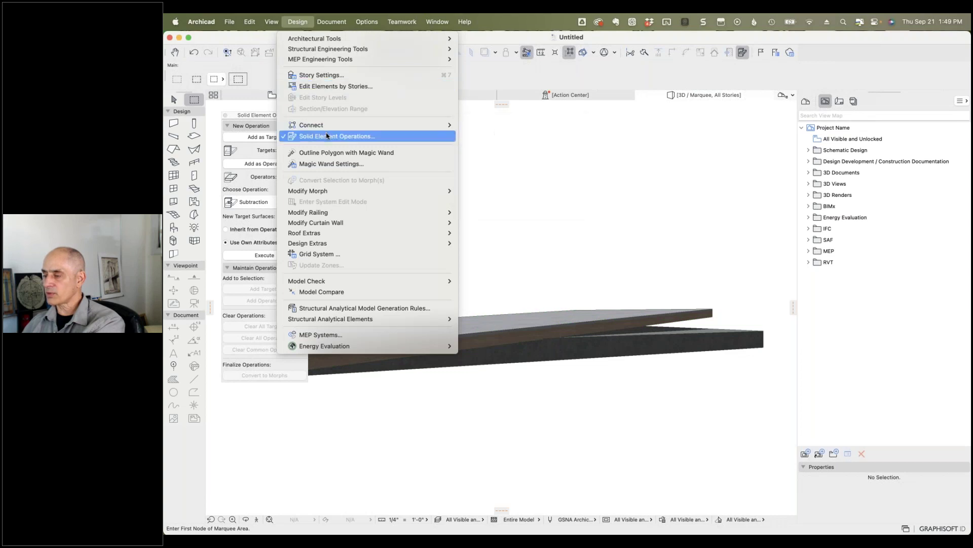
# Step: Merge the slab (target) and roof (operator) with an Addition solid element operation
pyautogui.click(252, 171)
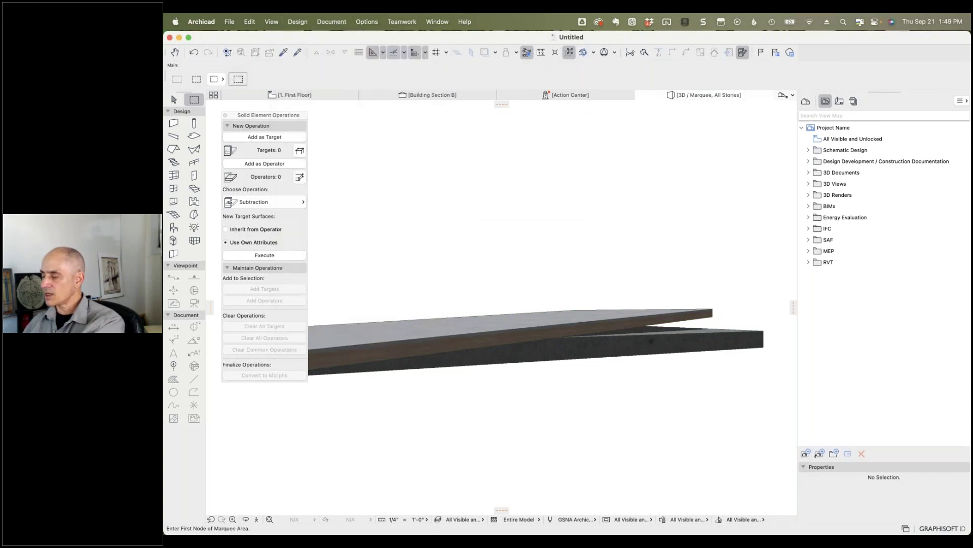
pyautogui.click(651, 335)
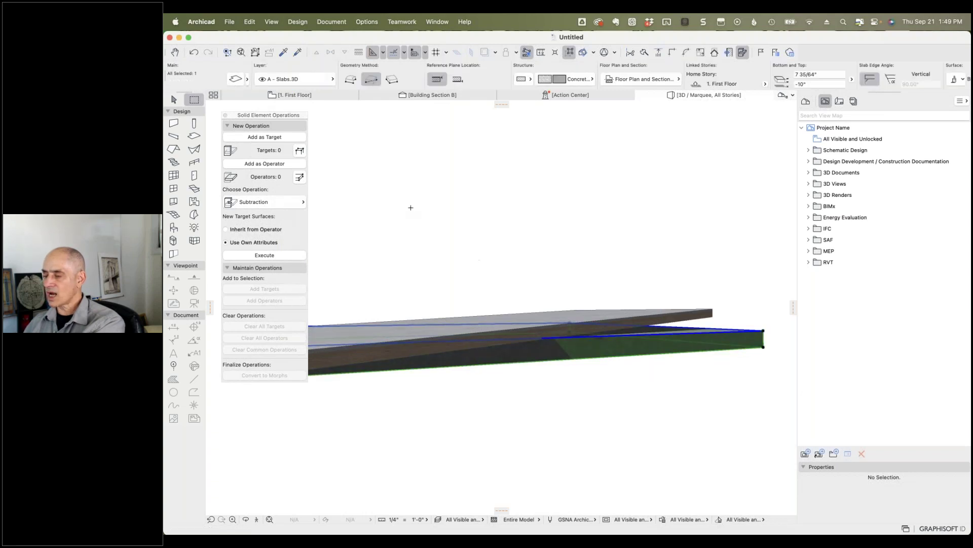
pyautogui.click(276, 137)
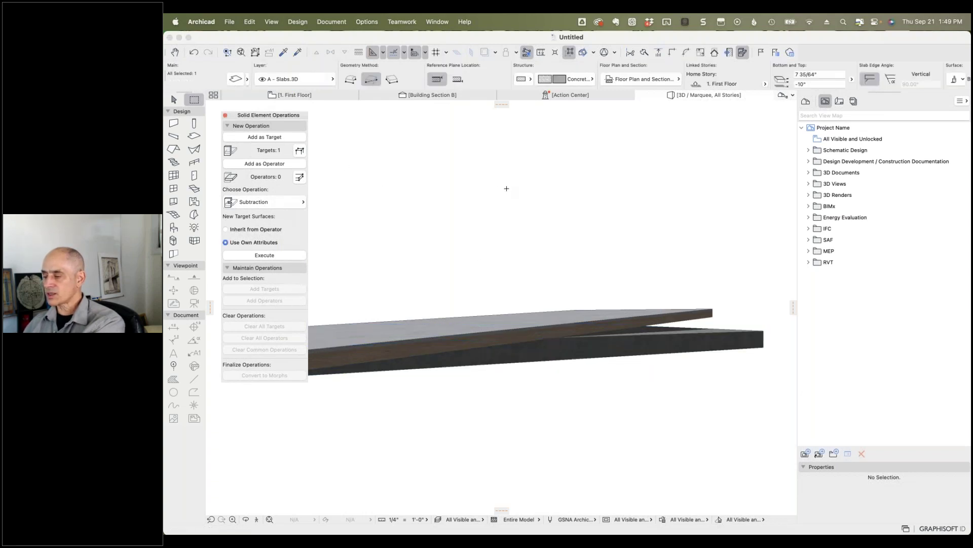
pyautogui.click(711, 311)
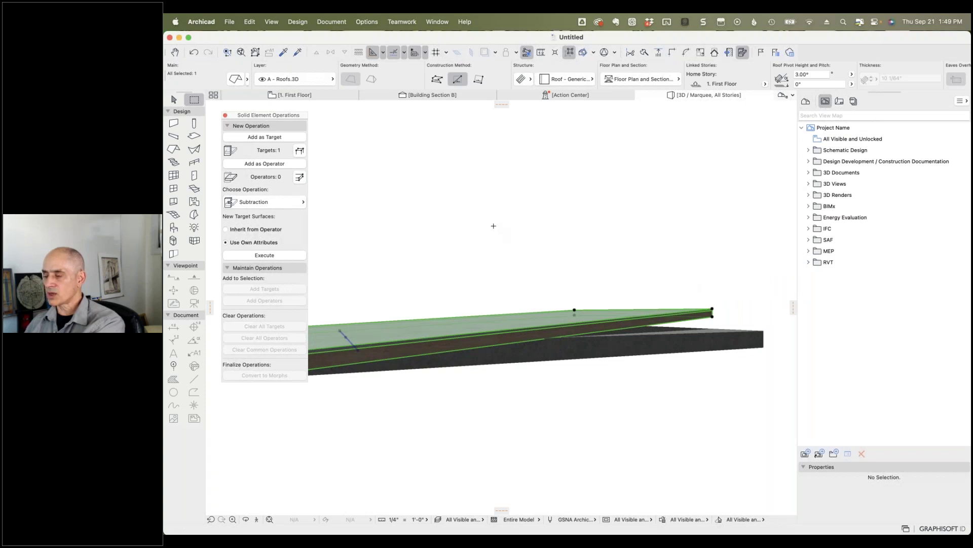
pyautogui.click(269, 163)
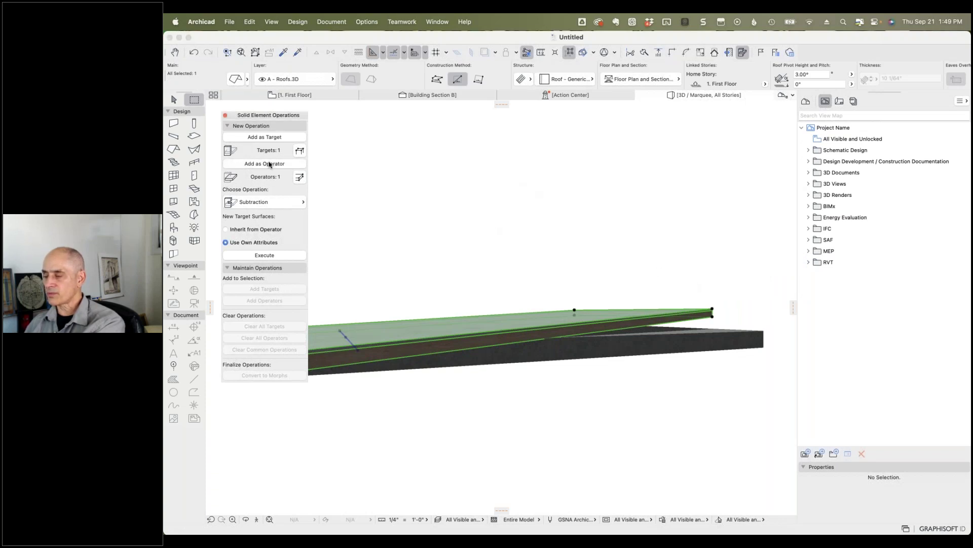
pyautogui.click(275, 203)
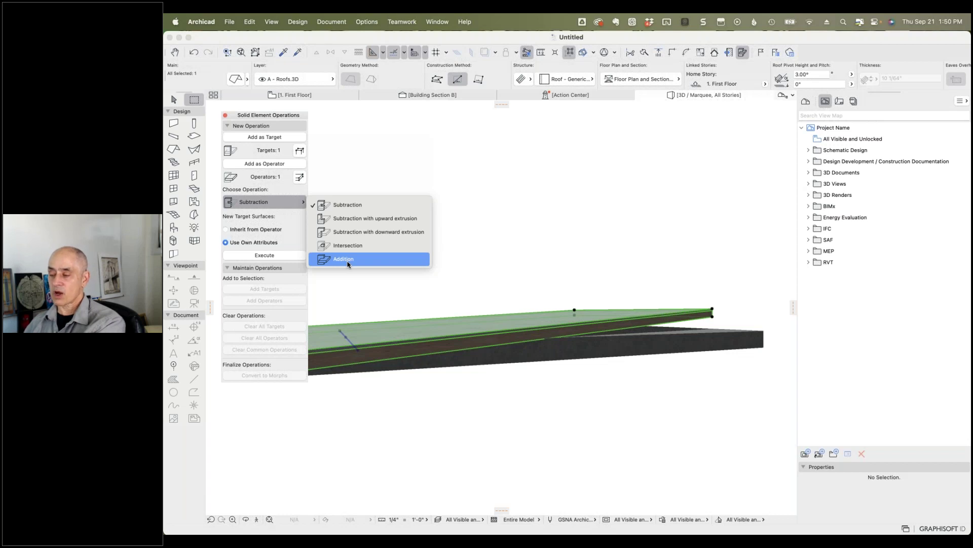
pyautogui.click(348, 264)
pyautogui.click(272, 255)
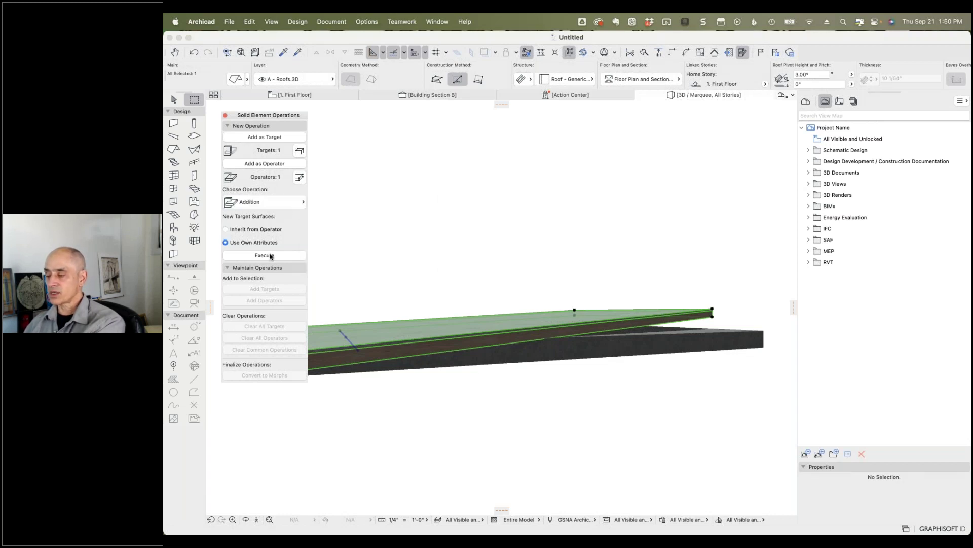
# Step: Inspect the merged result by selecting the slab and cycling to the roof
pyautogui.click(527, 225)
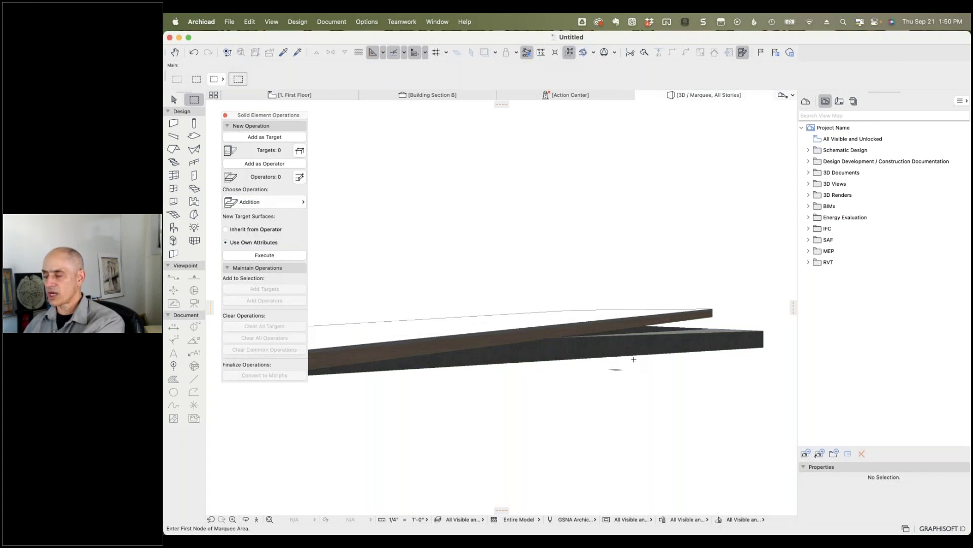
pyautogui.click(679, 314)
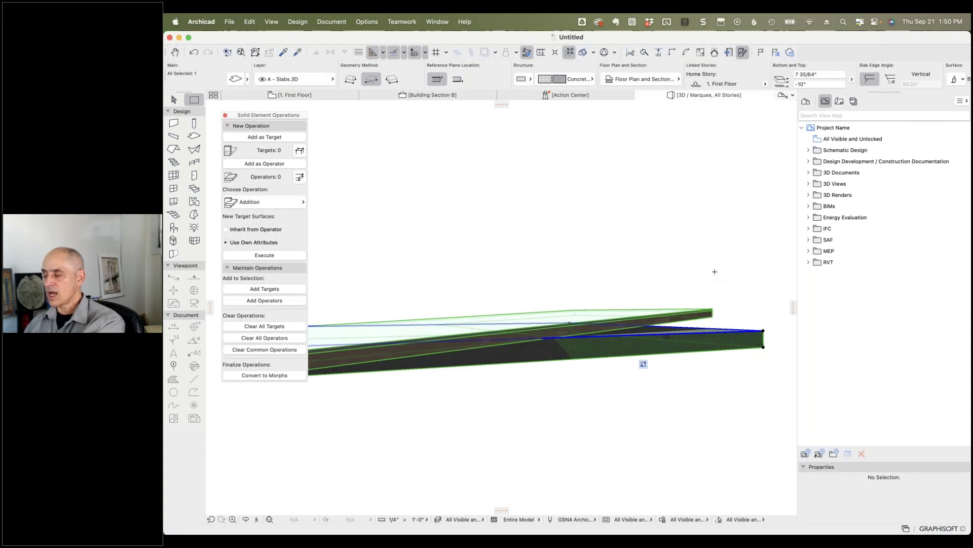
pyautogui.press('Escape')
pyautogui.keyDown('shift'); pyautogui.click(715, 318); pyautogui.keyUp('shift')
pyautogui.press('Escape')
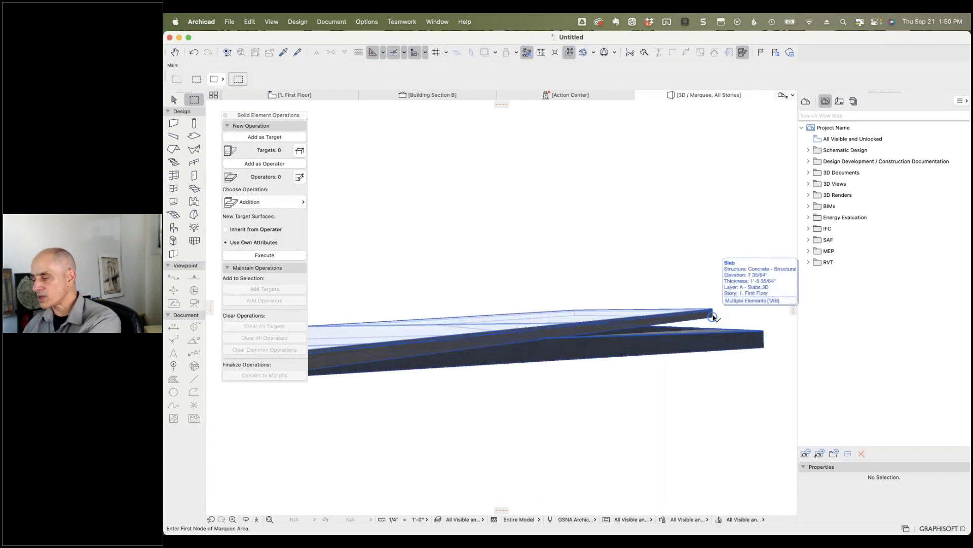
pyautogui.press('Tab')
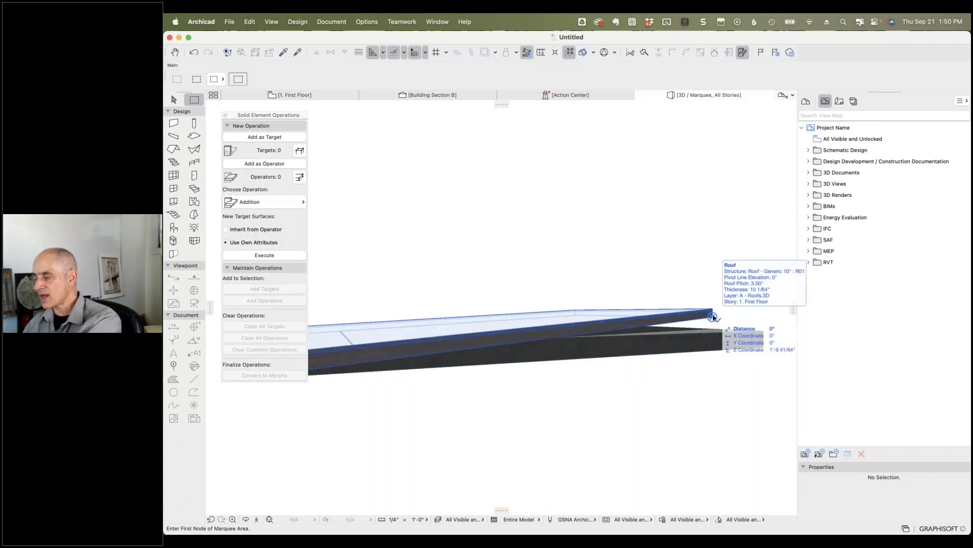
pyautogui.click(713, 317)
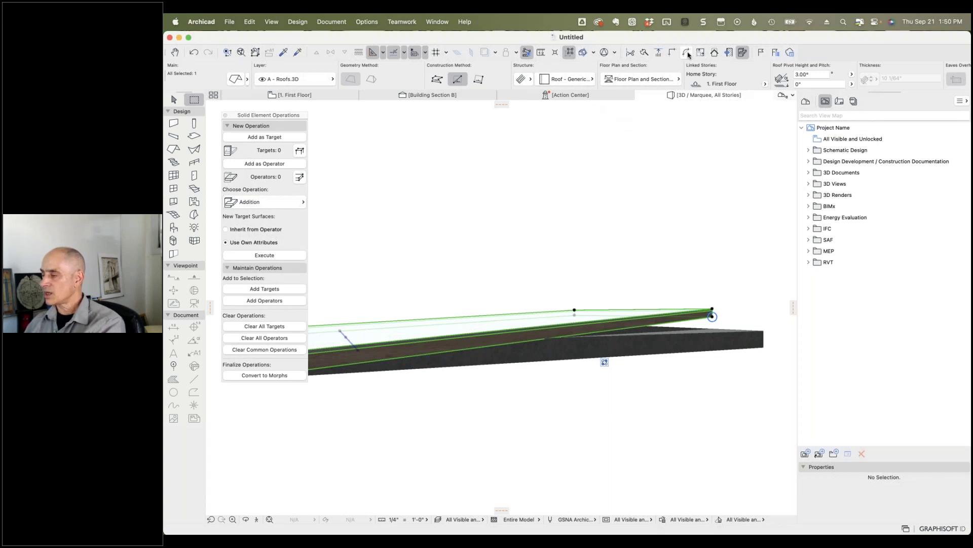
# Step: Open the Quick Layers palette from the palettes list
pyautogui.click(436, 23)
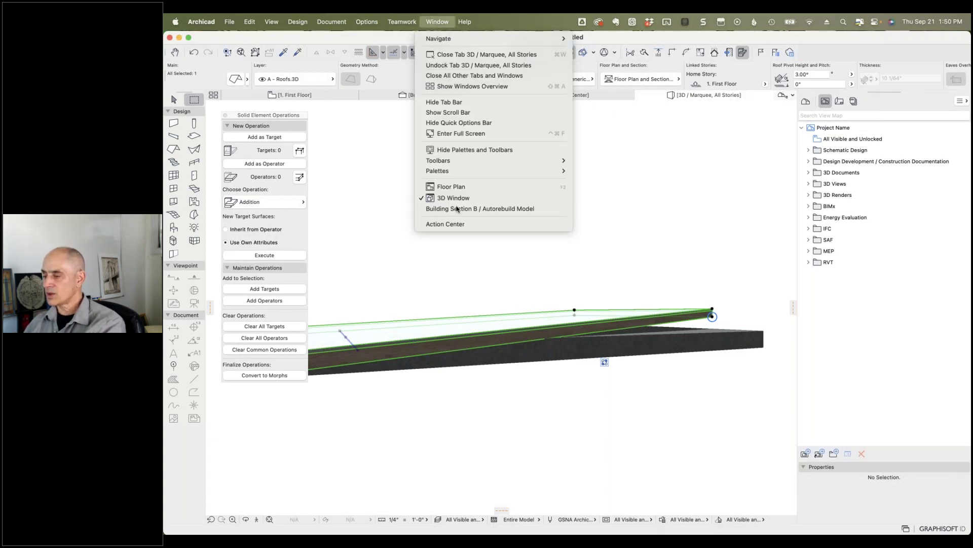
pyautogui.moveTo(458, 171)
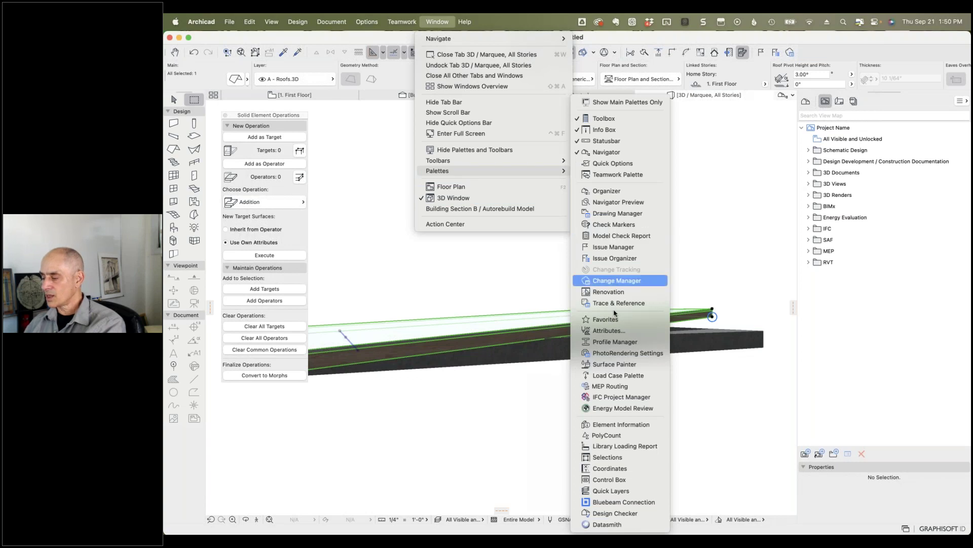
pyautogui.click(622, 492)
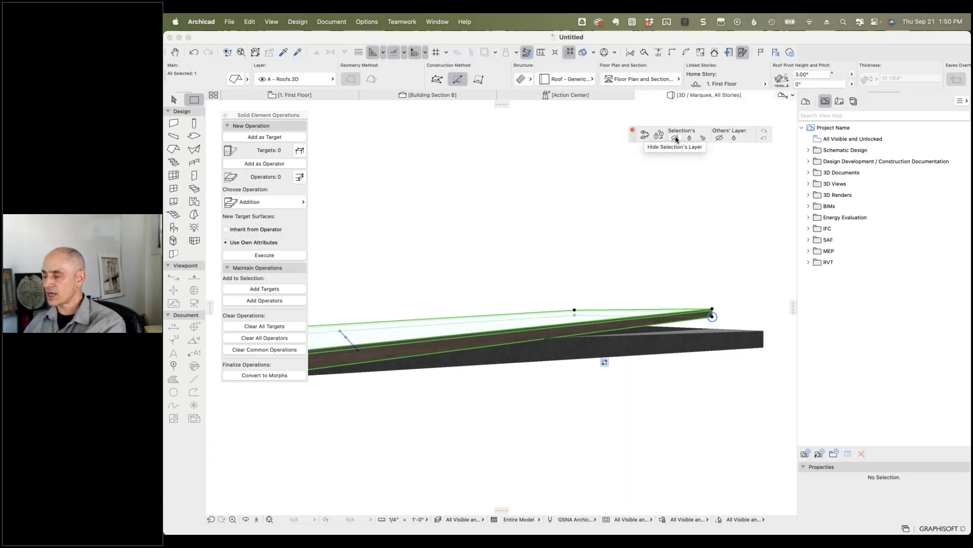
pyautogui.click(676, 138)
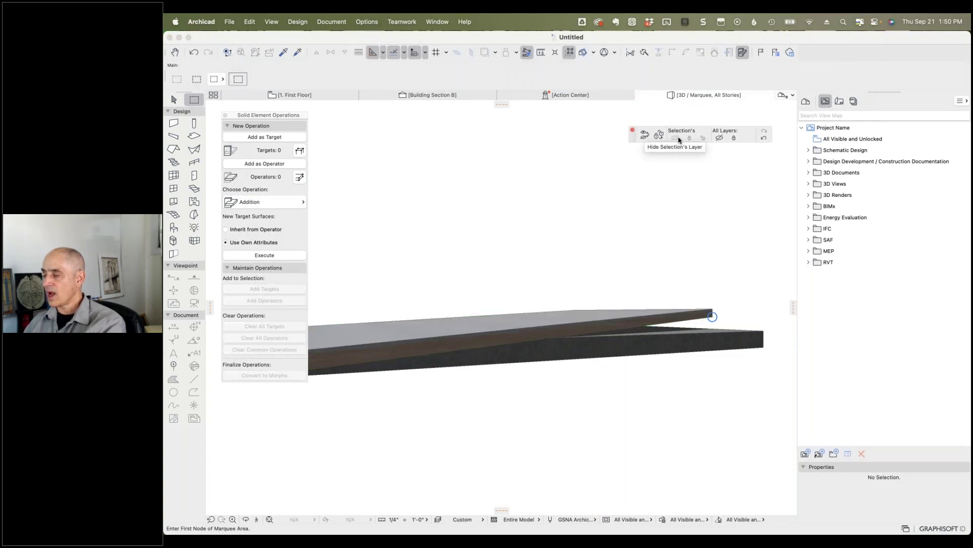
pyautogui.click(764, 139)
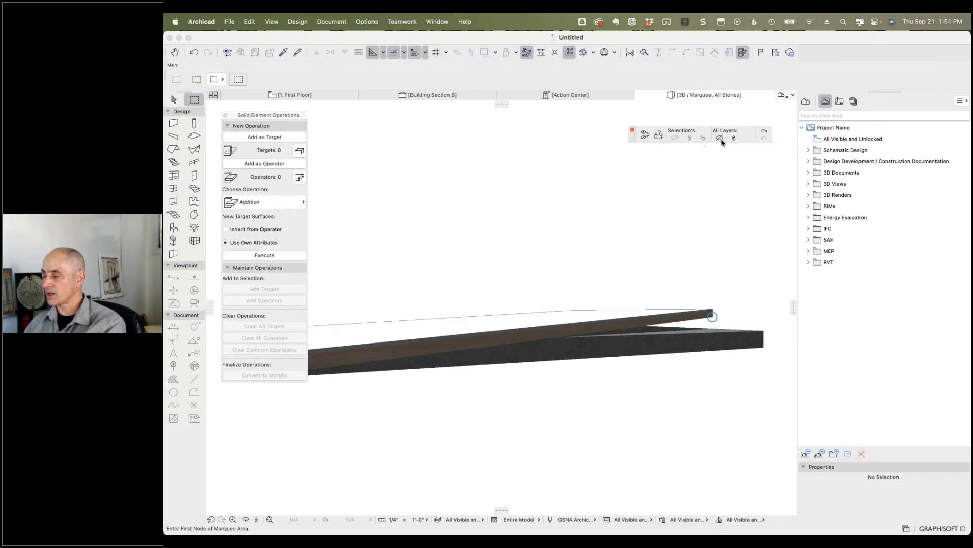
pyautogui.click(764, 131)
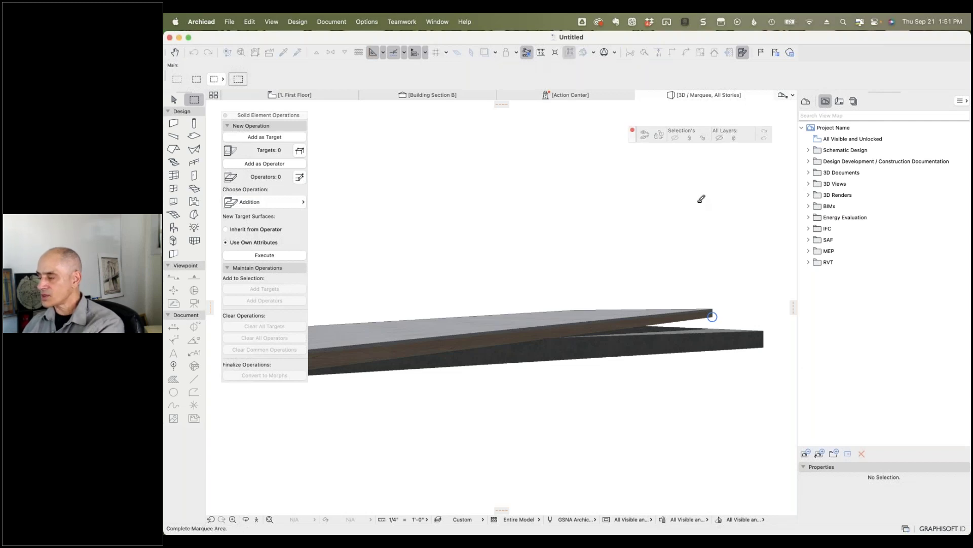
pyautogui.keyDown('shift'); pyautogui.click(593, 336); pyautogui.keyUp('shift')
pyautogui.moveTo(558, 257)
pyautogui.keyDown('shift'); pyautogui.mouseDown(button='middle')
pyautogui.moveTo(649, 245)
pyautogui.moveTo(608, 251)
pyautogui.mouseUp(button='middle'); pyautogui.keyUp('shift')
pyautogui.press('Escape')
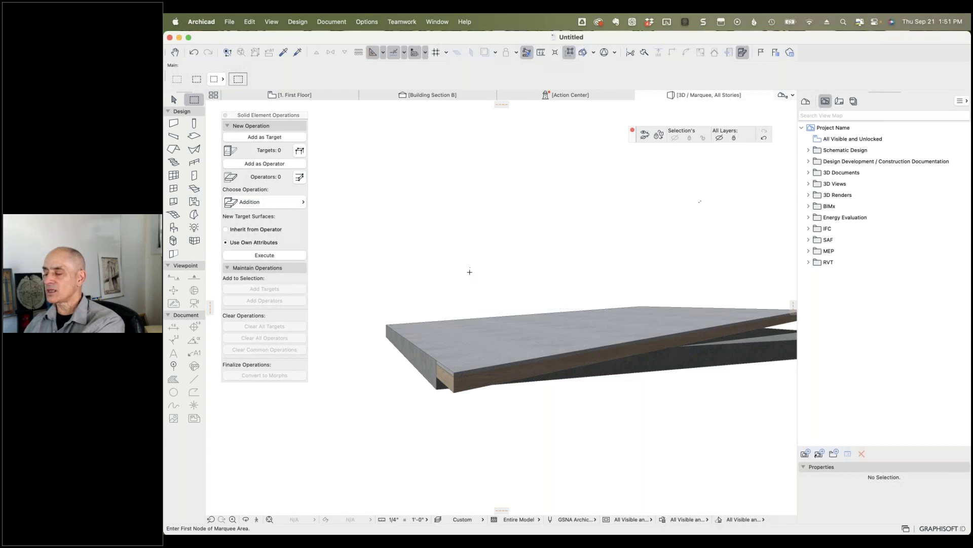
pyautogui.scroll(-3, 534, 289)
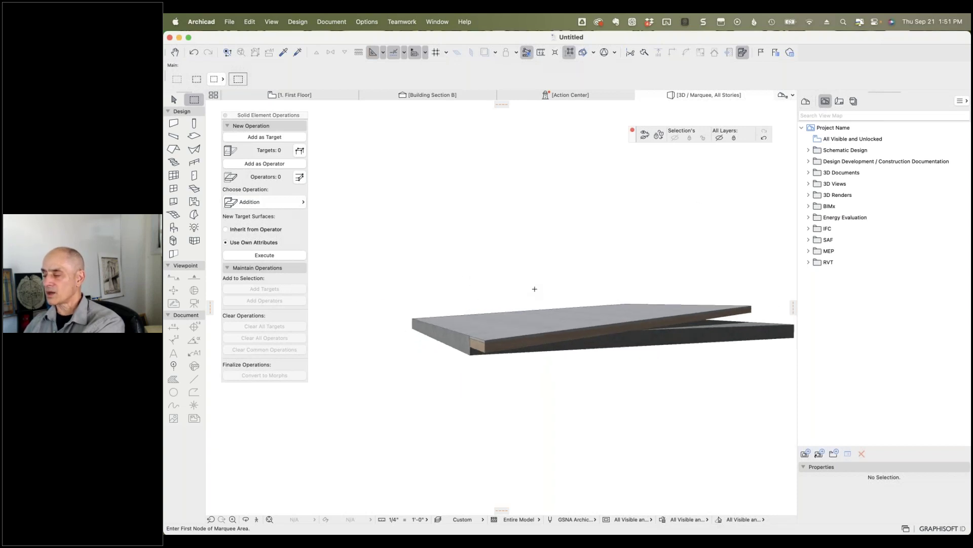
pyautogui.click(763, 140)
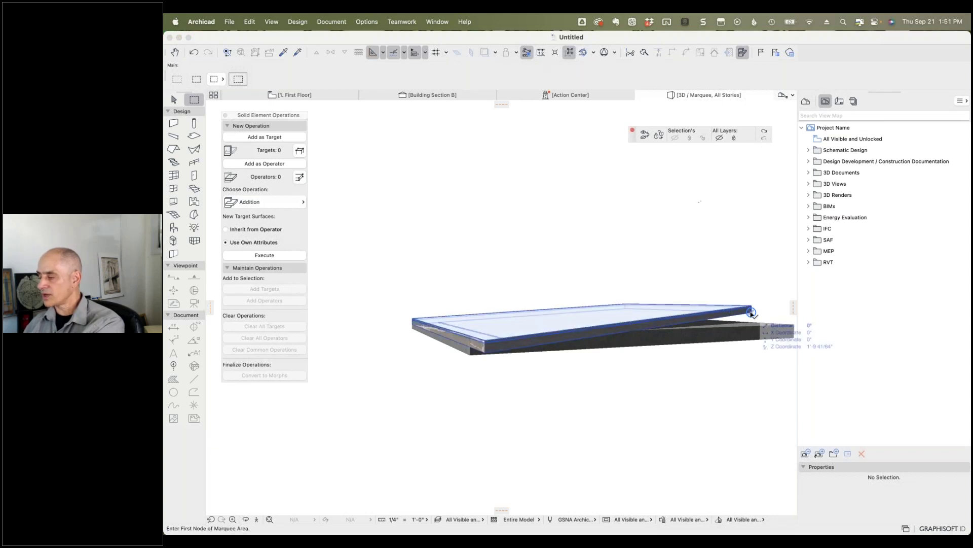
pyautogui.press('Tab')
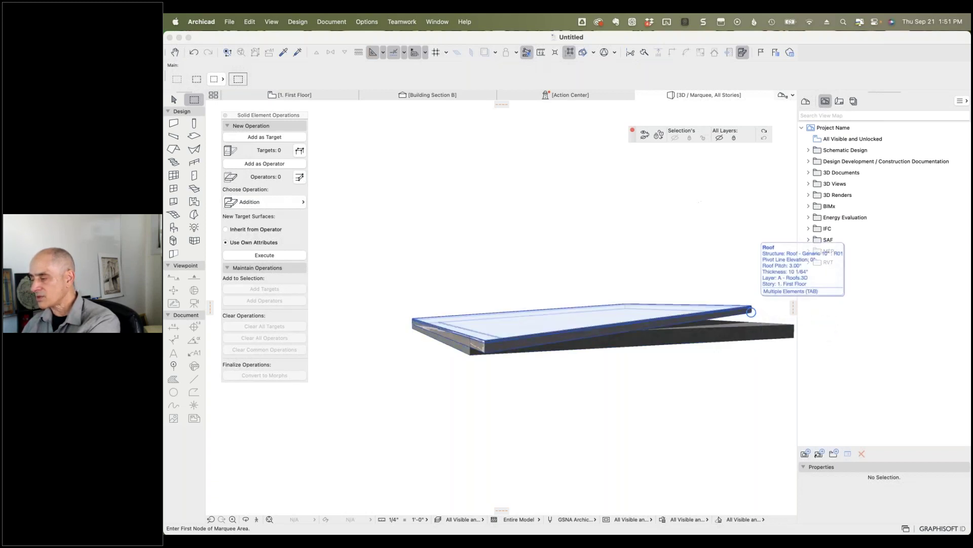
pyautogui.click(750, 312)
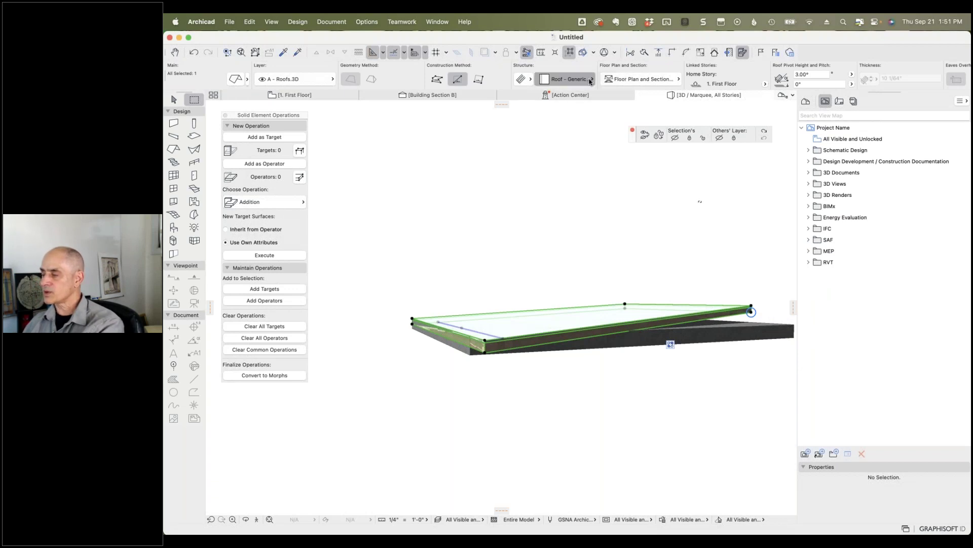
pyautogui.click(591, 80)
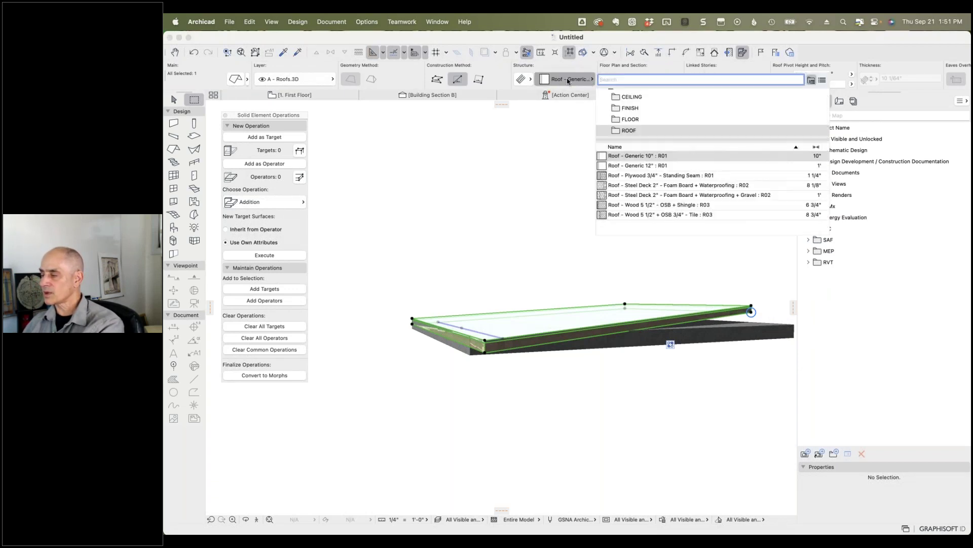
pyautogui.click(568, 80)
pyautogui.click(540, 80)
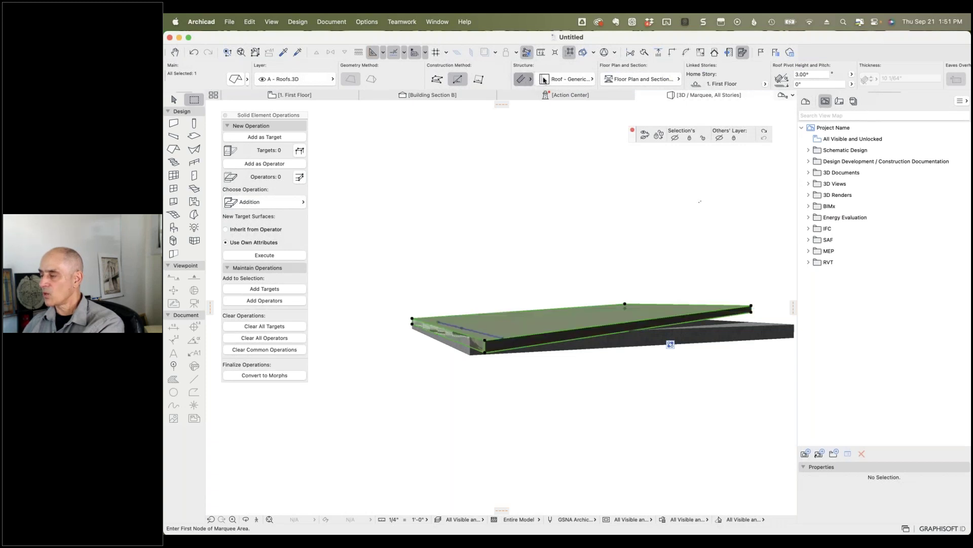
pyautogui.click(568, 79)
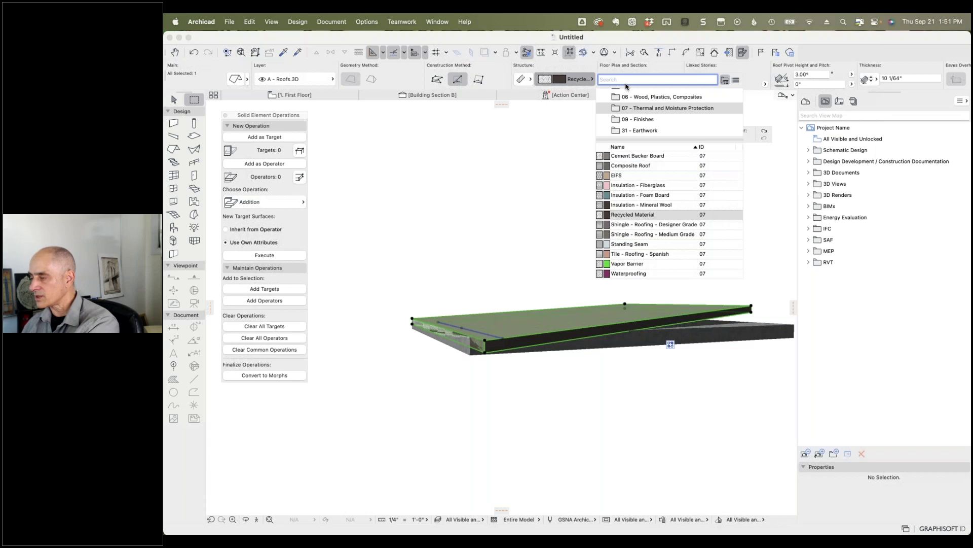
pyautogui.write('concr')
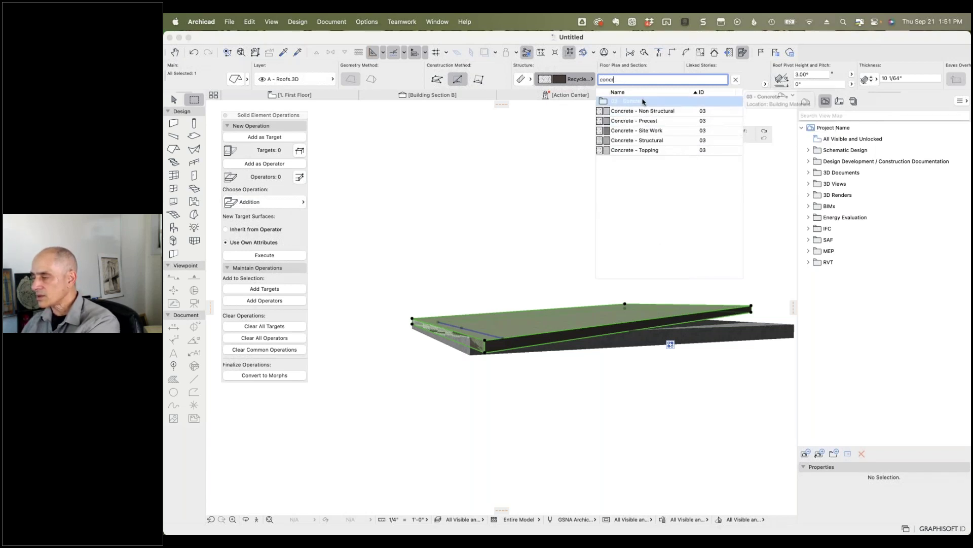
pyautogui.click(736, 79)
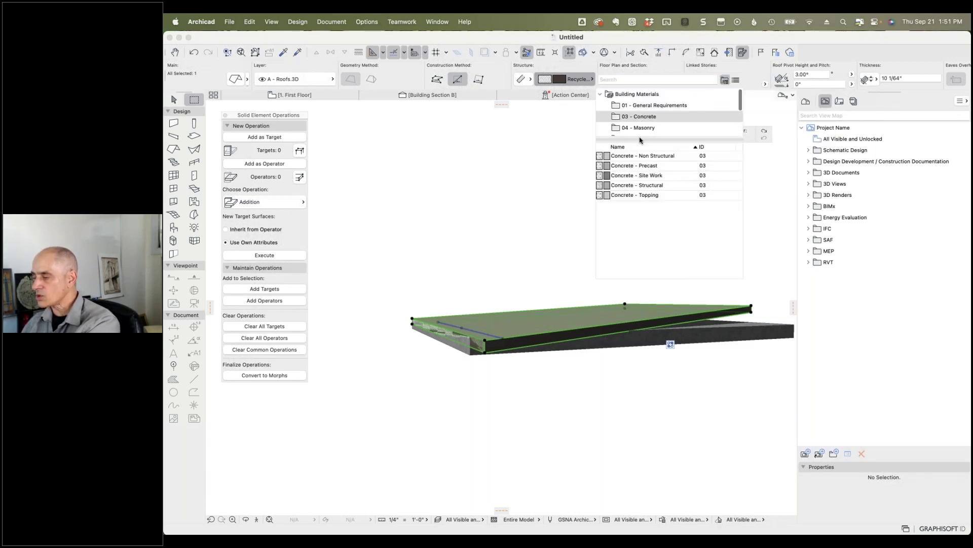
pyautogui.click(505, 208)
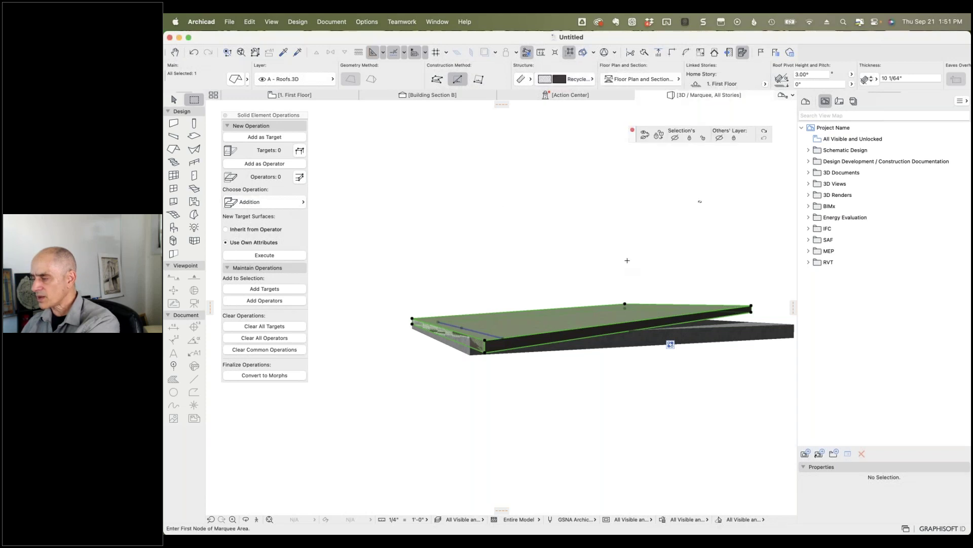
# Step: Confirm the slab's structure is still the concrete building material, then deselect it
pyautogui.click(713, 332)
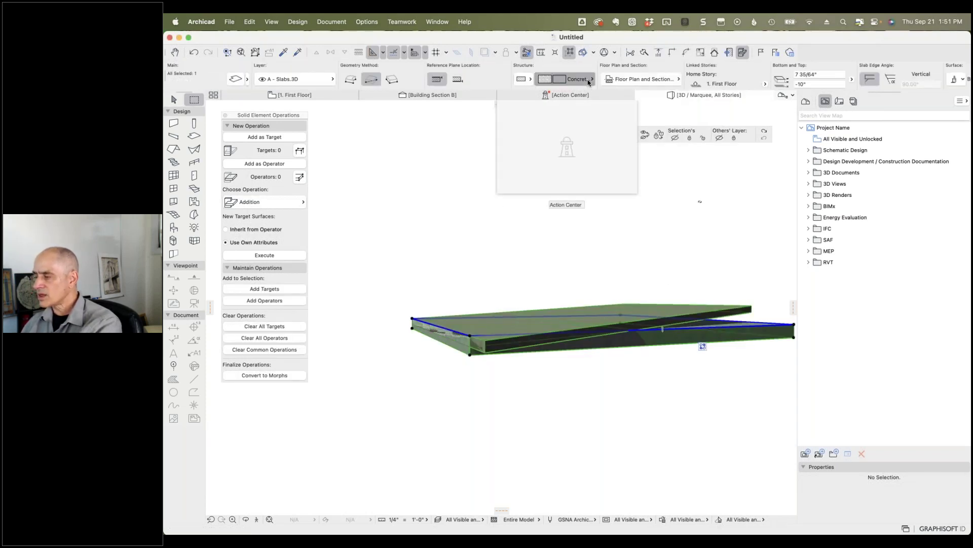
pyautogui.click(589, 80)
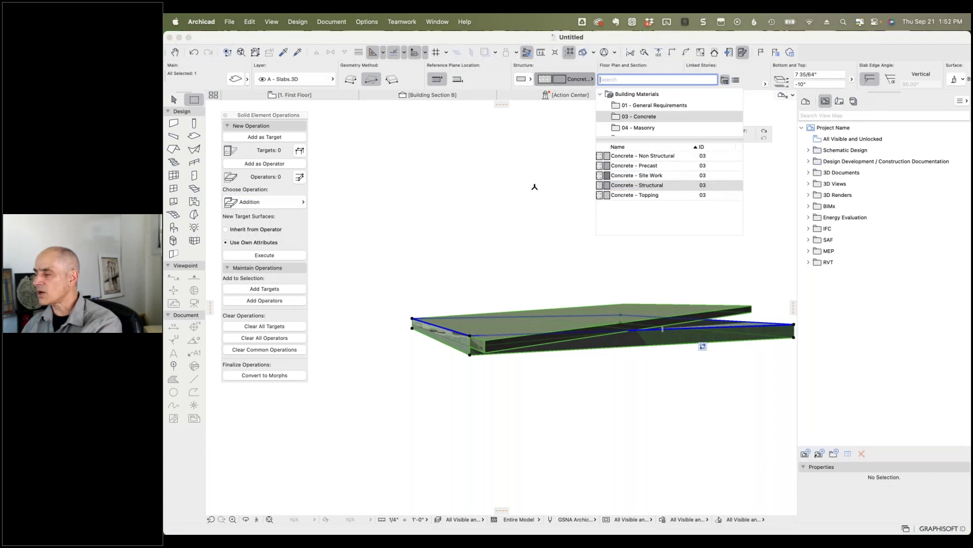
pyautogui.click(520, 189)
pyautogui.click(751, 310)
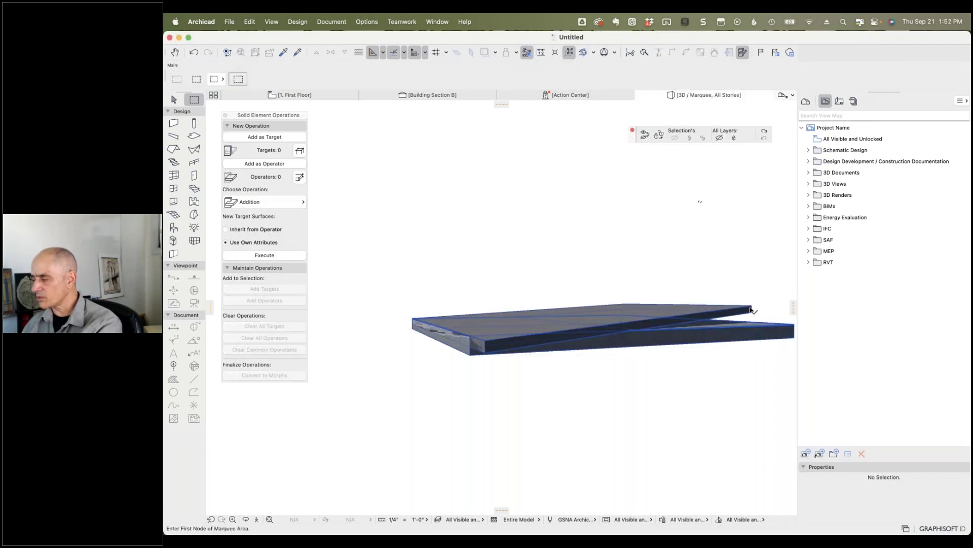
pyautogui.click(589, 79)
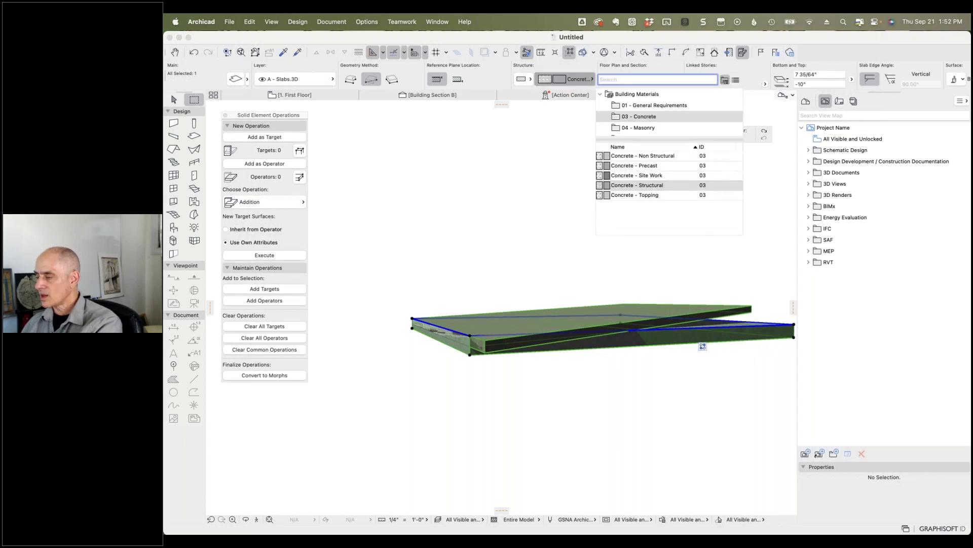
pyautogui.click(699, 200)
pyautogui.click(700, 200)
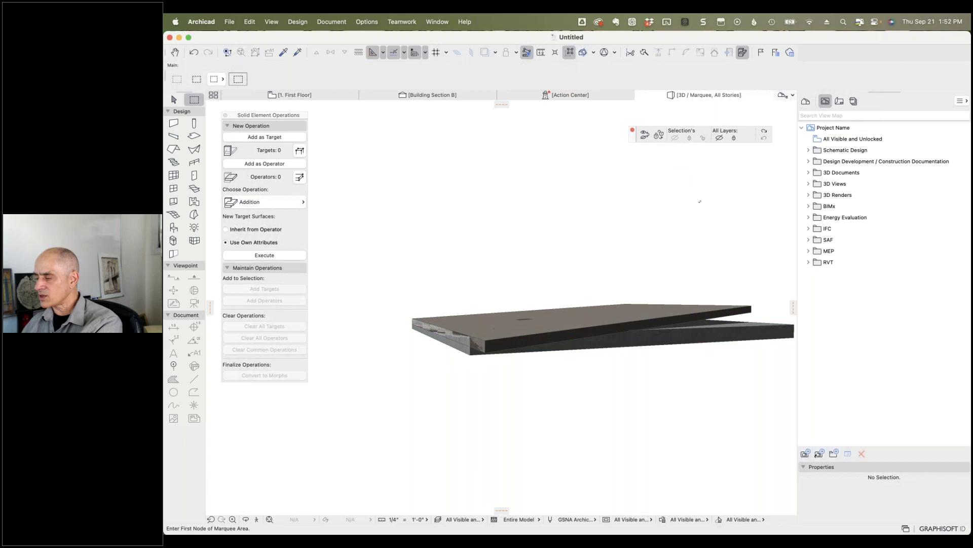
# Step: Redo the layer visibility change and zoom and orbit around the slab and roof
pyautogui.click(765, 131)
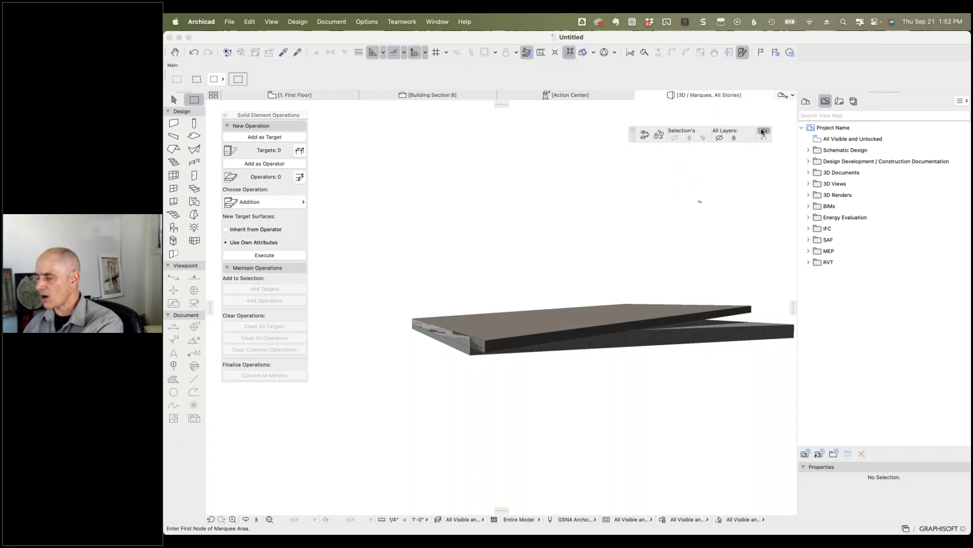
pyautogui.scroll(10, 467, 342)
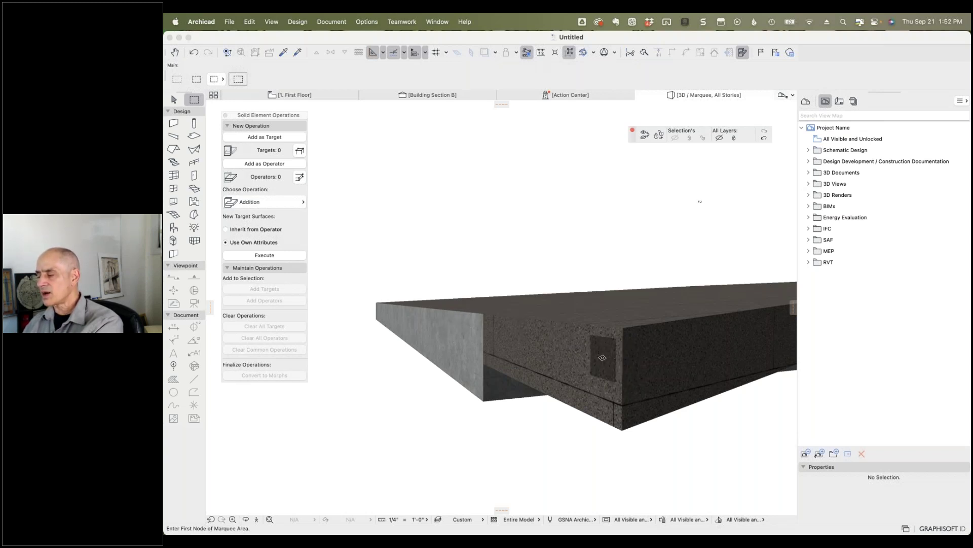
pyautogui.scroll(-4, 601, 357)
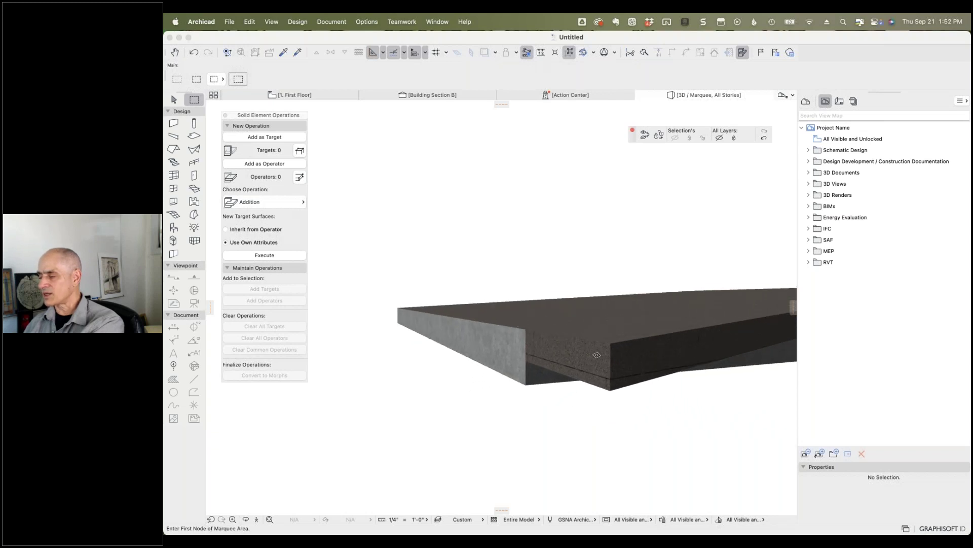
pyautogui.scroll(-3, 597, 355)
pyautogui.keyDown('shift'); pyautogui.moveTo(598, 270); pyautogui.dragTo(576, 289, button='middle'); pyautogui.keyUp('shift')
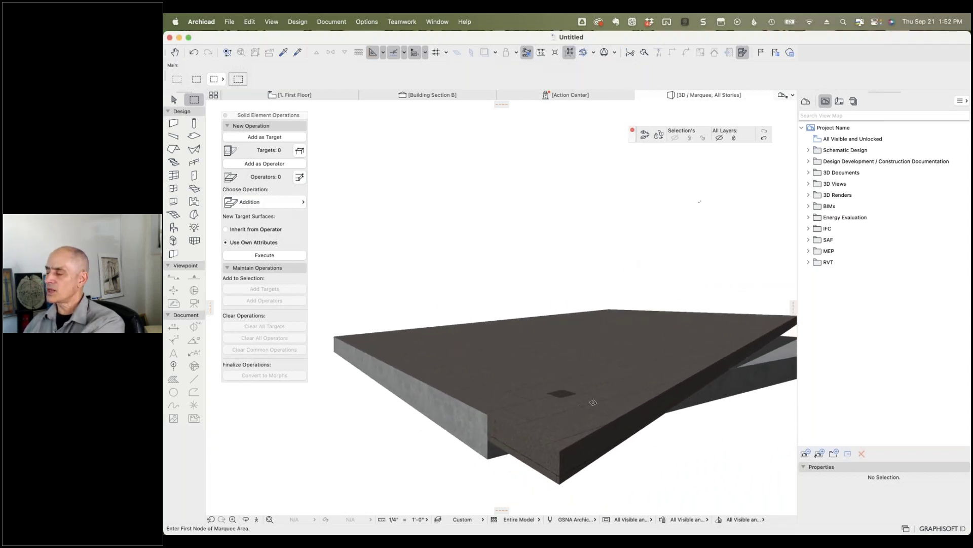
# Step: Set the 3° roof's structure to Concrete - Structural via a 'conc' search
pyautogui.click(766, 137)
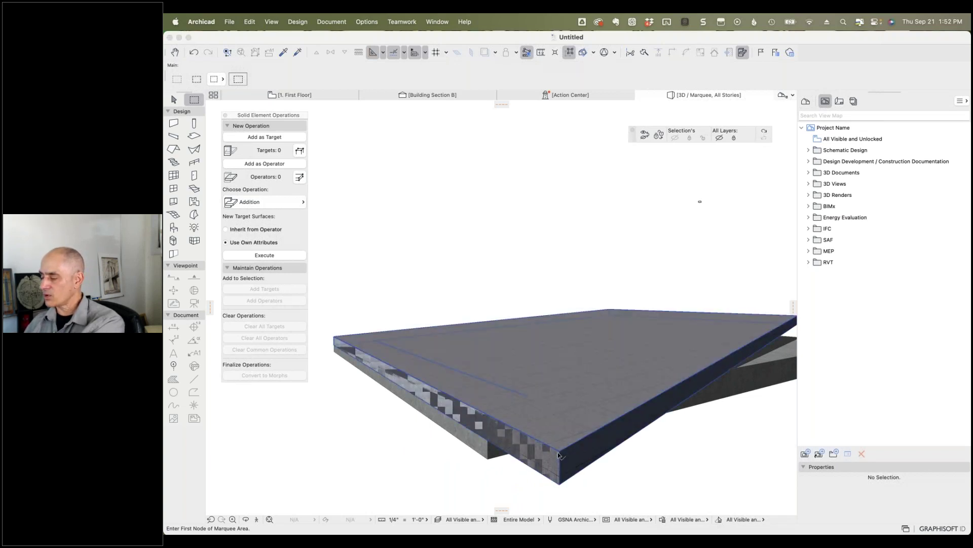
pyautogui.keyDown('shift'); pyautogui.click(685, 445); pyautogui.keyUp('shift')
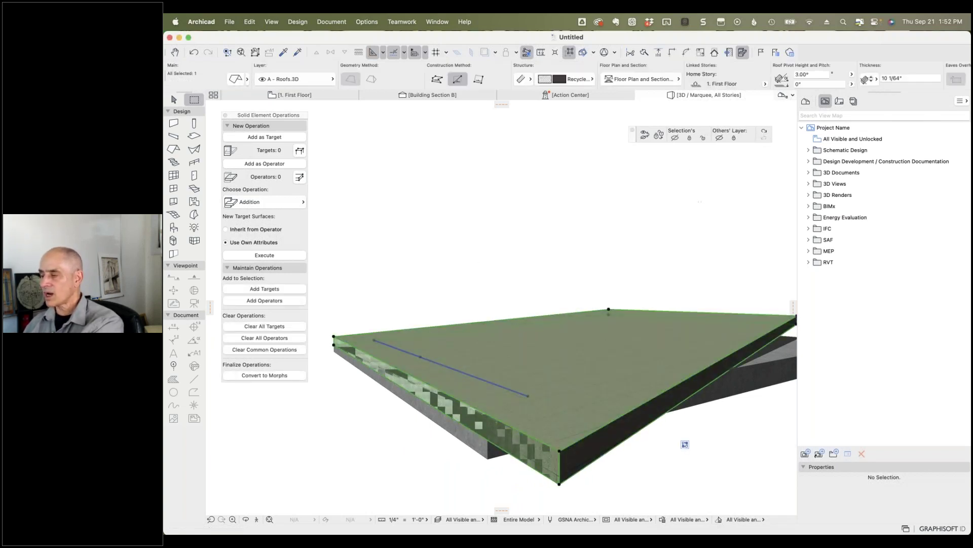
pyautogui.hscroll(5, 777, 79)
pyautogui.hscroll(-5, 777, 80)
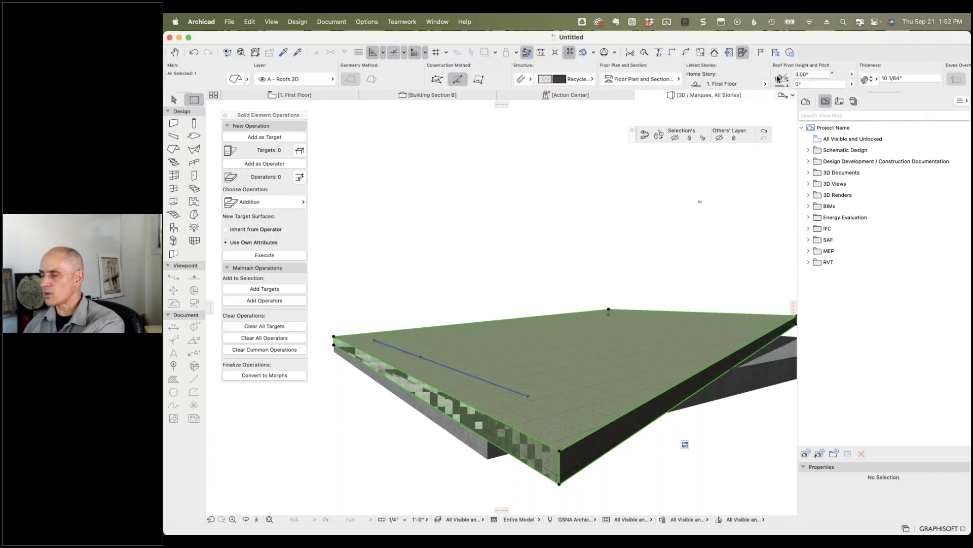
pyautogui.click(593, 80)
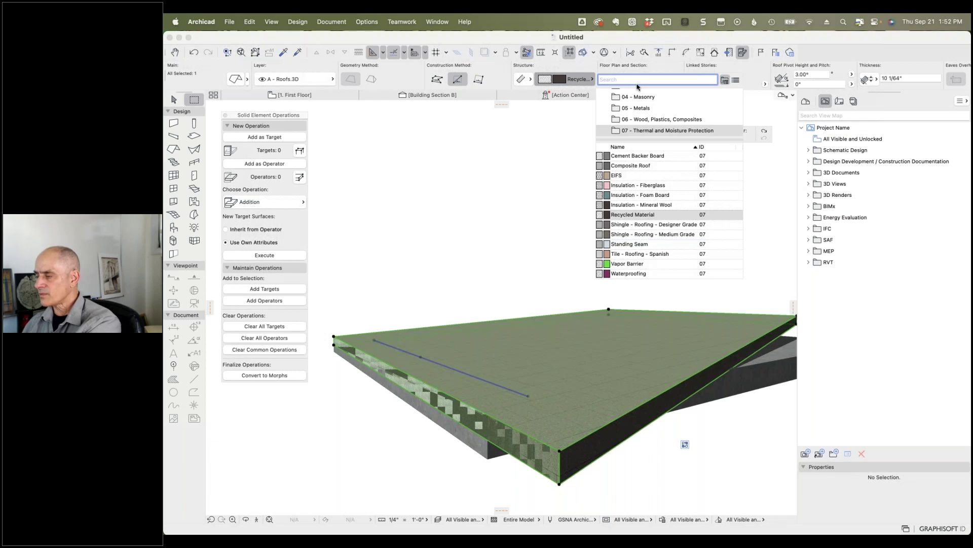
pyautogui.write('conc')
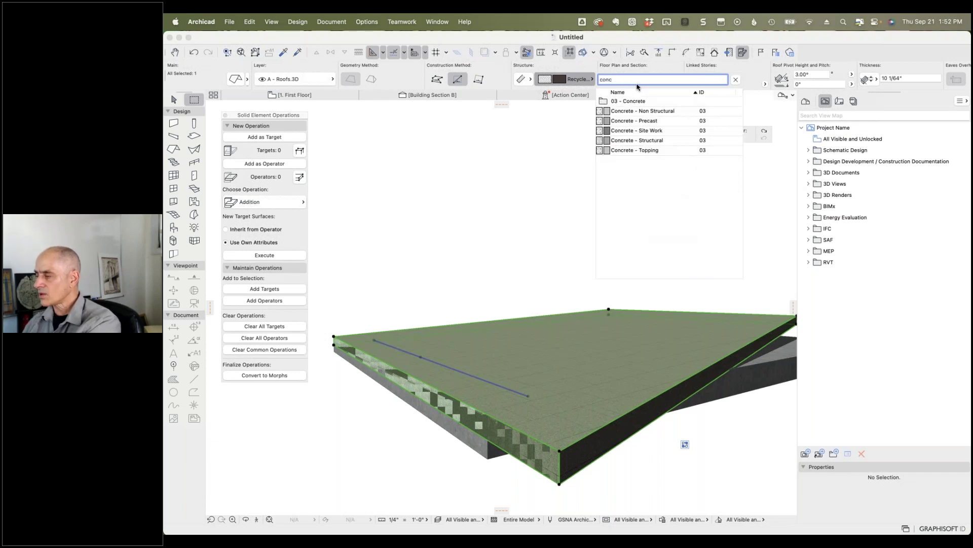
pyautogui.click(650, 140)
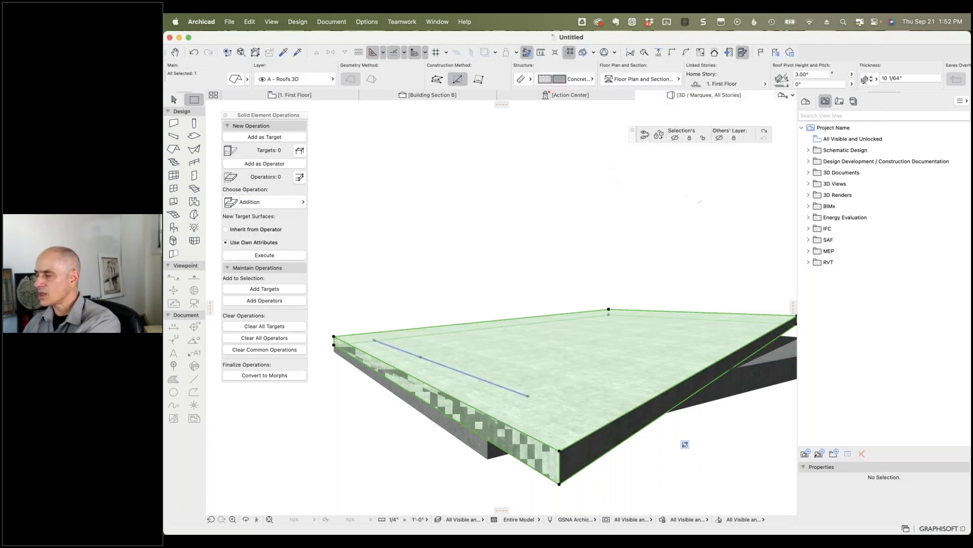
# Step: Reapply the layer visibility, orbit edge-on, and return to the First Floor plan
pyautogui.hscroll(3, 802, 85)
pyautogui.hscroll(5, 805, 84)
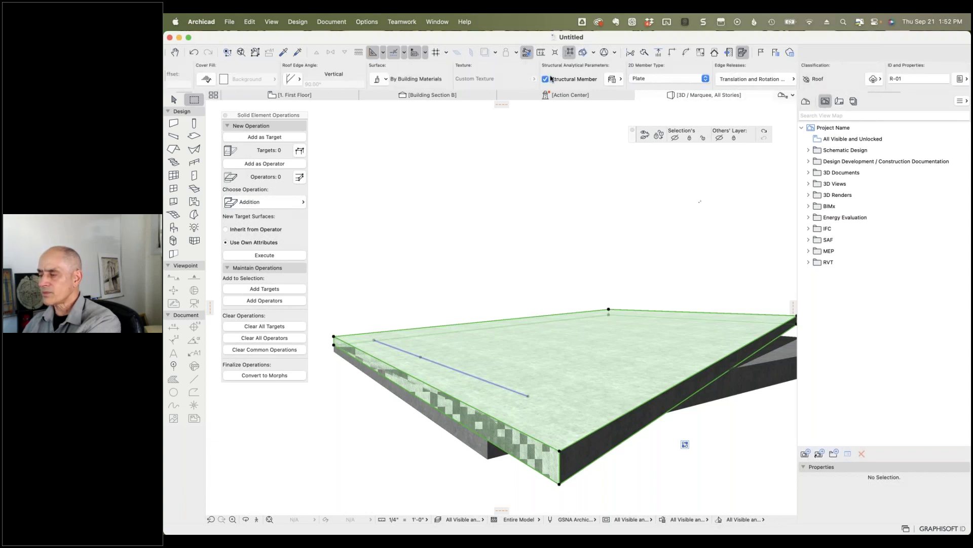
pyautogui.press('Escape')
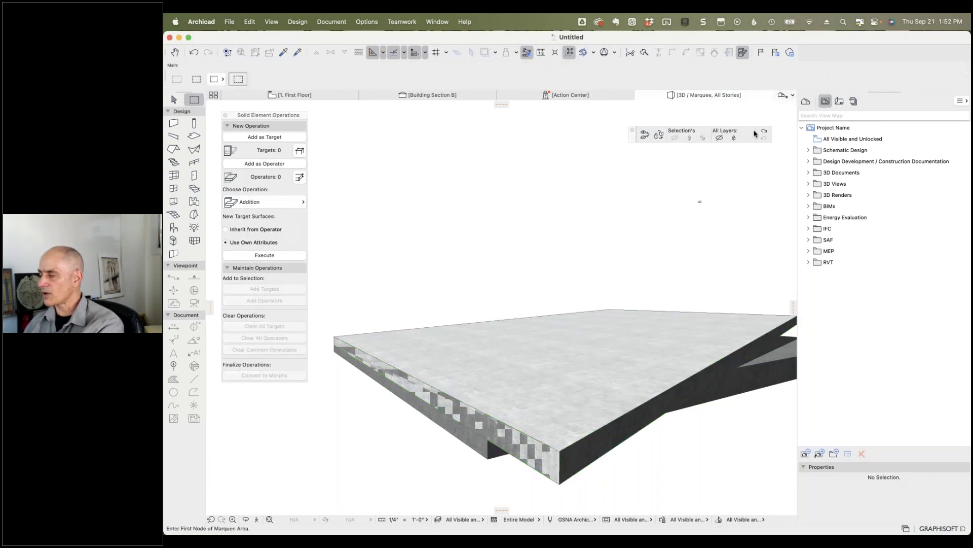
pyautogui.click(762, 133)
pyautogui.keyDown('shift'); pyautogui.moveTo(421, 451); pyautogui.dragTo(446, 436, button='middle'); pyautogui.keyUp('shift')
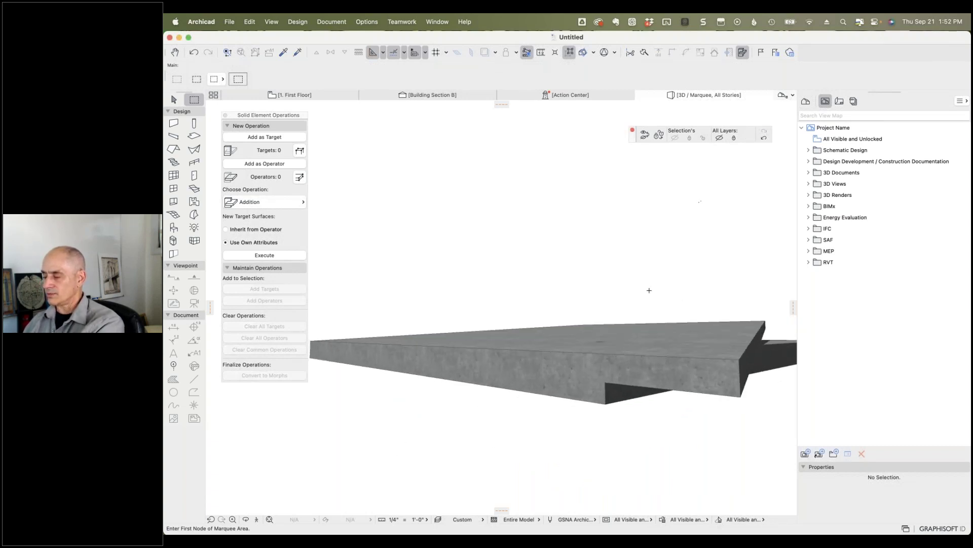
pyautogui.moveTo(654, 284)
pyautogui.keyDown('shift'); pyautogui.mouseDown(button='middle')
pyautogui.moveTo(644, 296)
pyautogui.moveTo(580, 285)
pyautogui.moveTo(659, 294)
pyautogui.mouseUp(button='middle'); pyautogui.keyUp('shift')
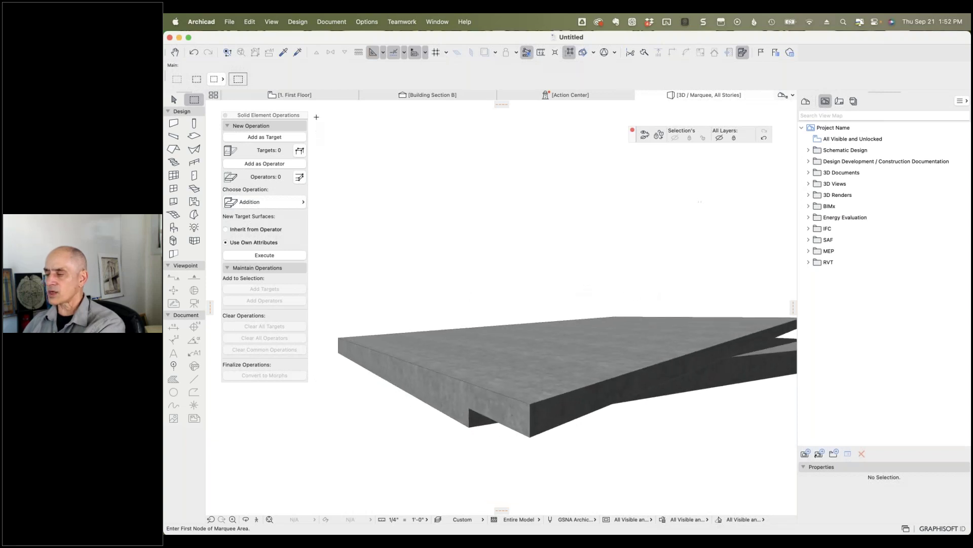
pyautogui.click(305, 96)
pyautogui.click(587, 391)
# Step: Move the Building Section B line left so it cuts through the slab and roof
pyautogui.press('Escape')
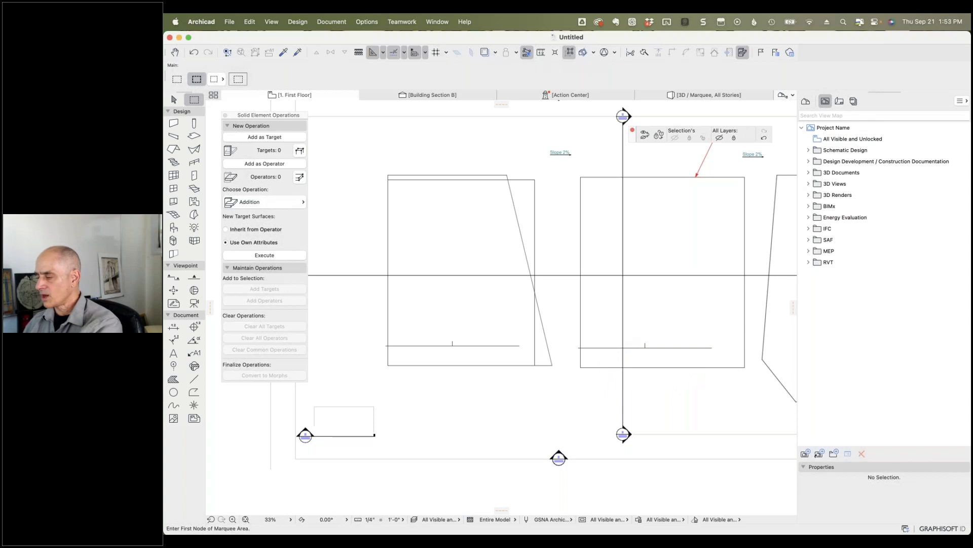
pyautogui.click(623, 338)
pyautogui.moveTo(624, 337); pyautogui.dragTo(471, 335)
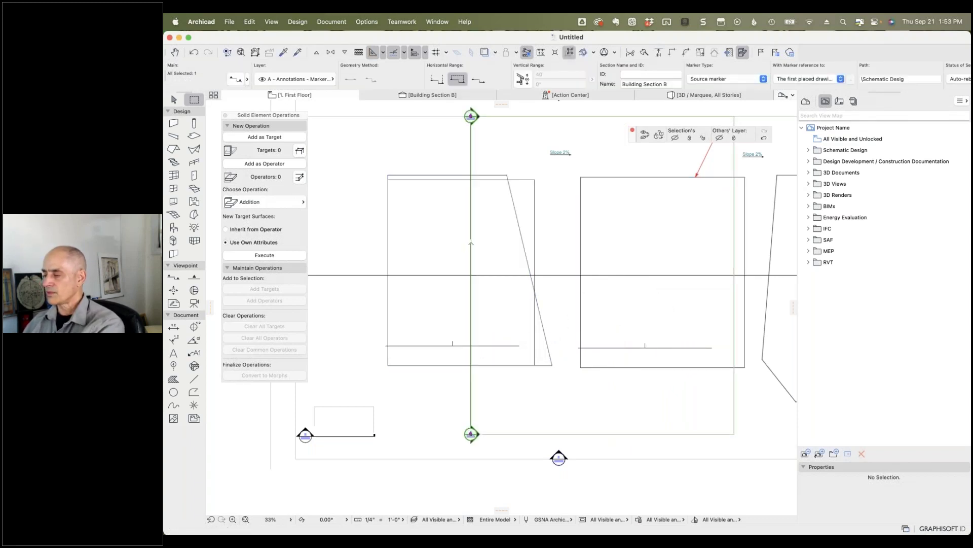
# Step: Open Building Section B with current view settings and frame the section drawing
pyautogui.rightClick(471, 242)
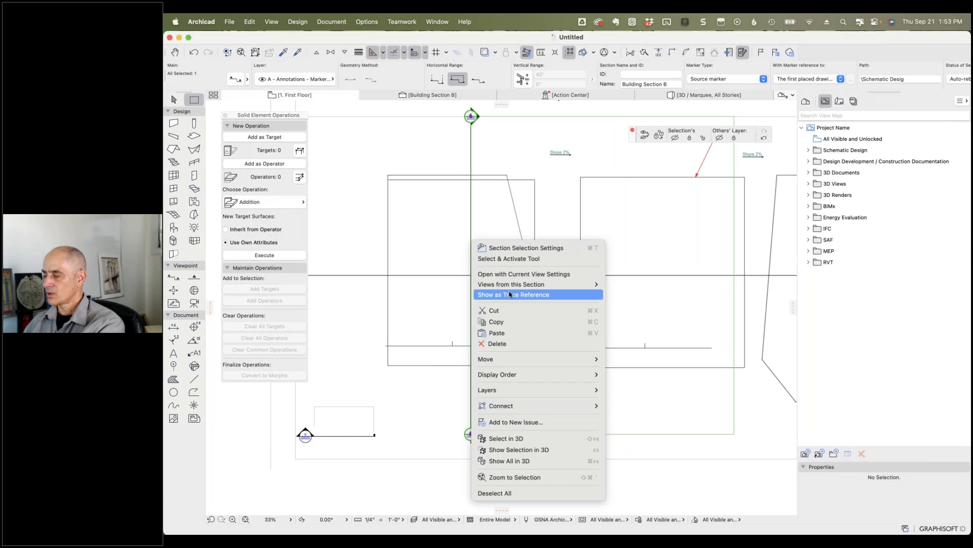
pyautogui.click(517, 275)
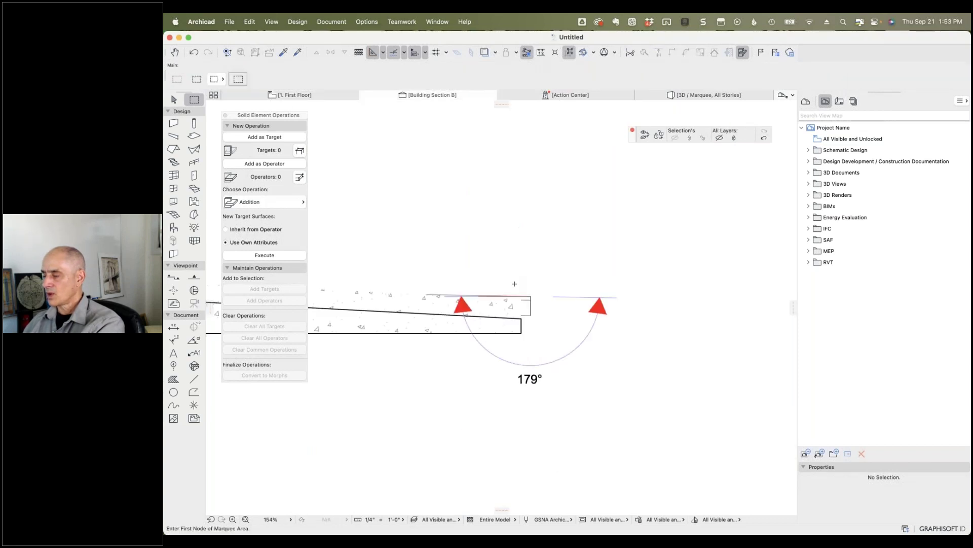
pyautogui.scroll(-6, 515, 283)
pyautogui.moveTo(461, 279); pyautogui.dragTo(602, 301, button='middle')
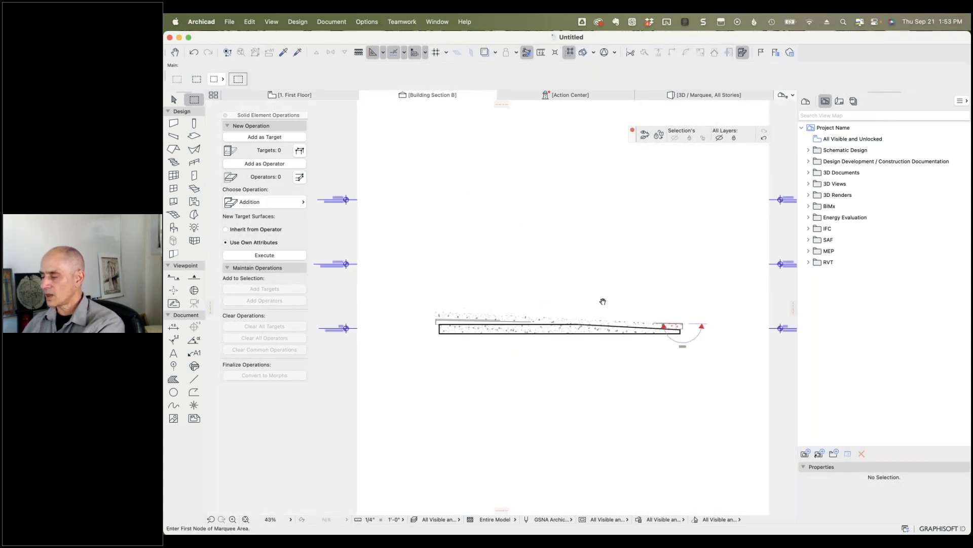
pyautogui.scroll(7, 590, 317)
# Step: Select the cut slab and the sloped roof in the section to confirm both show as concrete
pyautogui.click(644, 378)
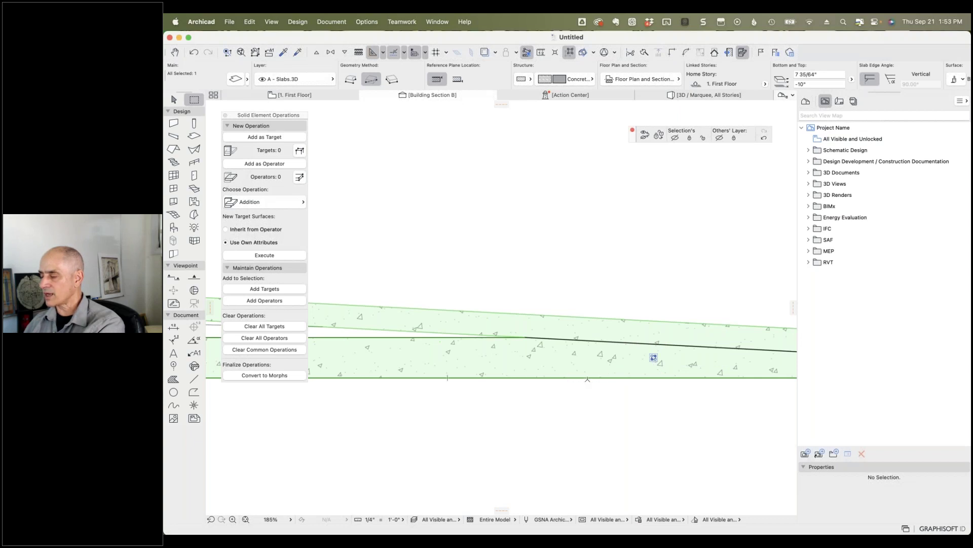
pyautogui.scroll(-5, 587, 377)
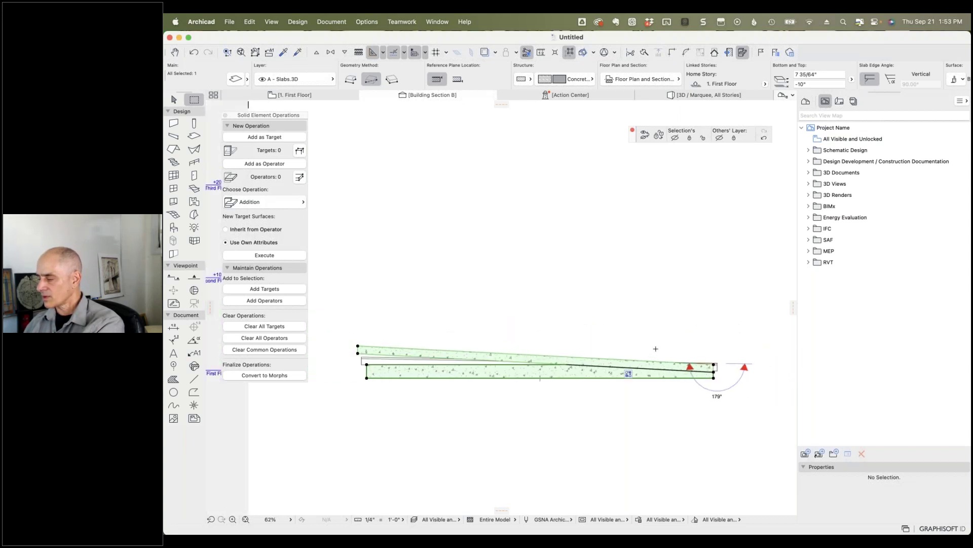
pyautogui.press('Escape')
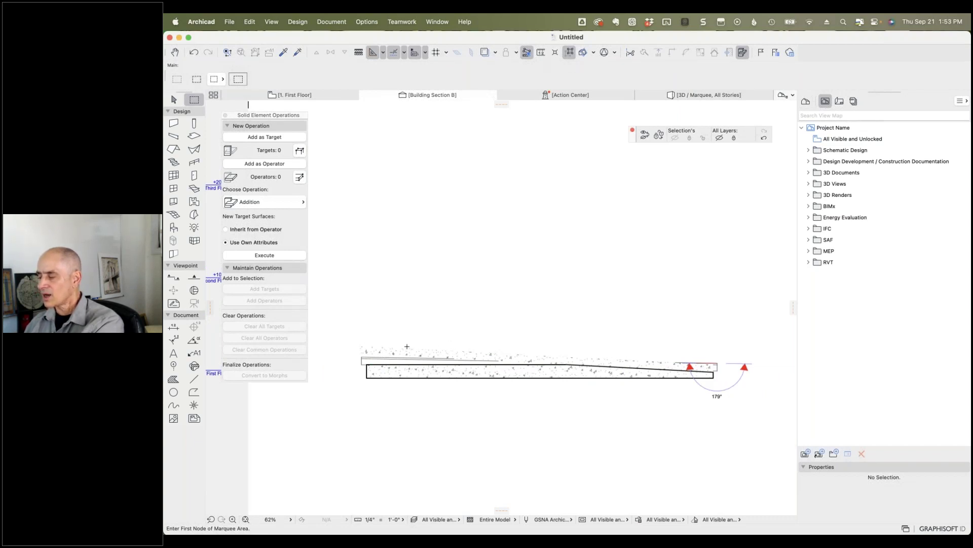
pyautogui.click(764, 140)
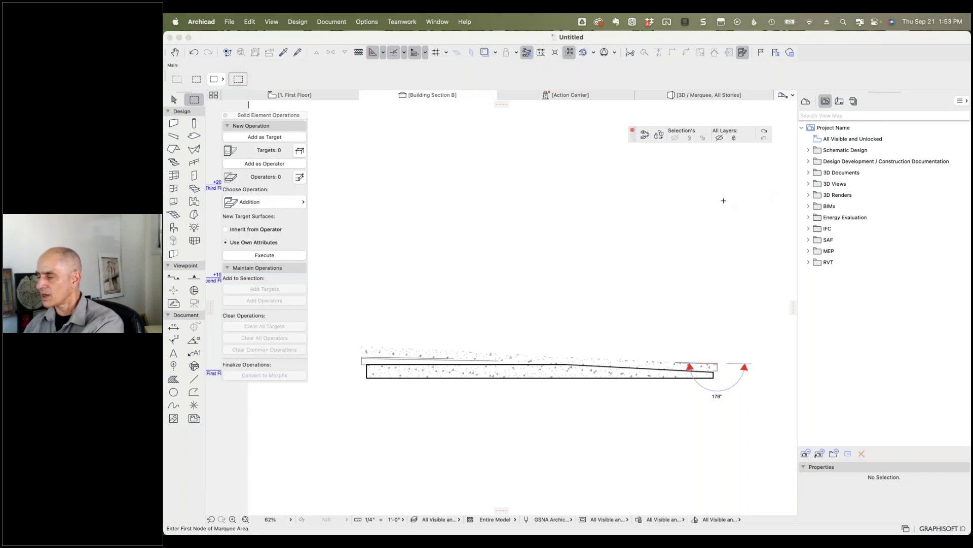
pyautogui.click(557, 378)
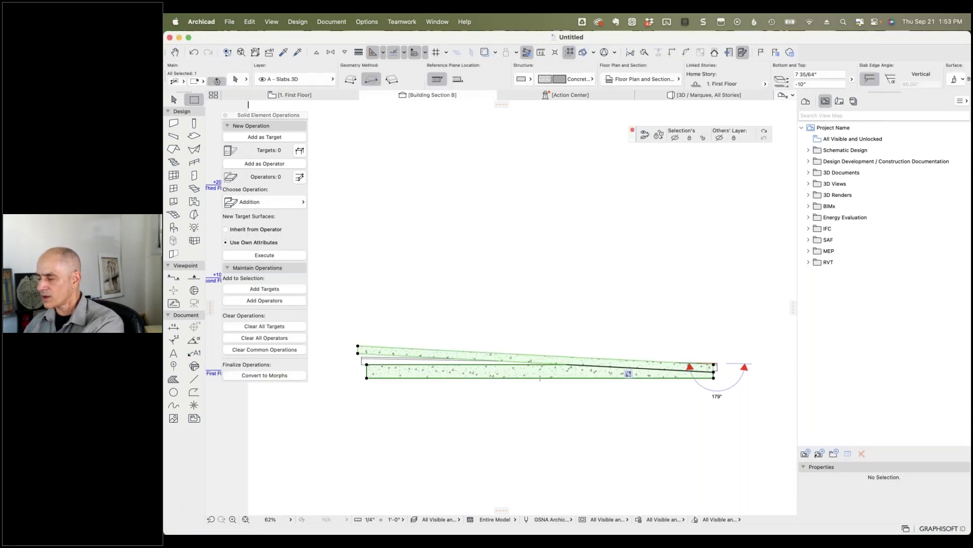
pyautogui.press('Escape')
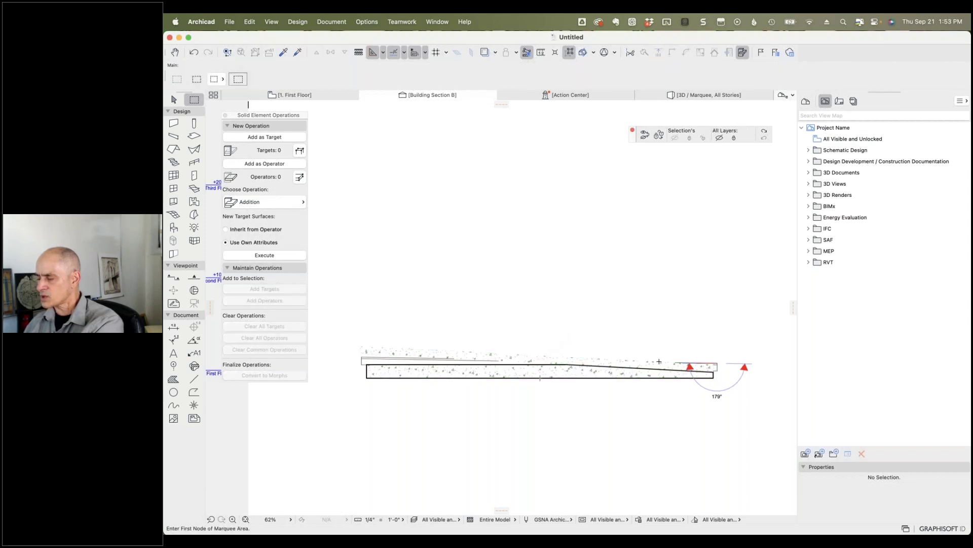
pyautogui.scroll(3, 510, 359)
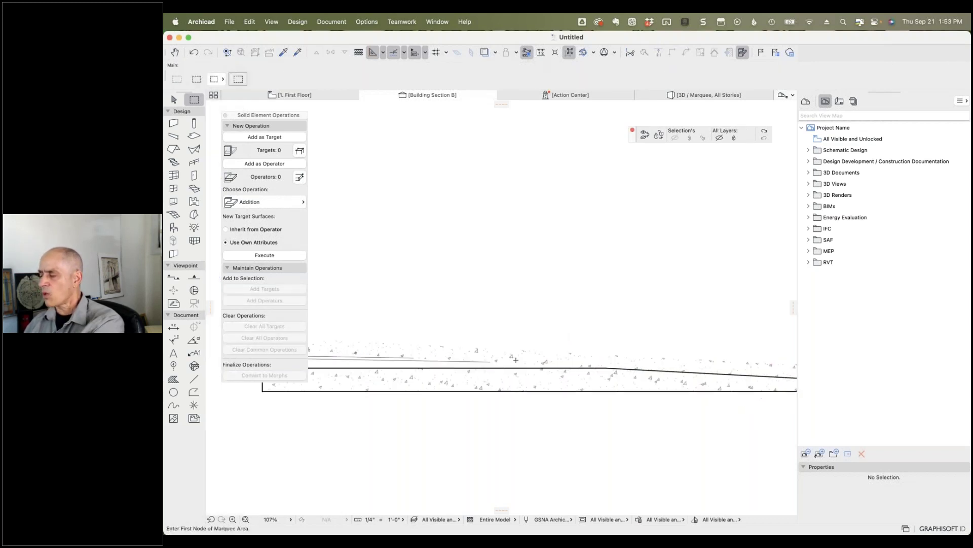
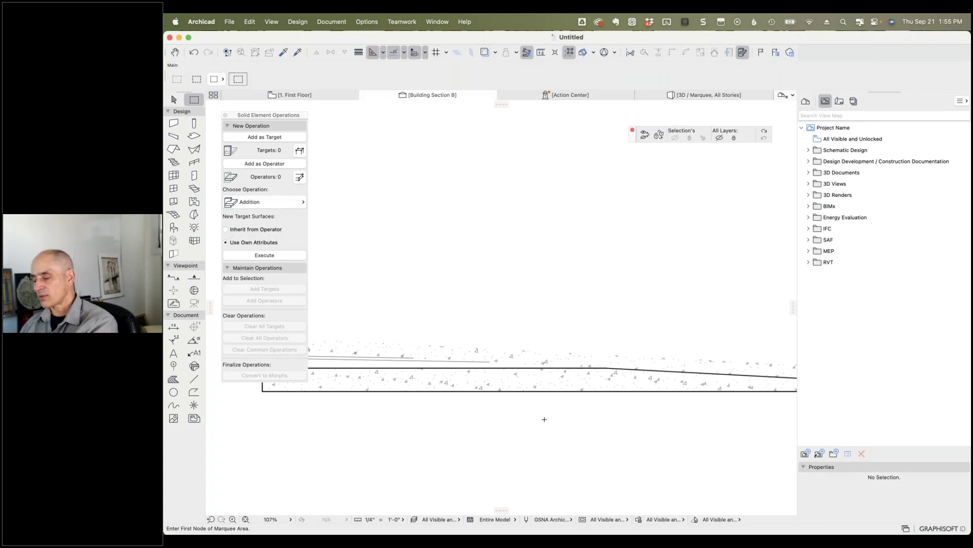
# Step: Switch away from ARCHICAD toward Google Chrome with Cmd+Tab
pyautogui.press('super+Tab')
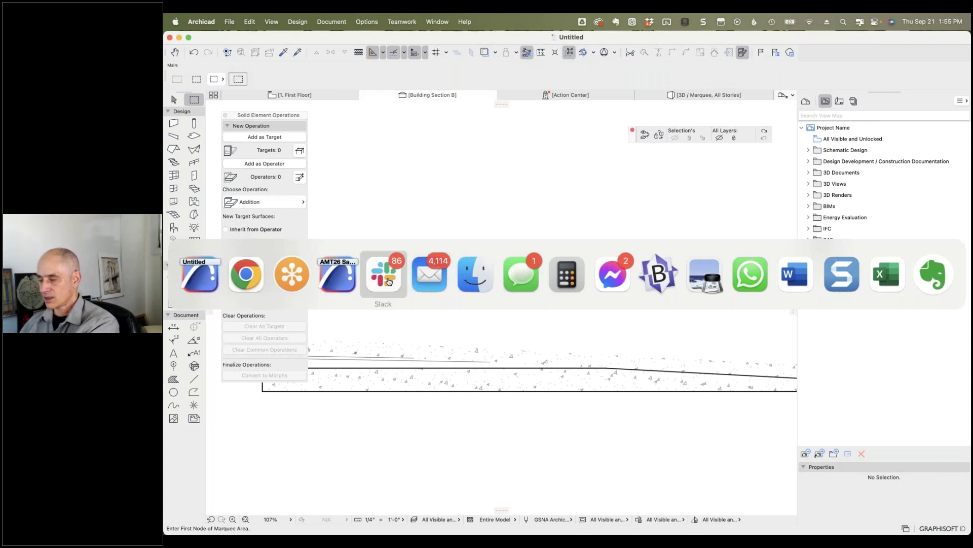
# Step: Bring Chrome forward on the Freshdesk tab and return to the New & My Open Tickets list
pyautogui.click(245, 277)
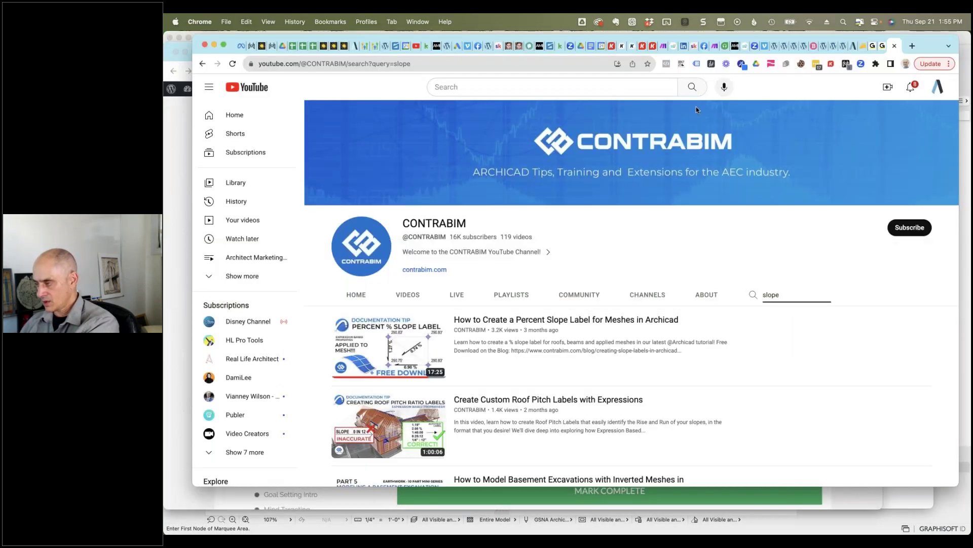
pyautogui.click(730, 45)
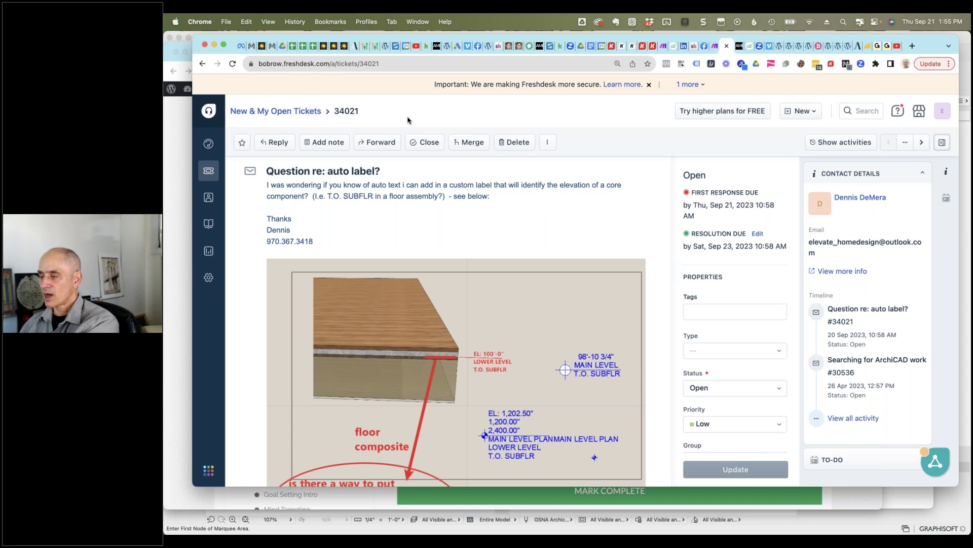
pyautogui.click(284, 111)
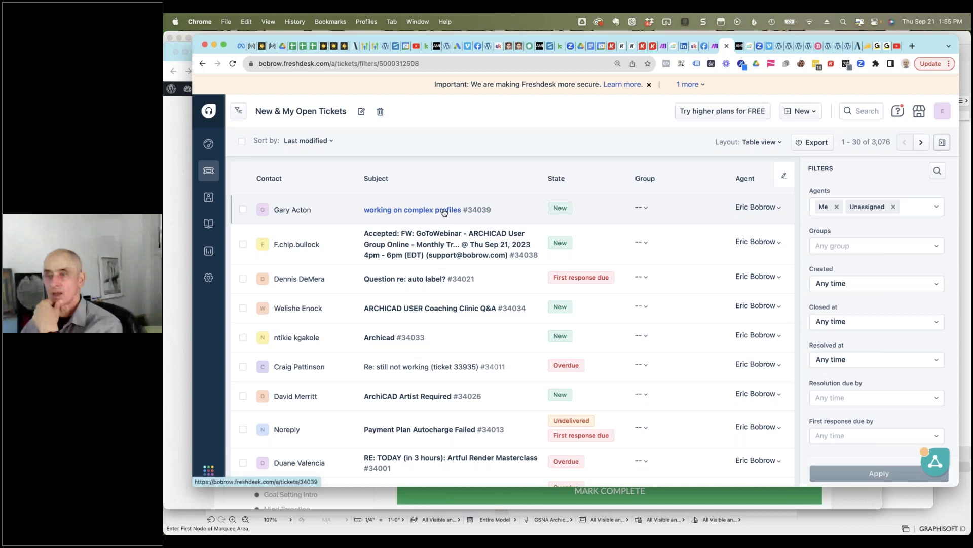
pyautogui.click(444, 210)
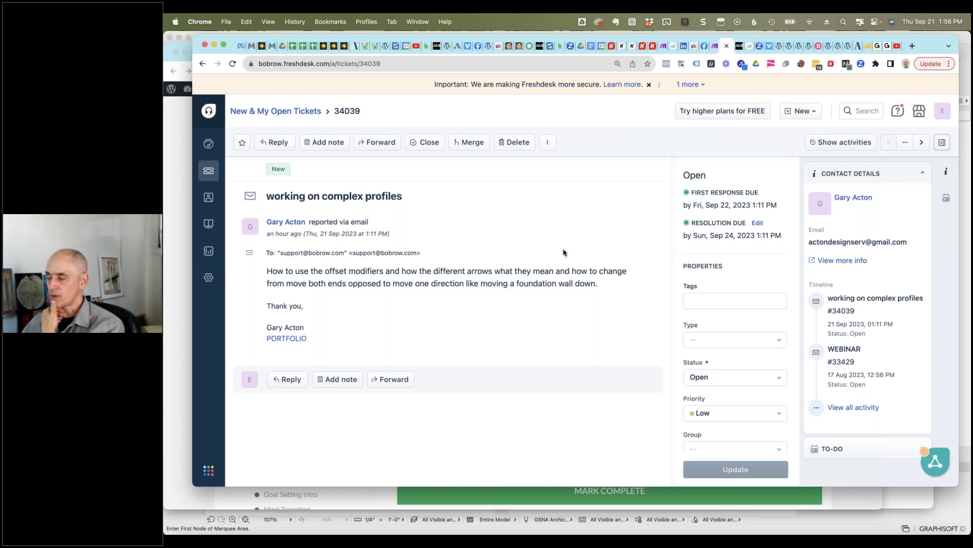
pyautogui.moveTo(558, 251)
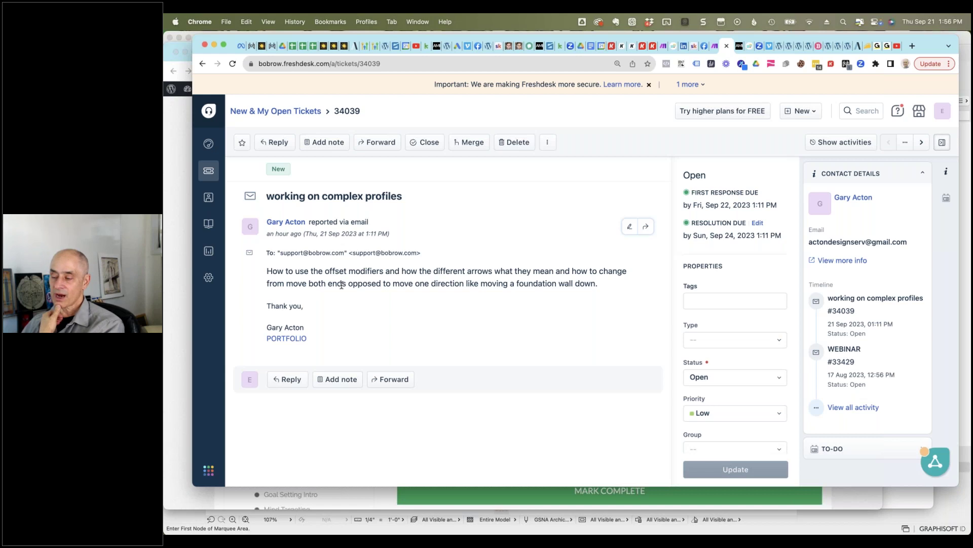
pyautogui.click(297, 113)
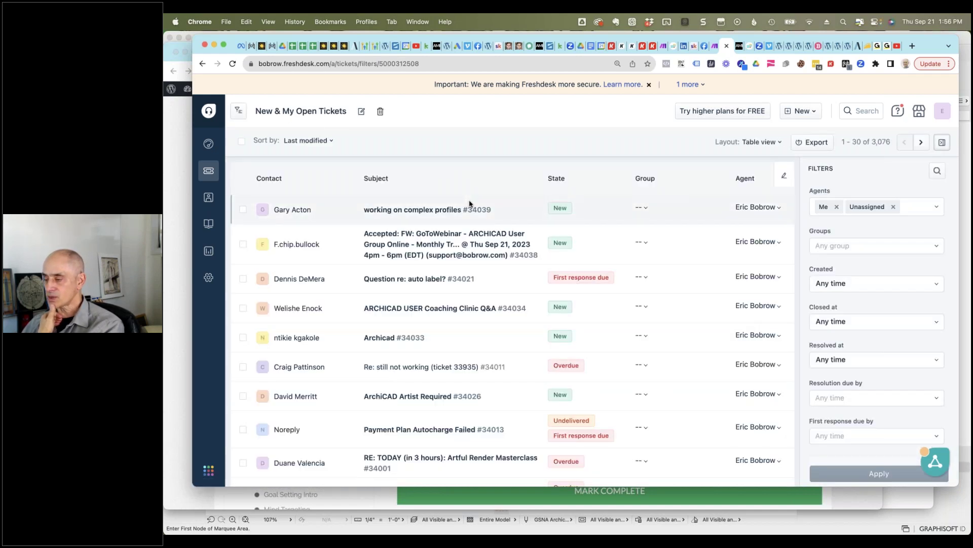
pyautogui.moveTo(434, 280)
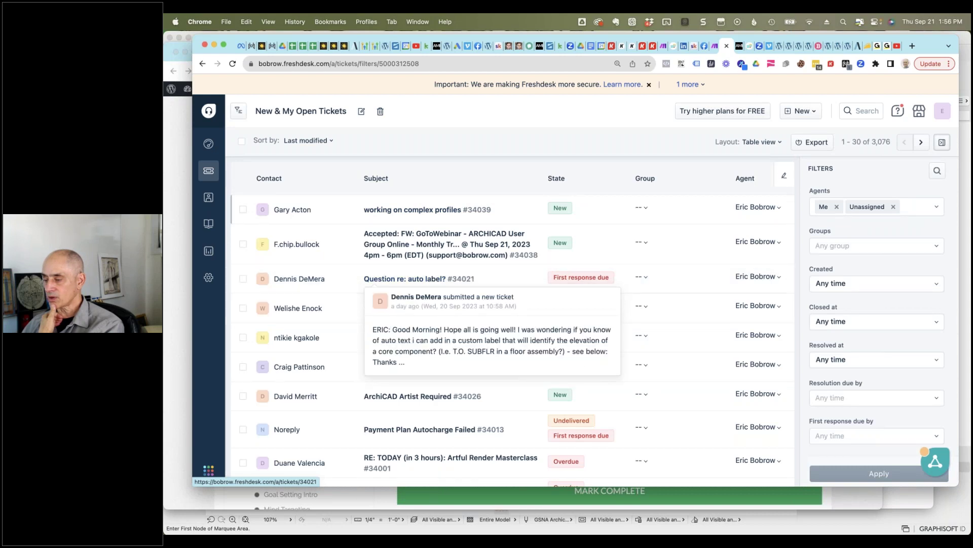
pyautogui.moveTo(431, 309)
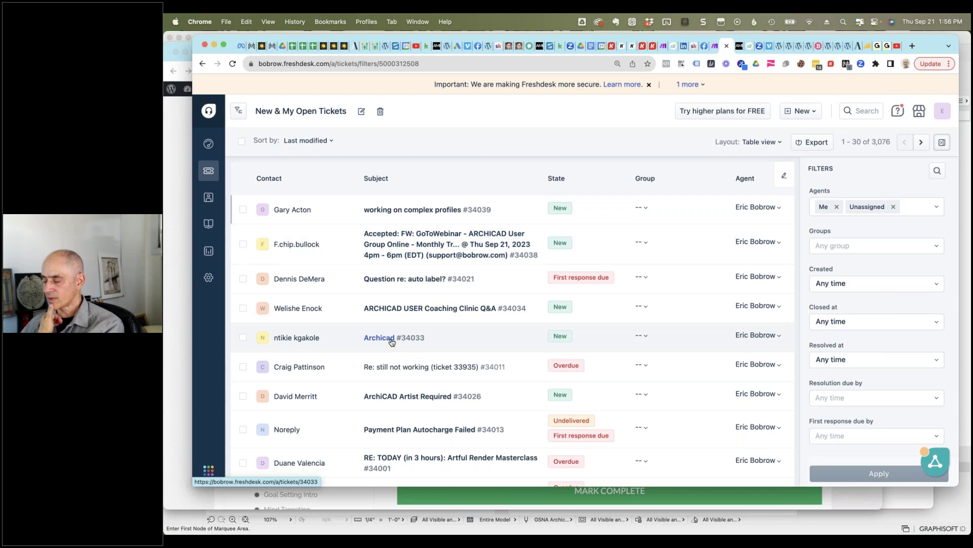
pyautogui.moveTo(392, 342)
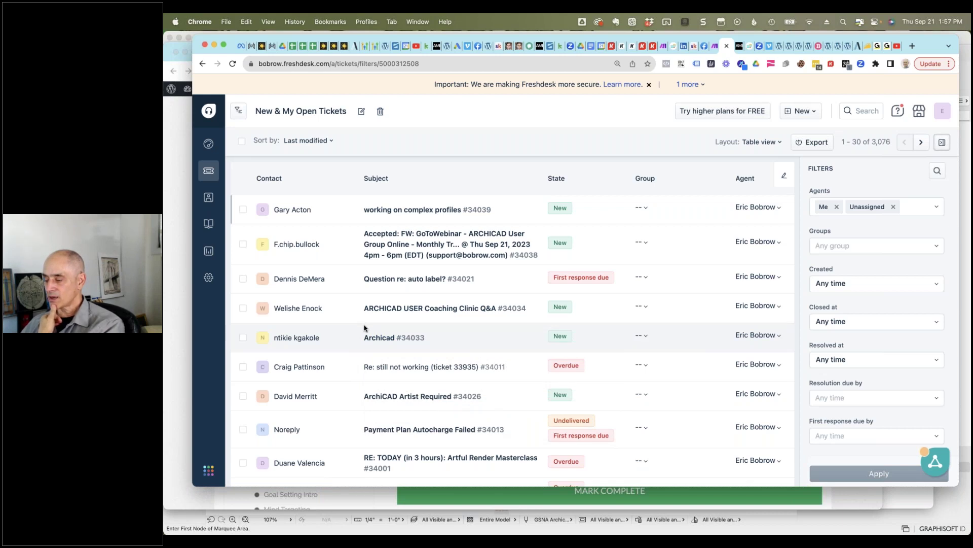
pyautogui.moveTo(386, 402)
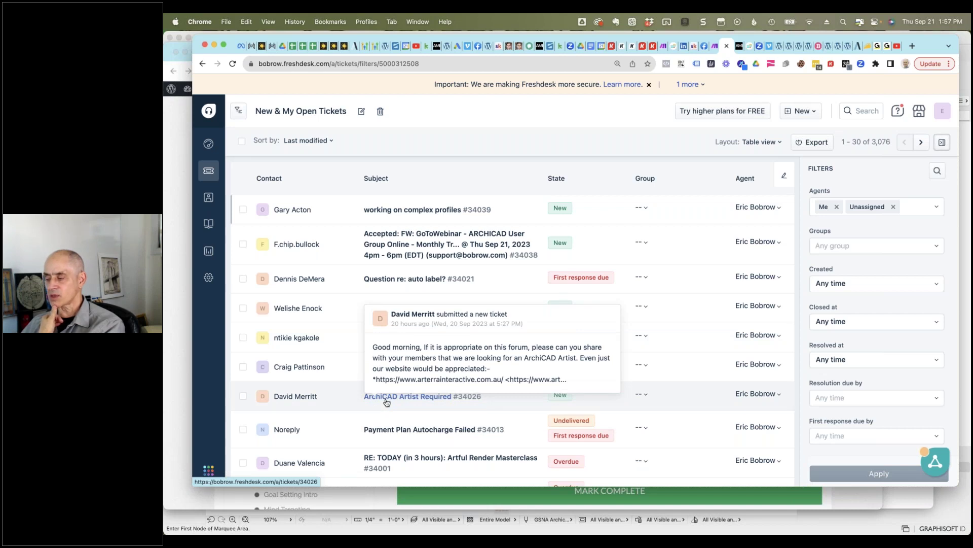
pyautogui.click(385, 400)
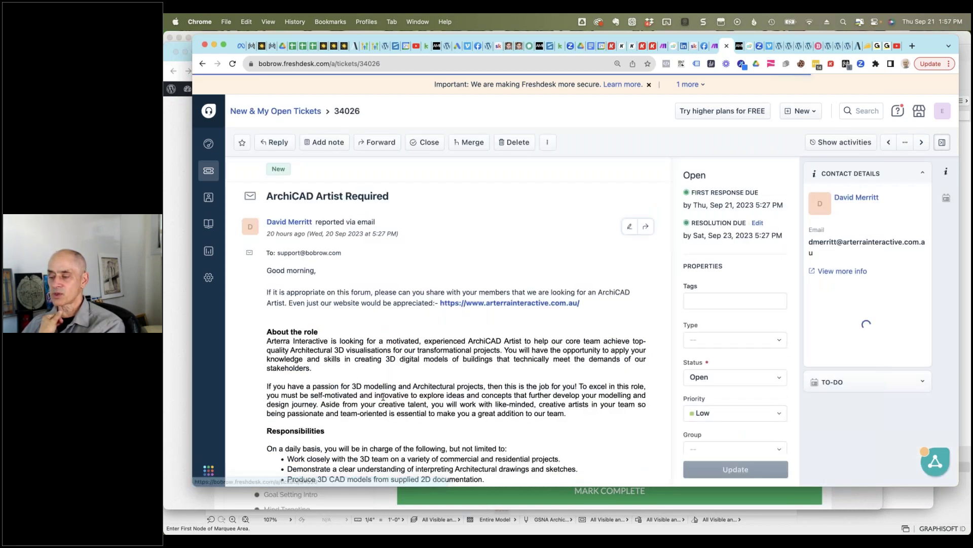
pyautogui.scroll(-3, 438, 242)
pyautogui.scroll(-1, 438, 242)
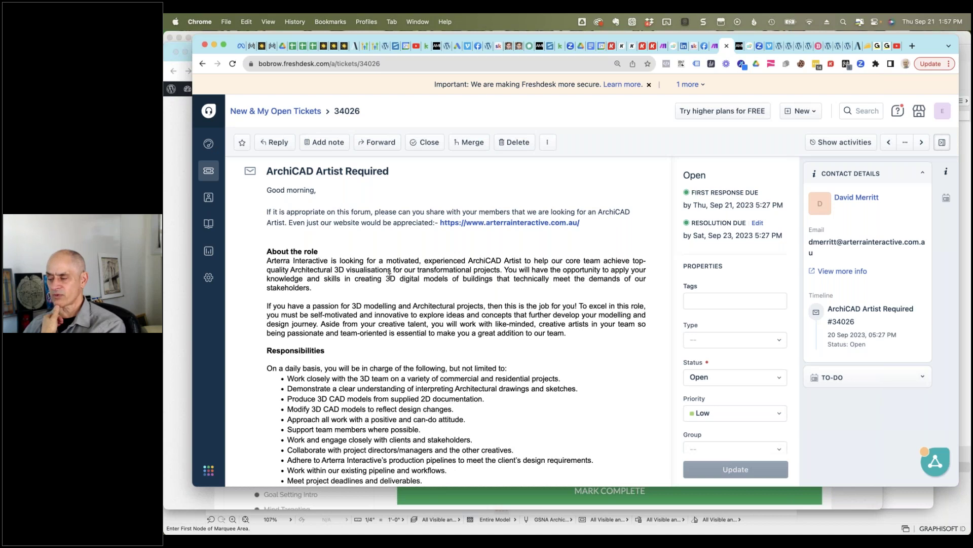
pyautogui.scroll(-3, 397, 272)
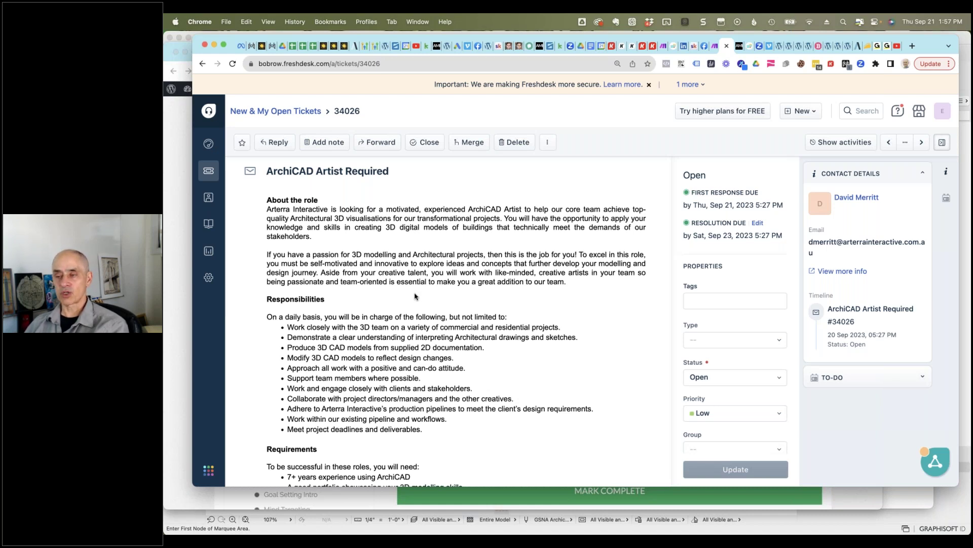
pyautogui.scroll(-5, 415, 296)
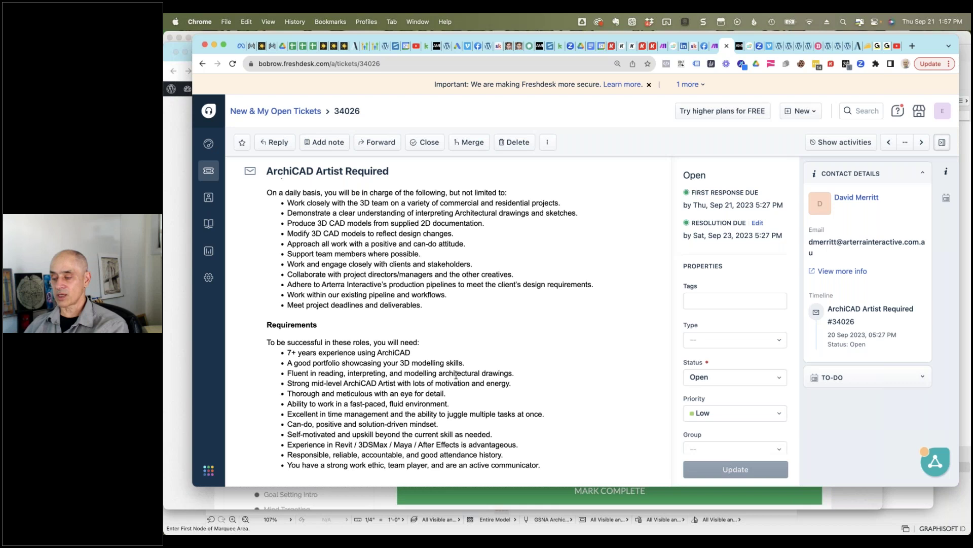
pyautogui.scroll(-4, 456, 375)
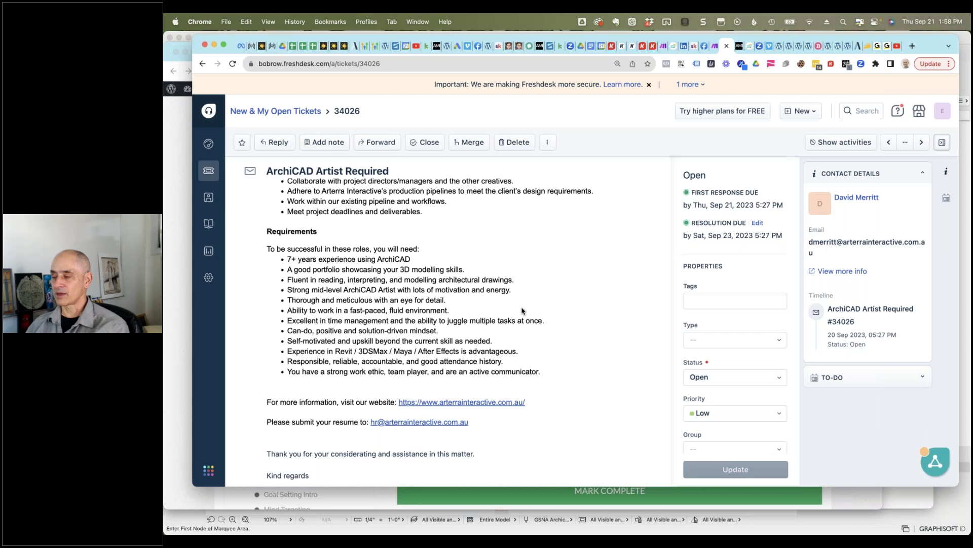
pyautogui.scroll(10, 522, 311)
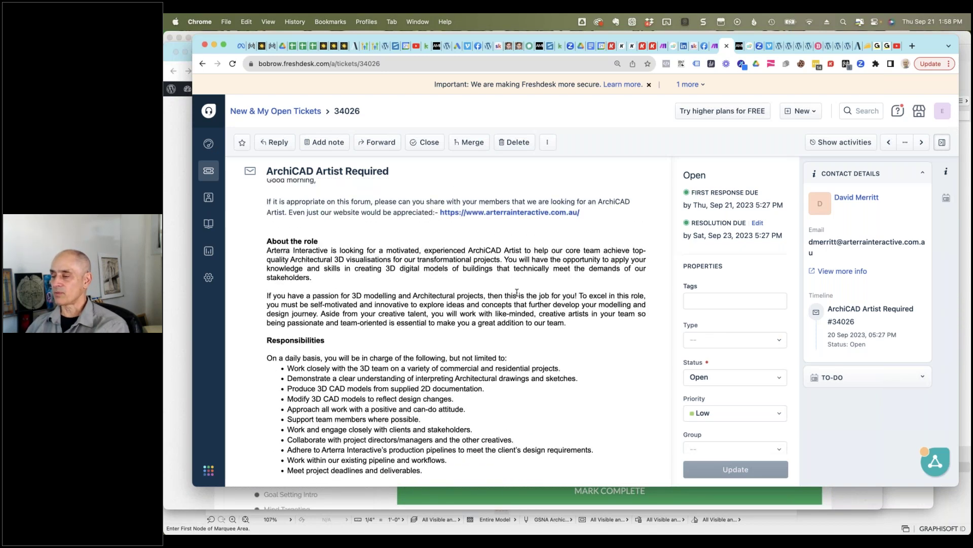
pyautogui.scroll(4, 517, 293)
pyautogui.click(233, 112)
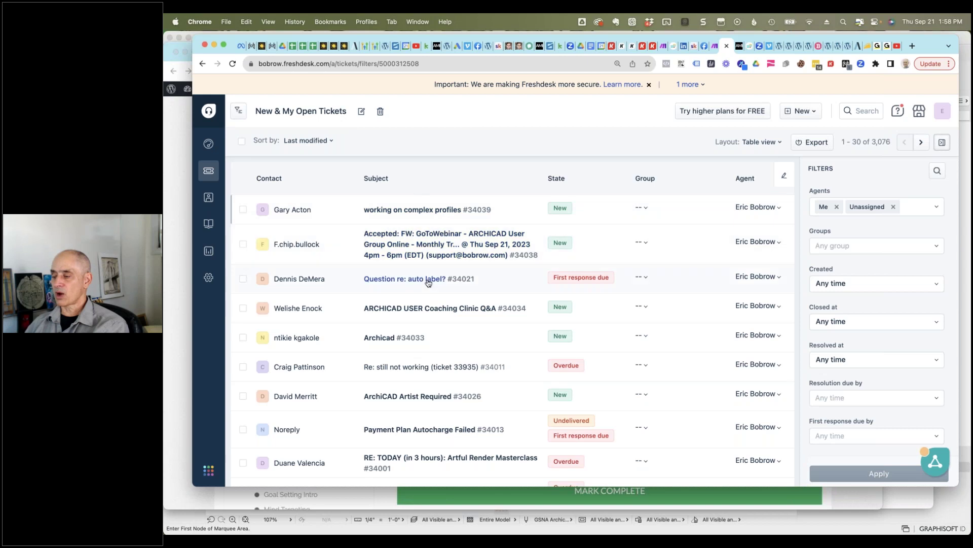
pyautogui.moveTo(428, 282)
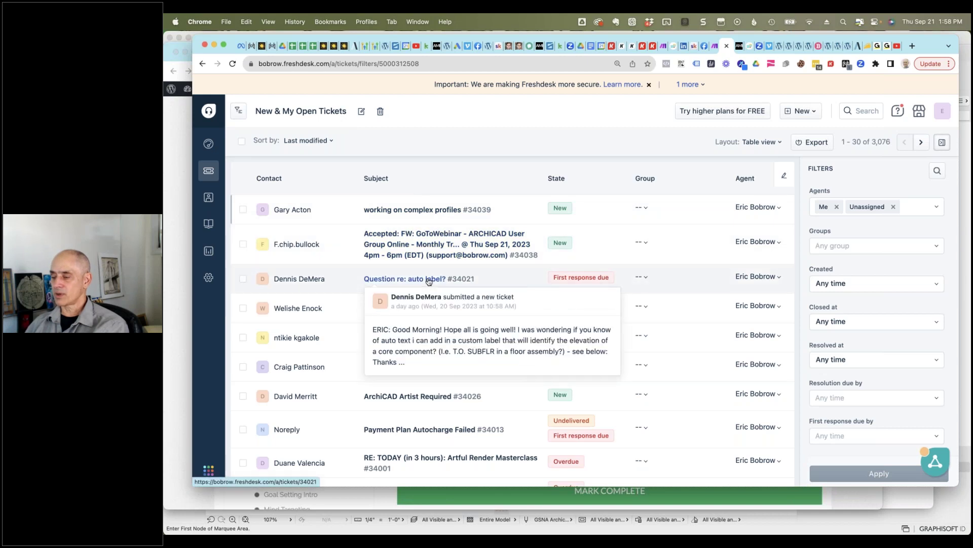
pyautogui.moveTo(420, 212)
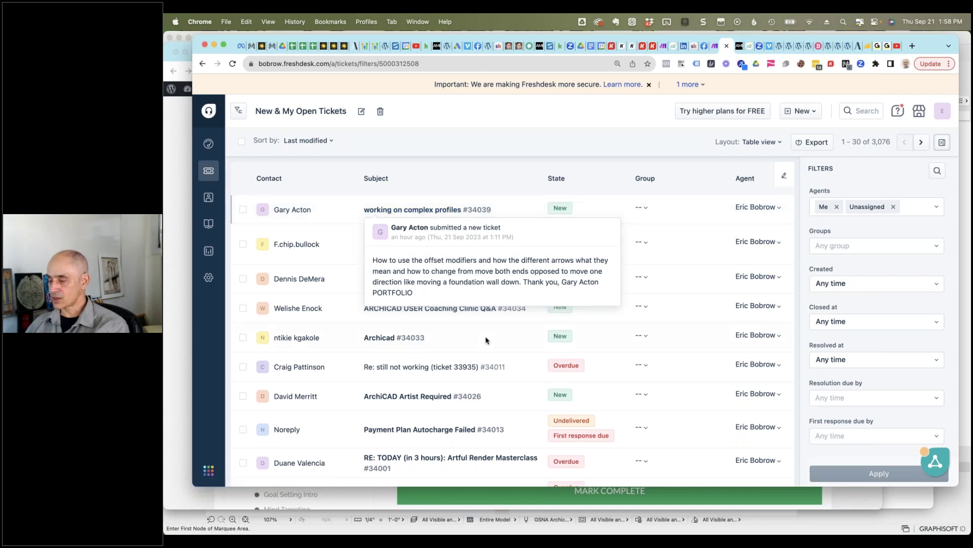
pyautogui.scroll(-1, 485, 343)
pyautogui.scroll(-4, 485, 343)
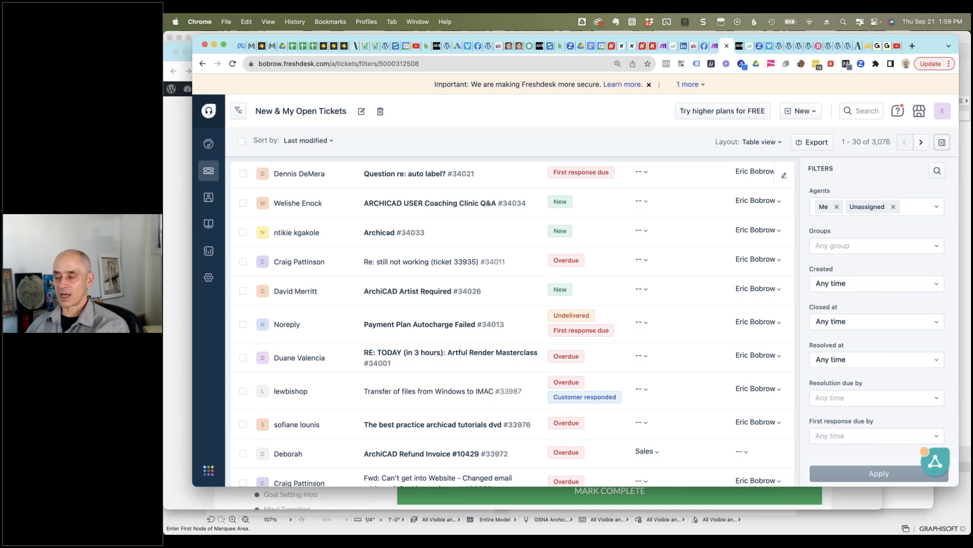
pyautogui.moveTo(418, 328)
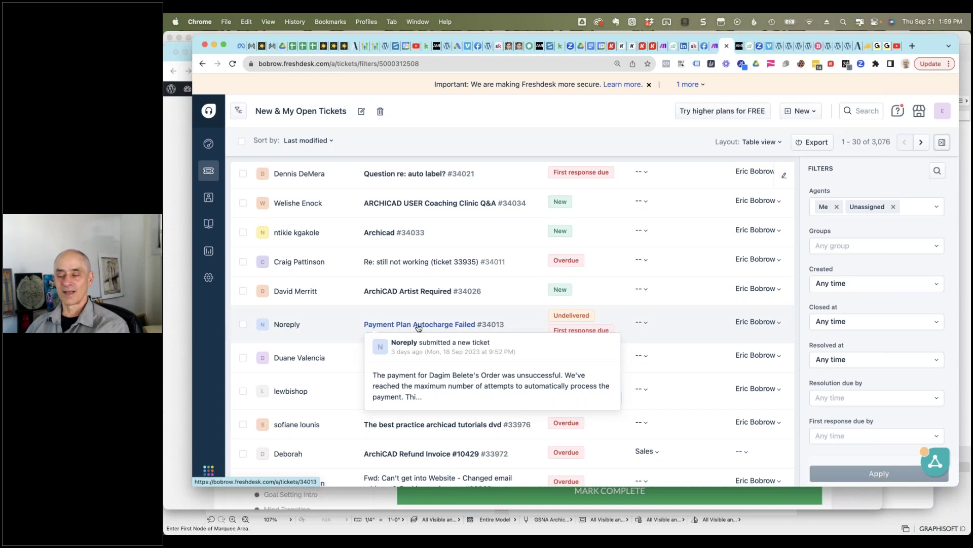
pyautogui.scroll(-3, 440, 430)
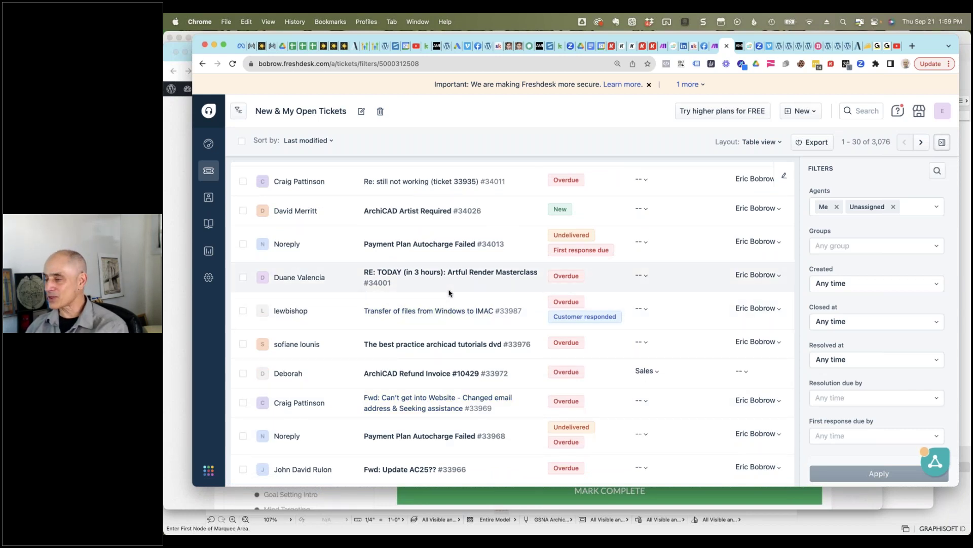
pyautogui.scroll(6, 449, 292)
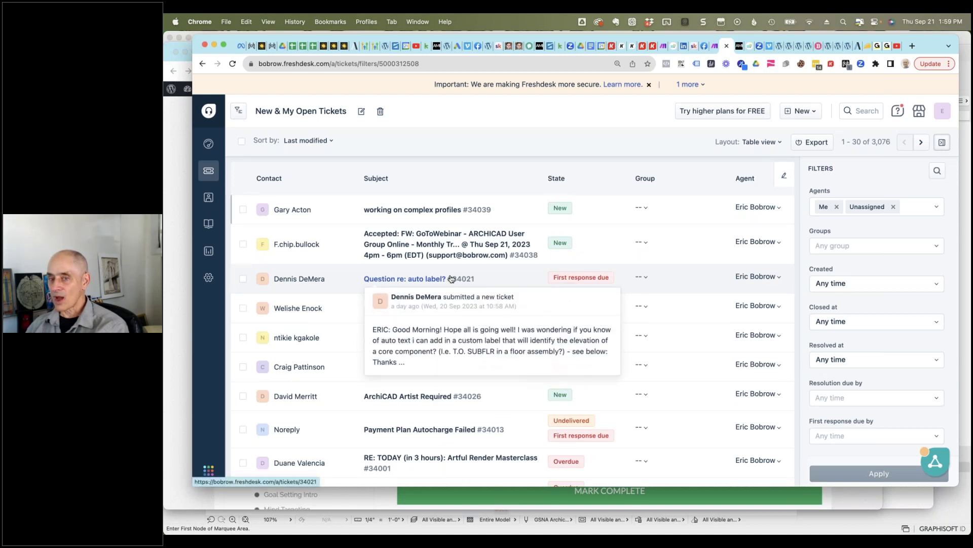
pyautogui.click(436, 209)
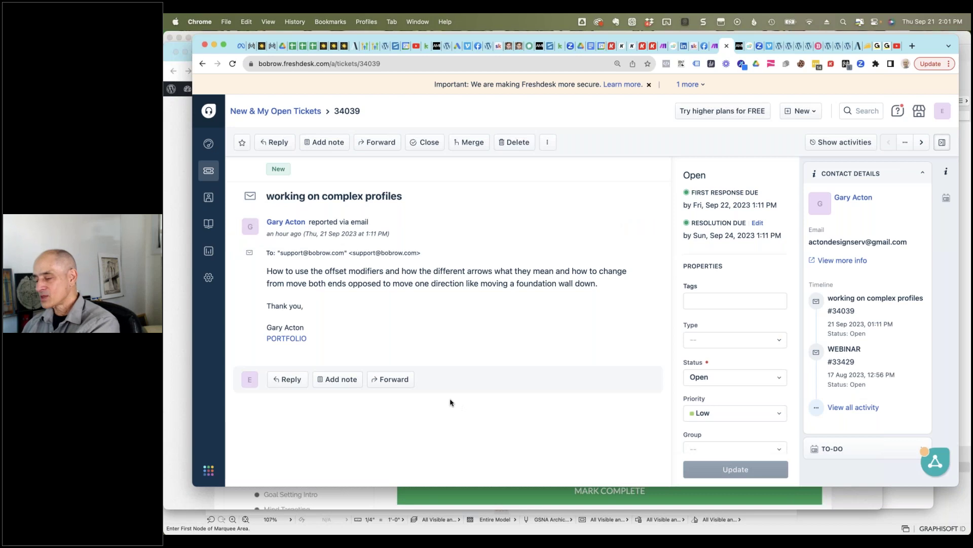
pyautogui.press('super+Tab')
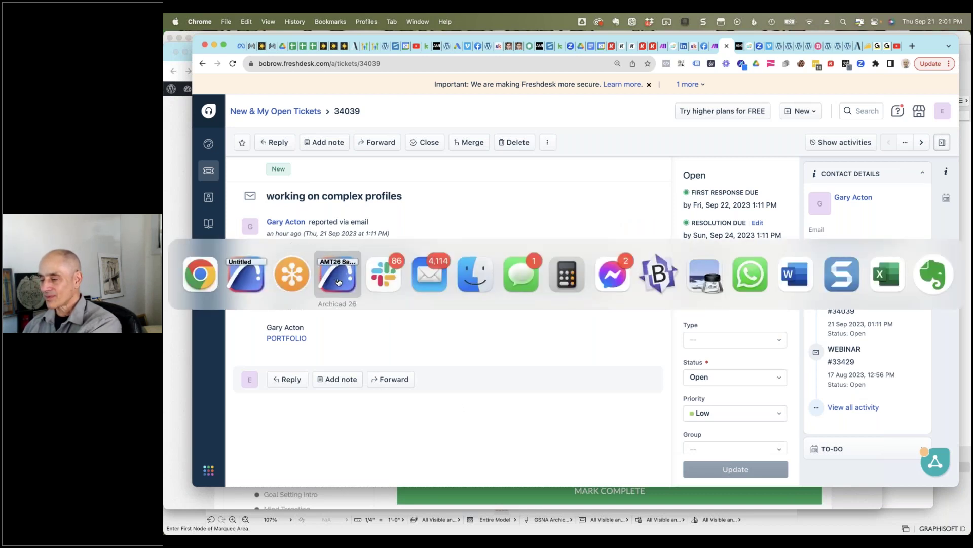
# Step: Bring ARCHICAD's AMT26 Sample Project WELCOME [1. FIRST FLOOR] plan back to the front
pyautogui.click(338, 282)
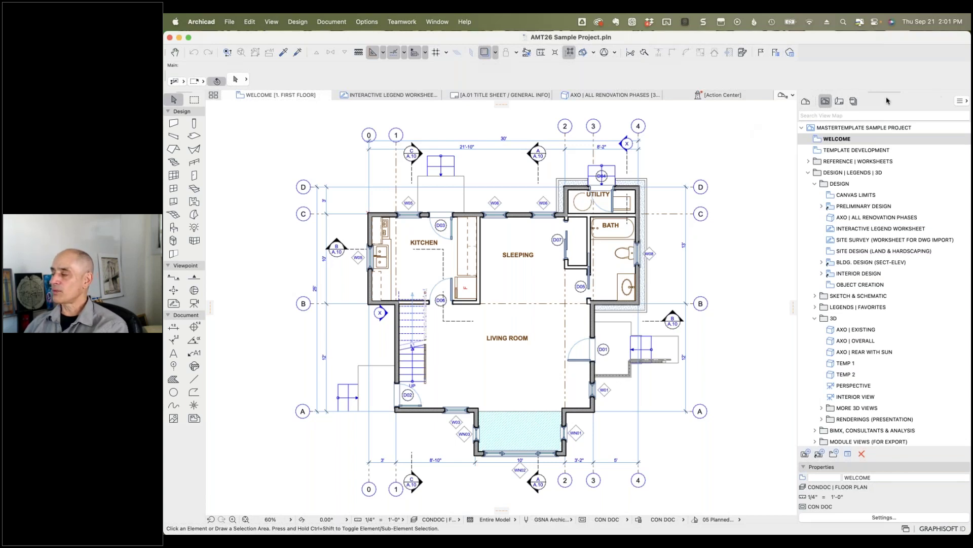
# Step: Show the Navigator's Publisher Sets, listing Layouts to PDF (Small Project) sheets A.01 to A.17
pyautogui.click(855, 101)
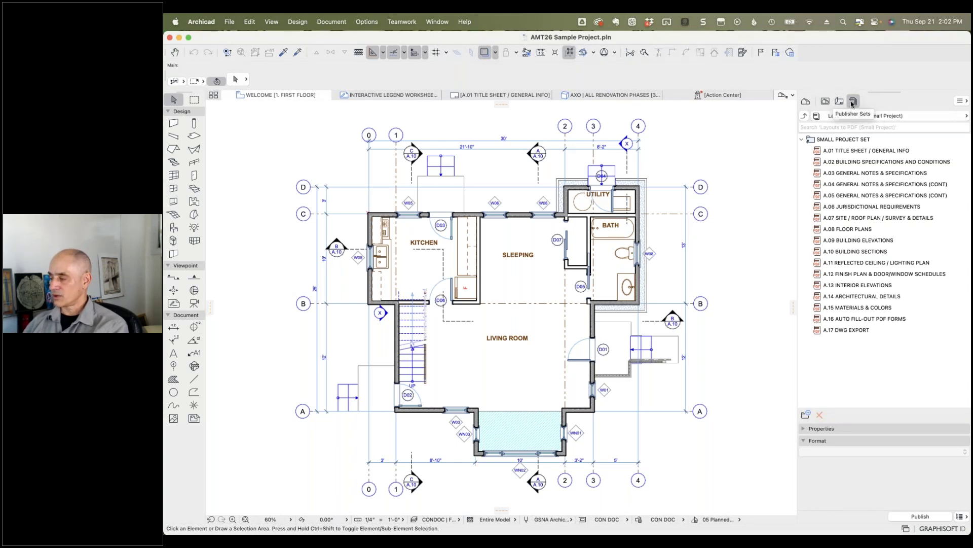
# Step: Go up to the full Publisher Sets list and select Layouts to PDF (Small Project)
pyautogui.click(805, 118)
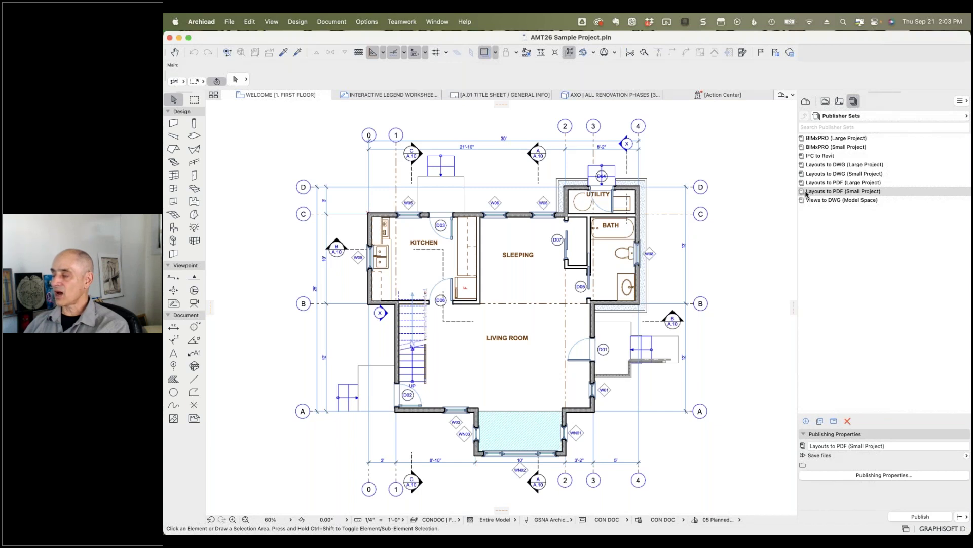
pyautogui.click(841, 194)
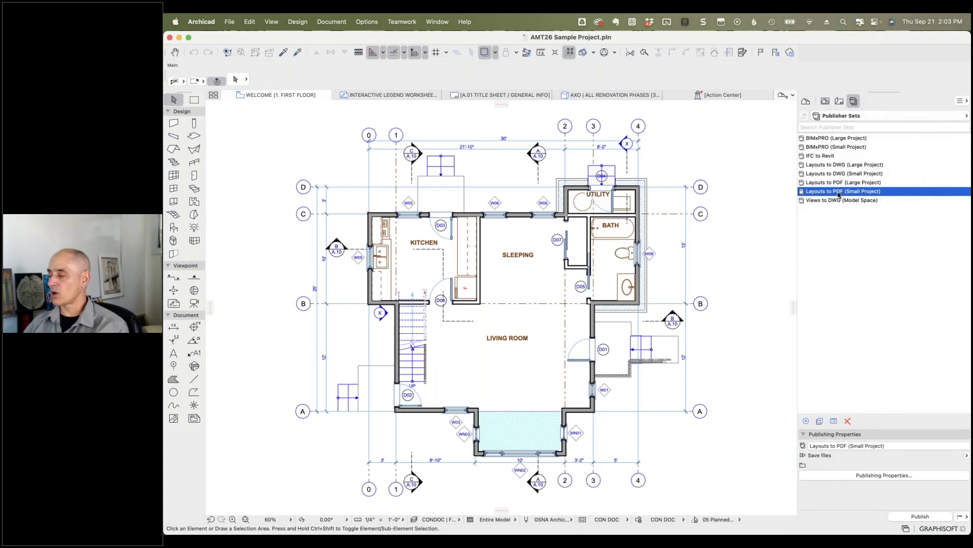
# Step: Open Publishing Properties for the Layouts to PDF (Small Project) set
pyautogui.click(881, 475)
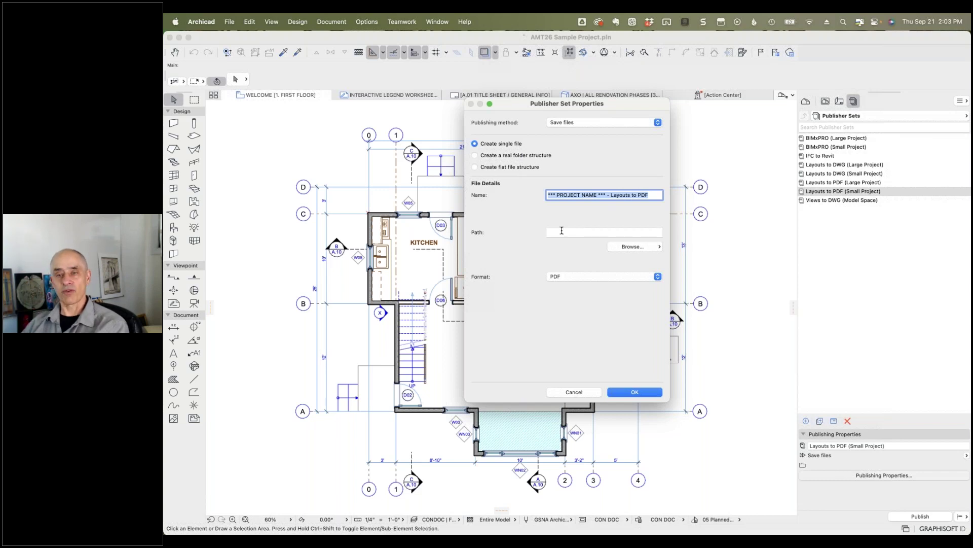
# Step: Create a 'PDF from Archicad' folder in Downloads and choose it as the output path
pyautogui.click(625, 247)
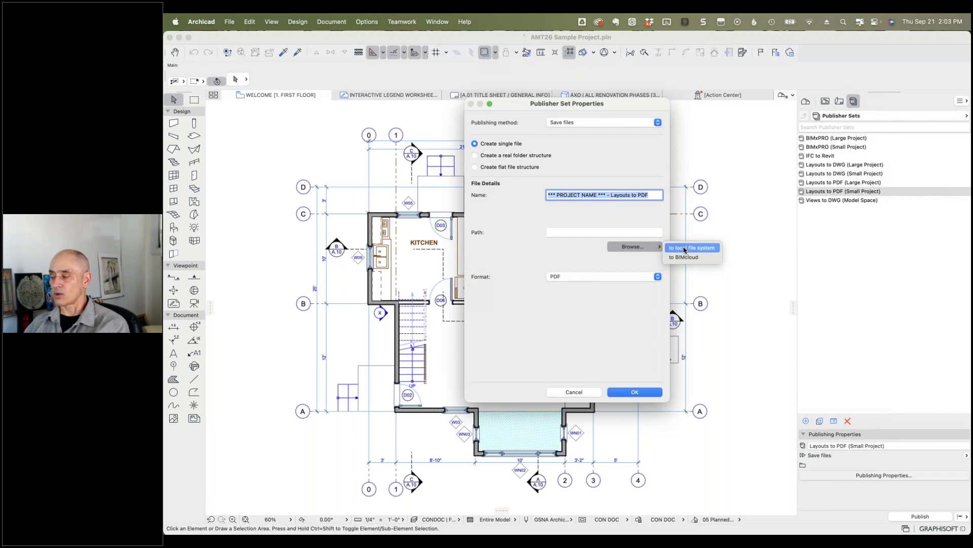
pyautogui.click(683, 249)
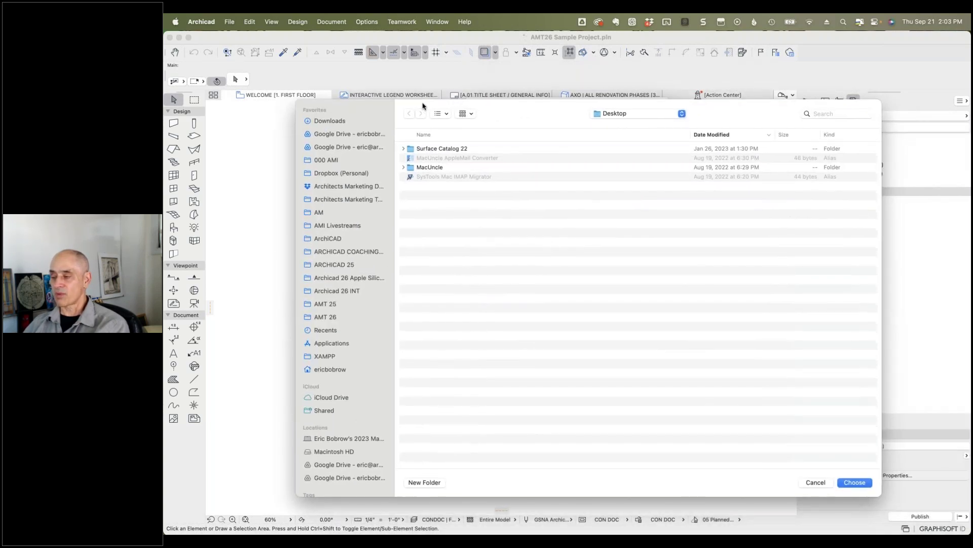
pyautogui.click(330, 122)
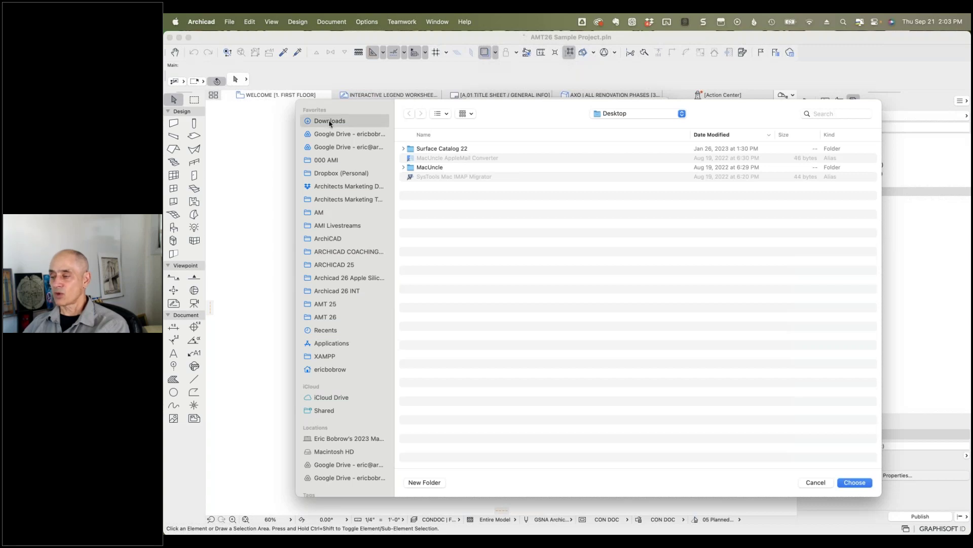
pyautogui.click(424, 482)
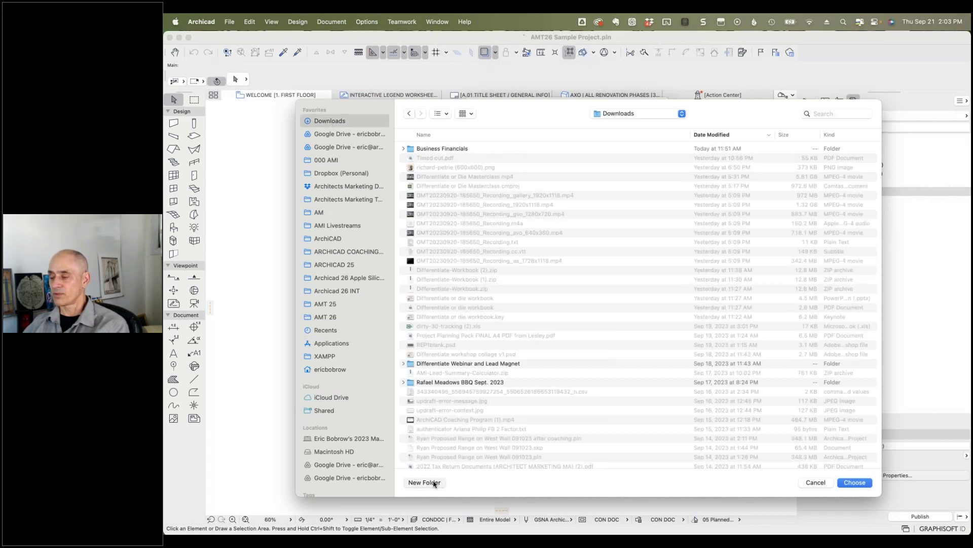
pyautogui.write('PD')
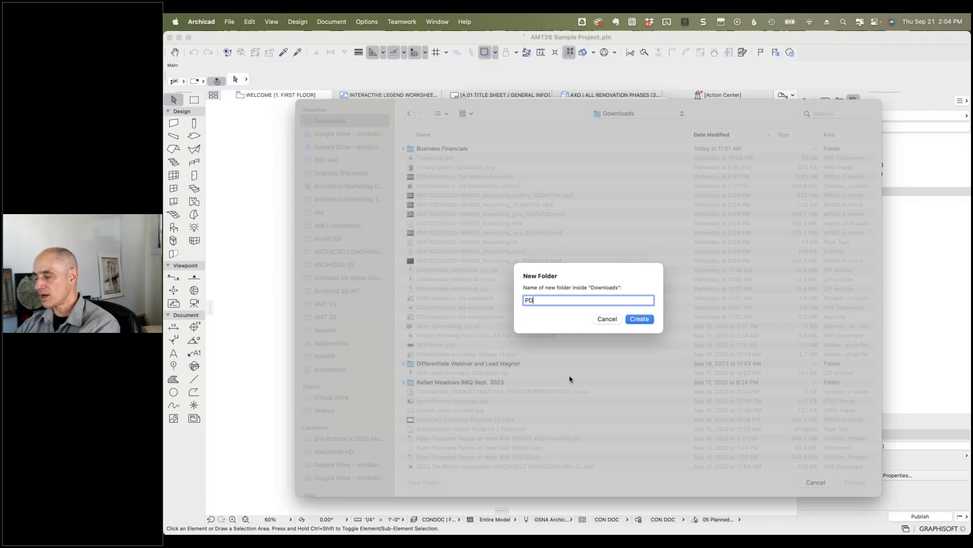
pyautogui.write('F from Archicad')
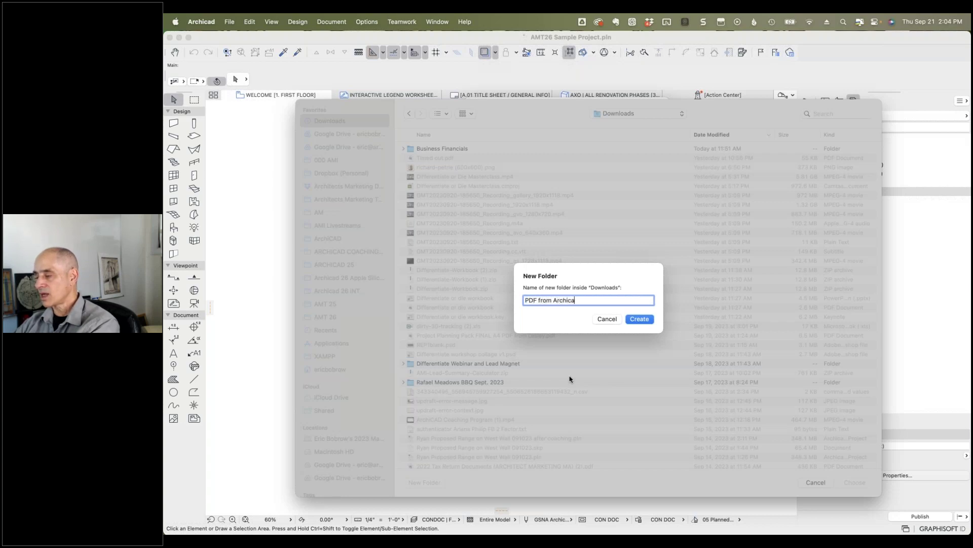
pyautogui.click(638, 319)
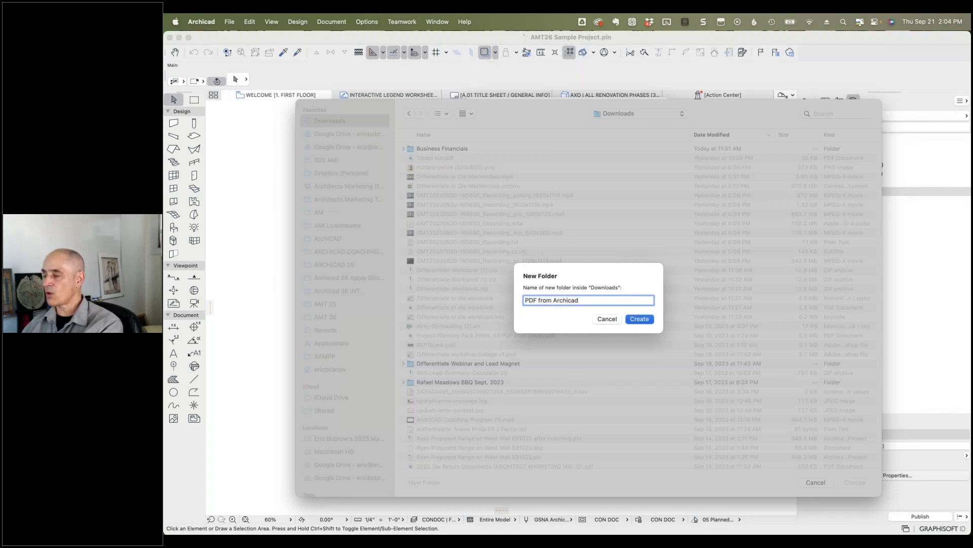
pyautogui.click(660, 116)
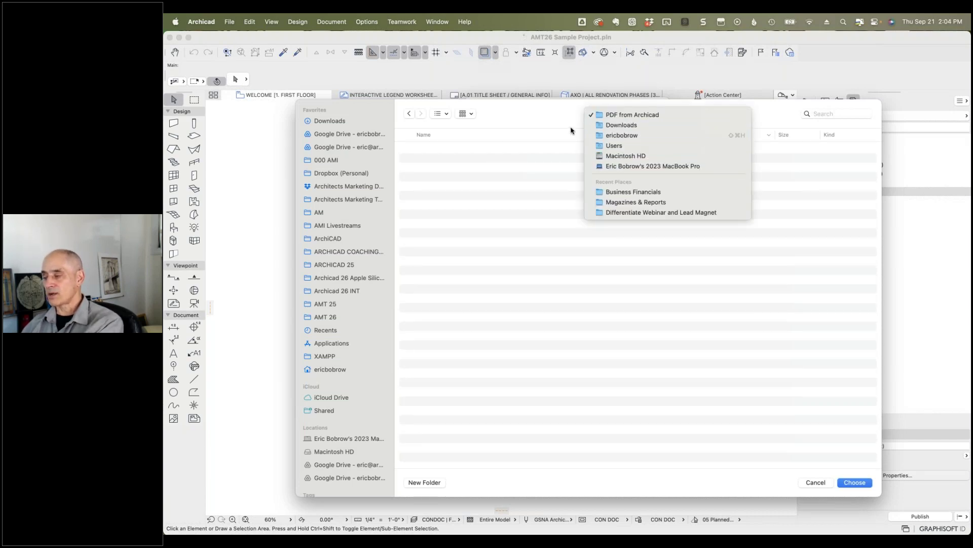
pyautogui.click(550, 121)
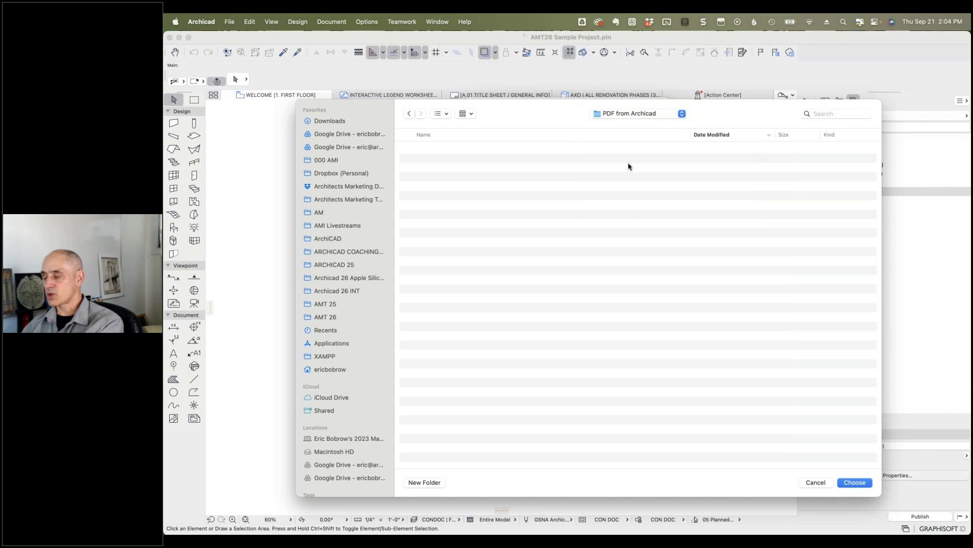
pyautogui.click(853, 483)
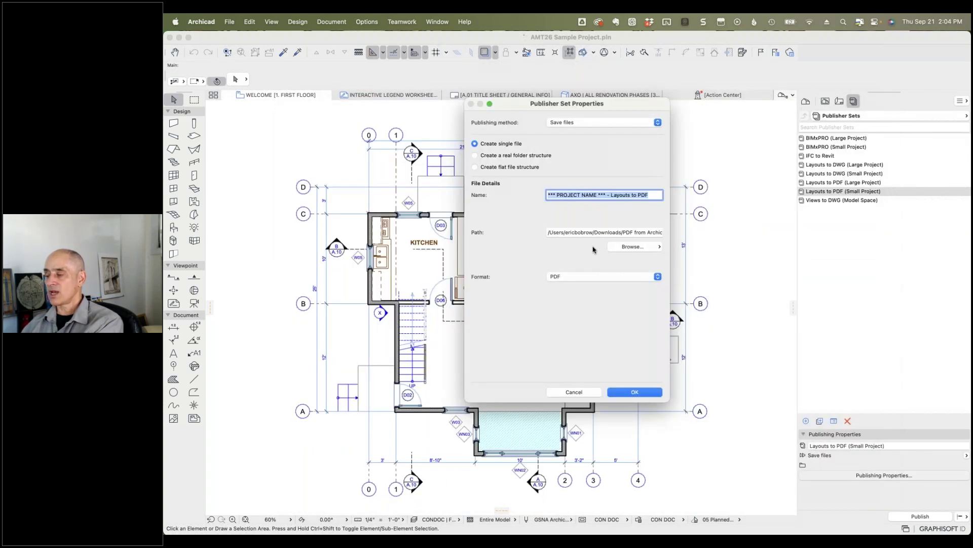
# Step: Check the Downloads/PDF from Archicad path, keep PDF format, and confirm the set properties
pyautogui.click(549, 232)
pyautogui.moveTo(642, 235); pyautogui.dragTo(671, 236)
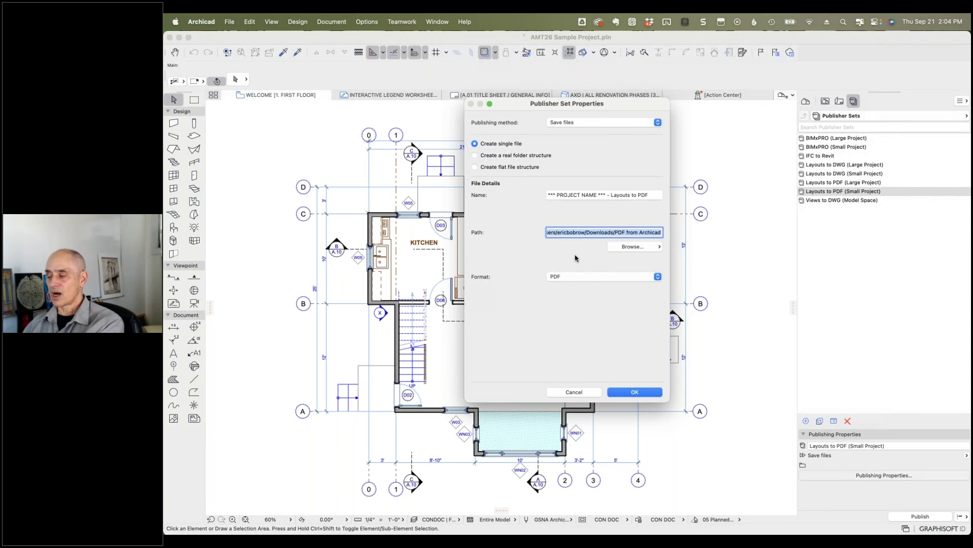
pyautogui.click(567, 278)
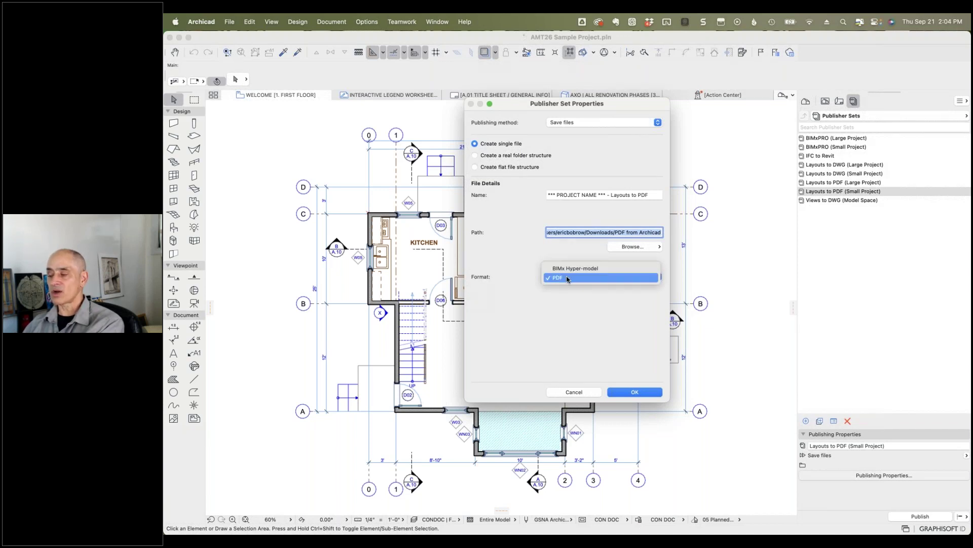
pyautogui.click(521, 256)
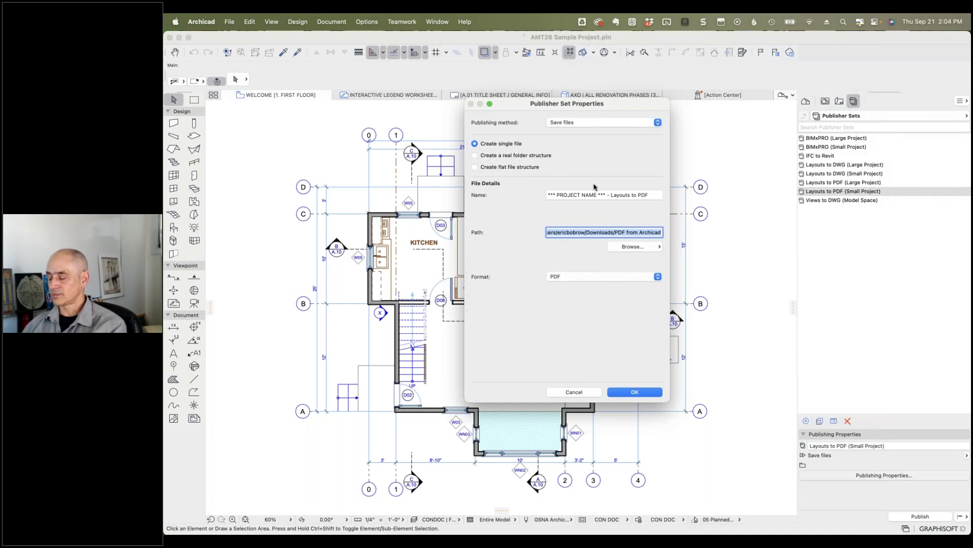
pyautogui.click(635, 392)
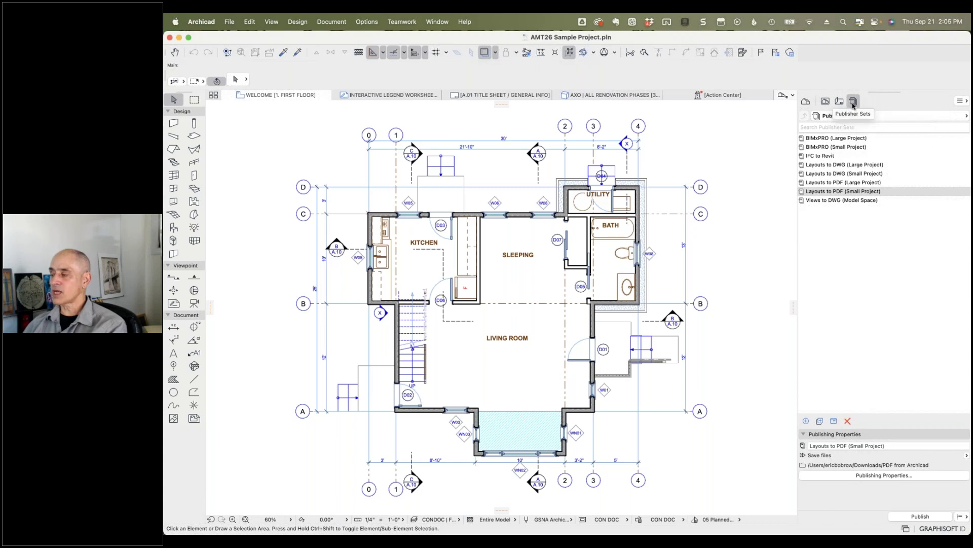
pyautogui.doubleClick(804, 193)
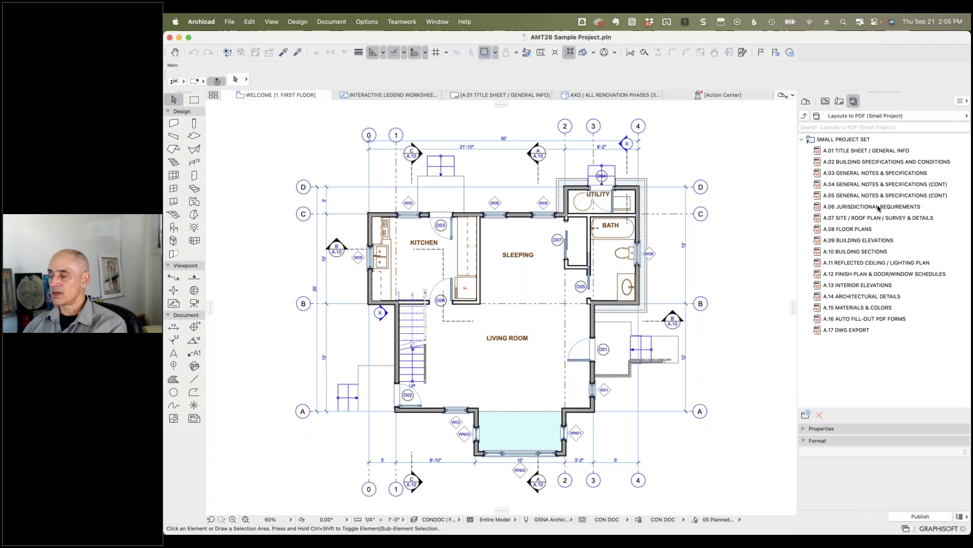
pyautogui.click(869, 154)
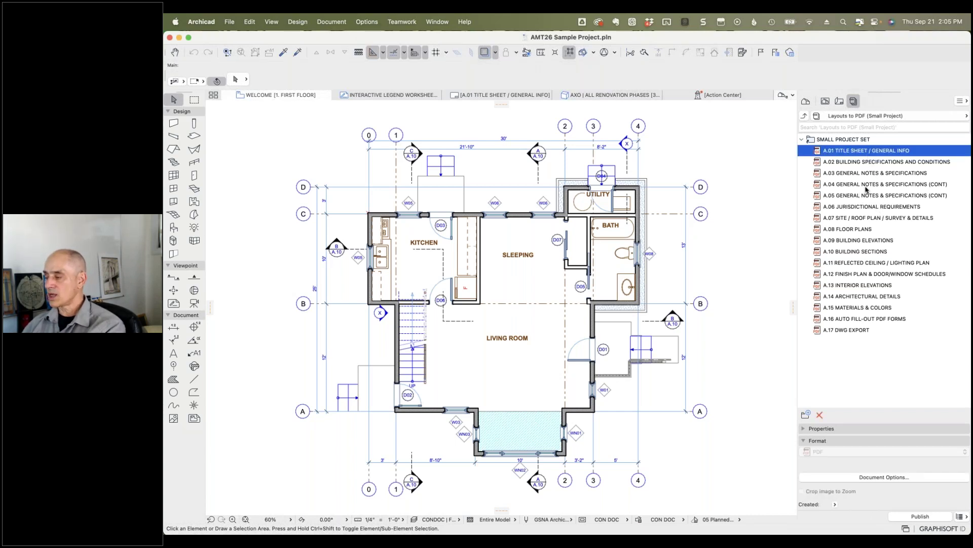
pyautogui.keyDown('super'); pyautogui.click(866, 218); pyautogui.keyUp('super')
pyautogui.keyDown('shift'); pyautogui.click(862, 240); pyautogui.keyUp('shift')
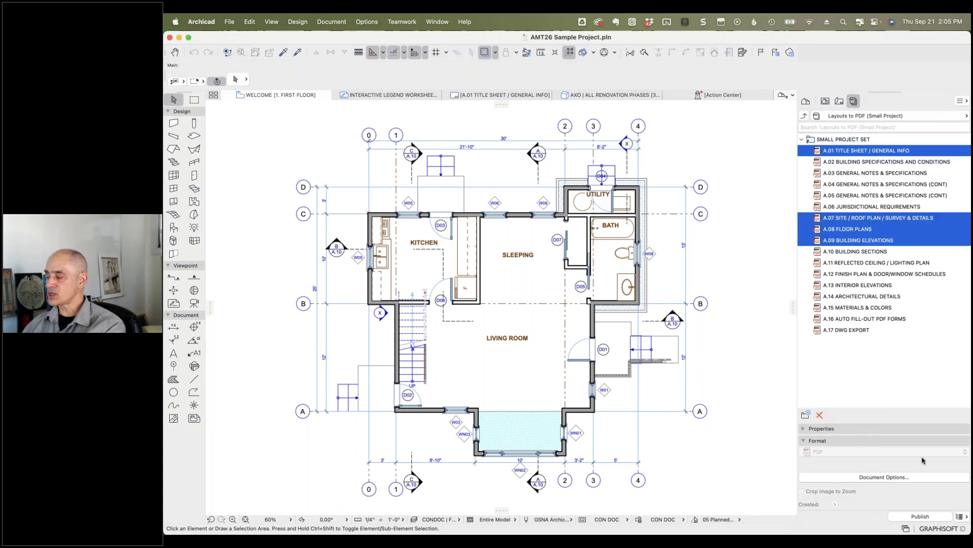
pyautogui.click(959, 516)
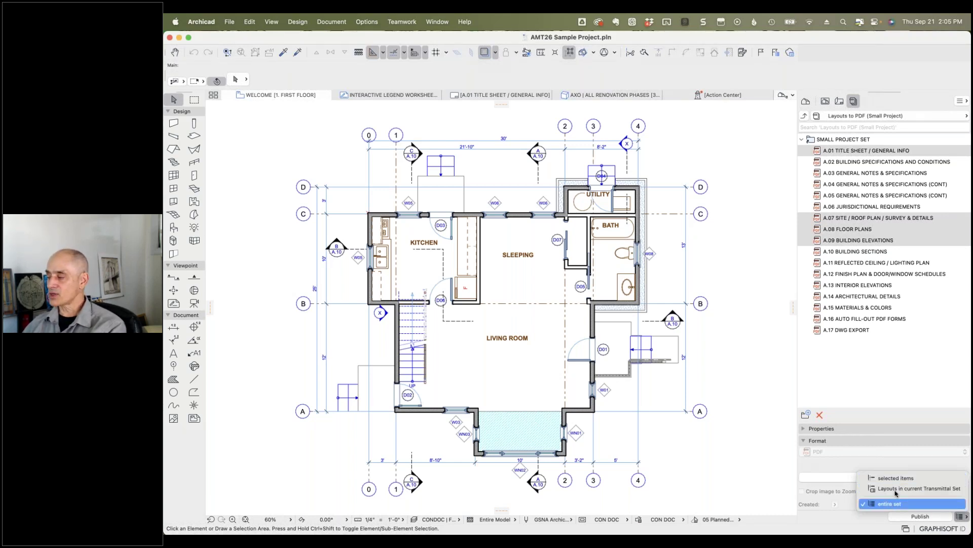
pyautogui.click(832, 162)
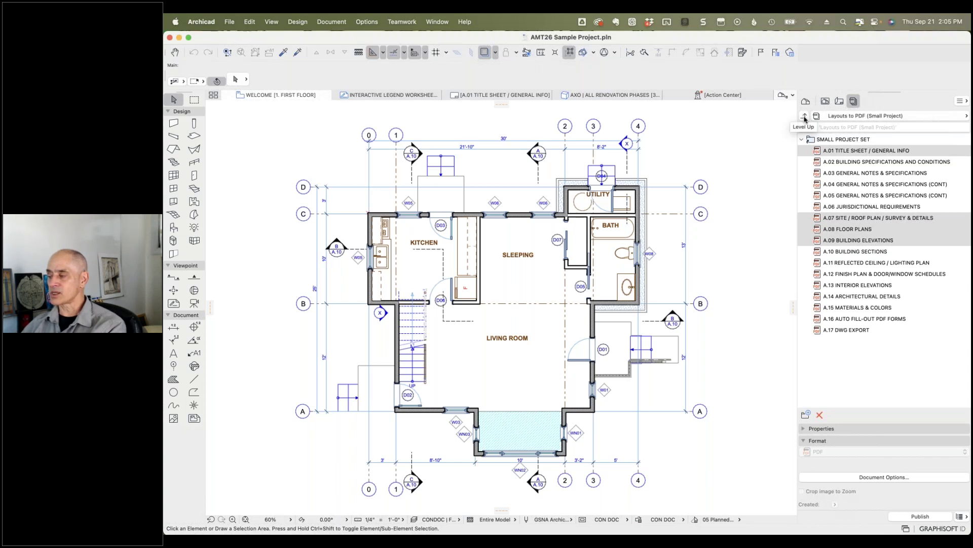
pyautogui.click(804, 119)
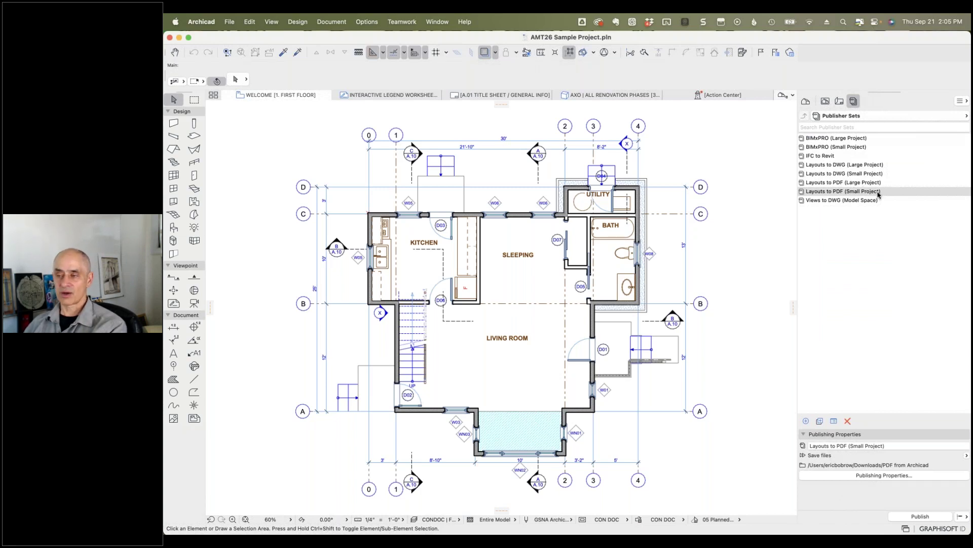
# Step: Reopen the publisher set properties and close them unchanged, then dismiss the set's context menu
pyautogui.click(890, 475)
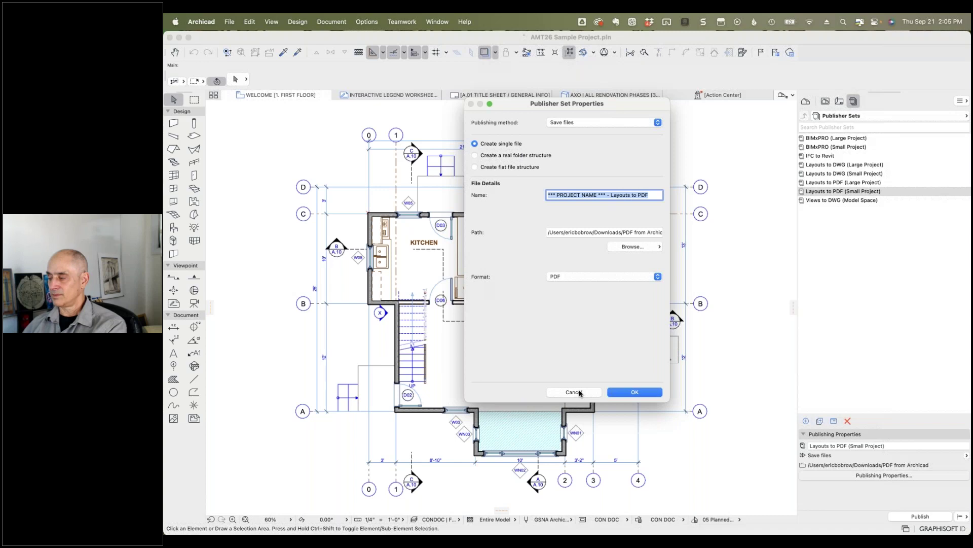
pyautogui.click(581, 393)
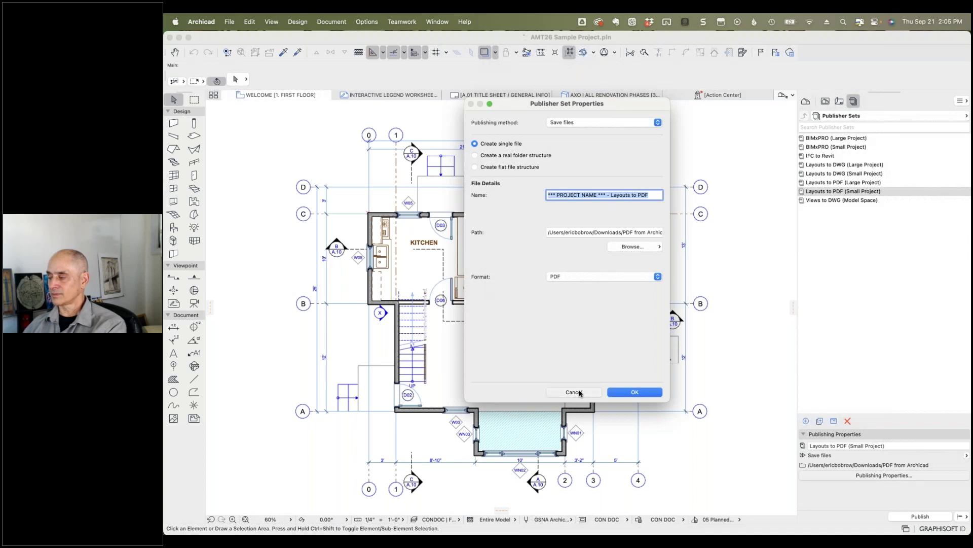
pyautogui.rightClick(819, 193)
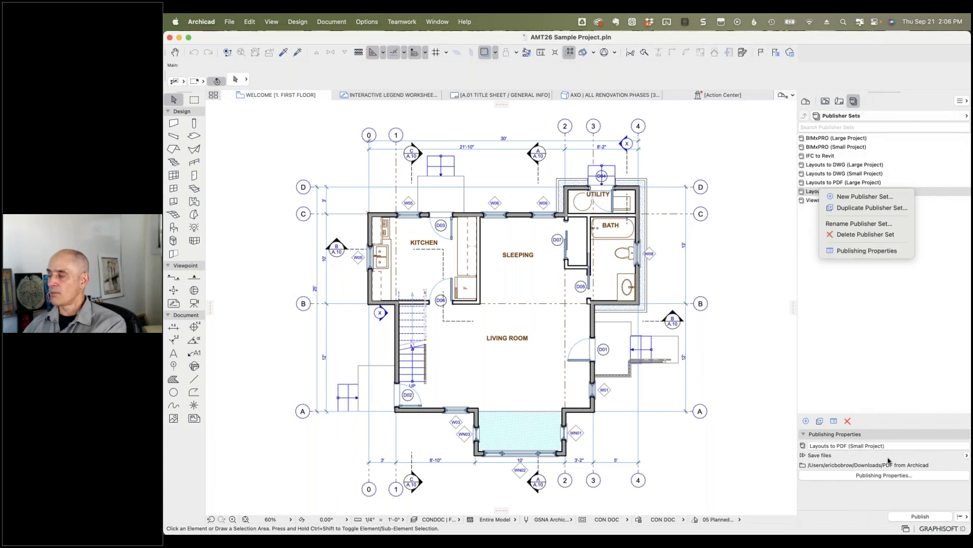
pyautogui.click(873, 368)
# Step: Open Layouts to PDF (Small Project) and view the SMALL PROJECT SET folder's publishing properties without changes
pyautogui.doubleClick(806, 192)
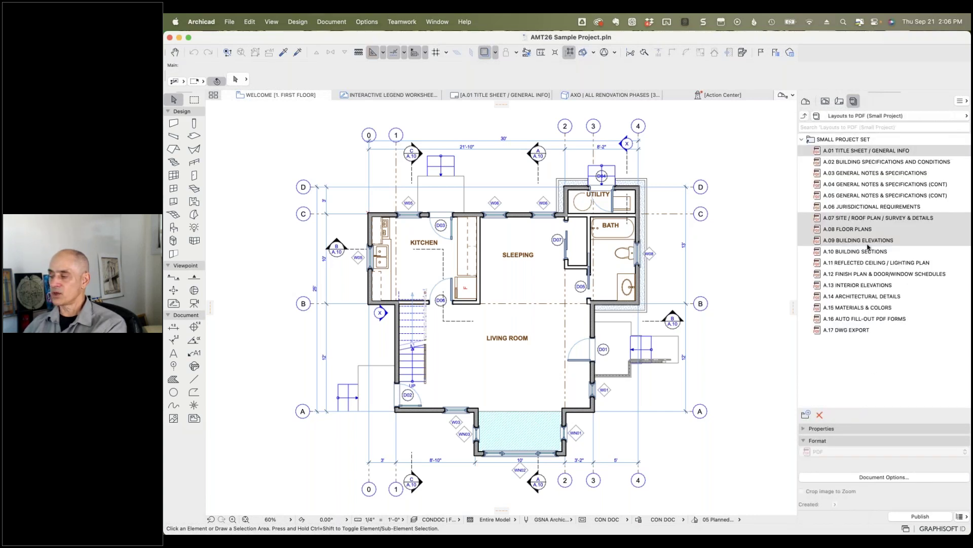
pyautogui.rightClick(862, 229)
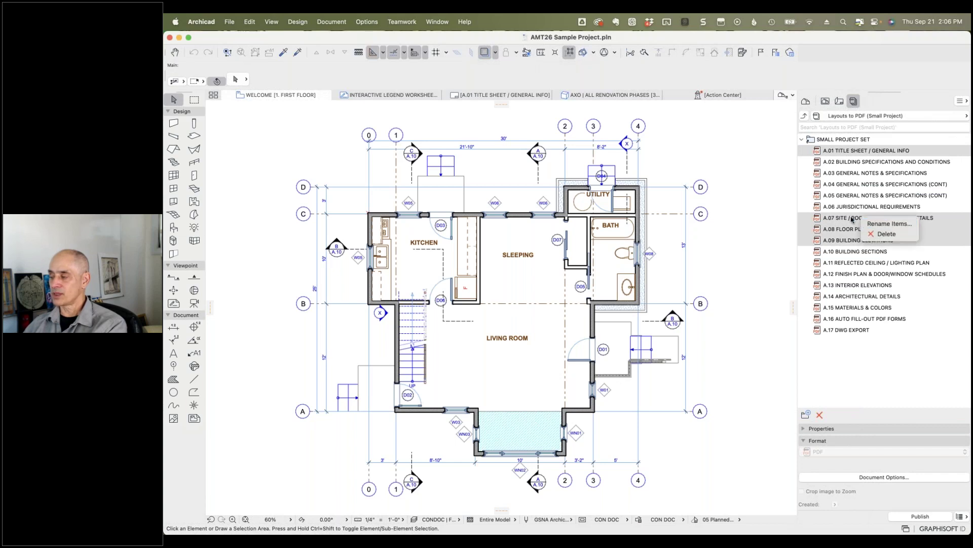
pyautogui.rightClick(837, 140)
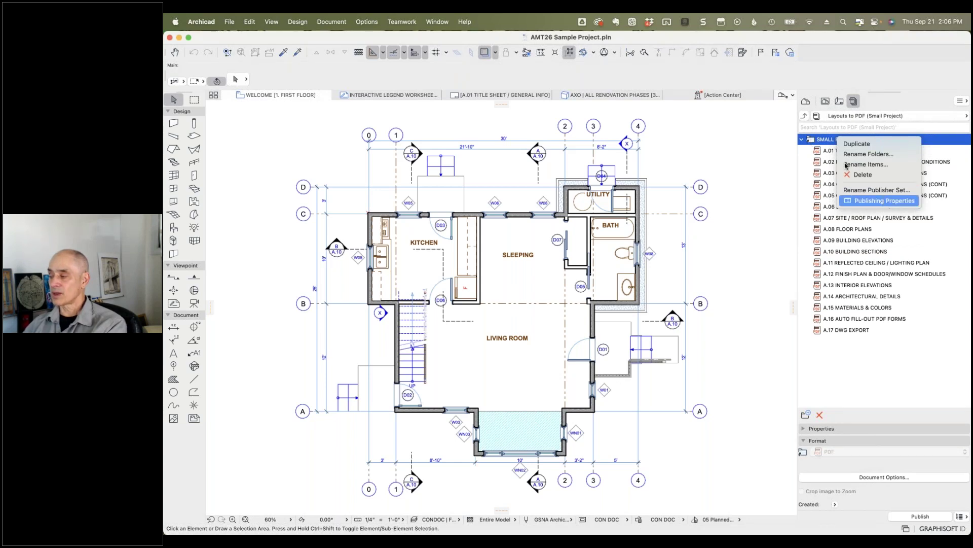
pyautogui.click(879, 201)
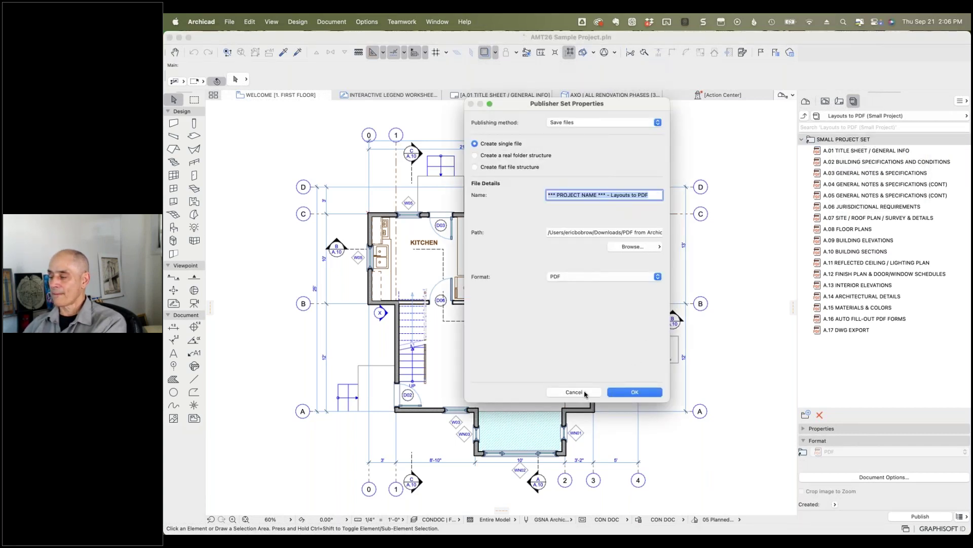
pyautogui.click(574, 392)
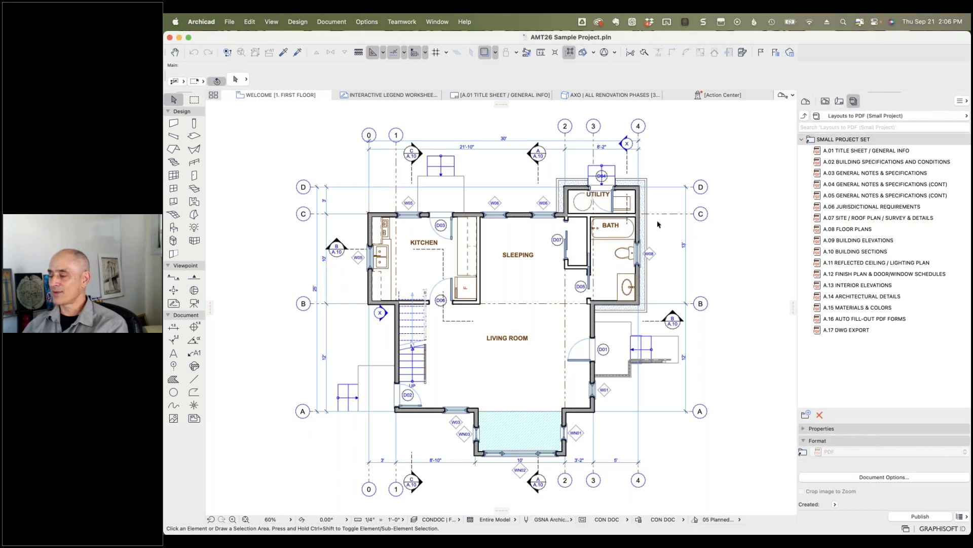
# Step: Zoom to the utility room and draw a short wall just above it near grid line 4
pyautogui.click(609, 157)
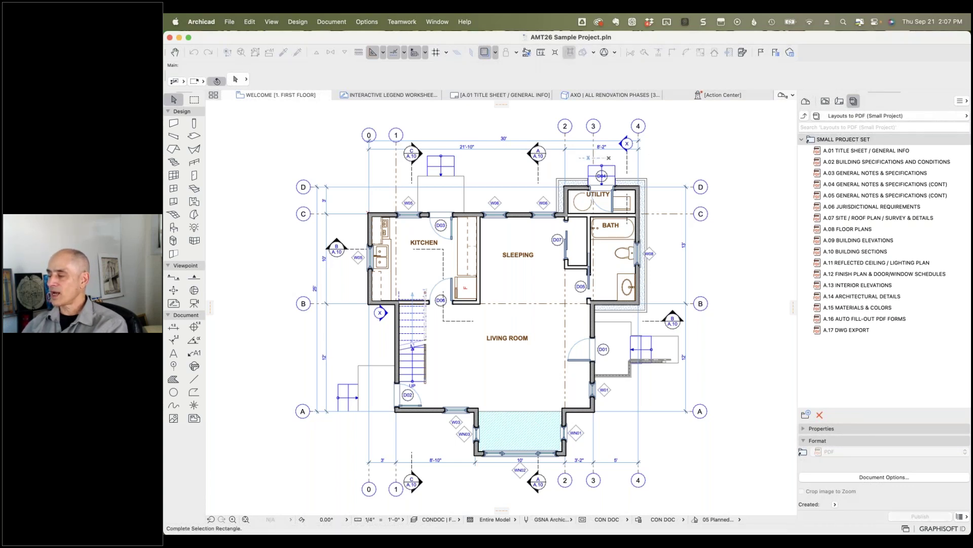
pyautogui.click(608, 159)
pyautogui.scroll(5, 603, 158)
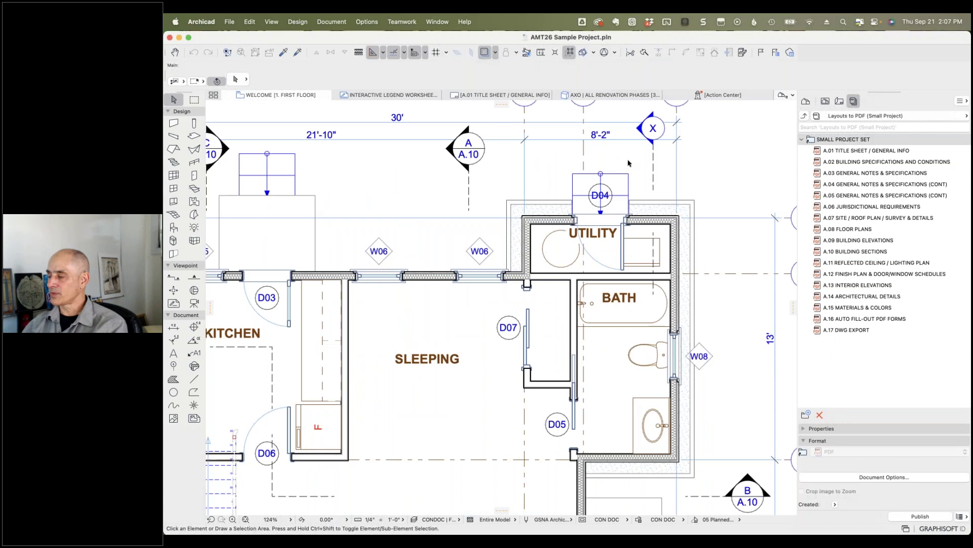
pyautogui.scroll(3, 629, 162)
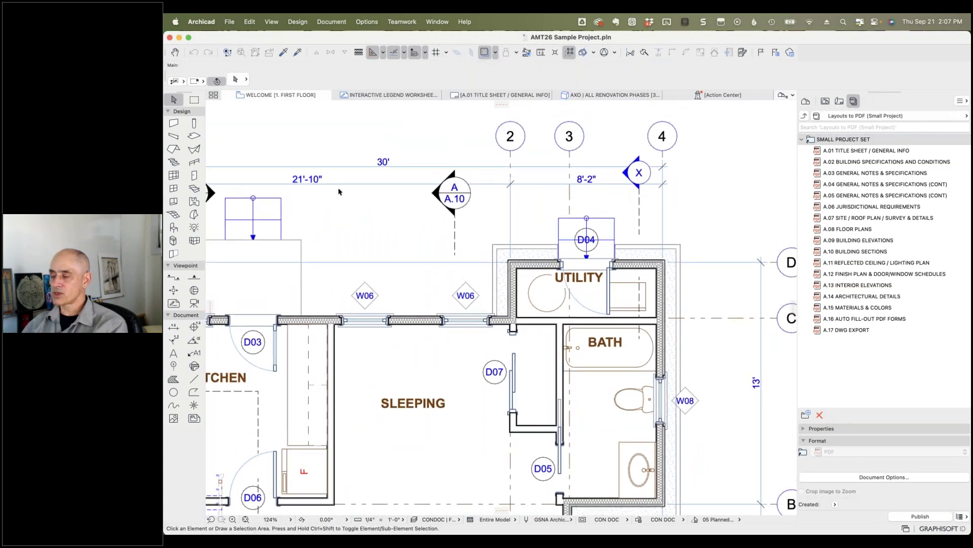
pyautogui.moveTo(725, 365); pyautogui.dragTo(637, 369, button='middle')
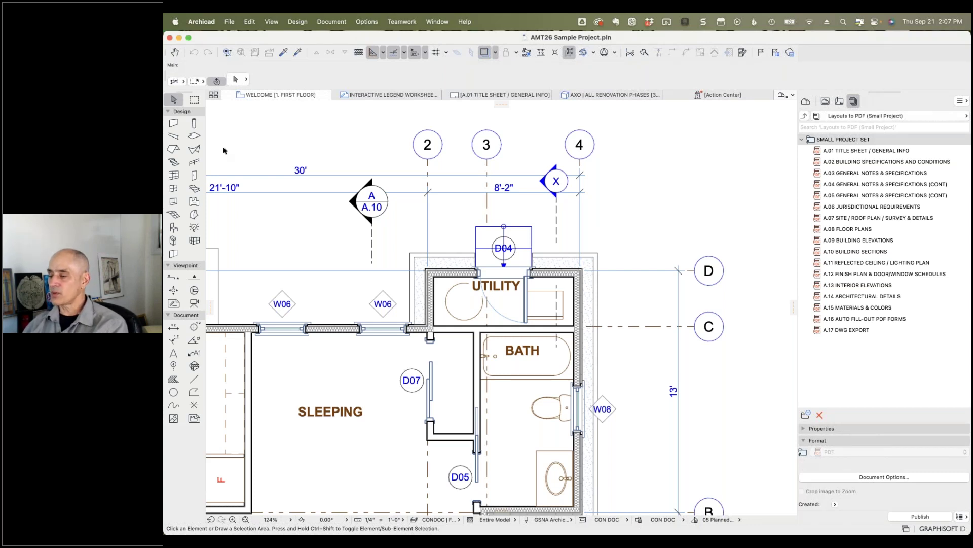
pyautogui.click(173, 122)
pyautogui.click(539, 212)
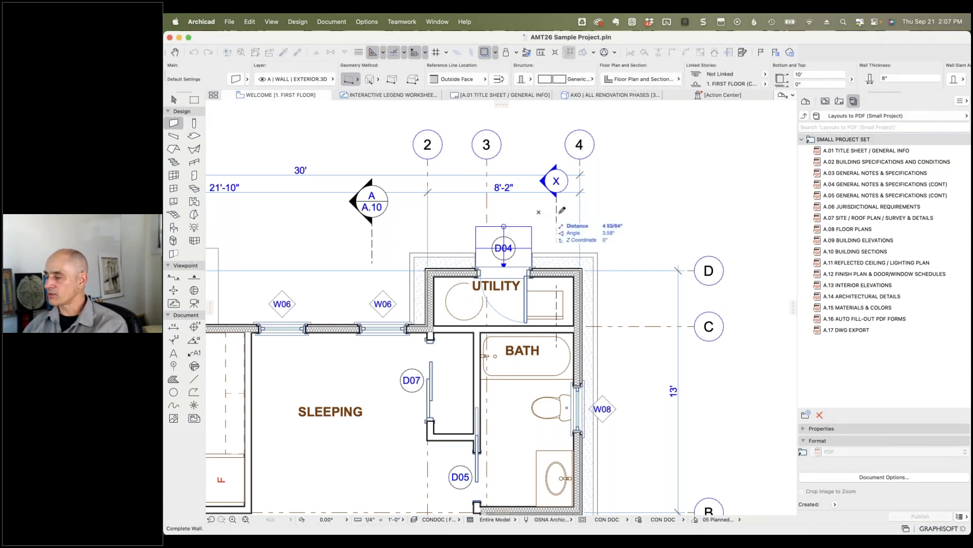
pyautogui.click(651, 212)
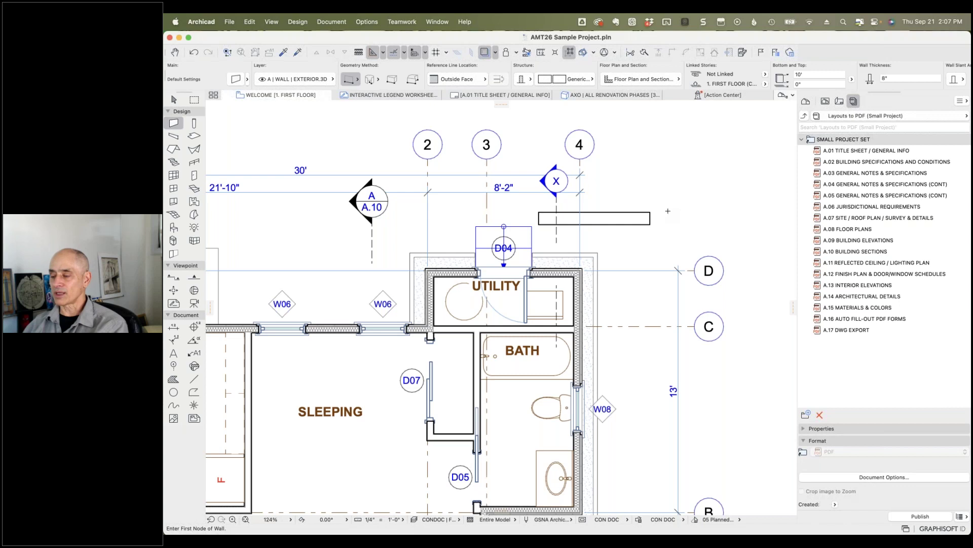
# Step: Dimension the new wall's top edge with a dimension line placed just above it
pyautogui.click(177, 329)
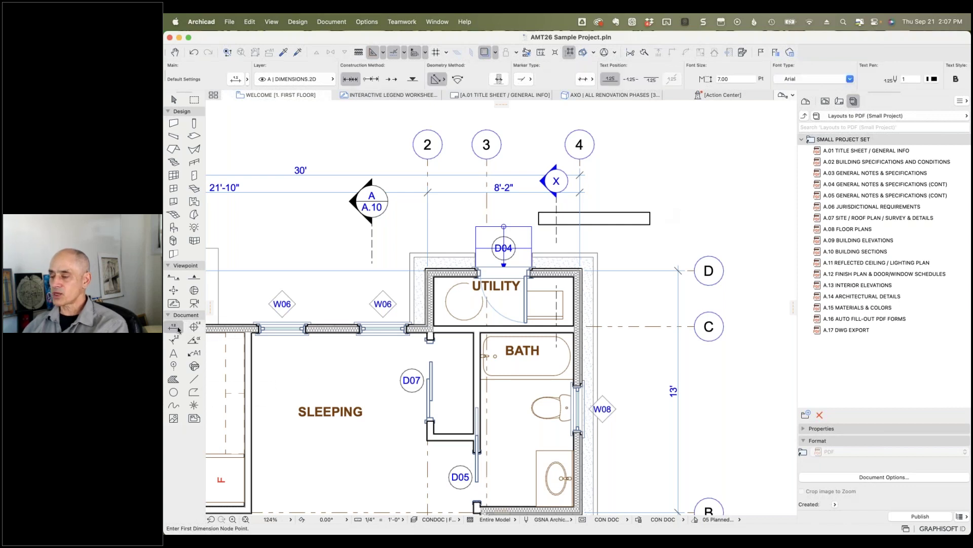
pyautogui.click(539, 212)
pyautogui.click(651, 212)
pyautogui.doubleClick(619, 195)
pyautogui.click(620, 203)
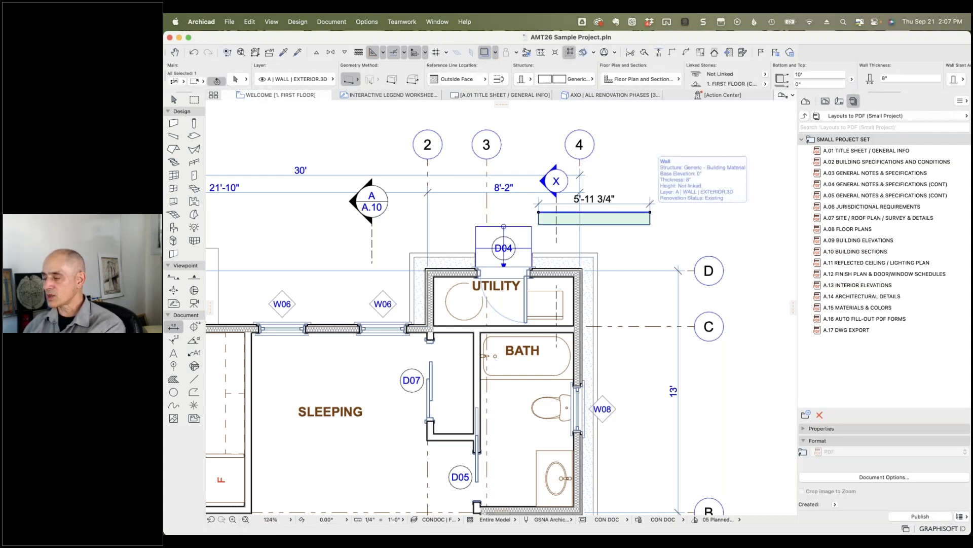
# Step: Lengthen the wall so its dimension reads 6'-7 7/8", then deselect it
pyautogui.click(663, 213)
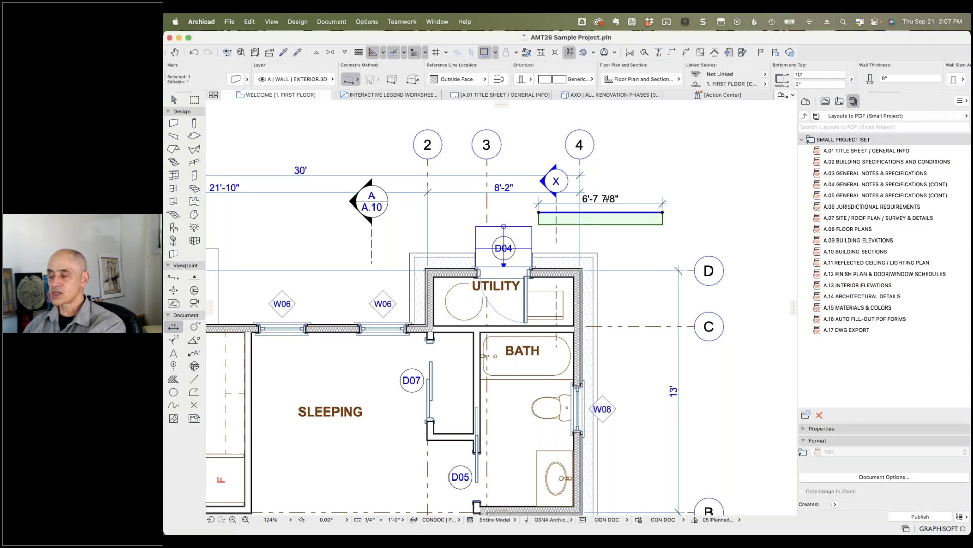
pyautogui.click(622, 191)
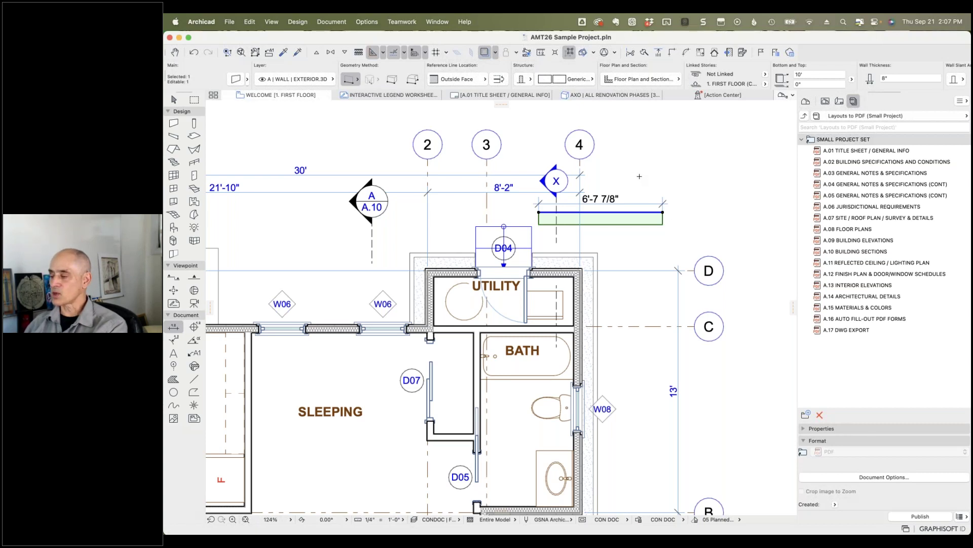
pyautogui.press('Escape')
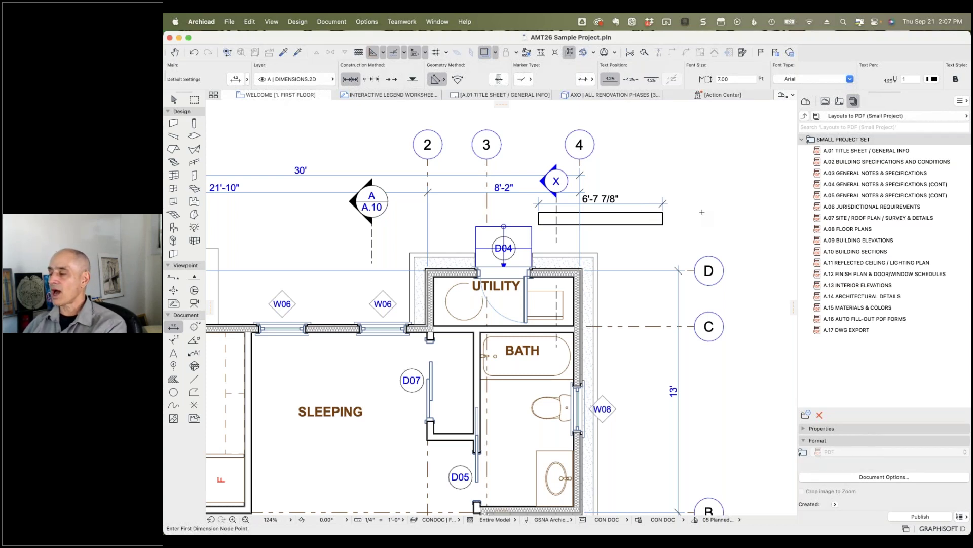
# Step: Set Fractions to 1/2 in the Project Preferences Dimensions page and apply it
pyautogui.click(368, 22)
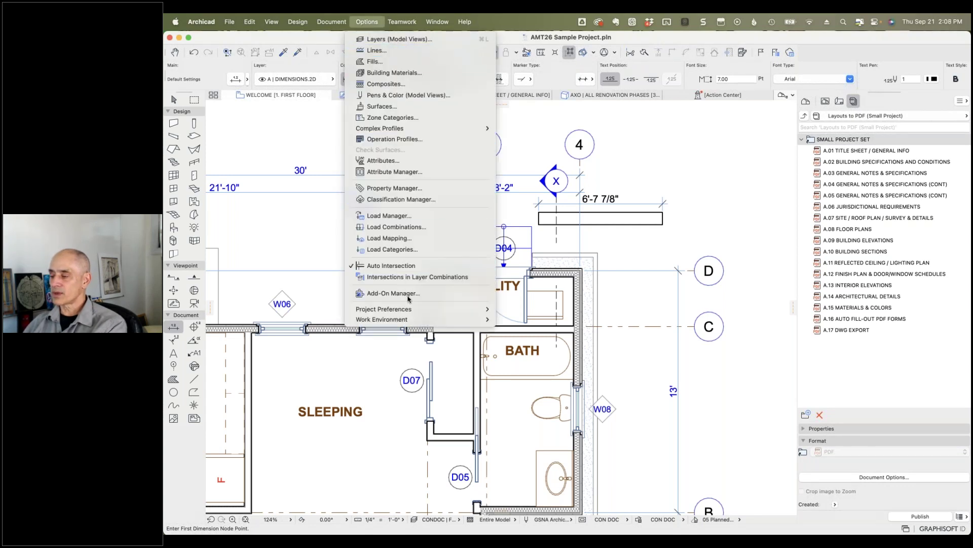
pyautogui.moveTo(410, 310)
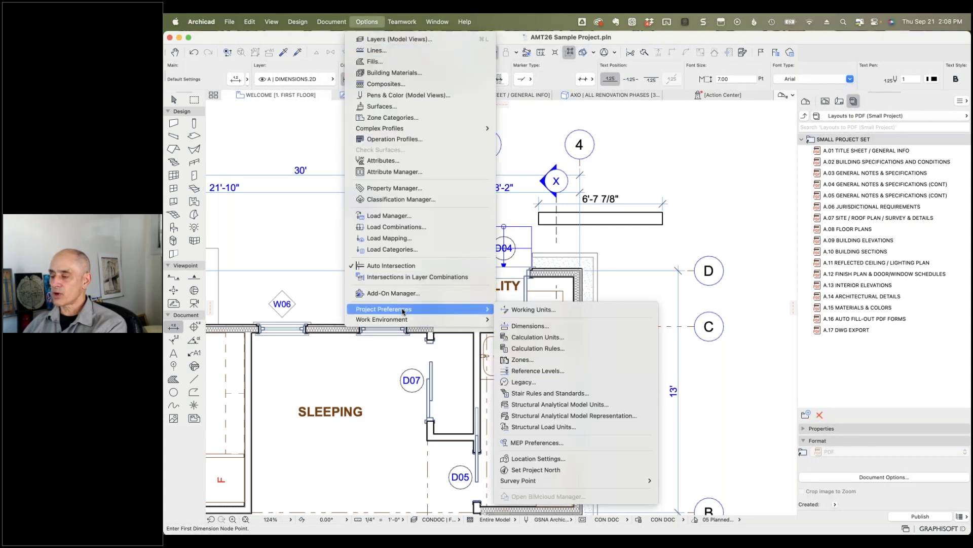
pyautogui.click(531, 326)
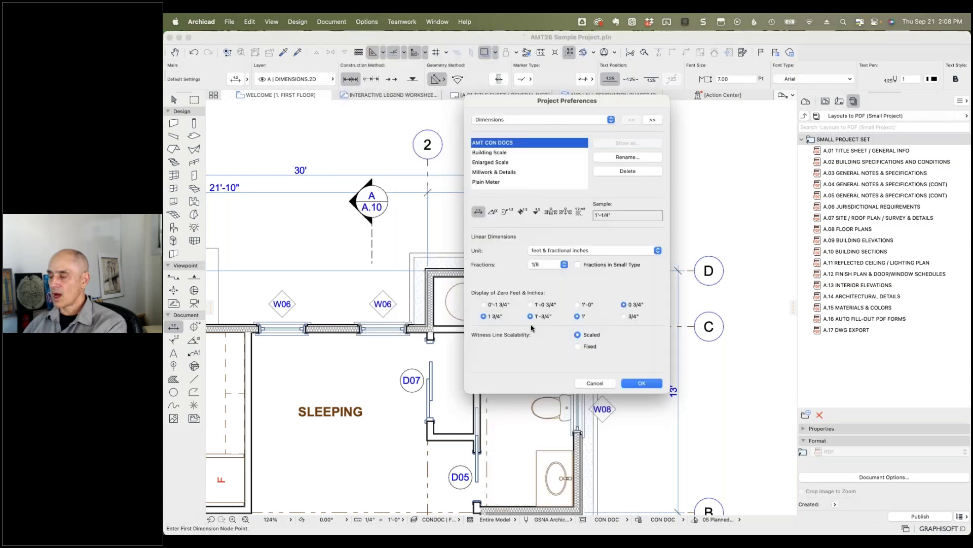
pyautogui.click(564, 266)
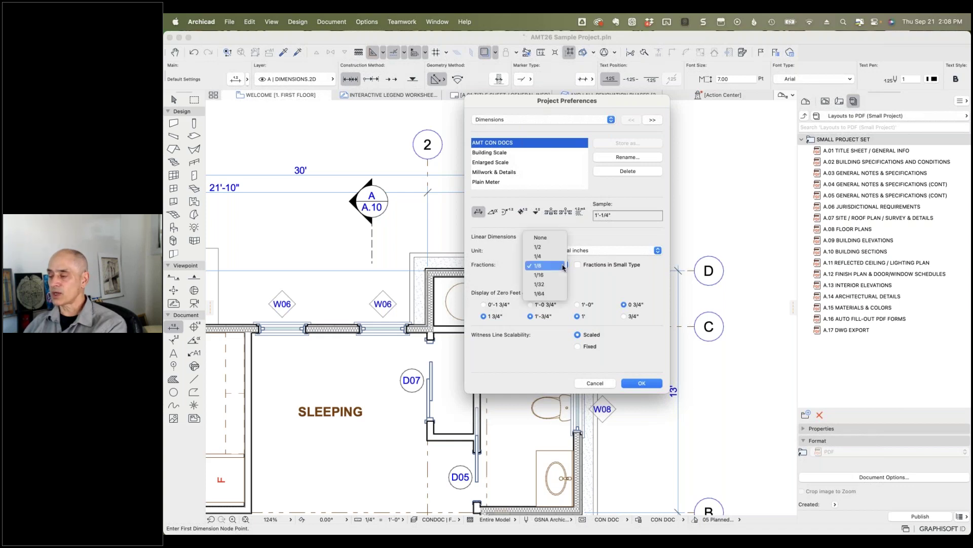
pyautogui.click(552, 247)
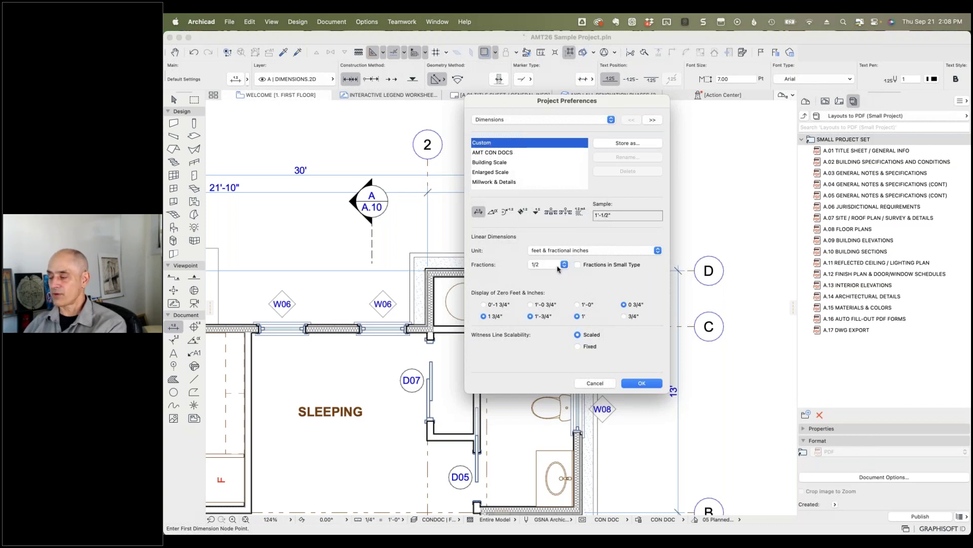
pyautogui.click(639, 384)
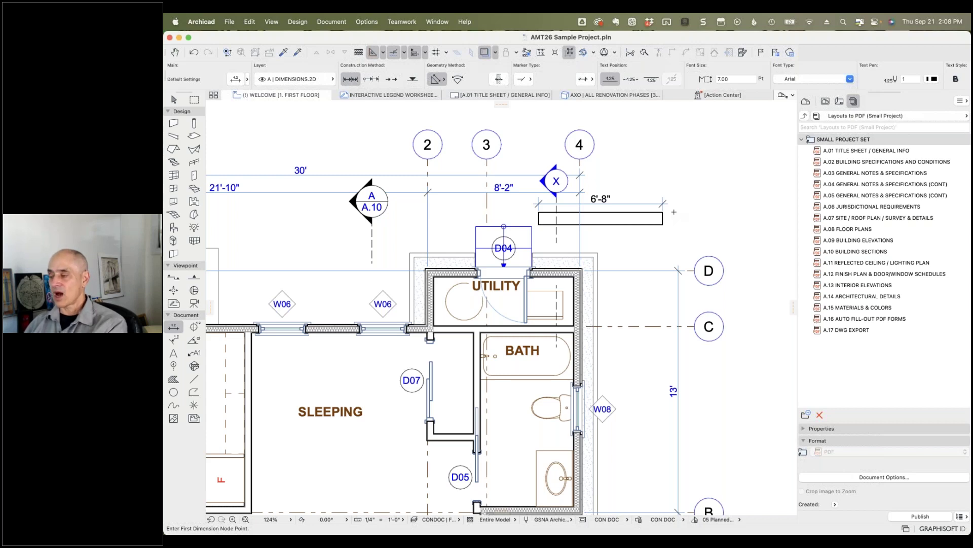
# Step: Open the 1. First Floor Plan view from the View Map
pyautogui.click(824, 102)
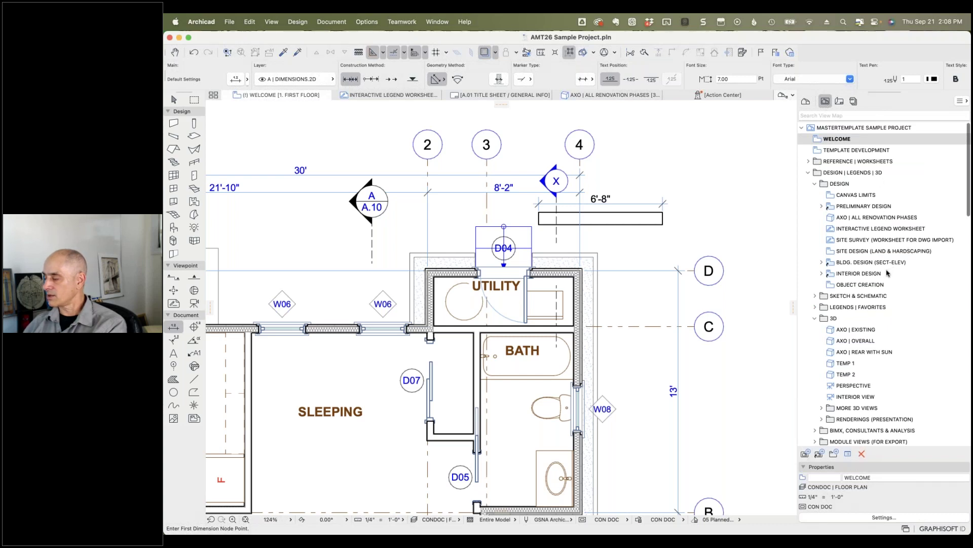
pyautogui.scroll(-15, 887, 273)
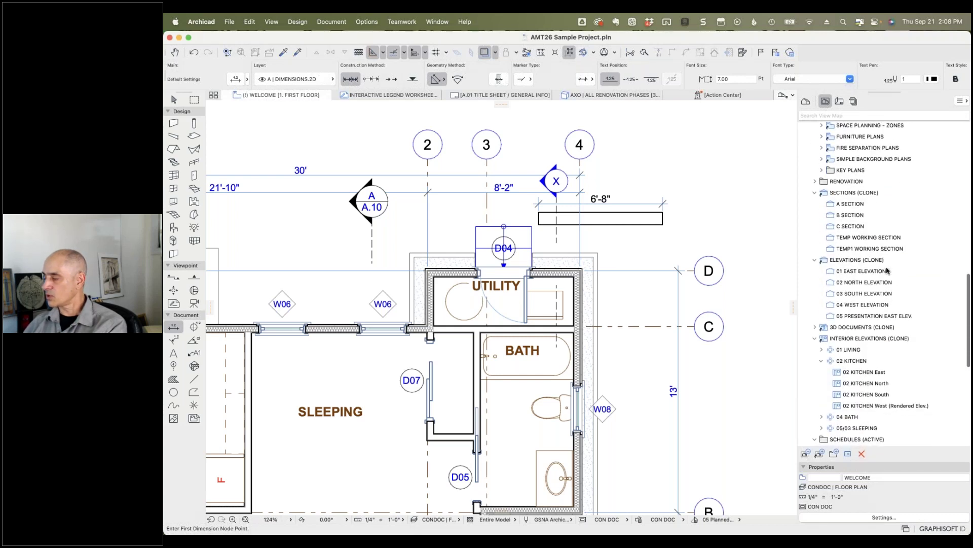
pyautogui.scroll(8, 887, 271)
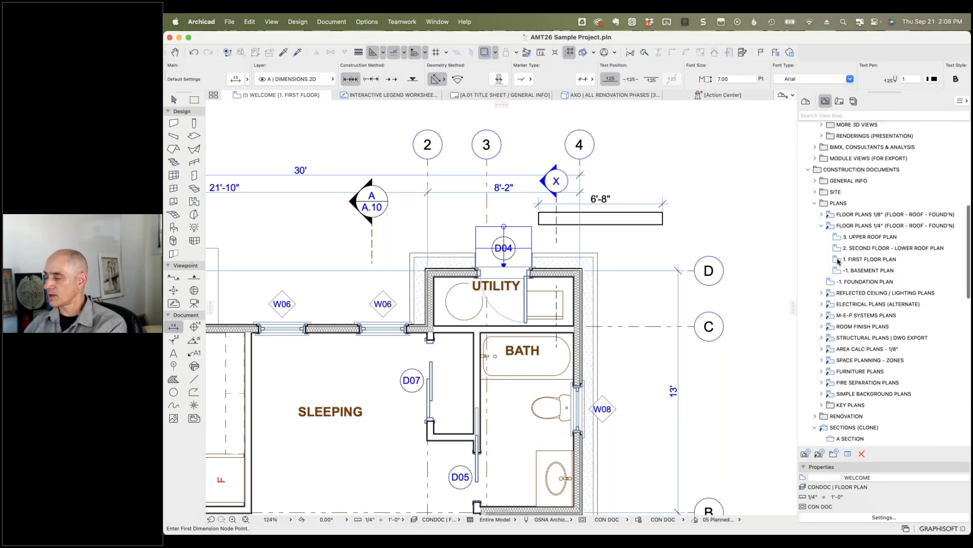
pyautogui.doubleClick(838, 260)
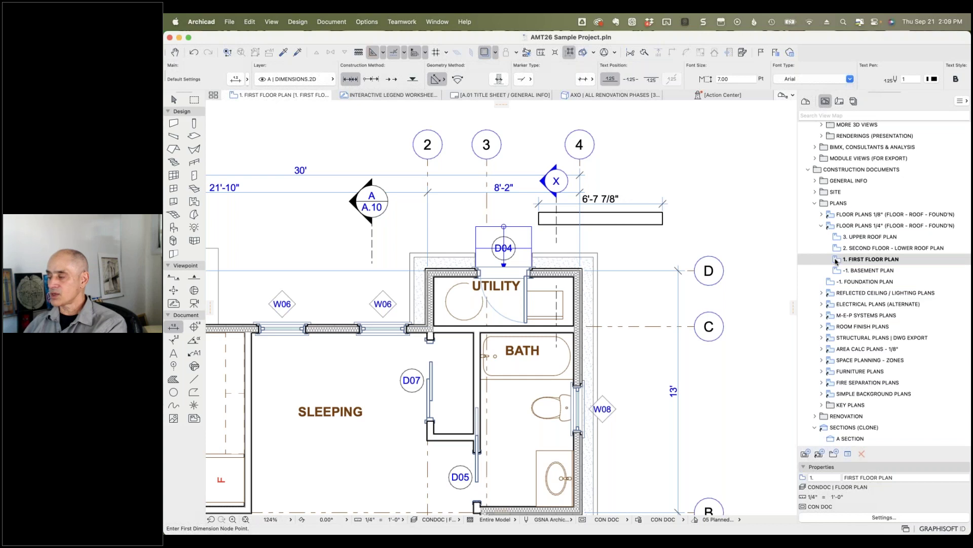
# Step: Keep AMT CON DOCS as the view's dimensioning standard and close View Settings
pyautogui.click(866, 518)
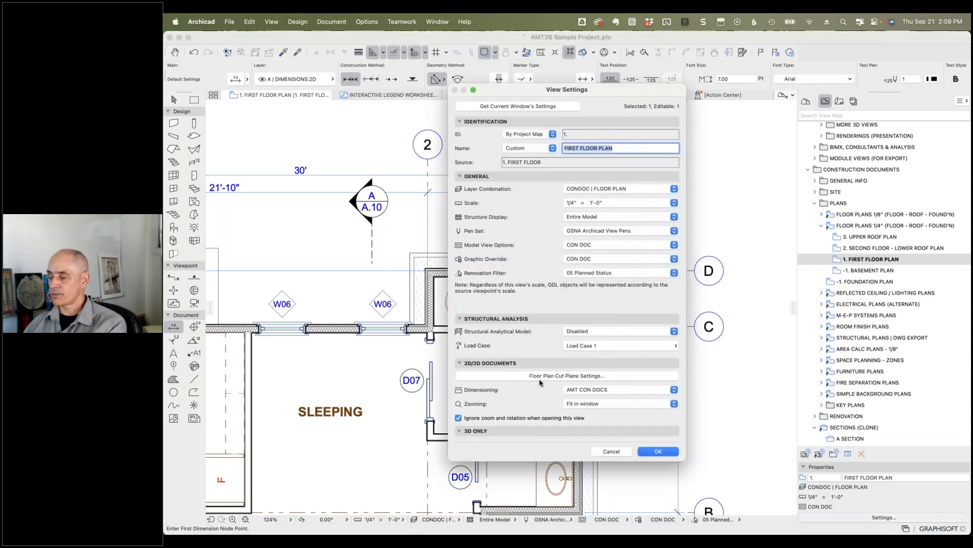
pyautogui.click(588, 390)
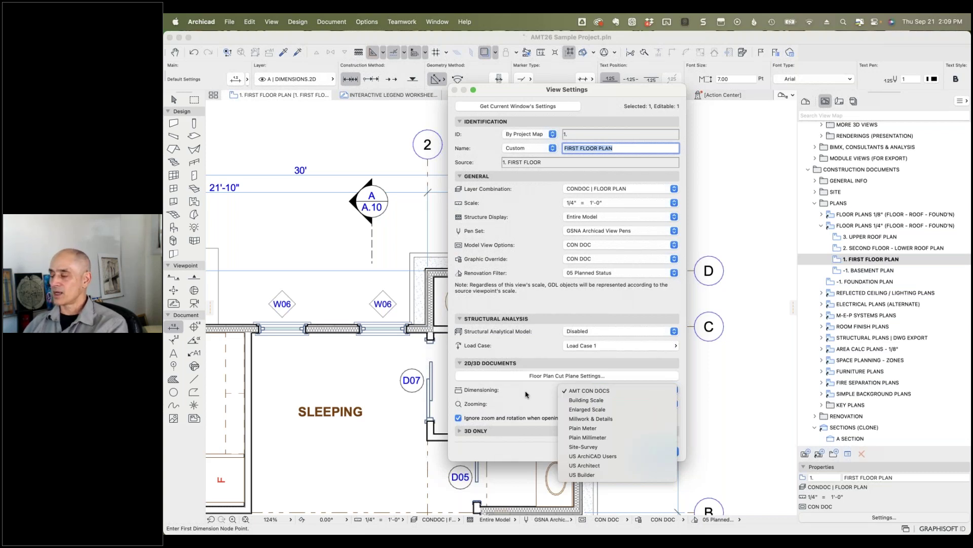
pyautogui.click(586, 391)
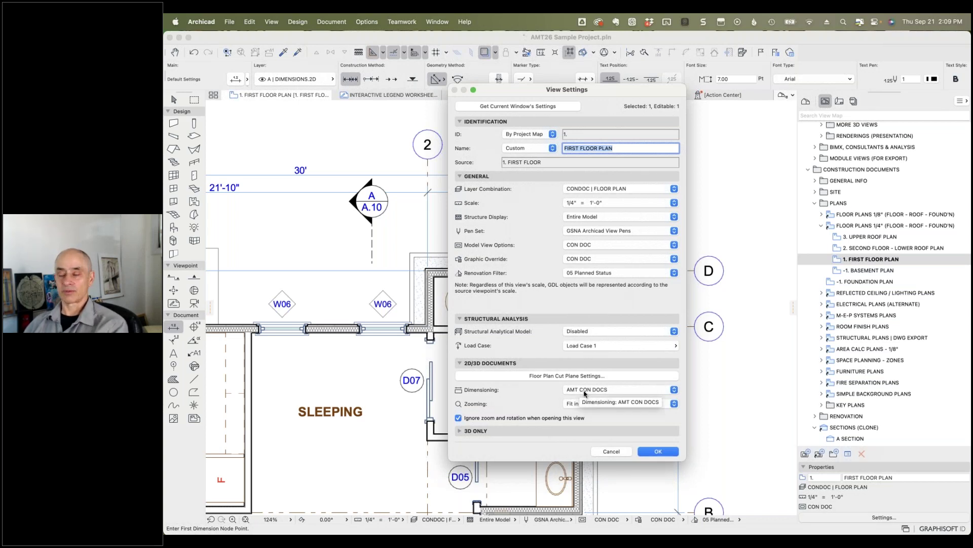
pyautogui.click(657, 450)
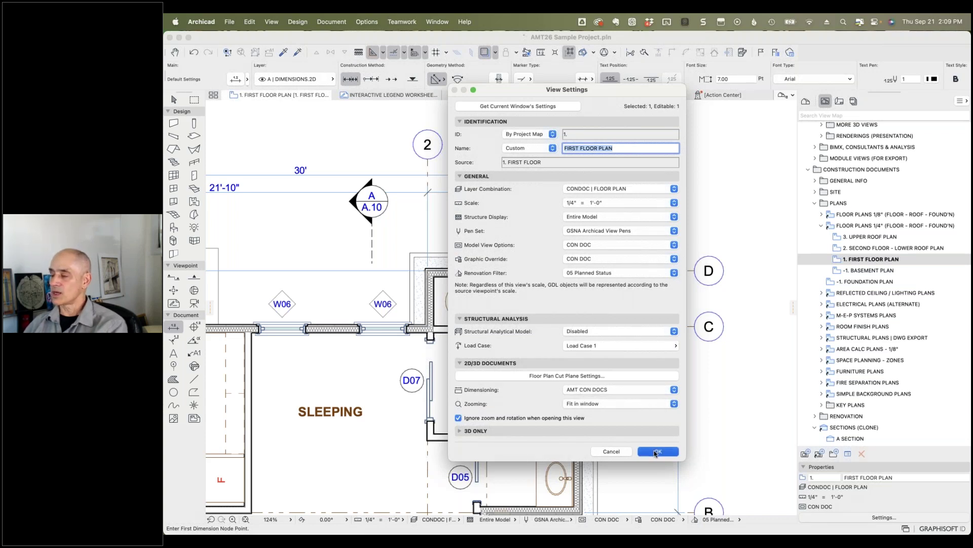
# Step: Set the dimension Fractions to 1/4 in Project Preferences
pyautogui.click(365, 22)
pyautogui.moveTo(424, 308)
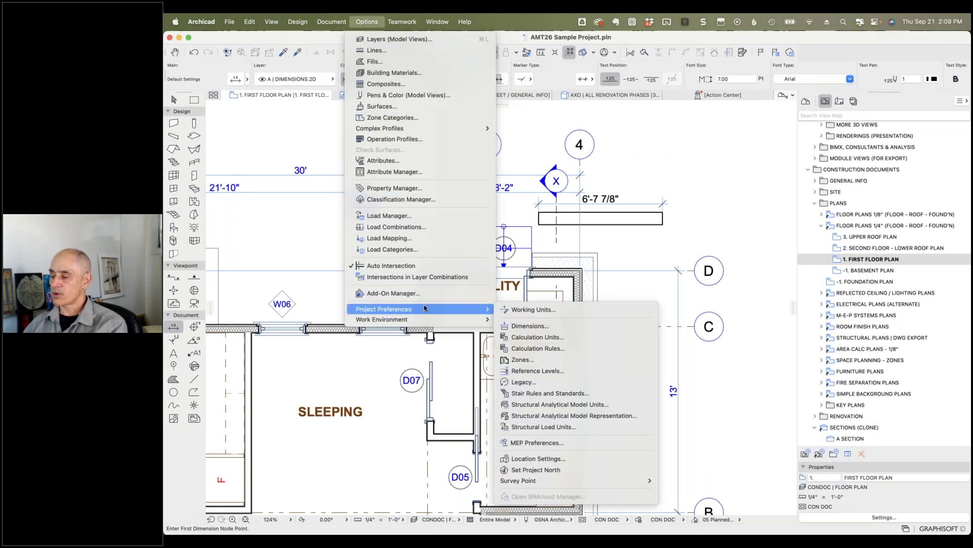
pyautogui.click(528, 326)
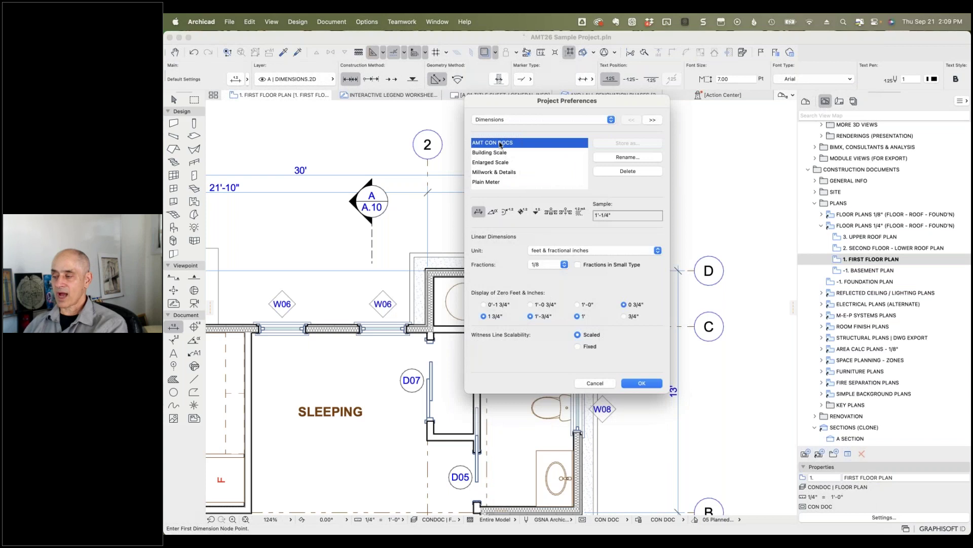
pyautogui.click(564, 266)
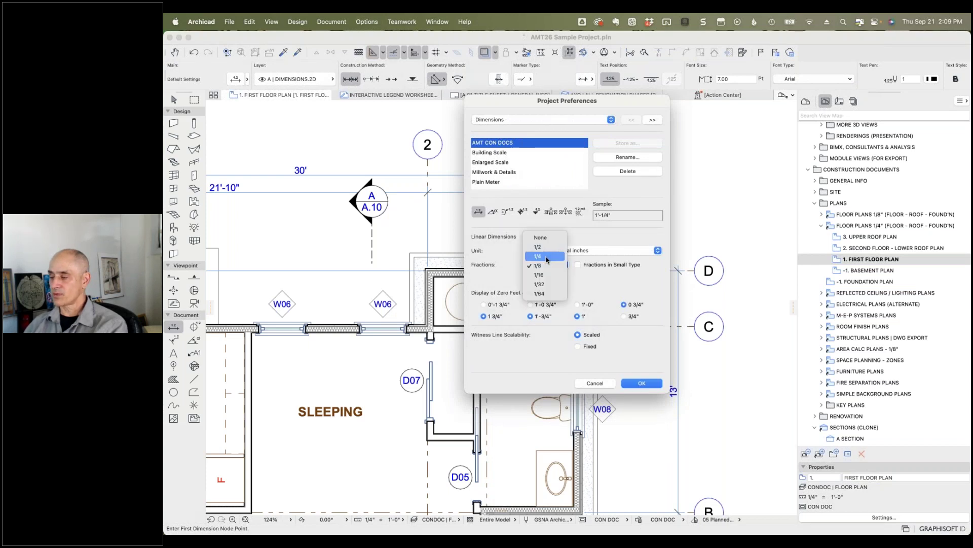
pyautogui.click(546, 257)
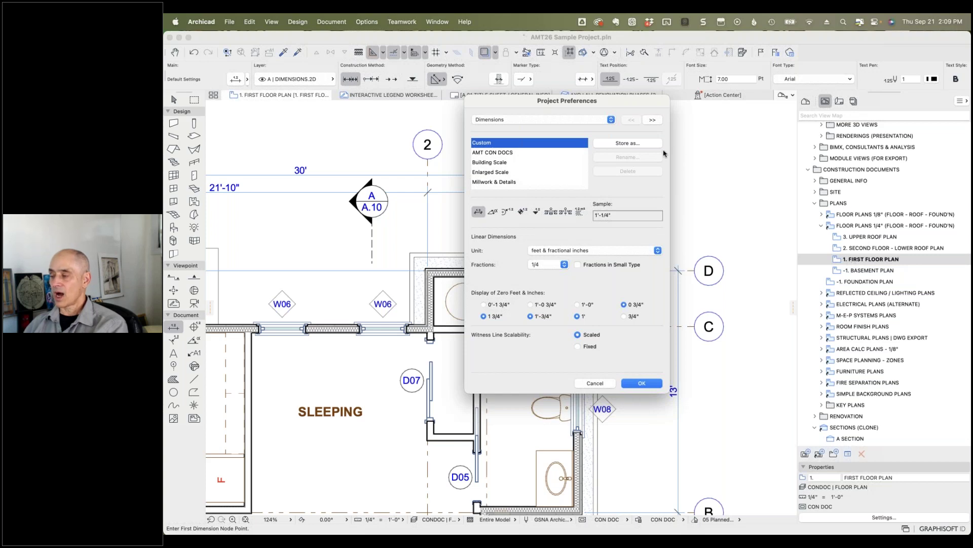
# Step: Store the settings as 'AMT CON DOCS', overwriting the existing standard
pyautogui.click(623, 144)
pyautogui.write('AMT CON DOCS')
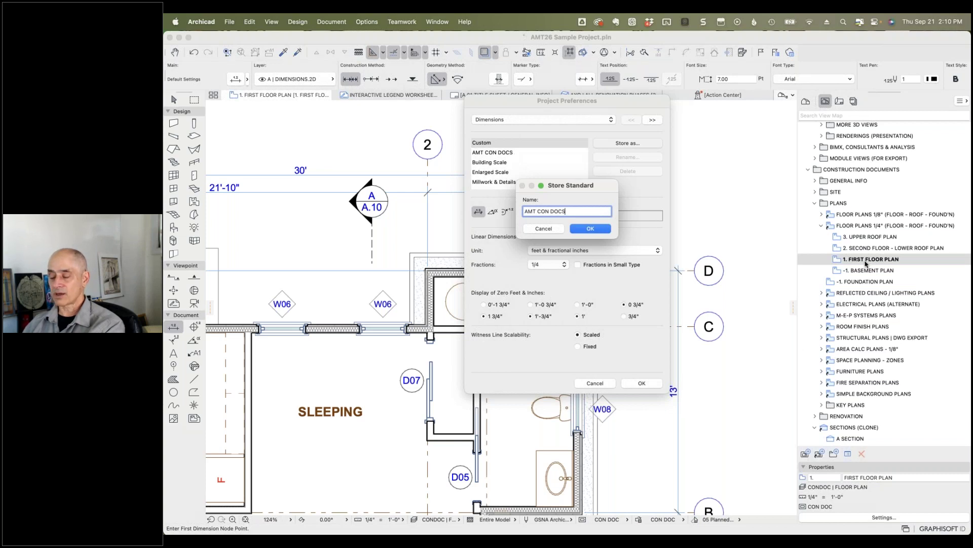
pyautogui.click(588, 230)
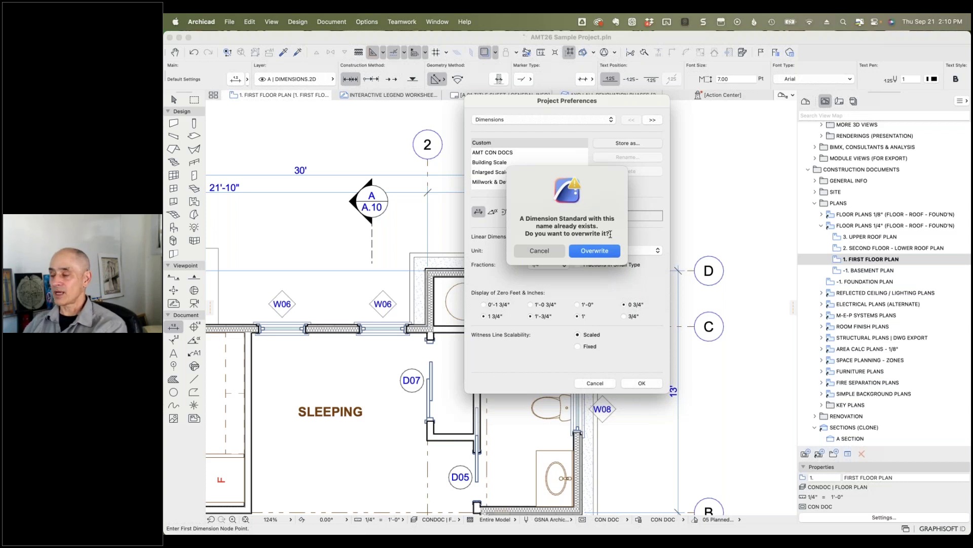
pyautogui.click(592, 252)
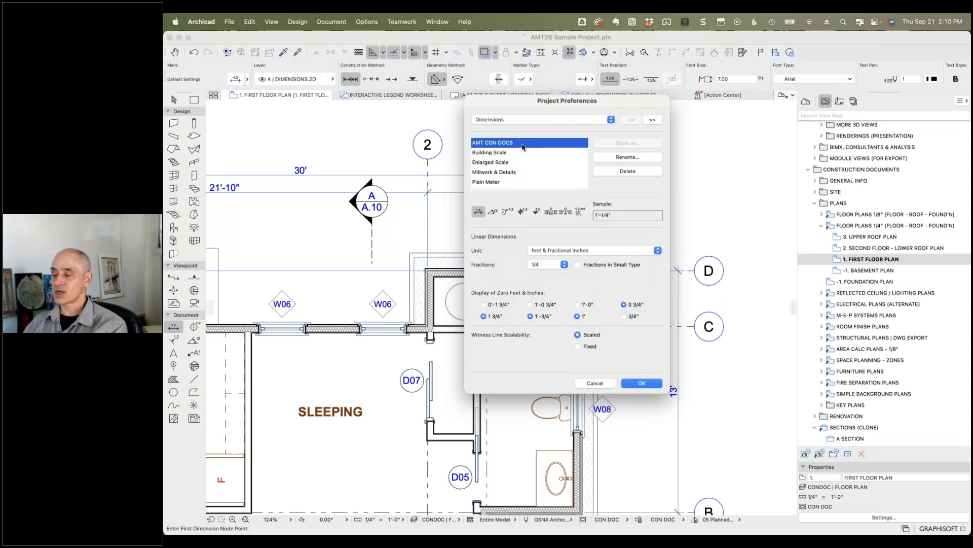
# Step: Apply the preferences and reapply the updated AMT CON DOCS standard to the First Floor Plan view
pyautogui.click(642, 384)
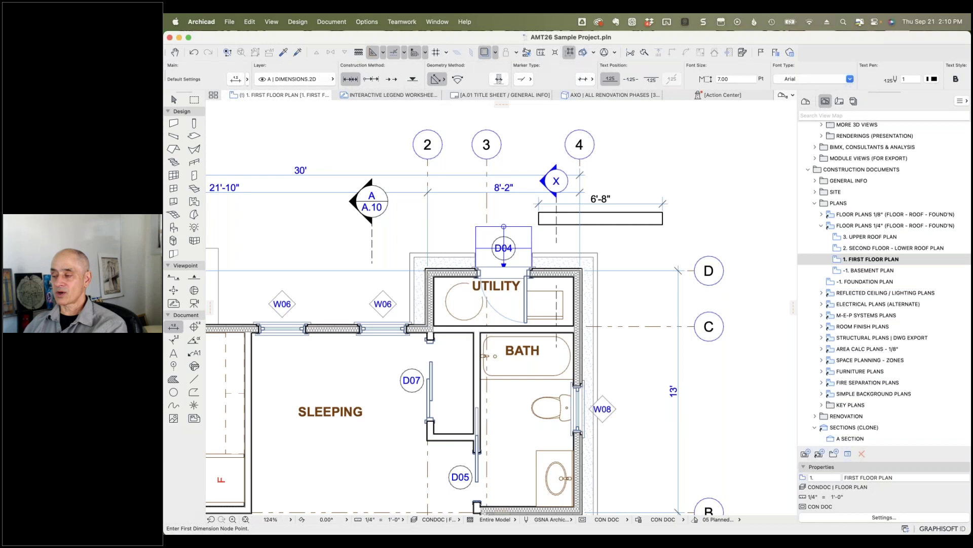
pyautogui.doubleClick(837, 260)
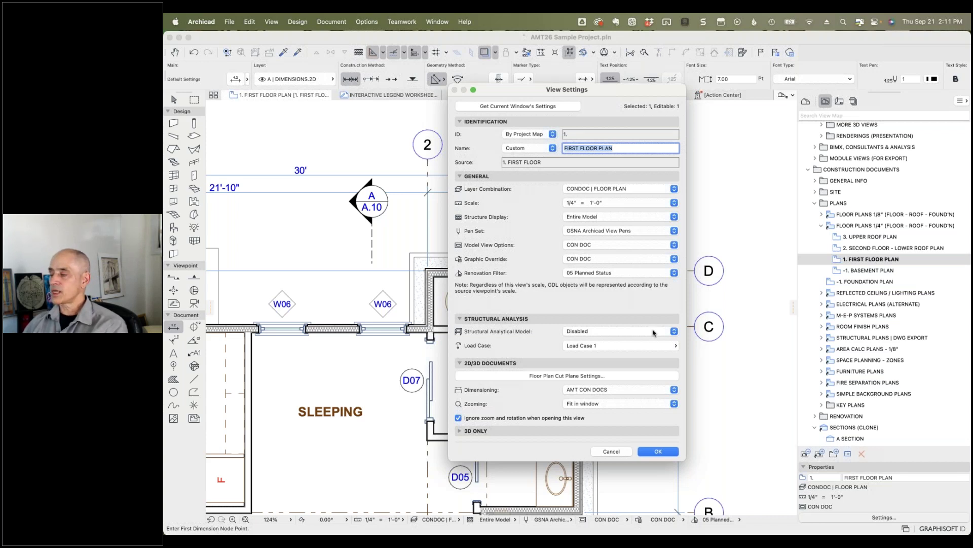
pyautogui.click(658, 451)
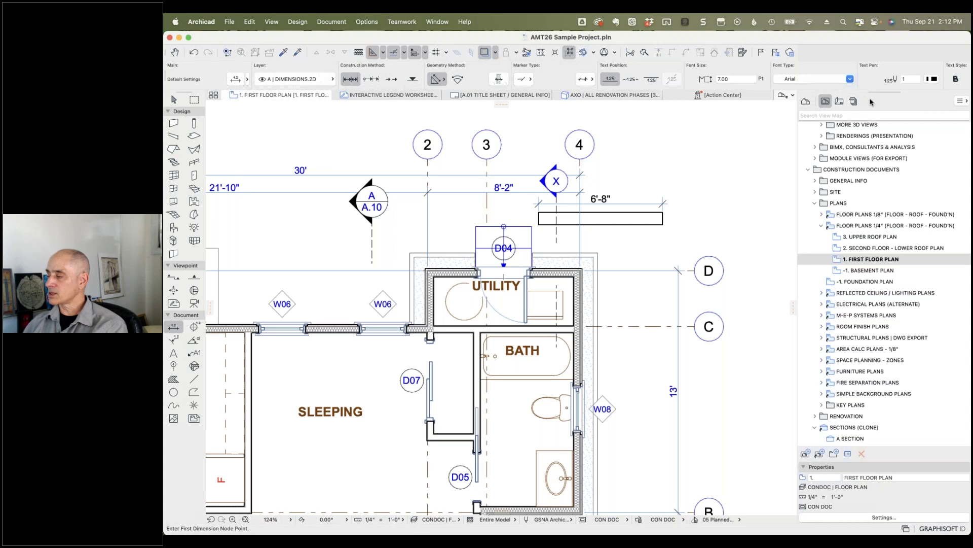
# Step: Open layout A.08 FLOOR PLANS, zoom in, and bring up actions for its first floor plan drawing
pyautogui.click(840, 102)
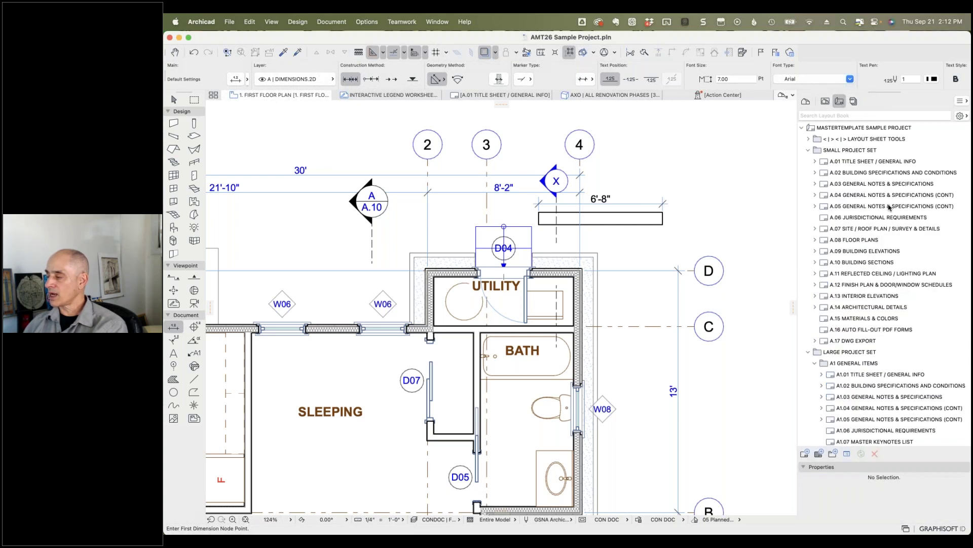
pyautogui.doubleClick(823, 240)
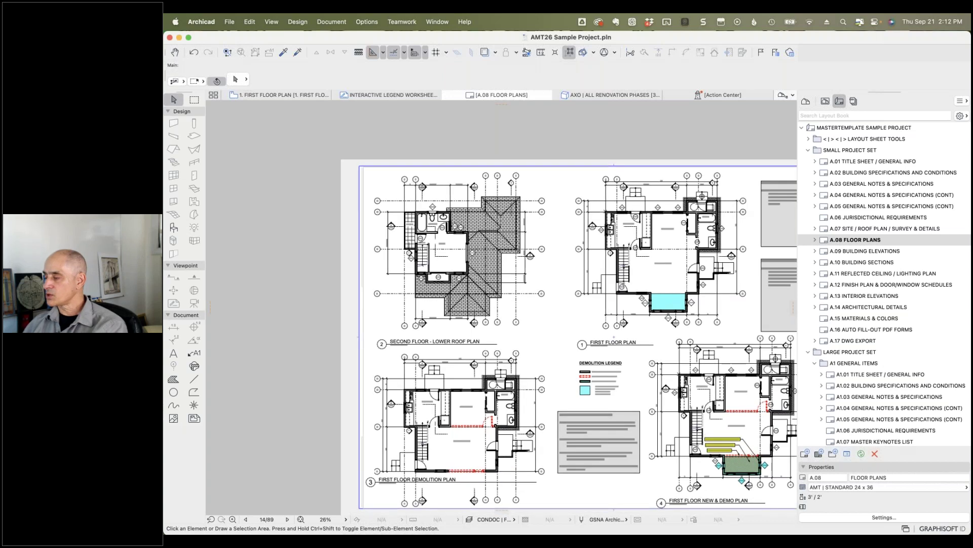
pyautogui.scroll(5, 737, 205)
pyautogui.scroll(1, 733, 206)
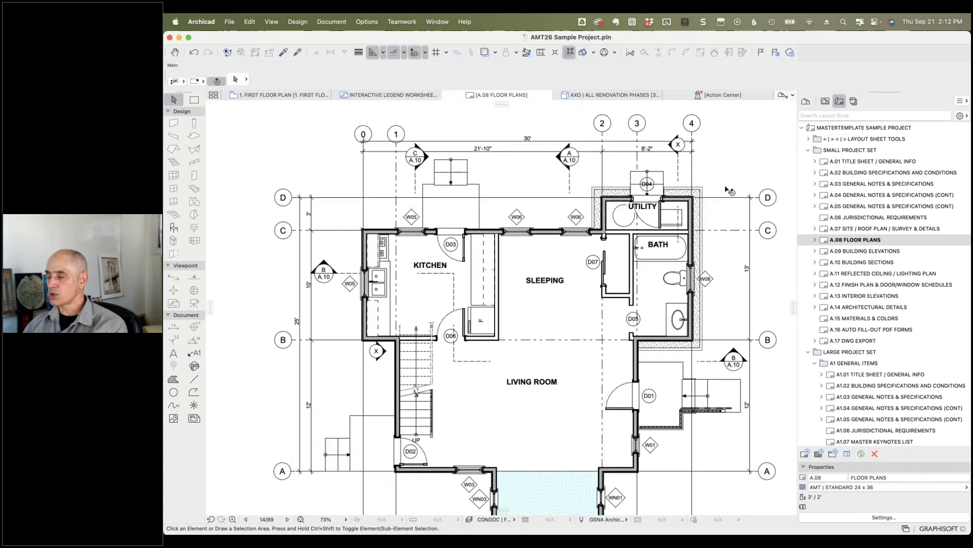
pyautogui.click(718, 190)
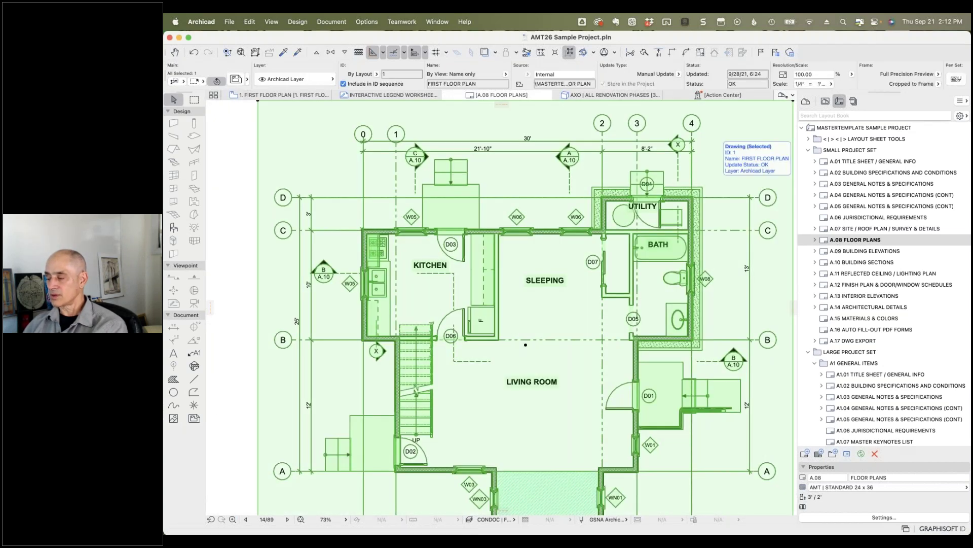
pyautogui.rightClick(716, 186)
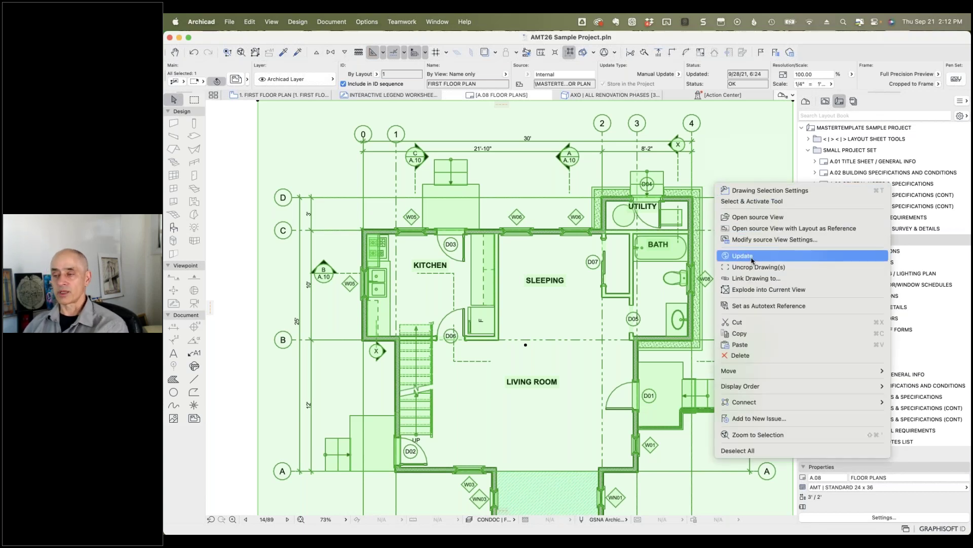
# Step: Update the A.08 first floor plan drawing to show the 6'-8" dimension
pyautogui.click(752, 257)
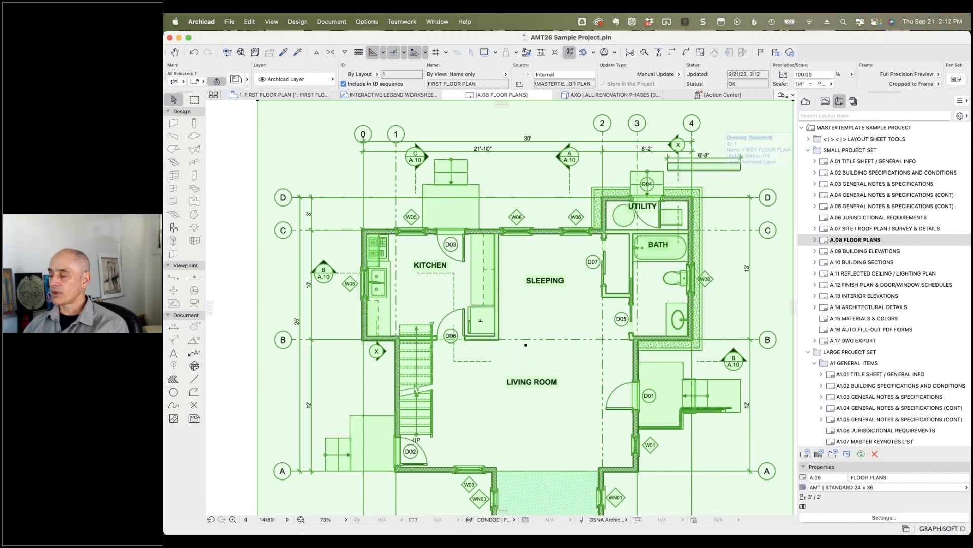
pyautogui.rightClick(716, 177)
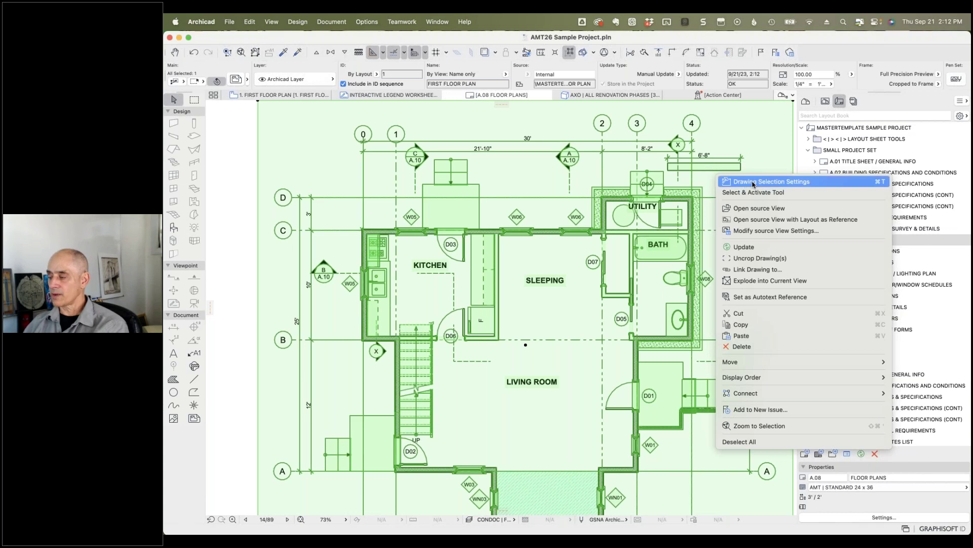
# Step: Go from the A.08 layout back to the view map and select 1. FIRST FLOOR PLAN under Floor Plans 1/4"
pyautogui.click(764, 209)
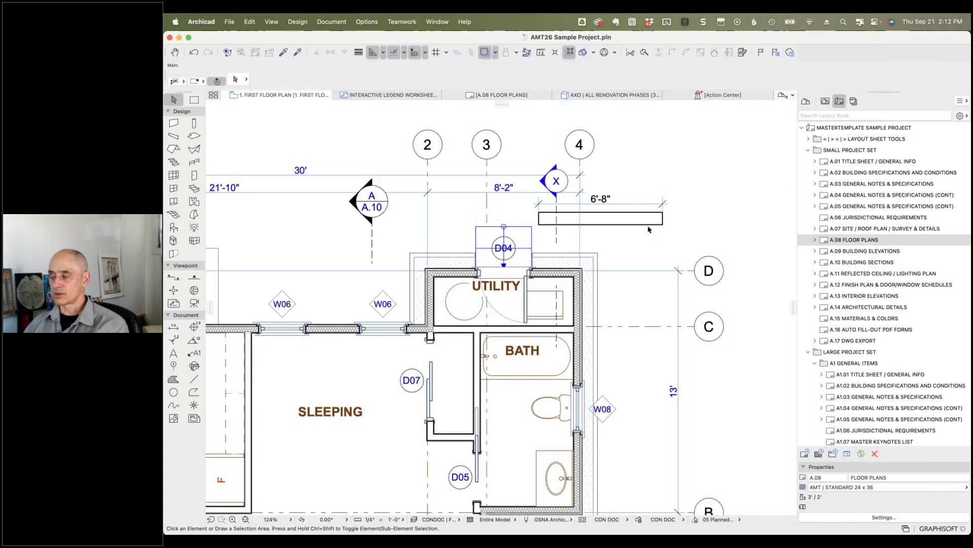
pyautogui.click(825, 101)
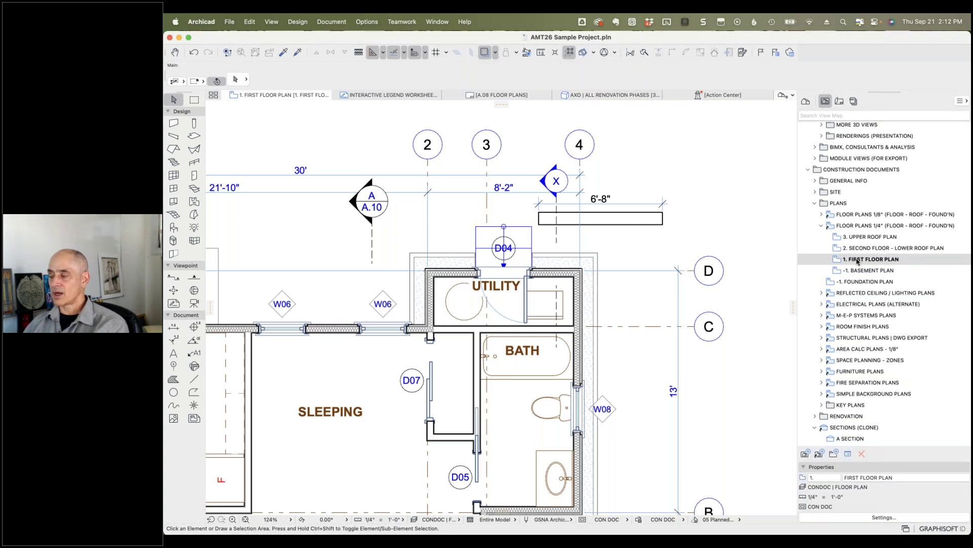
pyautogui.click(841, 101)
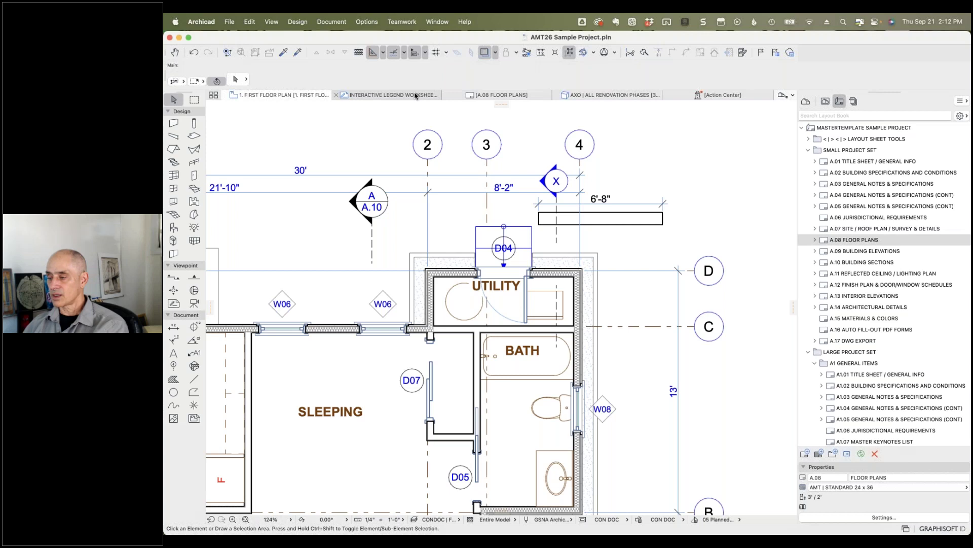
pyautogui.click(466, 96)
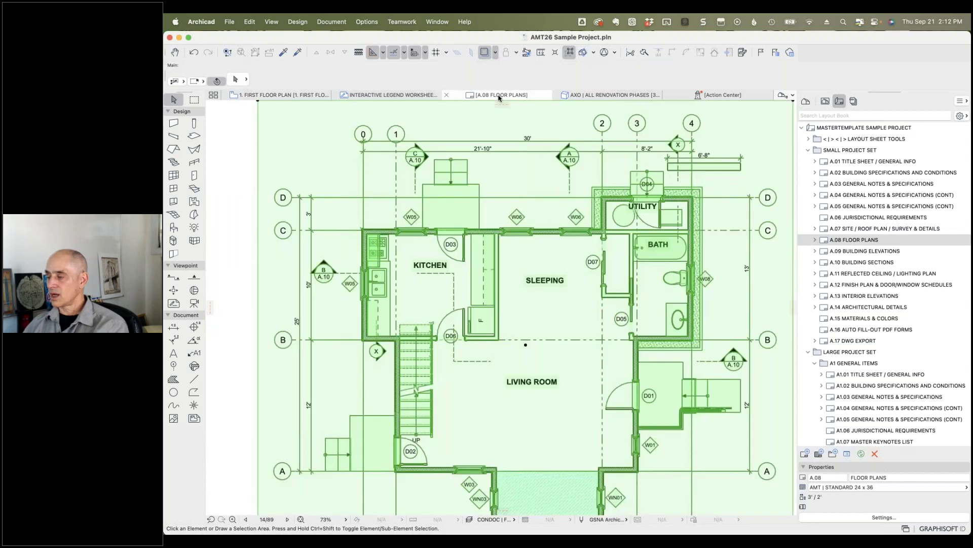
pyautogui.scroll(-2, 581, 156)
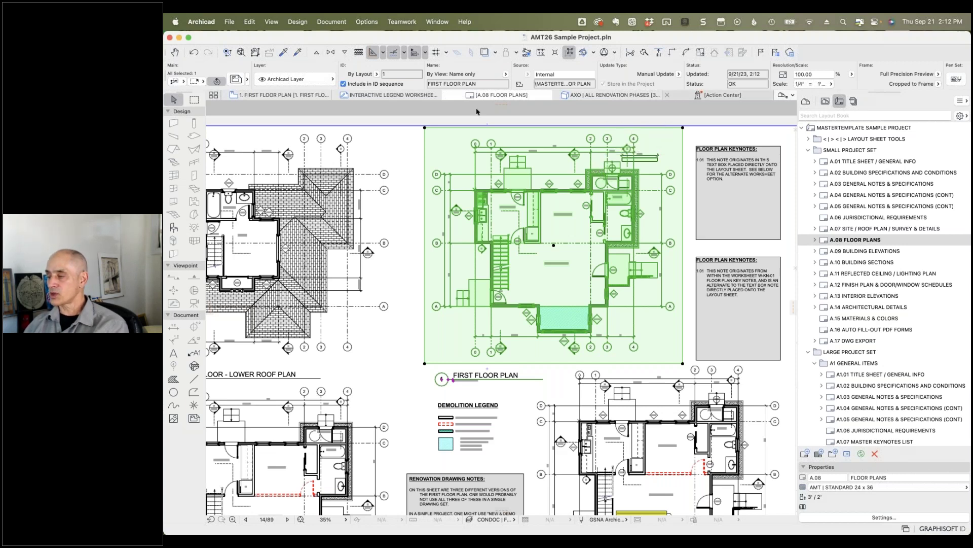
pyautogui.click(297, 99)
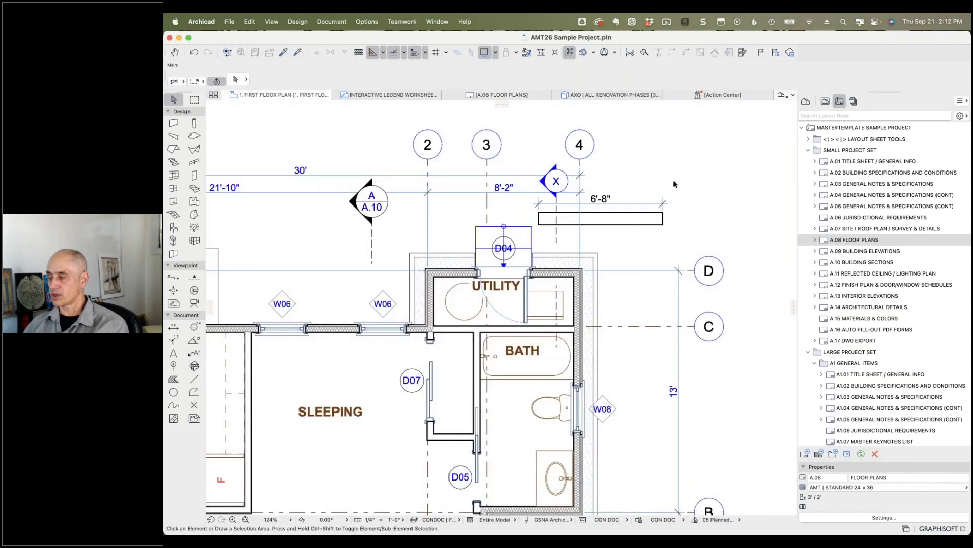
pyautogui.click(825, 101)
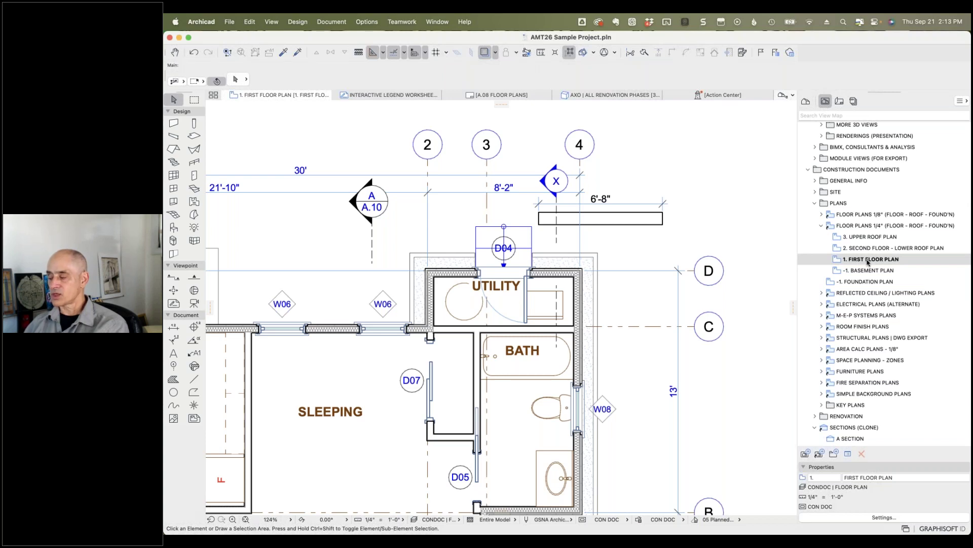
pyautogui.click(867, 261)
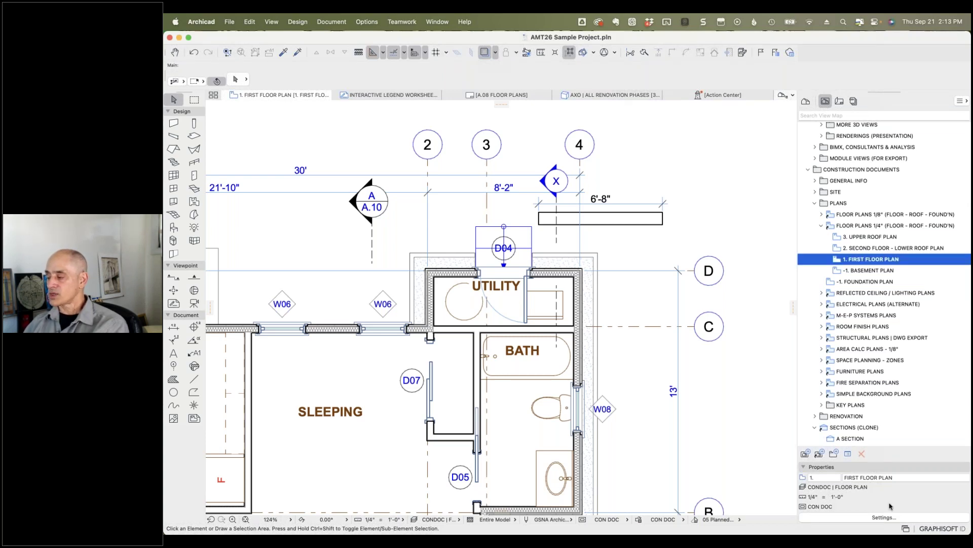
# Step: Open the First Floor Plan's View Settings to review its 1/4" = 1'-0" scale and AMT CON DOCS dimensioning
pyautogui.click(883, 517)
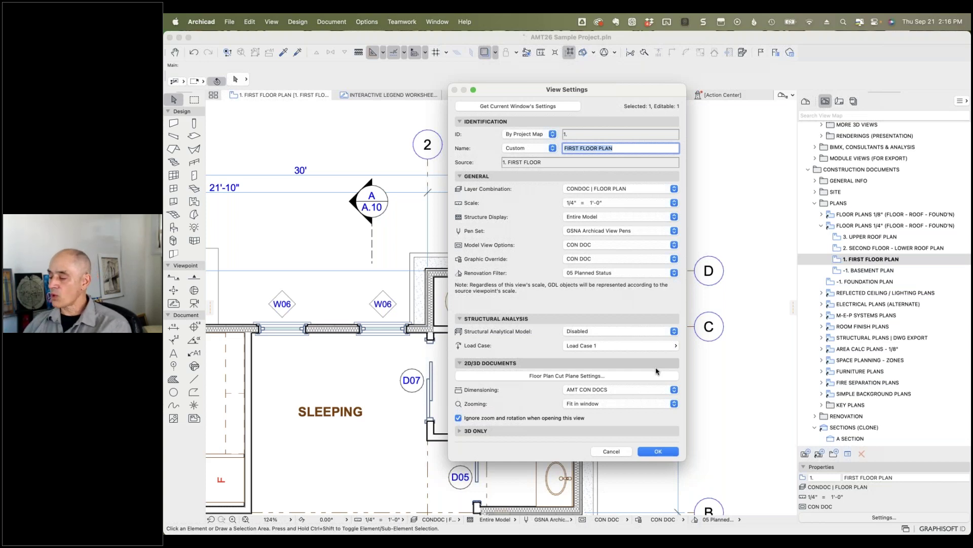
# Step: Cancel View Settings, open sheet A.08 FLOOR PLANS, and open the placed drawing's Drawing Selection Settings
pyautogui.click(611, 451)
pyautogui.click(840, 101)
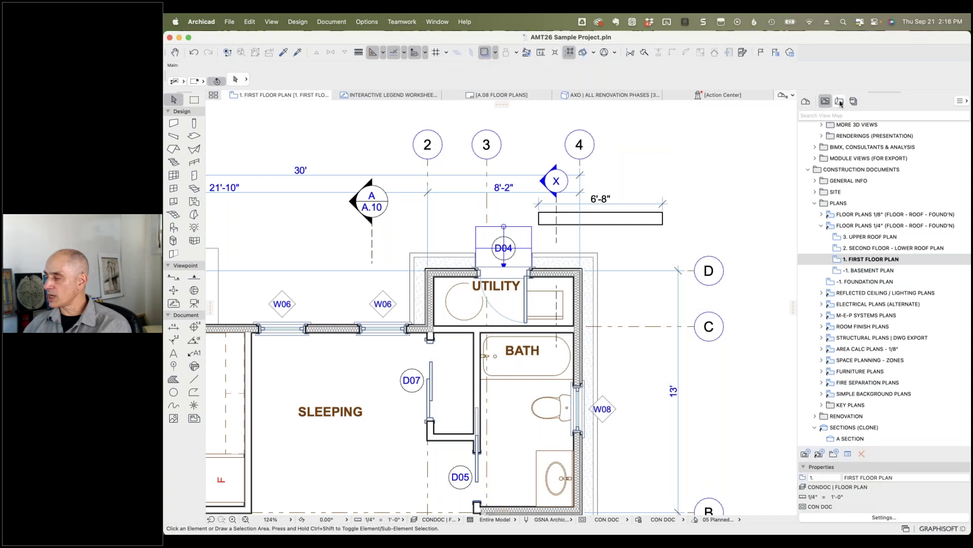
pyautogui.doubleClick(823, 243)
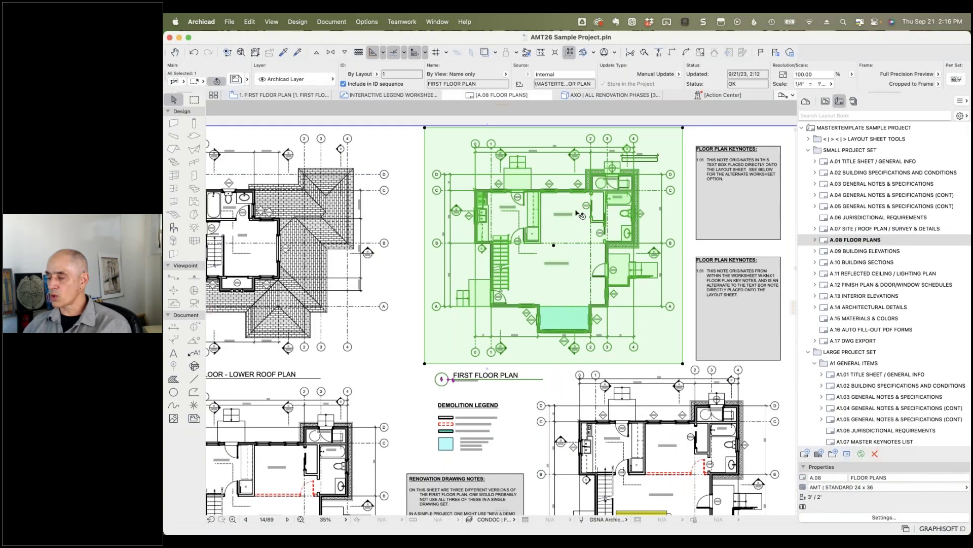
pyautogui.rightClick(579, 214)
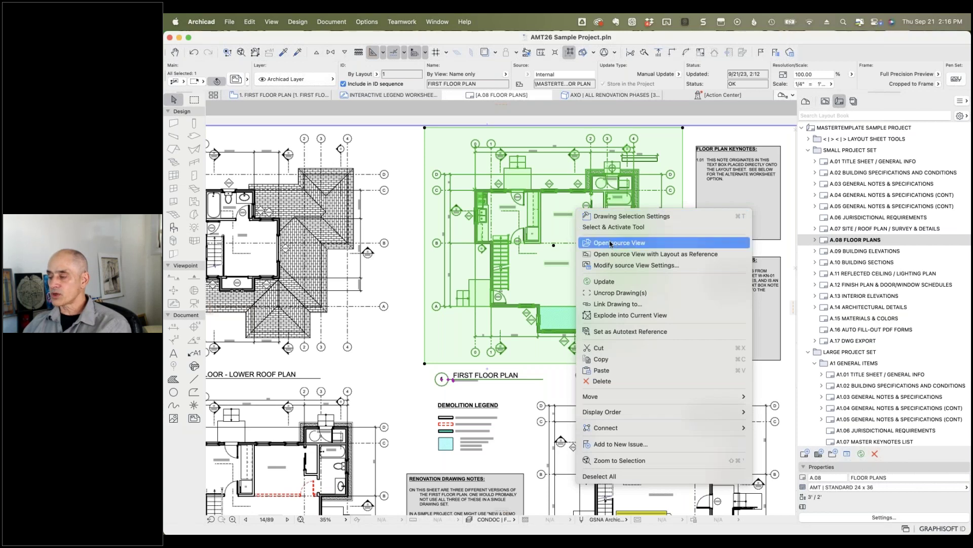
pyautogui.click(632, 217)
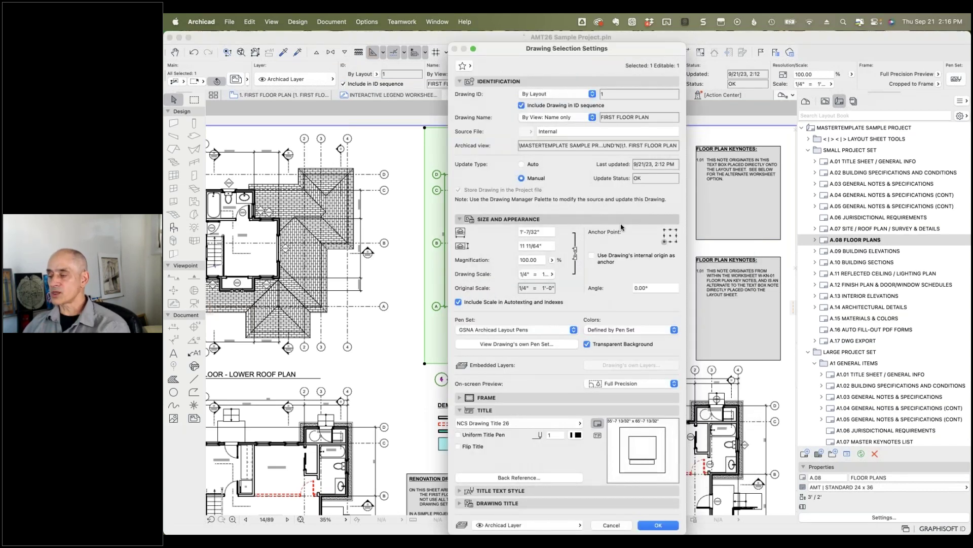
# Step: Inspect the drawing's 100% magnification, Pen Set and Colors options without changing them
pyautogui.doubleClick(542, 260)
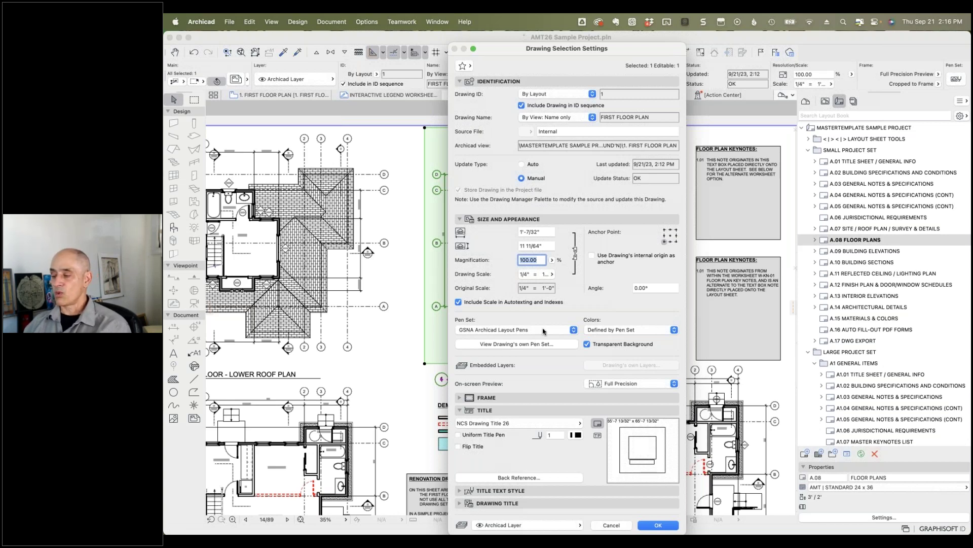
pyautogui.click(543, 331)
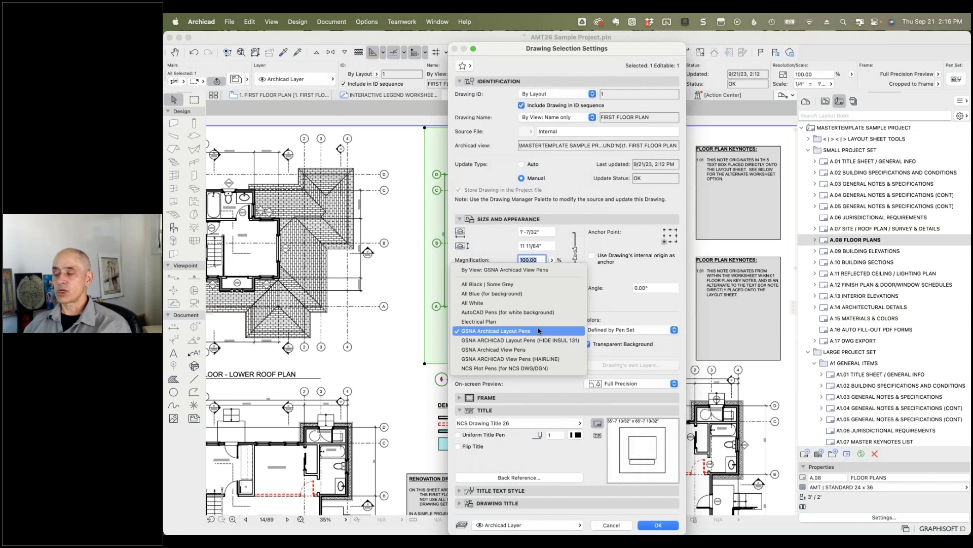
pyautogui.click(629, 304)
pyautogui.click(629, 330)
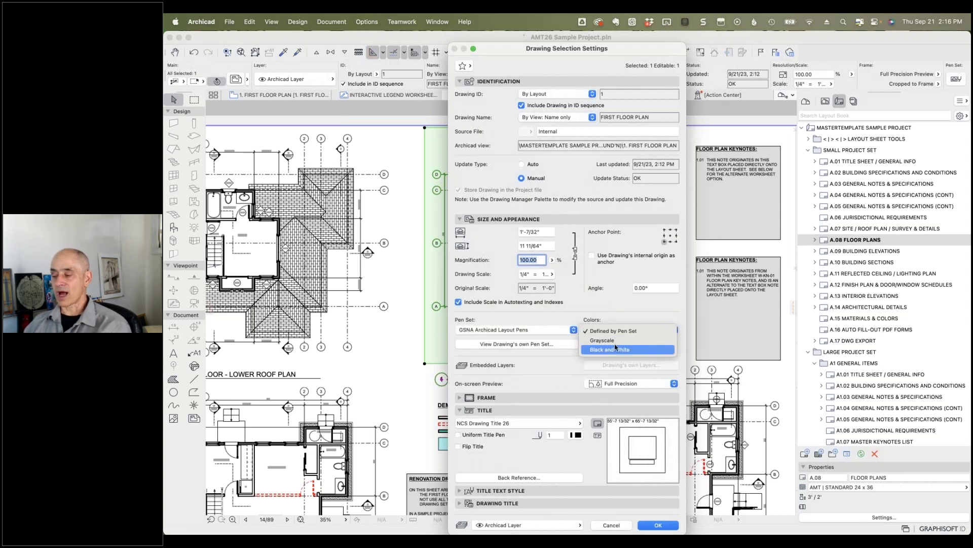
pyautogui.click(636, 312)
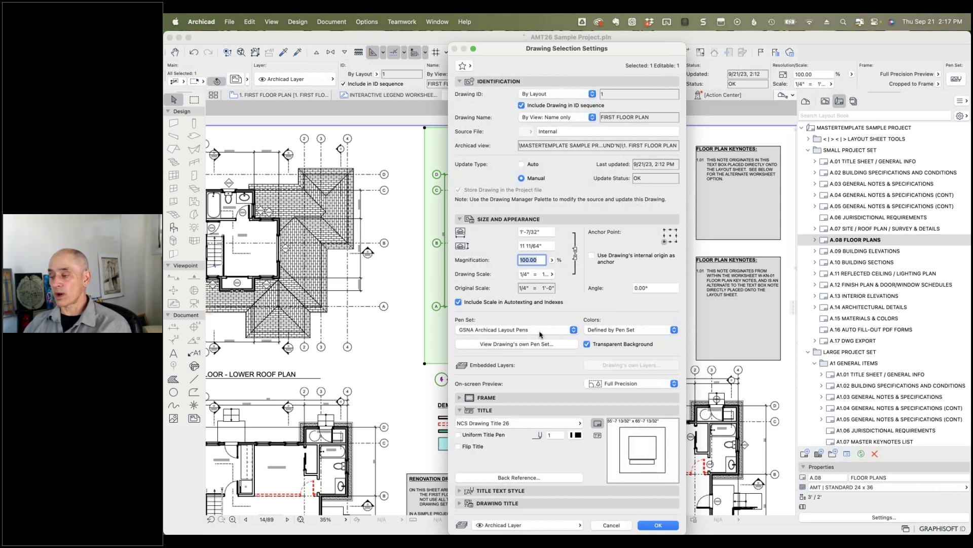
# Step: Recheck the Pen Set and Colors lists, keep GSNA Archicad Layout Pens, and cancel the drawing settings
pyautogui.click(542, 334)
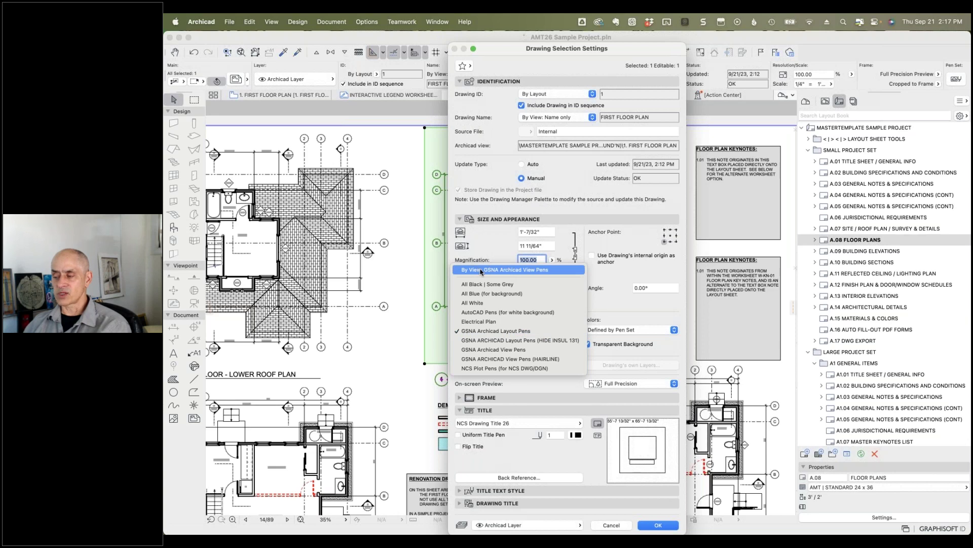
pyautogui.press('Escape')
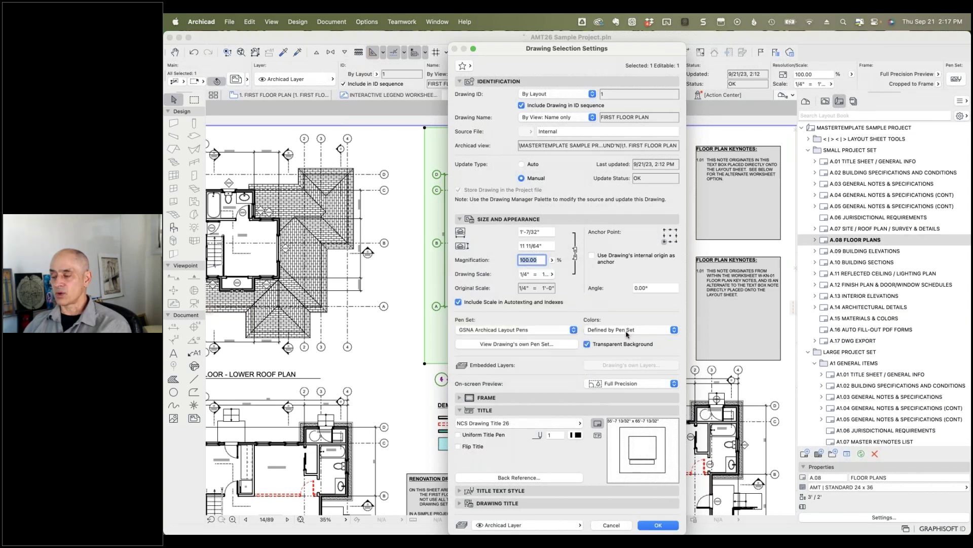
pyautogui.click(627, 334)
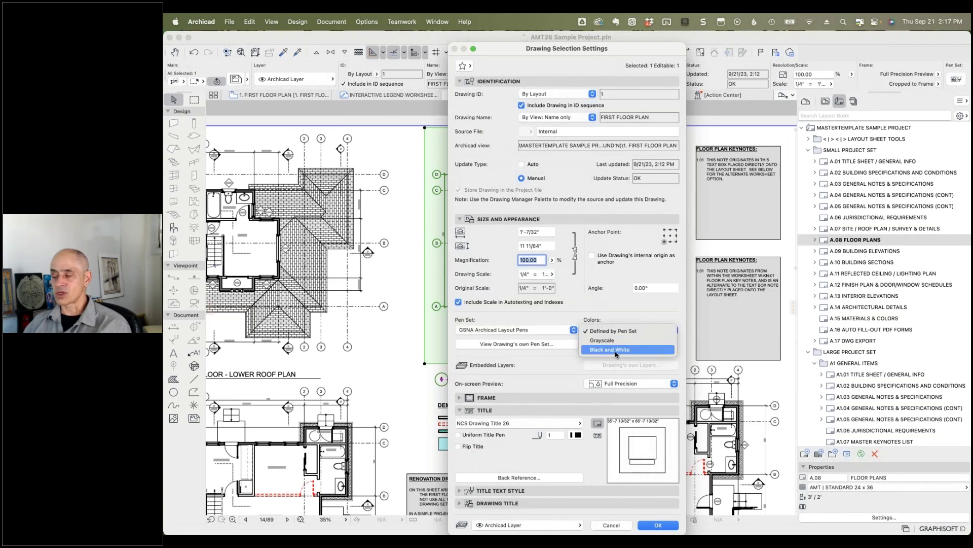
pyautogui.click(618, 313)
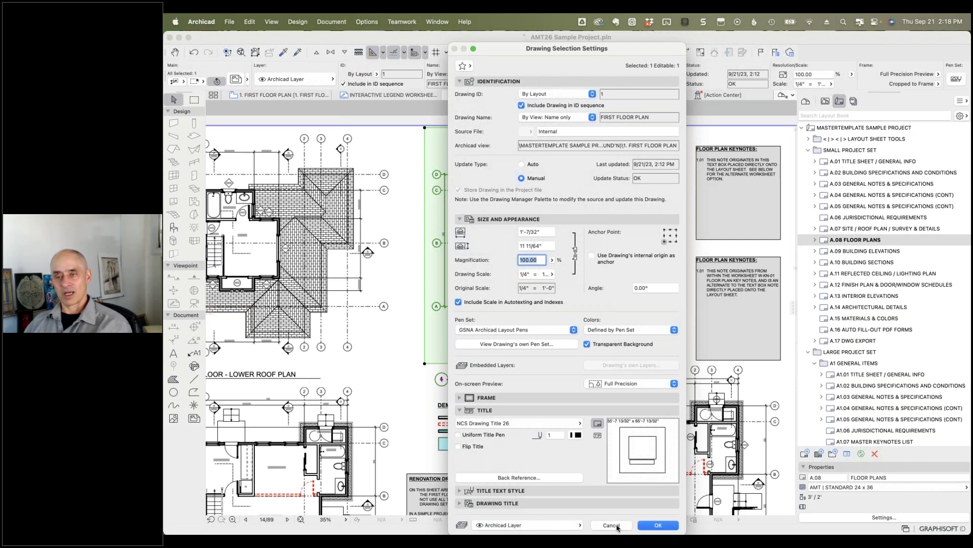
pyautogui.click(611, 525)
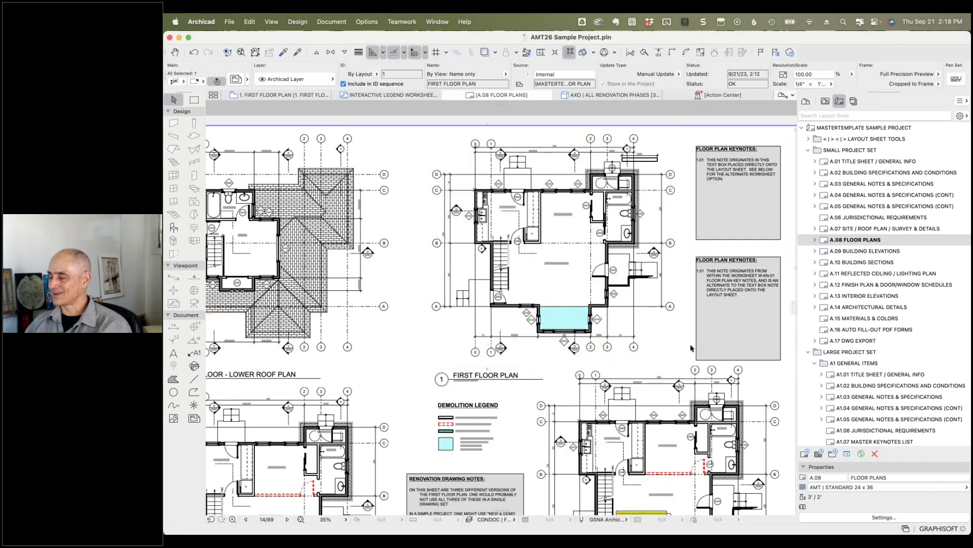
# Step: Deselect the First Floor Plan drawing on sheet A.08 with Escape
pyautogui.press('Escape')
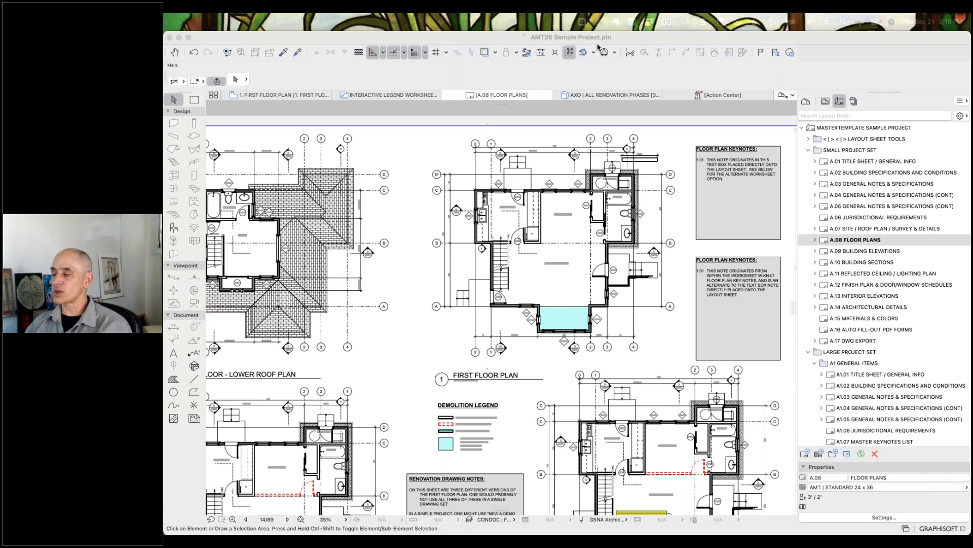
# Step: Return to the 1. FIRST FLOOR PLAN view from the A.08 layout sheet
pyautogui.click(287, 94)
pyautogui.click(287, 95)
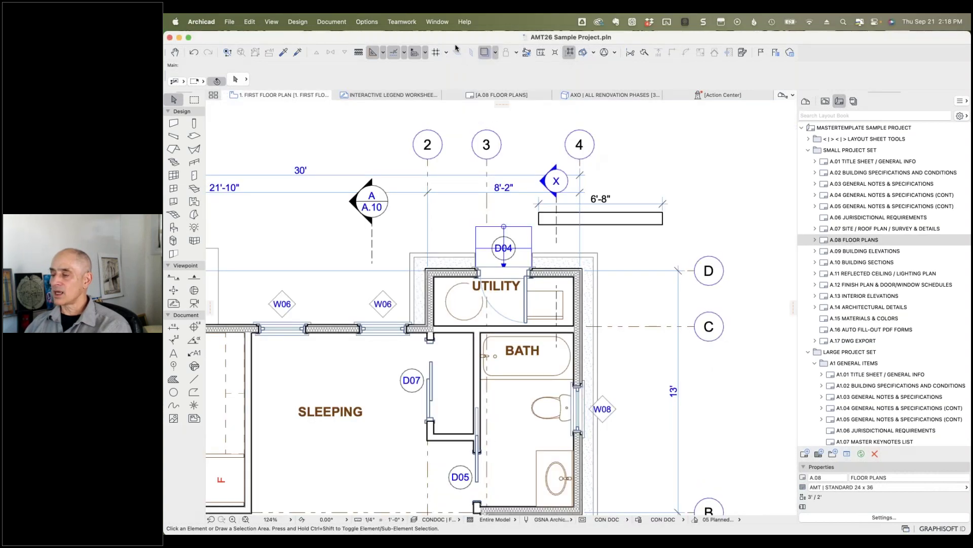
# Step: Open Working Units from Options > Project Preferences
pyautogui.click(367, 22)
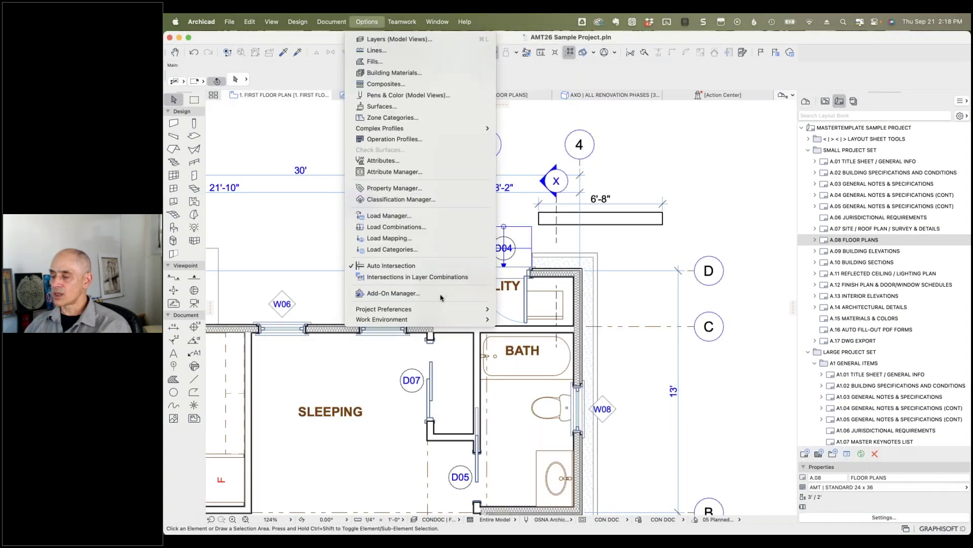
pyautogui.moveTo(436, 310)
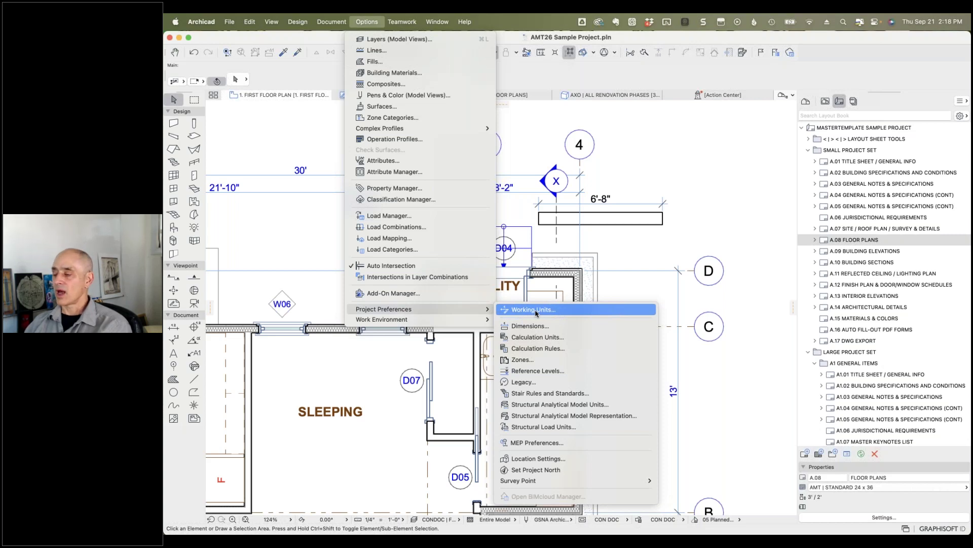
pyautogui.click(534, 310)
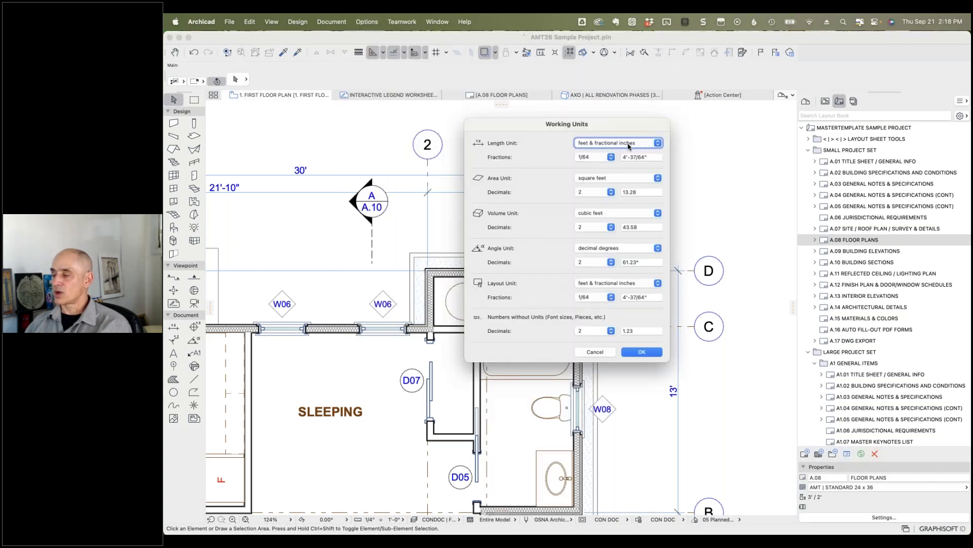
# Step: Leave the length fractions at 1/64 and cancel the Working Units dialog
pyautogui.click(611, 157)
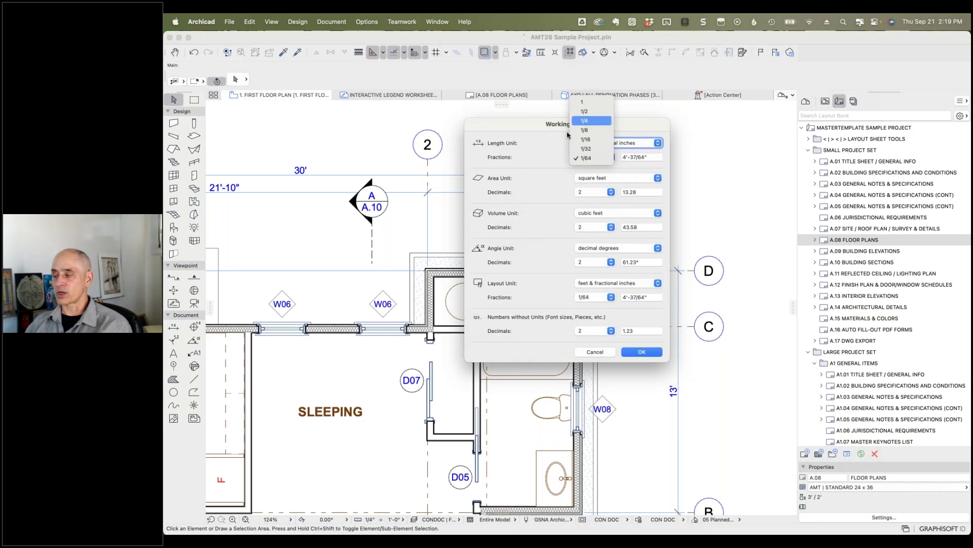
pyautogui.click(540, 148)
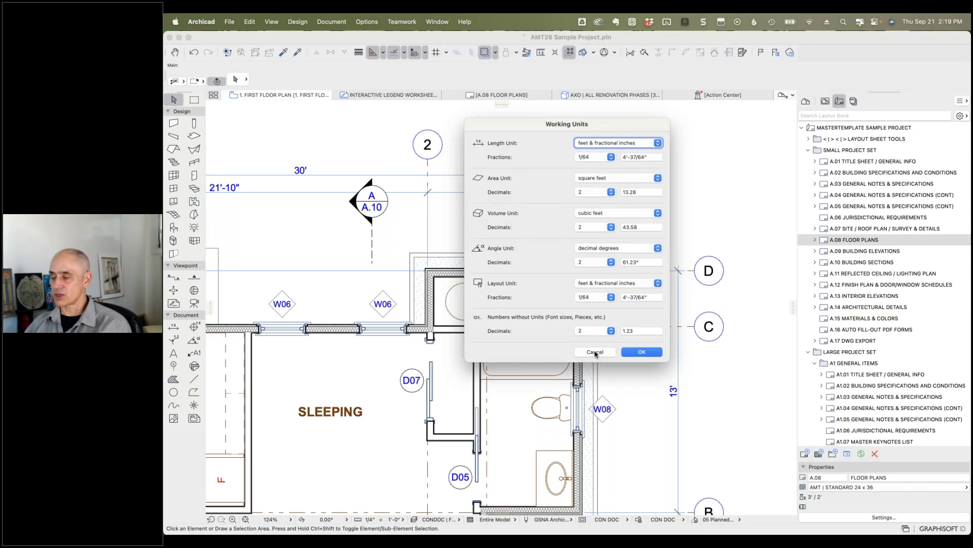
pyautogui.click(595, 352)
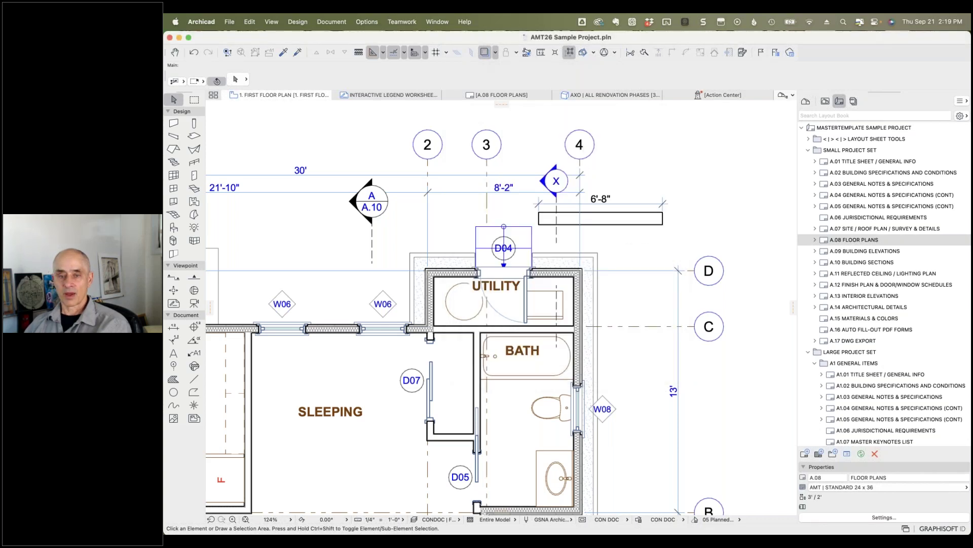
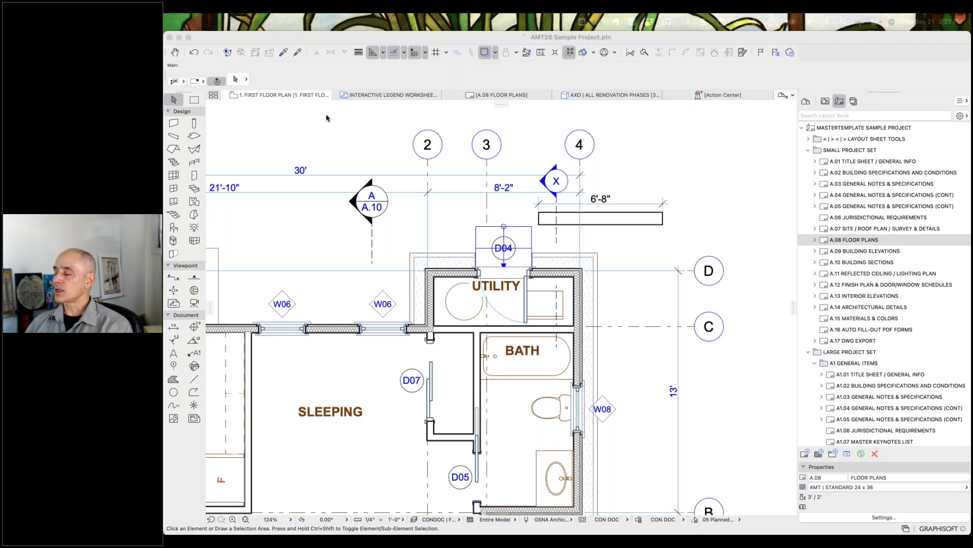
# Step: On sheet A.08 Floor Plans, review the First Floor Plan drawing's source view dimensioning, then cancel unchanged
pyautogui.click(496, 95)
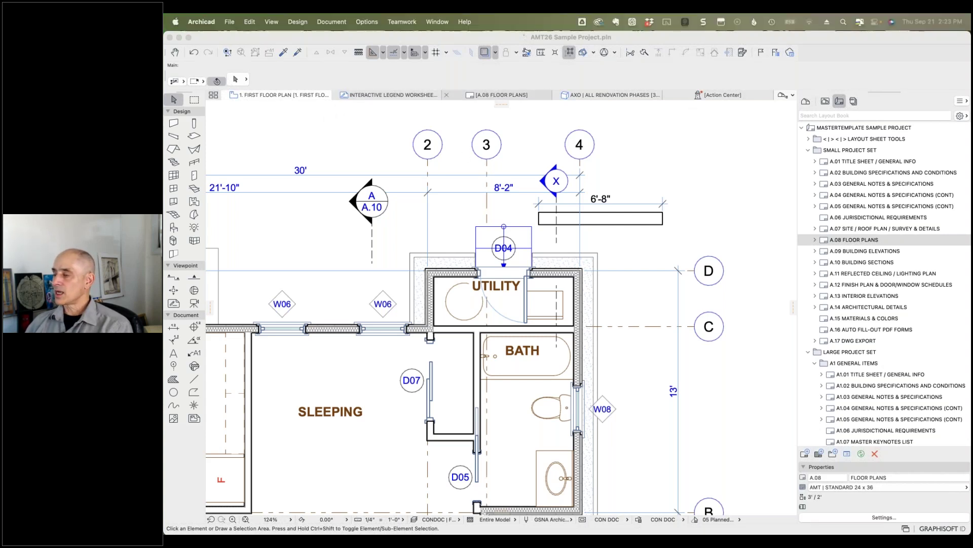
pyautogui.click(575, 192)
pyautogui.rightClick(574, 214)
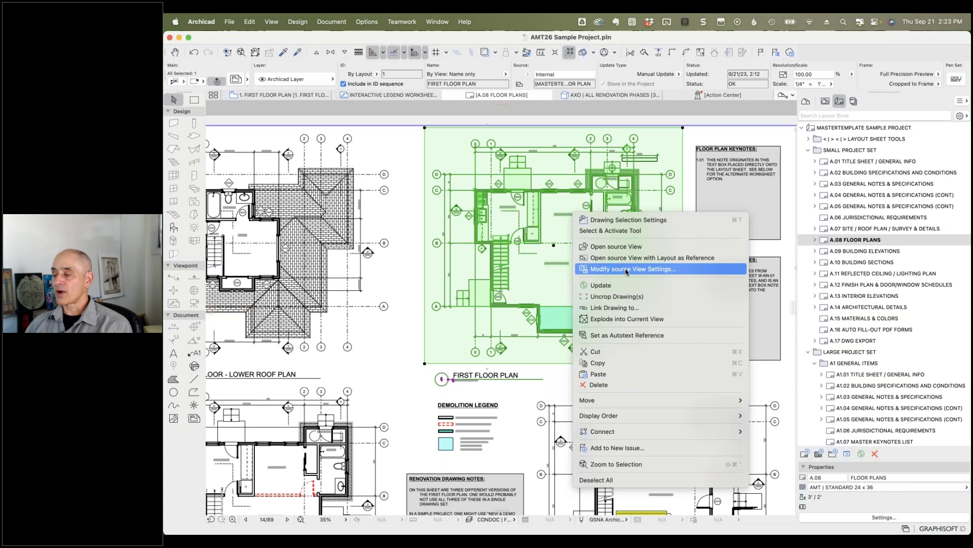
pyautogui.click(628, 270)
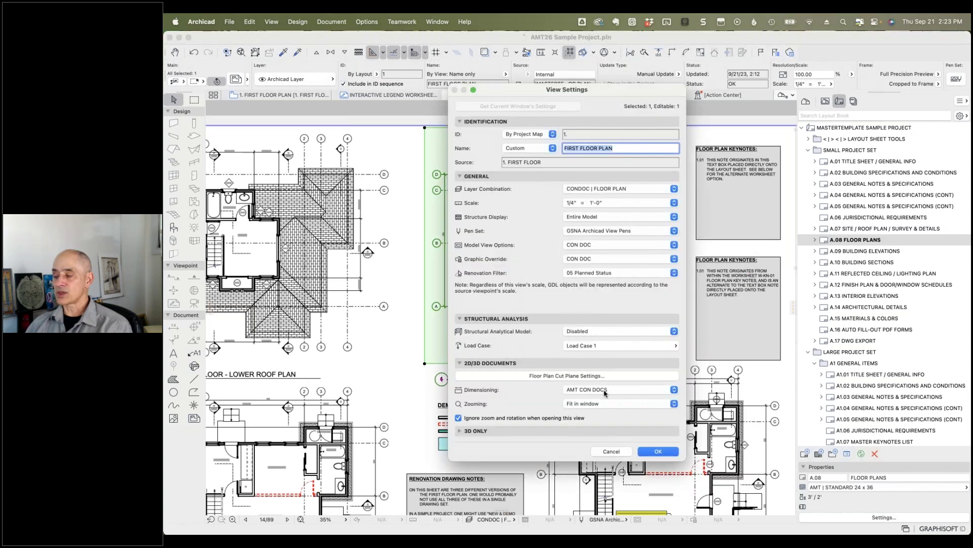
pyautogui.click(606, 391)
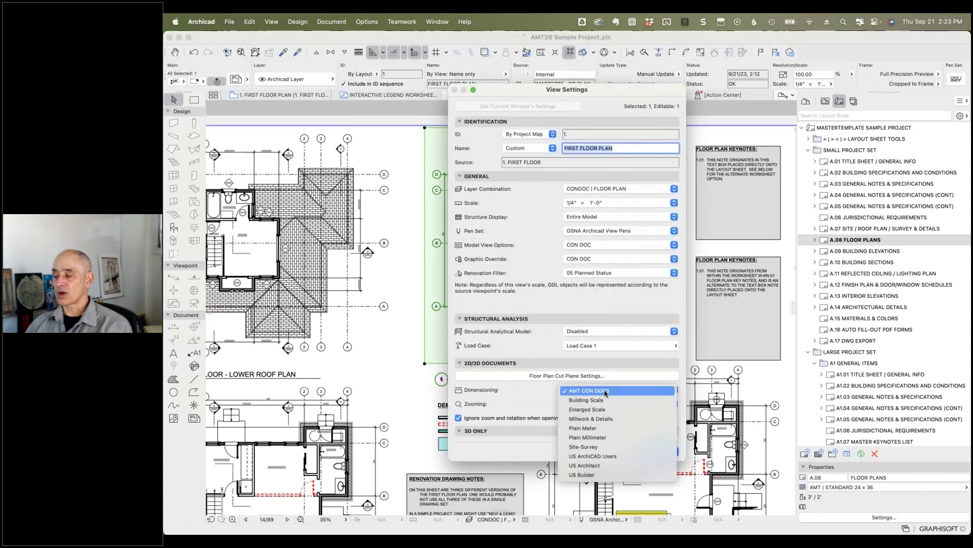
pyautogui.click(538, 394)
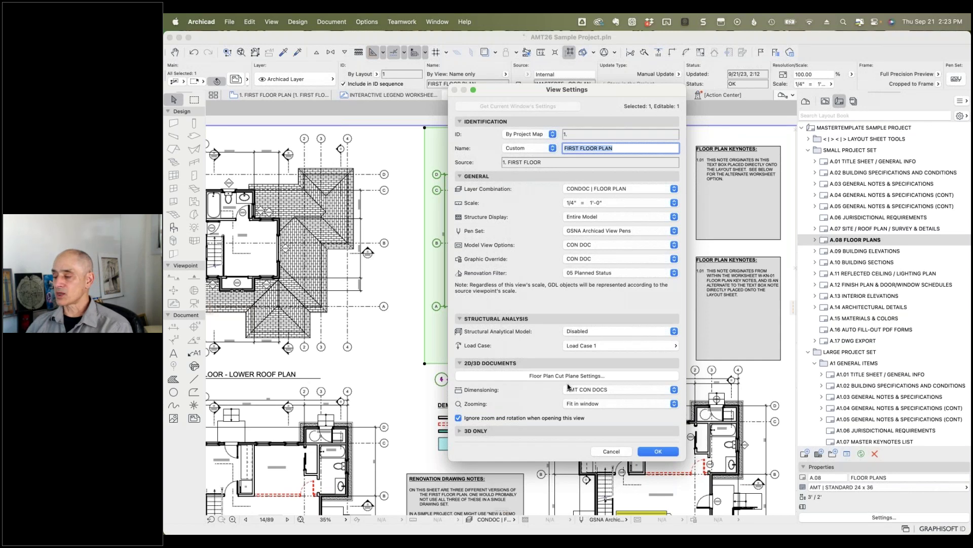
pyautogui.click(611, 451)
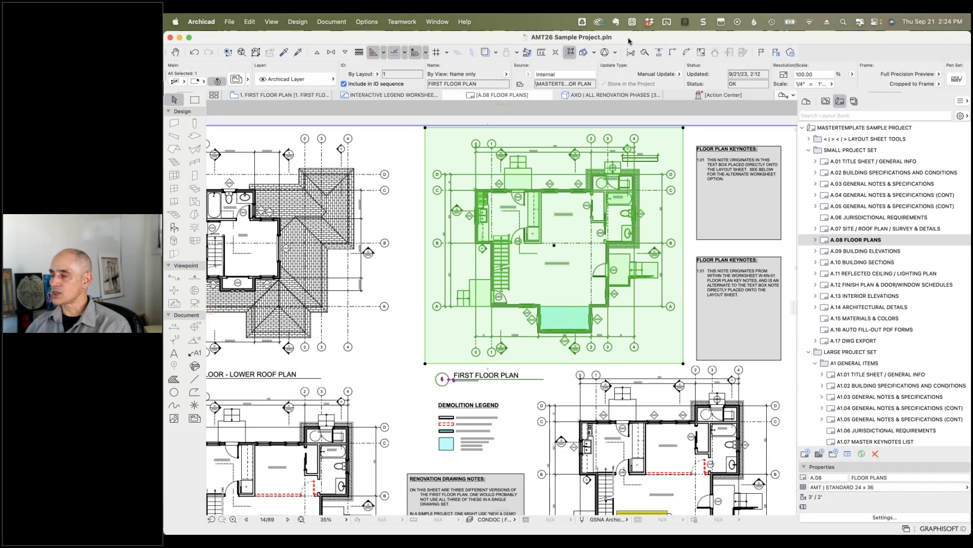
# Step: Go from the 1. First Floor Plan to the AXO | All Renovation Phases 3D view
pyautogui.click(287, 99)
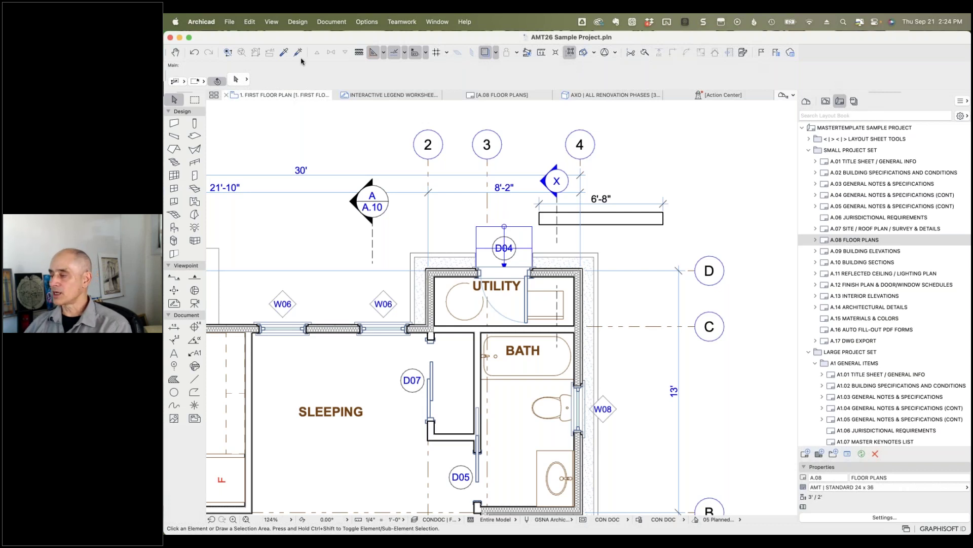
pyautogui.click(617, 96)
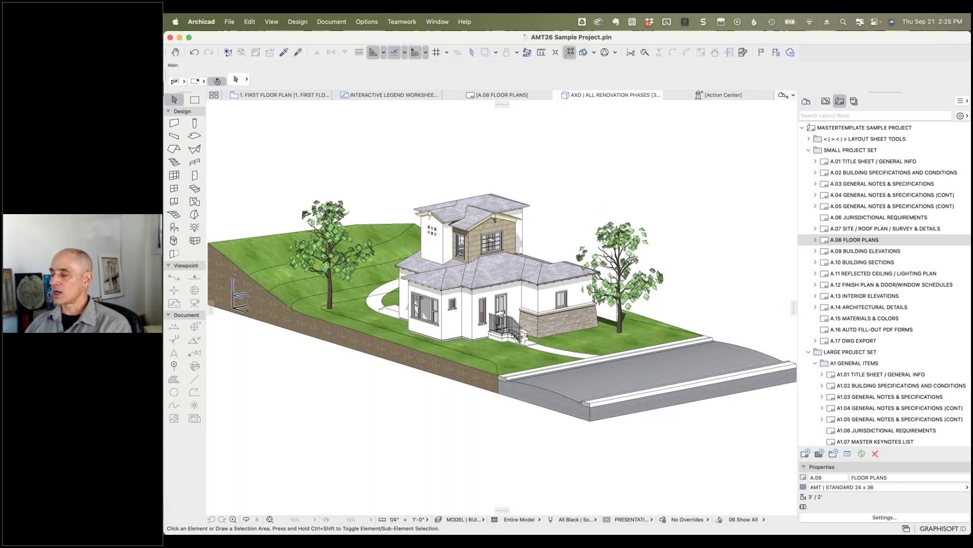
# Step: Select the 5 1/2" first-floor exterior wall in 3D and open its composite/profile for editing
pyautogui.click(452, 325)
pyautogui.scroll(2, 453, 329)
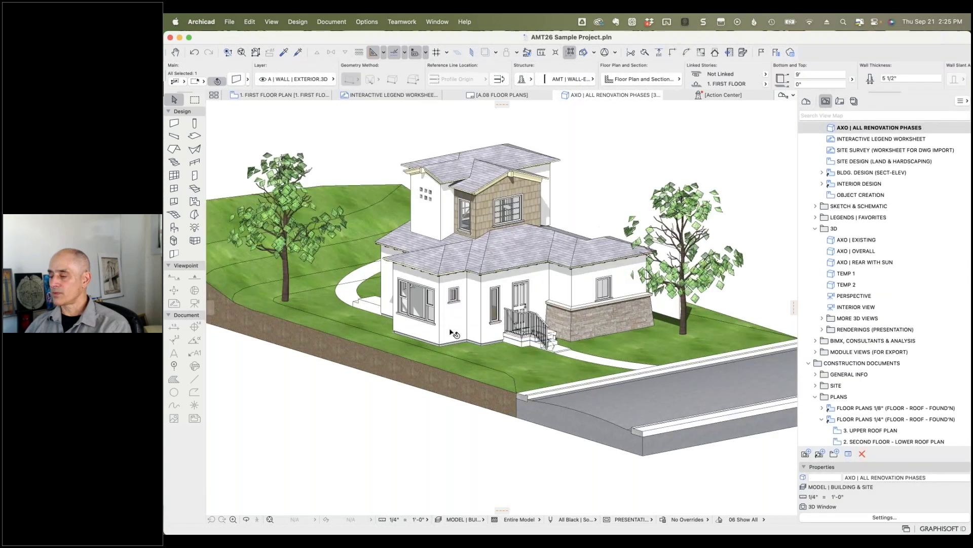
pyautogui.scroll(5, 454, 332)
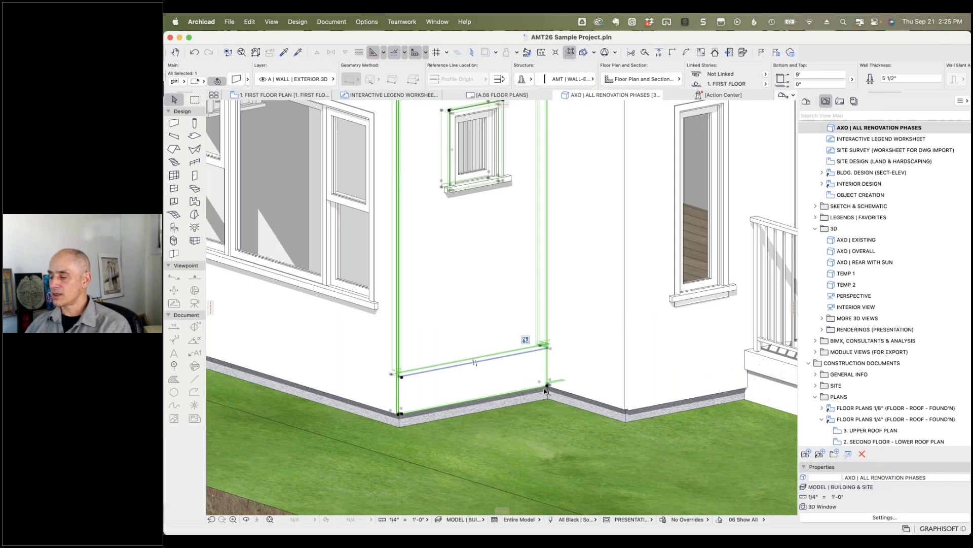
pyautogui.rightClick(464, 323)
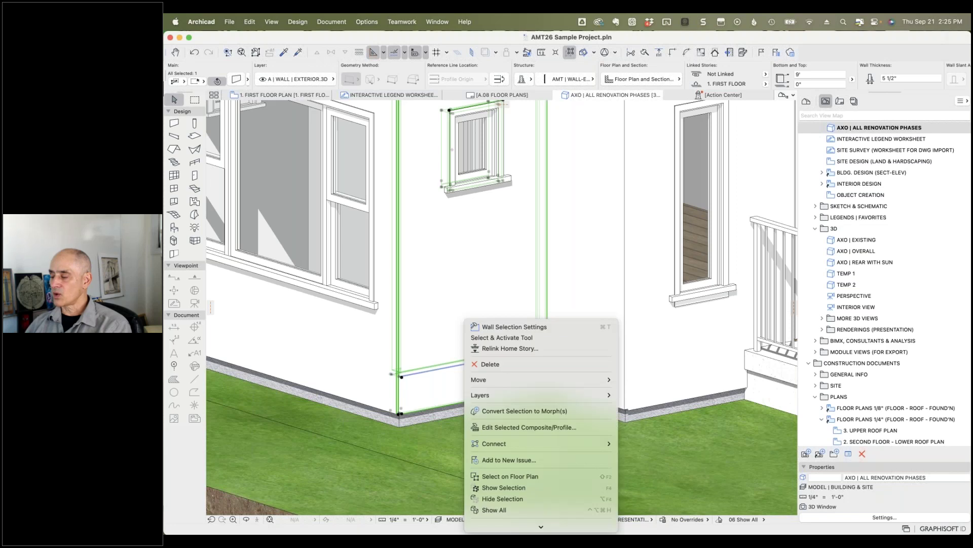
pyautogui.click(524, 427)
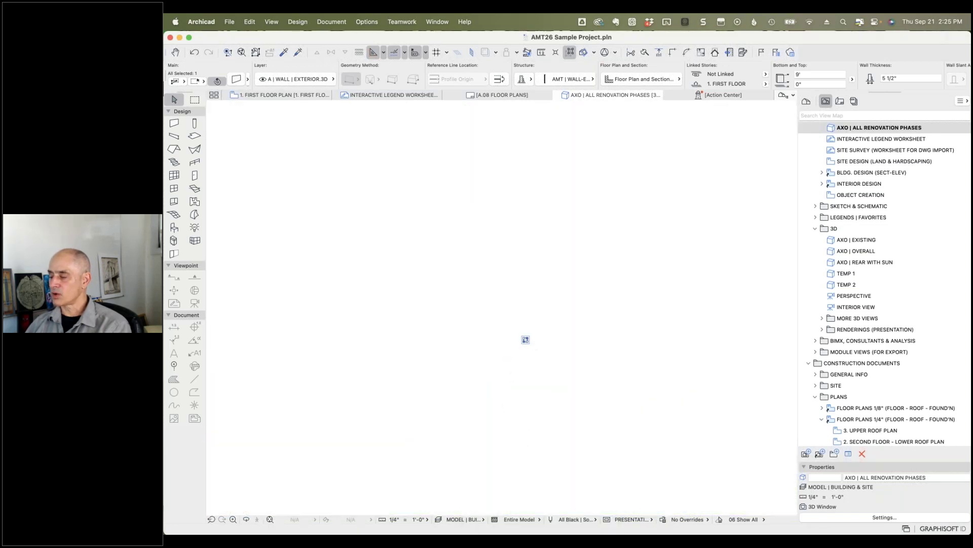
pyautogui.scroll(5, 506, 402)
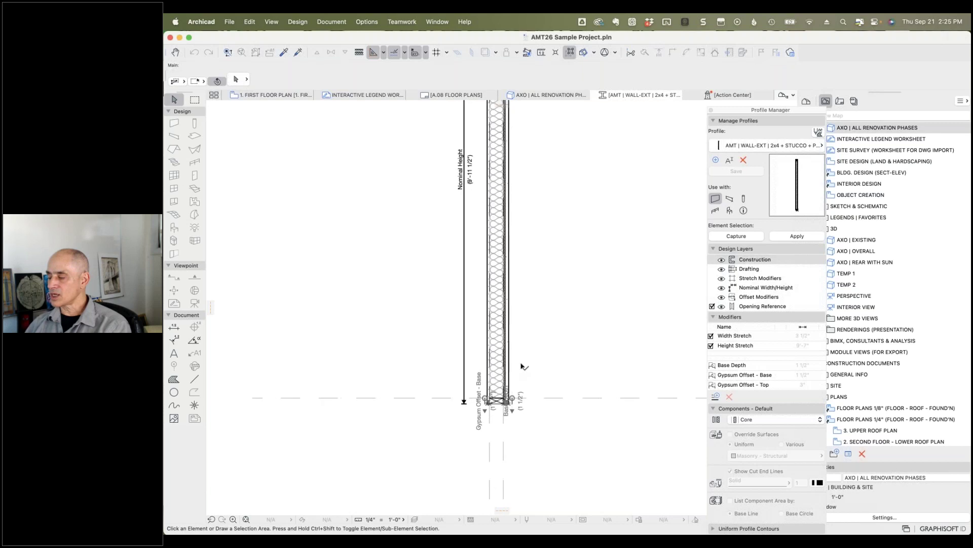
pyautogui.scroll(3, 516, 369)
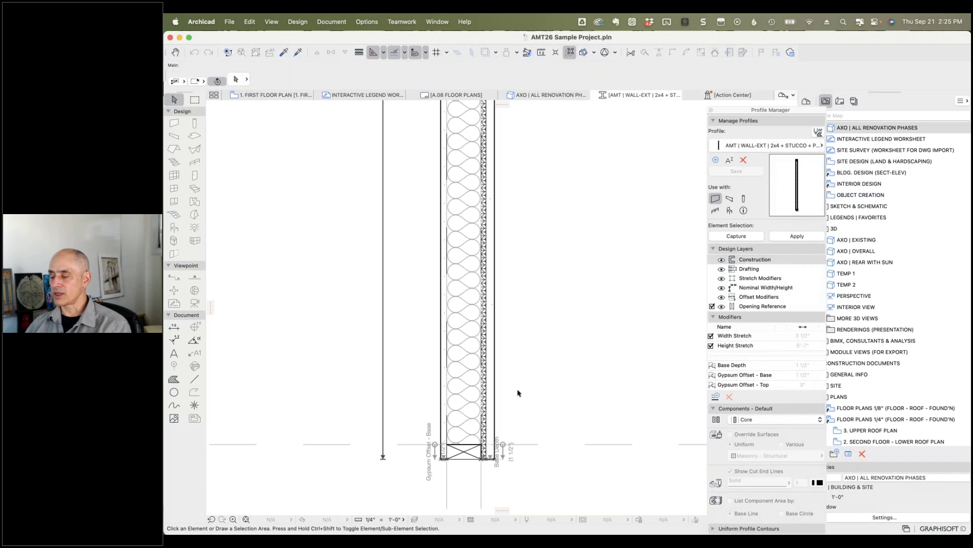
pyautogui.scroll(-5, 517, 391)
pyautogui.scroll(4, 513, 288)
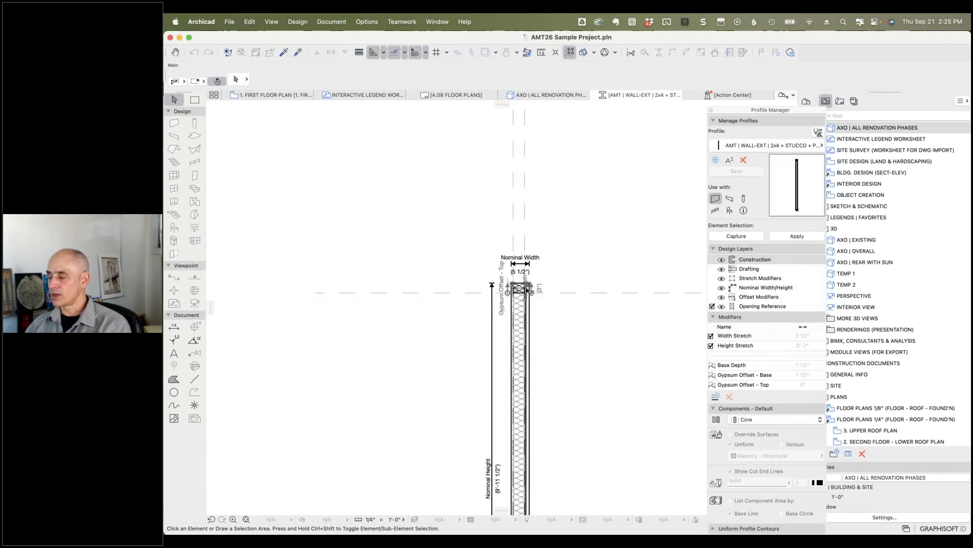
pyautogui.scroll(-10, 572, 419)
pyautogui.scroll(-10, 532, 359)
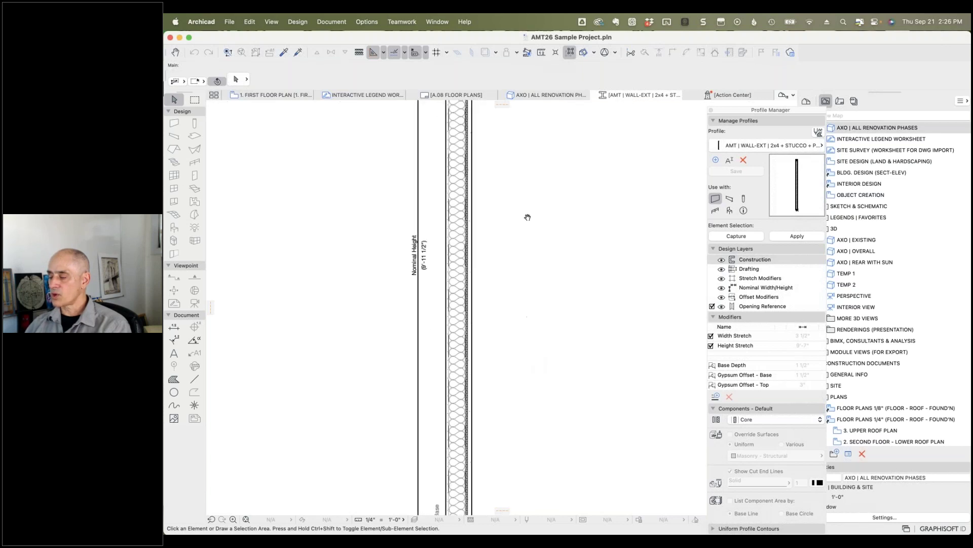
pyautogui.scroll(3, 474, 466)
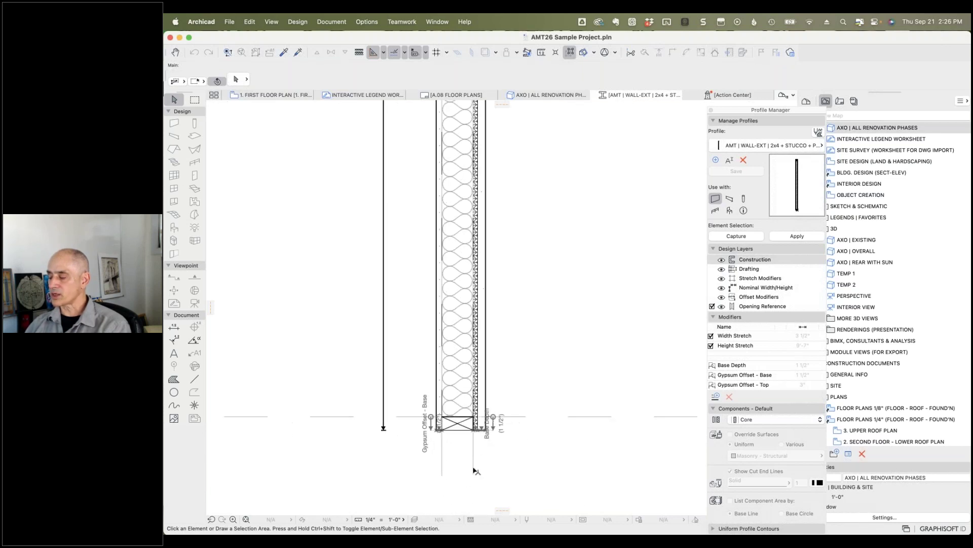
pyautogui.scroll(3, 488, 451)
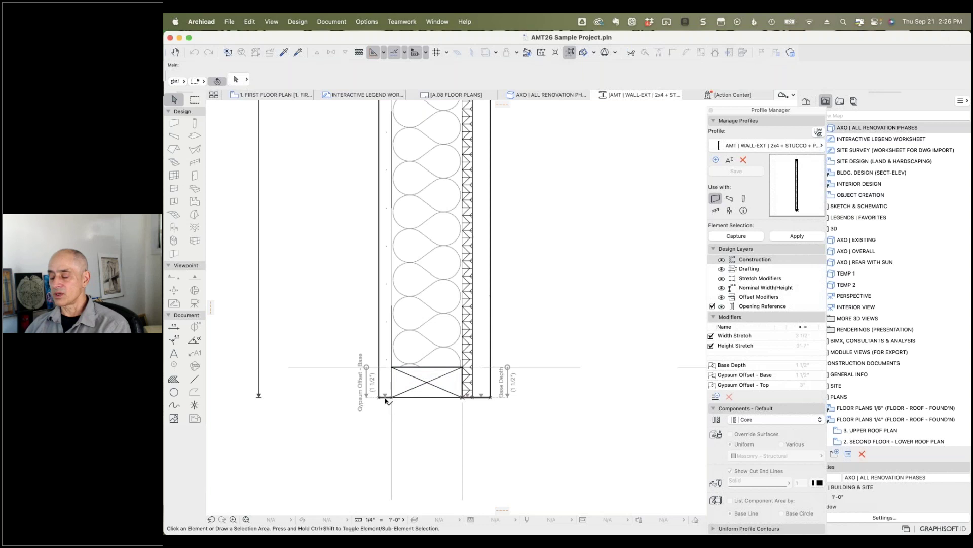
pyautogui.scroll(-2, 385, 401)
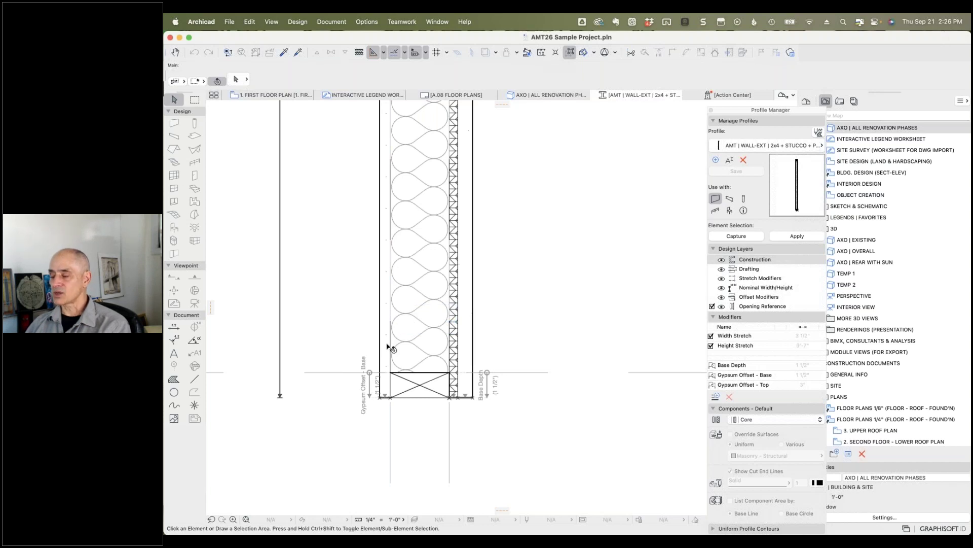
pyautogui.scroll(-5, 388, 346)
pyautogui.scroll(-1, 396, 289)
pyautogui.moveTo(380, 193); pyautogui.dragTo(502, 451, button='middle')
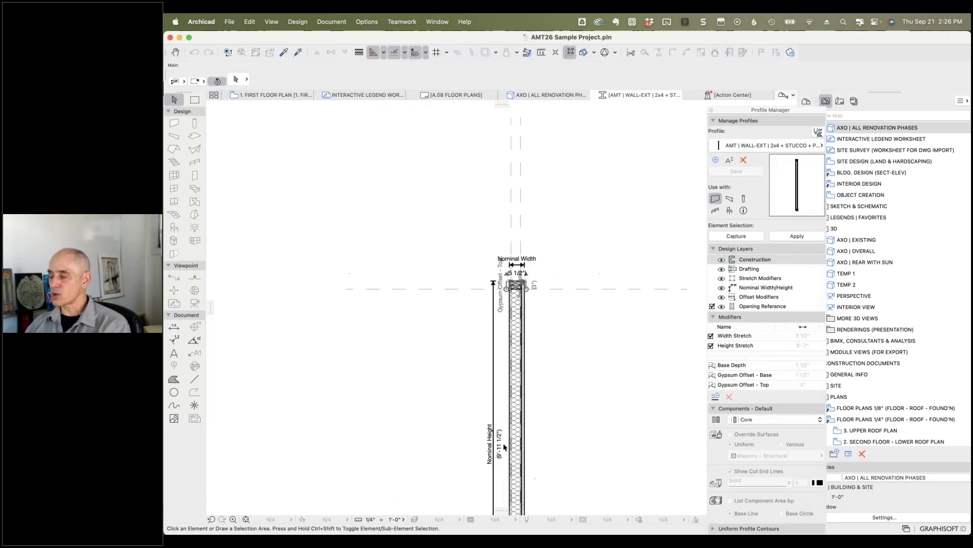
pyautogui.scroll(2, 520, 289)
pyautogui.scroll(3, 521, 289)
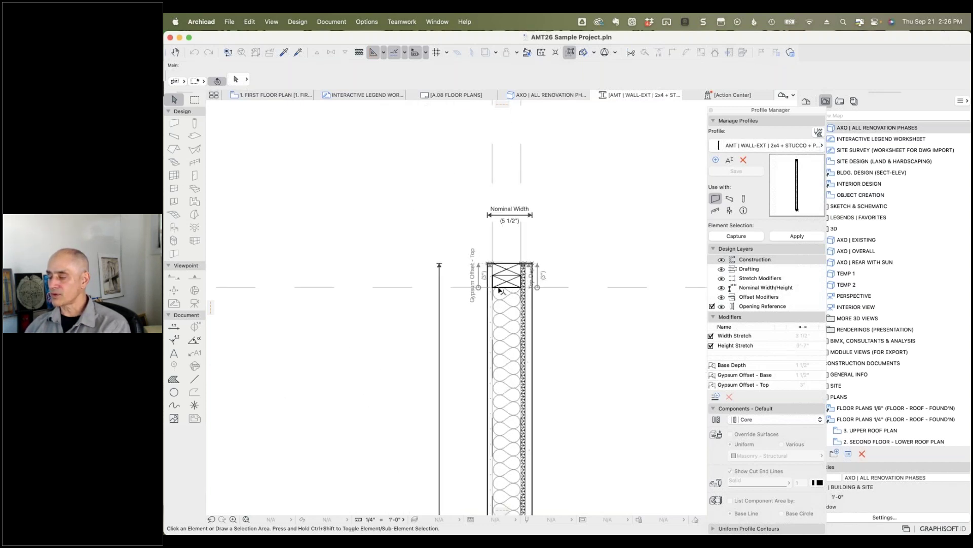
pyautogui.scroll(2, 486, 278)
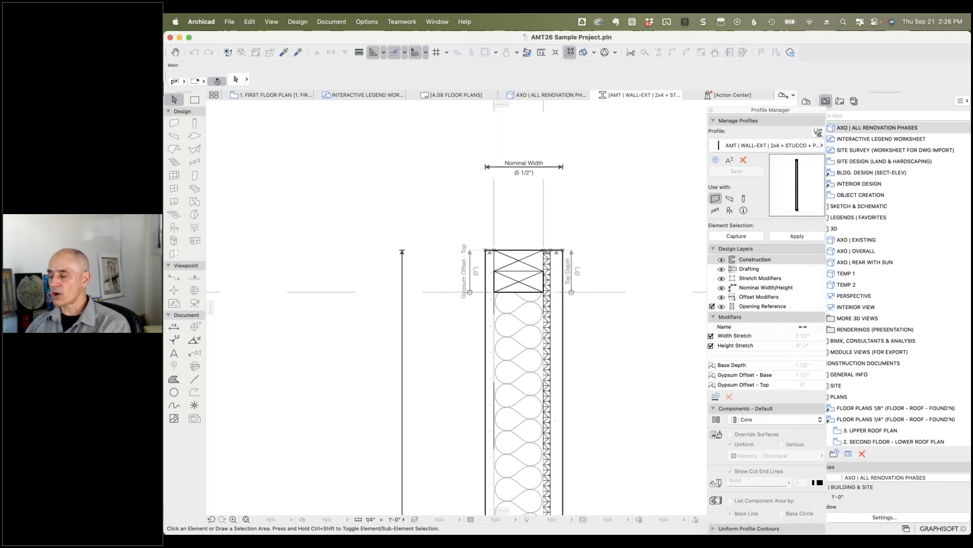
pyautogui.scroll(-1, 774, 364)
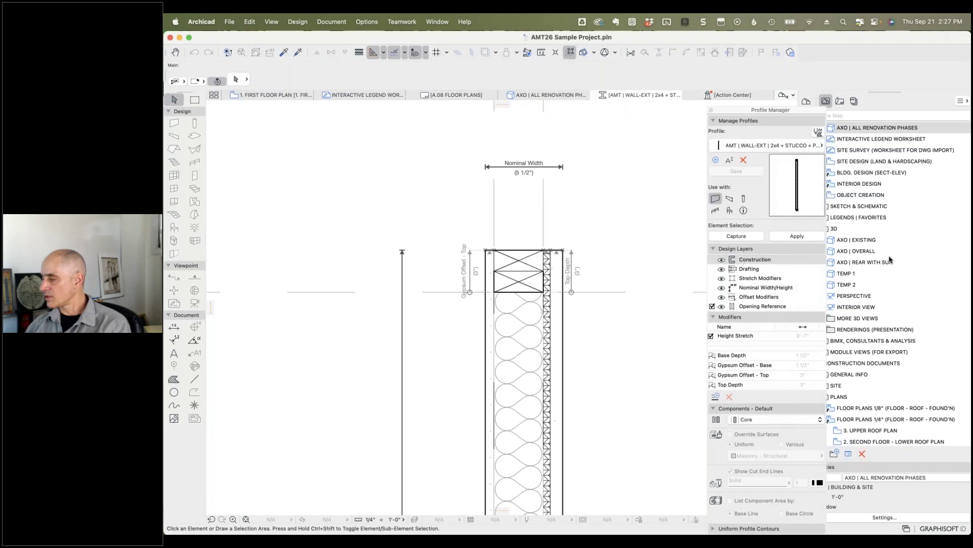
# Step: On the first floor plan, pan to section line A and select it
pyautogui.click(286, 96)
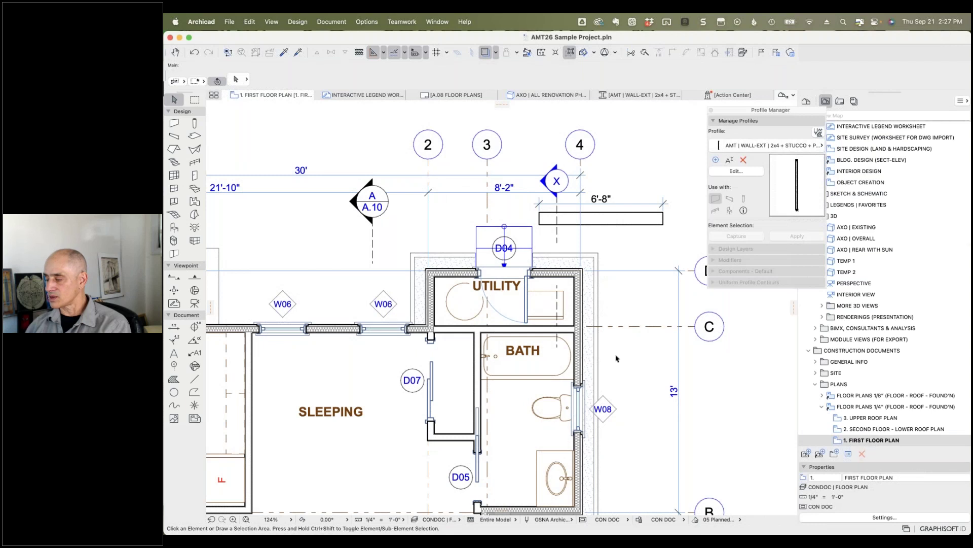
pyautogui.scroll(-10, 607, 118)
pyautogui.moveTo(366, 354); pyautogui.dragTo(767, 346, button='middle')
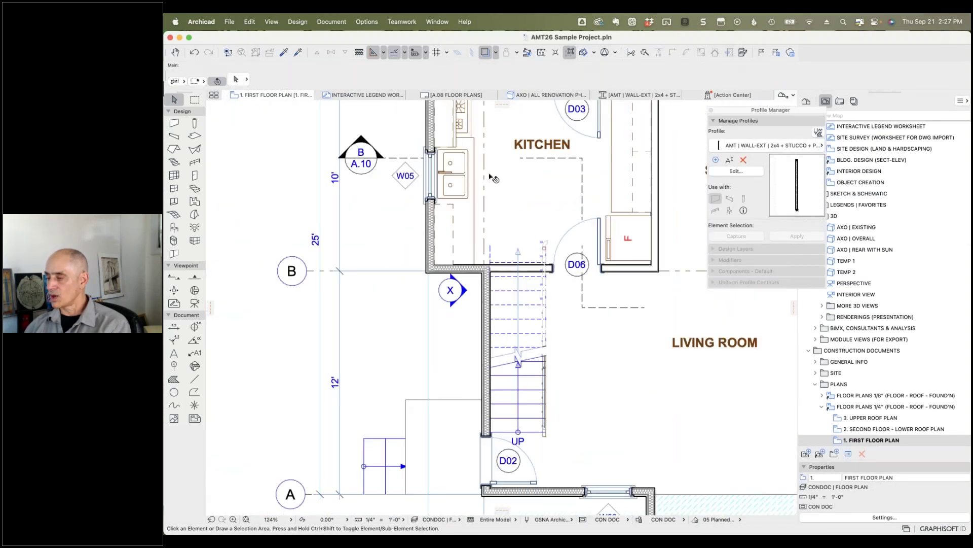
pyautogui.moveTo(610, 400); pyautogui.dragTo(477, 194, button='middle')
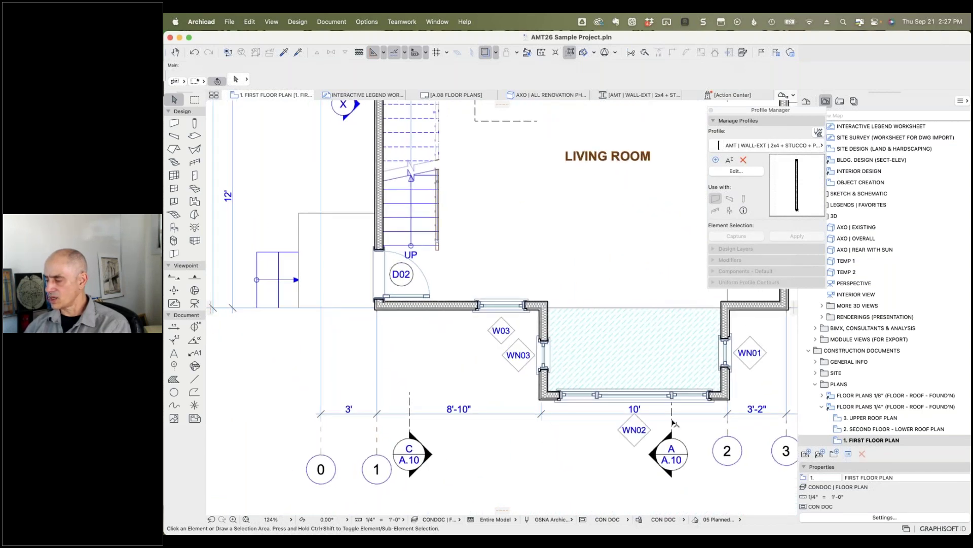
pyautogui.click(672, 422)
pyautogui.rightClick(673, 421)
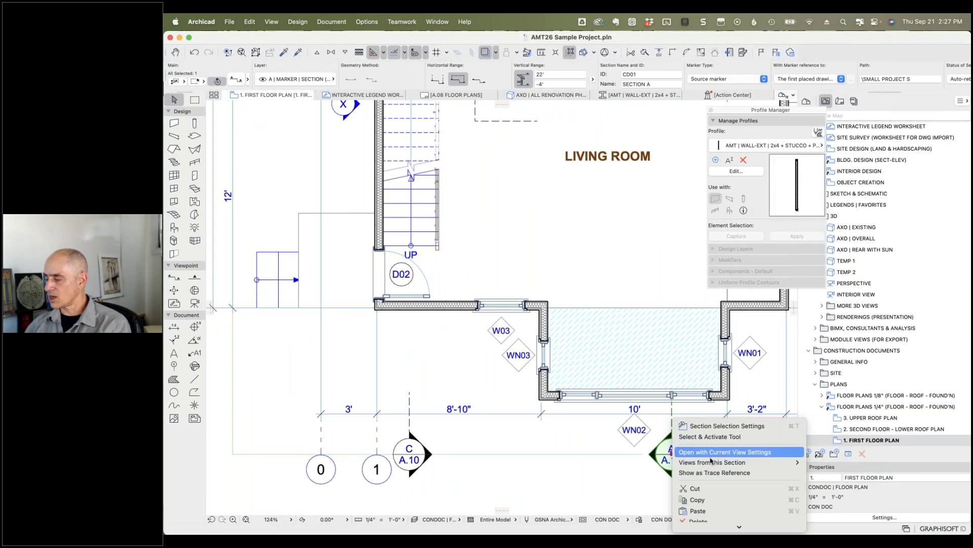
# Step: From the section's related views list, open A SECTION in its own tab
pyautogui.moveTo(712, 464)
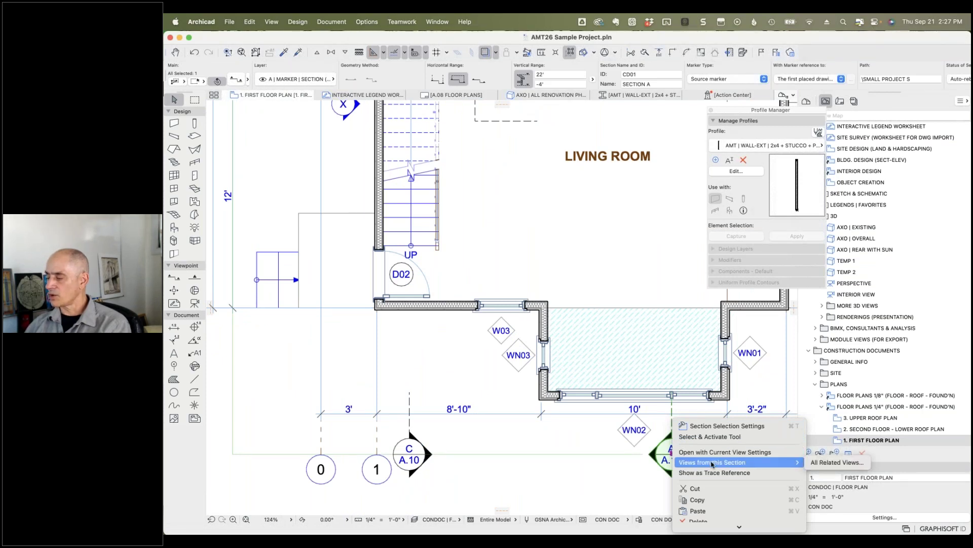
pyautogui.click(828, 463)
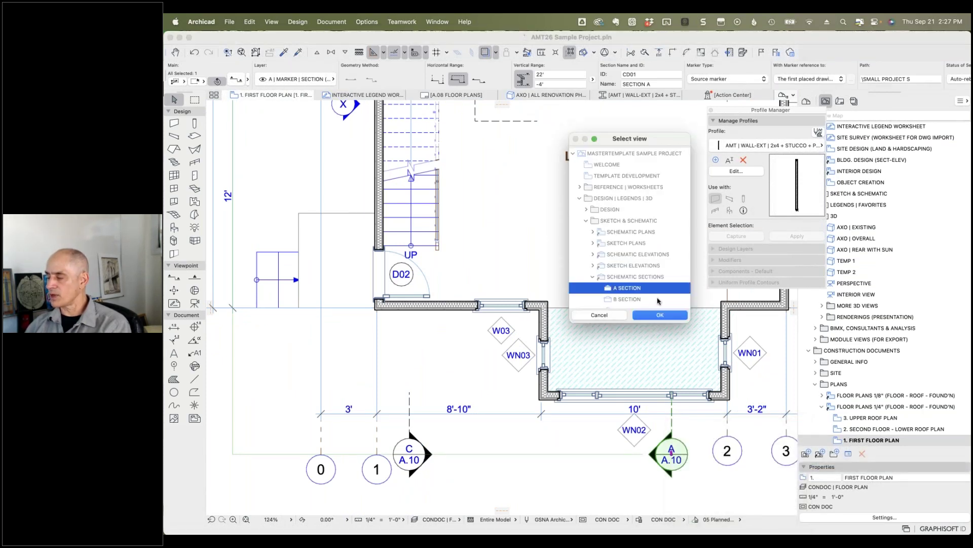
pyautogui.scroll(-2, 646, 276)
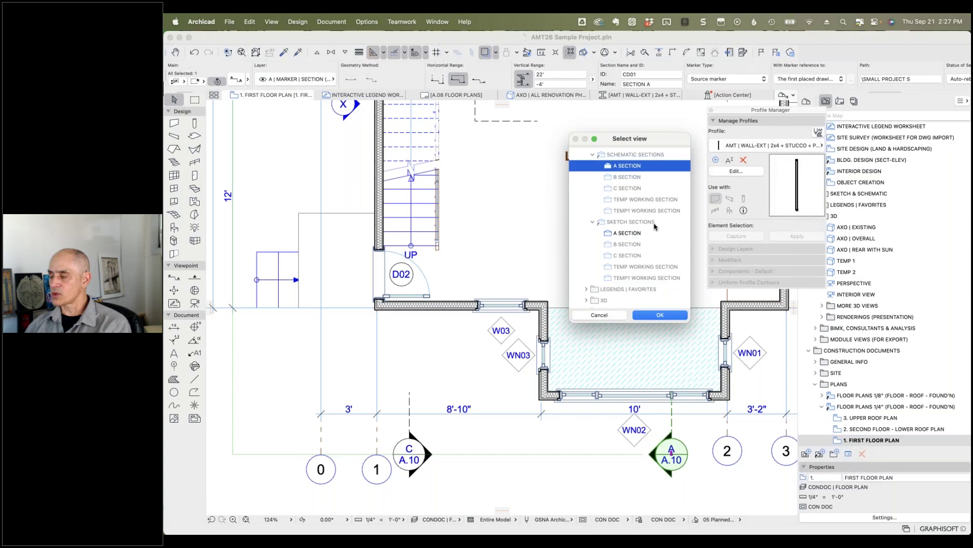
pyautogui.scroll(-10, 649, 229)
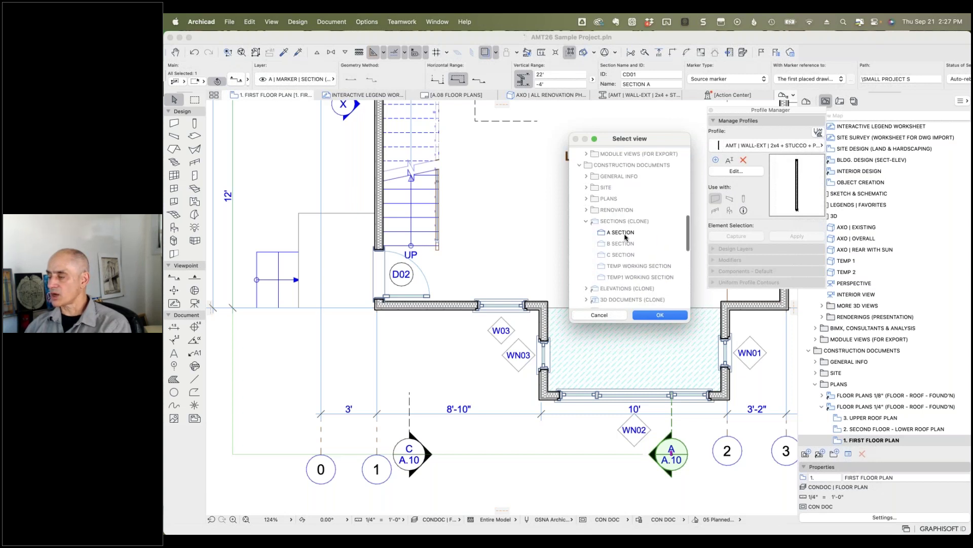
pyautogui.click(624, 237)
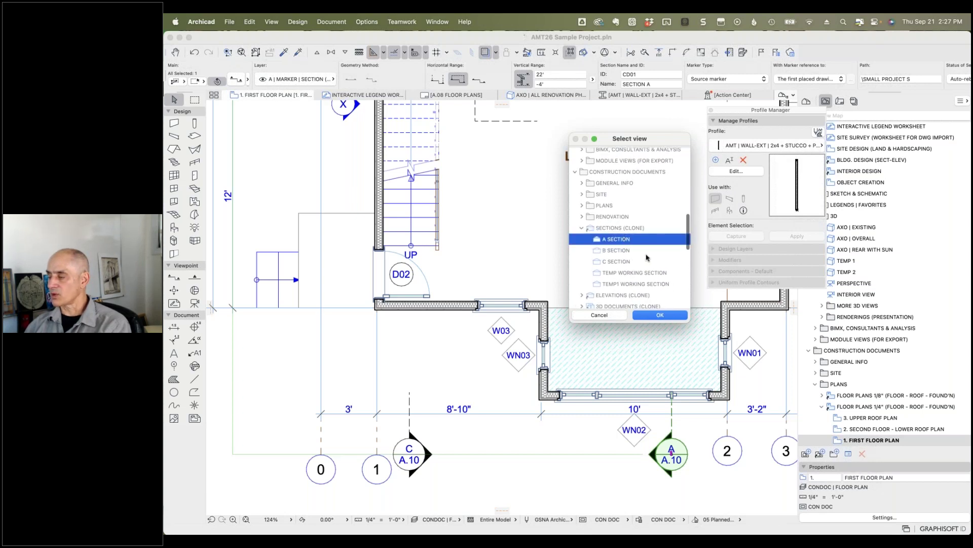
pyautogui.click(660, 314)
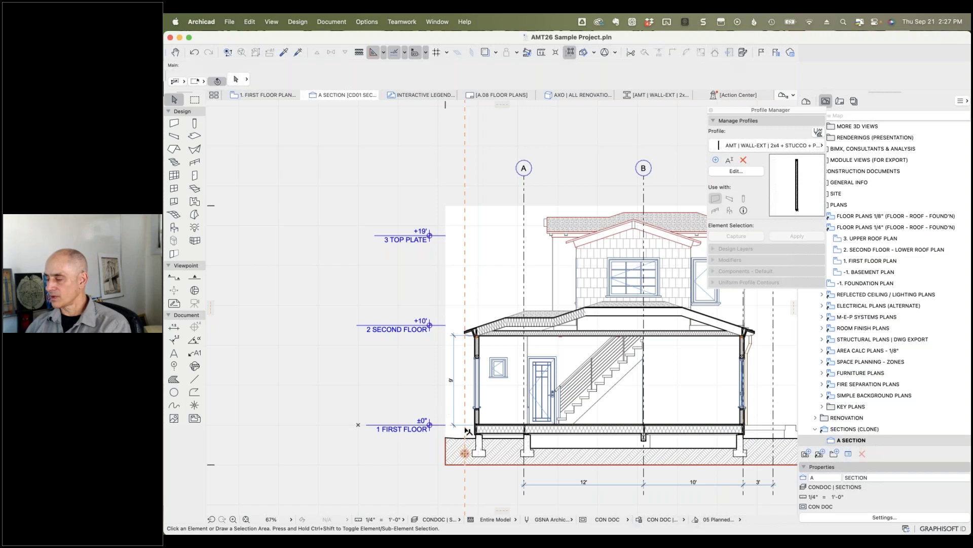
pyautogui.scroll(5, 463, 429)
pyautogui.scroll(5, 475, 424)
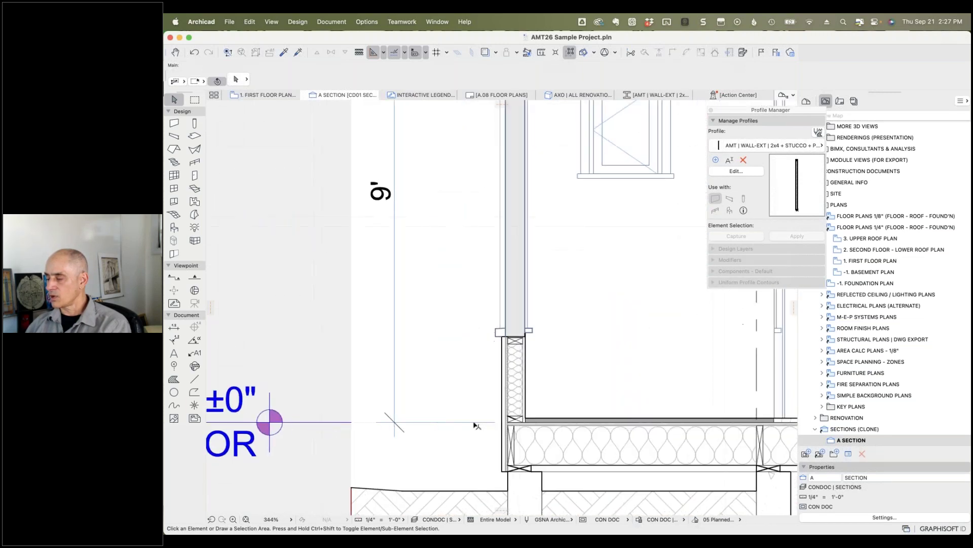
pyautogui.click(516, 380)
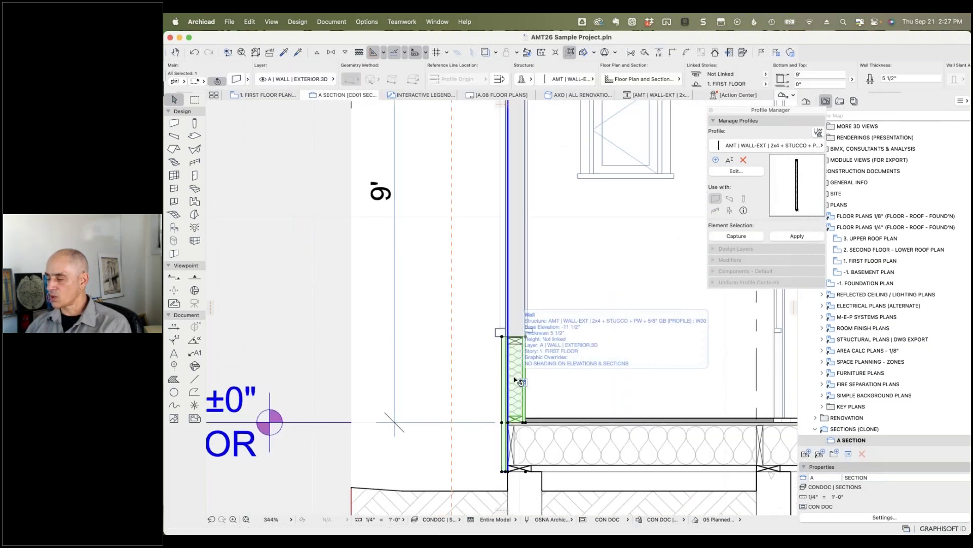
pyautogui.scroll(5, 504, 474)
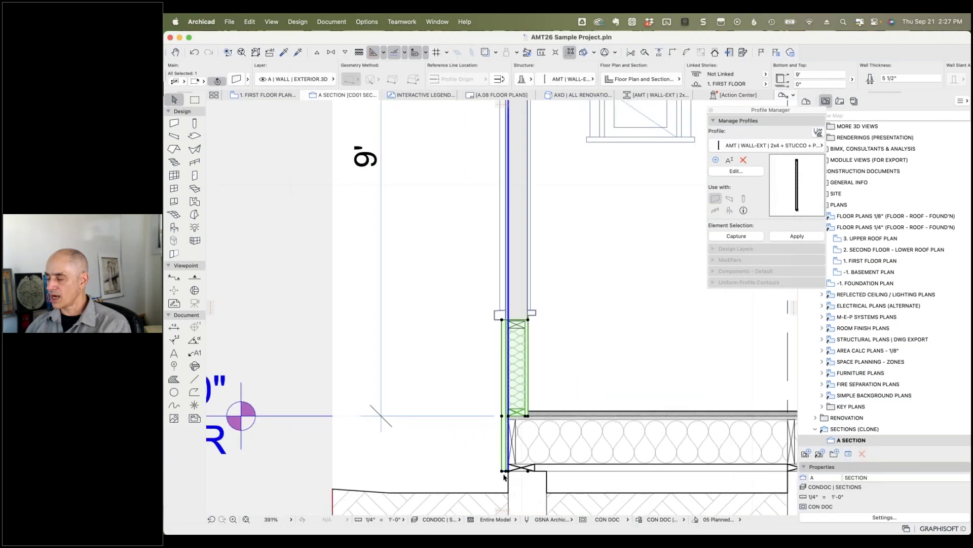
pyautogui.scroll(2, 506, 477)
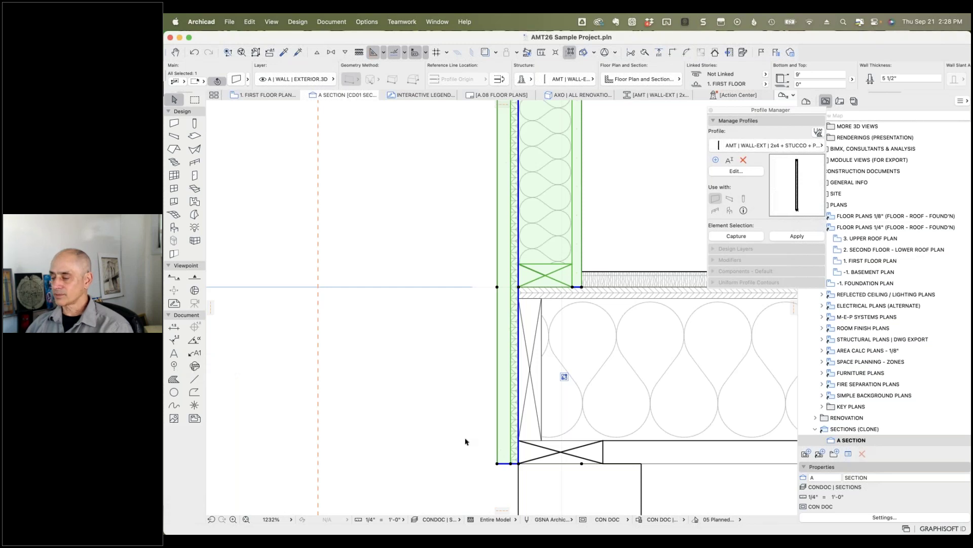
pyautogui.scroll(4, 507, 465)
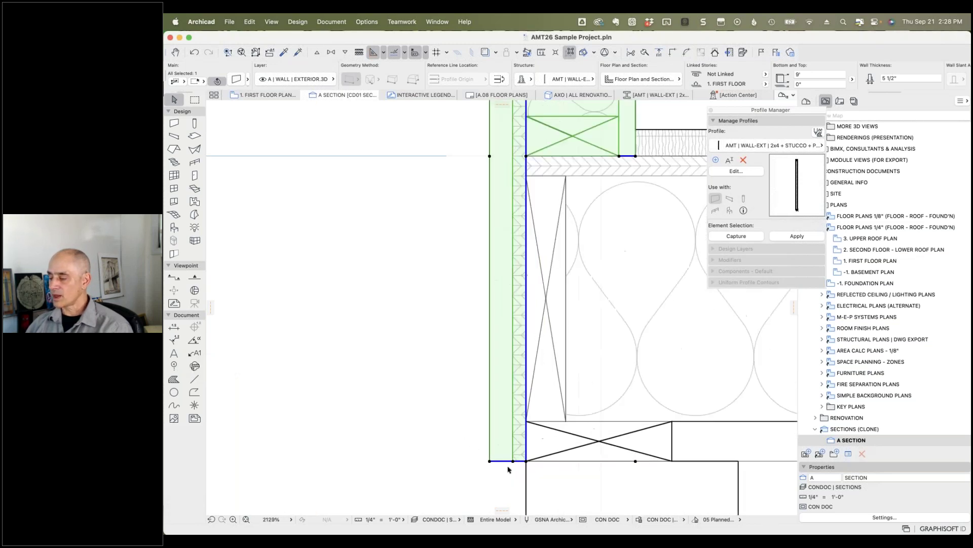
pyautogui.scroll(1, 509, 468)
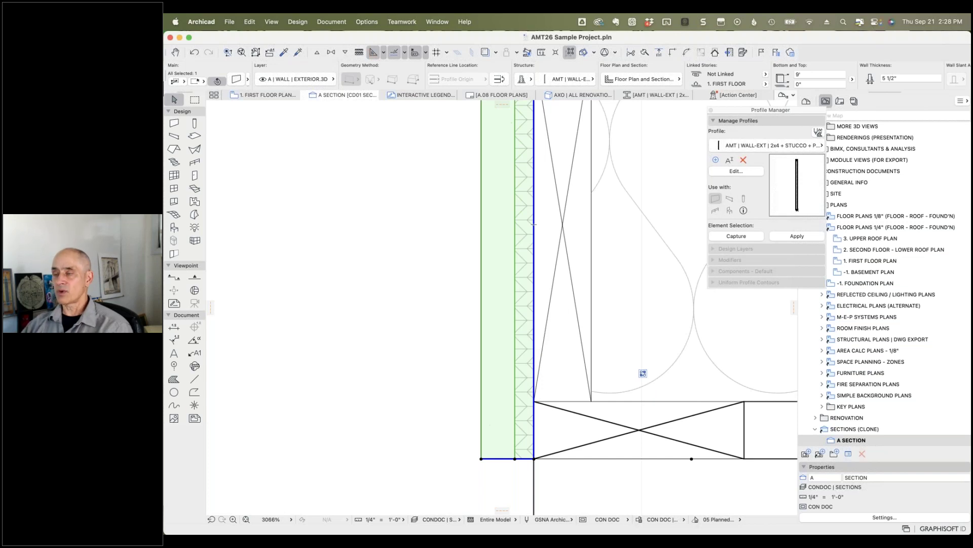
pyautogui.moveTo(534, 224)
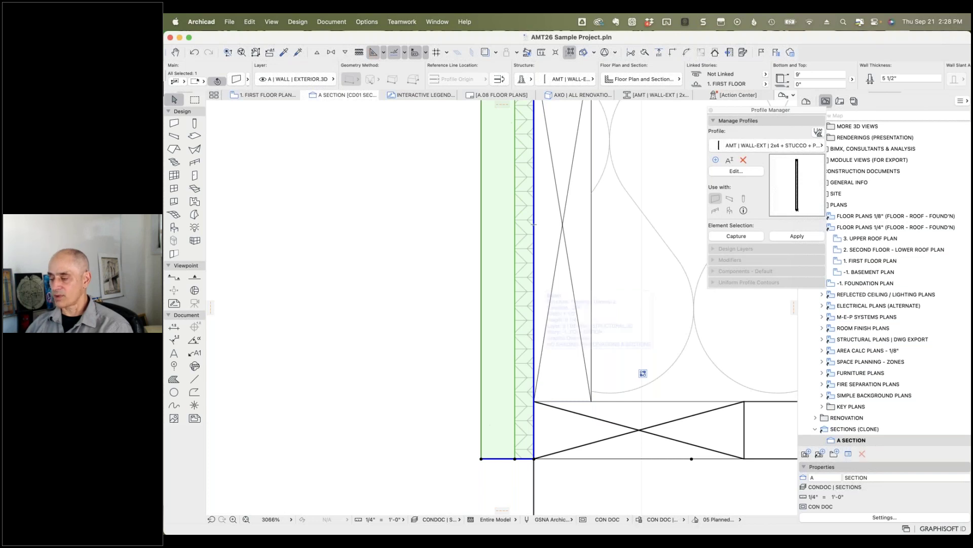
pyautogui.scroll(-10, 576, 466)
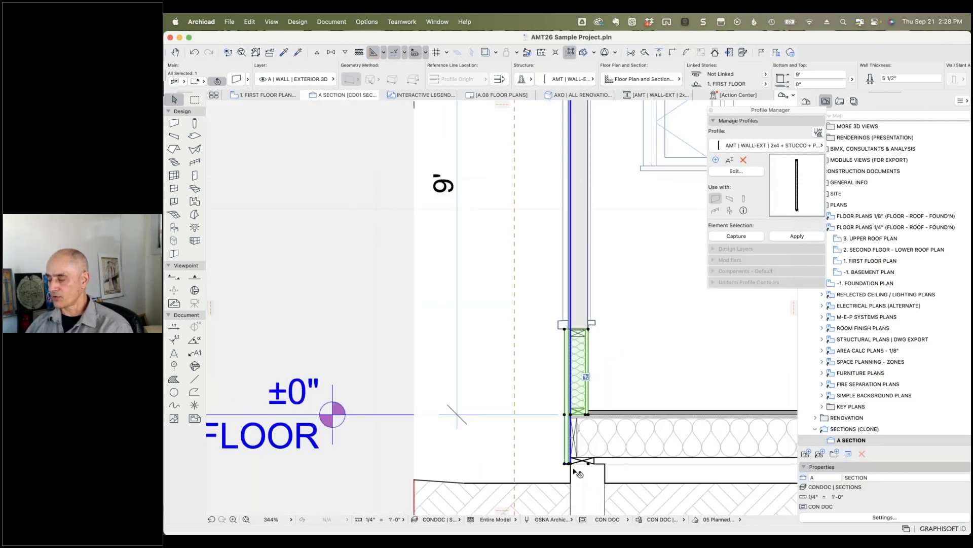
pyautogui.scroll(6, 578, 474)
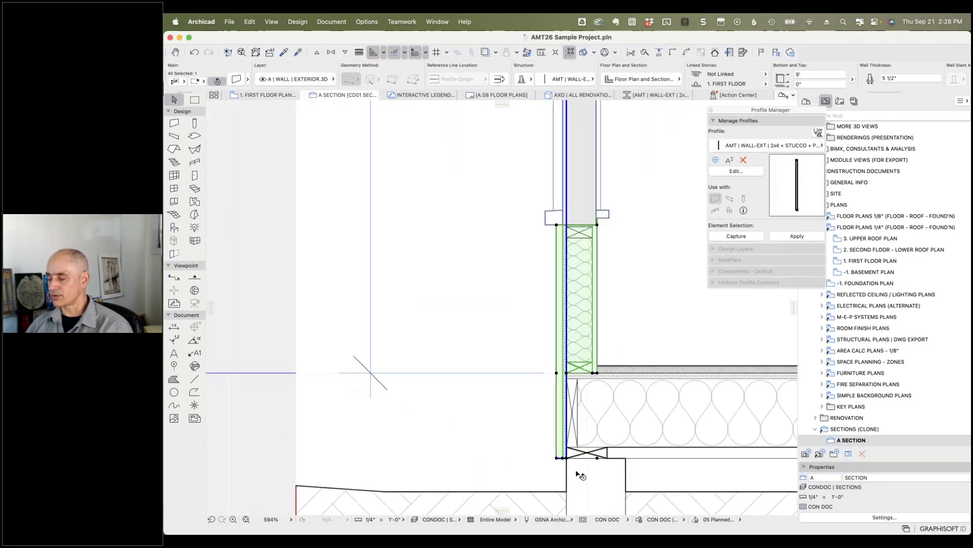
# Step: Offset the exterior wall's bottom edge up to the floor beam's top corner
pyautogui.scroll(6, 577, 464)
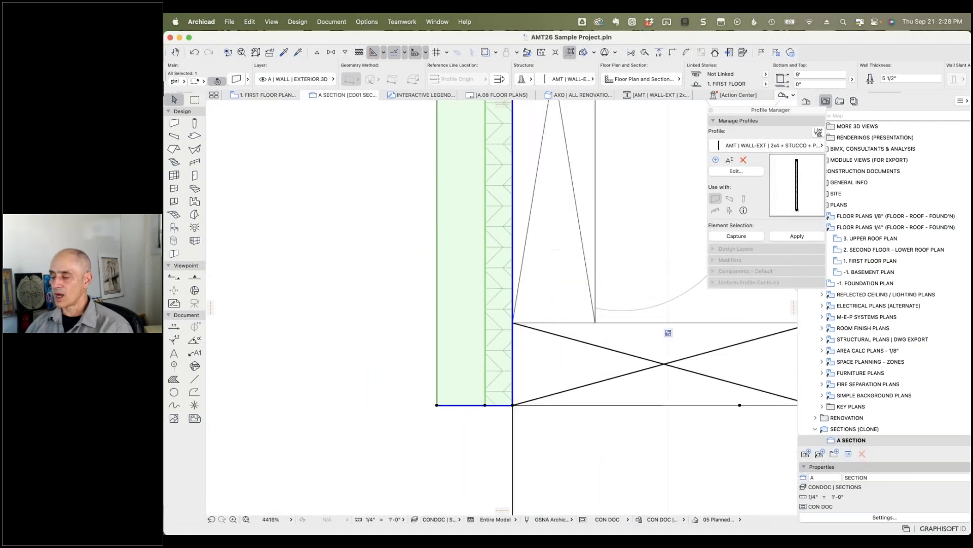
pyautogui.click(465, 405)
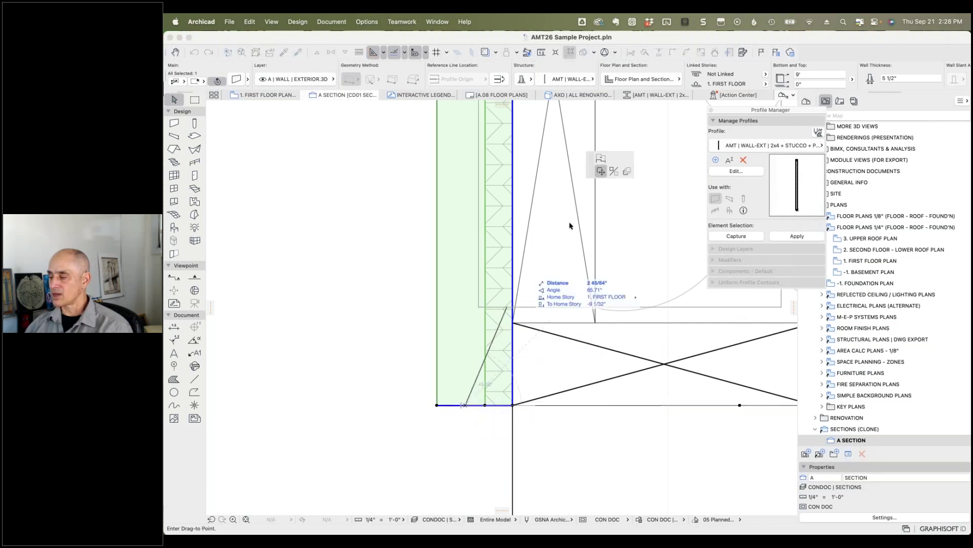
pyautogui.click(601, 159)
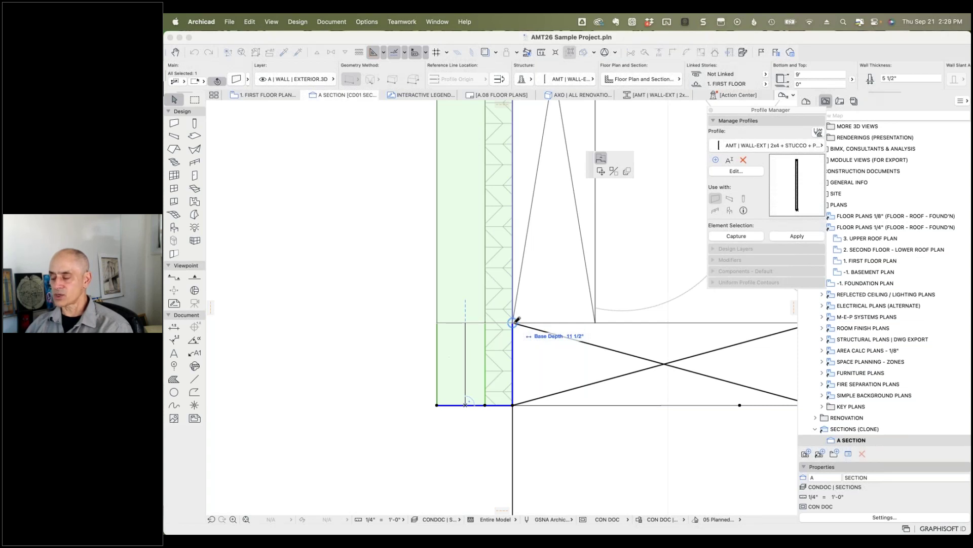
pyautogui.click(513, 322)
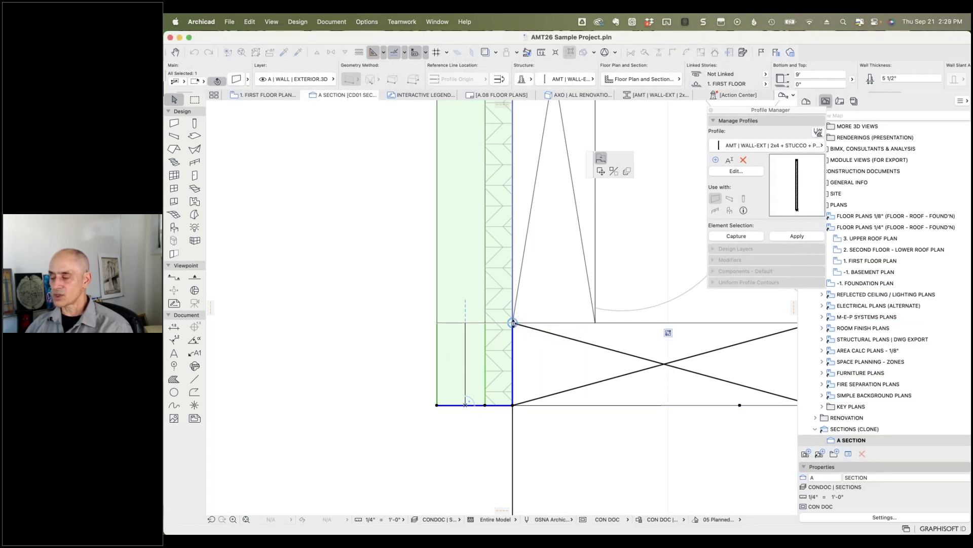
pyautogui.click(513, 323)
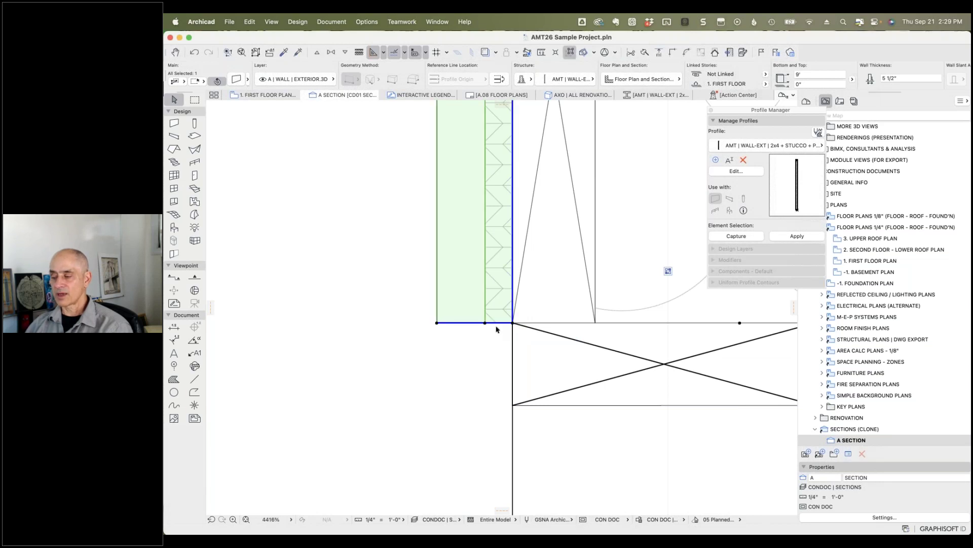
pyautogui.scroll(-5, 497, 331)
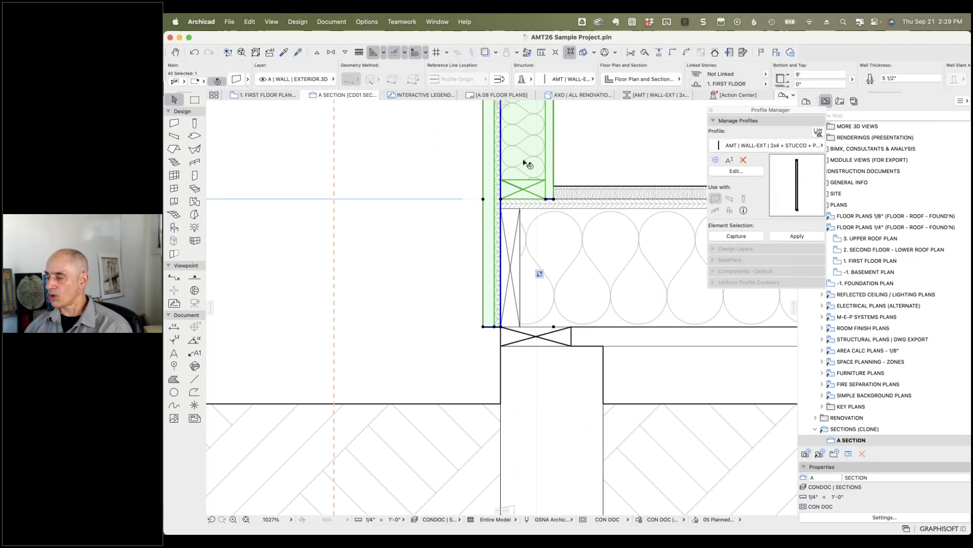
# Step: Review the wall's Profile Offset Modifiers in Wall Selection Settings and close with OK
pyautogui.click(237, 80)
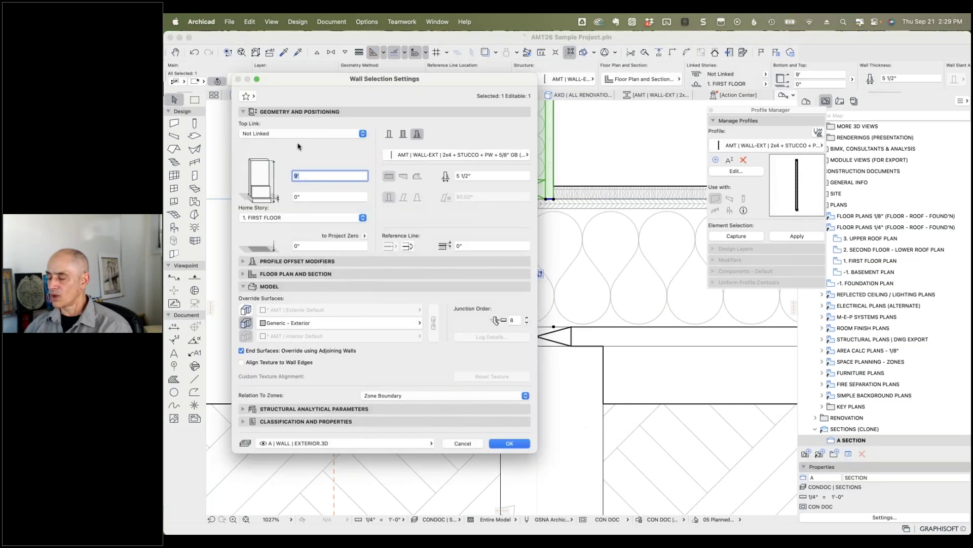
pyautogui.click(243, 261)
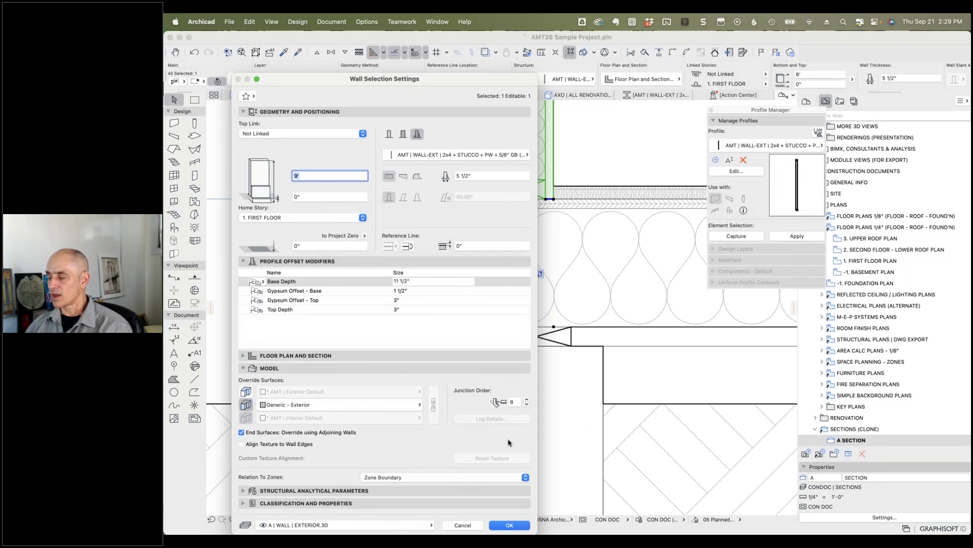
pyautogui.click(509, 525)
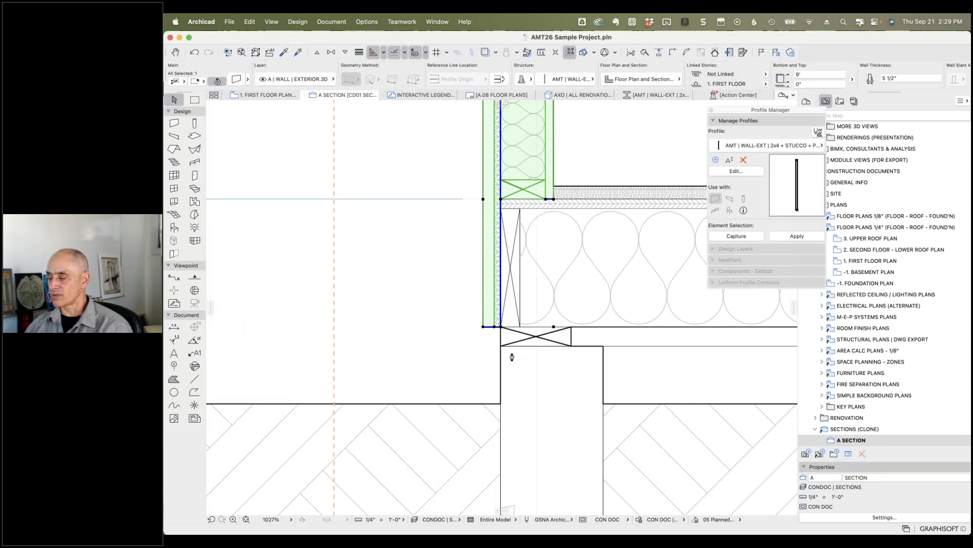
# Step: Undo the base stretch, confirm the Base Depth offset of 1'-1", and deselect the wall
pyautogui.press('super+z')
pyautogui.hscroll(10, 797, 80)
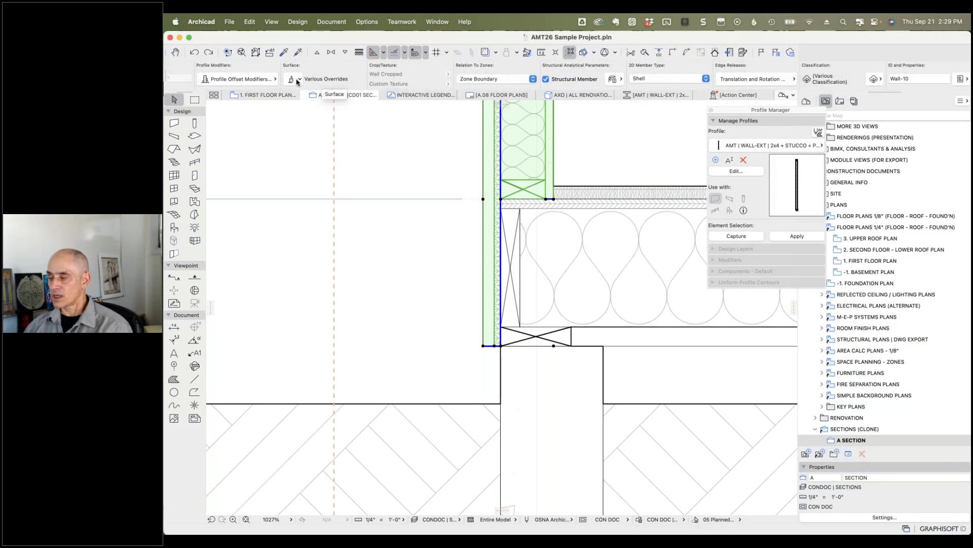
pyautogui.click(276, 81)
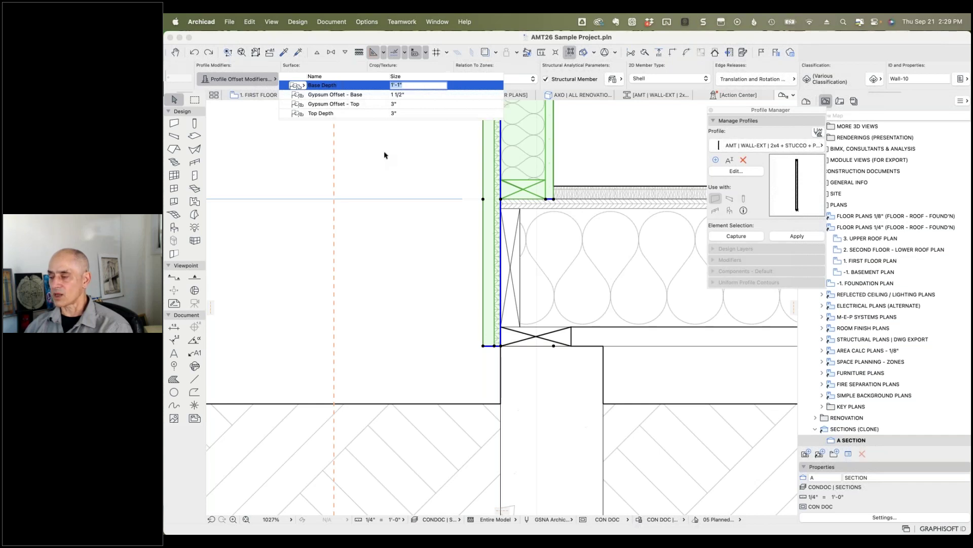
pyautogui.press('Return')
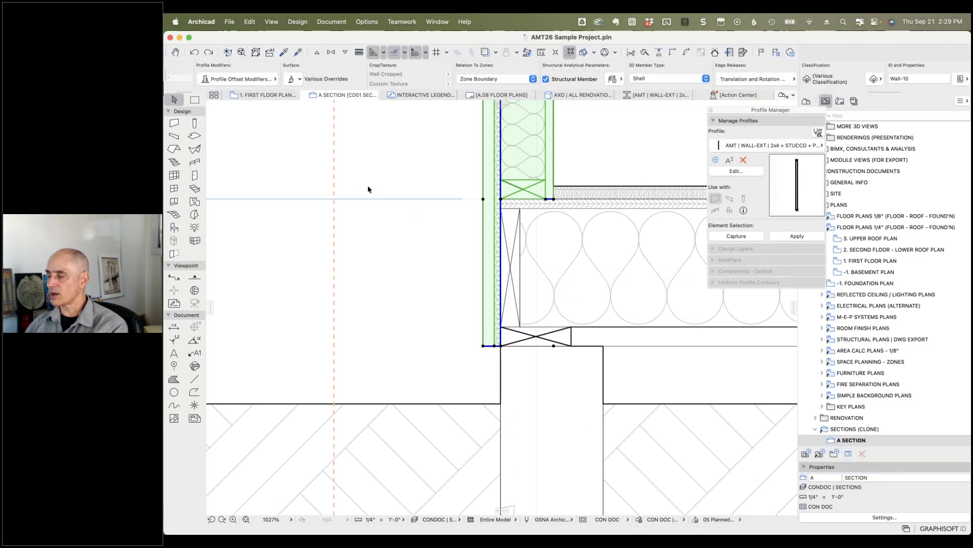
pyautogui.click(385, 179)
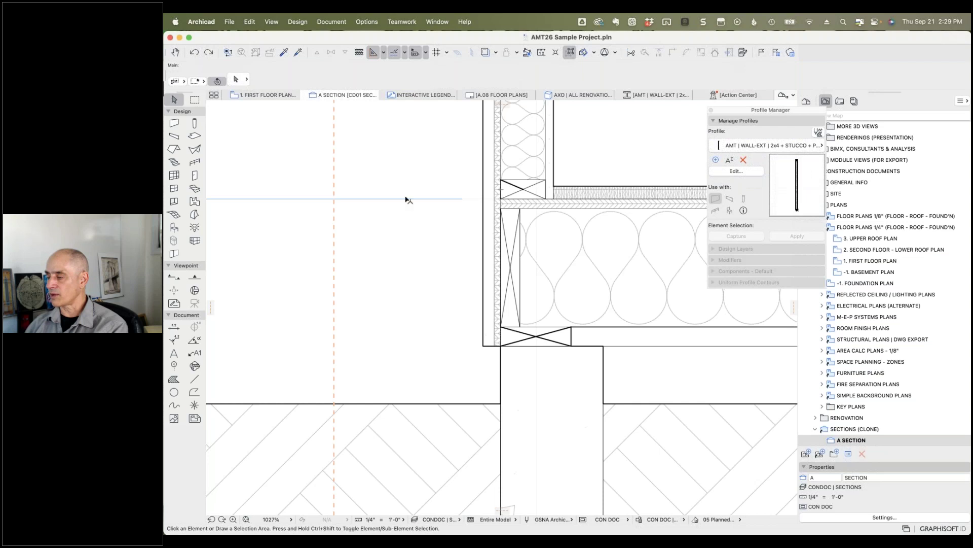
# Step: Frame the whole section and select the right first-floor wall
pyautogui.scroll(-10, 337, 198)
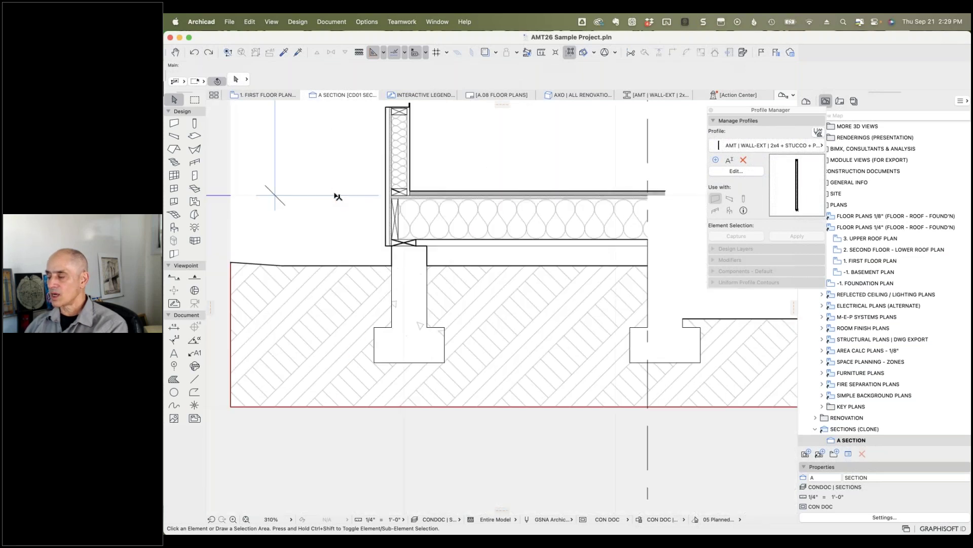
pyautogui.moveTo(633, 170); pyautogui.dragTo(332, 298, button='middle')
pyautogui.scroll(-6, 332, 298)
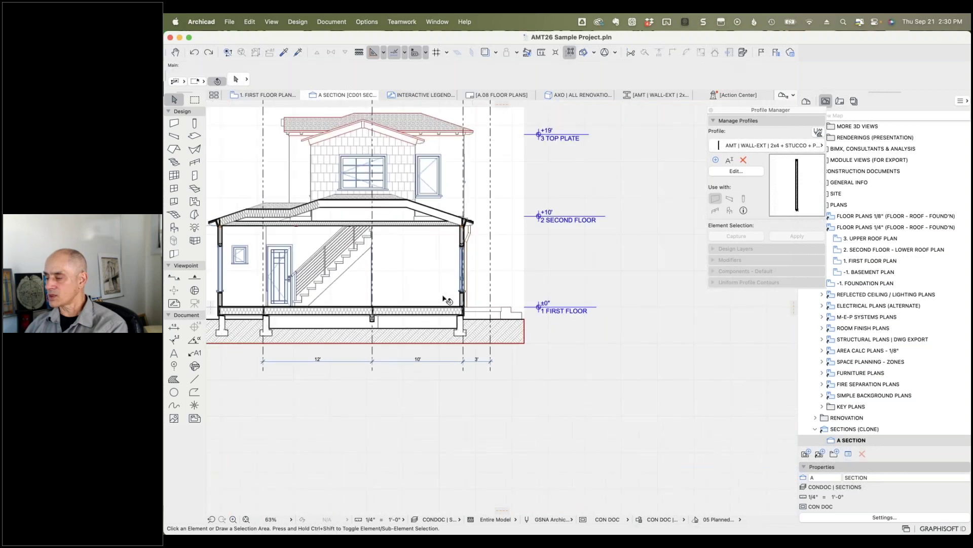
pyautogui.scroll(9, 443, 297)
pyautogui.click(533, 317)
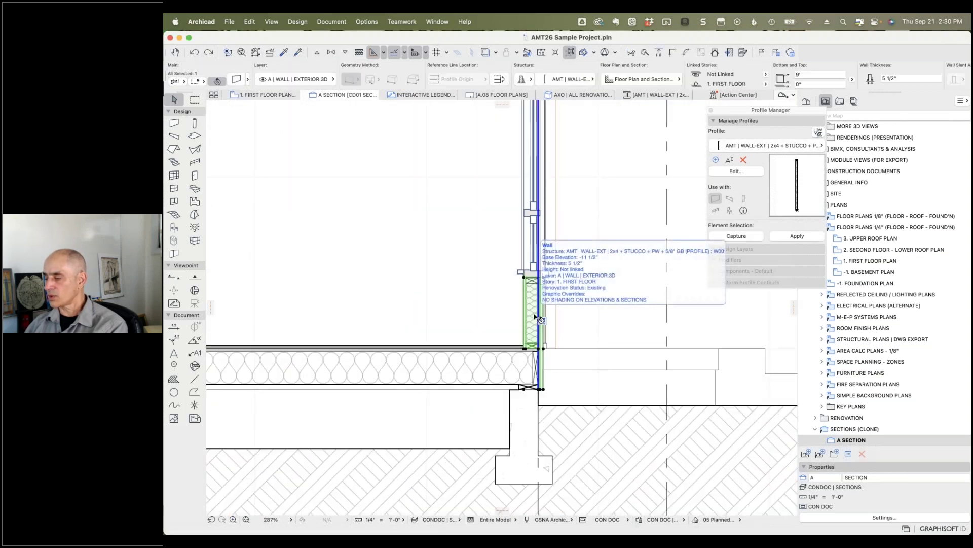
# Step: Select the upper-floor left wall and keep its structure type as Composite
pyautogui.scroll(-3, 536, 313)
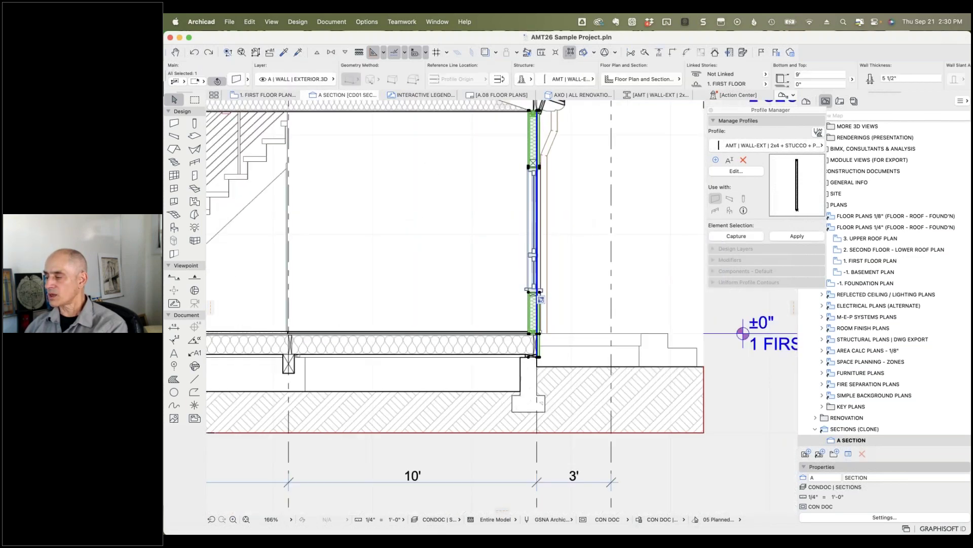
pyautogui.scroll(5, 532, 294)
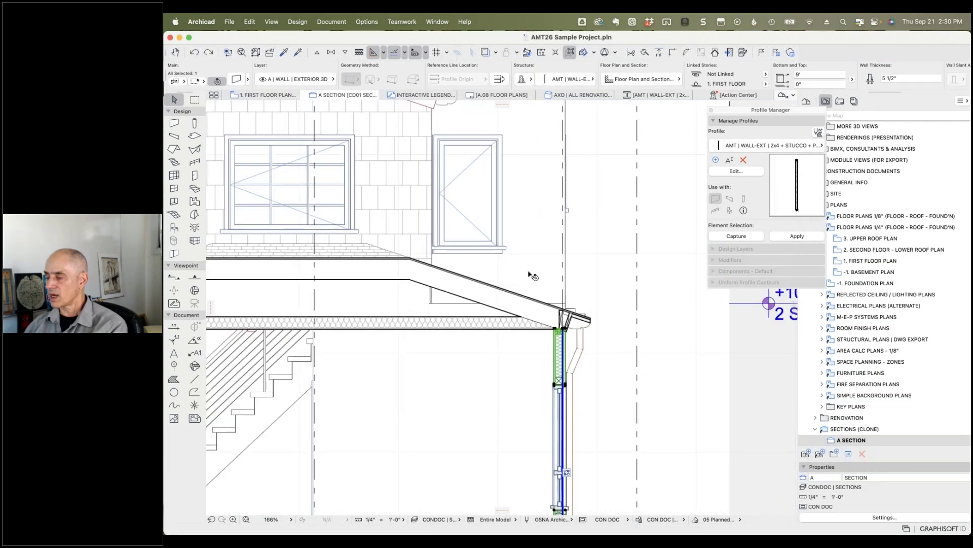
pyautogui.scroll(-3, 532, 274)
pyautogui.click(326, 227)
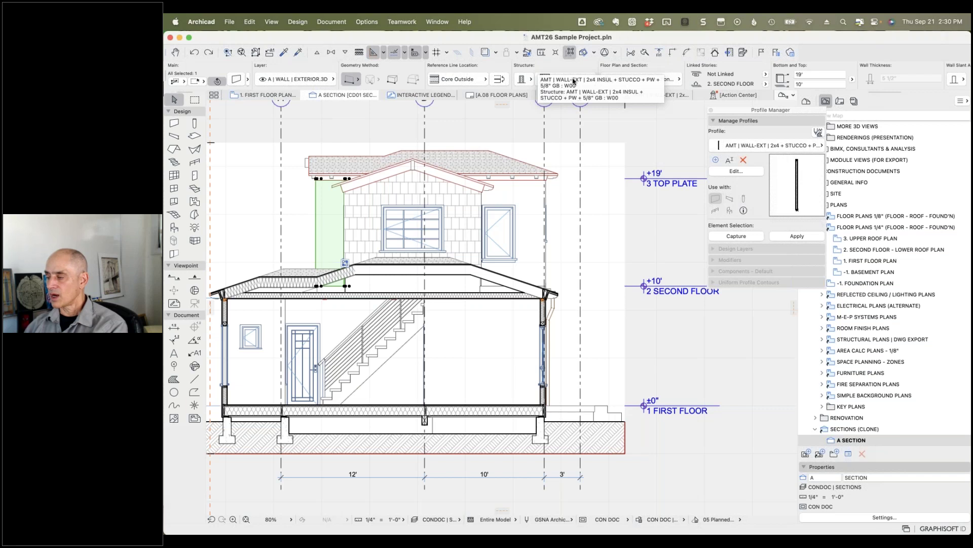
pyautogui.click(531, 80)
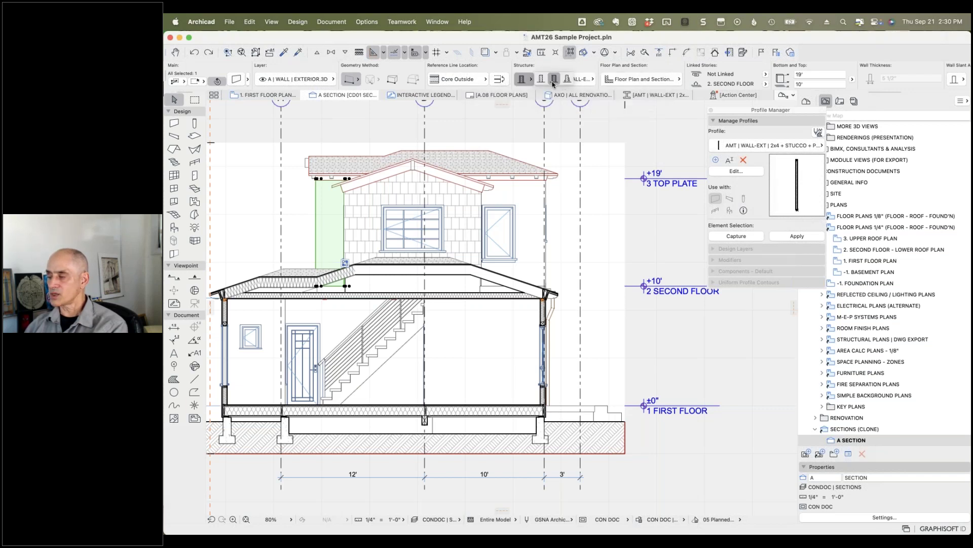
pyautogui.click(552, 81)
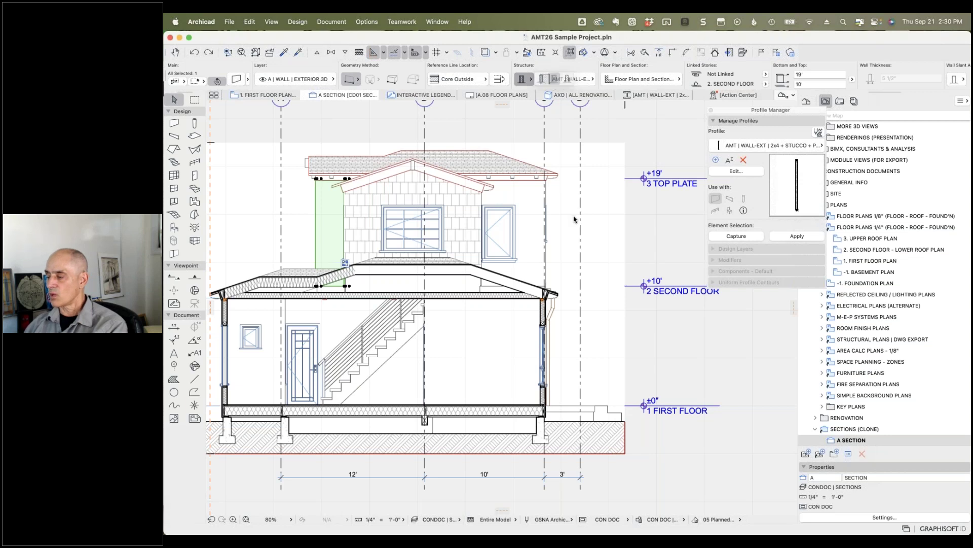
# Step: Select the upper-storey exterior wall and browse its context and Complex Profiles commands without choosing any
pyautogui.click(543, 310)
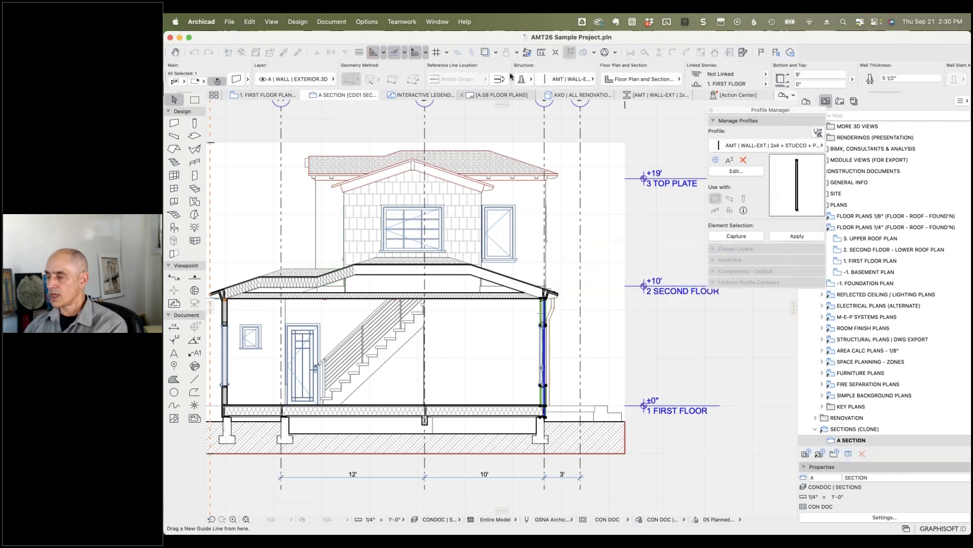
pyautogui.click(332, 219)
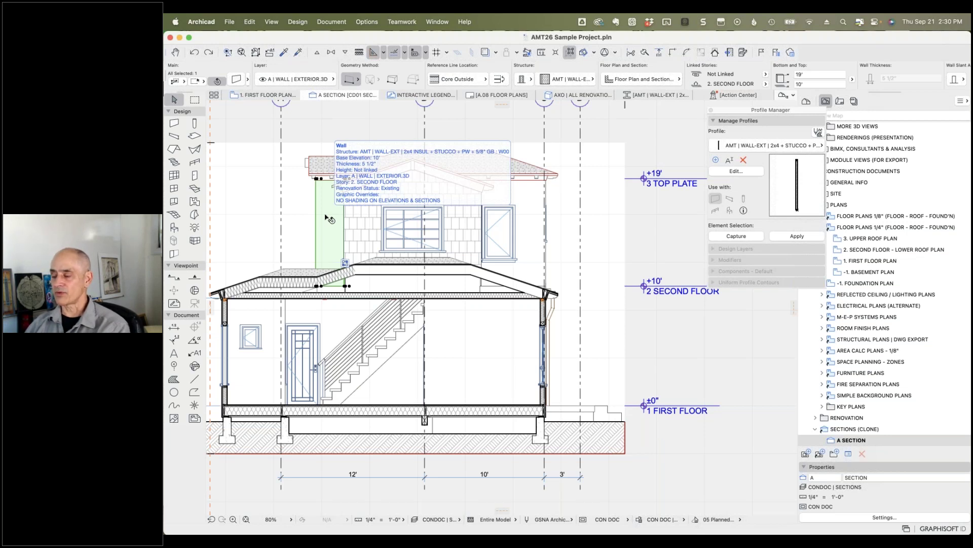
pyautogui.scroll(-2, 327, 212)
pyautogui.rightClick(328, 208)
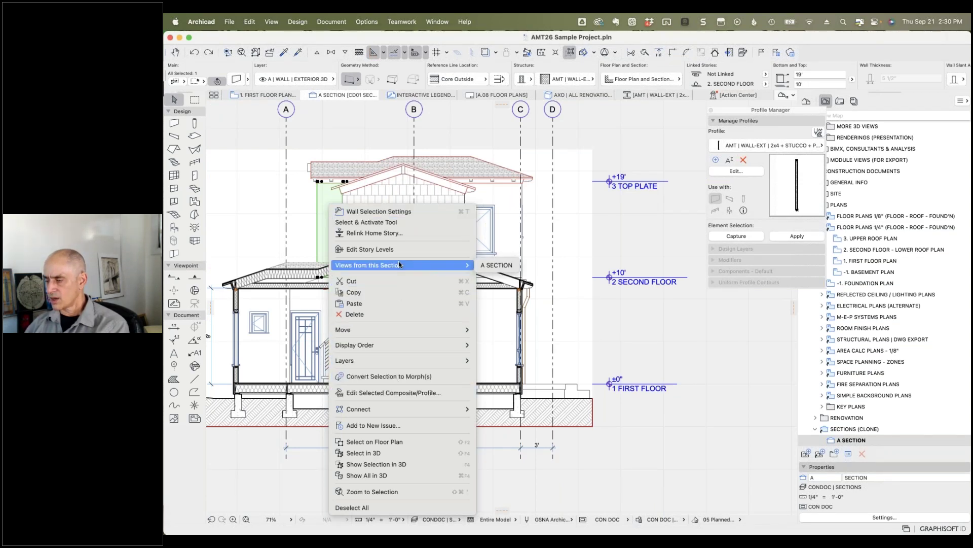
pyautogui.click(366, 21)
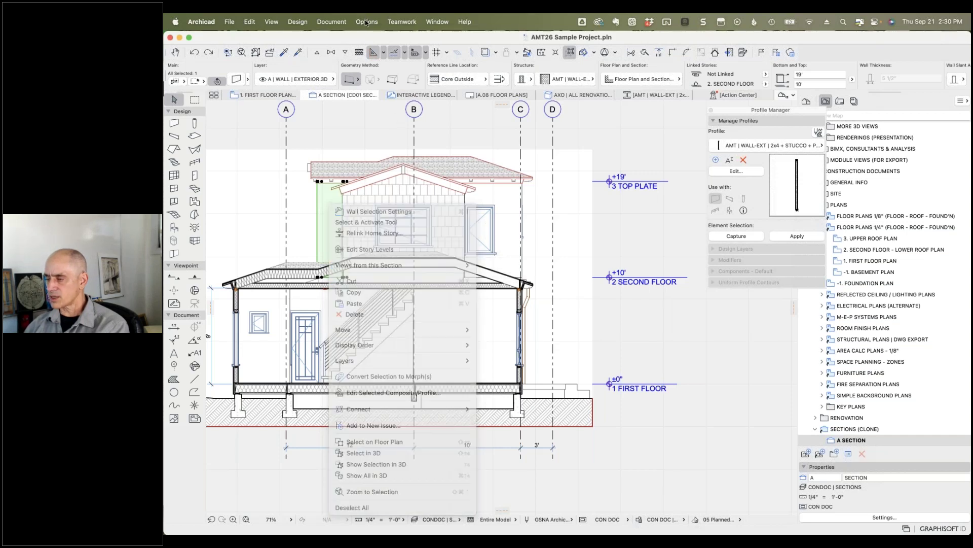
pyautogui.click(366, 21)
pyautogui.moveTo(396, 129)
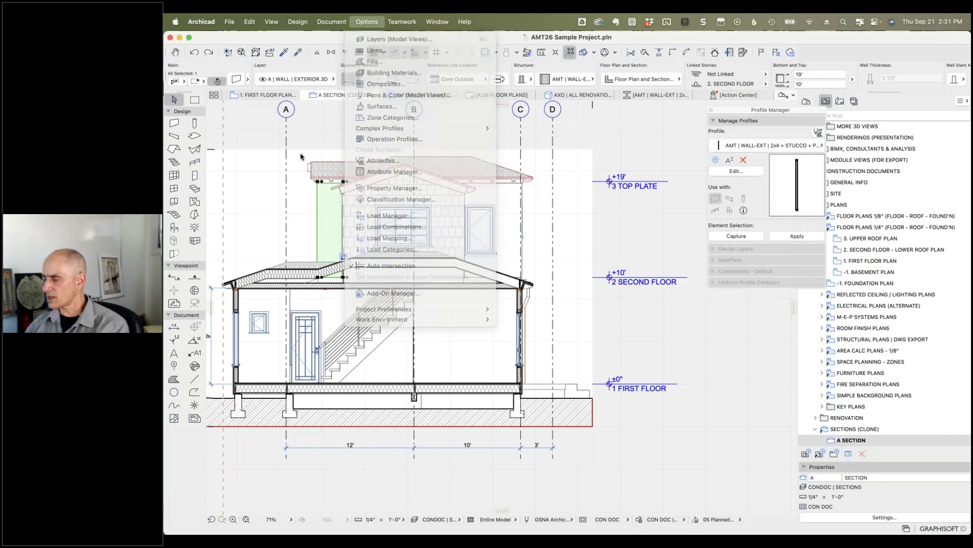
pyautogui.press('Escape')
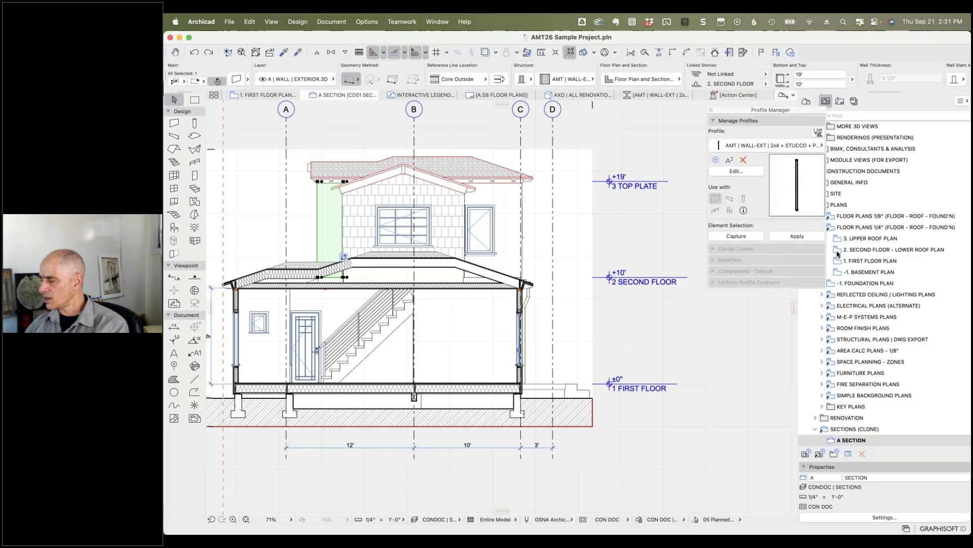
# Step: Open 2. SECOND FLOOR - LOWER ROOF PLAN and select its right exterior wall for profile capture
pyautogui.click(838, 252)
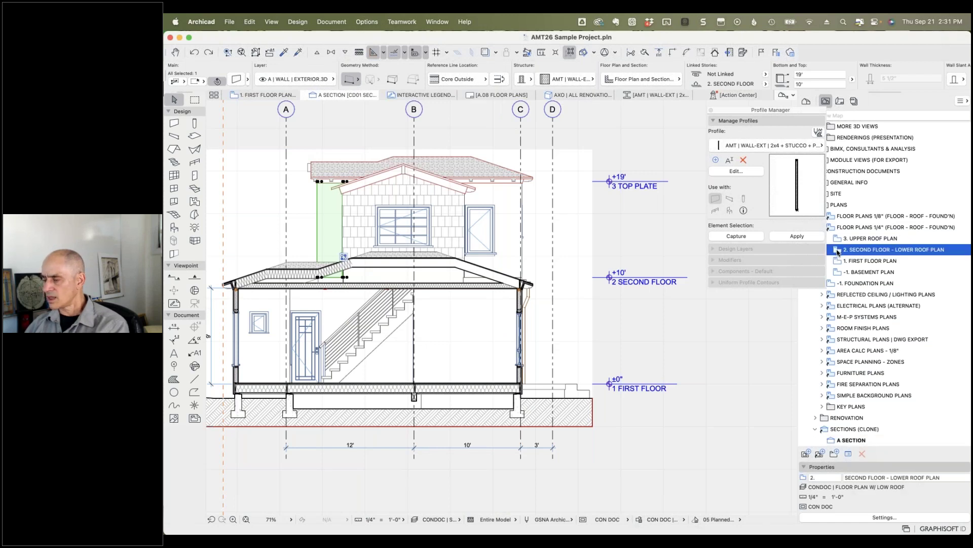
pyautogui.doubleClick(838, 252)
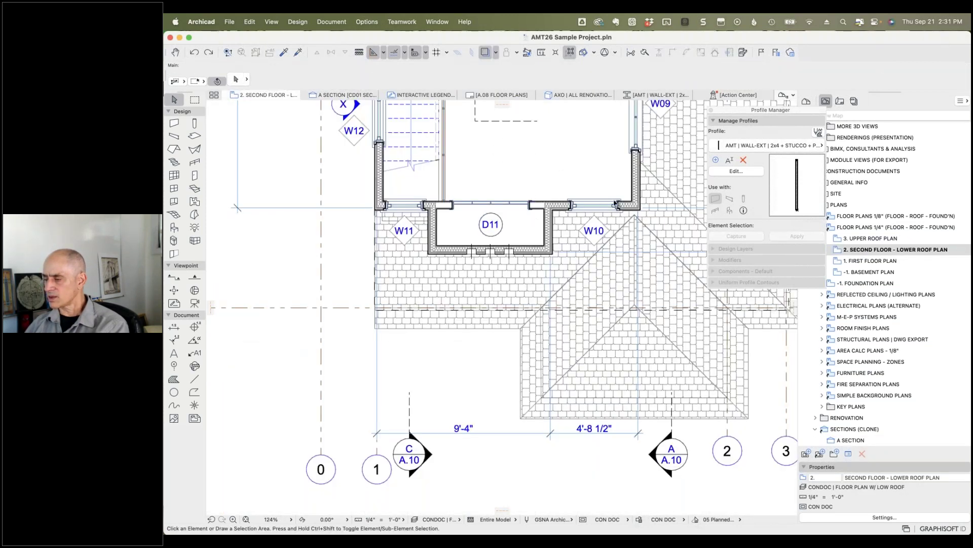
pyautogui.click(637, 185)
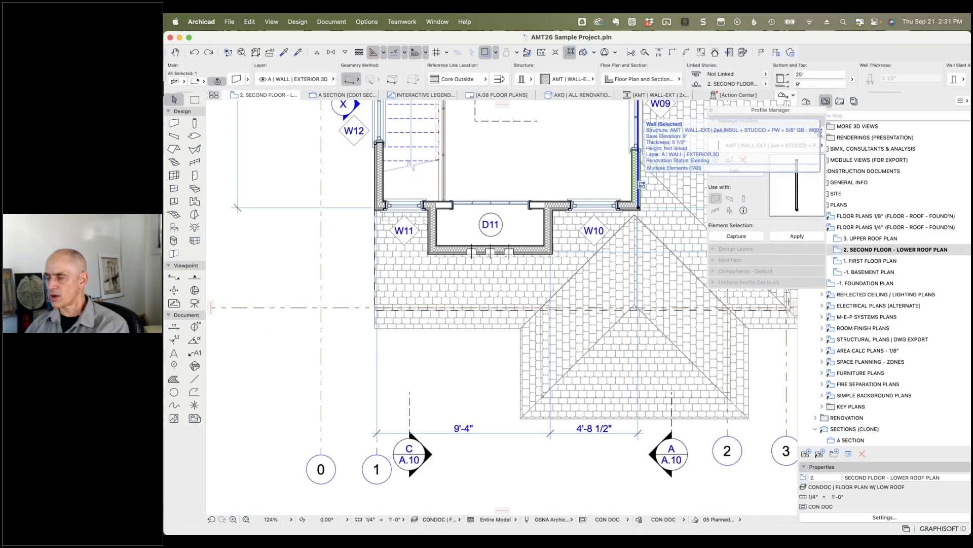
pyautogui.click(367, 22)
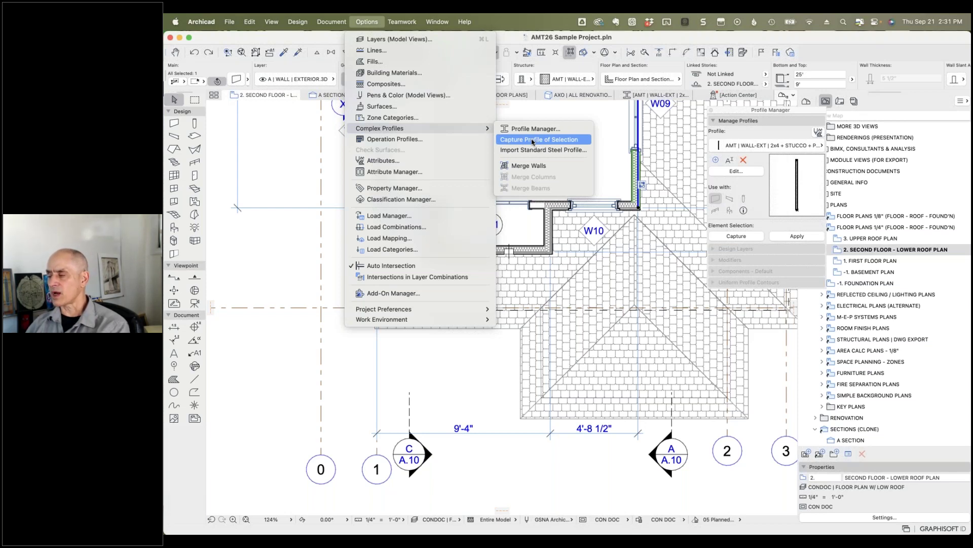
# Step: Capture the wall's profile and inspect its insulation, outer finish and gypsum board fills
pyautogui.click(532, 140)
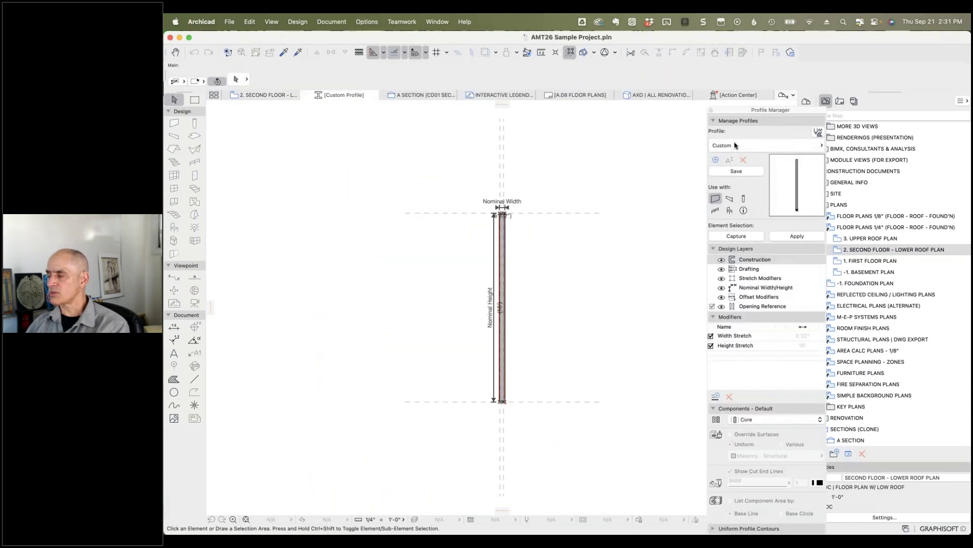
pyautogui.scroll(5, 511, 401)
pyautogui.scroll(5, 502, 400)
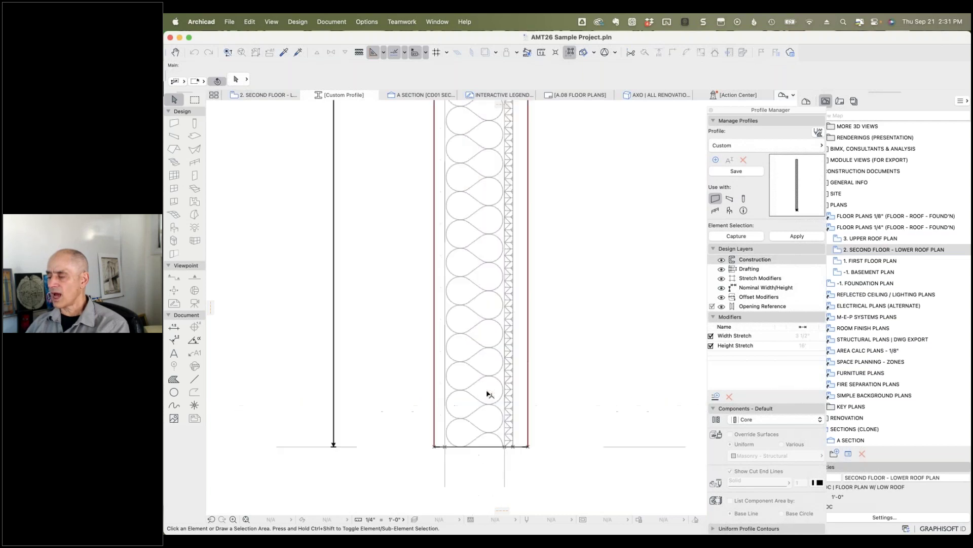
pyautogui.click(484, 320)
pyautogui.click(515, 322)
pyautogui.click(522, 322)
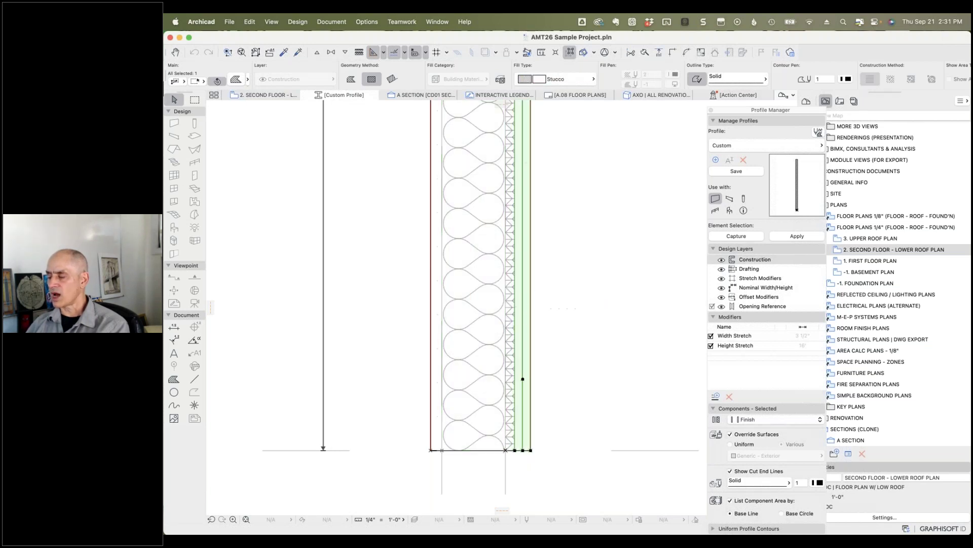
pyautogui.click(437, 325)
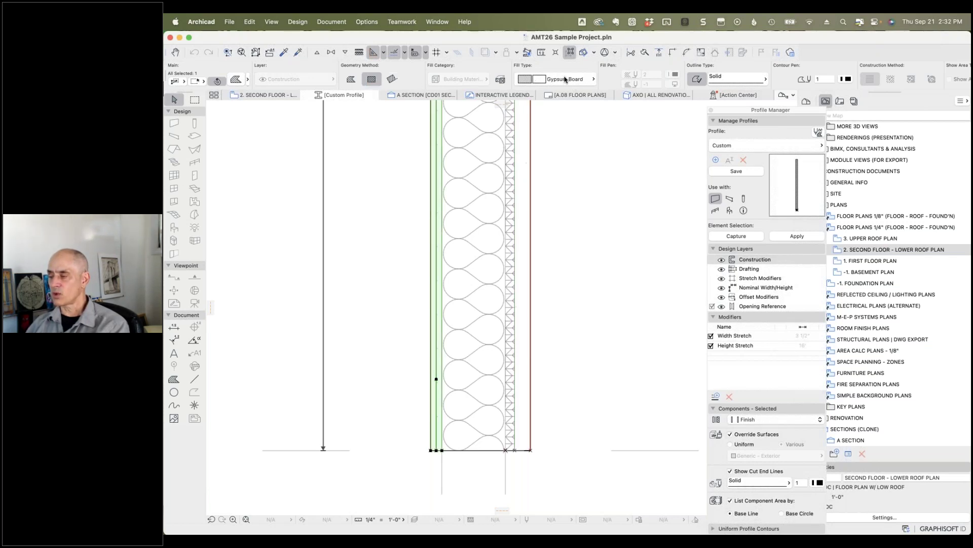
pyautogui.click(586, 80)
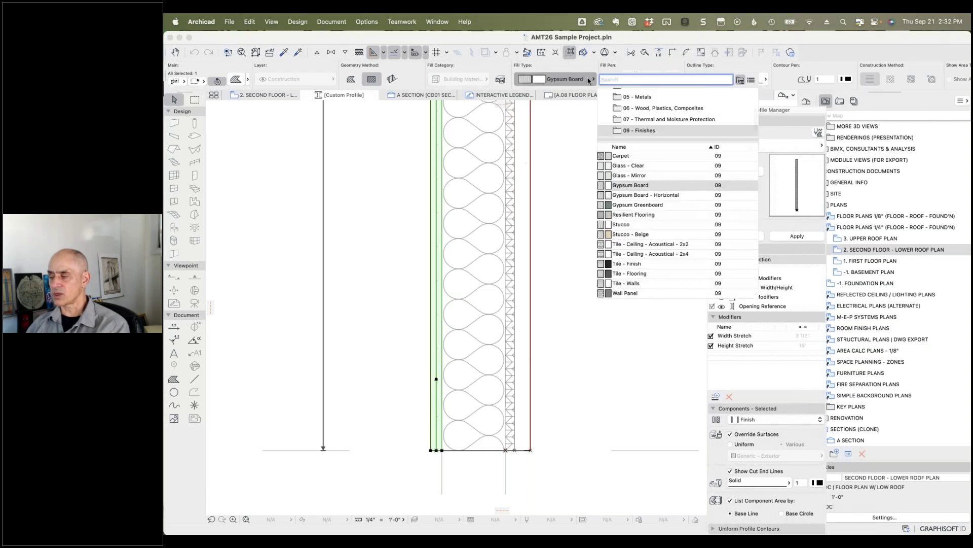
pyautogui.click(590, 80)
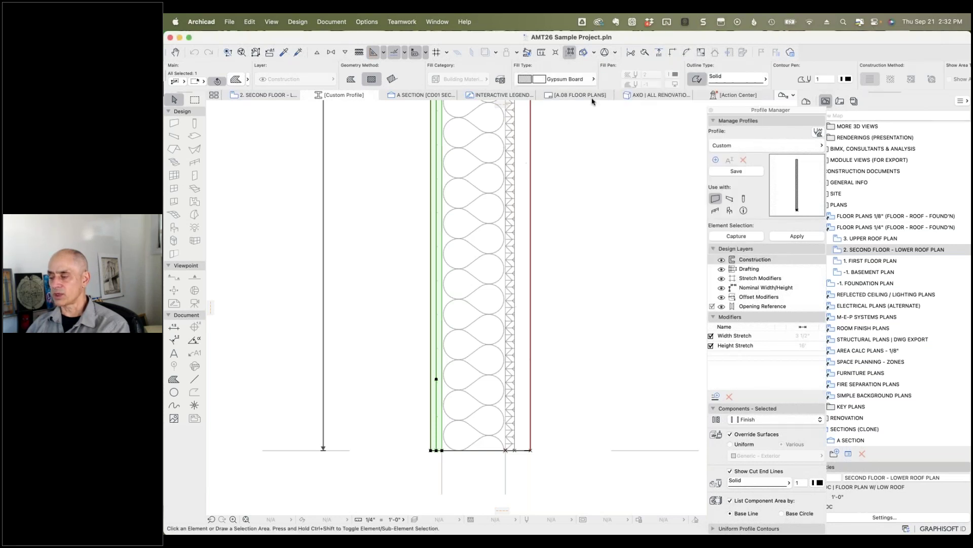
pyautogui.click(577, 193)
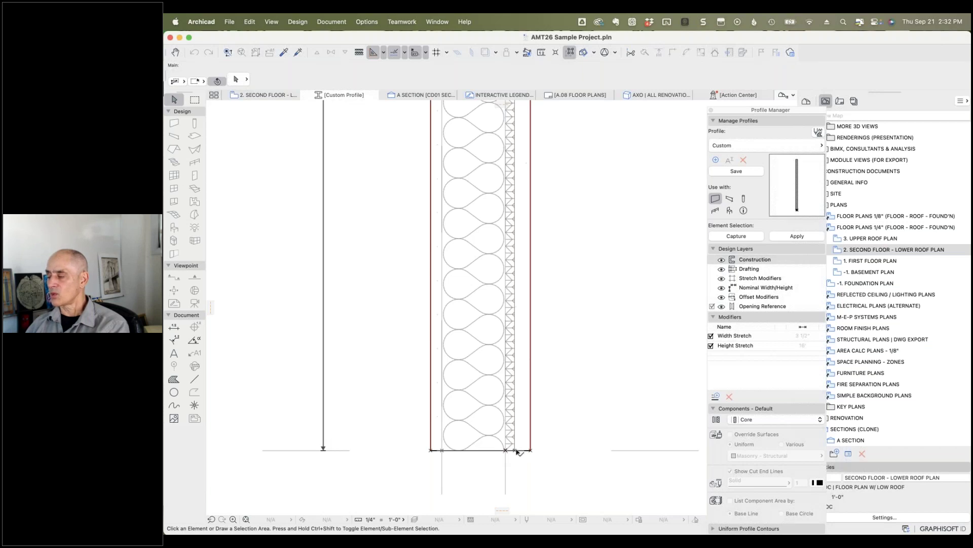
# Step: Save the captured profile as 'Test Profile 1' when starting a new modifier
pyautogui.click(715, 397)
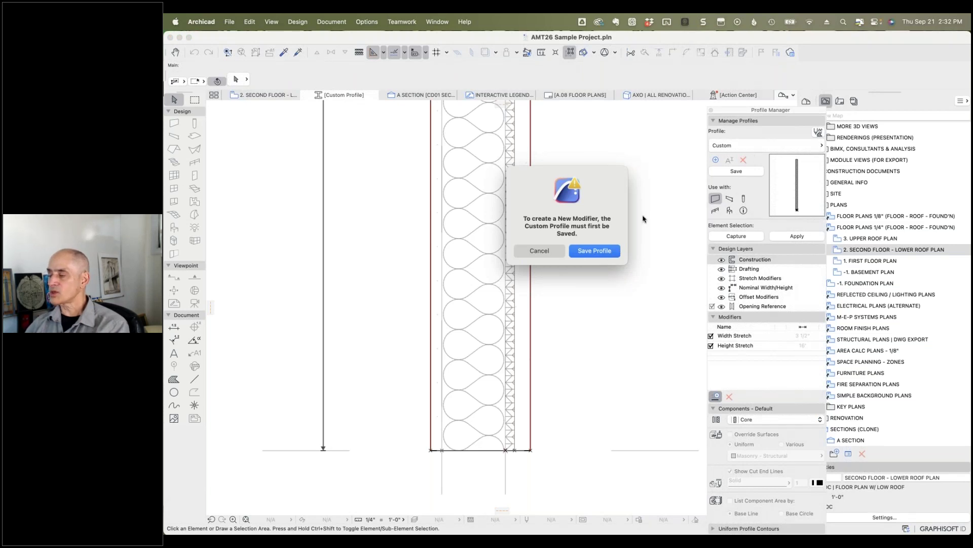
pyautogui.click(594, 250)
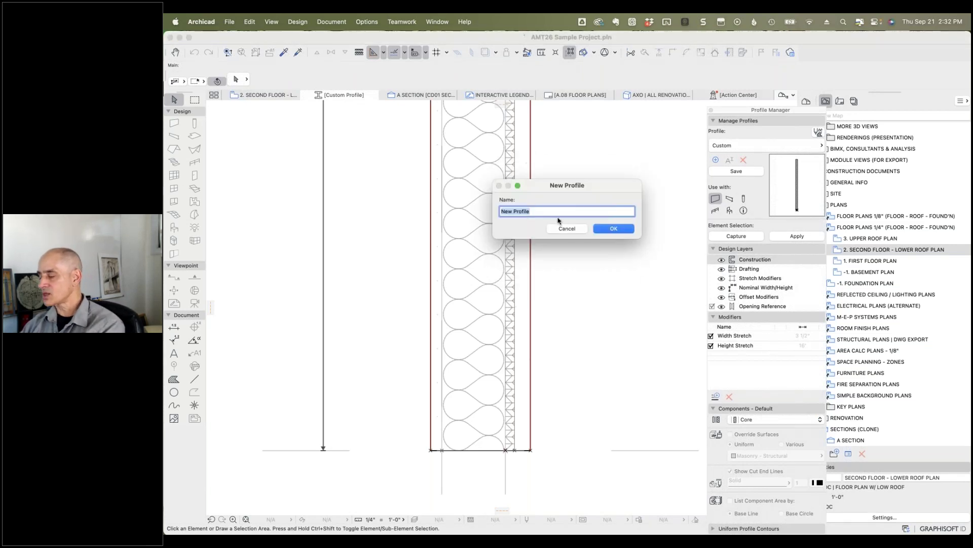
pyautogui.write('Test Profile')
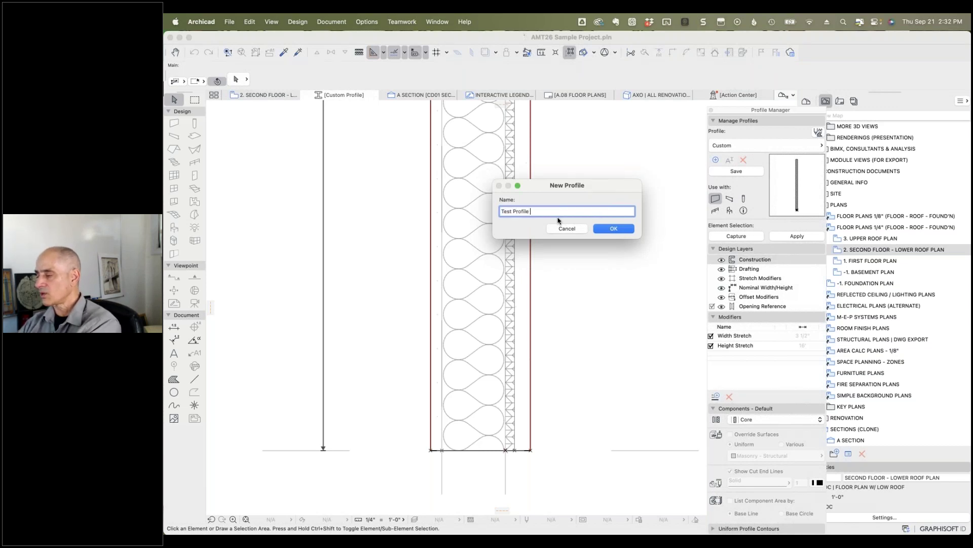
pyautogui.click(605, 228)
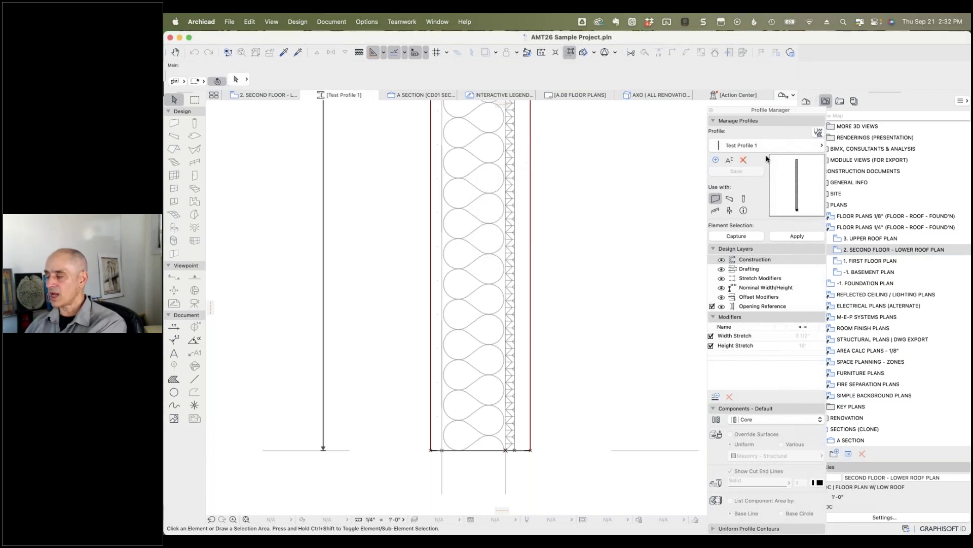
# Step: Add an offset modifier named Base Depth, chosen from the predefined names, to Test Profile 1
pyautogui.click(717, 398)
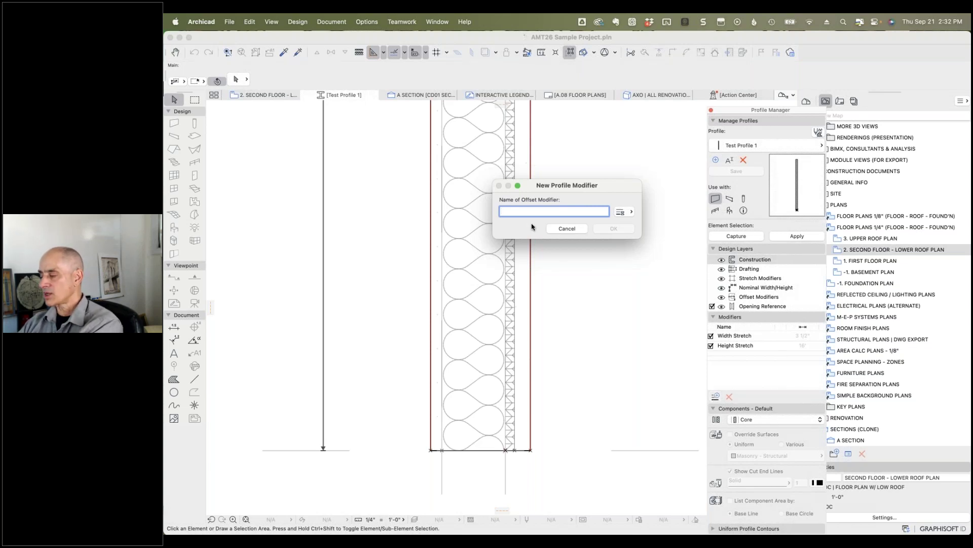
pyautogui.write('V')
pyautogui.press('BackSpace')
pyautogui.press('BackSpace')
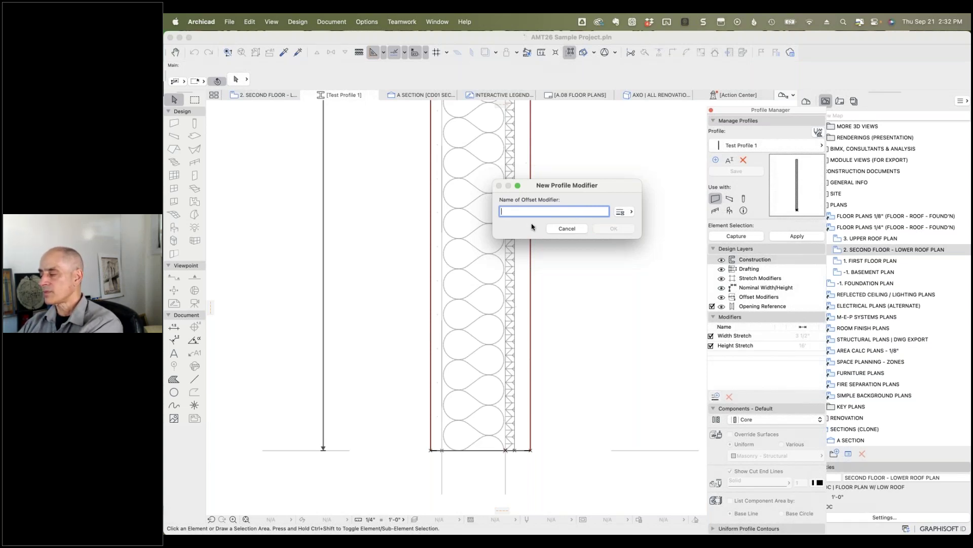
pyautogui.write('Bottom')
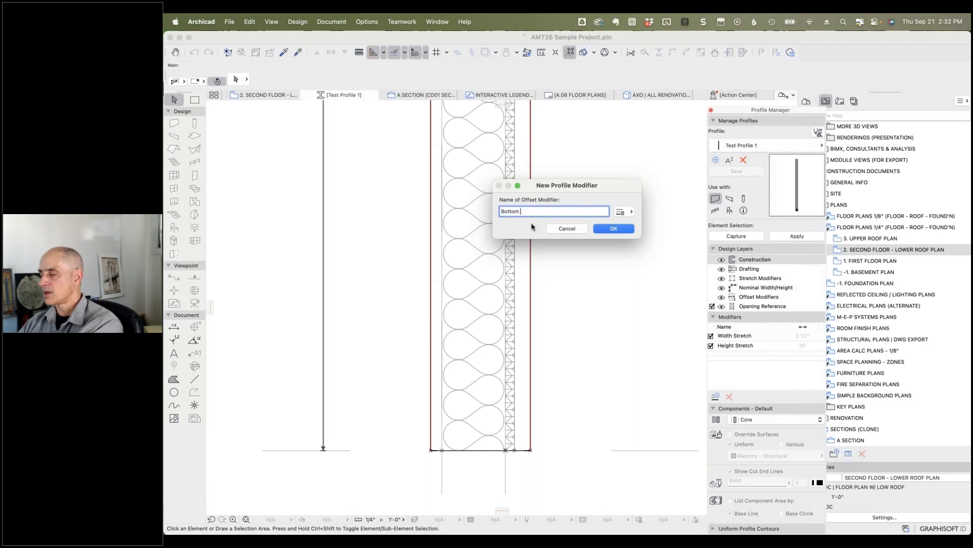
pyautogui.write(' Outside Facade')
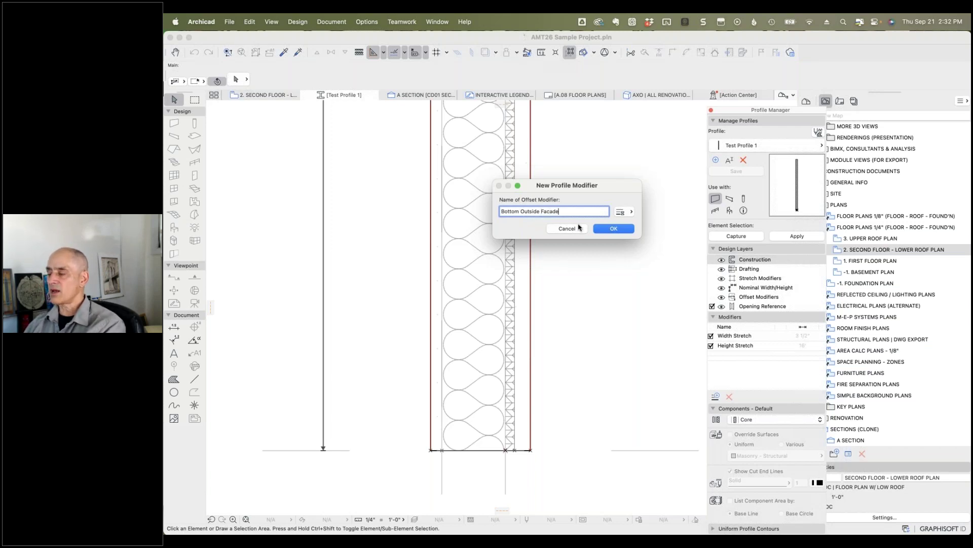
pyautogui.click(630, 212)
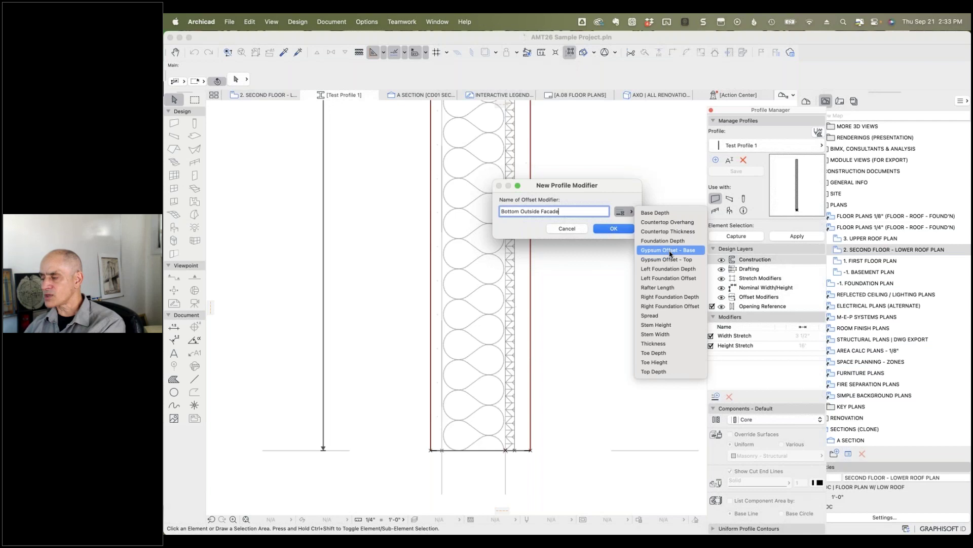
pyautogui.click(659, 213)
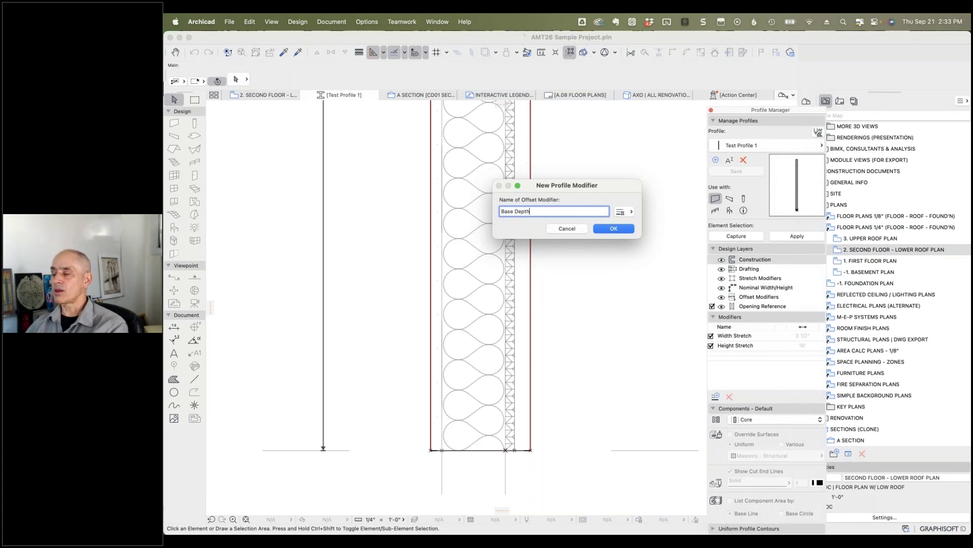
pyautogui.click(612, 232)
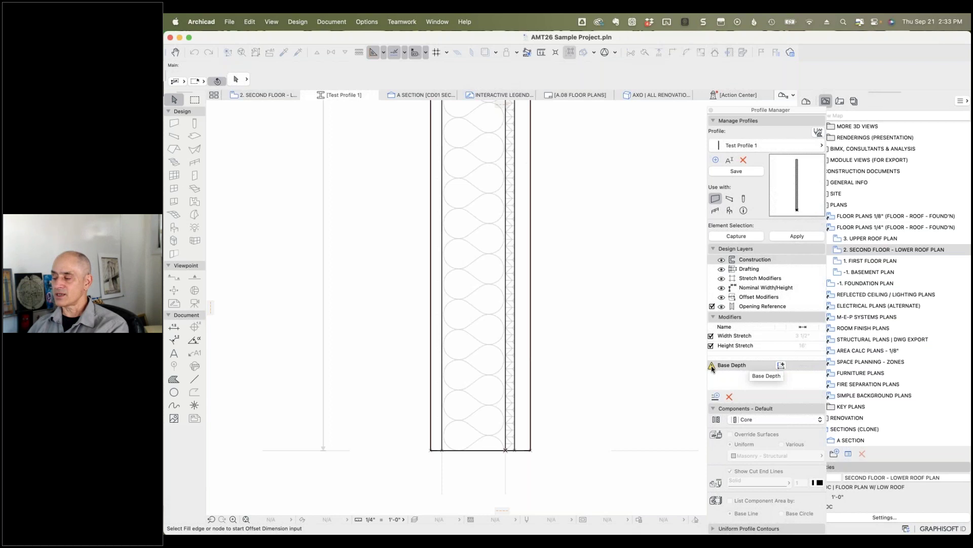
# Step: Attach the Base Depth offset dimension to the stucco fill's bottom edge and apply the profile
pyautogui.click(712, 368)
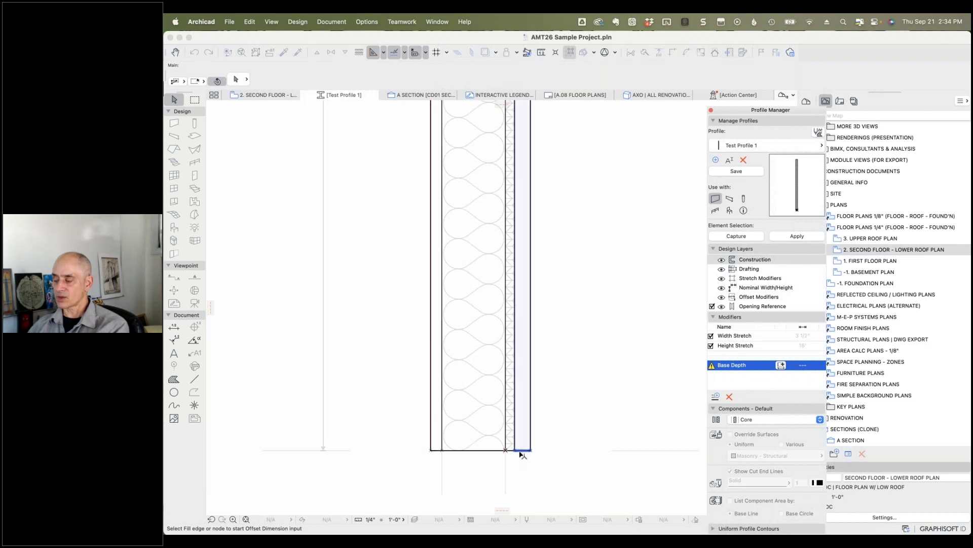
pyautogui.scroll(3, 523, 453)
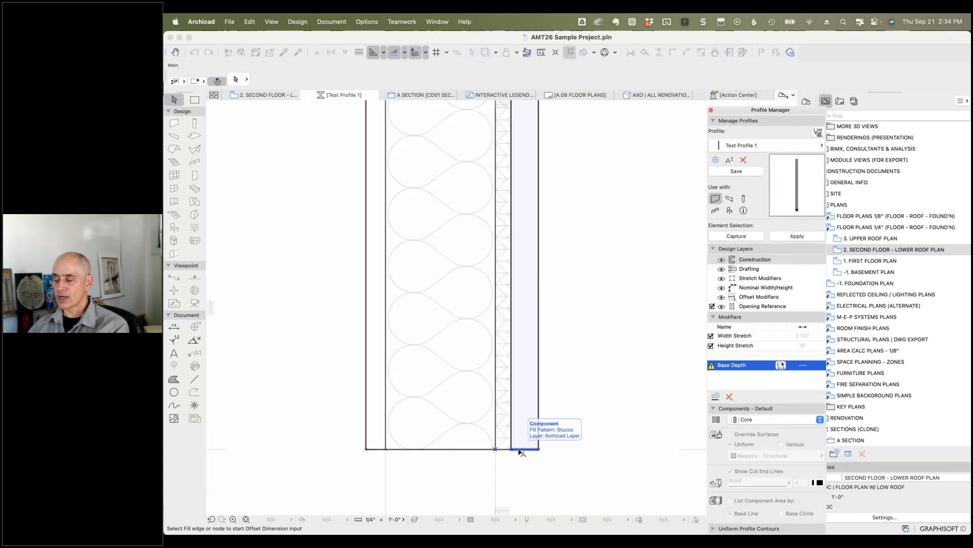
pyautogui.click(522, 450)
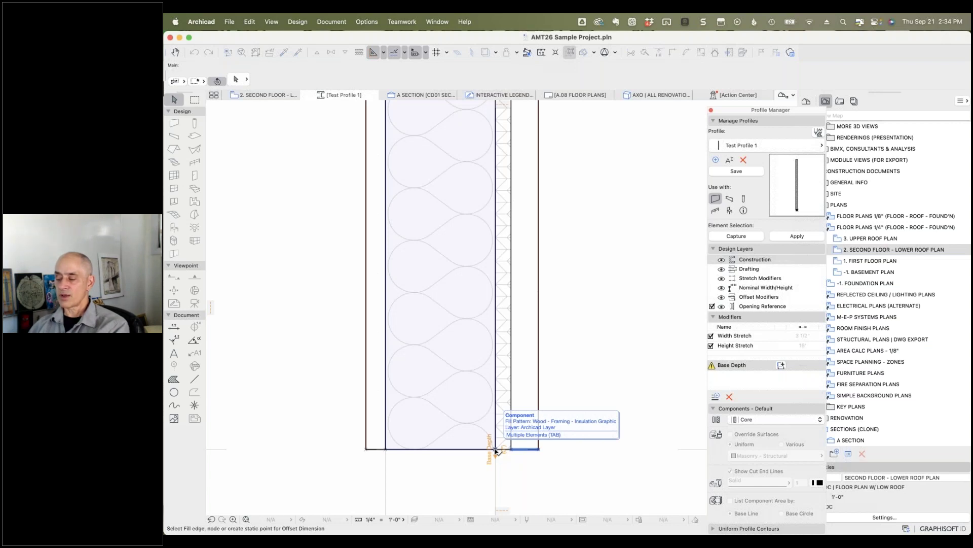
pyautogui.click(496, 449)
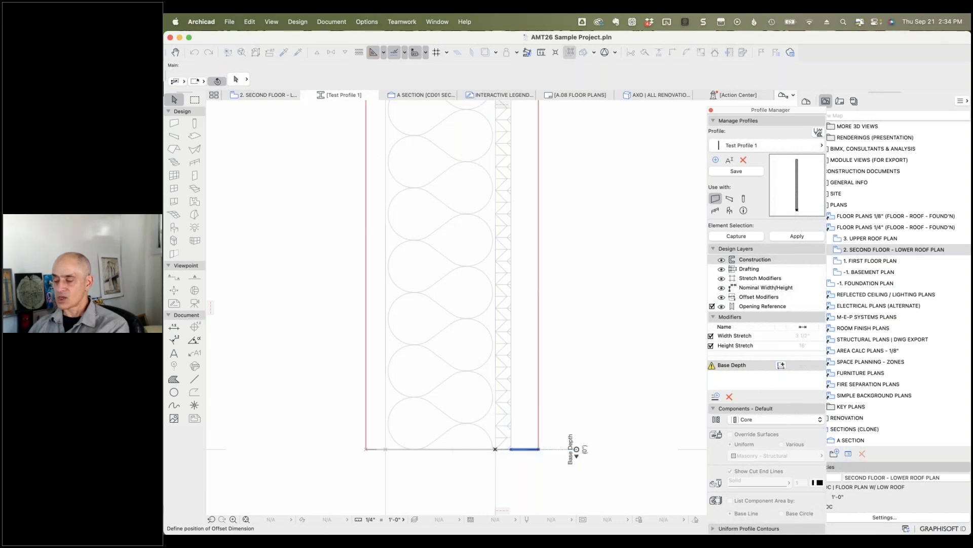
pyautogui.click(260, 450)
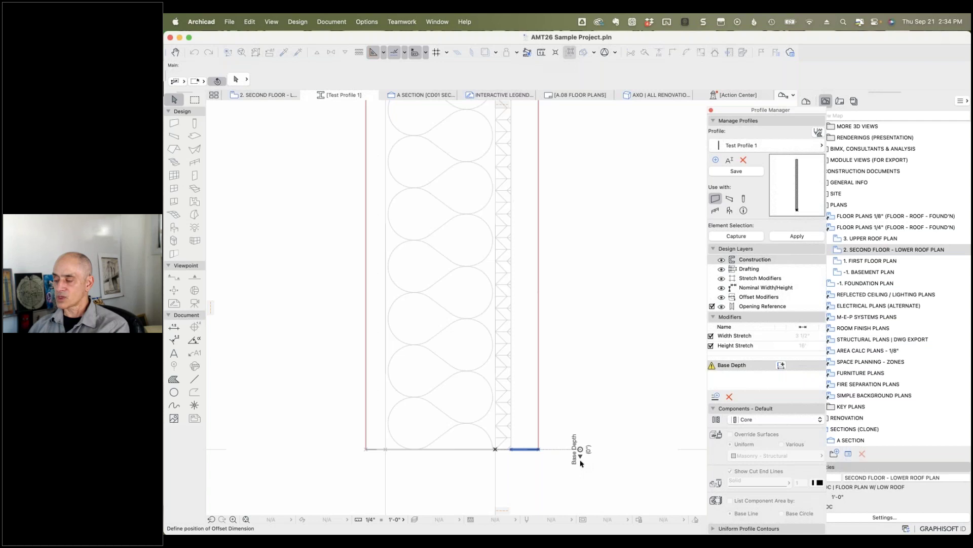
pyautogui.click(581, 463)
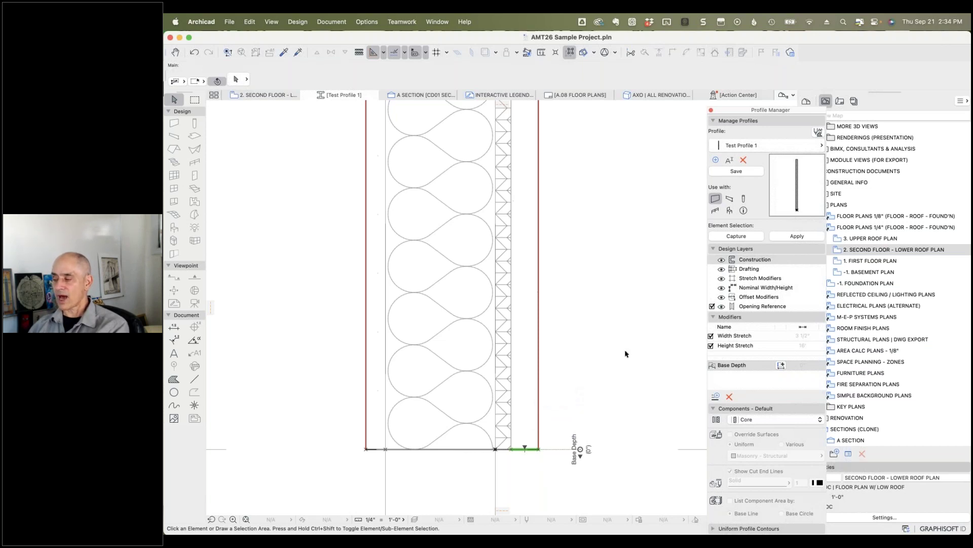
pyautogui.click(794, 236)
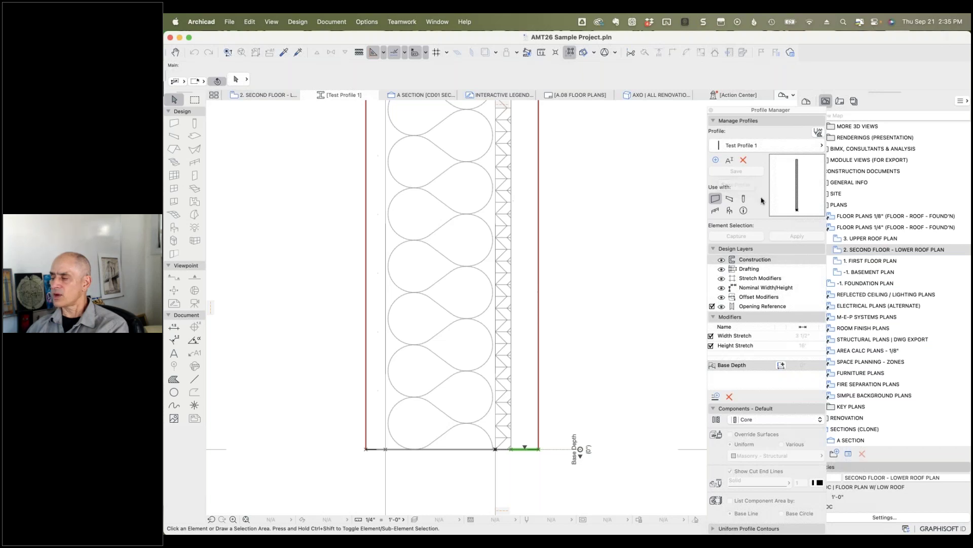
# Step: On the second-floor plan, drag a copy of the Test Profile 1 exterior wall to the left
pyautogui.click(280, 96)
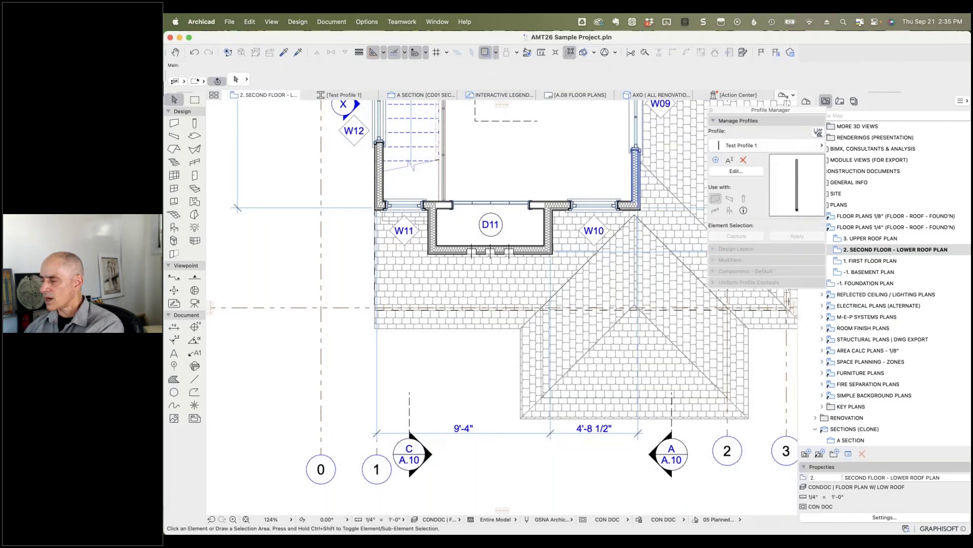
pyautogui.click(637, 152)
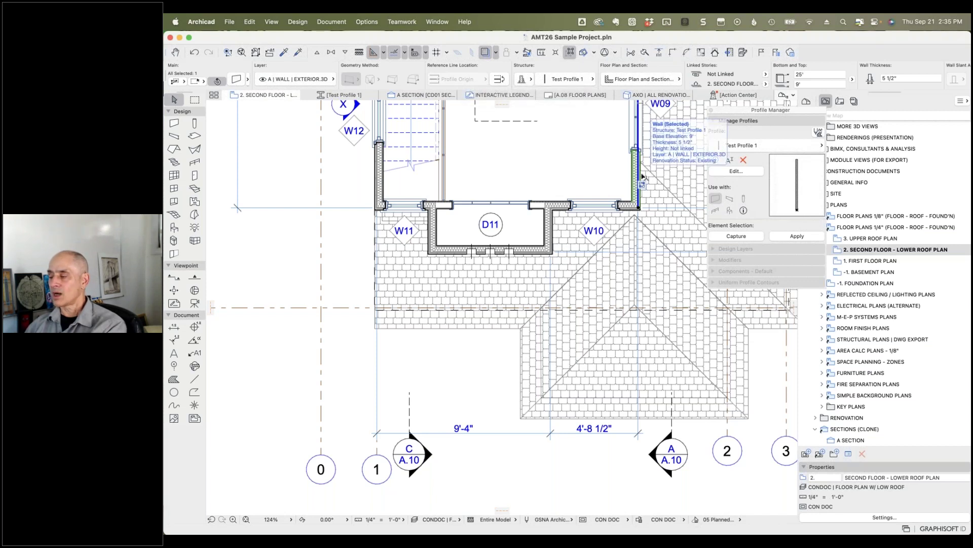
pyautogui.press('super+alt+d')
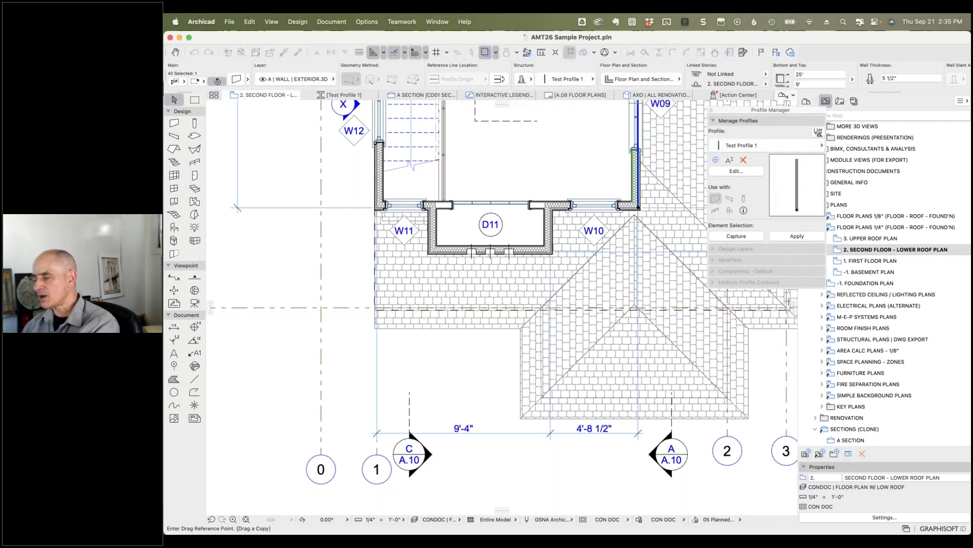
pyautogui.click(636, 176)
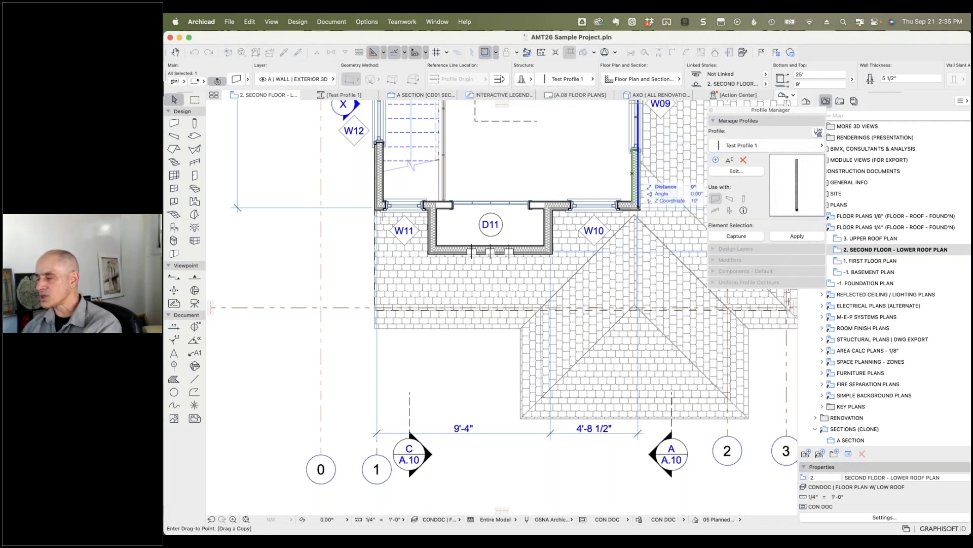
pyautogui.click(281, 176)
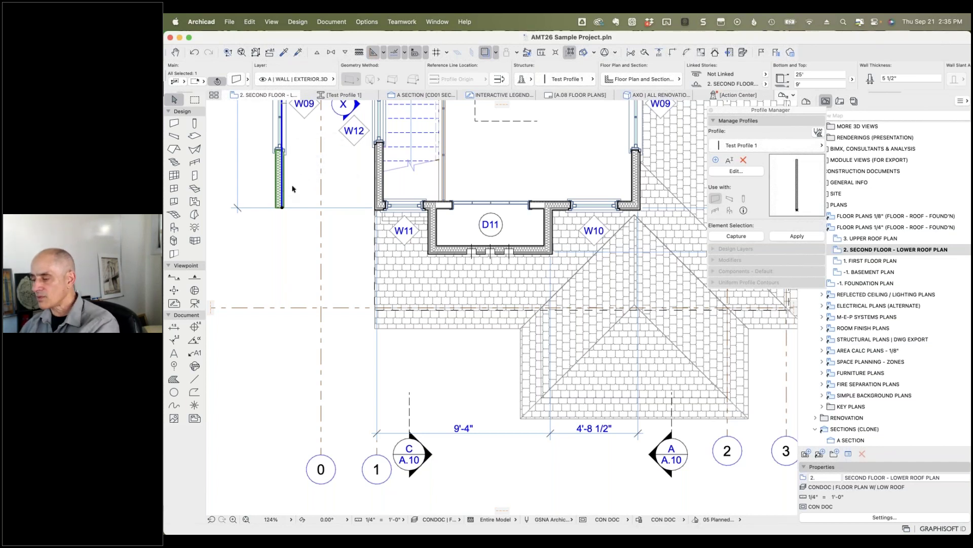
# Step: Show only the selected wall in 3D, orbited and zoomed in on its base
pyautogui.rightClick(299, 181)
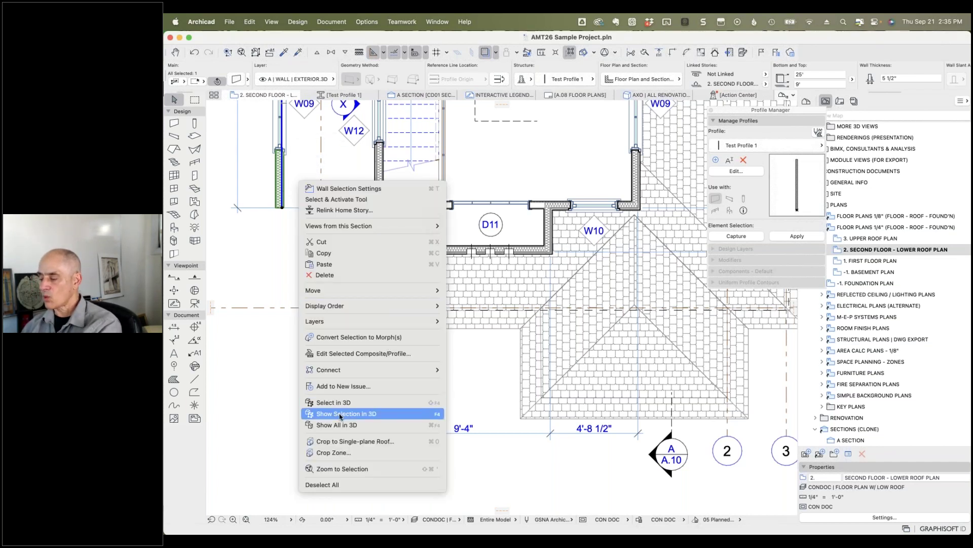
pyautogui.click(341, 415)
pyautogui.keyDown('shift'); pyautogui.moveTo(371, 440); pyautogui.dragTo(467, 332, button='middle'); pyautogui.keyUp('shift')
pyautogui.click(502, 381)
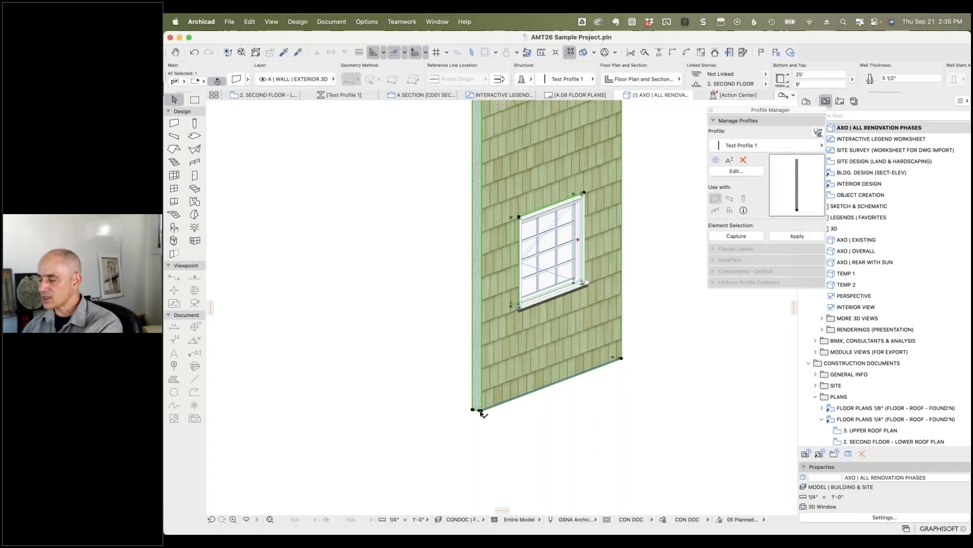
pyautogui.scroll(10, 481, 413)
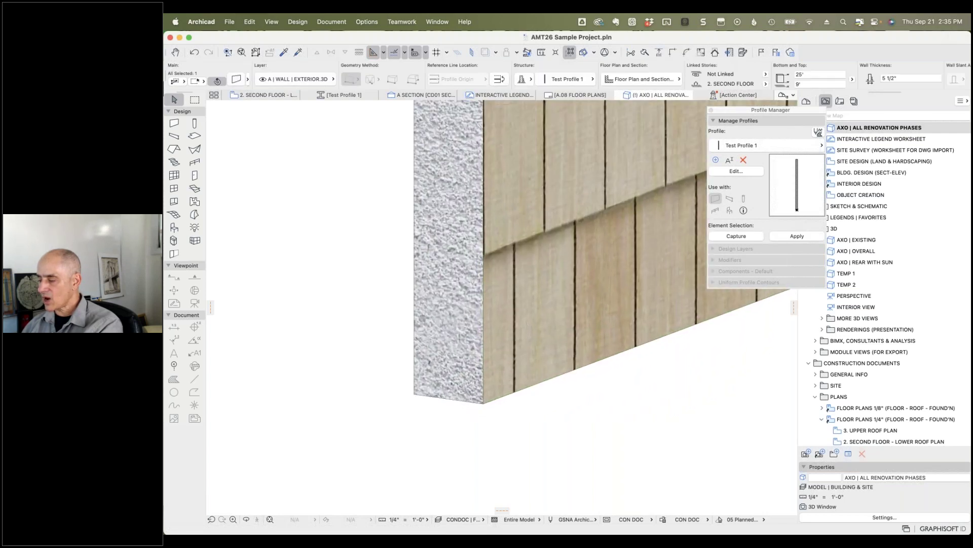
pyautogui.scroll(5, 485, 411)
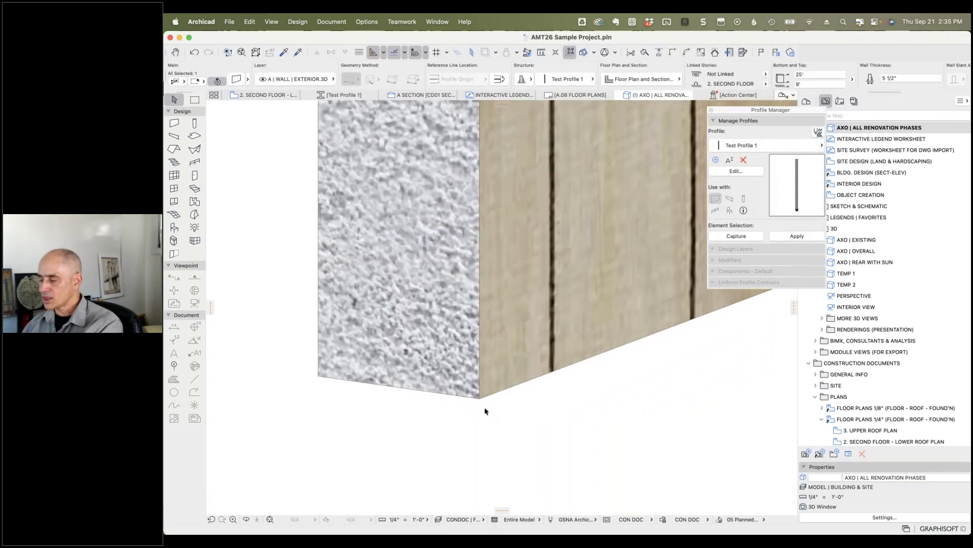
# Step: Offset the wall's bottom corner so the outer layer's Base Depth reaches lower
pyautogui.click(472, 398)
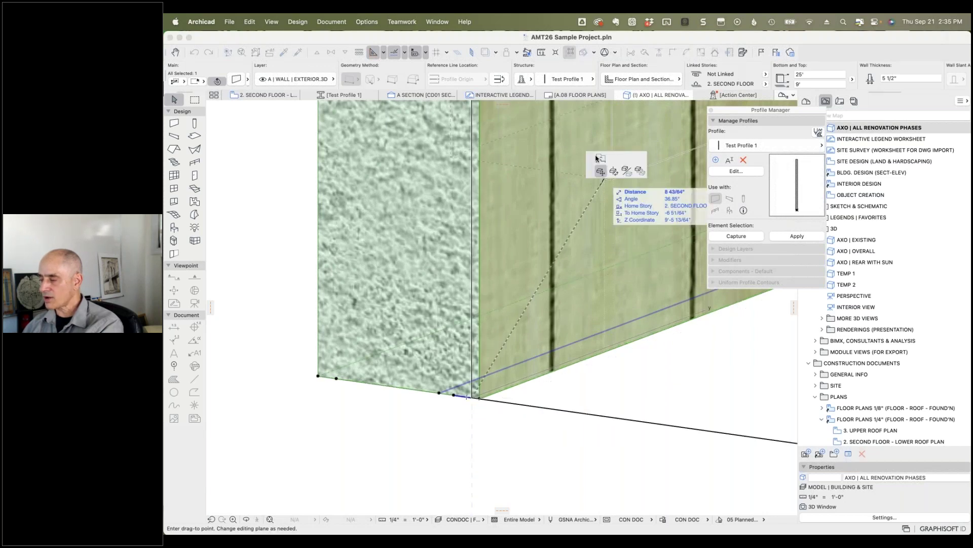
pyautogui.click(601, 158)
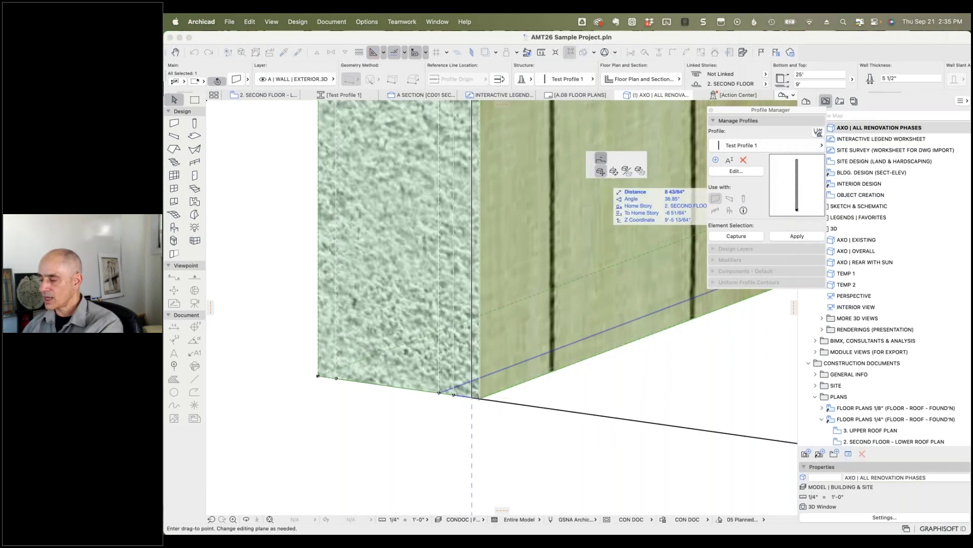
pyautogui.click(500, 446)
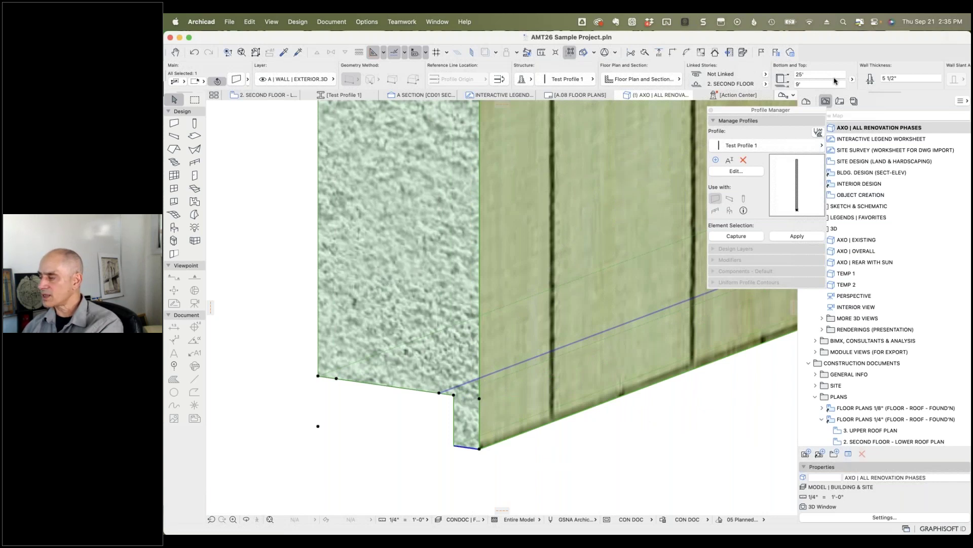
pyautogui.hscroll(5, 644, 85)
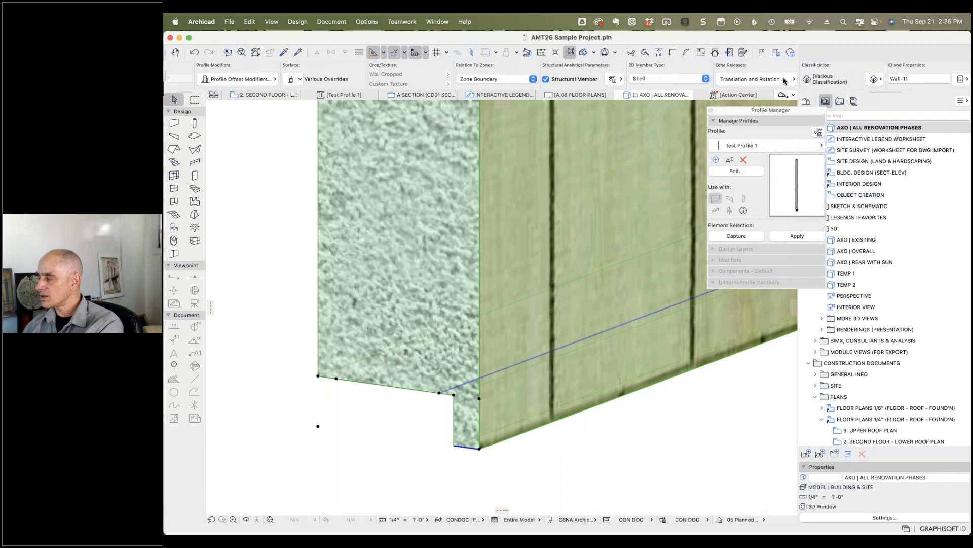
pyautogui.hscroll(-4, 540, 78)
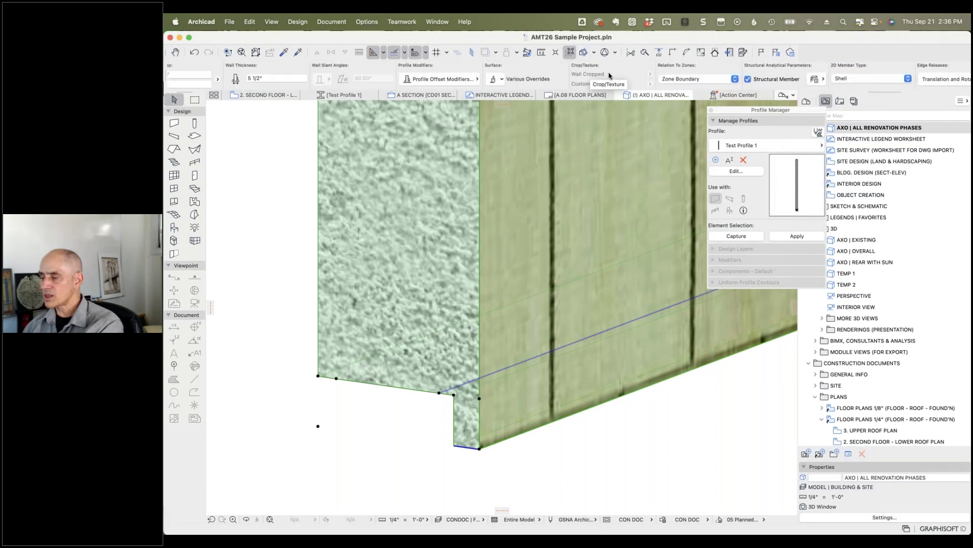
# Step: Turn off the wall's surface override in the Info Box, then deselect the wall
pyautogui.click(496, 79)
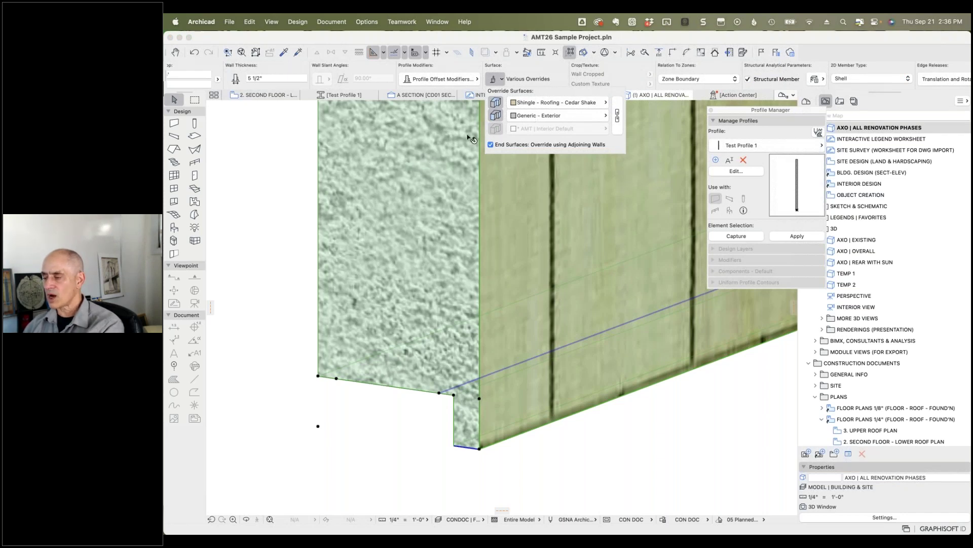
pyautogui.click(495, 115)
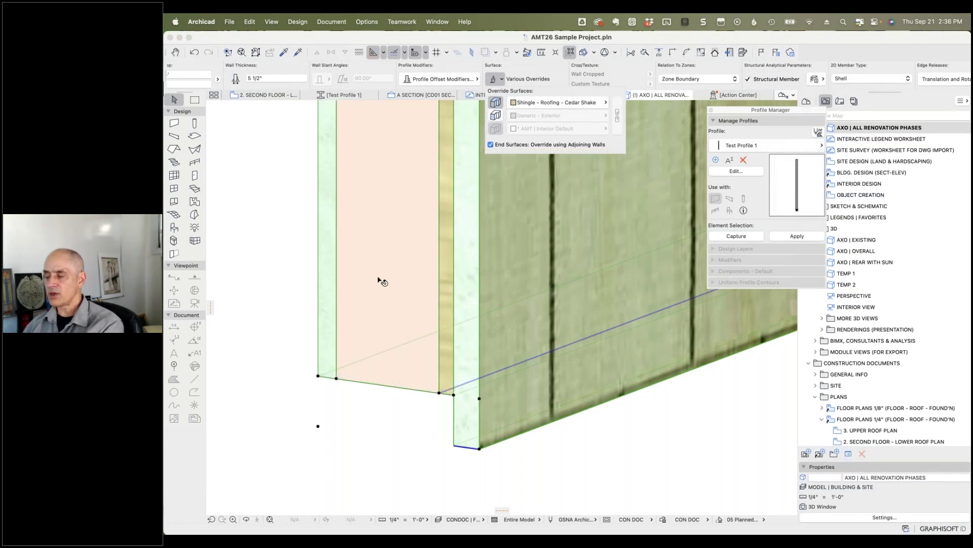
pyautogui.click(292, 250)
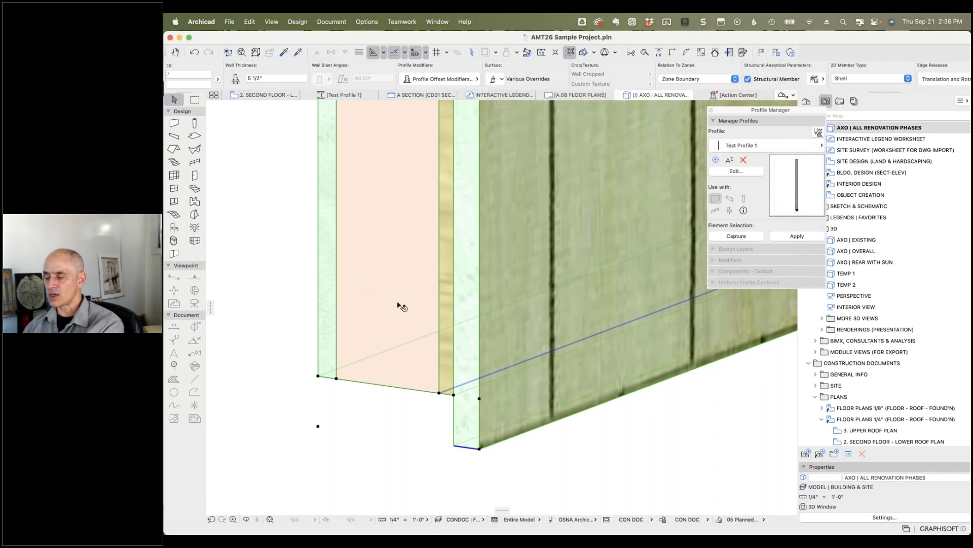
pyautogui.click(289, 291)
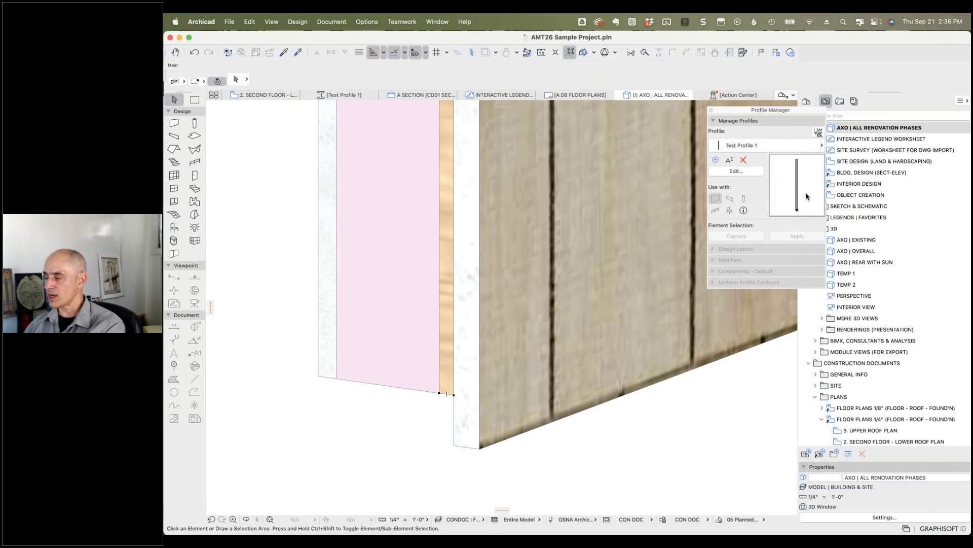
# Step: Add the neighbouring fill's bottom edge to the Base Depth offset, set its direction, and save
pyautogui.click(734, 172)
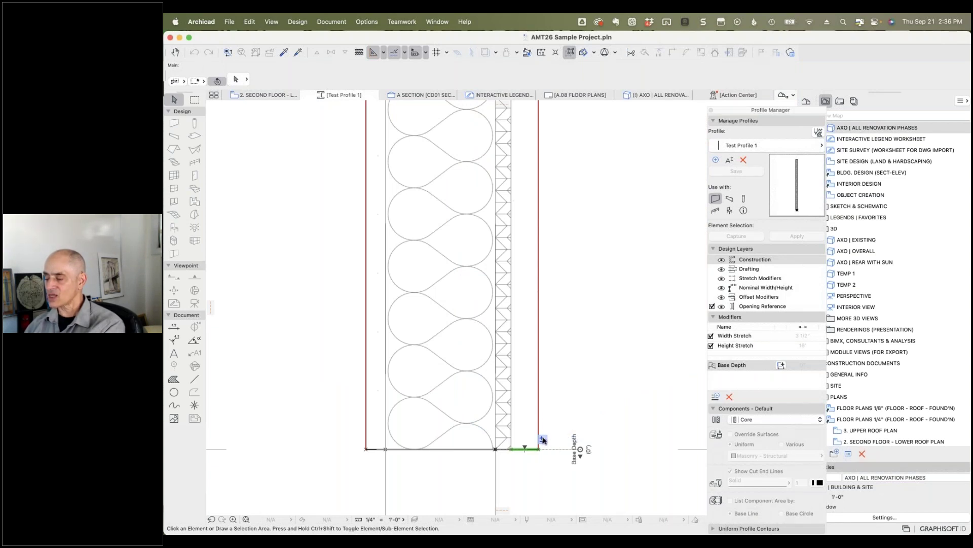
pyautogui.click(543, 441)
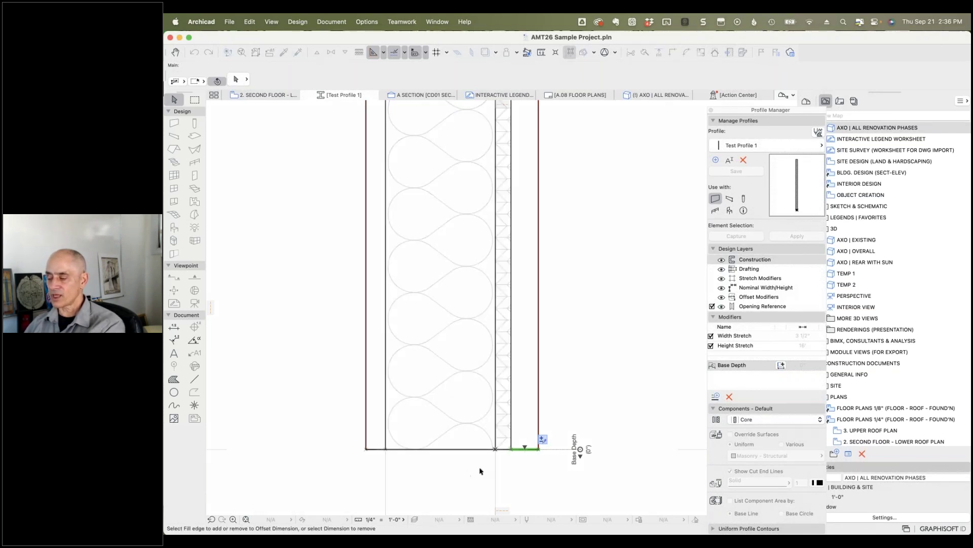
pyautogui.click(507, 450)
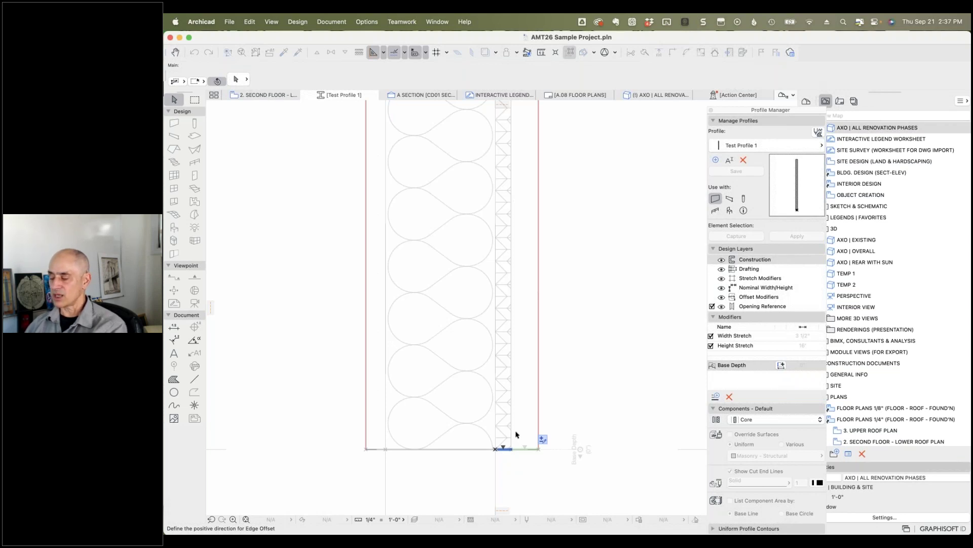
pyautogui.click(516, 434)
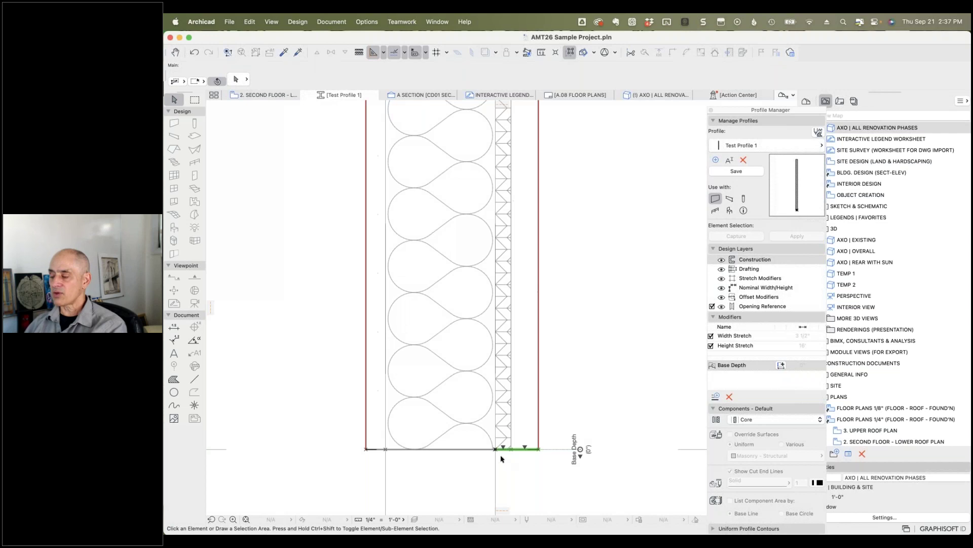
pyautogui.click(738, 171)
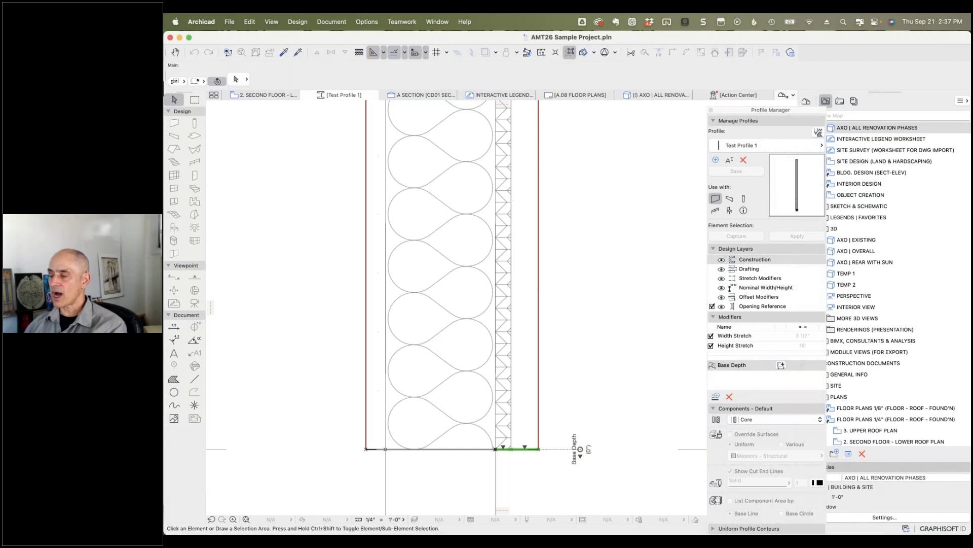
pyautogui.click(653, 96)
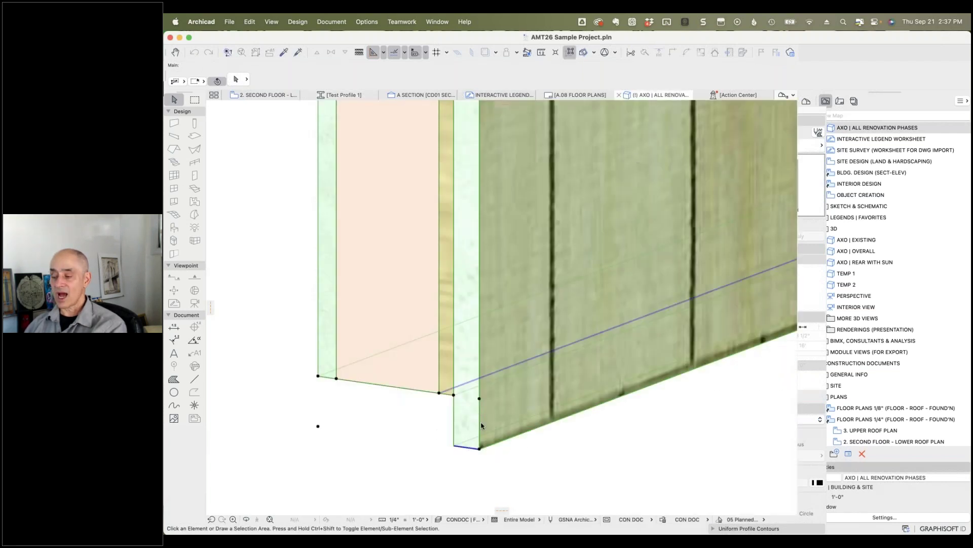
# Step: Lower the wall's Base Depth in 3D so both outer layers extend, then reopen Test Profile 1
pyautogui.click(477, 450)
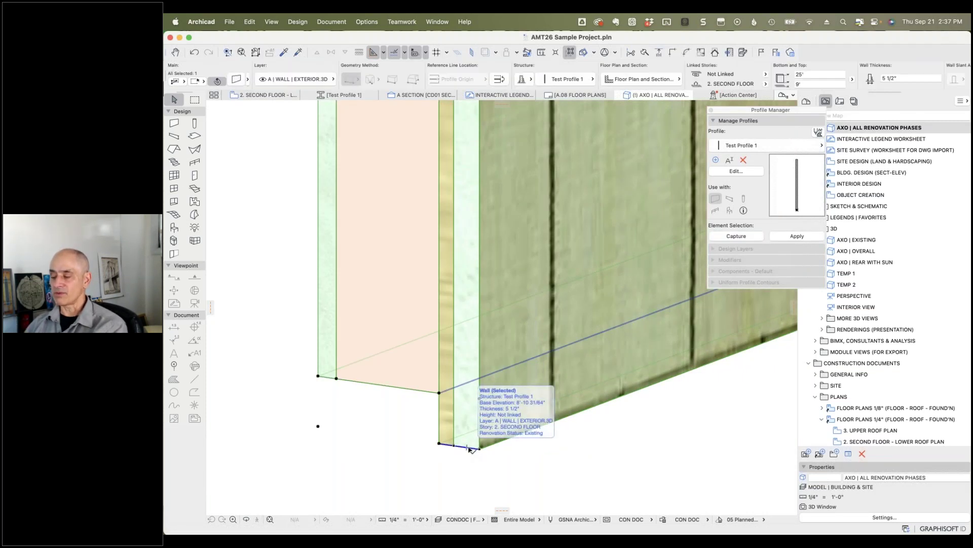
pyautogui.click(470, 448)
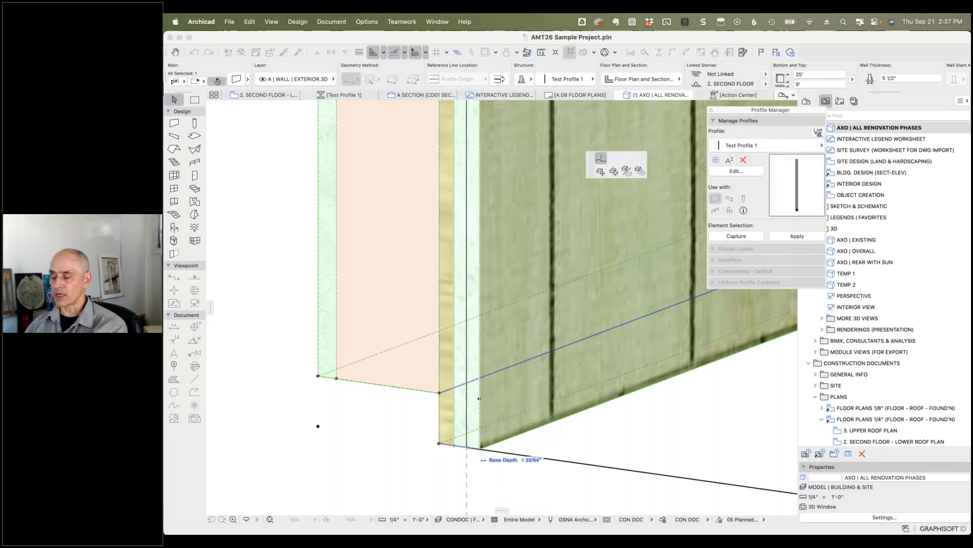
pyautogui.click(470, 422)
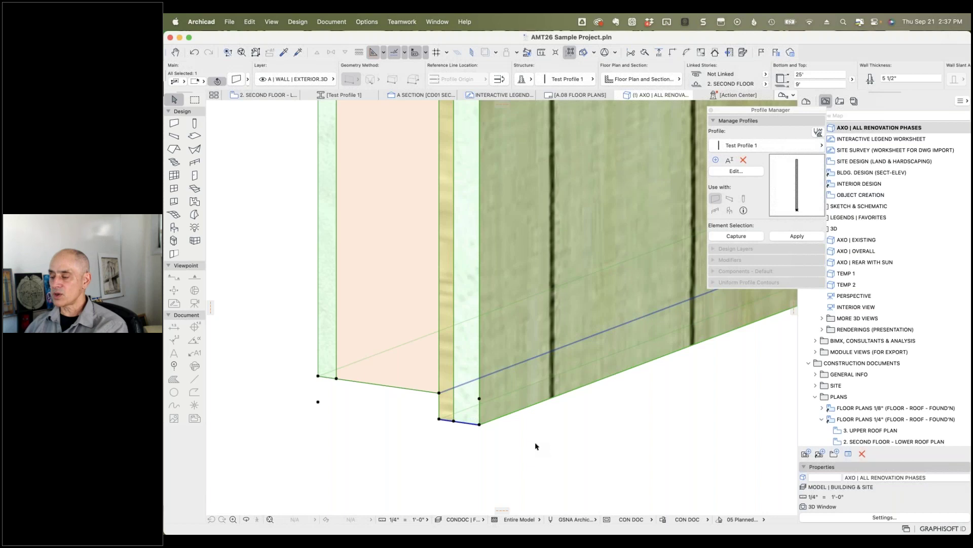
pyautogui.press('Escape')
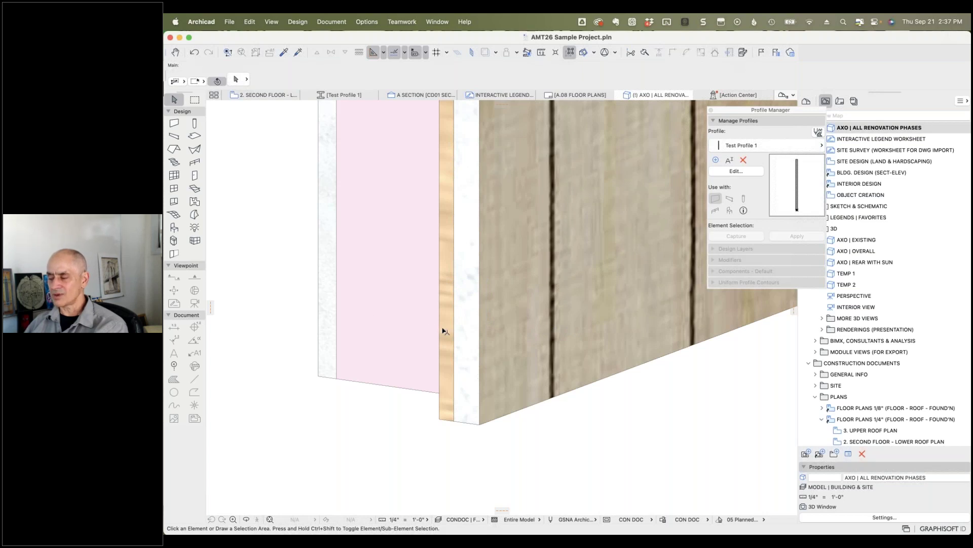
pyautogui.click(741, 172)
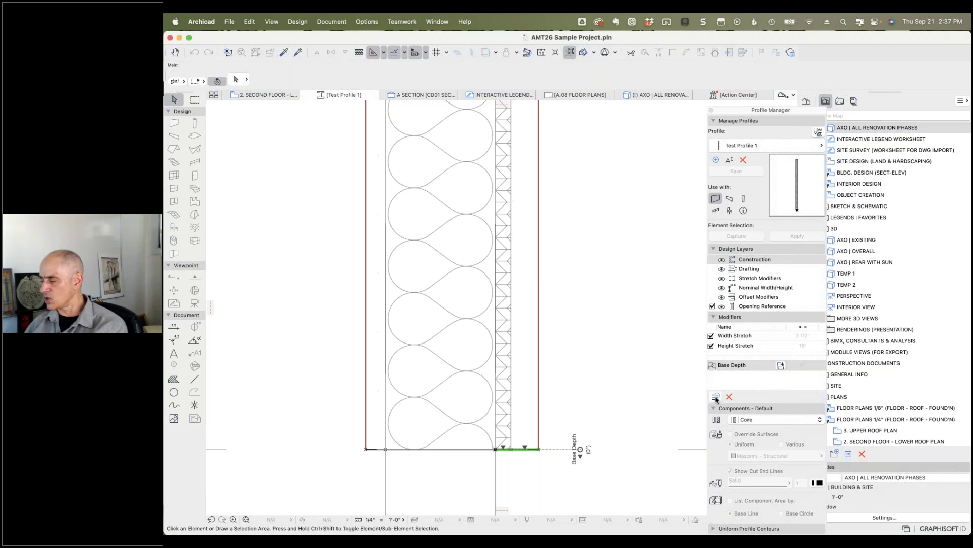
# Step: Create a 'Core' offset modifier with its dimension on the core fill's right edge at the base
pyautogui.click(716, 397)
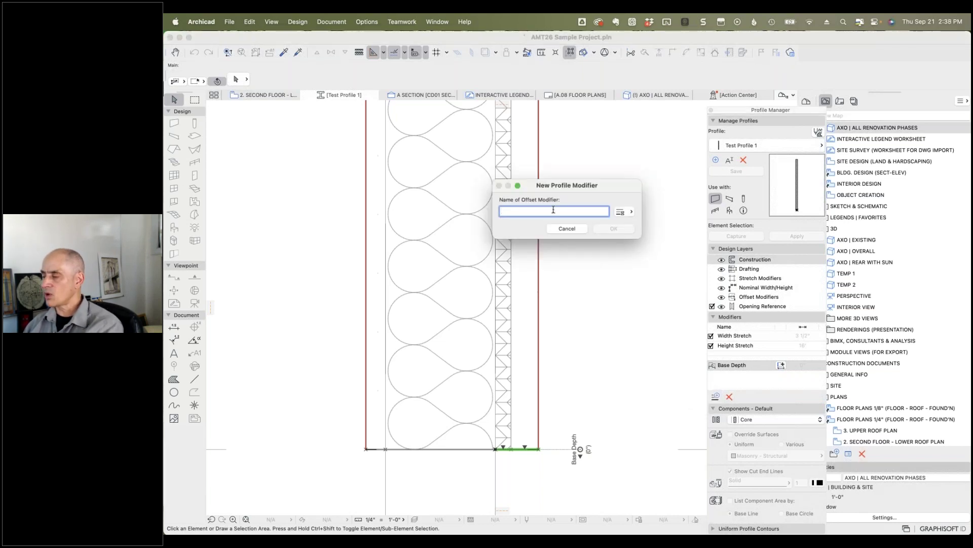
pyautogui.write('Core')
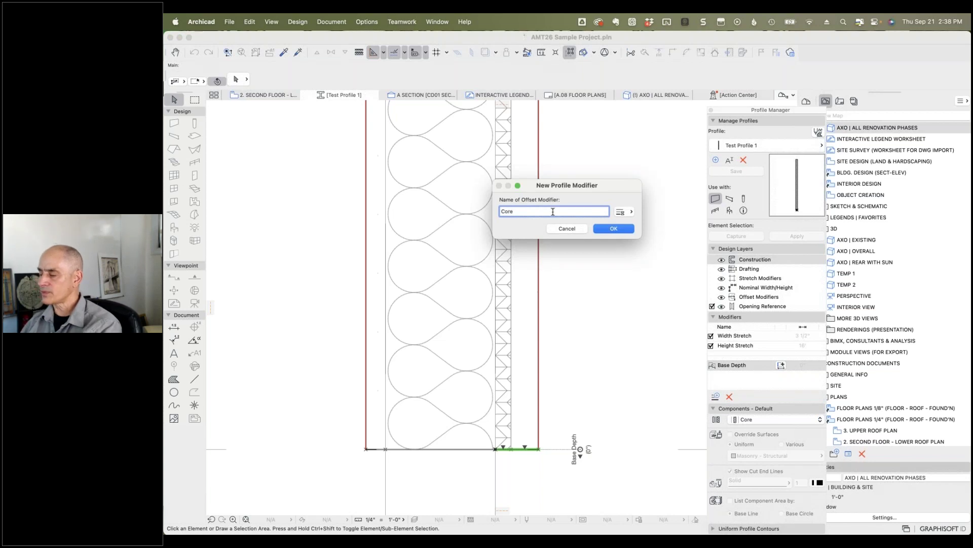
pyautogui.click(614, 228)
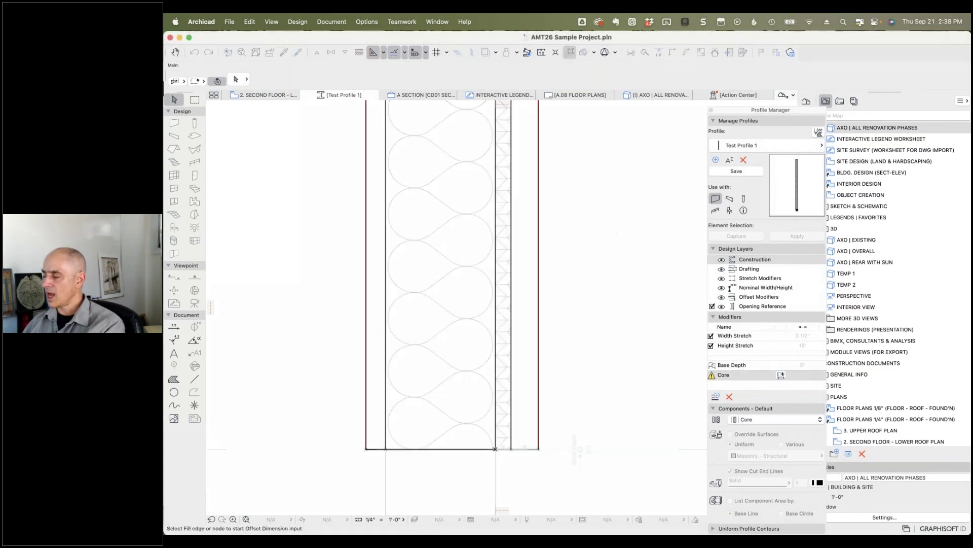
pyautogui.click(781, 376)
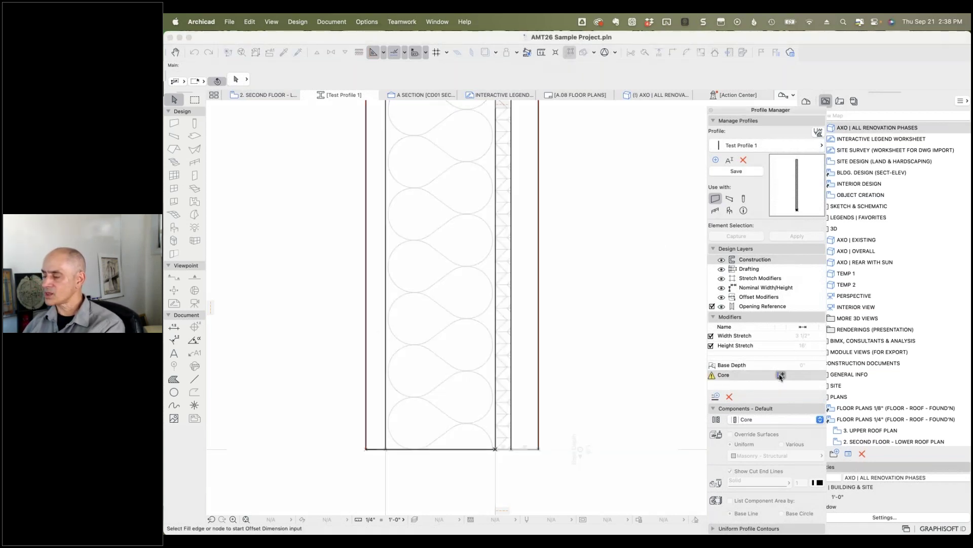
pyautogui.click(494, 369)
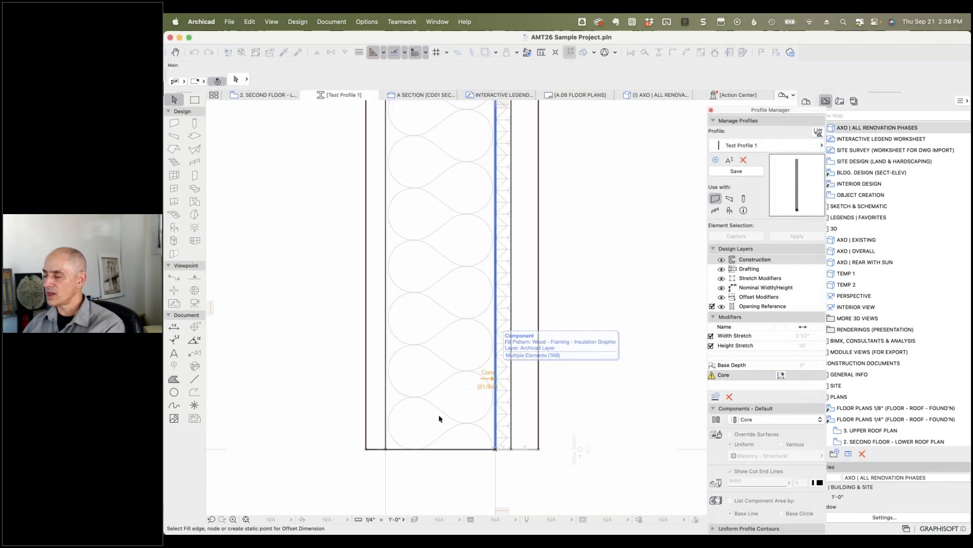
pyautogui.click(445, 448)
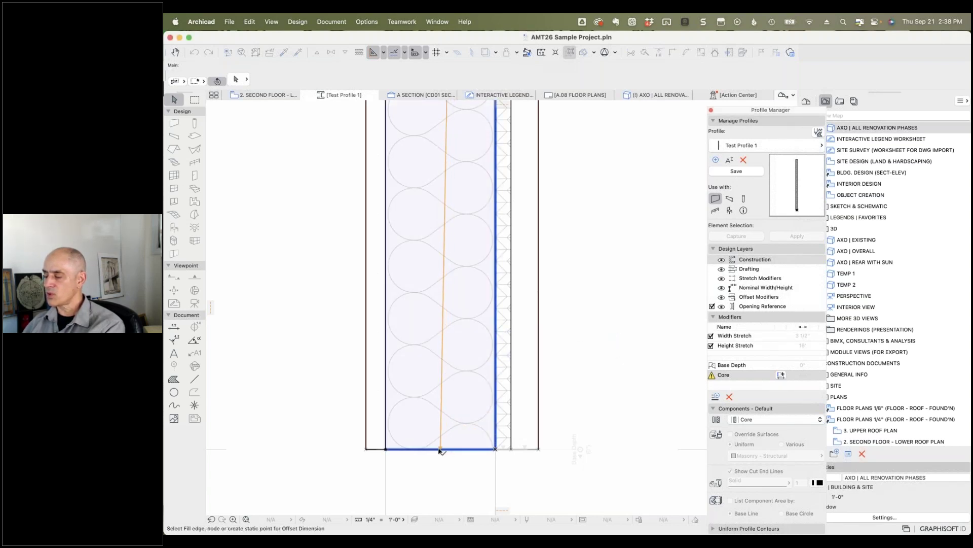
pyautogui.click(455, 449)
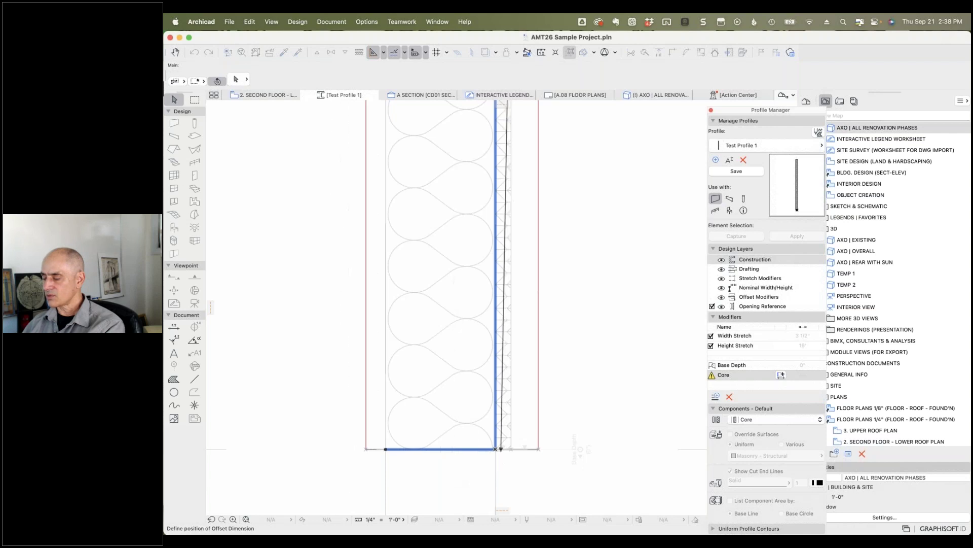
pyautogui.click(469, 481)
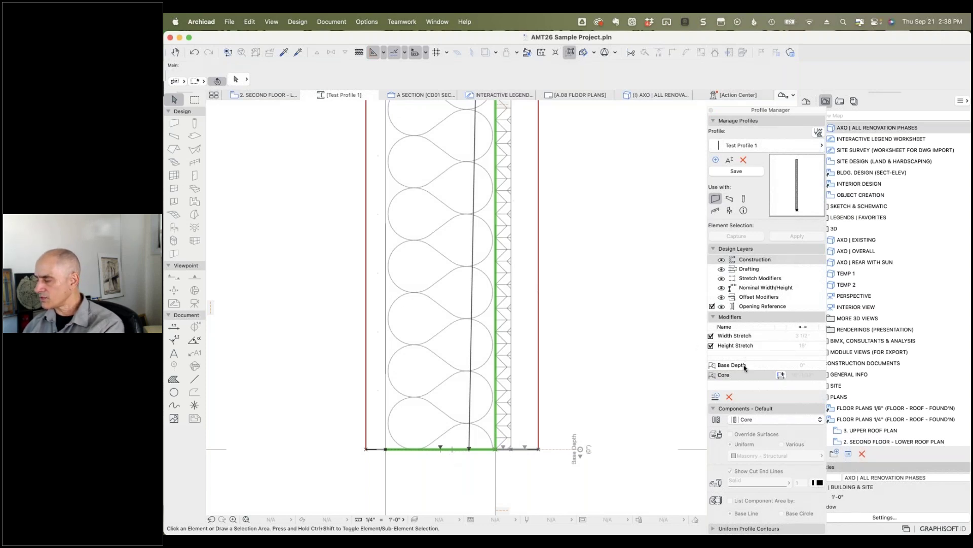
# Step: Delete the Core modifier and place a hotspot at the insulation's bottom-edge midpoint using Half snap
pyautogui.click(730, 398)
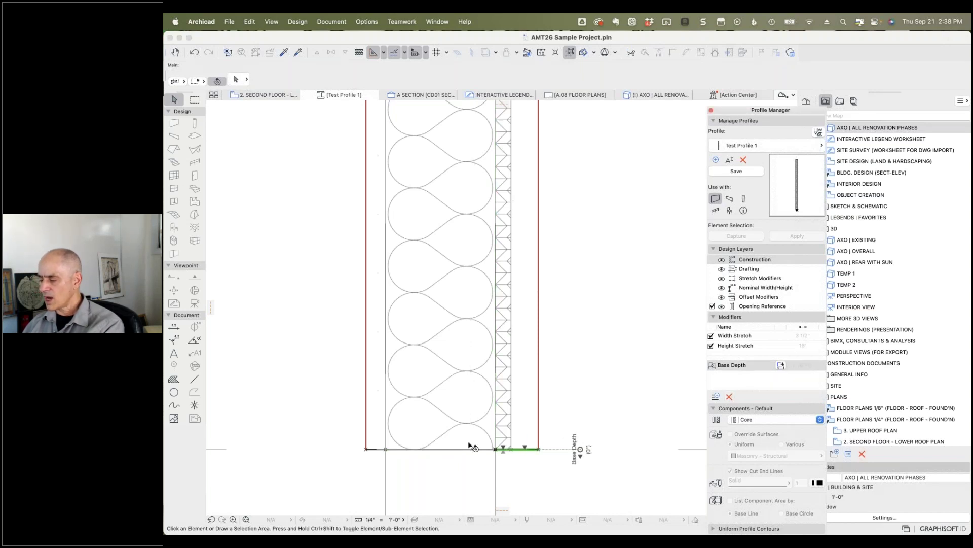
pyautogui.click(194, 405)
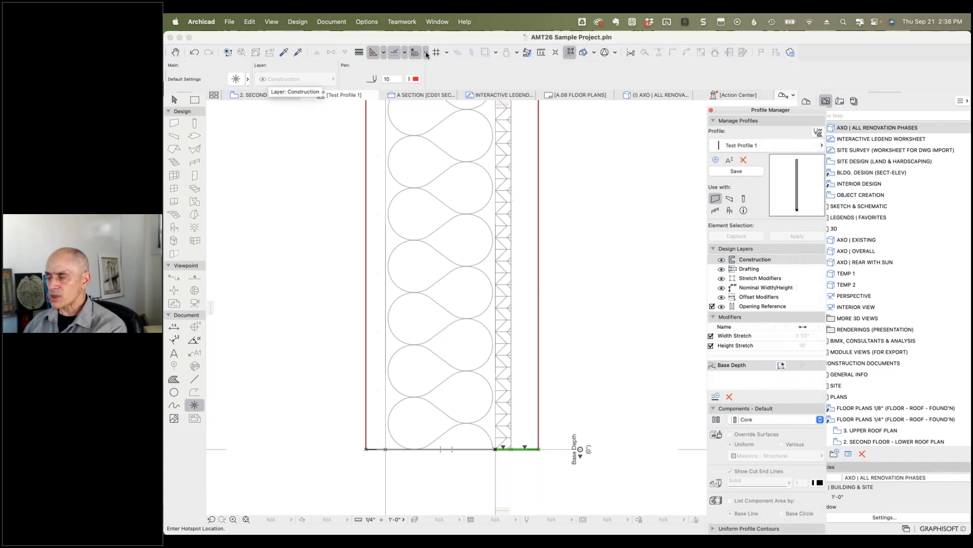
pyautogui.click(427, 55)
pyautogui.click(405, 52)
pyautogui.click(405, 52)
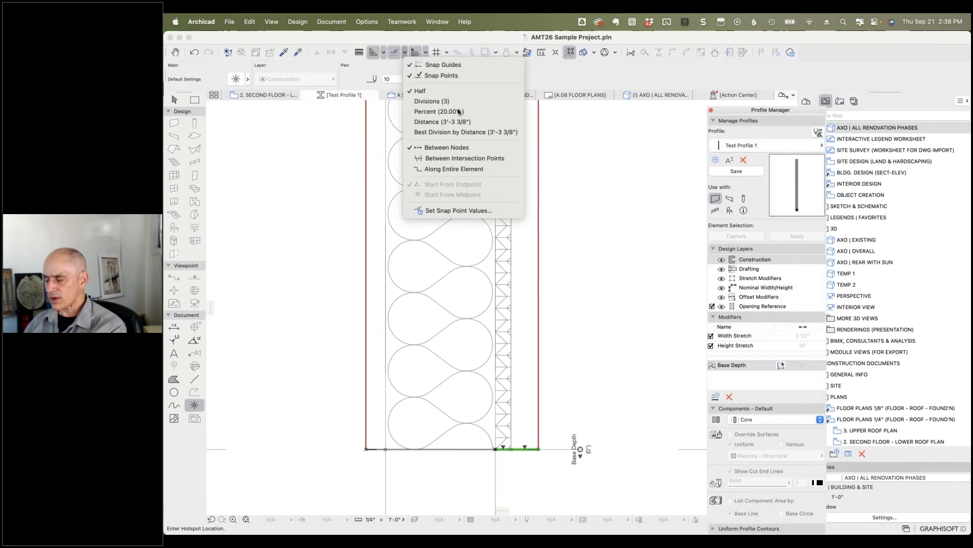
pyautogui.click(456, 482)
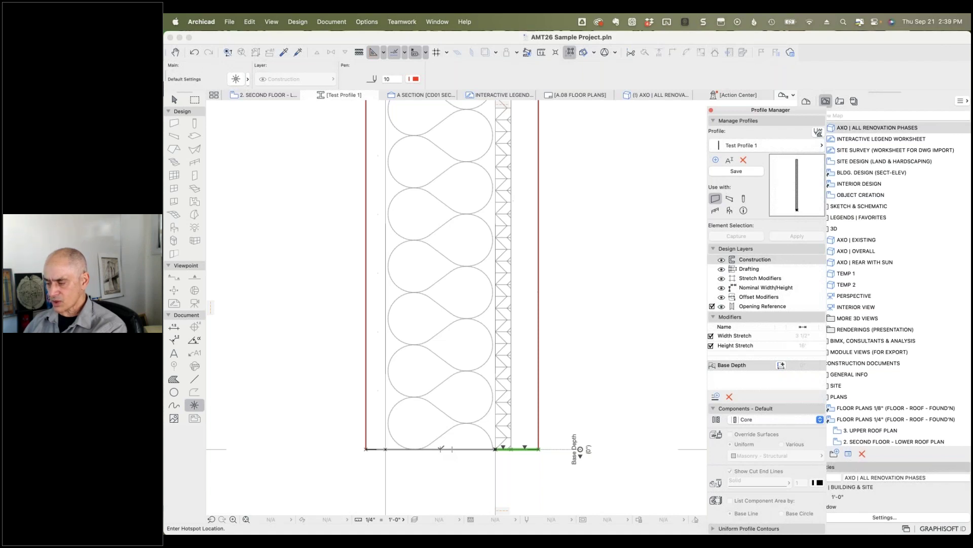
pyautogui.click(441, 448)
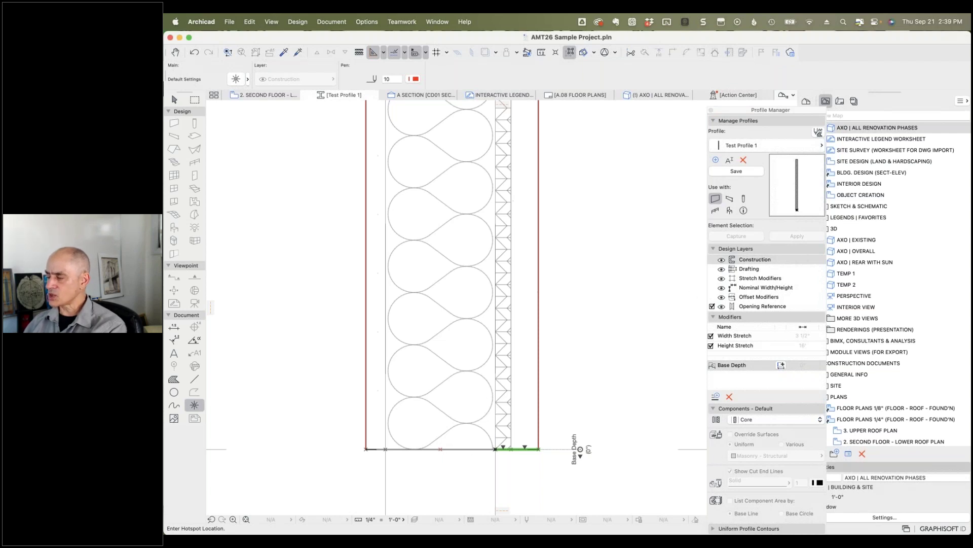
# Step: Add a new 'Core' offset modifier, undoing its first misplaced dimension
pyautogui.click(715, 396)
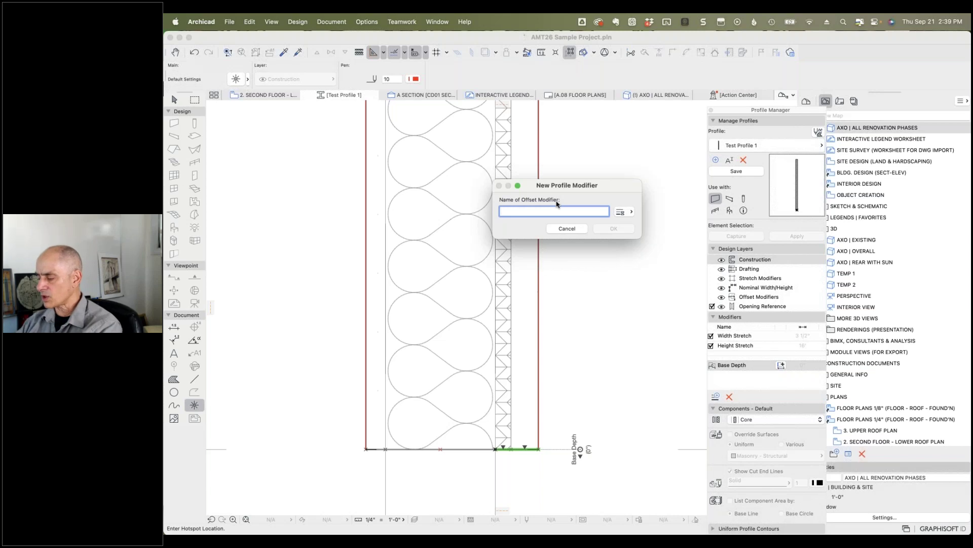
pyautogui.write('Core')
pyautogui.press('Return')
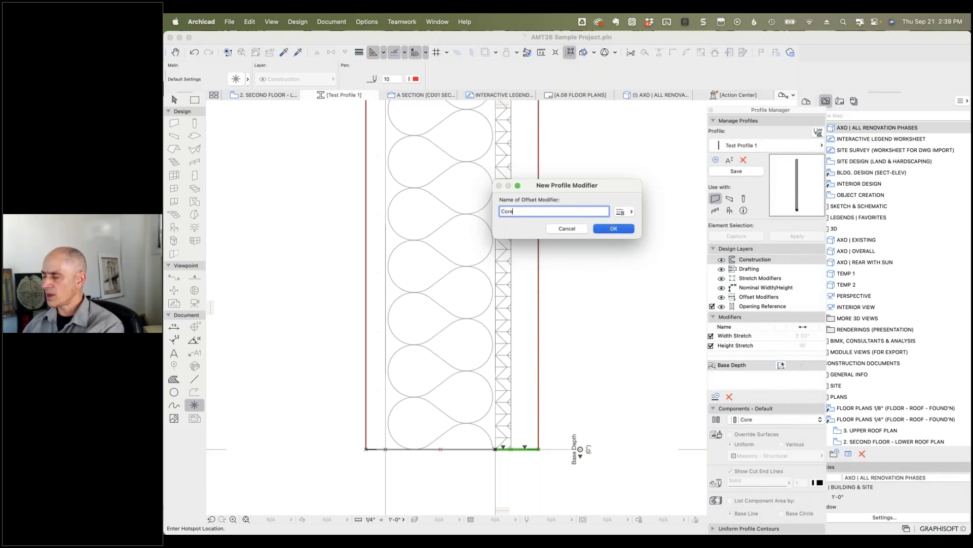
pyautogui.click(496, 412)
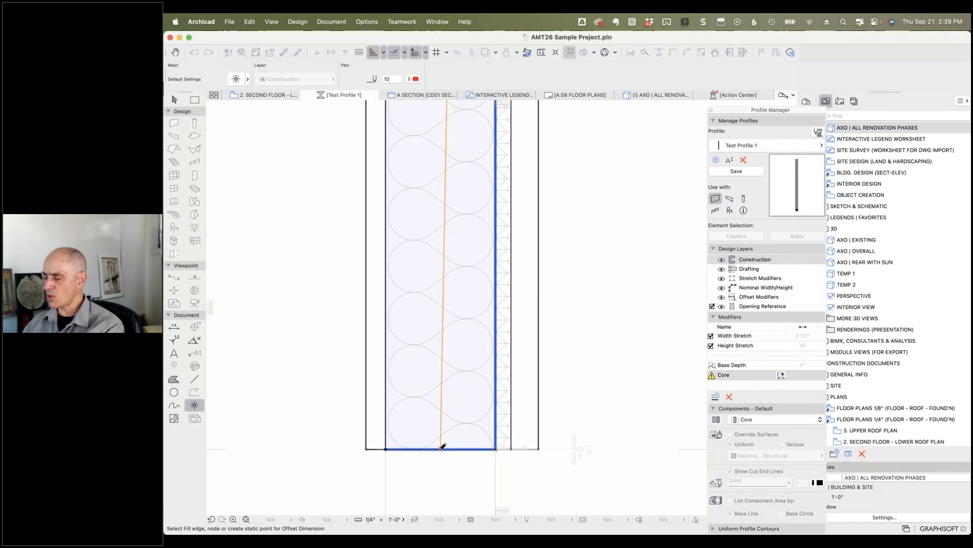
pyautogui.click(444, 447)
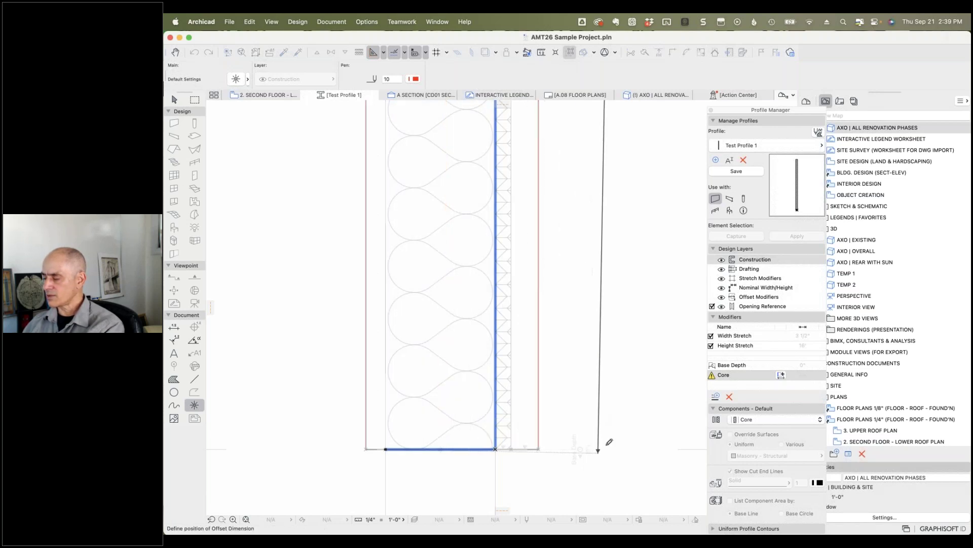
pyautogui.click(655, 472)
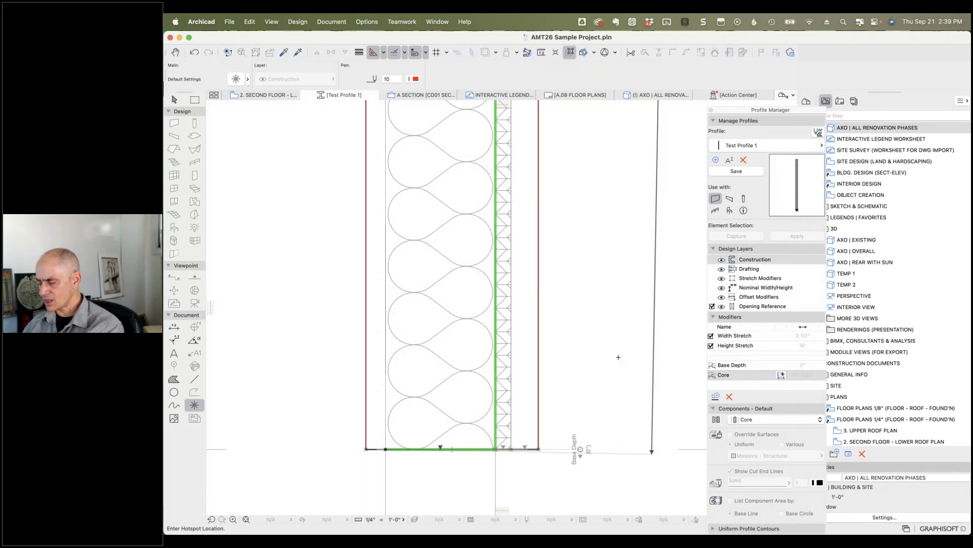
pyautogui.press('super+z')
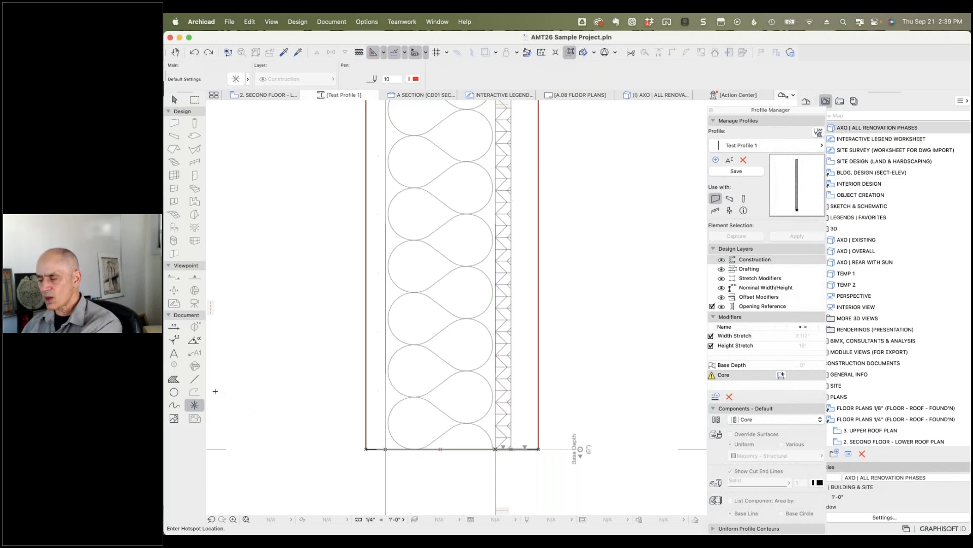
# Step: Draw a vertical centre line from the insulation midpoint and dimension the core's right edge from it (1 3/4")
pyautogui.click(194, 378)
pyautogui.click(441, 449)
pyautogui.click(441, 335)
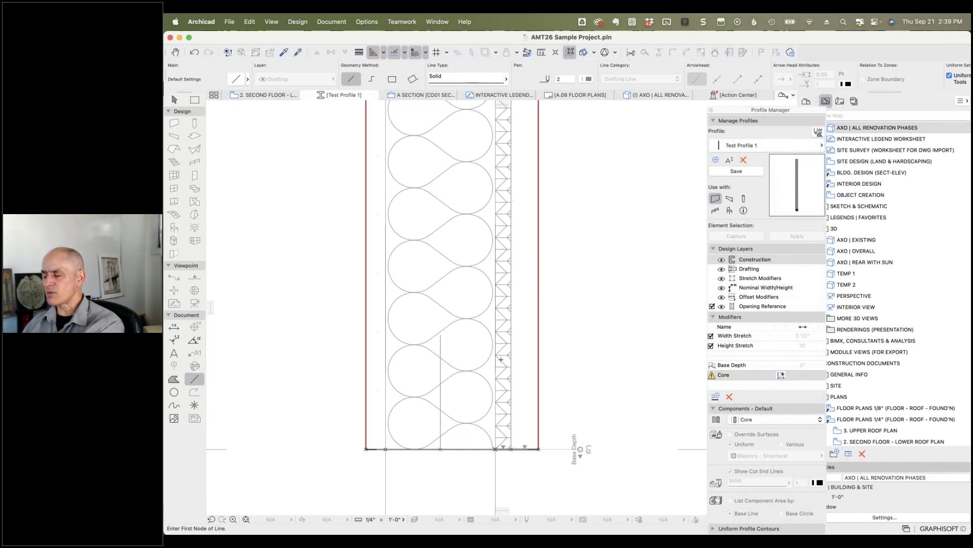
pyautogui.click(781, 376)
pyautogui.click(496, 372)
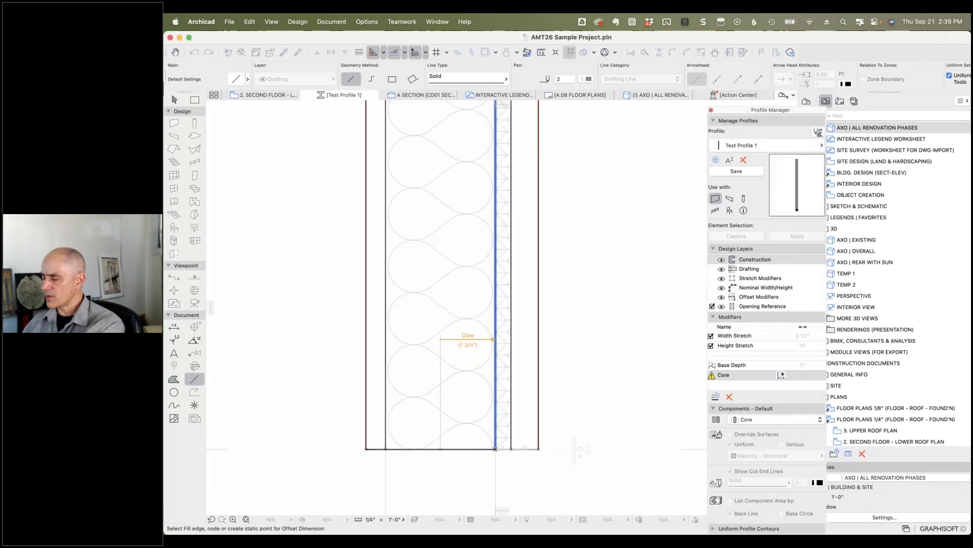
pyautogui.click(442, 331)
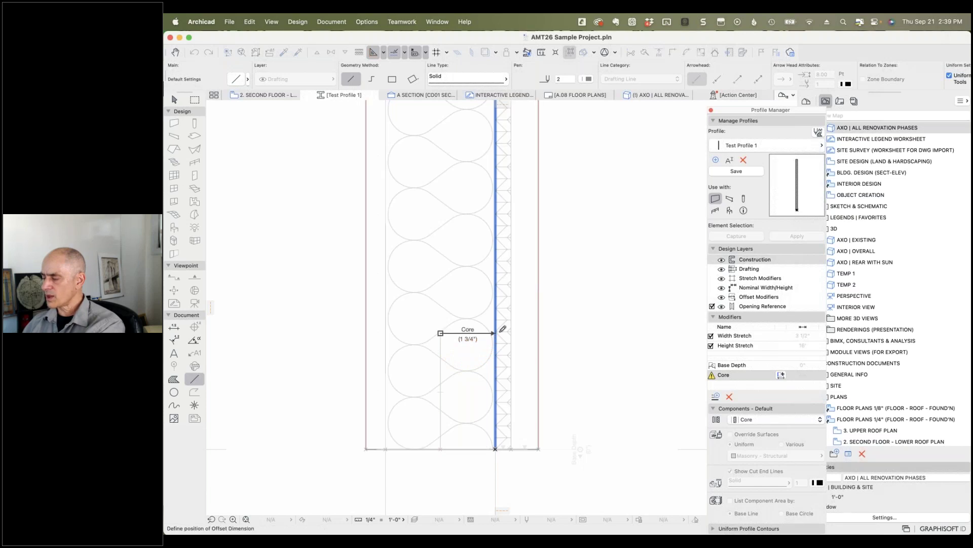
pyautogui.click(478, 474)
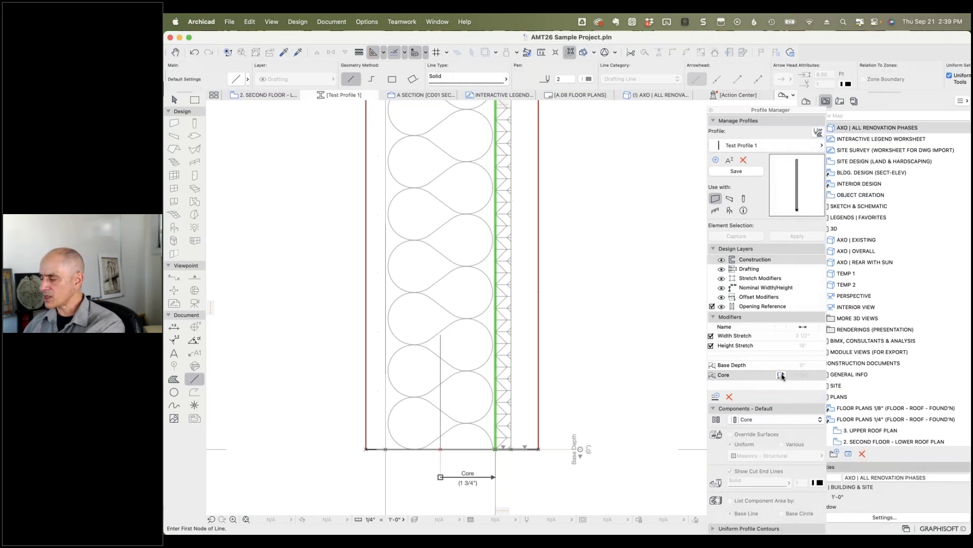
# Step: Add a second 1 3/4" Core offset dimension from the centre line to the insulation's left edge
pyautogui.click(781, 376)
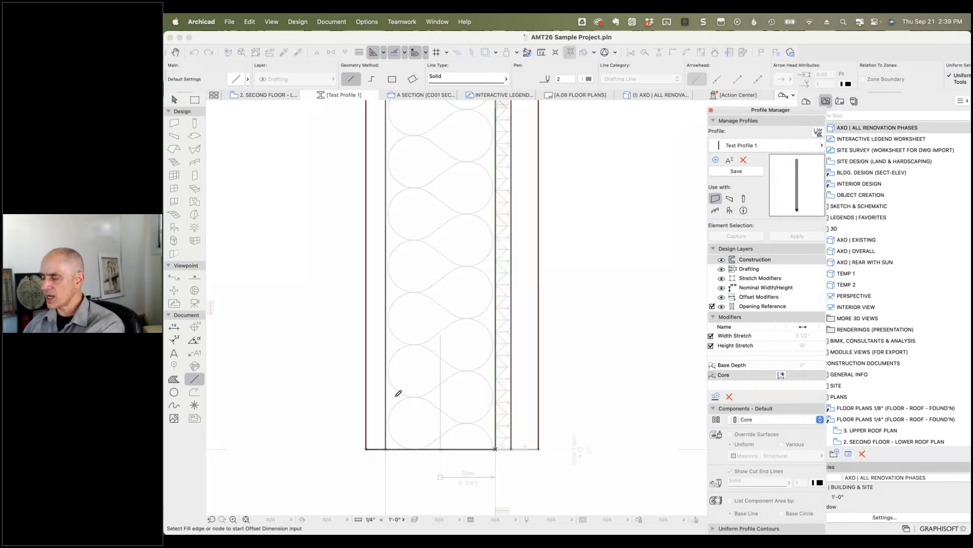
pyautogui.click(388, 394)
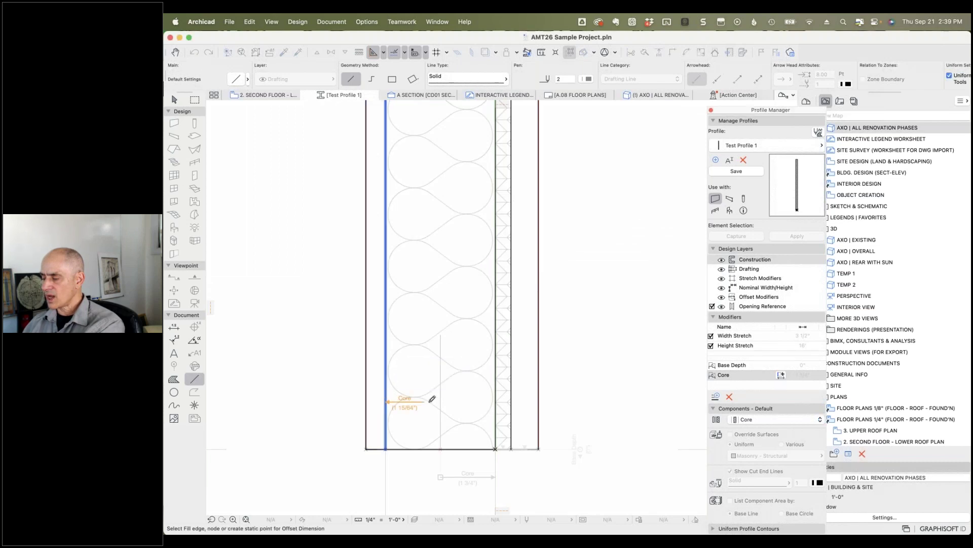
pyautogui.click(442, 333)
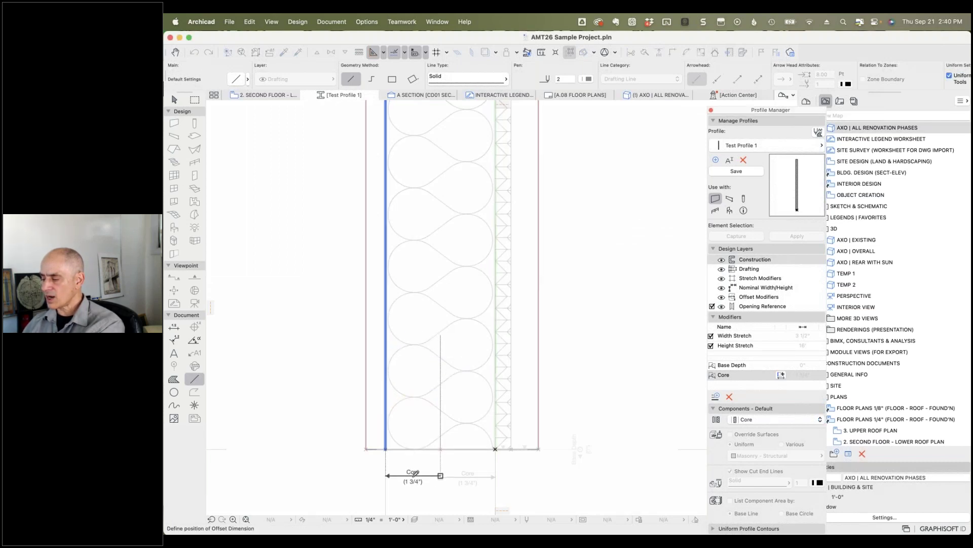
pyautogui.click(442, 476)
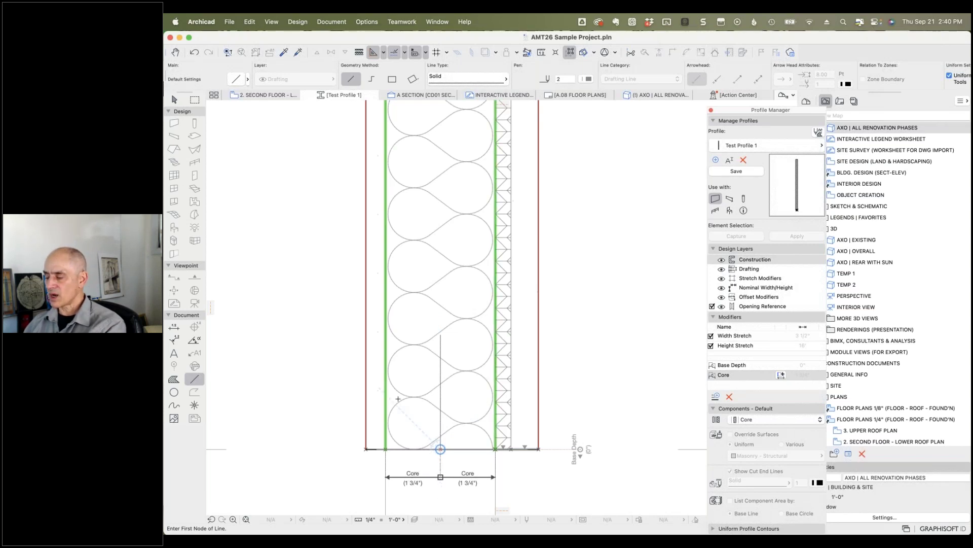
# Step: Save Test Profile 1 and return to the axonometric 3D view
pyautogui.click(740, 172)
pyautogui.click(739, 171)
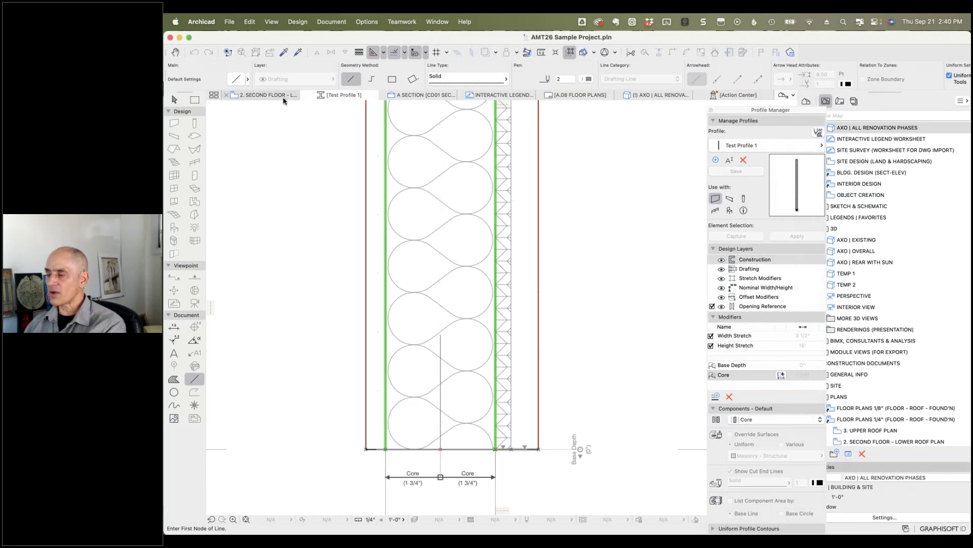
pyautogui.click(649, 95)
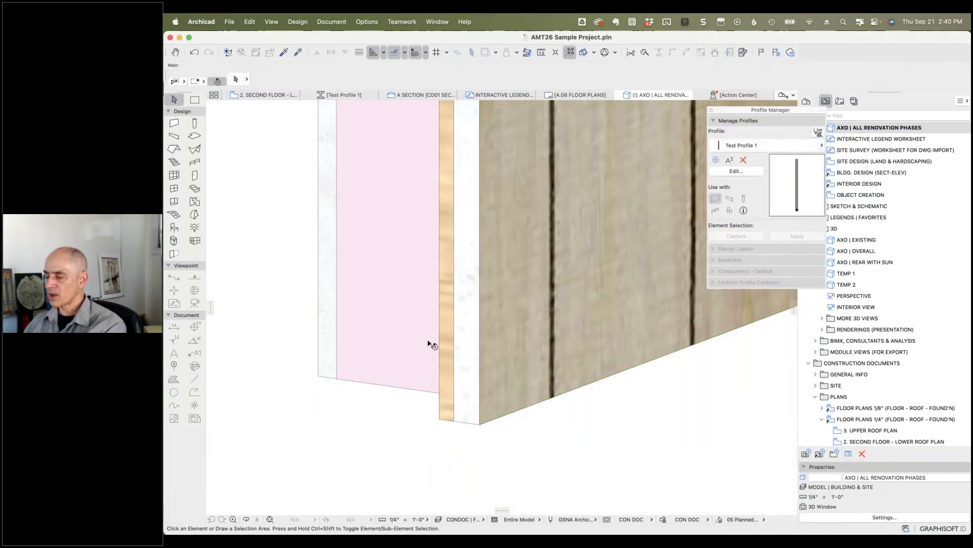
# Step: Widen the 3D wall's Core offset by 2 using the pet palette
pyautogui.click(431, 340)
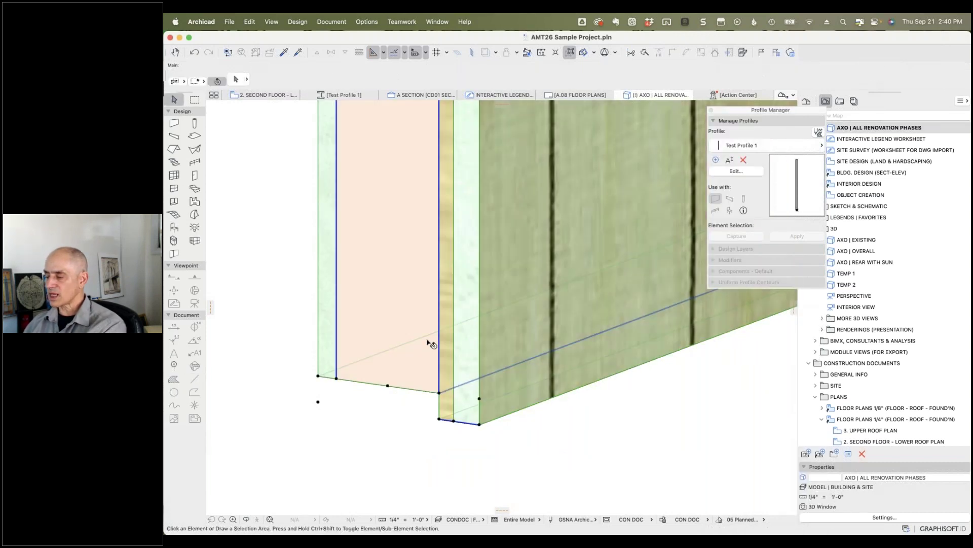
pyautogui.click(439, 281)
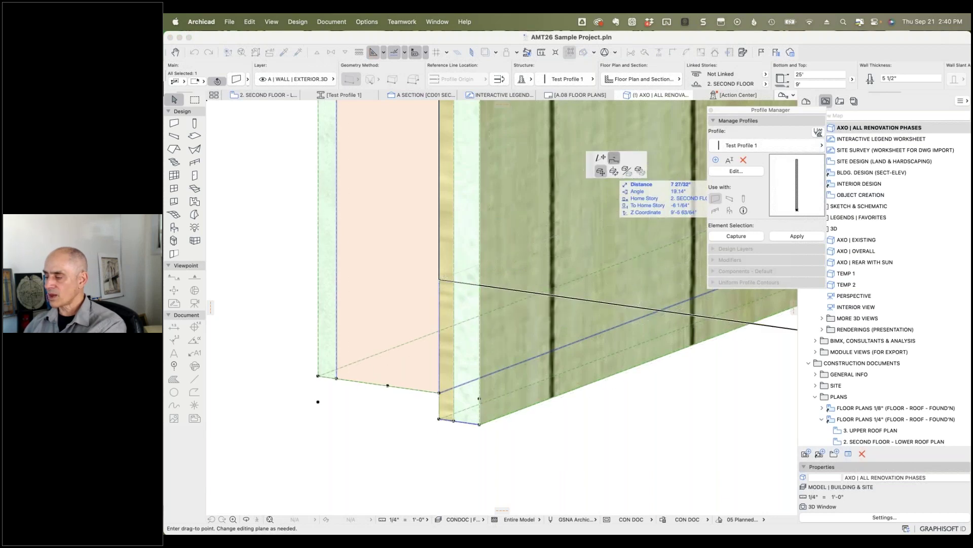
pyautogui.click(601, 172)
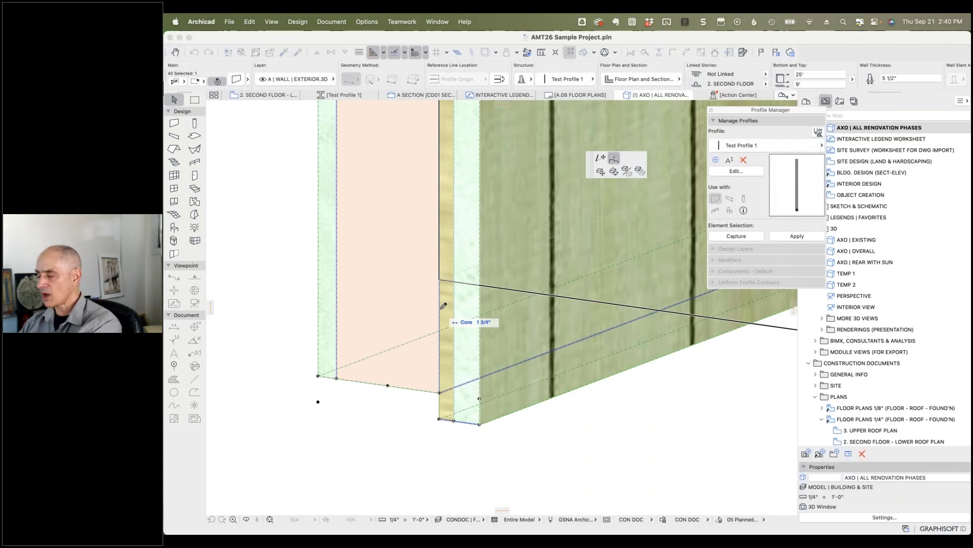
pyautogui.write('2')
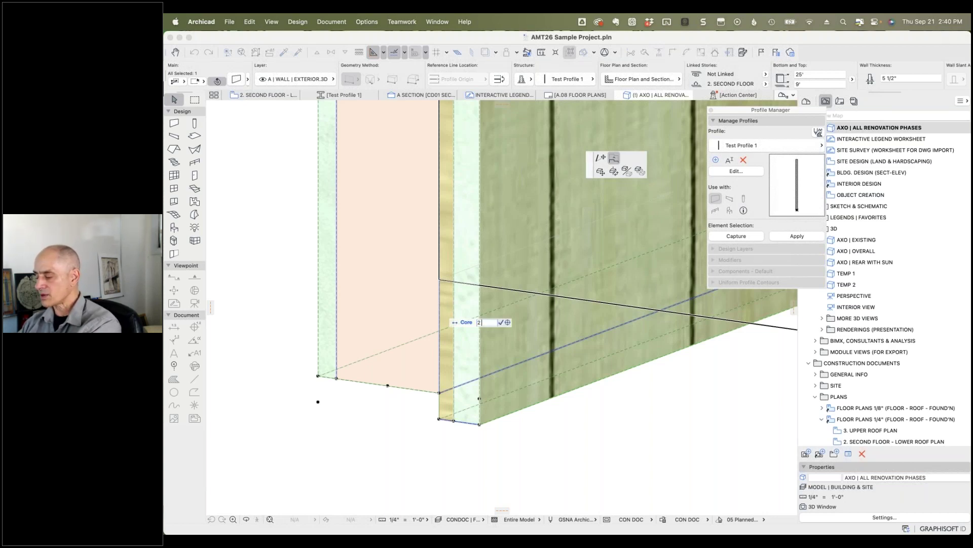
pyautogui.click(470, 286)
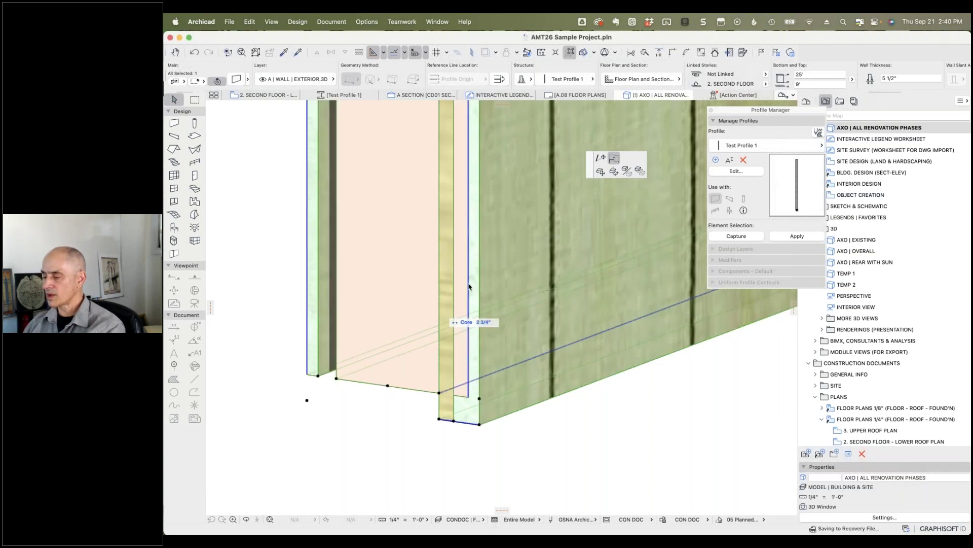
pyautogui.press('Escape')
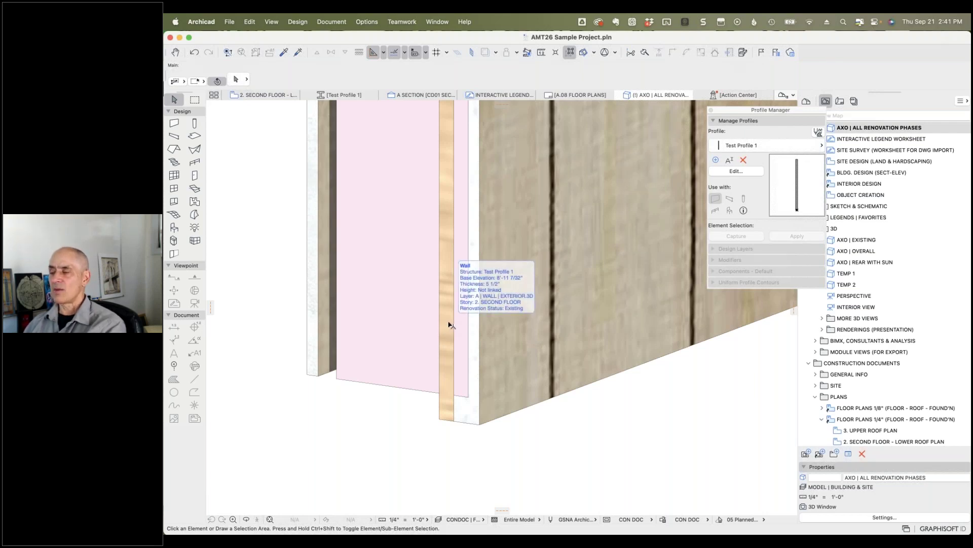
# Step: Reselect the wall to inspect the stretch, then undo it
pyautogui.click(449, 325)
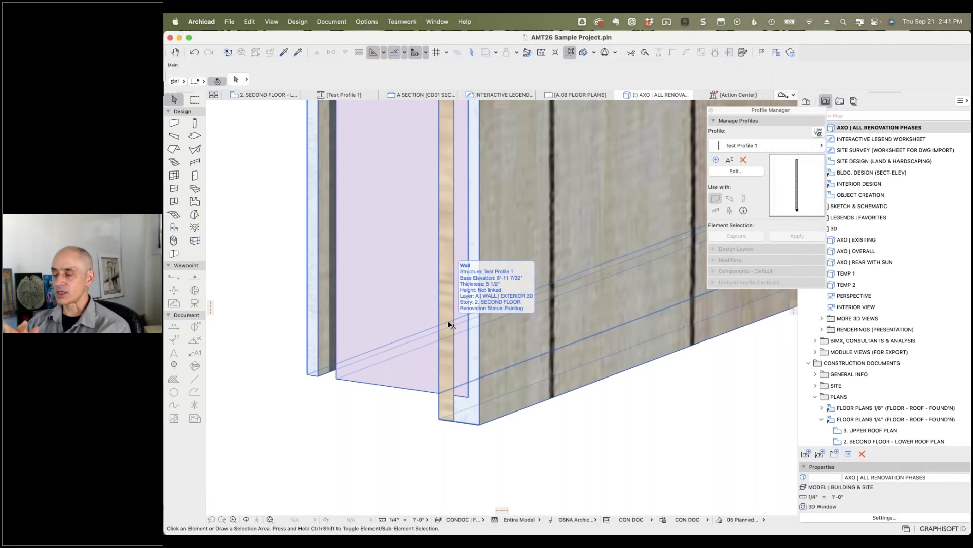
pyautogui.press('Escape')
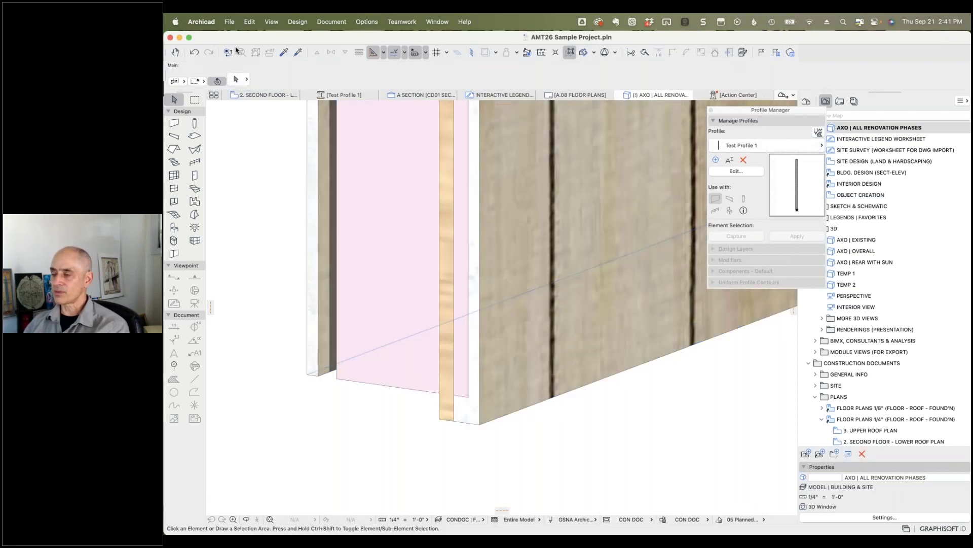
pyautogui.click(194, 52)
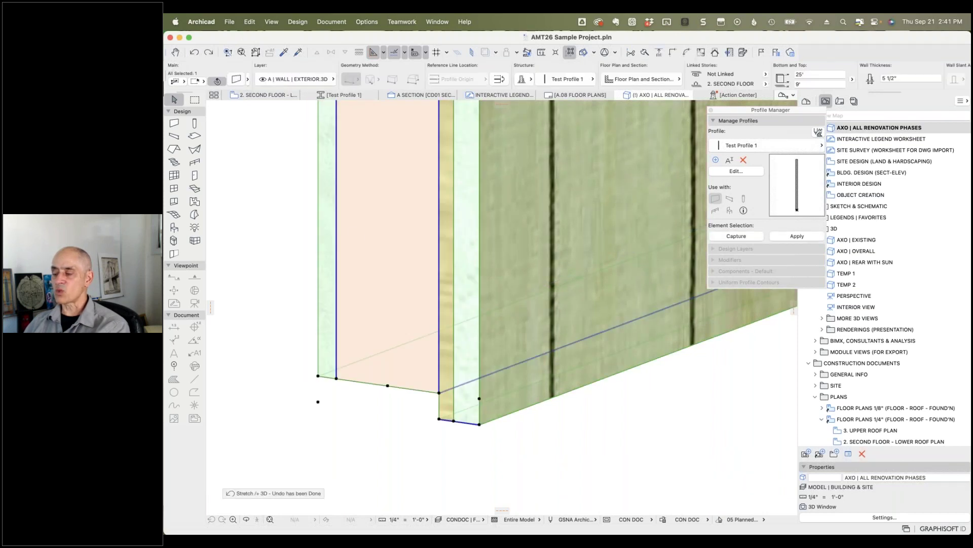
# Step: Open Test Profile 1 in the profile editor and select its Core modifier
pyautogui.click(386, 423)
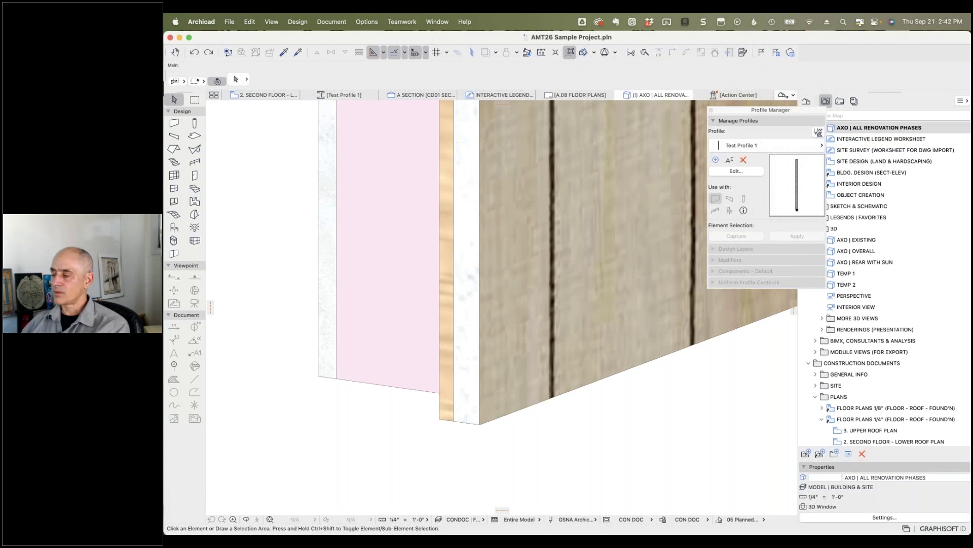
pyautogui.click(741, 173)
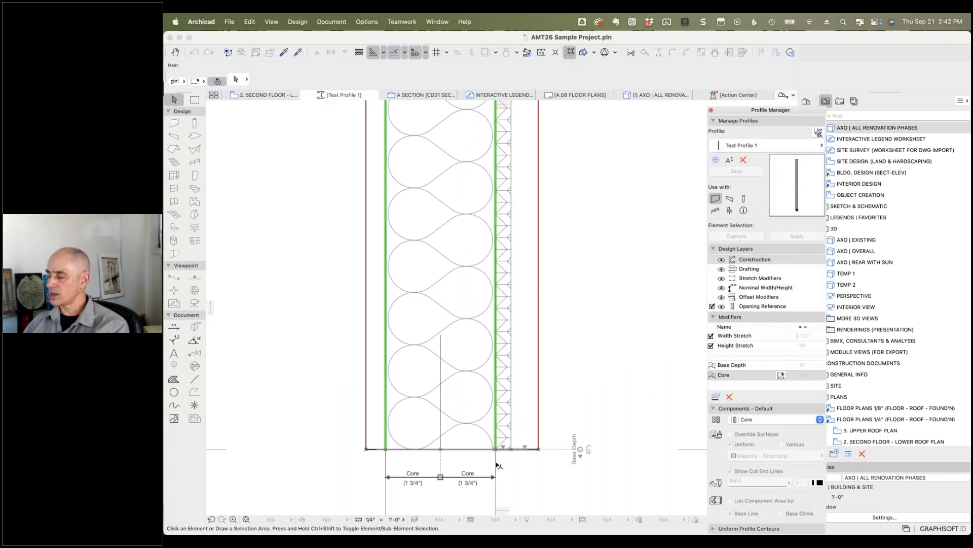
pyautogui.click(760, 377)
# Step: Replace the Core modifier with a new 'Test' offset modifier dimensioned across the wall
pyautogui.click(729, 397)
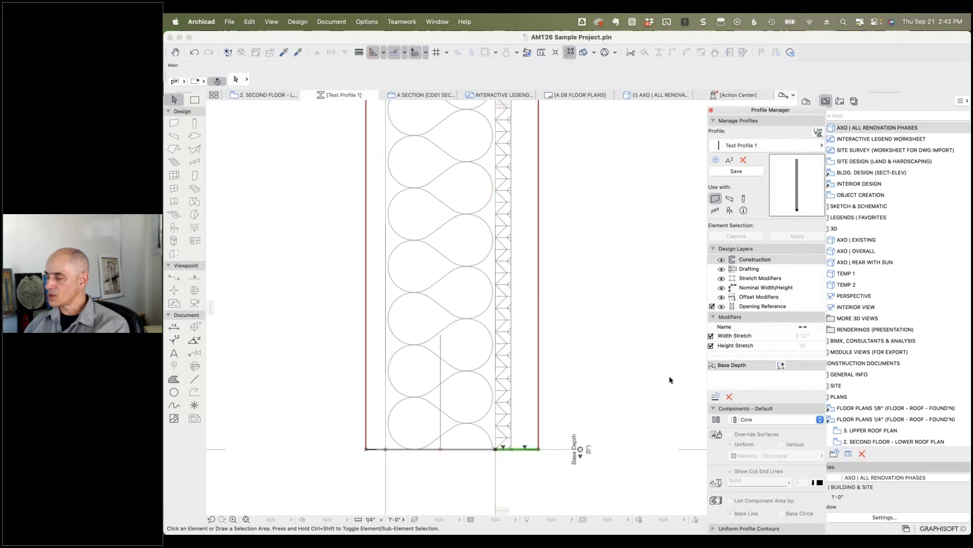
pyautogui.click(716, 396)
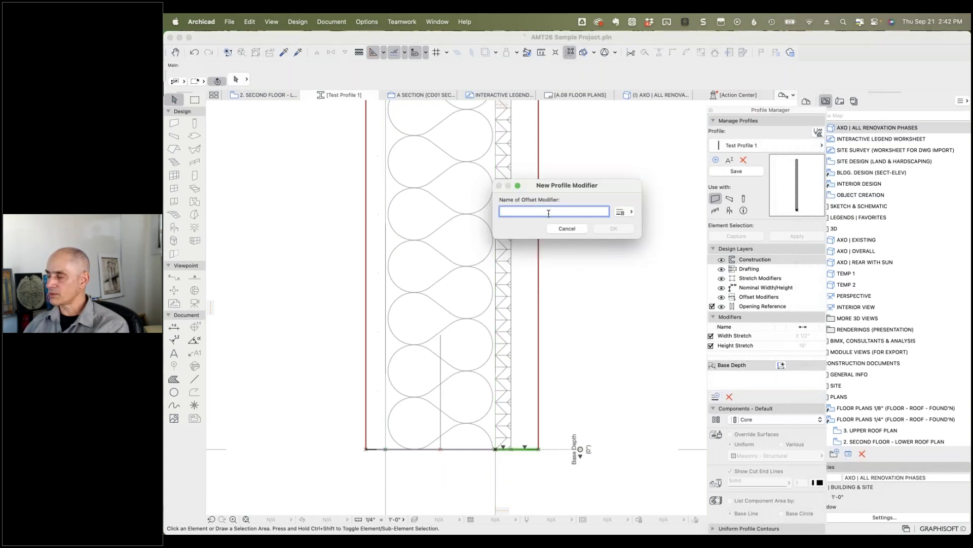
pyautogui.write('Test')
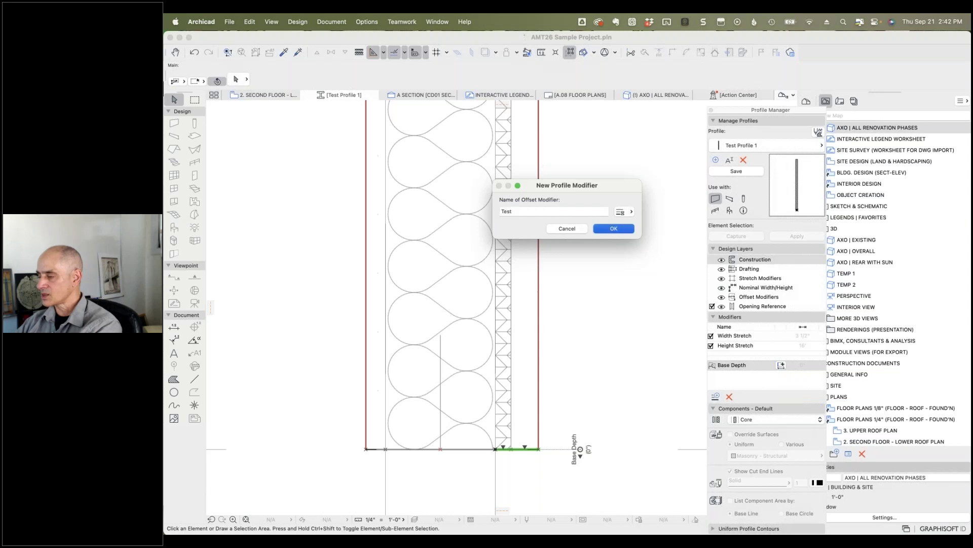
pyautogui.press('Return')
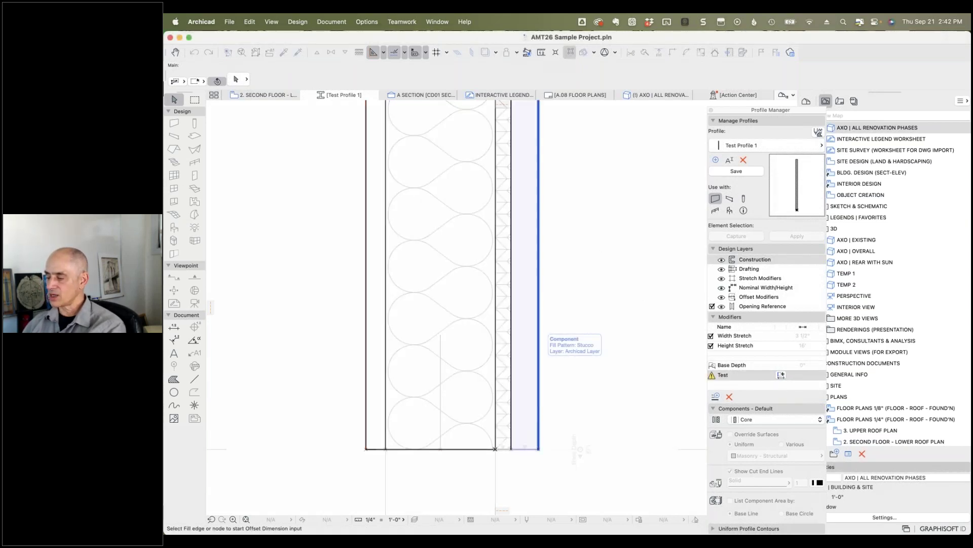
pyautogui.click(537, 361)
pyautogui.click(369, 363)
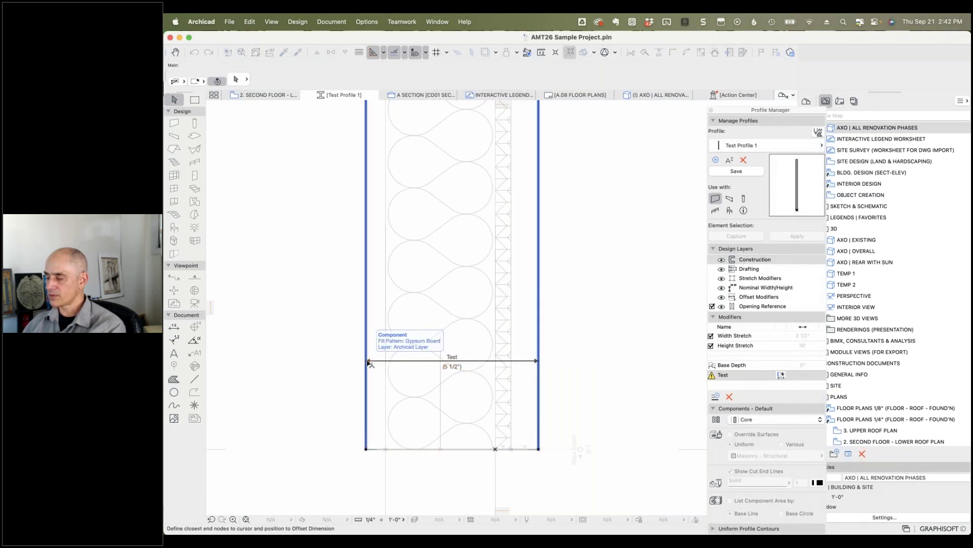
# Step: Place the 5 1/2" Test dimension below the wall with its end node on the wall corner
pyautogui.click(375, 480)
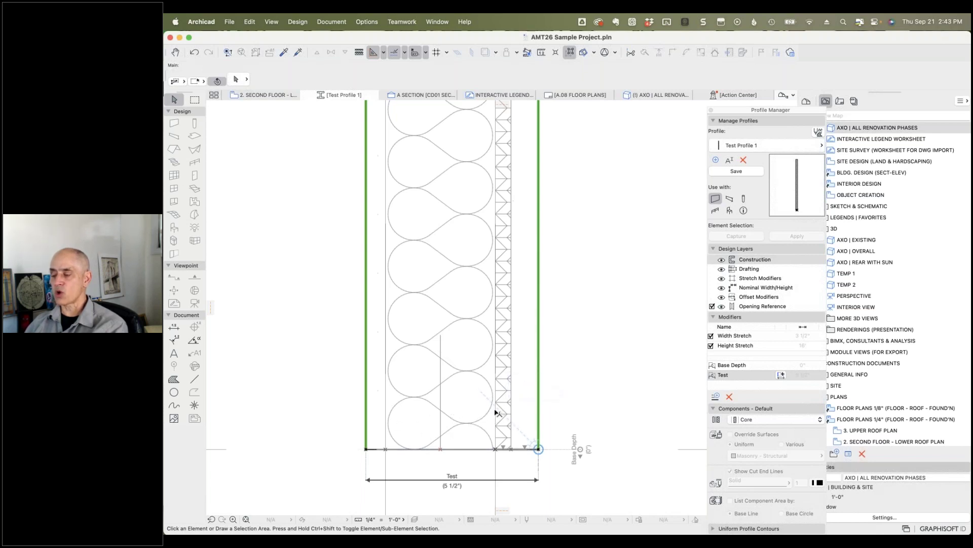
pyautogui.click(539, 449)
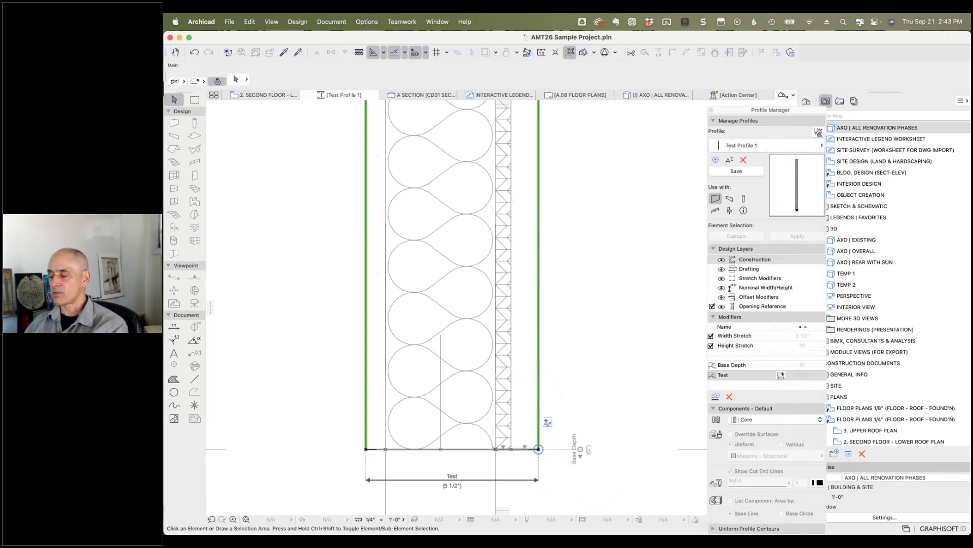
pyautogui.click(530, 483)
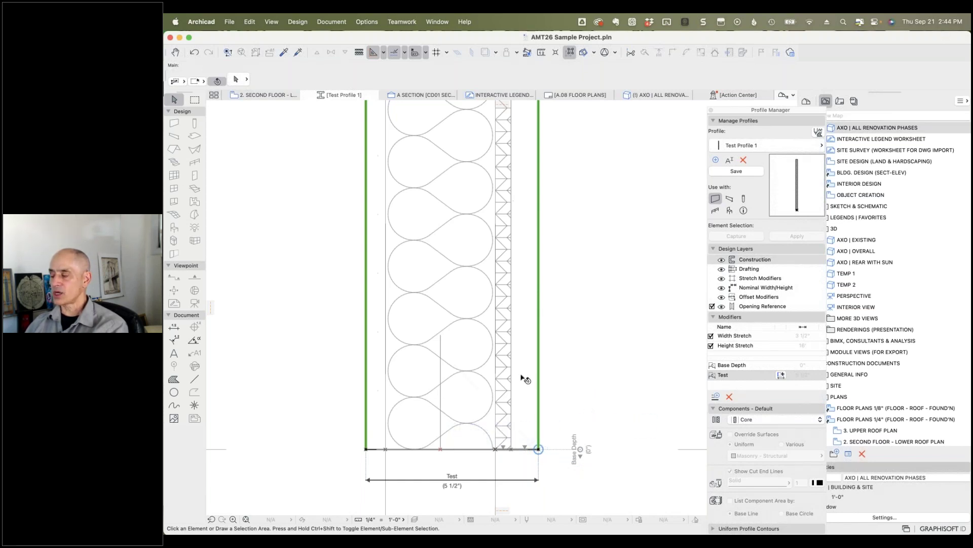
pyautogui.click(738, 172)
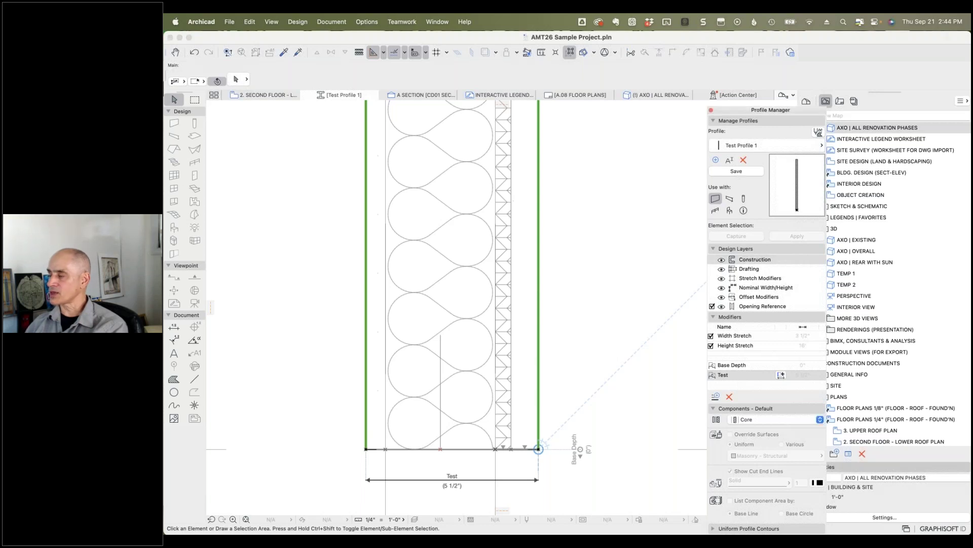
# Step: Save Test Profile 1, then offset the 3D wall's face using the Test modifier
pyautogui.click(653, 95)
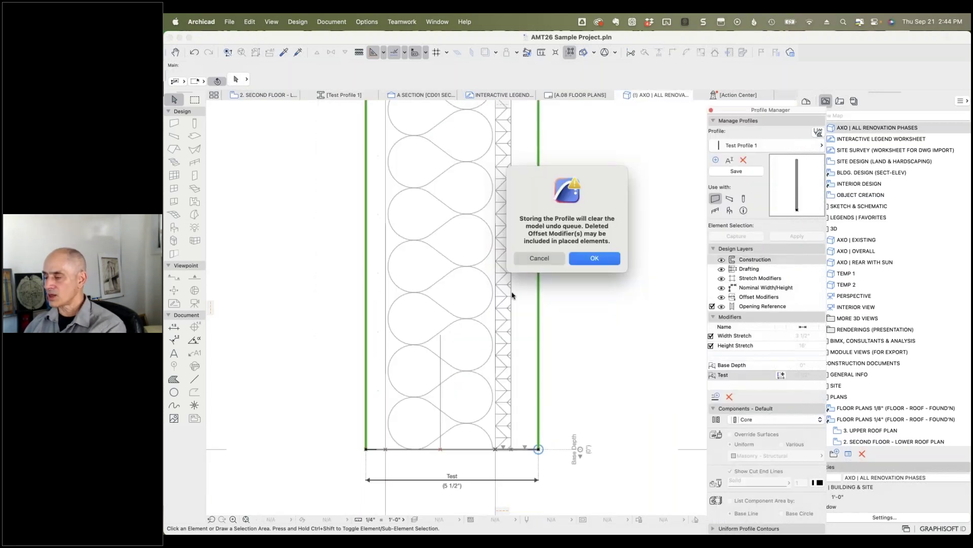
pyautogui.click(593, 259)
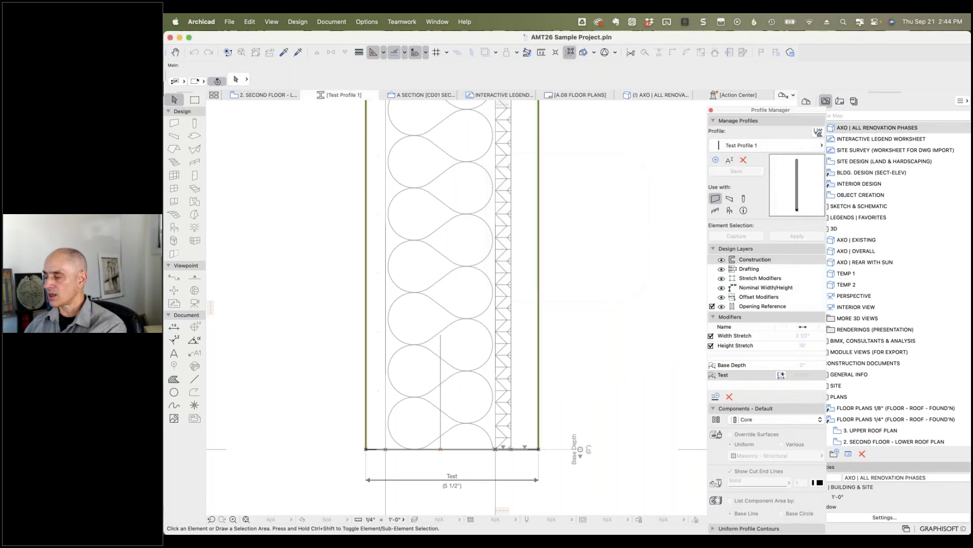
pyautogui.click(665, 96)
pyautogui.click(427, 303)
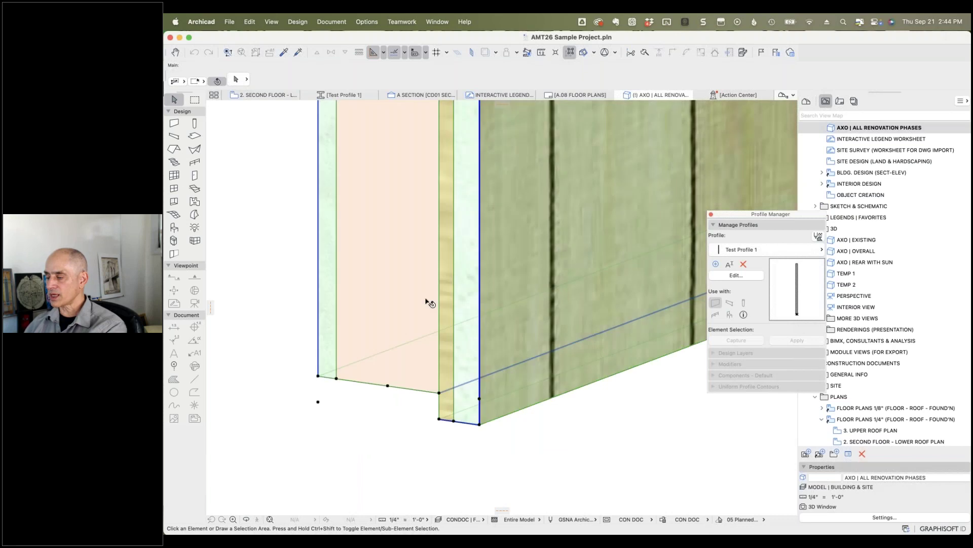
pyautogui.click(318, 299)
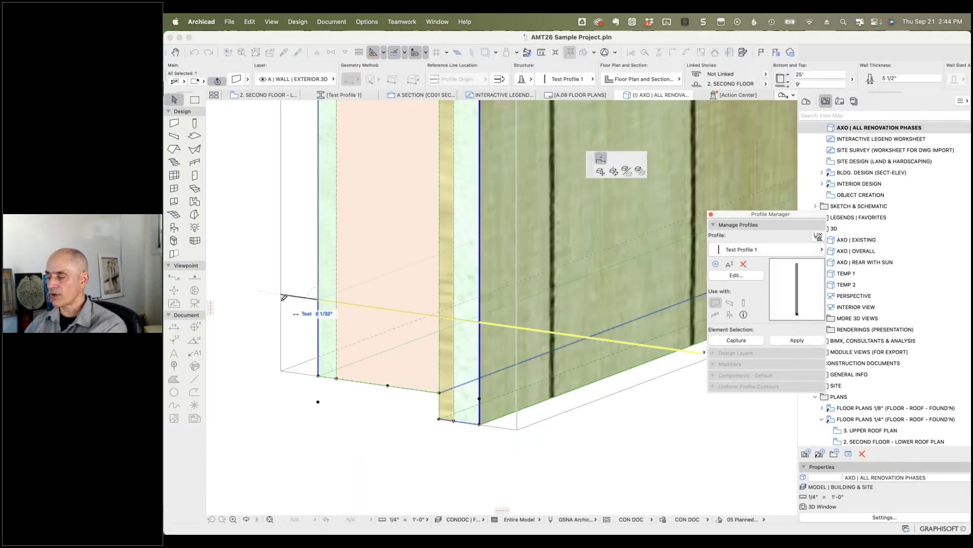
pyautogui.click(277, 302)
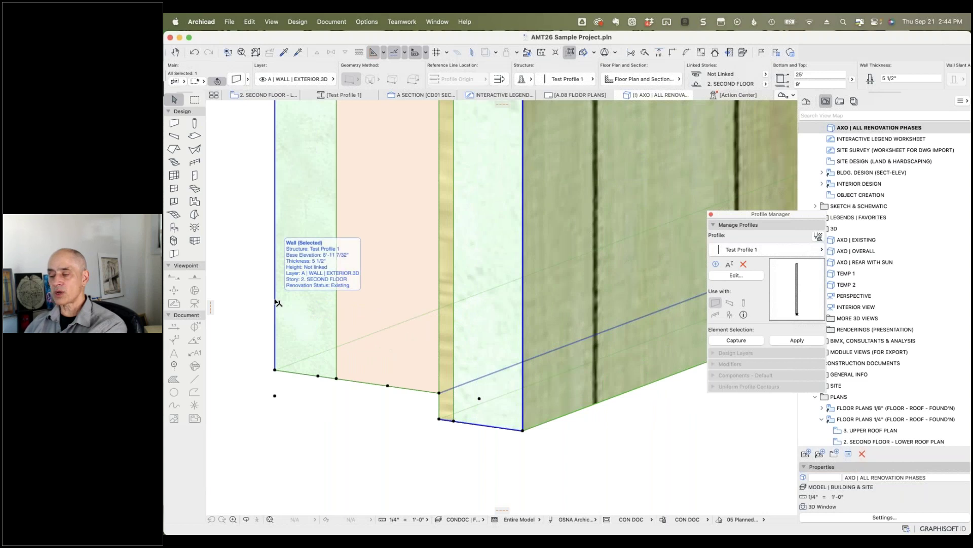
pyautogui.click(278, 303)
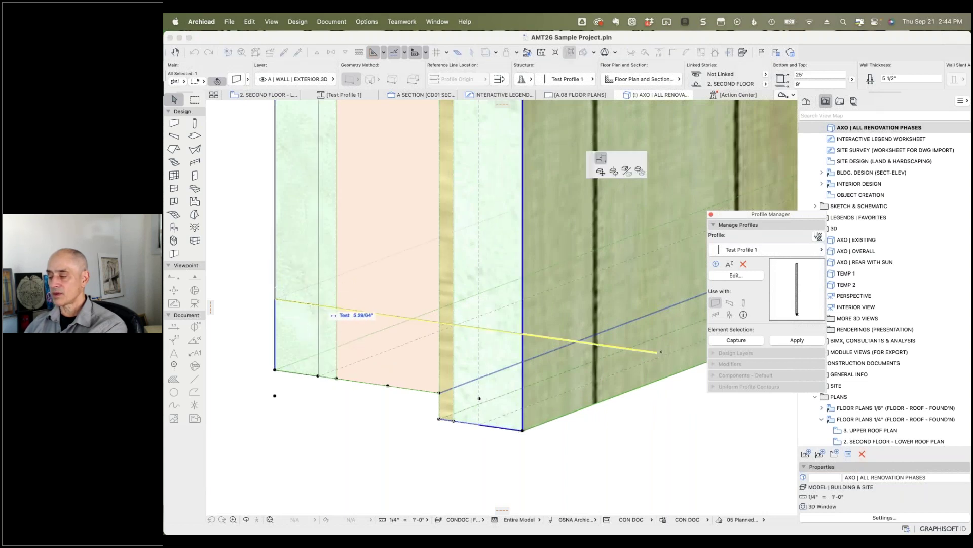
pyautogui.click(318, 304)
# Step: Try further face offsets on the wall, then undo the change and deselect it
pyautogui.click(326, 370)
pyautogui.click(480, 314)
pyautogui.click(513, 316)
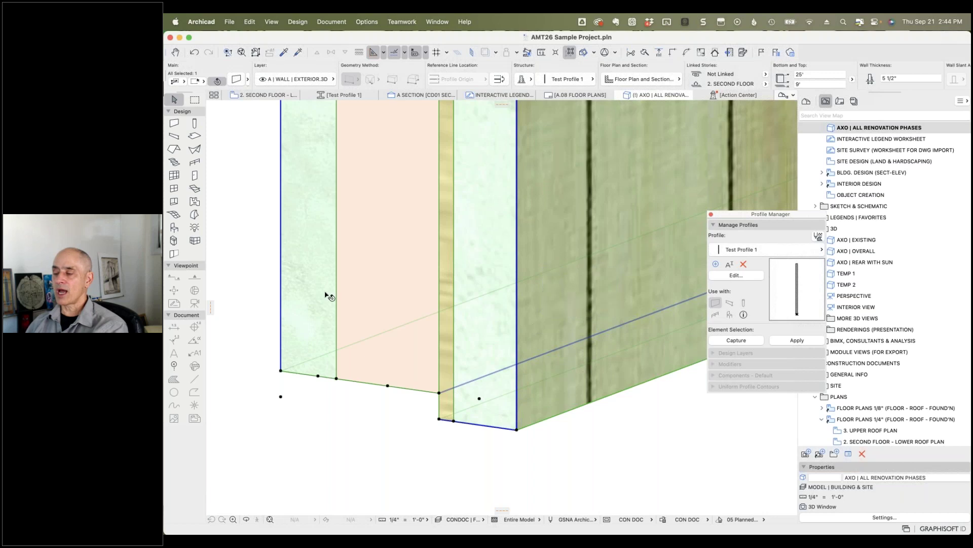
pyautogui.moveTo(315, 296)
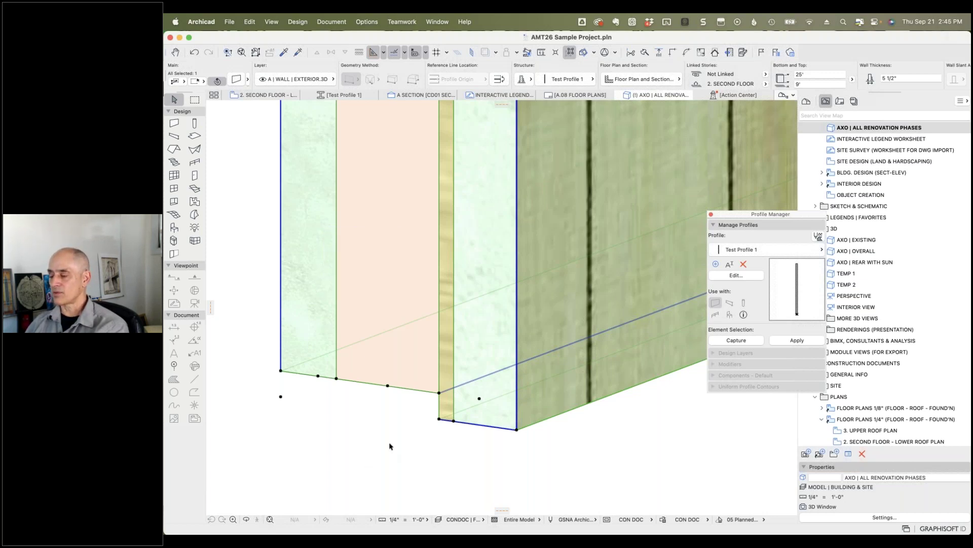
pyautogui.click(194, 53)
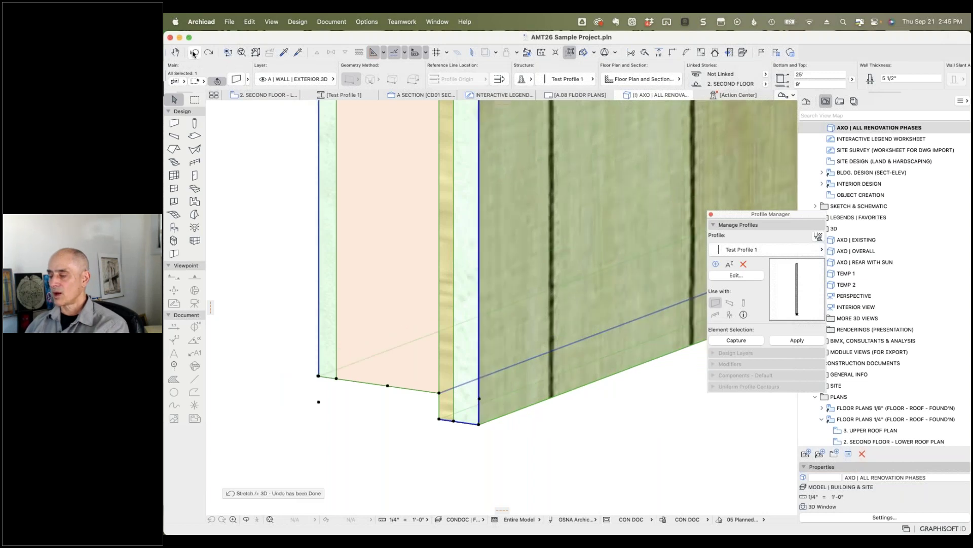
pyautogui.click(601, 451)
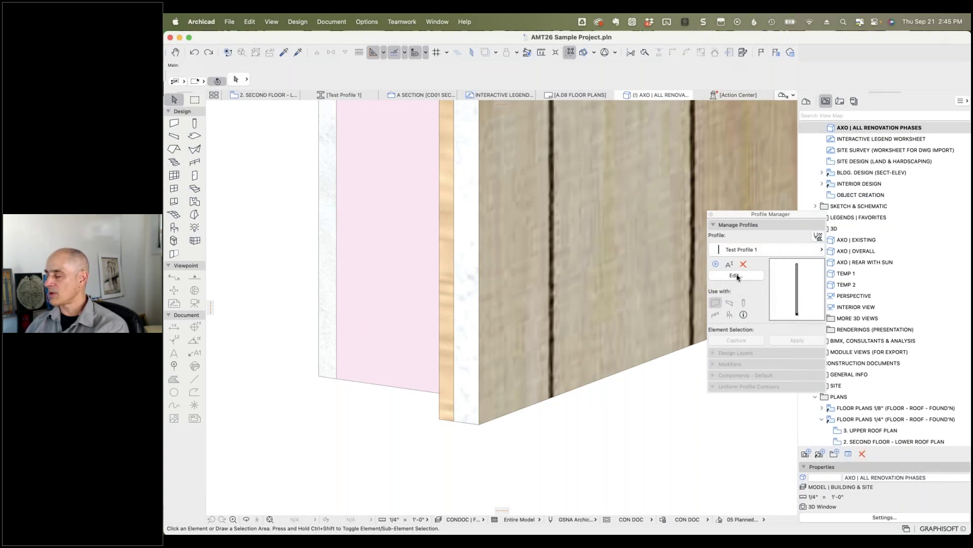
pyautogui.click(736, 276)
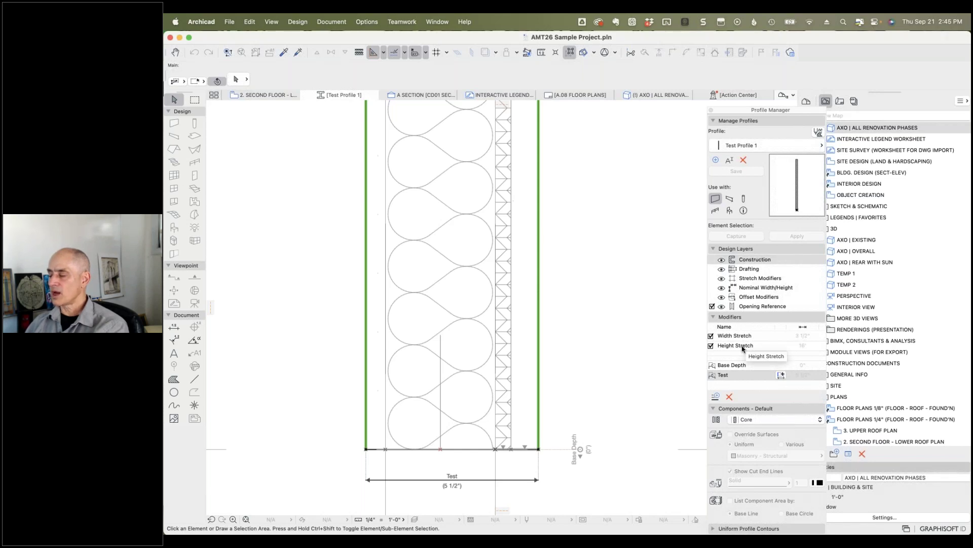
pyautogui.scroll(-10, 623, 287)
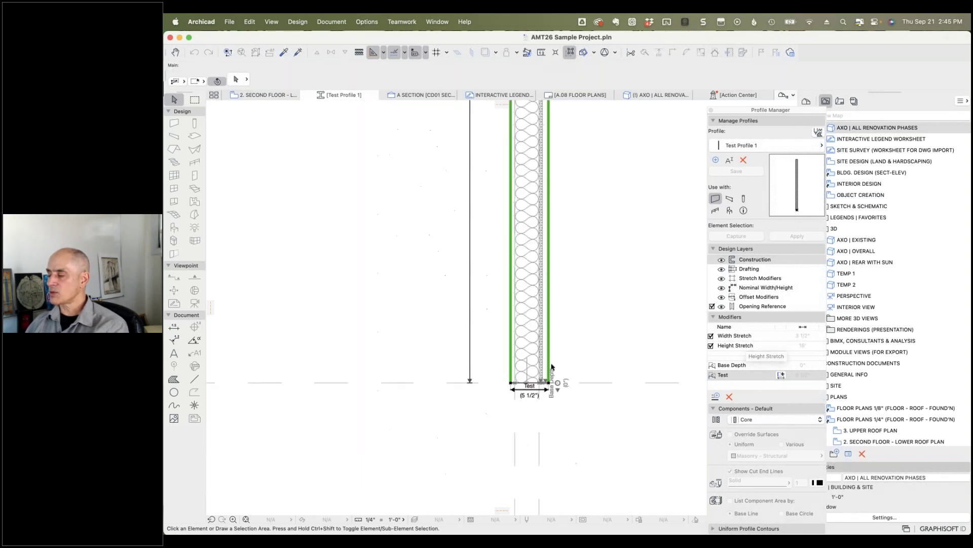
pyautogui.scroll(5, 624, 287)
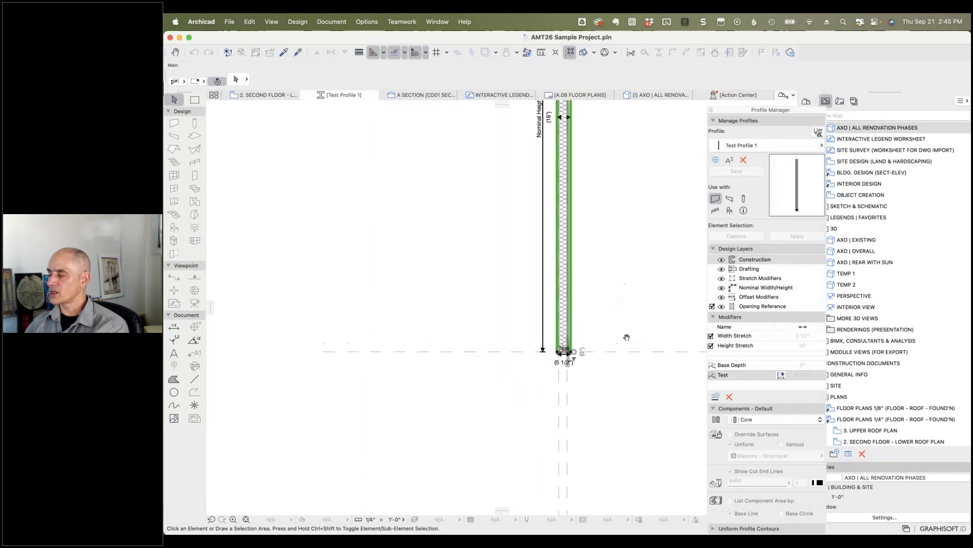
pyautogui.scroll(-2, 604, 414)
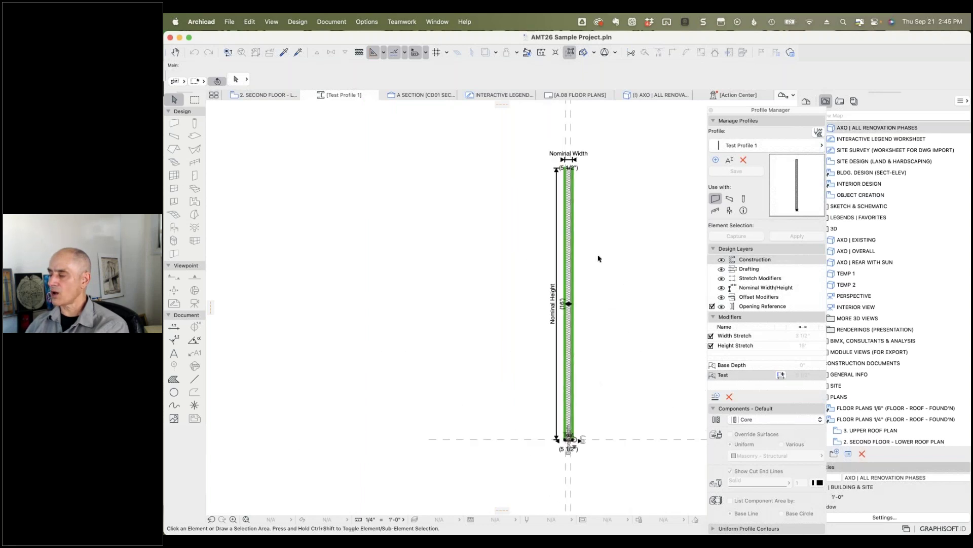
pyautogui.scroll(2, 560, 320)
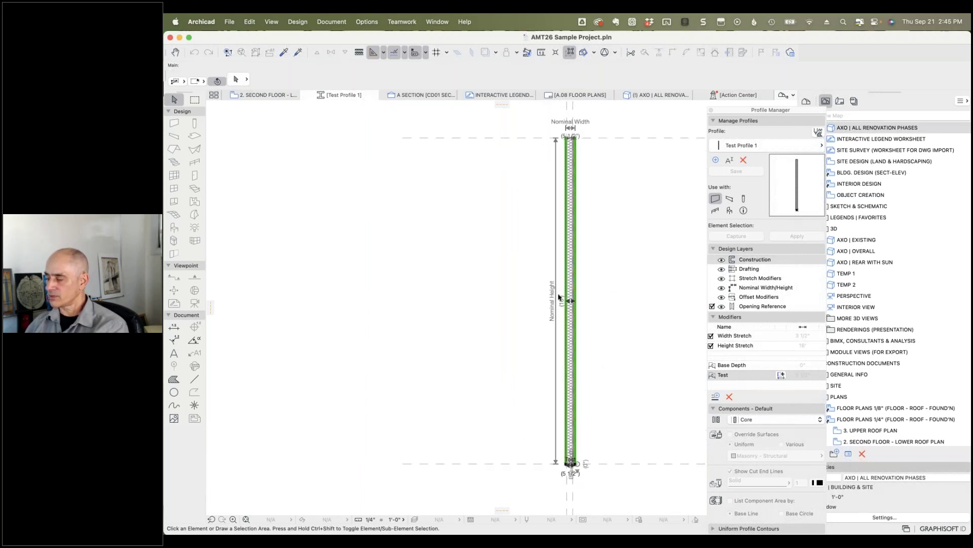
pyautogui.scroll(4, 556, 318)
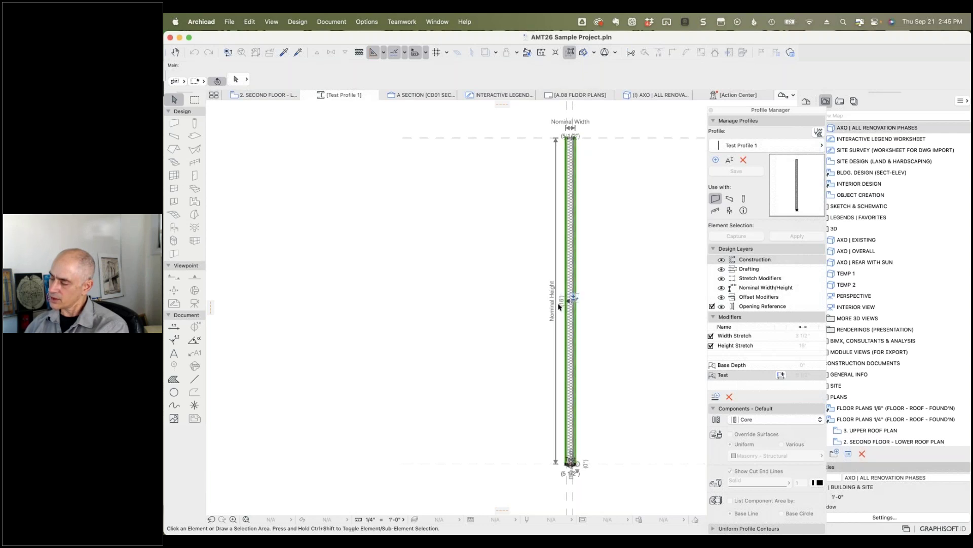
pyautogui.scroll(1, 561, 306)
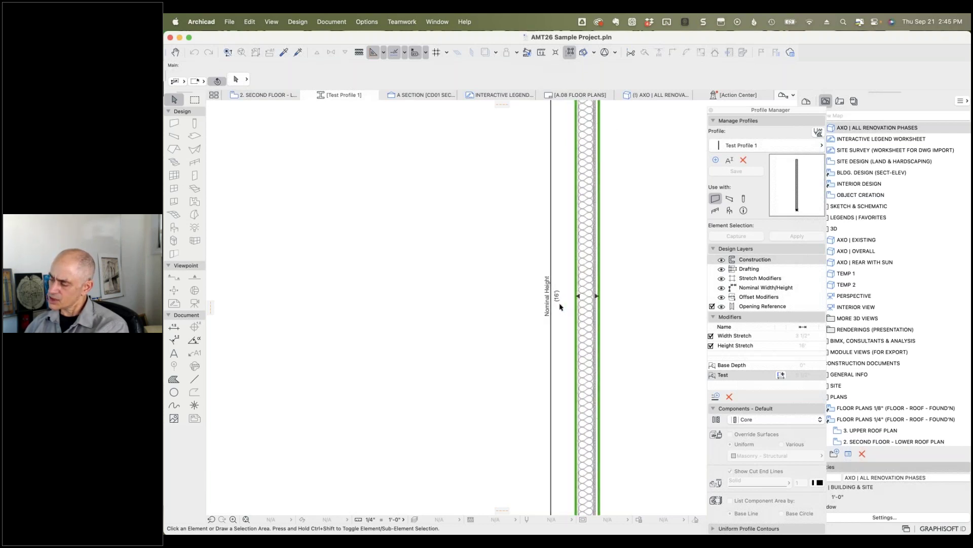
pyautogui.scroll(-6, 559, 303)
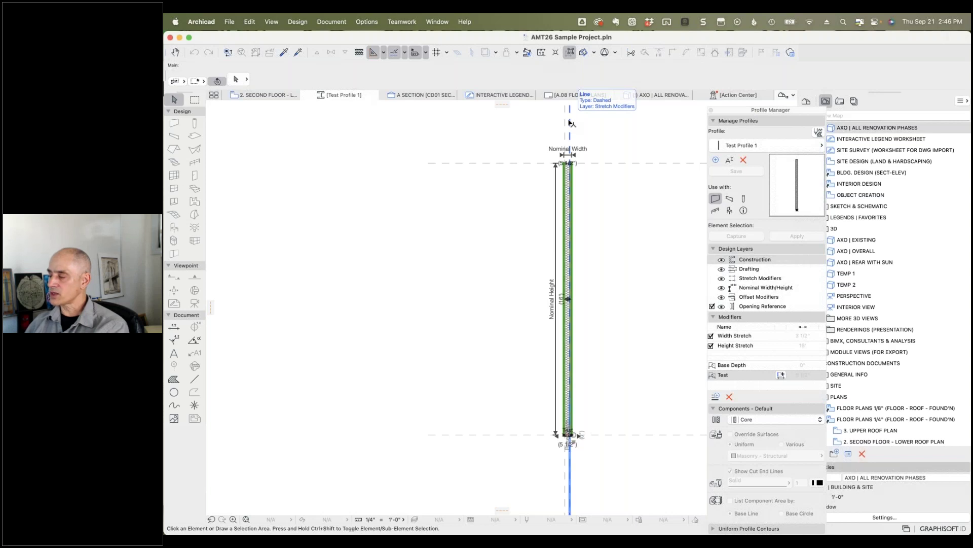
pyautogui.scroll(3, 570, 123)
pyautogui.scroll(4, 574, 130)
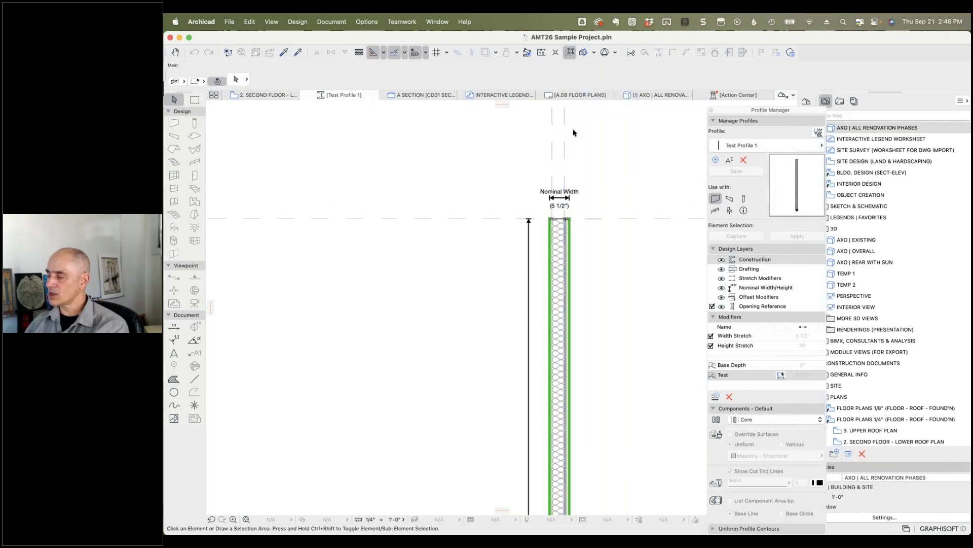
pyautogui.scroll(2, 540, 356)
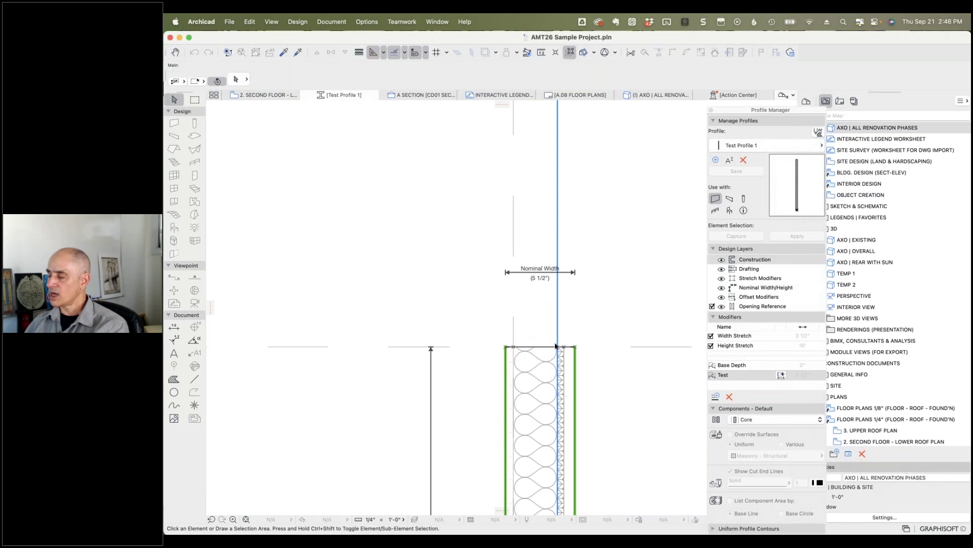
pyautogui.click(541, 370)
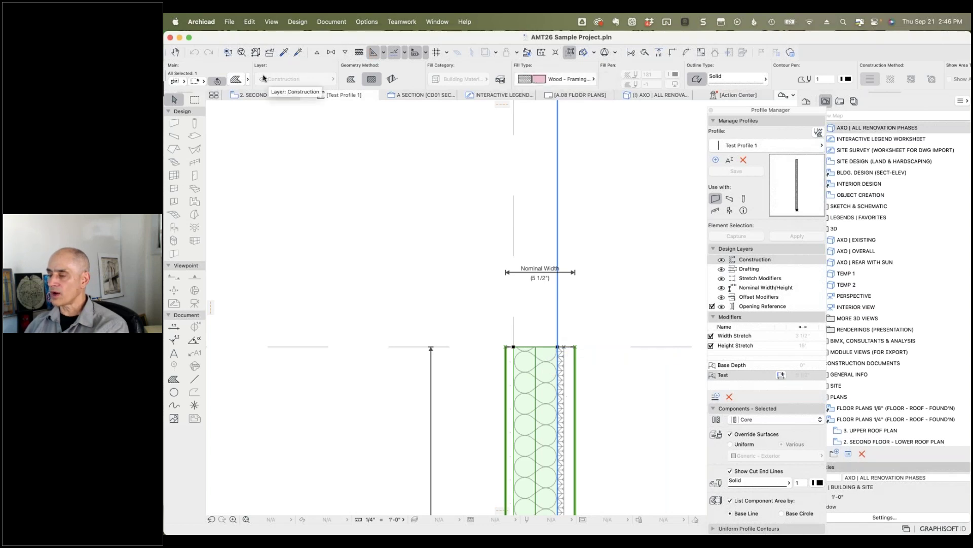
pyautogui.click(236, 80)
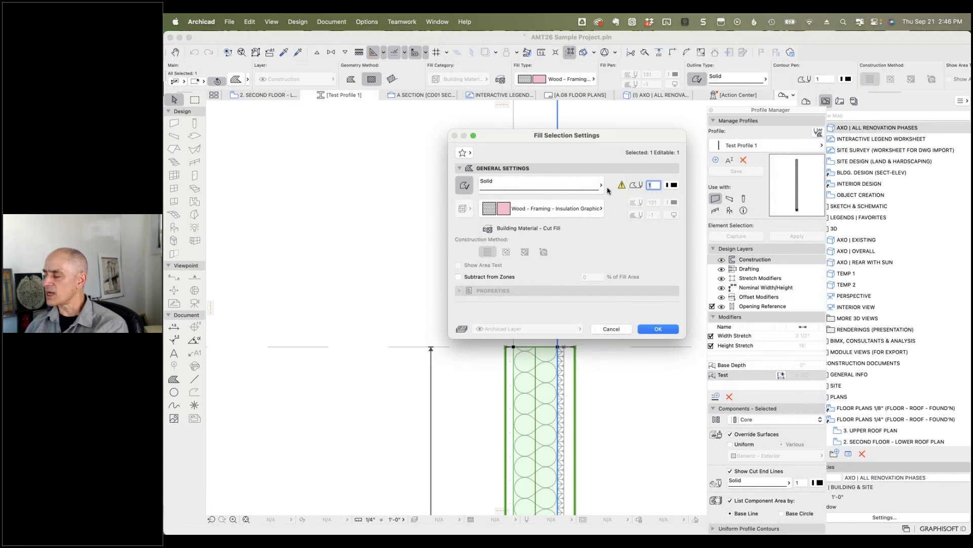
pyautogui.click(612, 330)
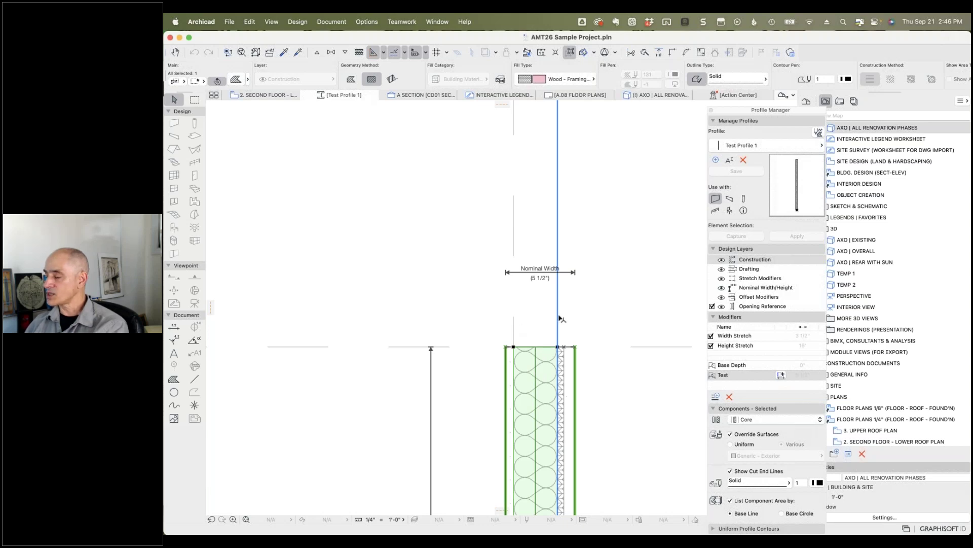
pyautogui.click(590, 321)
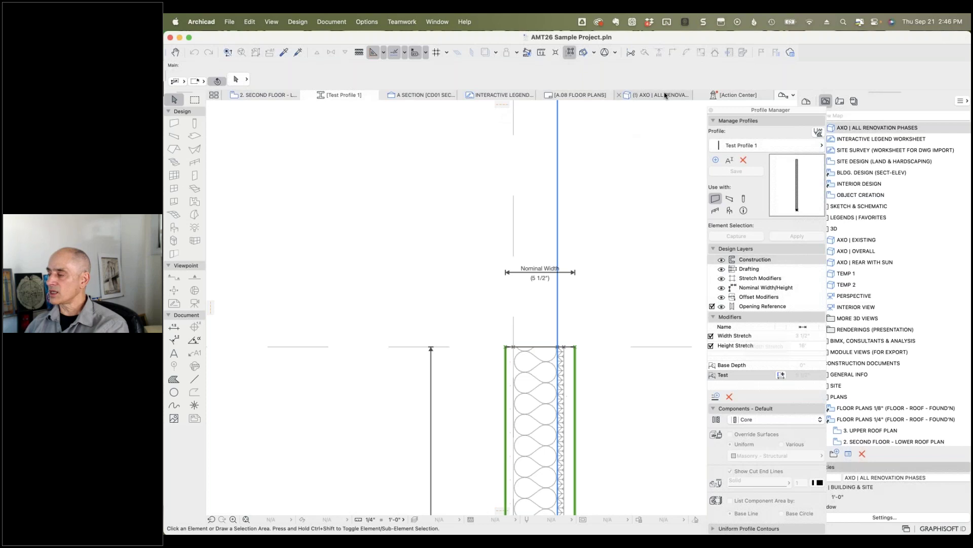
pyautogui.click(648, 95)
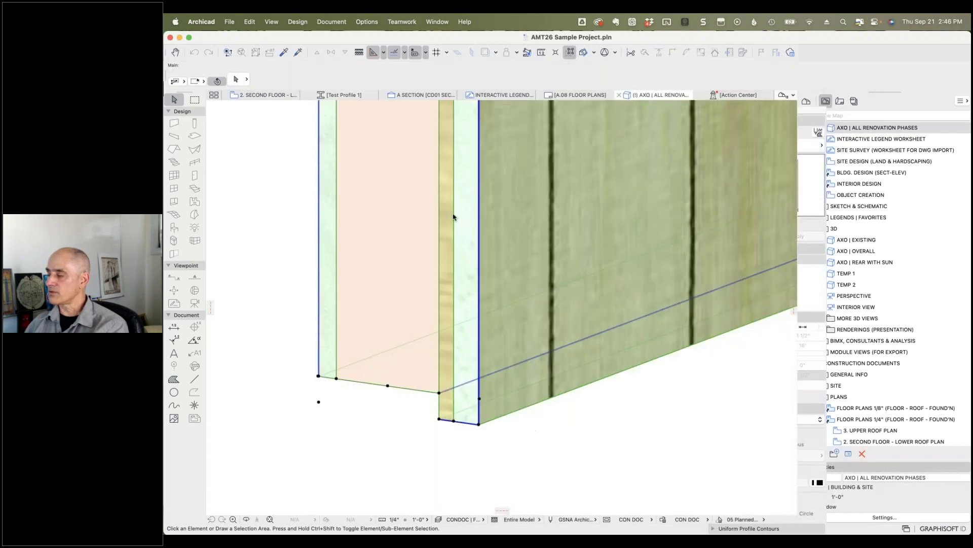
pyautogui.click(413, 280)
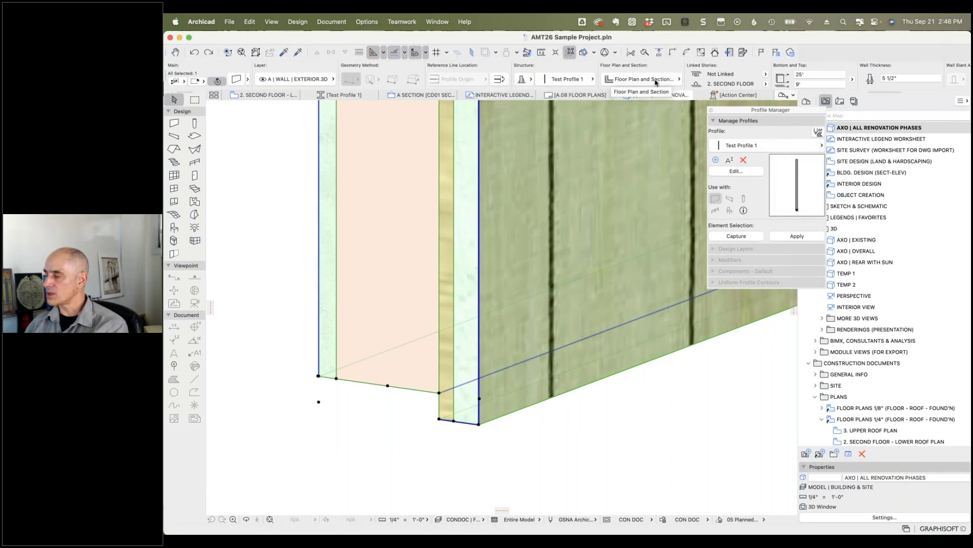
pyautogui.click(906, 78)
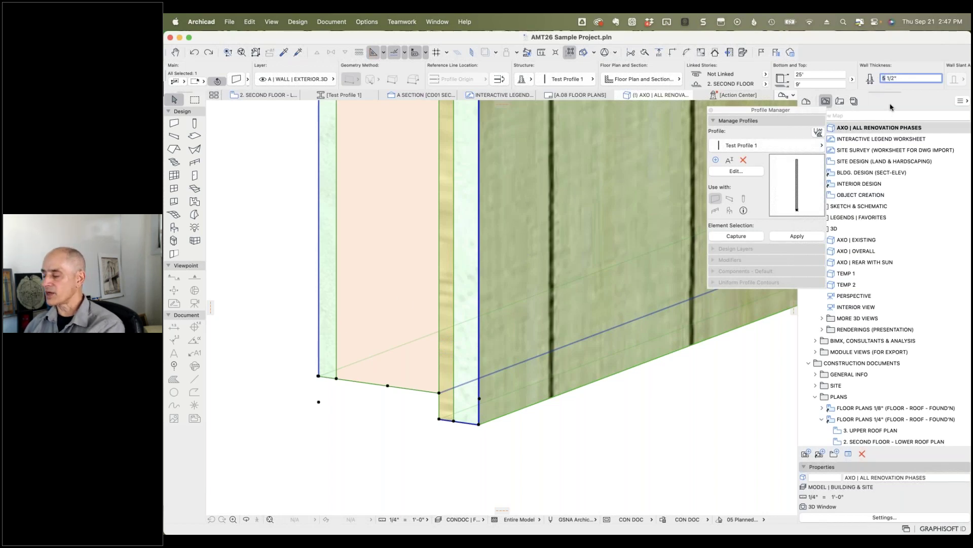
pyautogui.write('7')
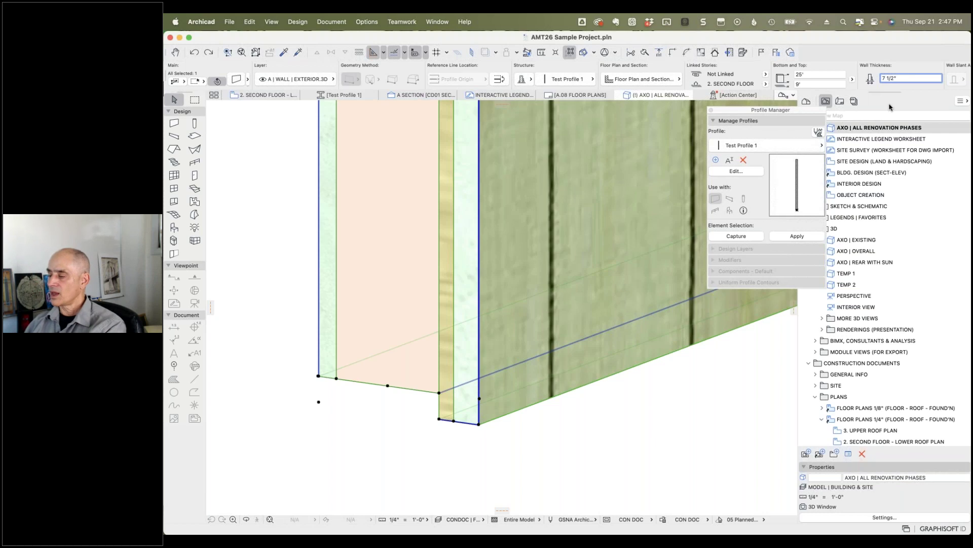
pyautogui.press('Return')
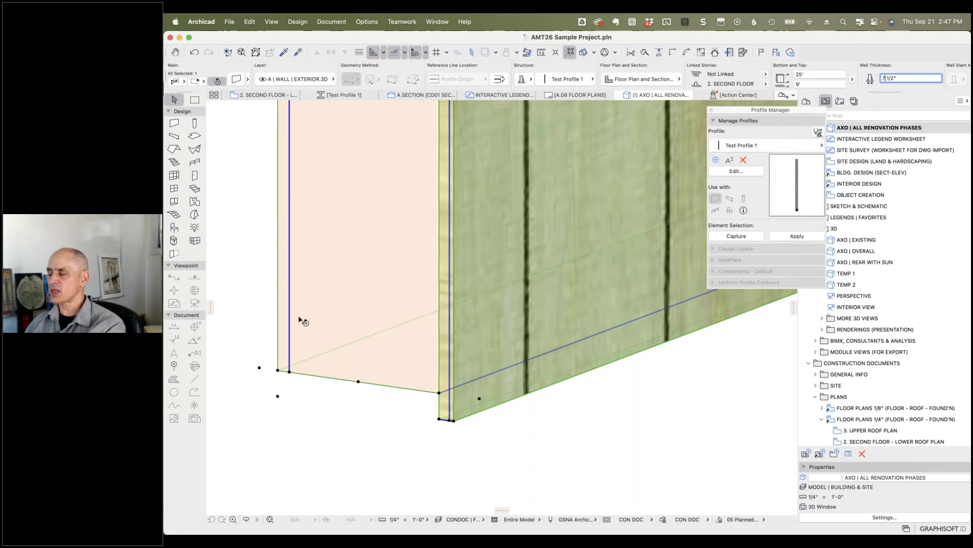
pyautogui.click(195, 52)
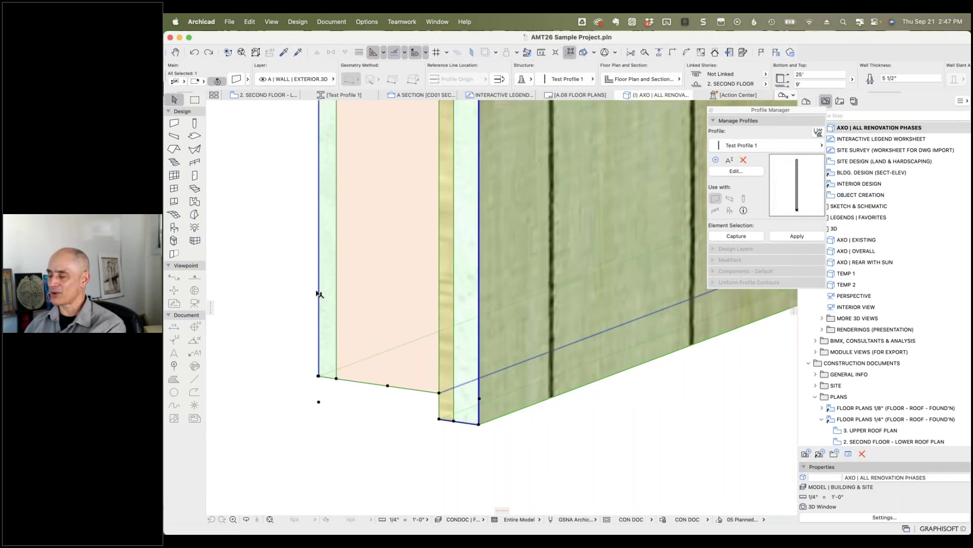
pyautogui.click(736, 172)
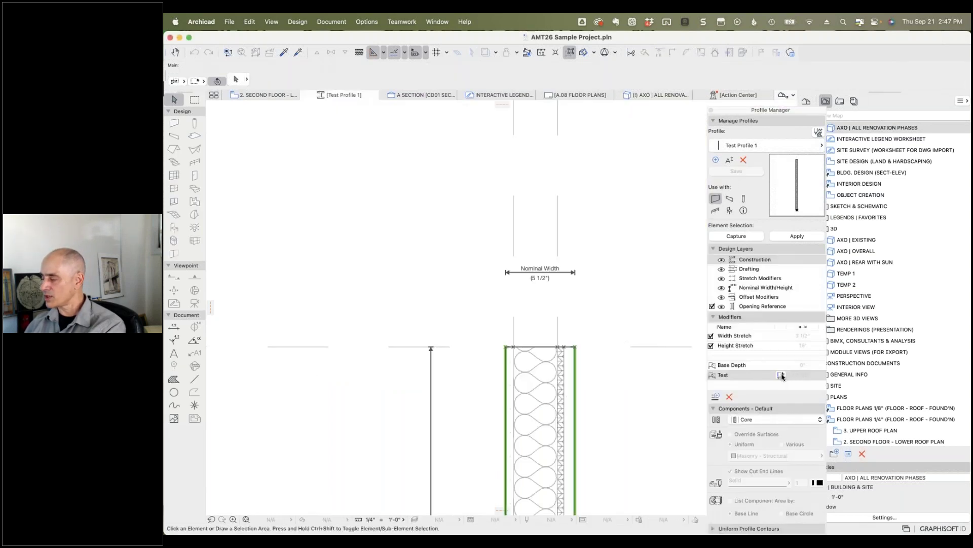
# Step: Delete the Test offset modifier, save Test Profile 1, and return to the 3D axonometric view
pyautogui.click(743, 377)
pyautogui.click(731, 397)
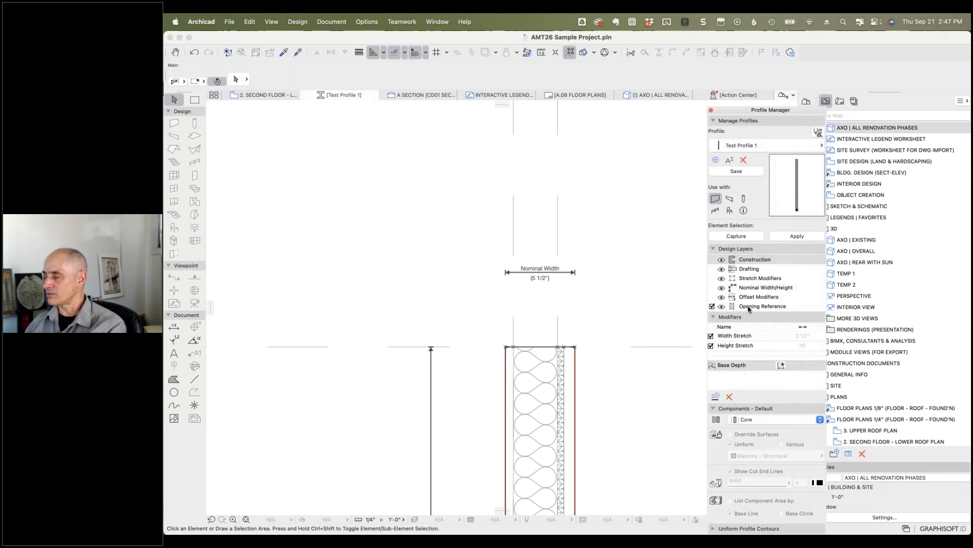
pyautogui.click(736, 172)
pyautogui.click(593, 259)
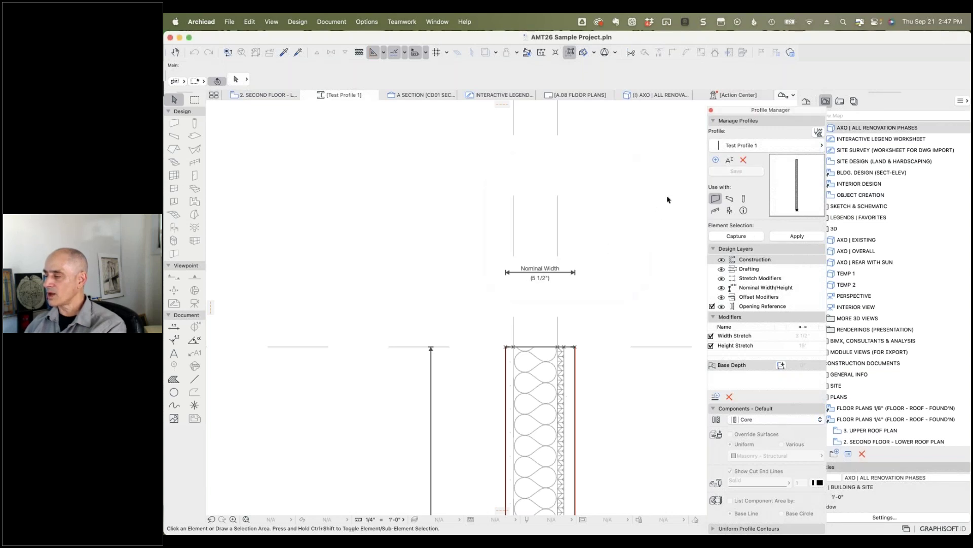
pyautogui.click(659, 96)
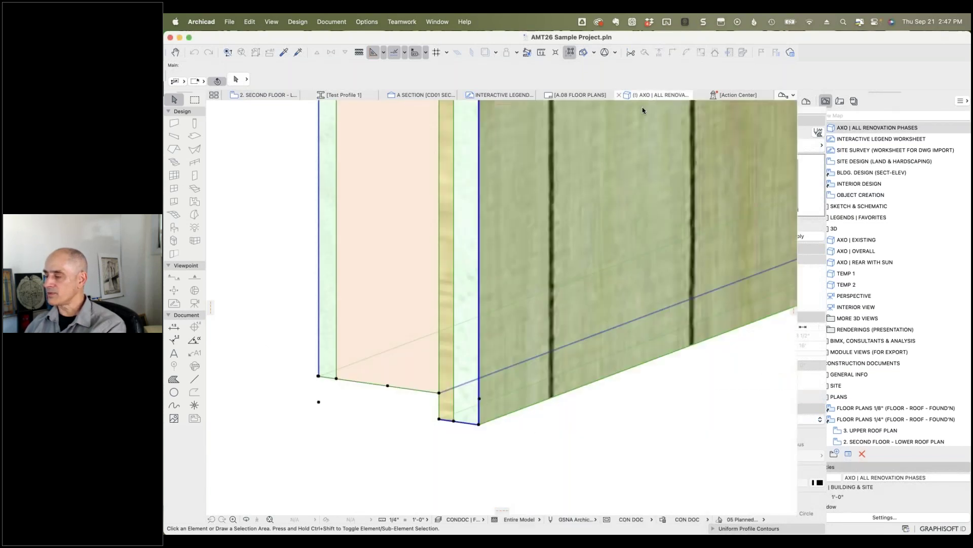
pyautogui.click(396, 290)
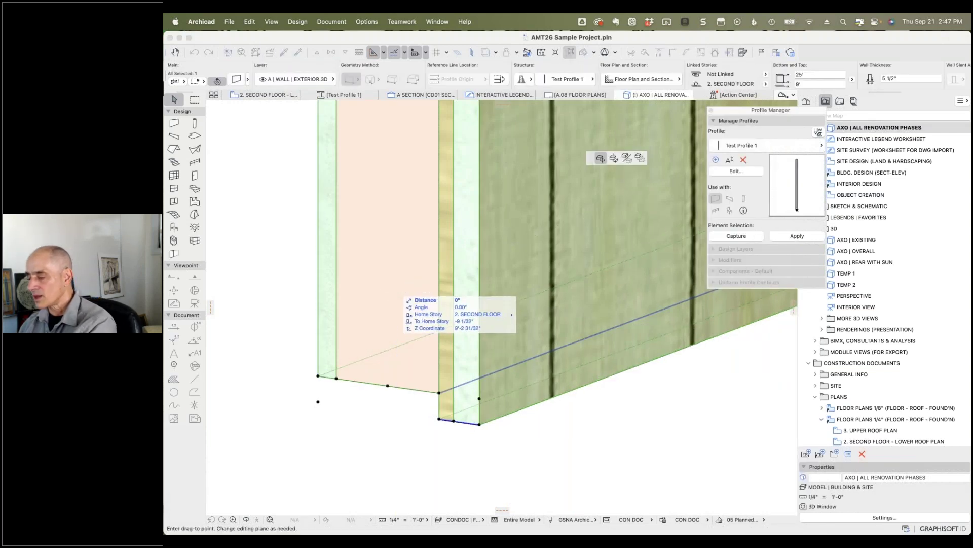
pyautogui.press('Escape')
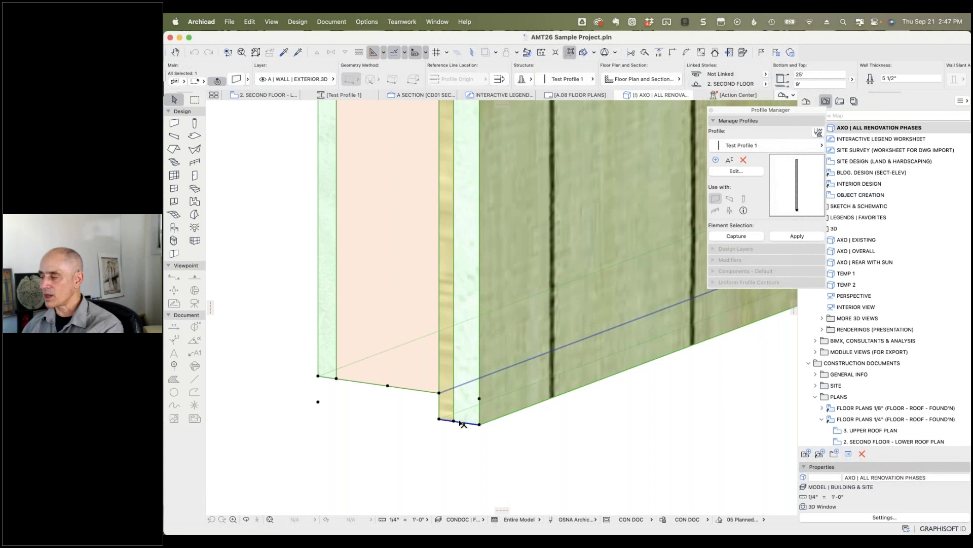
pyautogui.click(897, 80)
pyautogui.write('7')
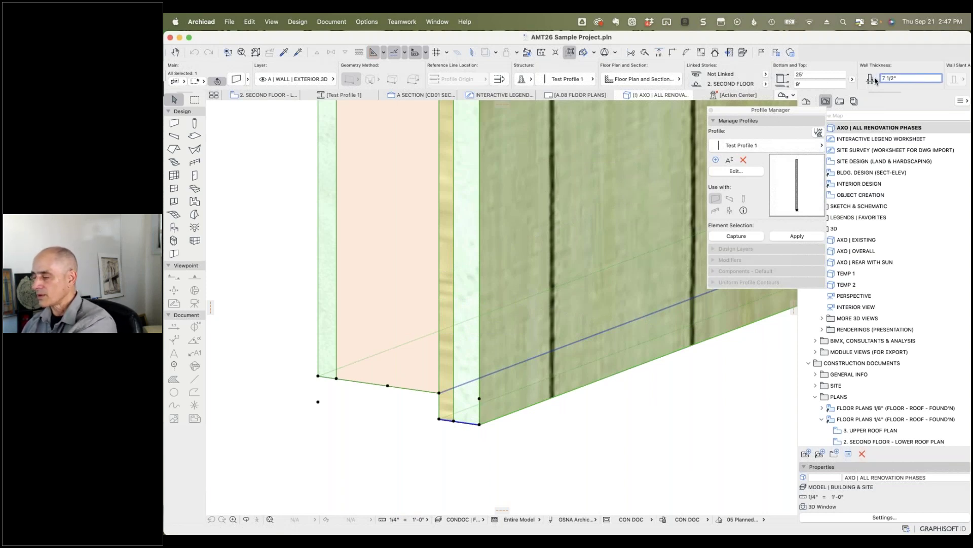
pyautogui.press('Return')
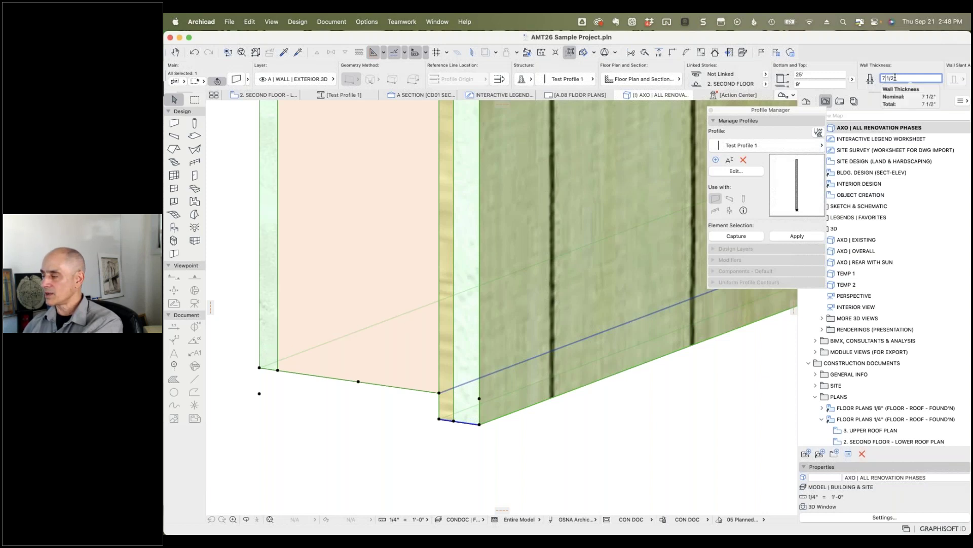
pyautogui.write("9'")
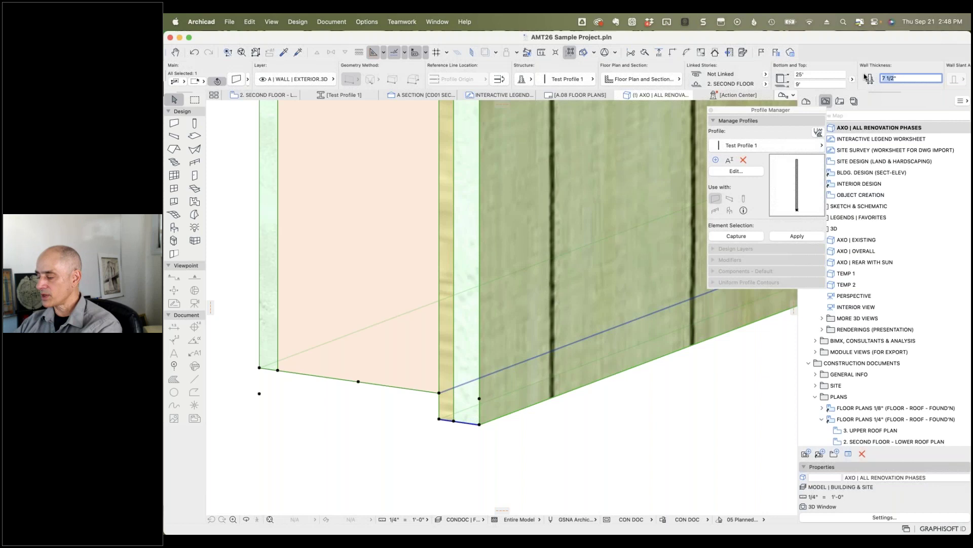
pyautogui.write(' 1/')
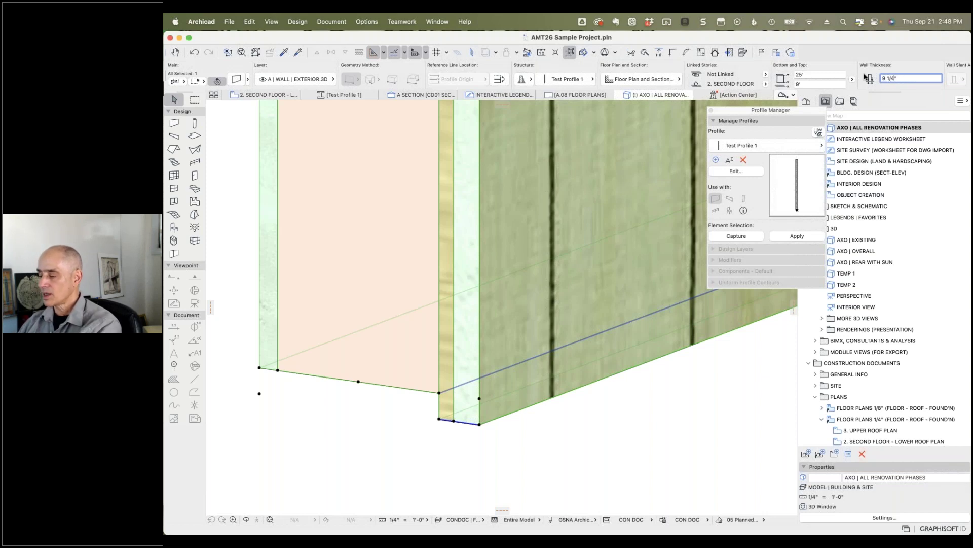
pyautogui.press('Return')
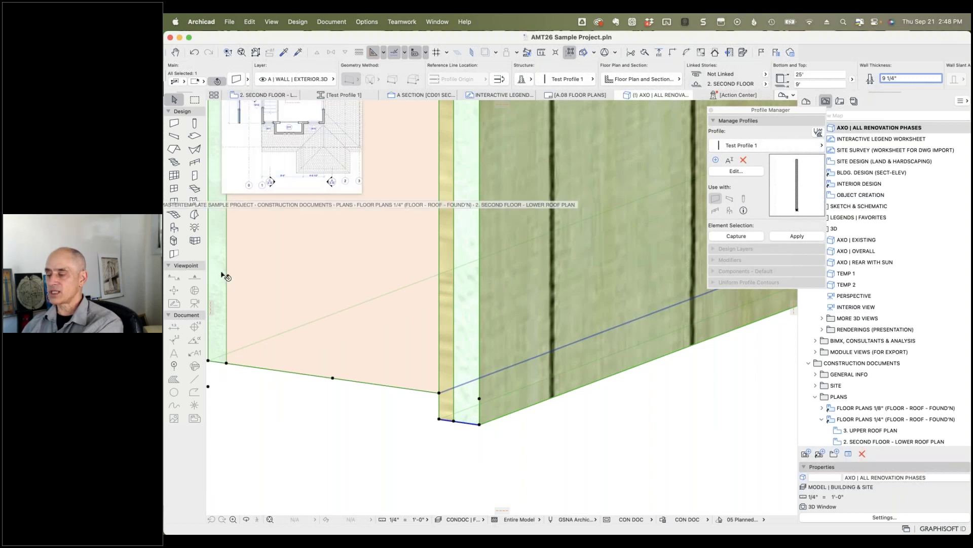
pyautogui.click(194, 53)
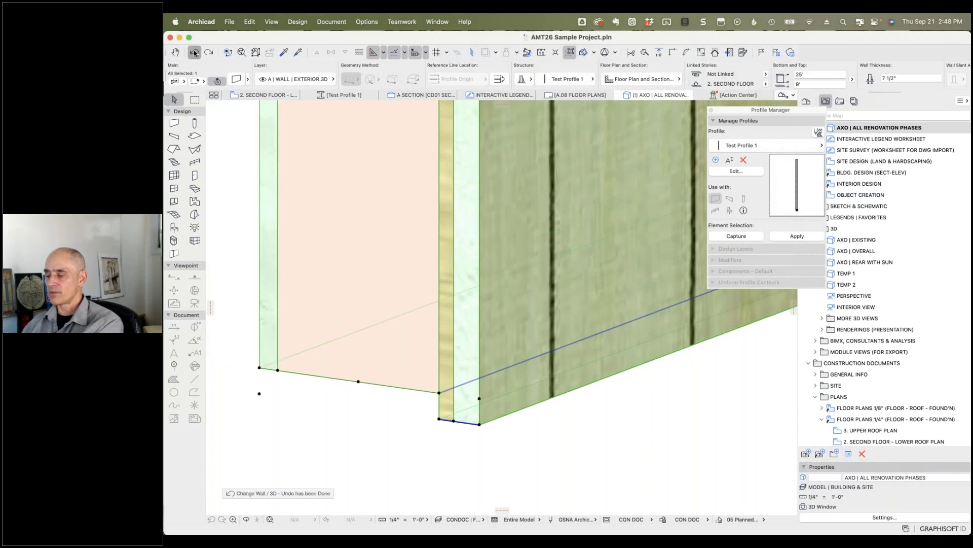
pyautogui.click(194, 53)
# Step: Deselect the wall and reopen Test Profile 1 in the profile editor
pyautogui.click(414, 458)
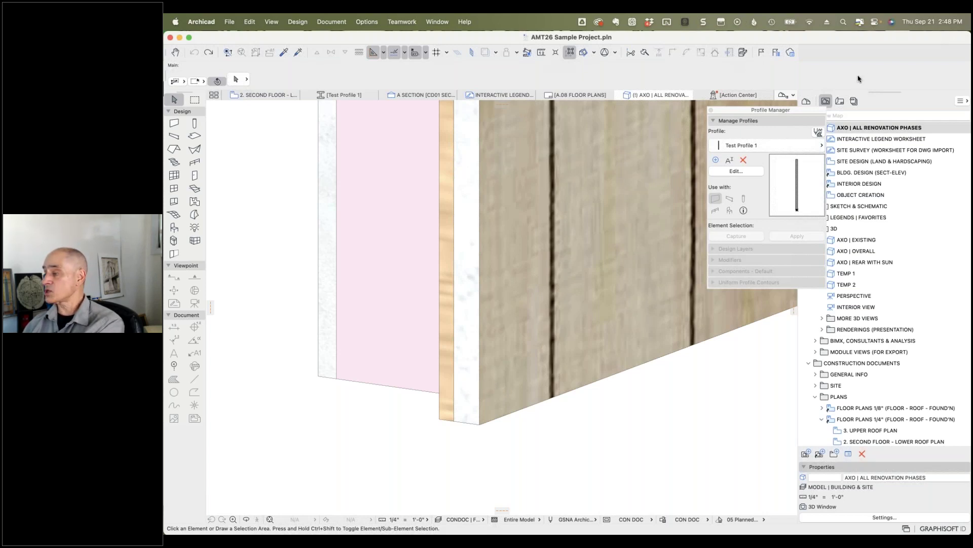
pyautogui.click(736, 172)
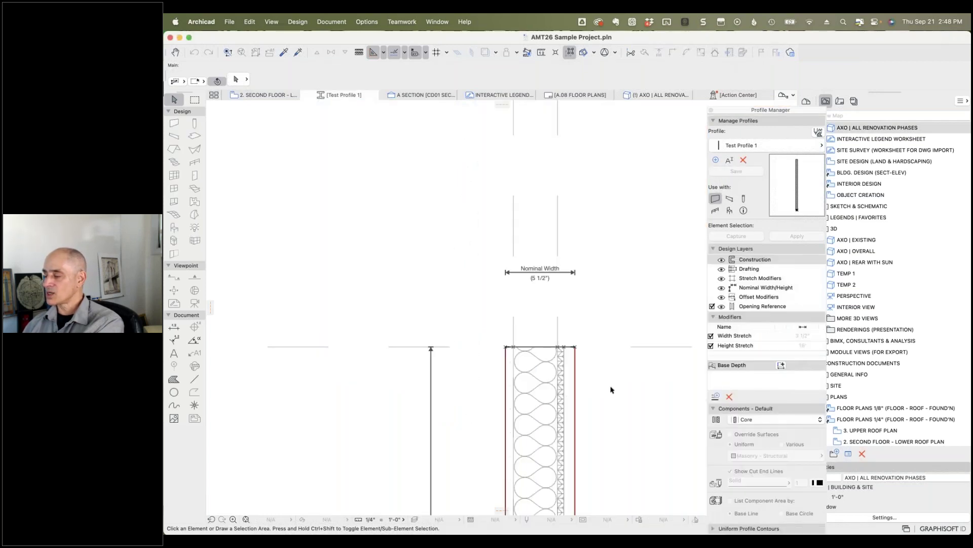
# Step: Add a 'Facade Thickness' offset modifier with a 7/8" dimension on the outer plywood, then save
pyautogui.click(716, 397)
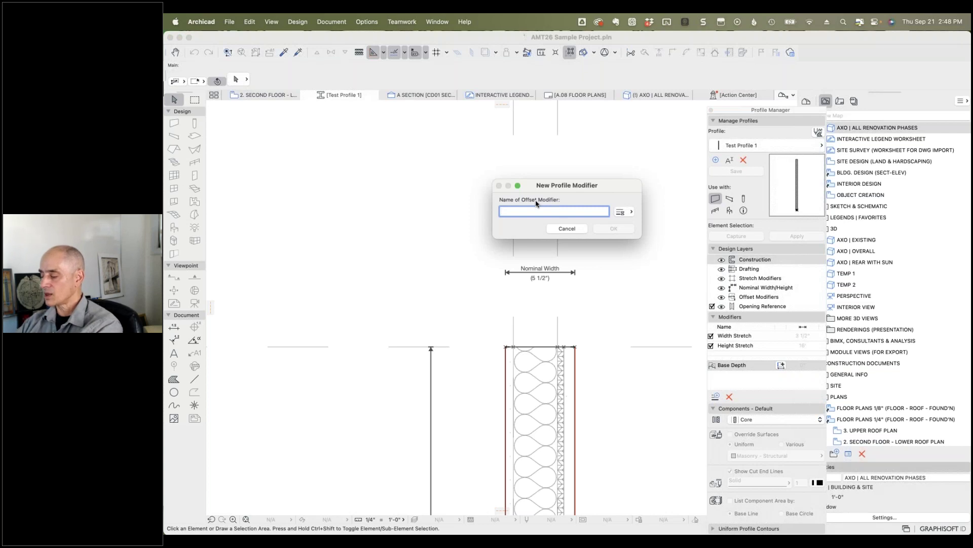
pyautogui.write('Facade Thickness')
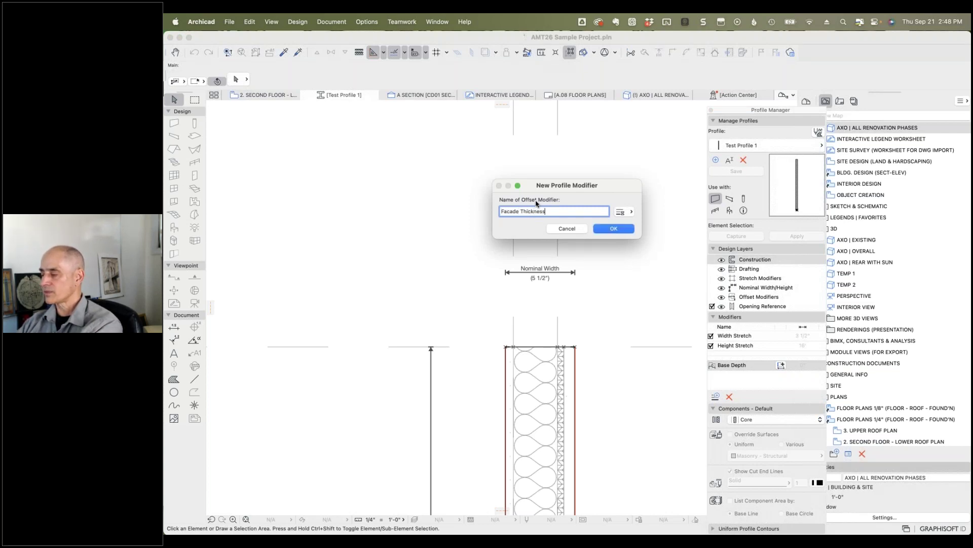
pyautogui.click(599, 229)
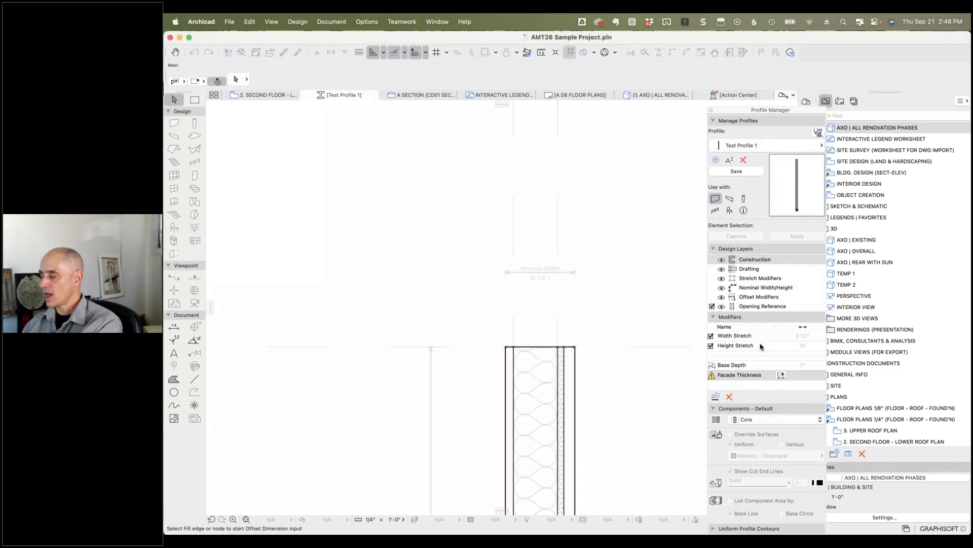
pyautogui.click(576, 396)
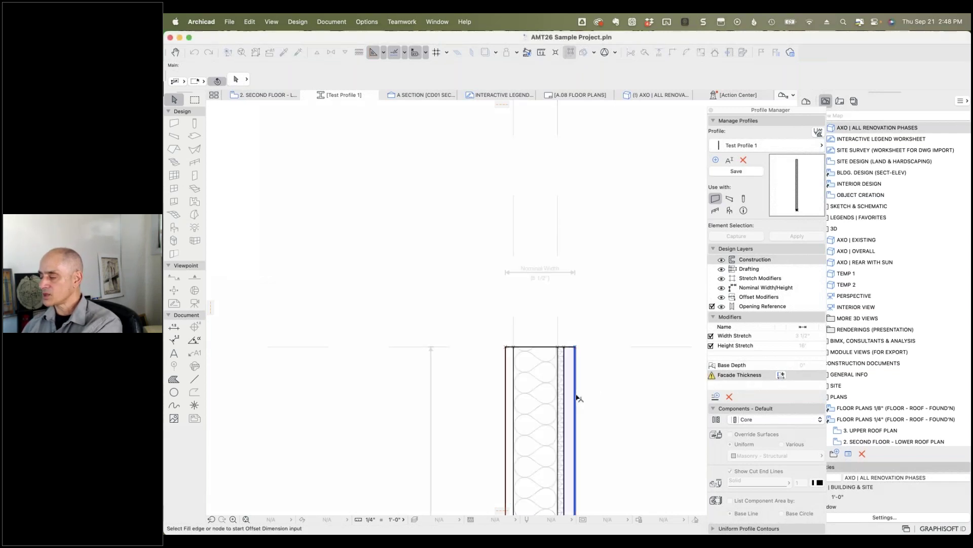
pyautogui.click(565, 348)
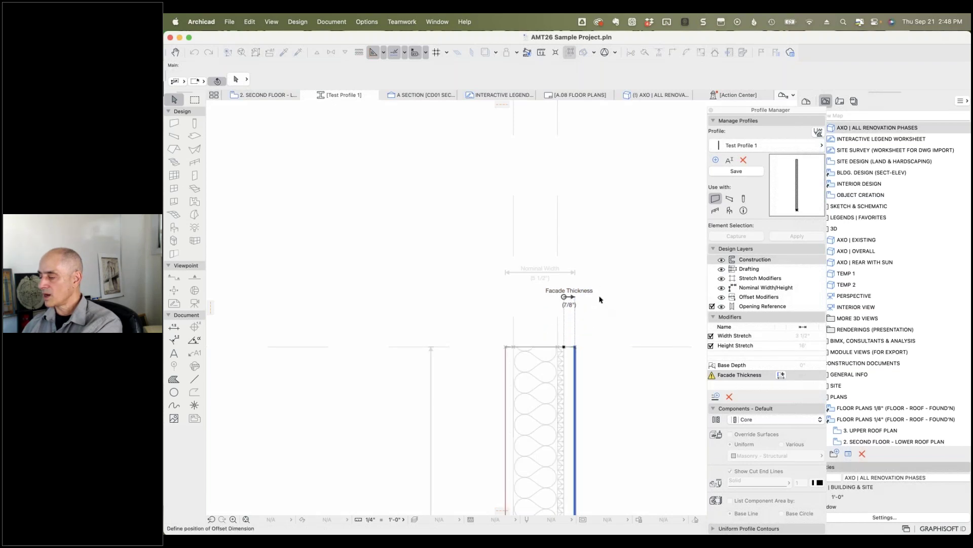
pyautogui.click(597, 302)
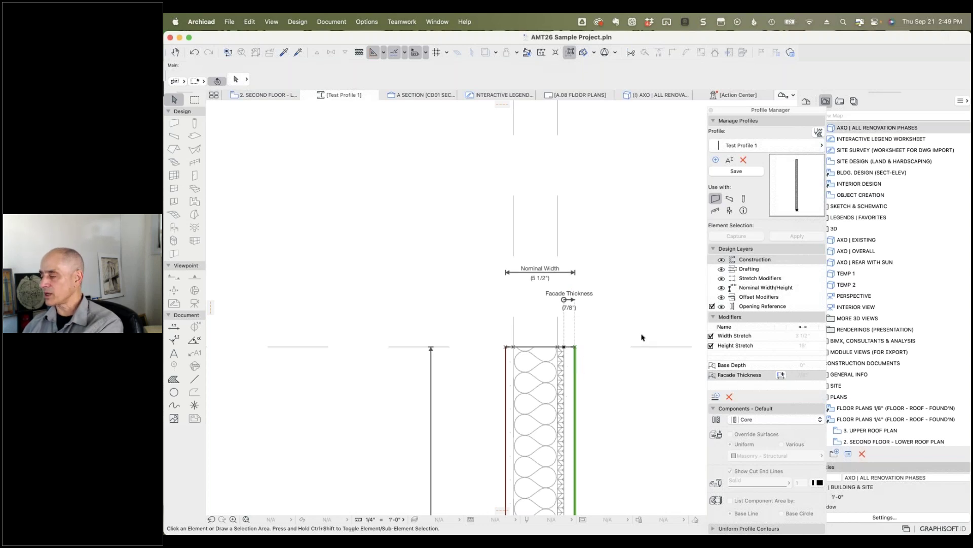
pyautogui.click(741, 171)
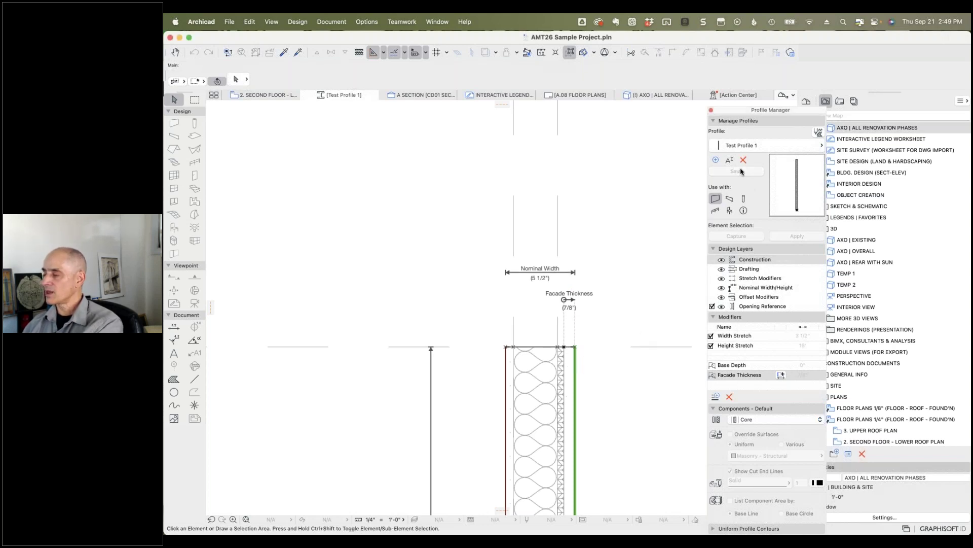
# Step: In 3D, push the wall's outer facade face outward via the pet palette
pyautogui.click(640, 95)
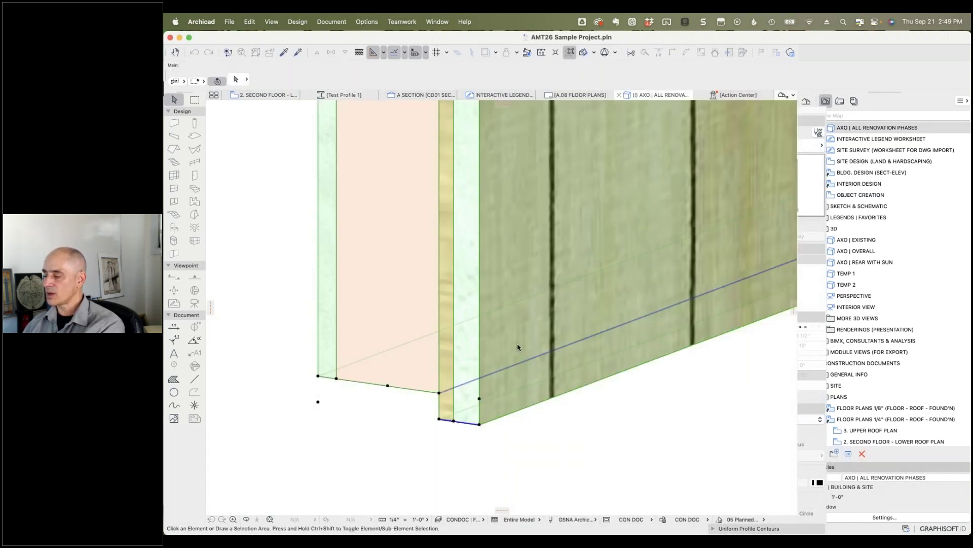
pyautogui.click(532, 383)
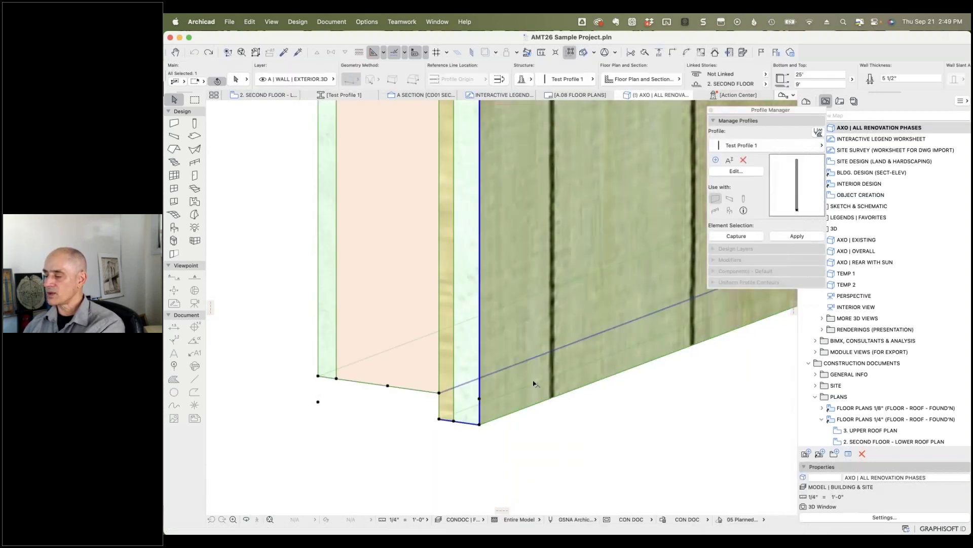
pyautogui.click(481, 245)
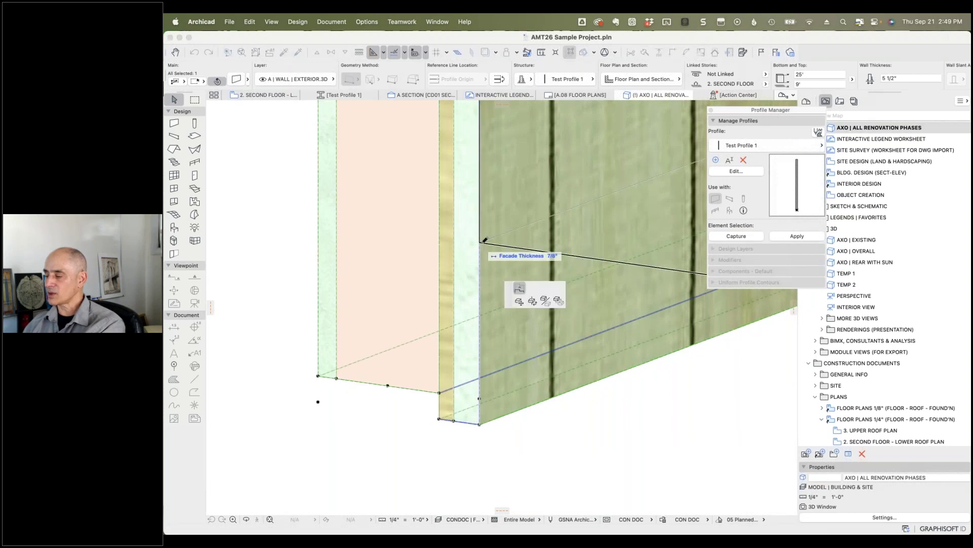
pyautogui.click(520, 251)
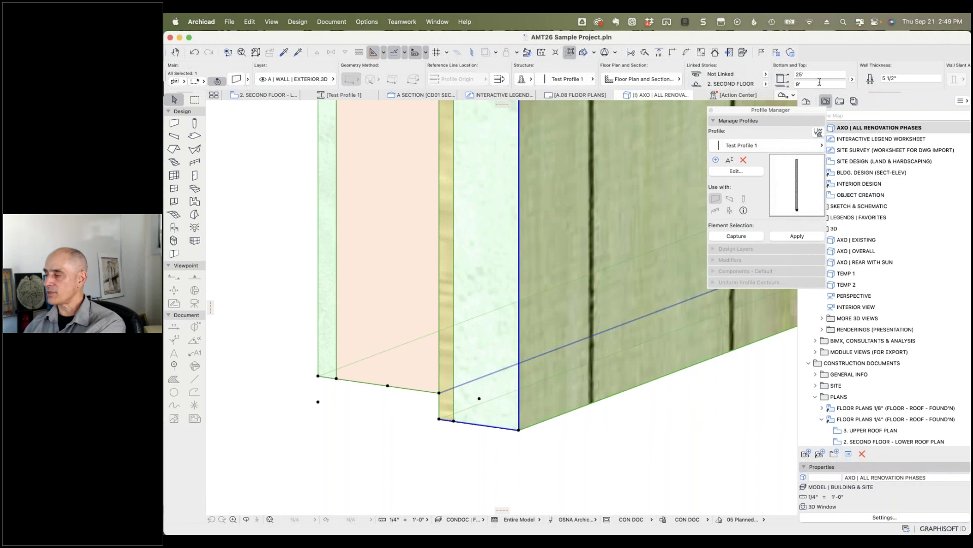
pyautogui.hscroll(6, 824, 82)
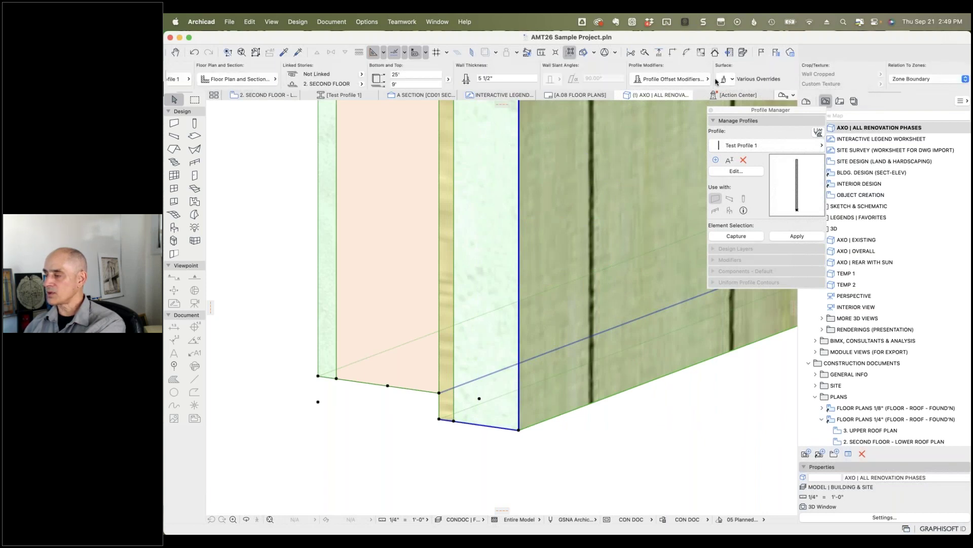
# Step: Set the wall's Facade Thickness to 1 1/2", then back to 7/8", and deselect
pyautogui.click(706, 80)
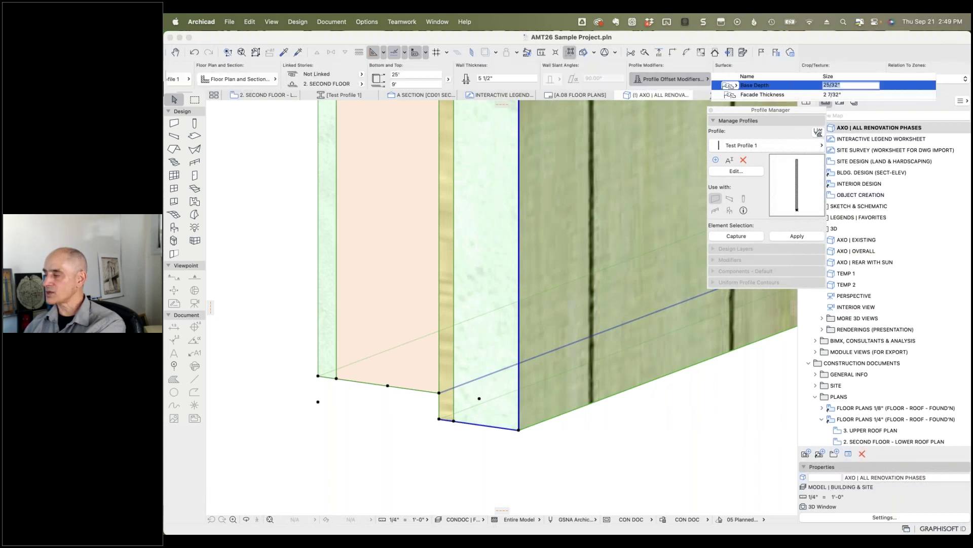
pyautogui.click(849, 94)
pyautogui.write('1 1/')
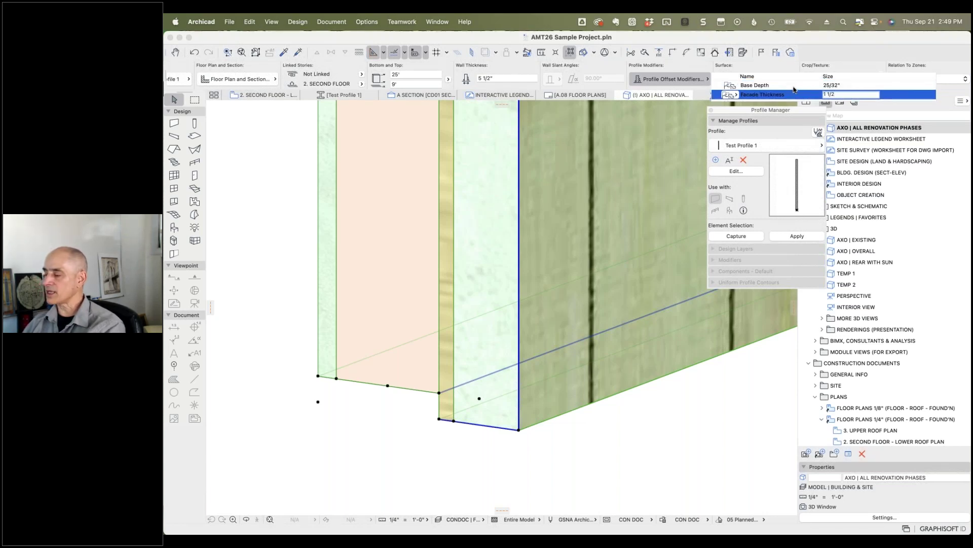
pyautogui.write('2')
pyautogui.press('Return')
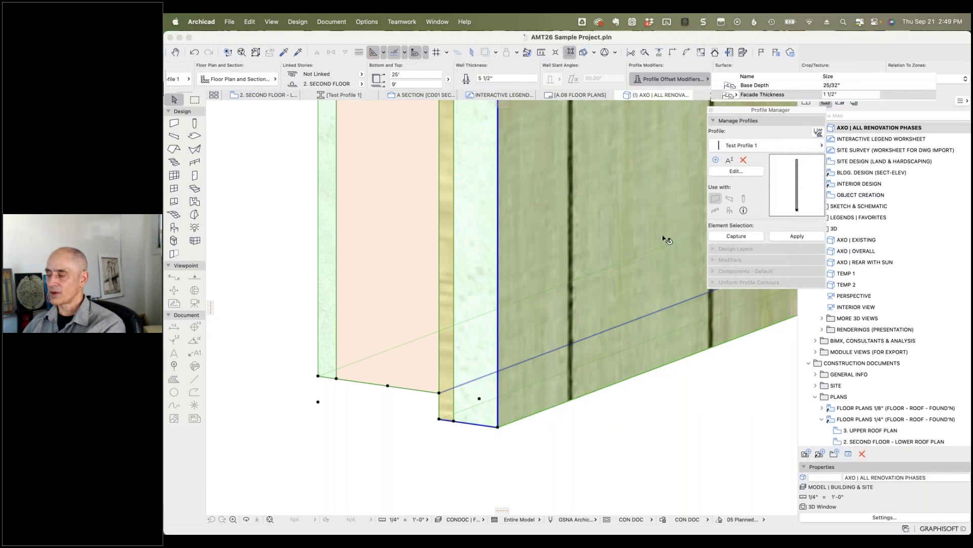
pyautogui.click(807, 93)
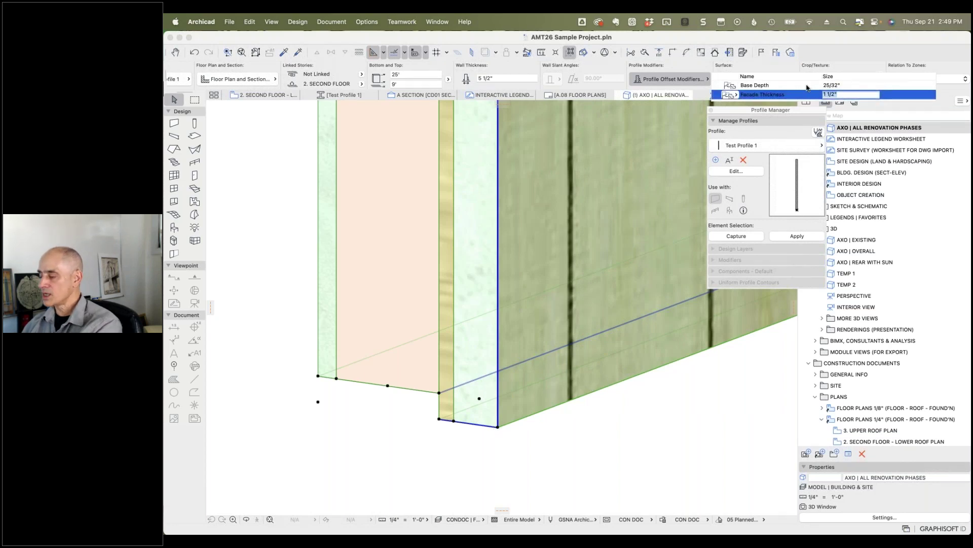
pyautogui.write('7/8')
pyautogui.press('Return')
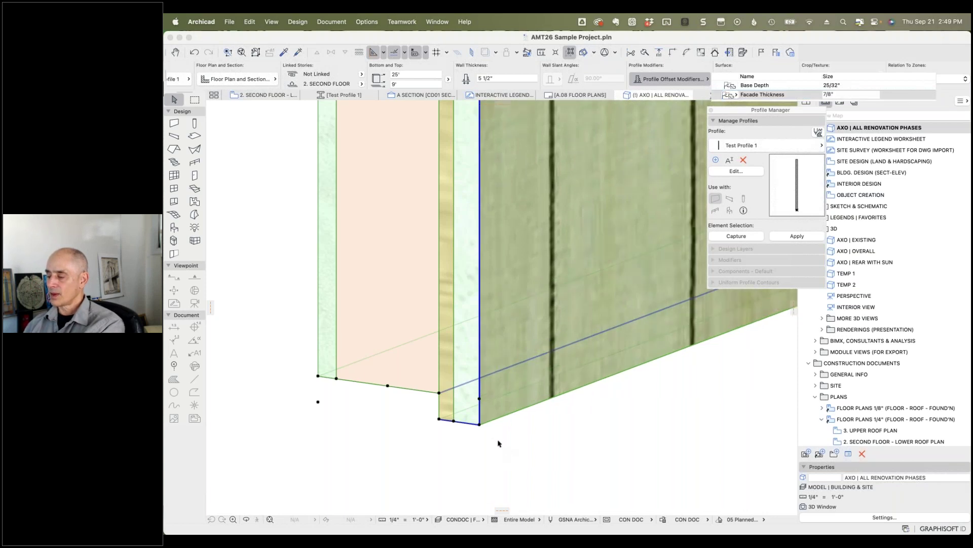
pyautogui.press('Escape')
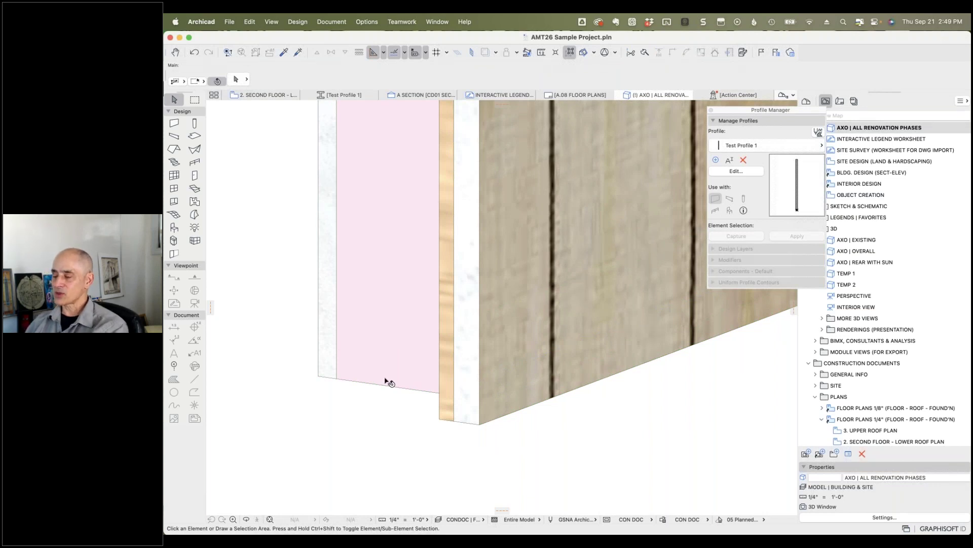
pyautogui.moveTo(387, 381)
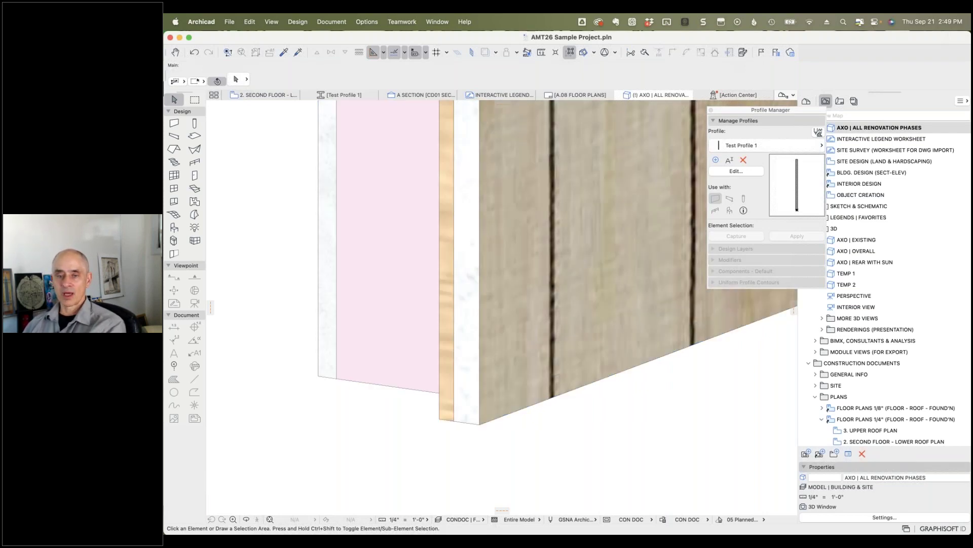
pyautogui.press('super+Tab')
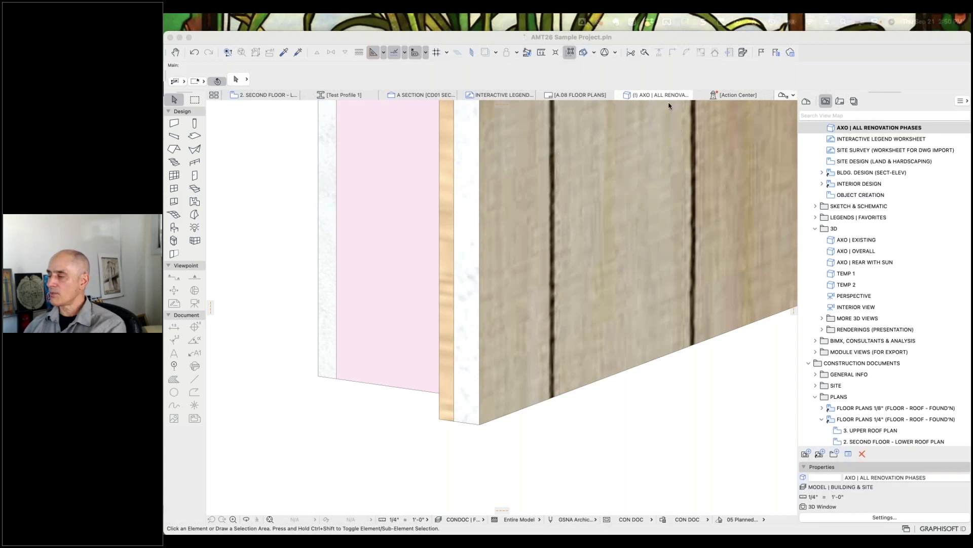
# Step: Return to the Test Profile 1 editor and select the insulation fill
pyautogui.click(346, 97)
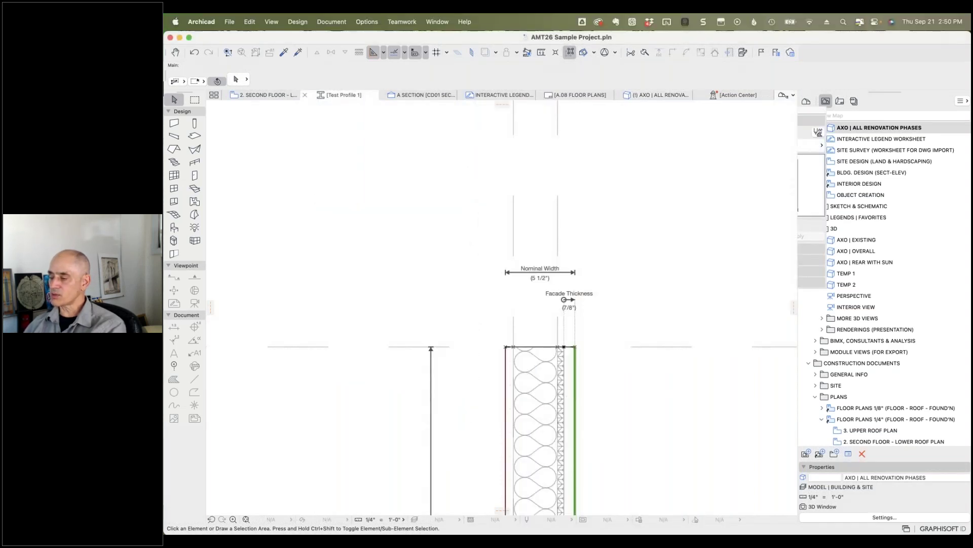
pyautogui.click(531, 398)
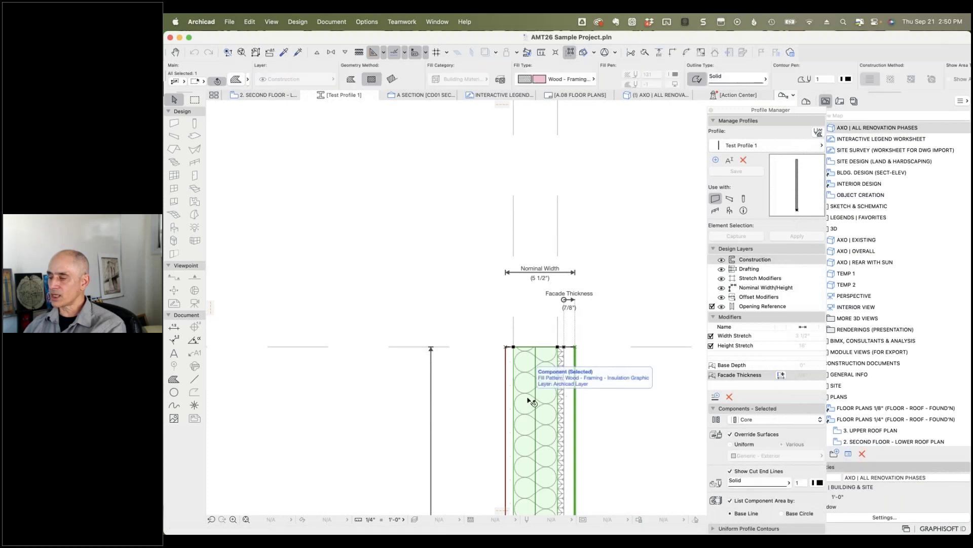
pyautogui.click(366, 22)
pyautogui.moveTo(387, 130)
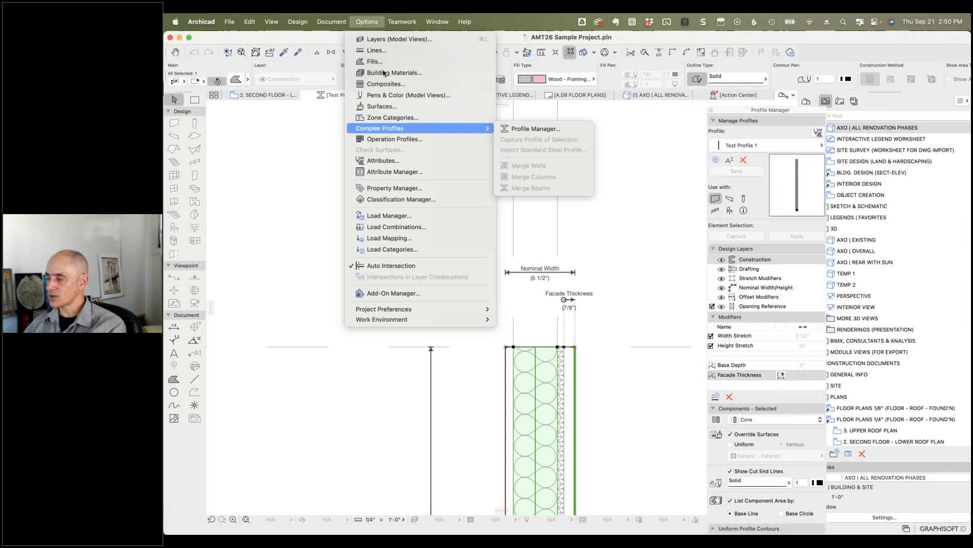
pyautogui.click(392, 21)
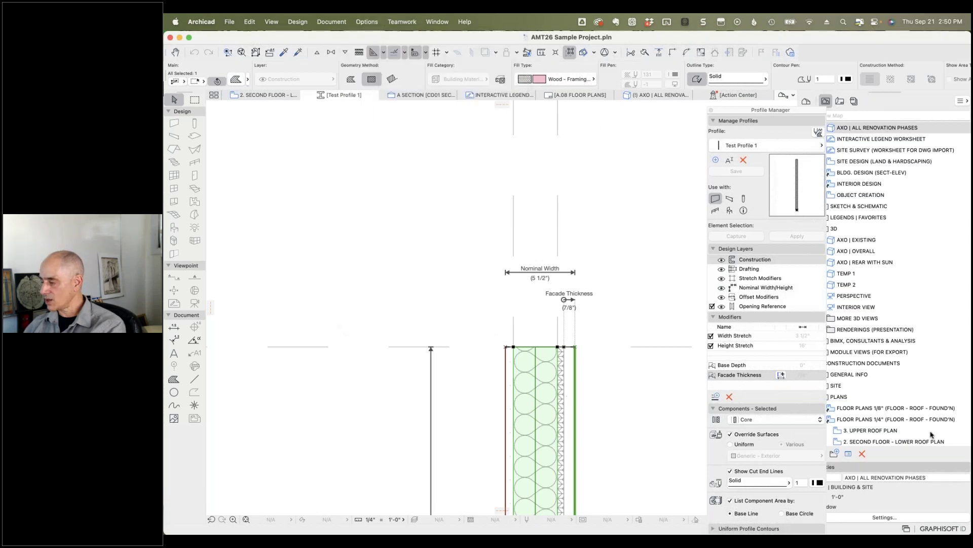
# Step: Keep Core as the component role, then check the outer strip, framing core and gypsum board roles
pyautogui.click(769, 421)
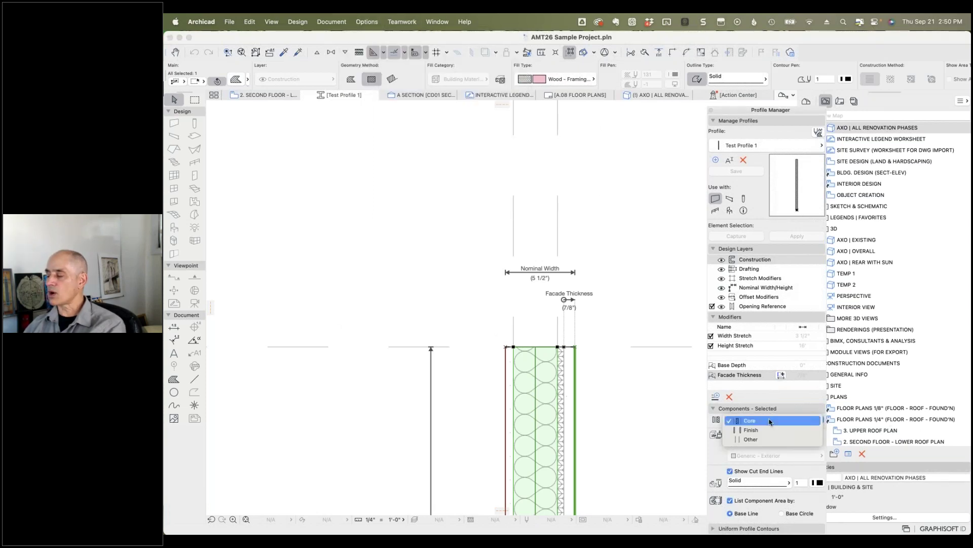
pyautogui.click(765, 420)
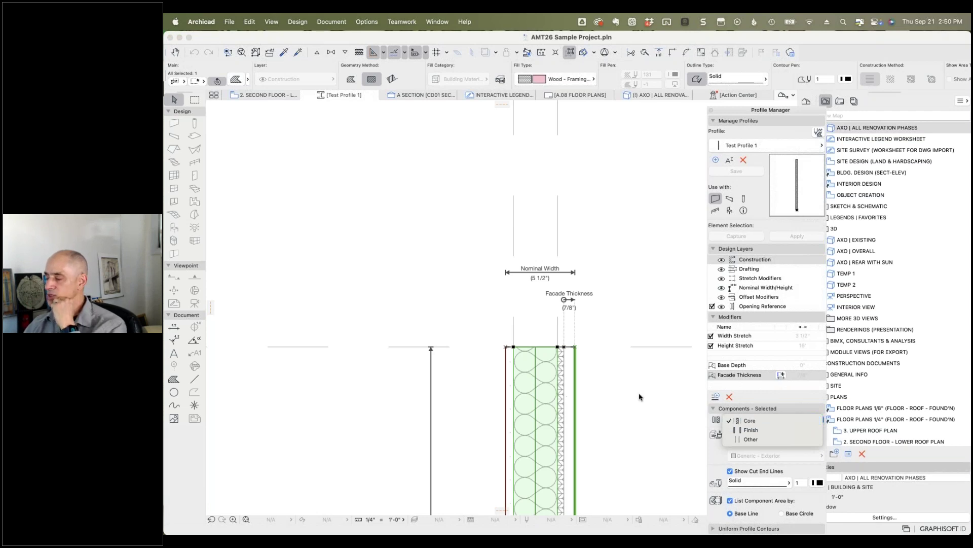
pyautogui.click(584, 386)
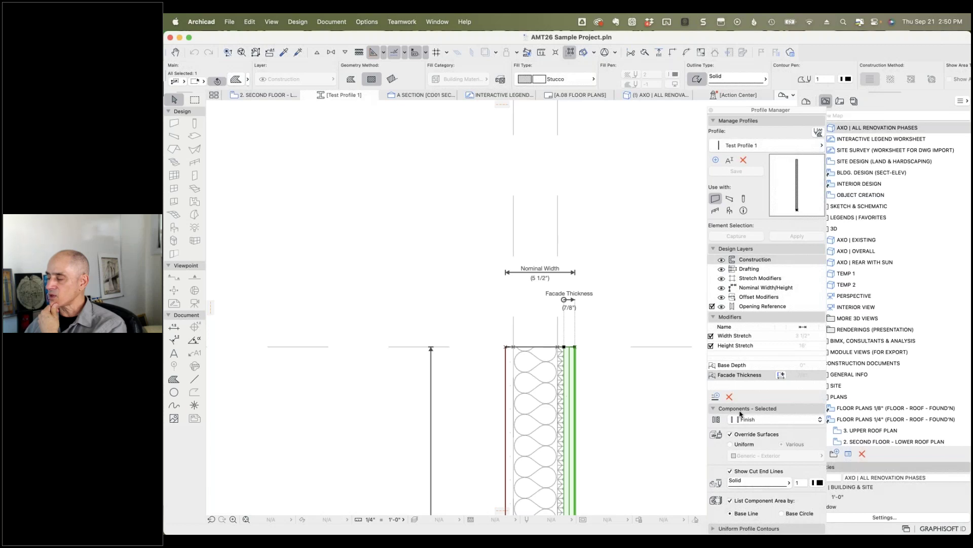
pyautogui.click(536, 385)
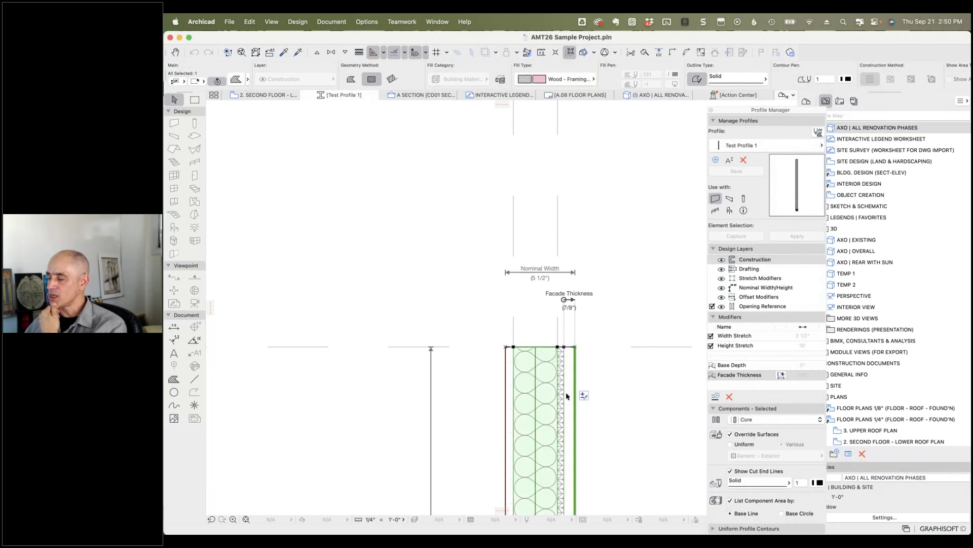
pyautogui.click(512, 367)
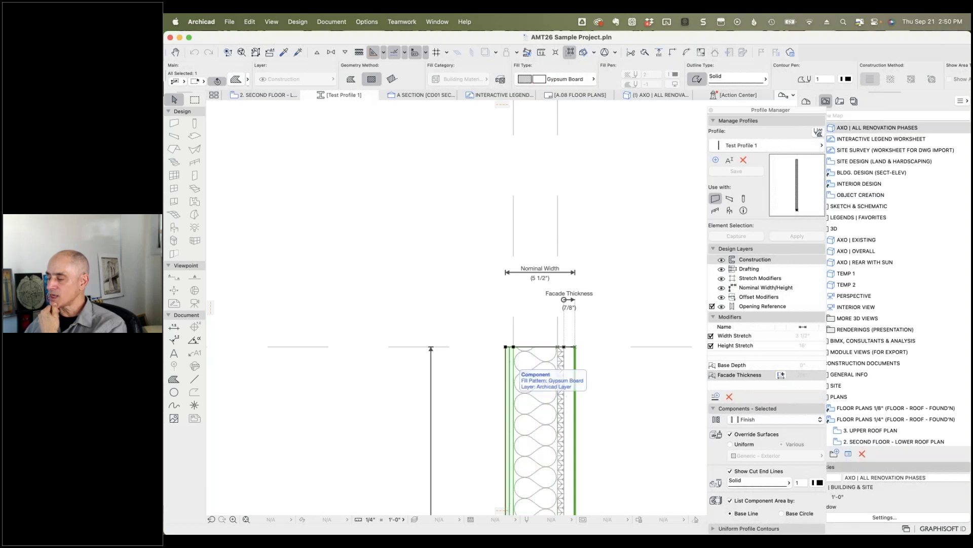
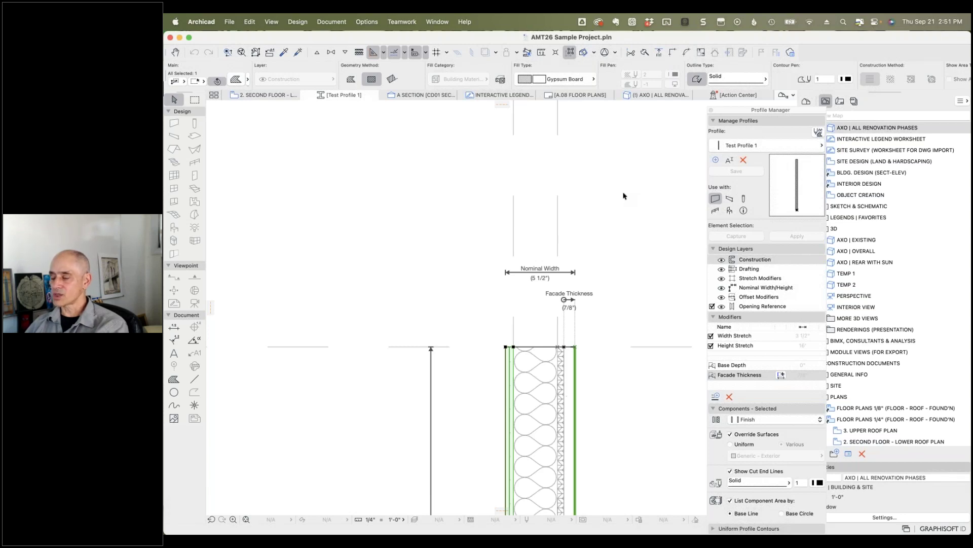
# Step: On 2. SECOND FLOOR, isolate the floor slab in the 3D window with Show Selection in 3D
pyautogui.click(266, 96)
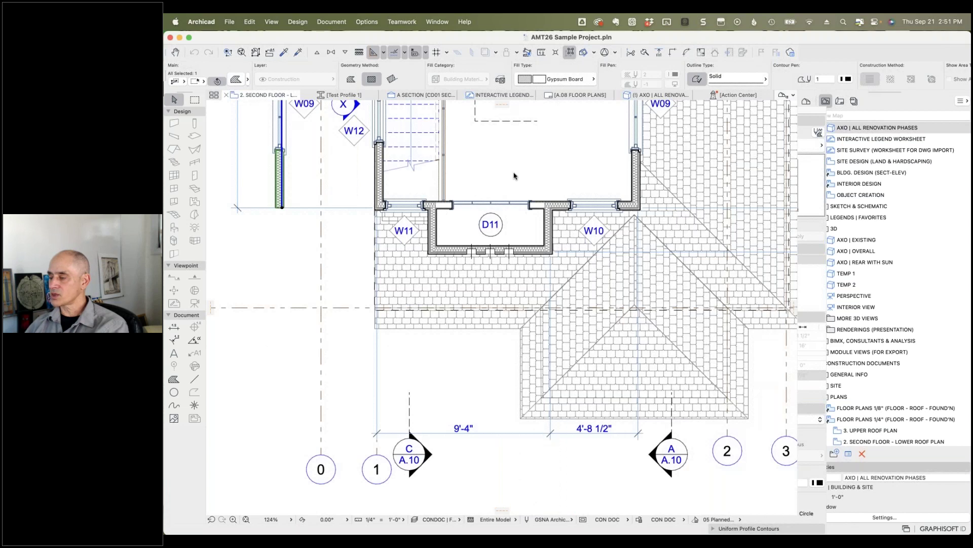
pyautogui.click(576, 217)
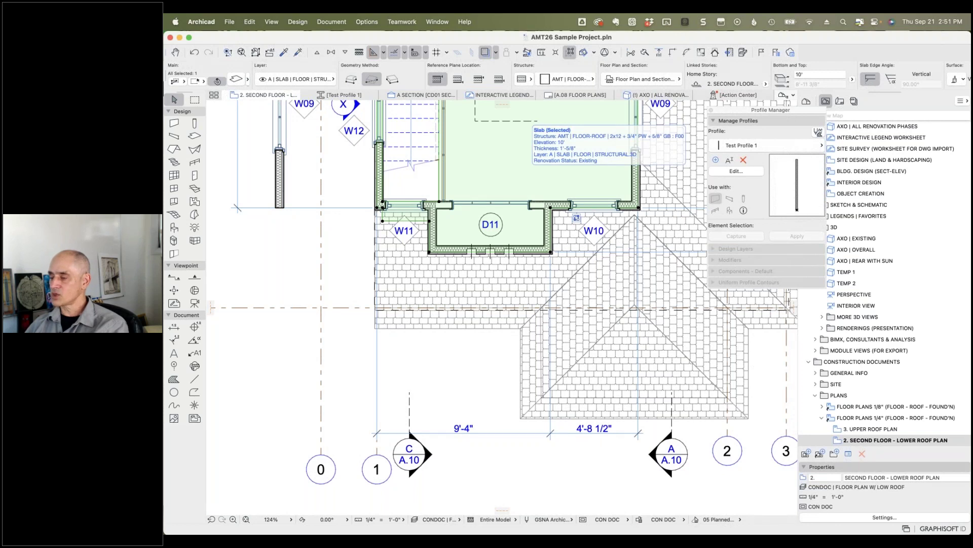
pyautogui.rightClick(524, 175)
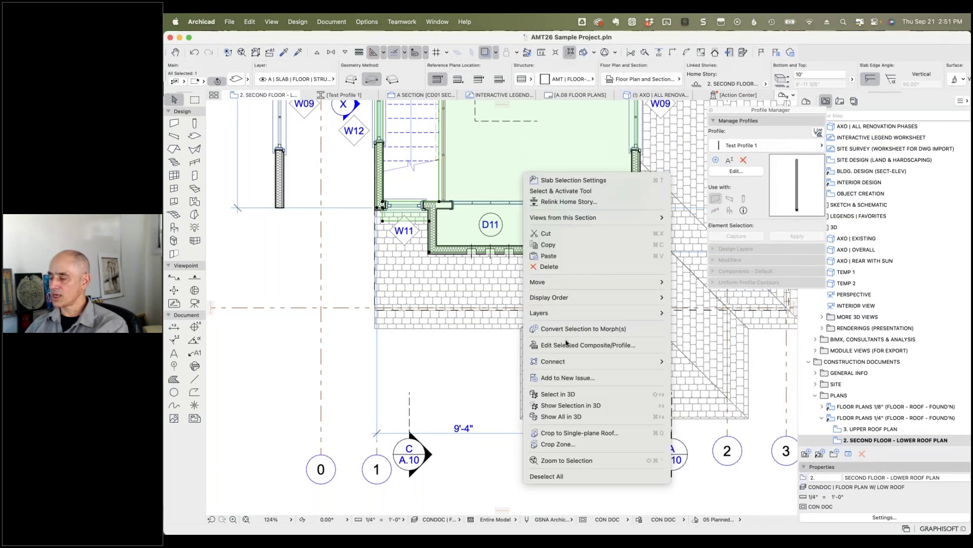
pyautogui.click(578, 406)
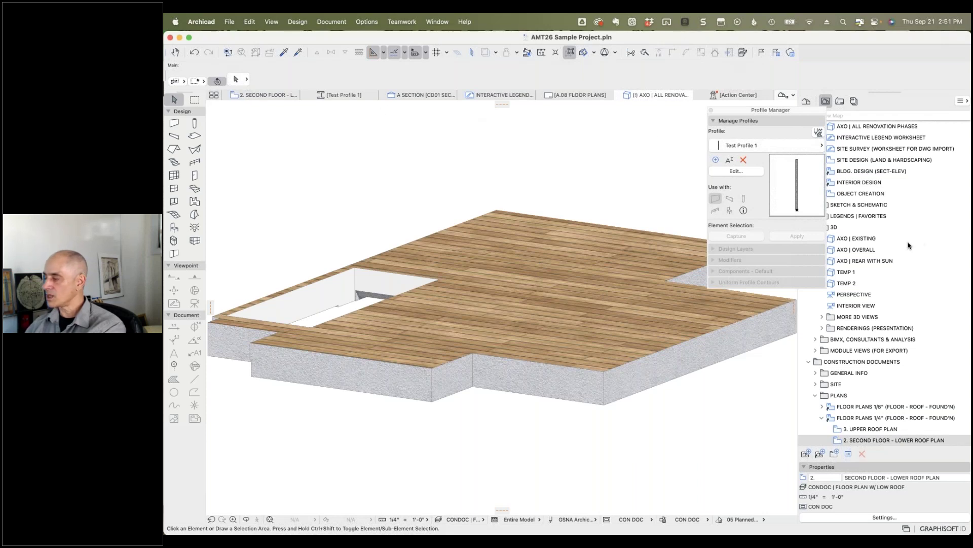
# Step: Open 1. FIRST FLOOR PLAN and show the living-room slab alone in 3D
pyautogui.scroll(1, 900, 242)
pyautogui.scroll(3, 901, 242)
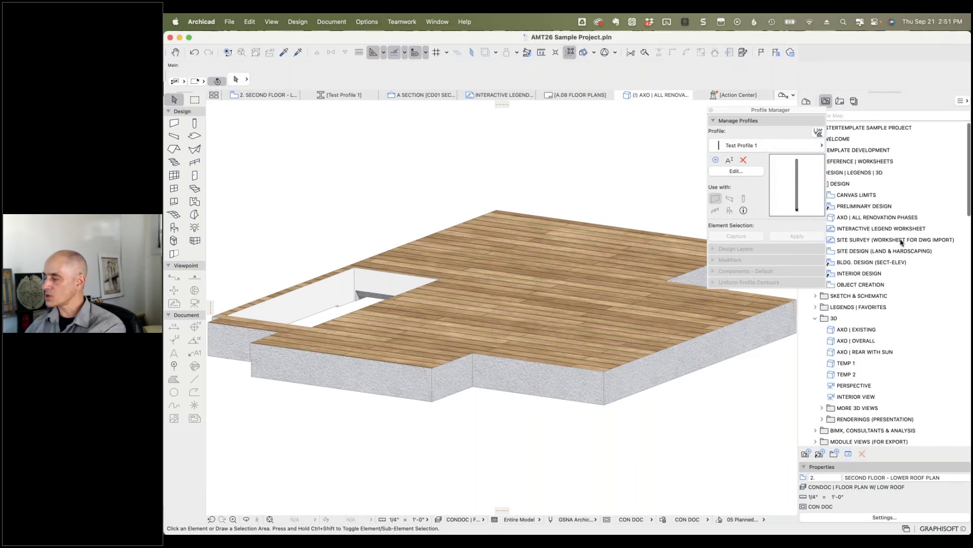
pyautogui.scroll(-10, 892, 284)
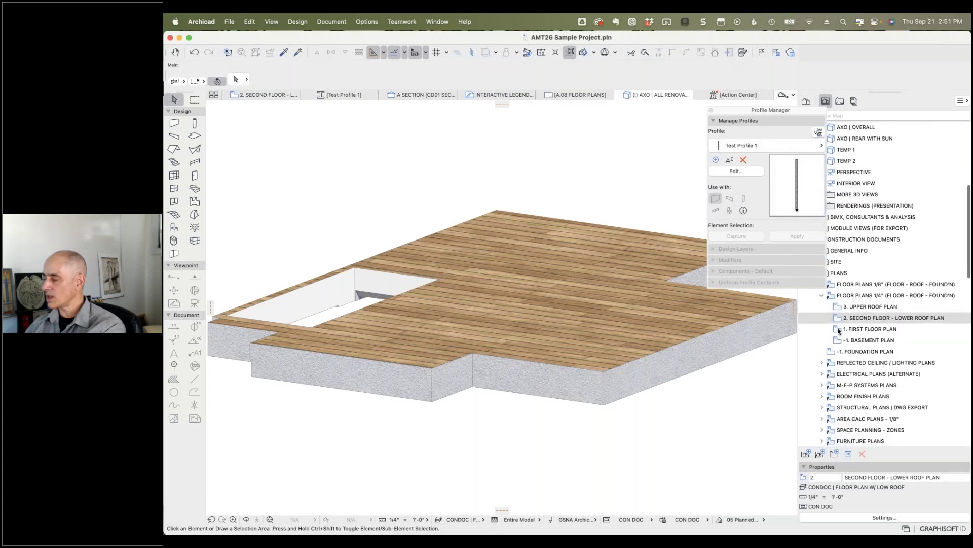
pyautogui.doubleClick(838, 329)
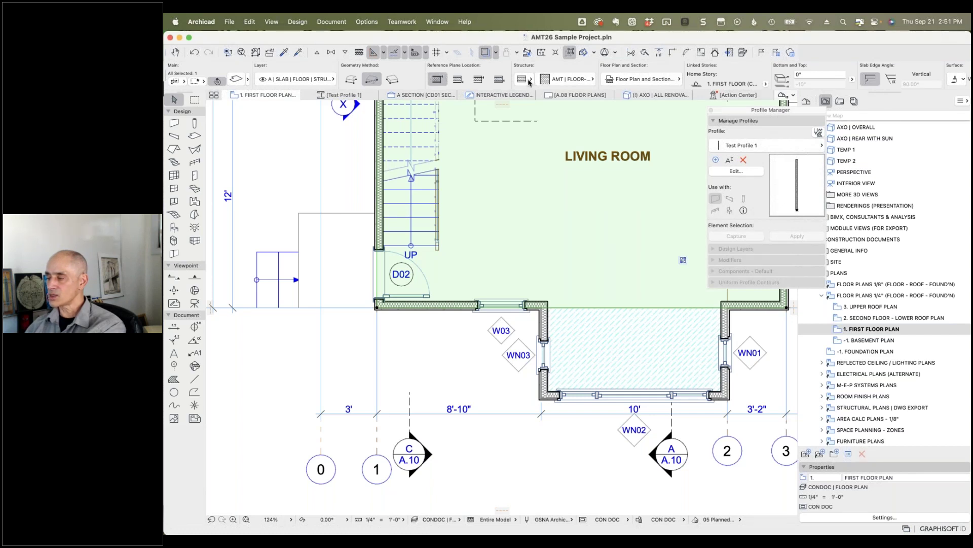
pyautogui.rightClick(518, 167)
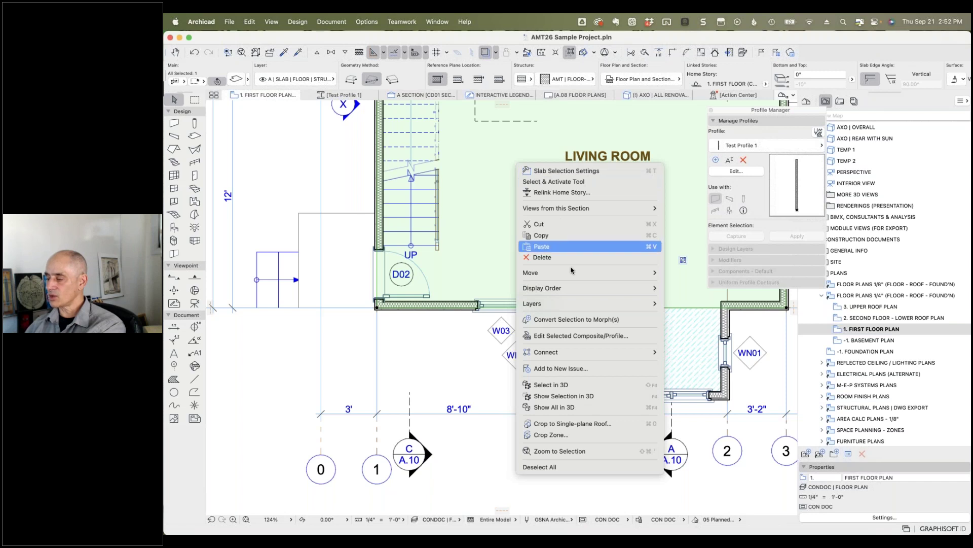
pyautogui.click(573, 396)
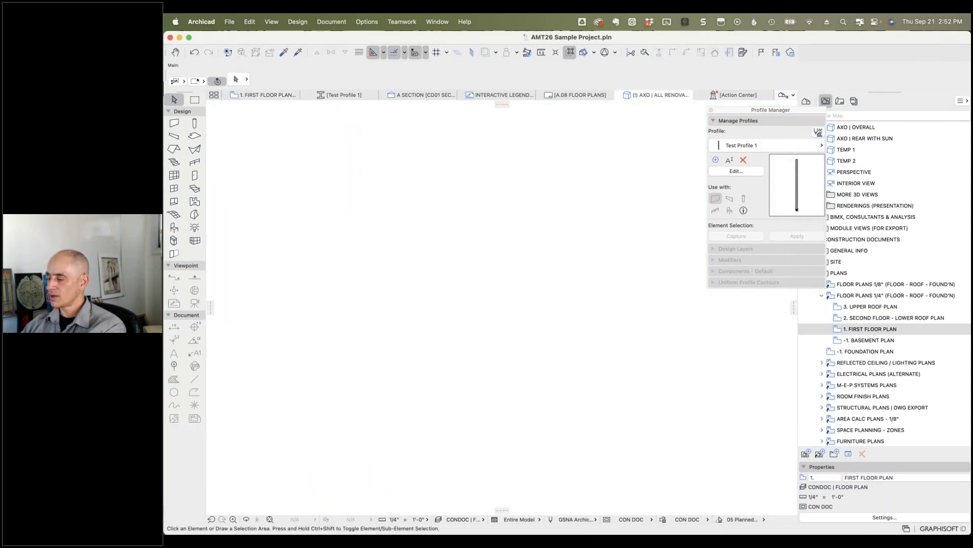
# Step: Zoom in on the living-room slab edge in 3D, then reselect the slab on the first floor plan
pyautogui.scroll(5, 483, 377)
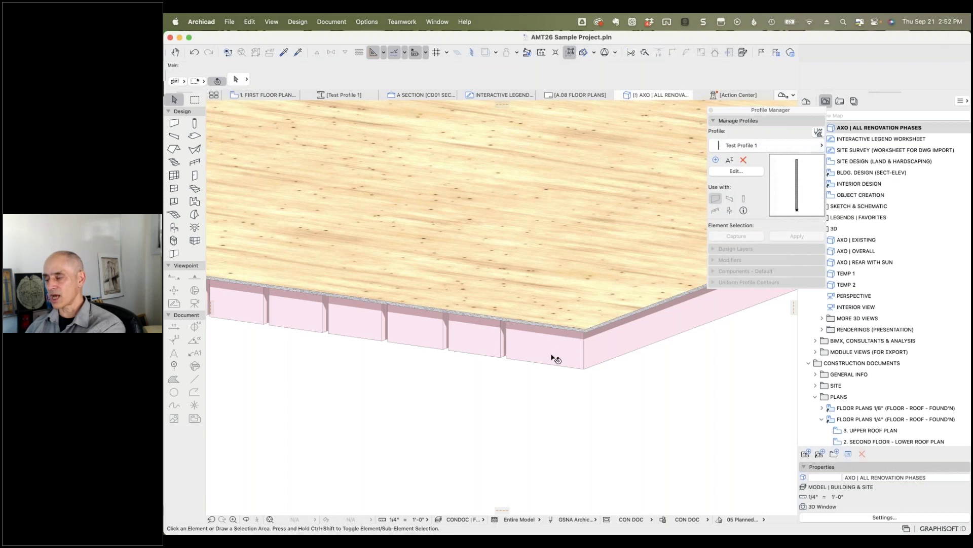
pyautogui.scroll(5, 562, 345)
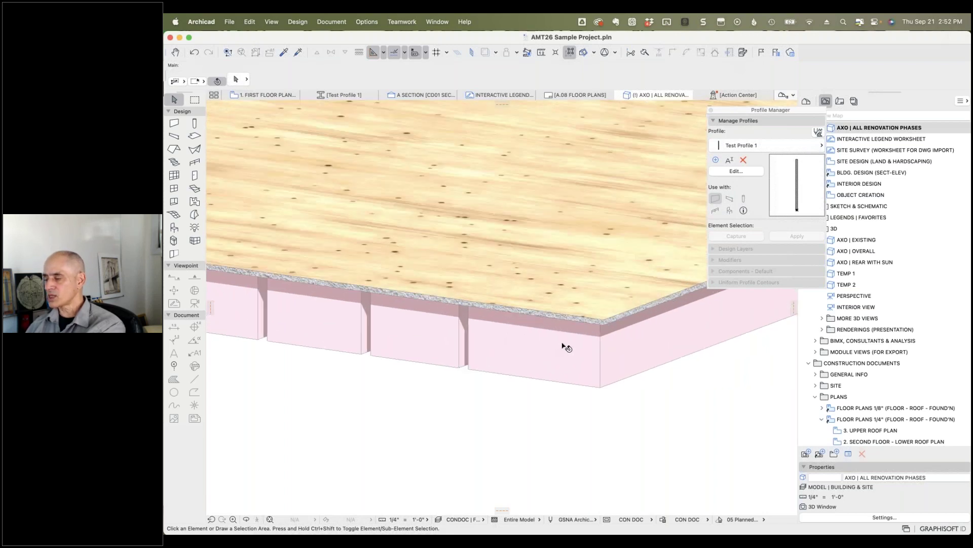
pyautogui.click(615, 321)
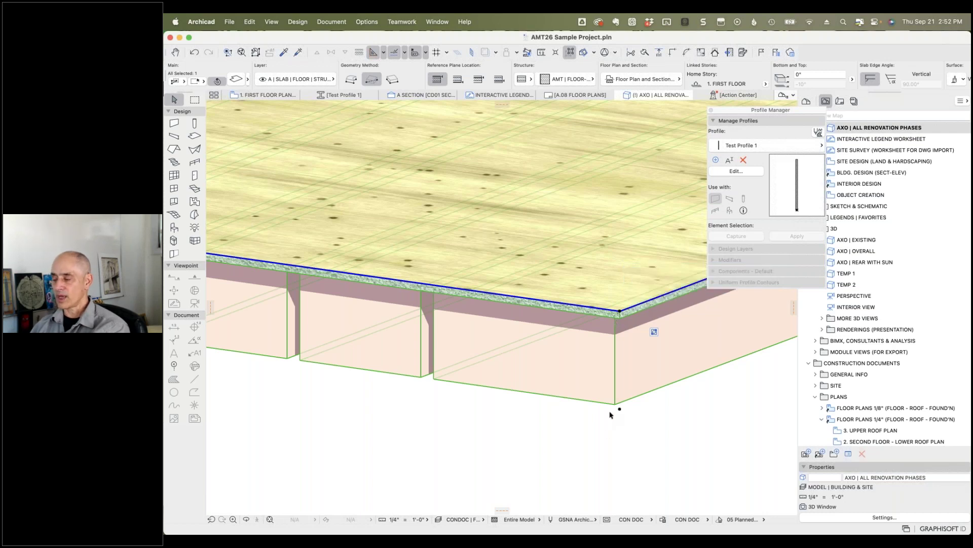
pyautogui.press('Escape')
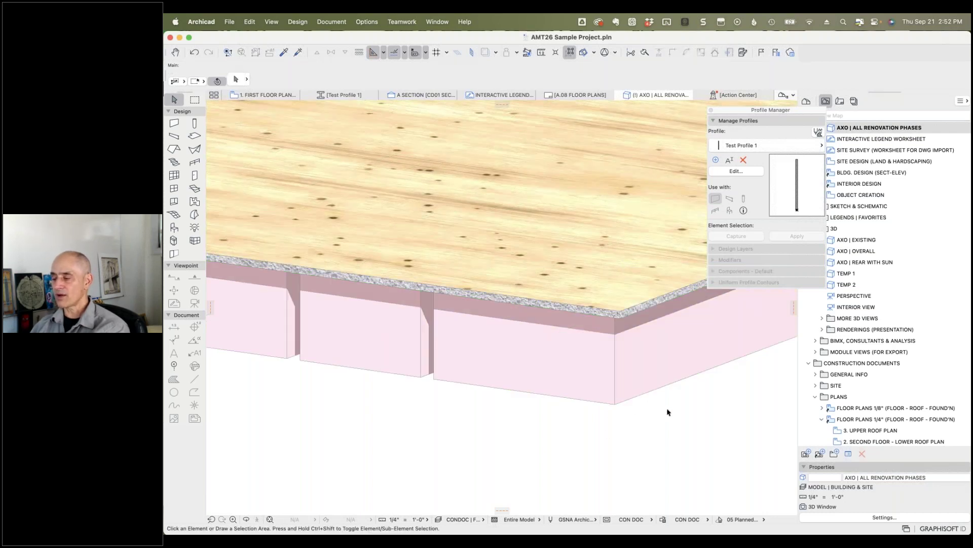
pyautogui.click(283, 95)
pyautogui.click(500, 259)
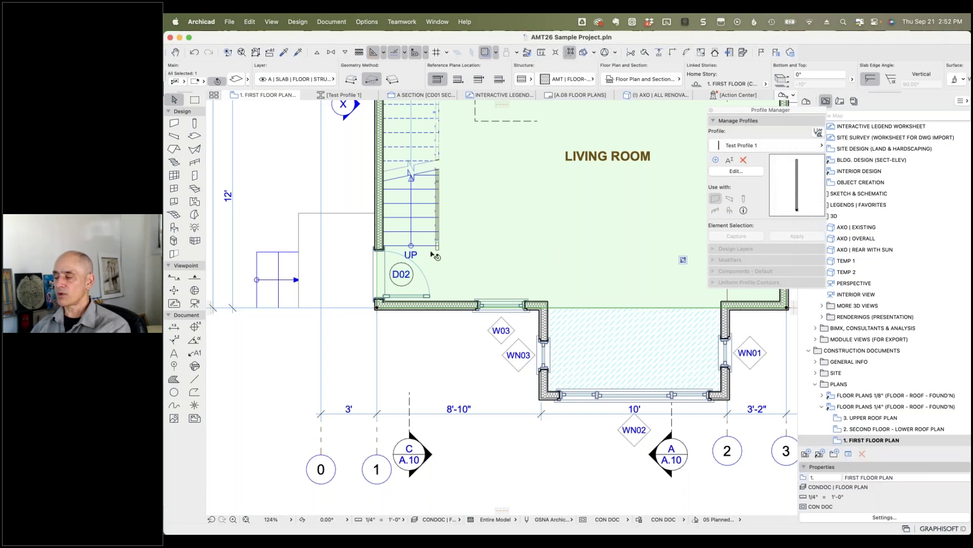
# Step: Place a simple-leader label on the living-room slab
pyautogui.click(276, 343)
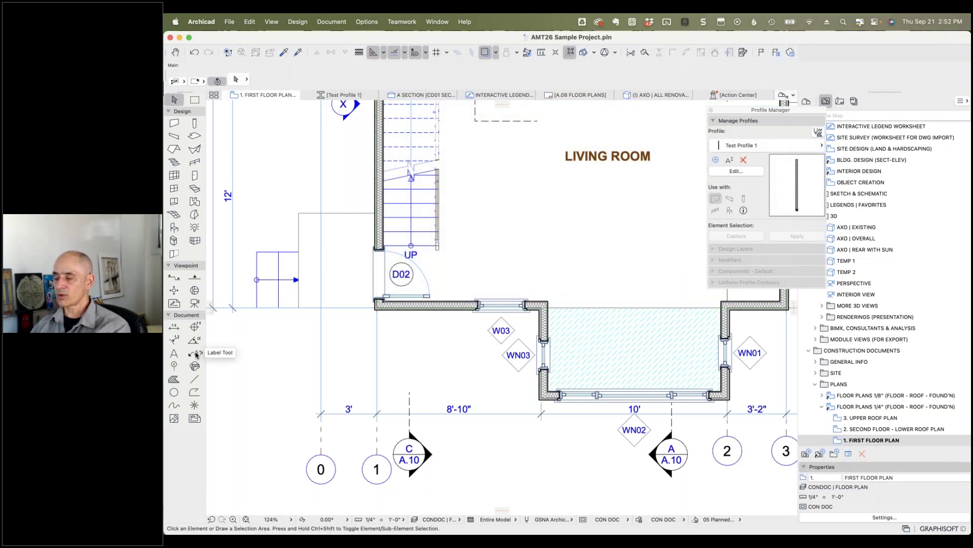
pyautogui.click(196, 354)
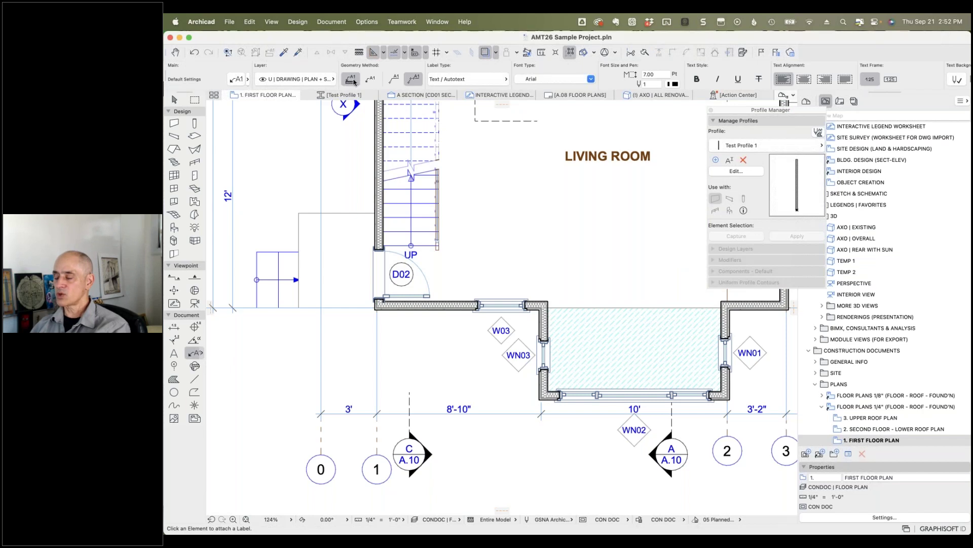
pyautogui.click(352, 80)
pyautogui.click(493, 252)
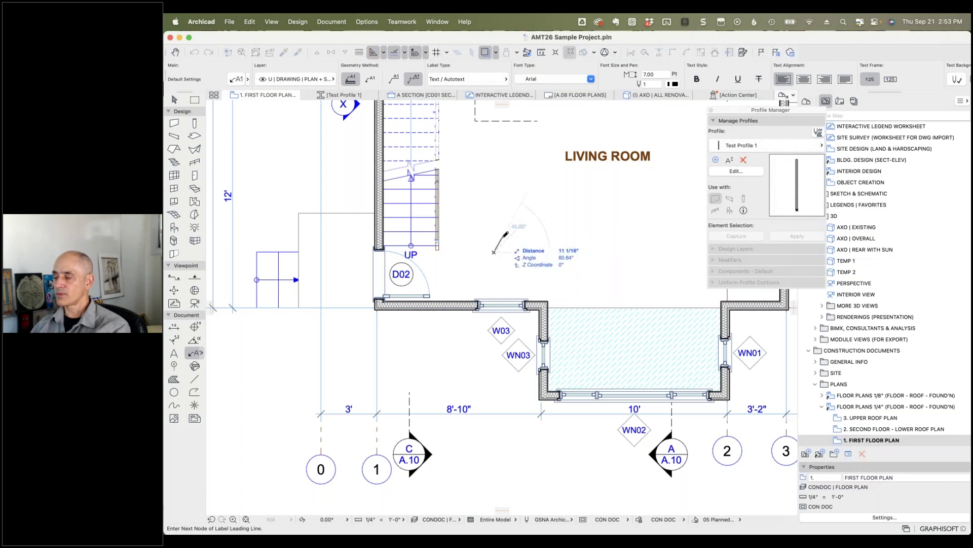
pyautogui.click(502, 237)
pyautogui.click(518, 237)
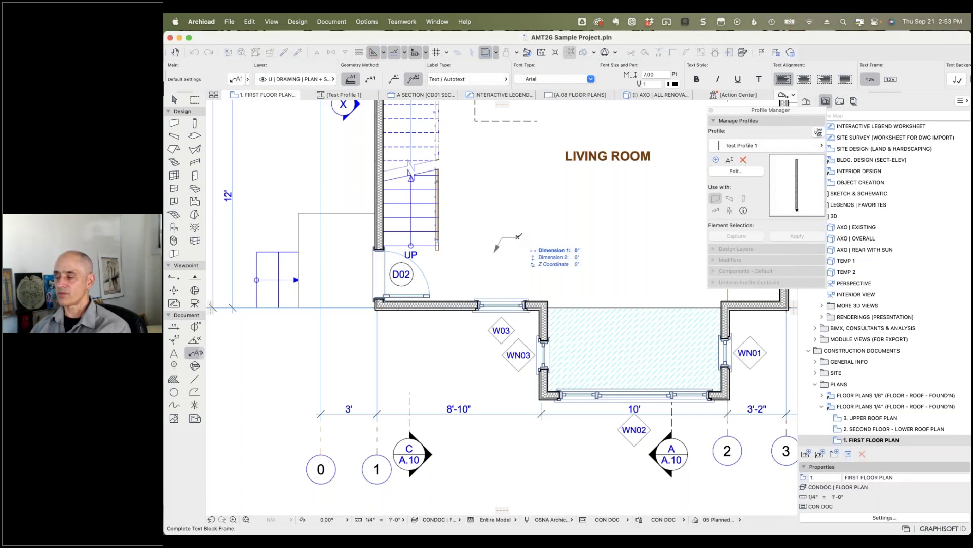
pyautogui.click(518, 237)
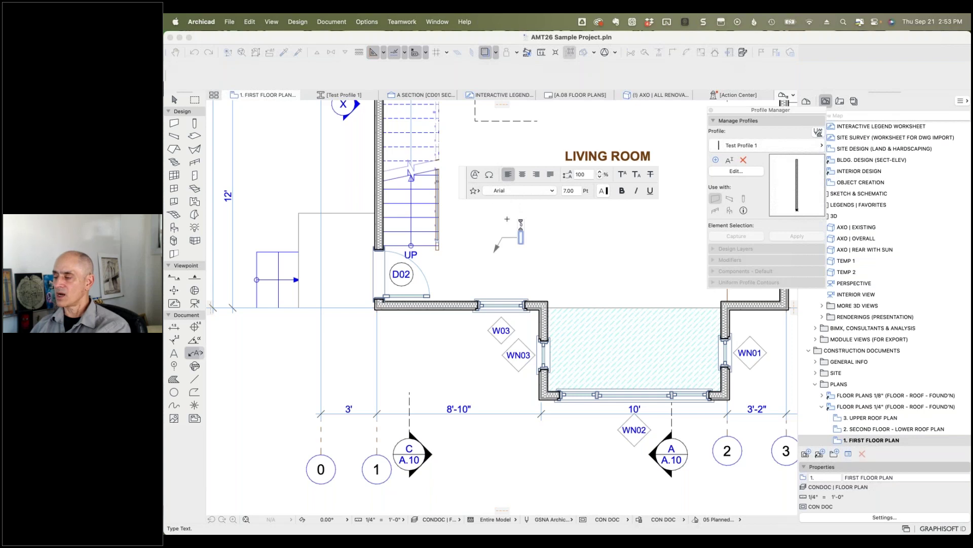
# Step: Fill the label with the slab's Elevation Top autotext, reading 0.00"
pyautogui.click(475, 174)
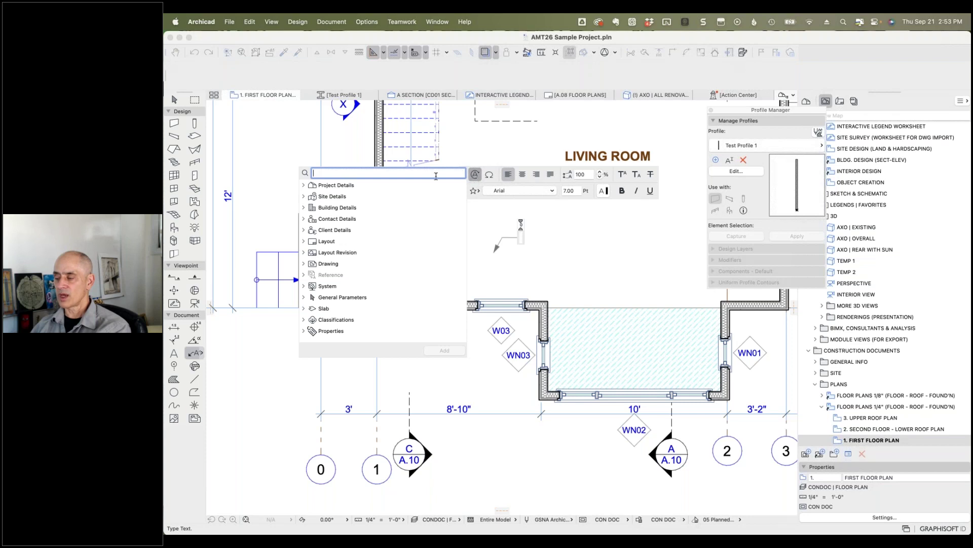
pyautogui.click(305, 309)
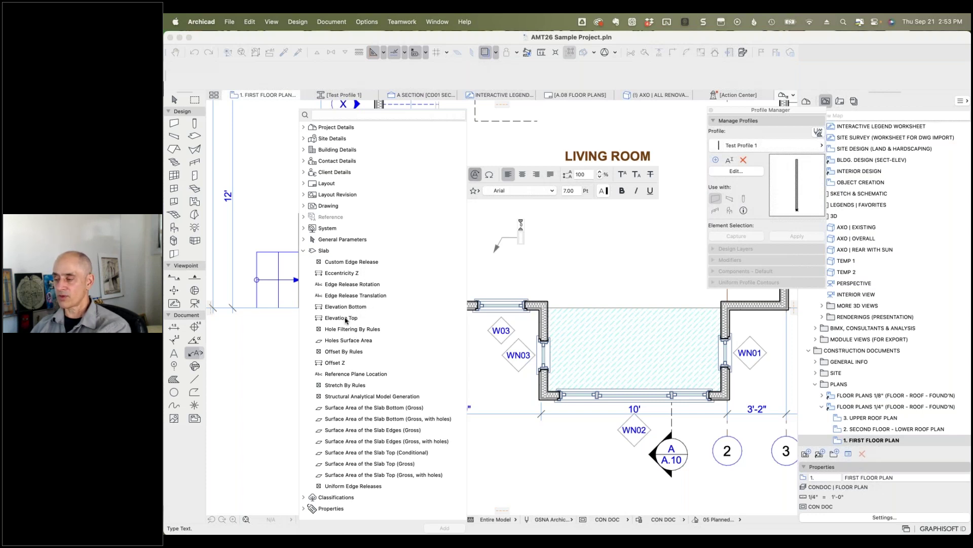
pyautogui.click(346, 320)
pyautogui.doubleClick(345, 318)
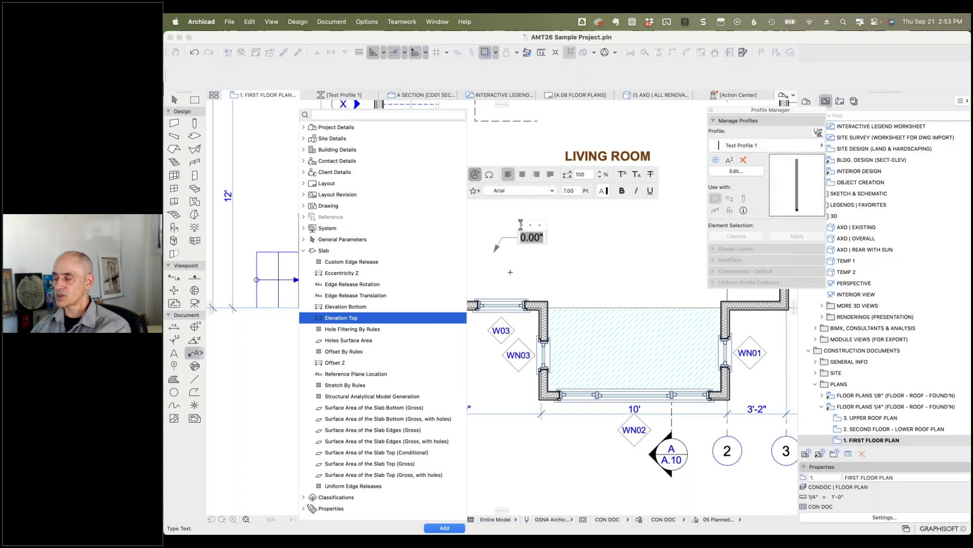
pyautogui.click(534, 272)
pyautogui.click(536, 272)
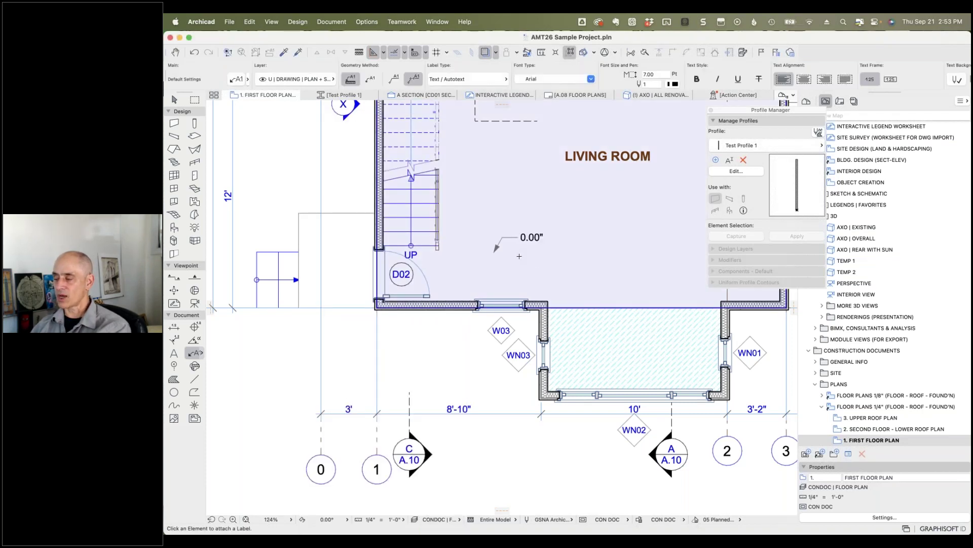
# Step: Start a second label on the living-room slab with no leader line
pyautogui.click(510, 268)
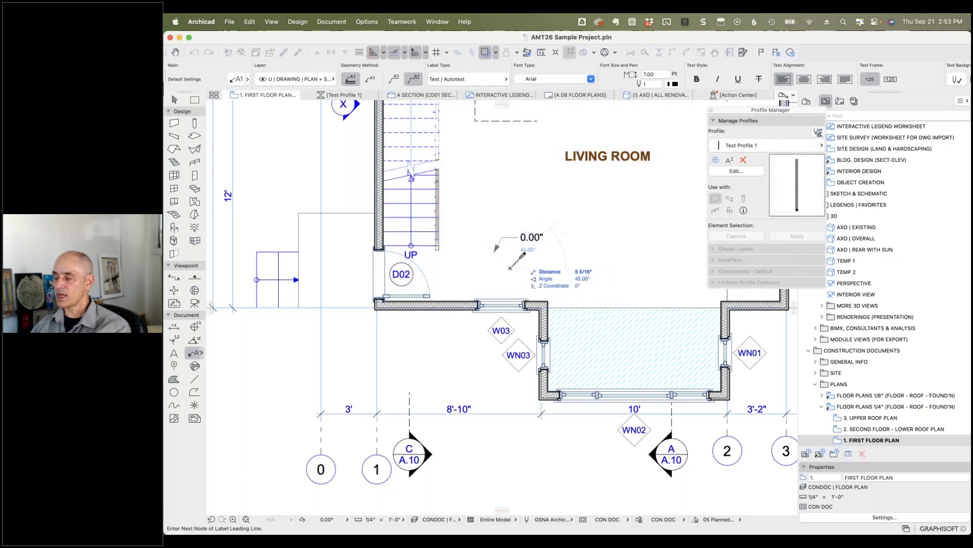
pyautogui.hscroll(3, 839, 77)
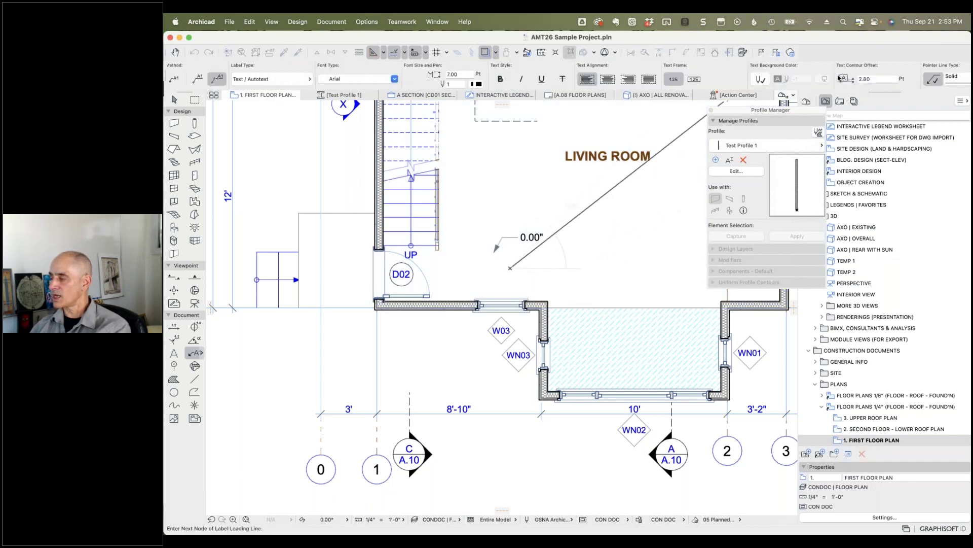
pyautogui.hscroll(3, 838, 77)
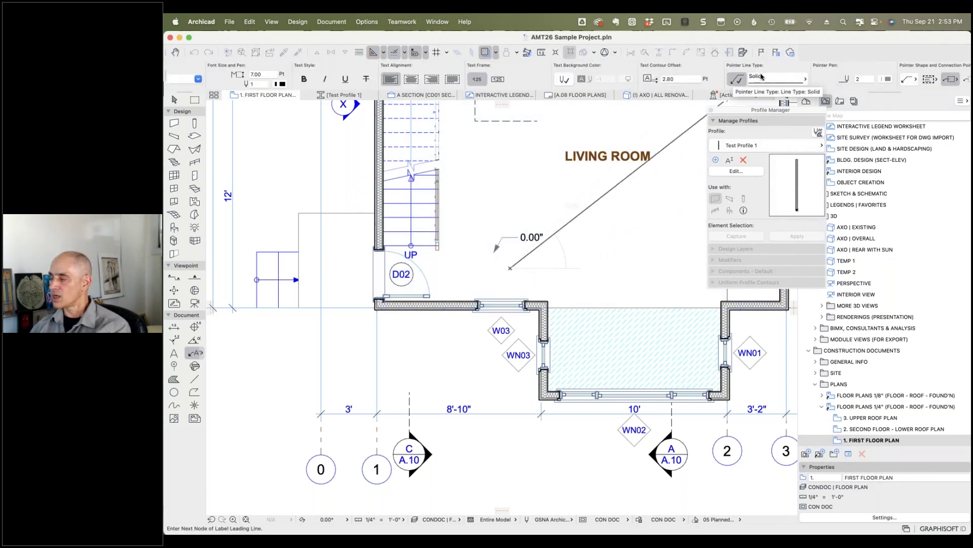
pyautogui.click(738, 79)
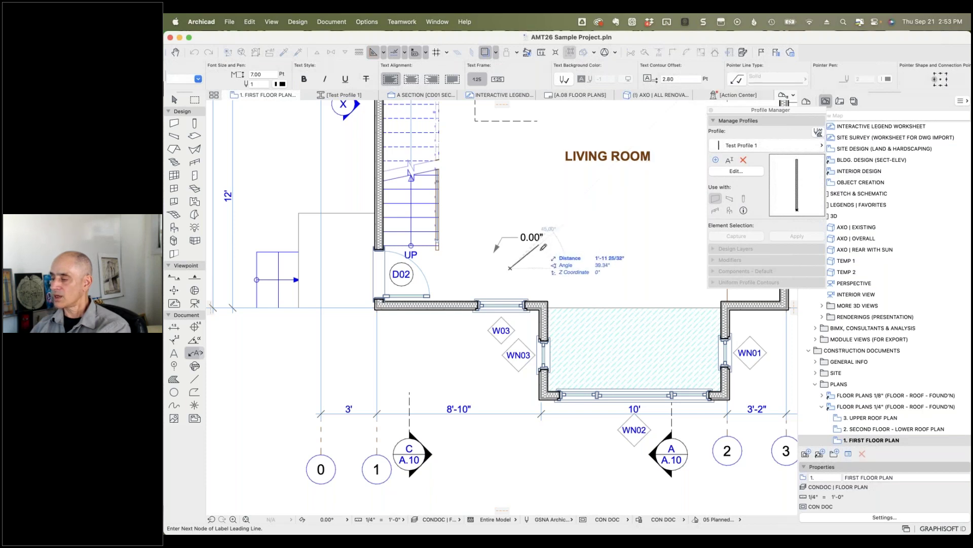
pyautogui.click(510, 267)
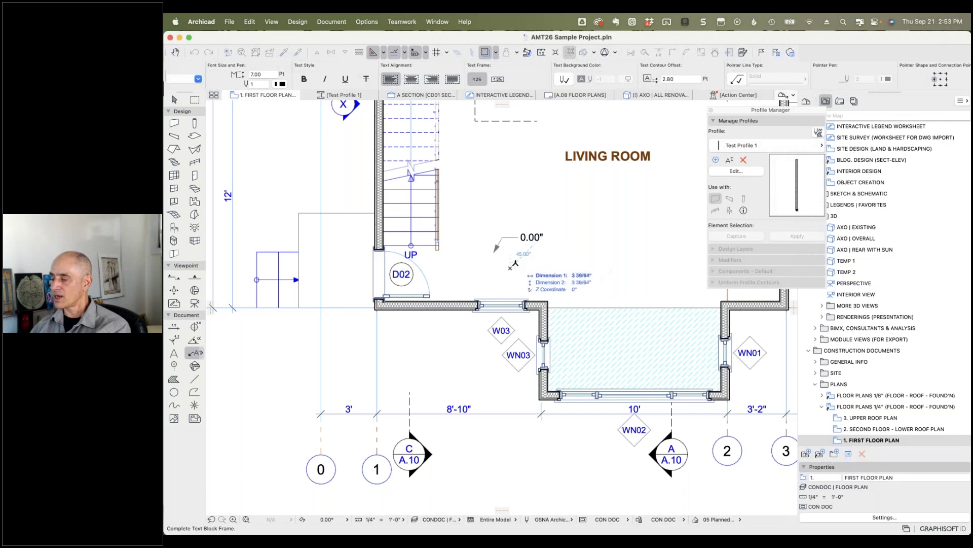
pyautogui.click(511, 266)
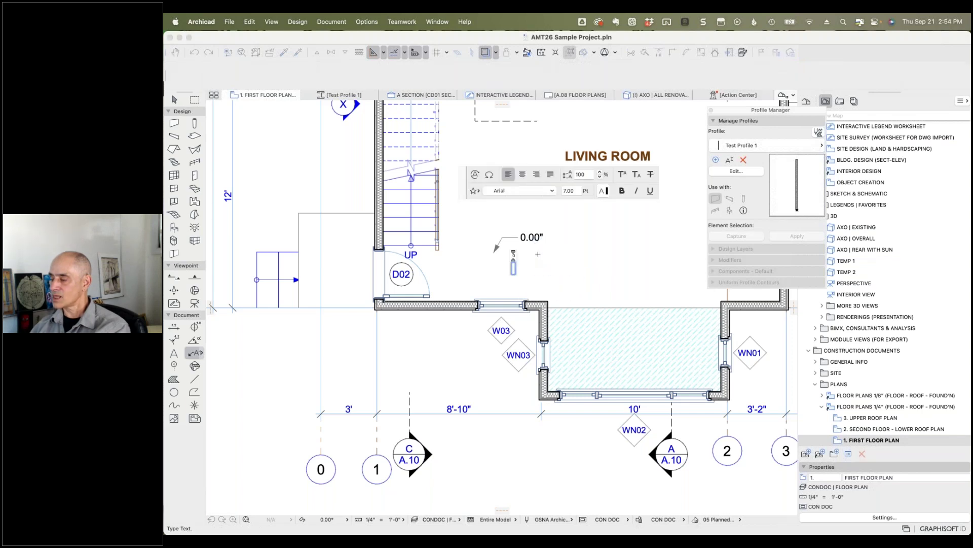
# Step: Make the label read 'BOTTOM:' followed by the slab's Elevation Bottom autotext, -10.00"
pyautogui.write('BOTTOM:')
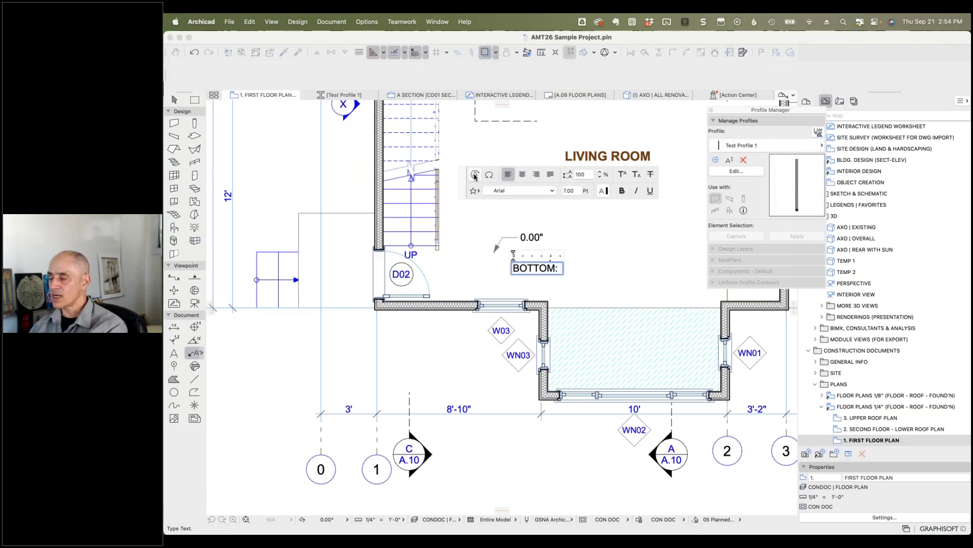
pyautogui.click(475, 176)
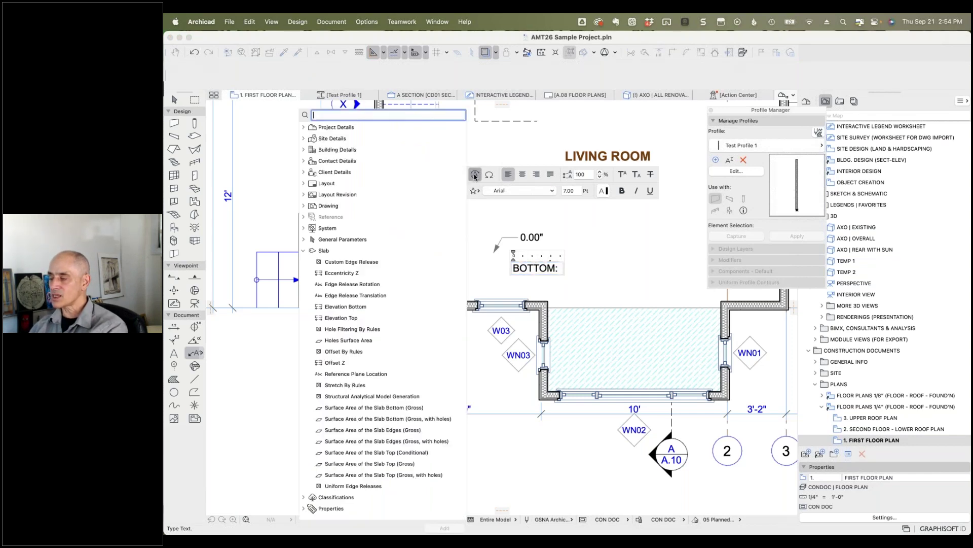
pyautogui.click(362, 307)
pyautogui.doubleClick(361, 308)
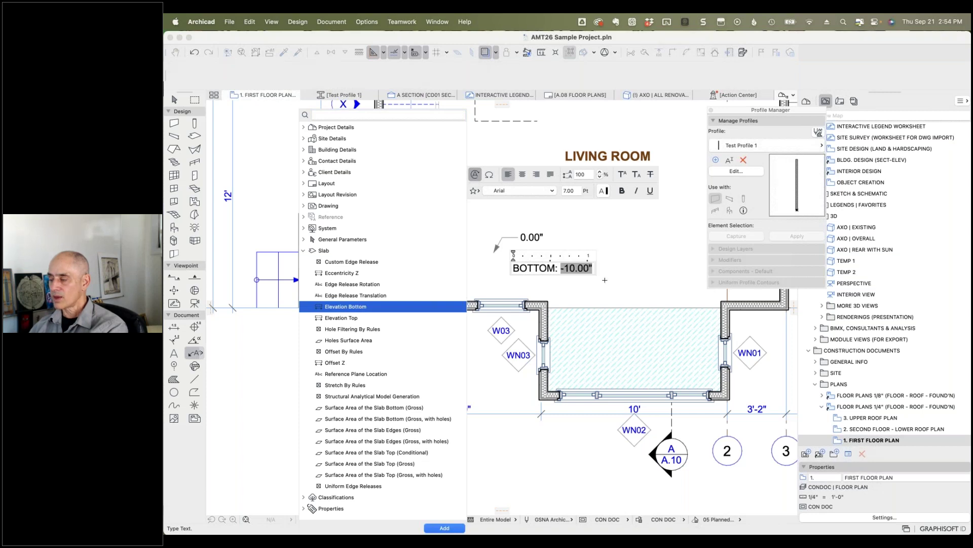
pyautogui.click(459, 340)
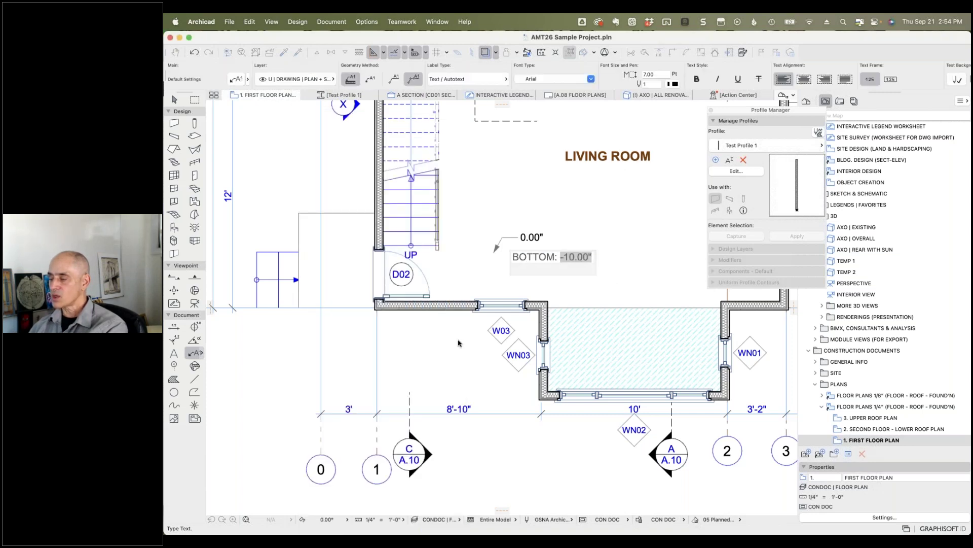
# Step: Toggle the BOTTOM label's leader on and off, then reopen its text and autotext list without changes
pyautogui.click(527, 277)
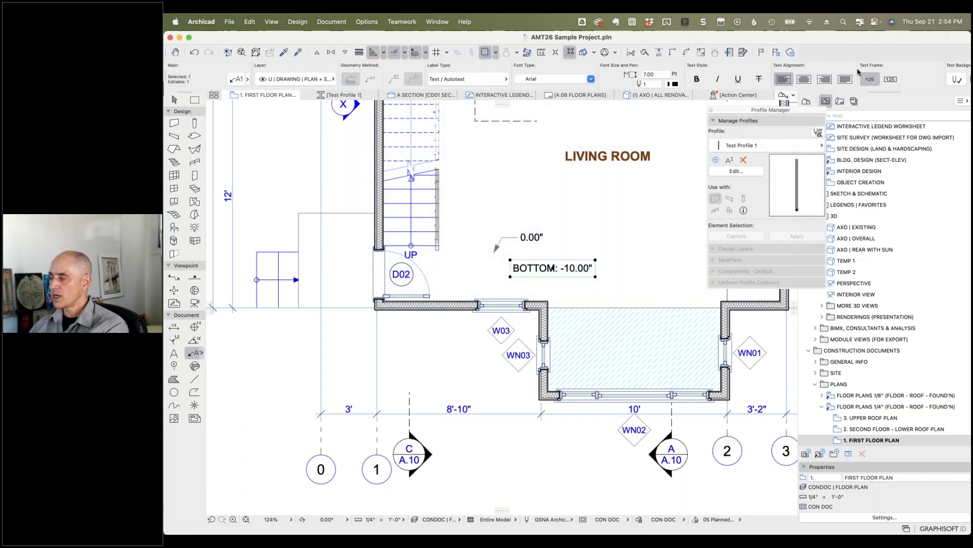
pyautogui.hscroll(5, 857, 74)
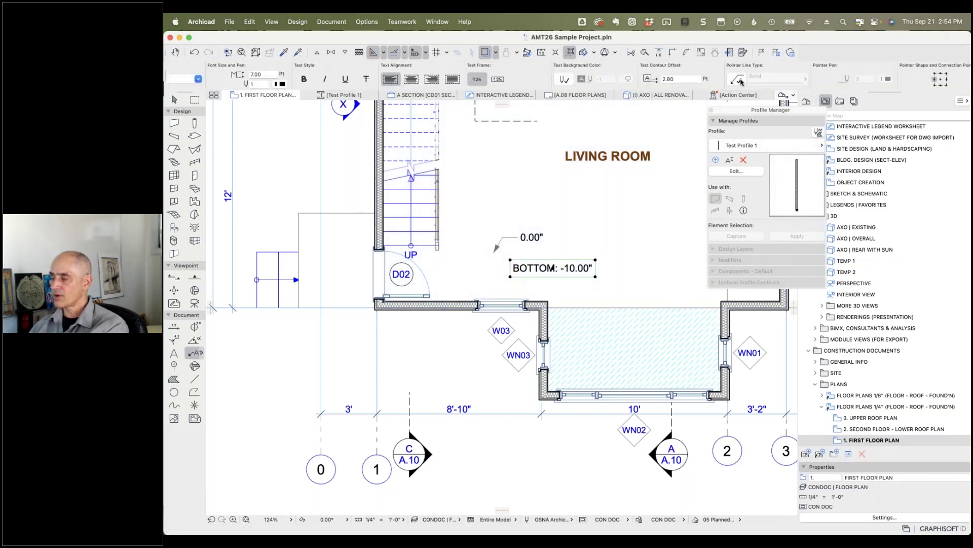
pyautogui.click(737, 79)
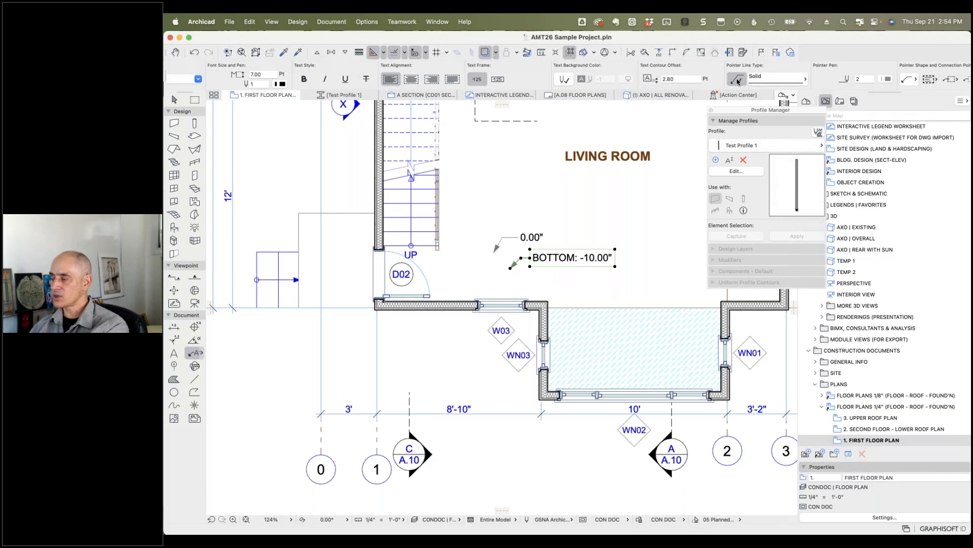
pyautogui.click(737, 80)
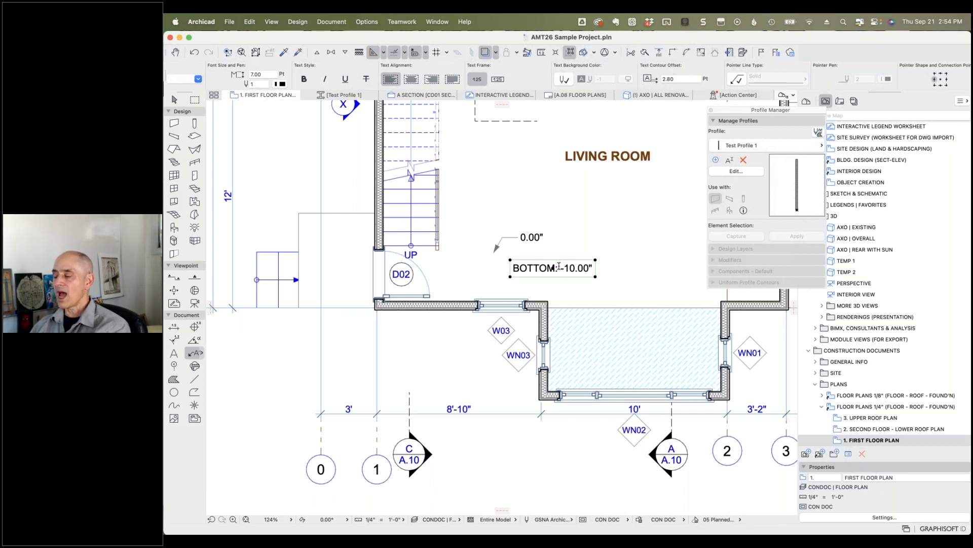
pyautogui.doubleClick(562, 267)
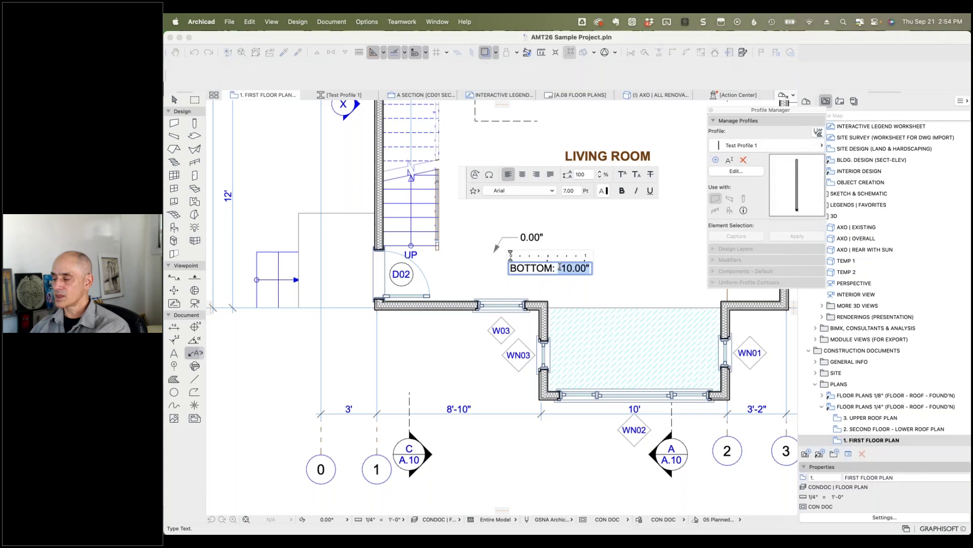
pyautogui.click(475, 174)
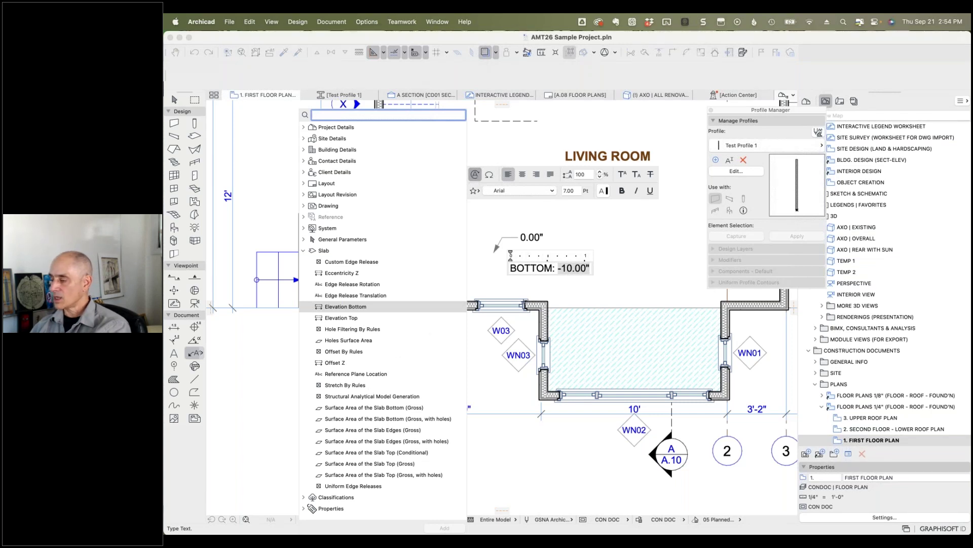
pyautogui.click(533, 288)
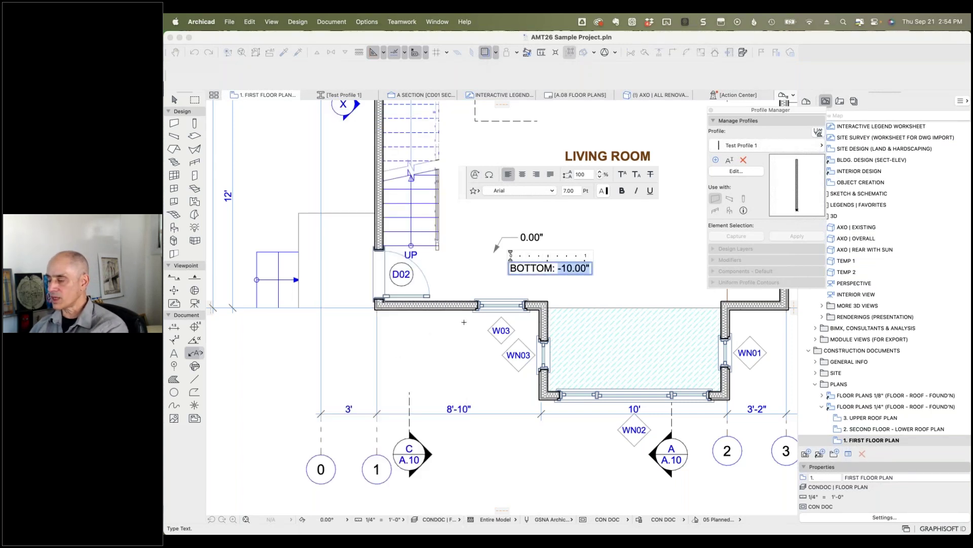
pyautogui.click(446, 335)
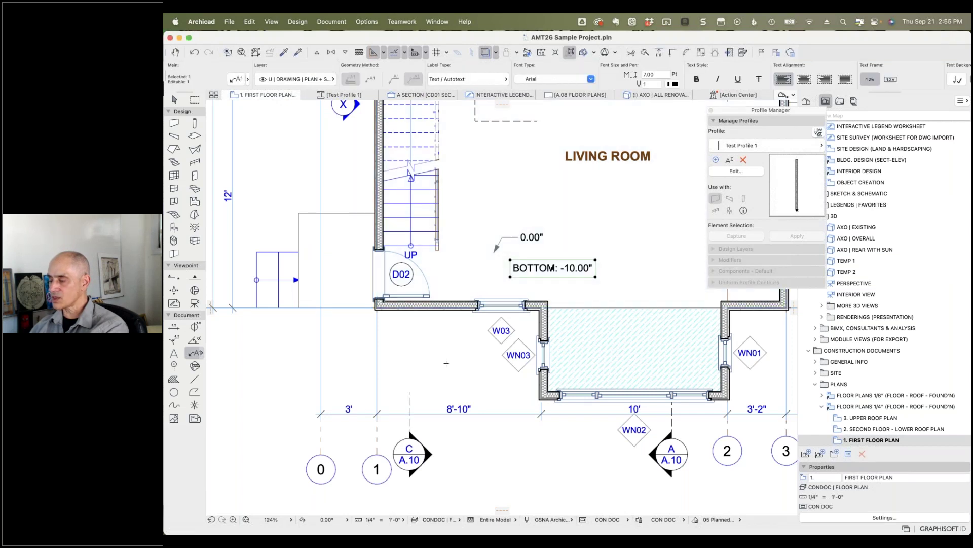
# Step: Set the living-room slab's Reference Plane Location to Core Top, shifting labels to 0.75" and -9.25"
pyautogui.press('Escape')
pyautogui.click(436, 274)
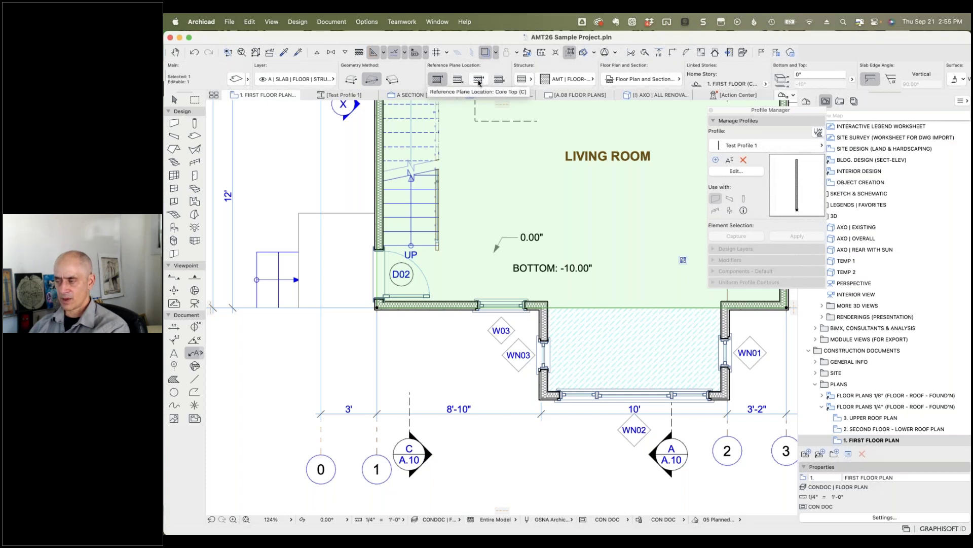
pyautogui.click(478, 79)
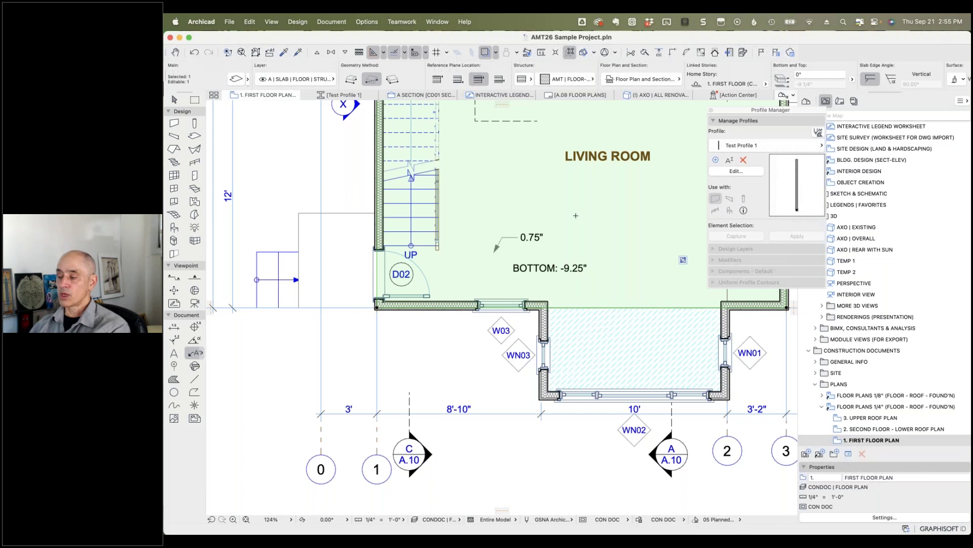
pyautogui.press('Escape')
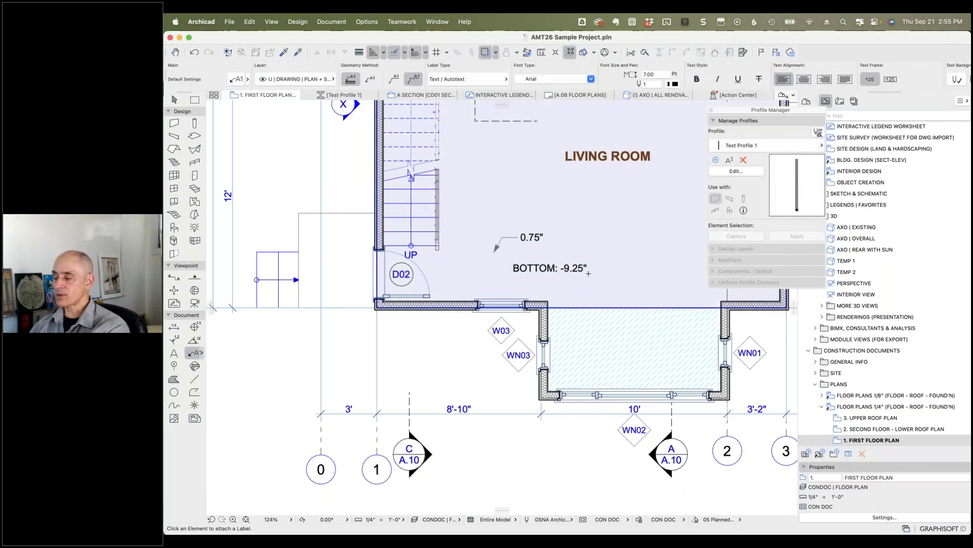
# Step: Add a label line 'TOP OF STRUCTURAL FLOOR:' with the slab's Reference Plane Location autotext
pyautogui.keyDown('shift'); pyautogui.click(575, 272); pyautogui.keyUp('shift')
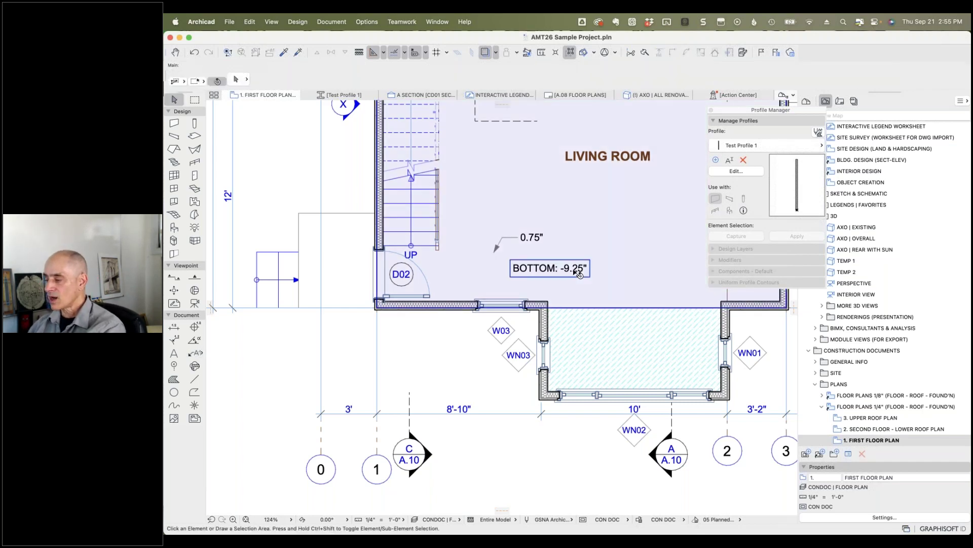
pyautogui.doubleClick(574, 271)
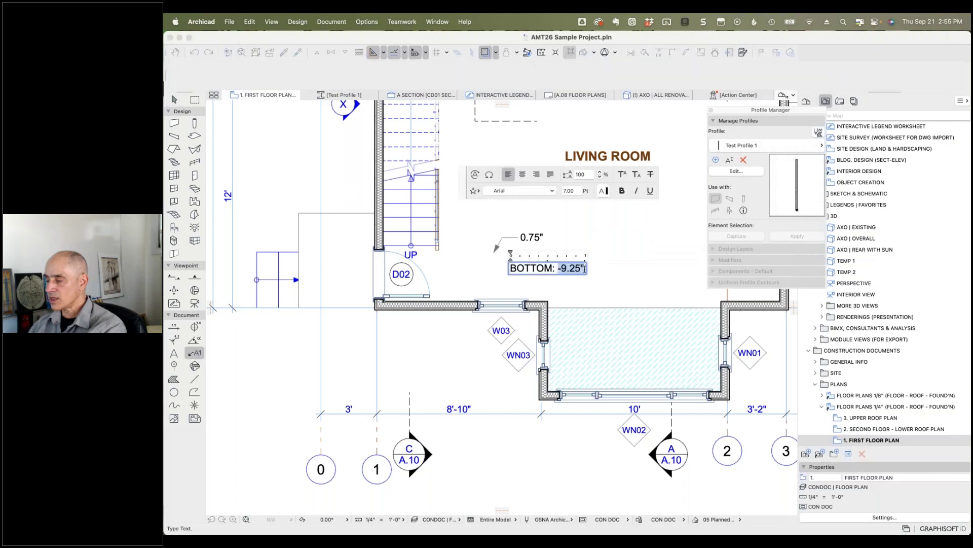
pyautogui.press('Return')
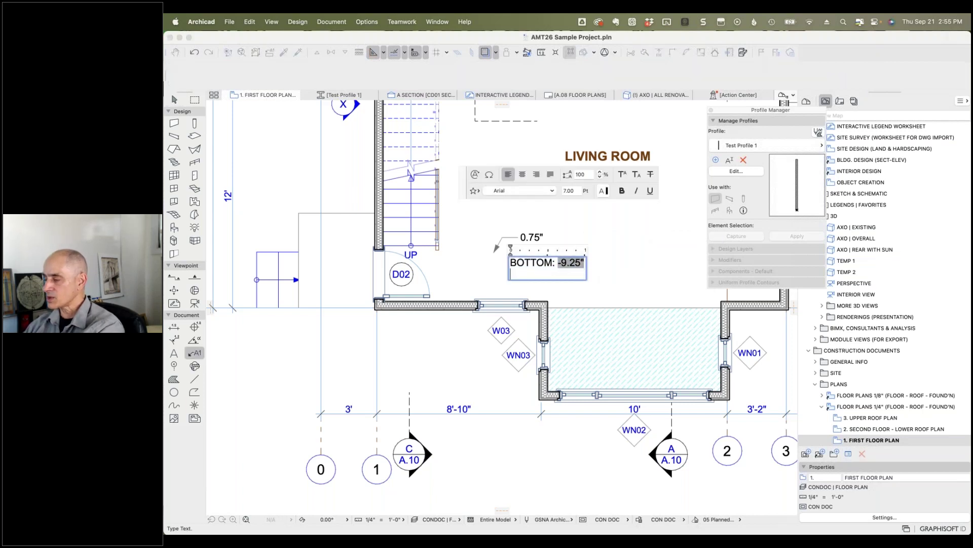
pyautogui.write('TOP FO')
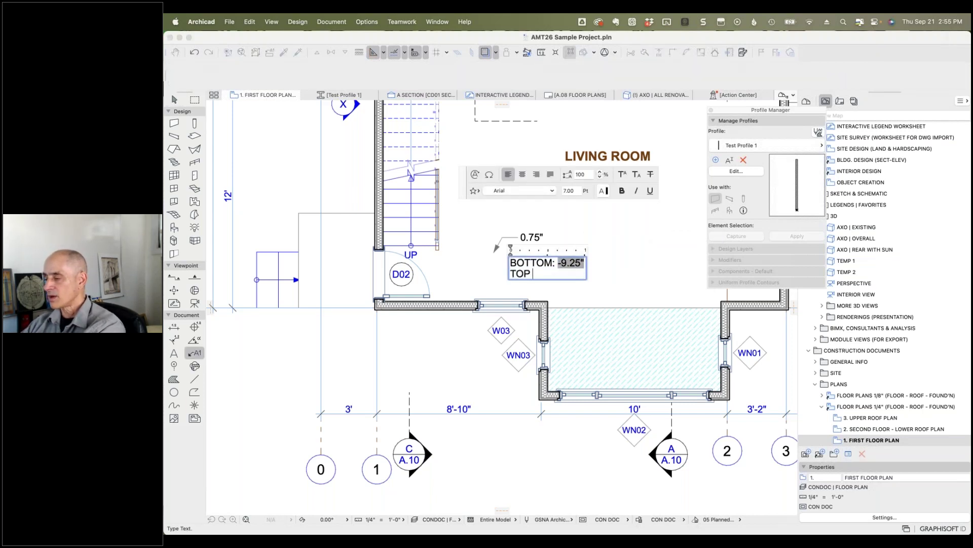
pyautogui.press('BackSpace')
pyautogui.press('BackSpace')
pyautogui.press('BackSpace')
pyautogui.write('OF FINISH')
pyautogui.press('BackSpace')
pyautogui.press('BackSpace')
pyautogui.press('BackSpace')
pyautogui.press('BackSpace')
pyautogui.press('BackSpace')
pyautogui.press('BackSpace')
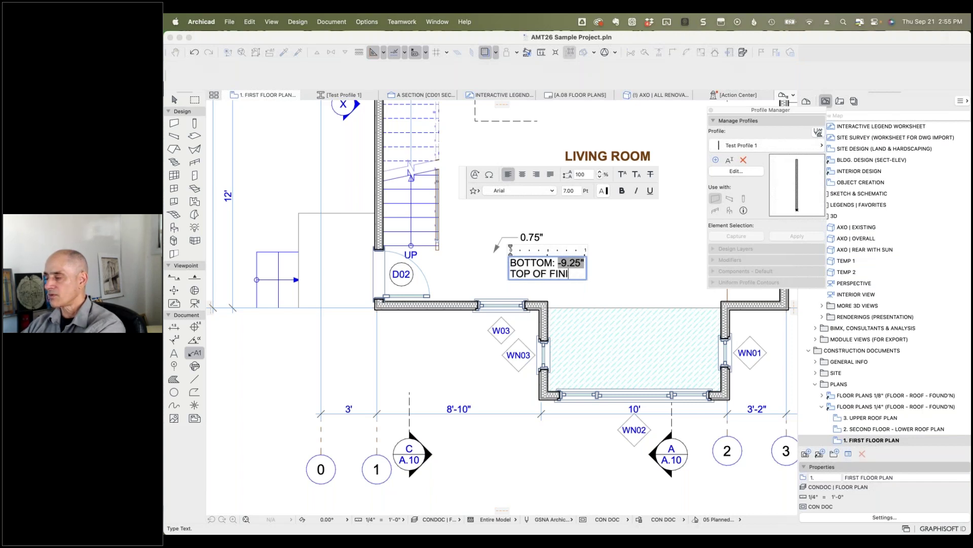
pyautogui.write('STRUC')
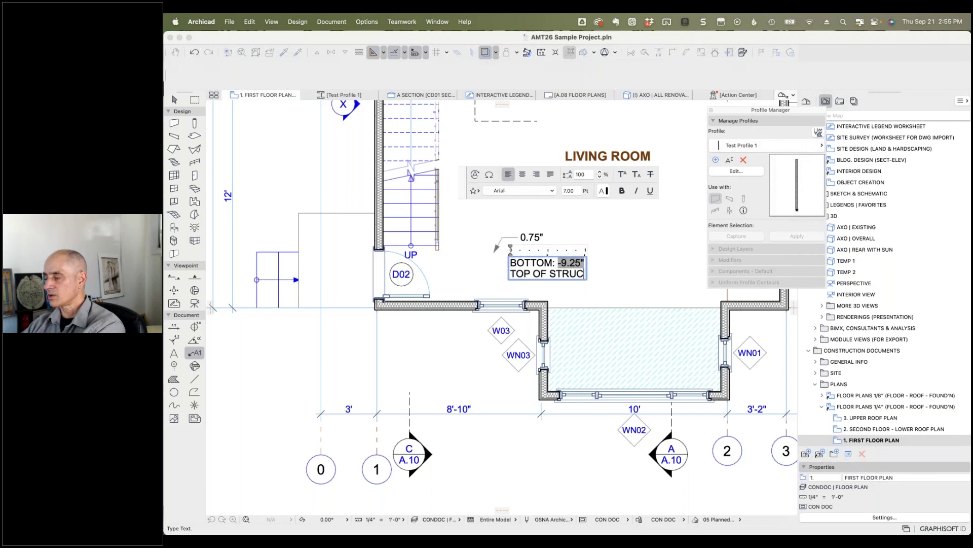
pyautogui.write('TURAL FLOOR:')
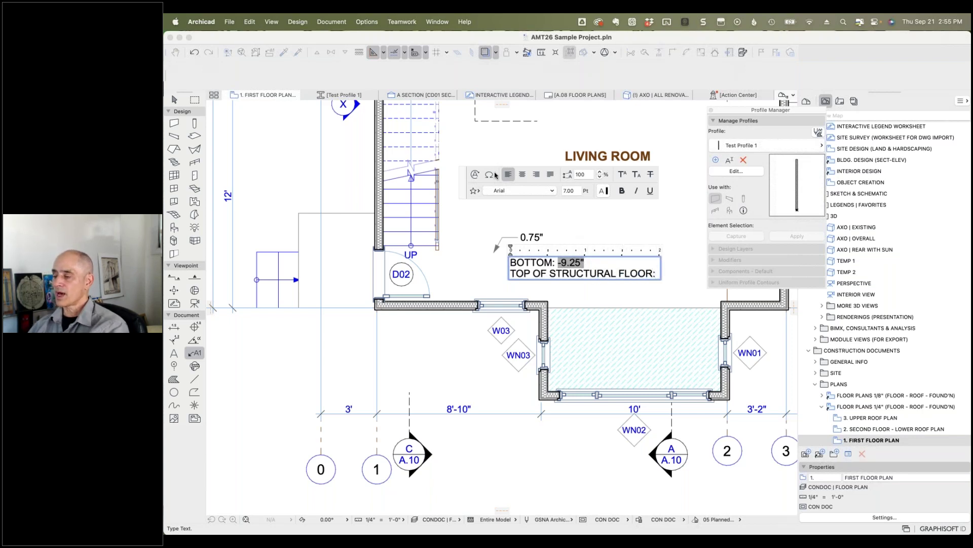
pyautogui.click(475, 174)
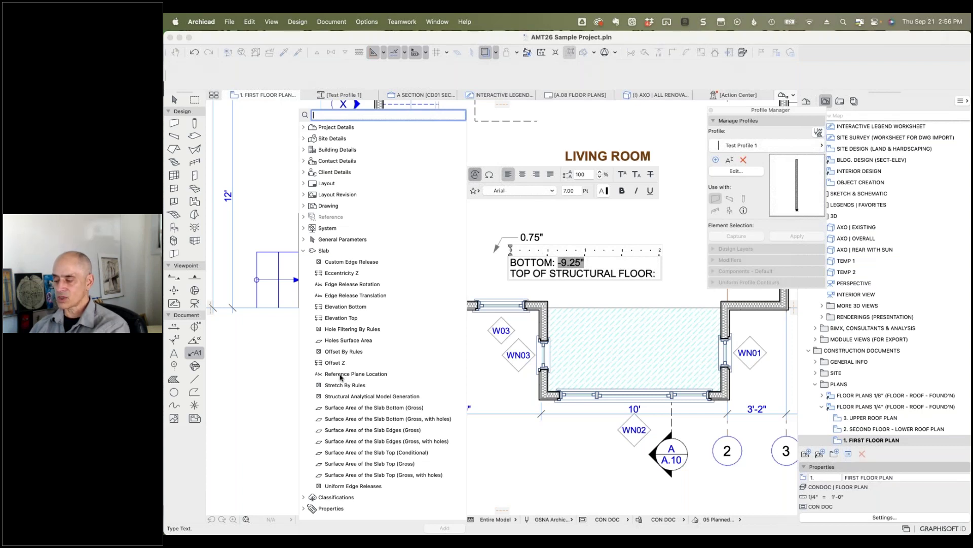
pyautogui.doubleClick(341, 375)
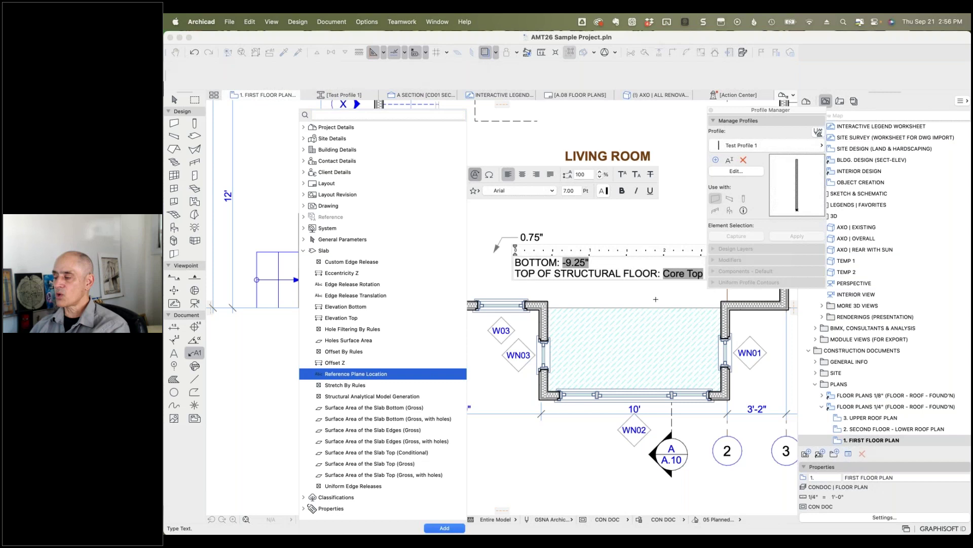
# Step: Replace the Core Top field with Top Elevation To Project Zero, then search autotext for 'referen'
pyautogui.click(664, 273)
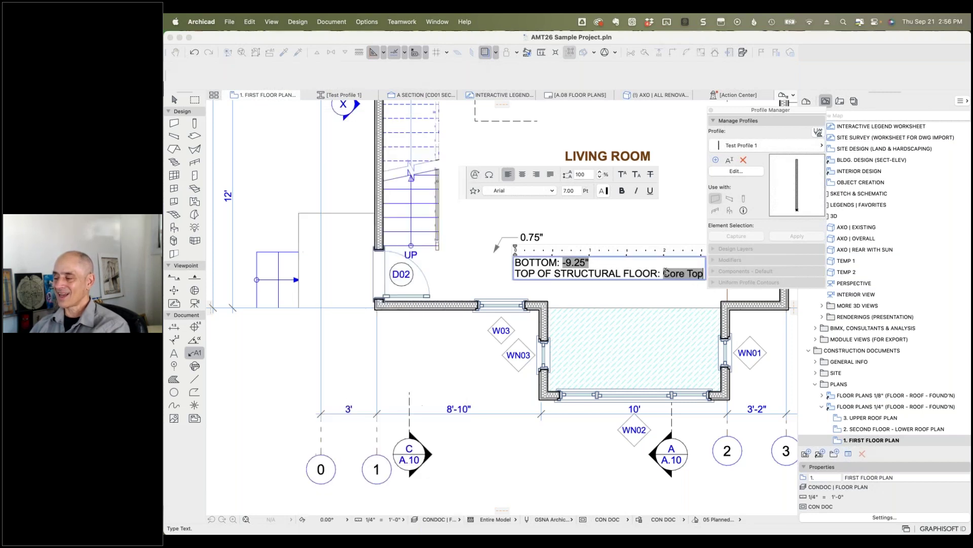
pyautogui.moveTo(664, 272); pyautogui.dragTo(700, 273)
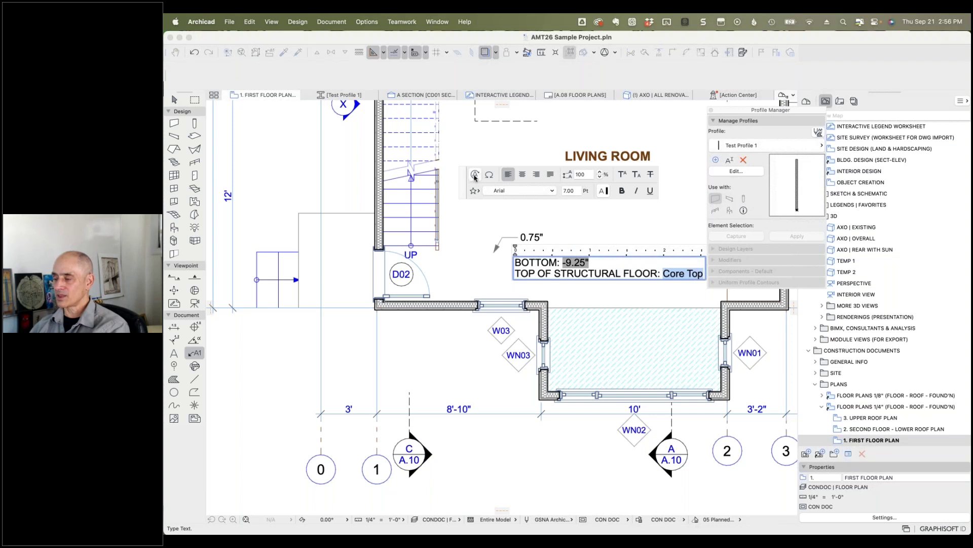
pyautogui.click(475, 175)
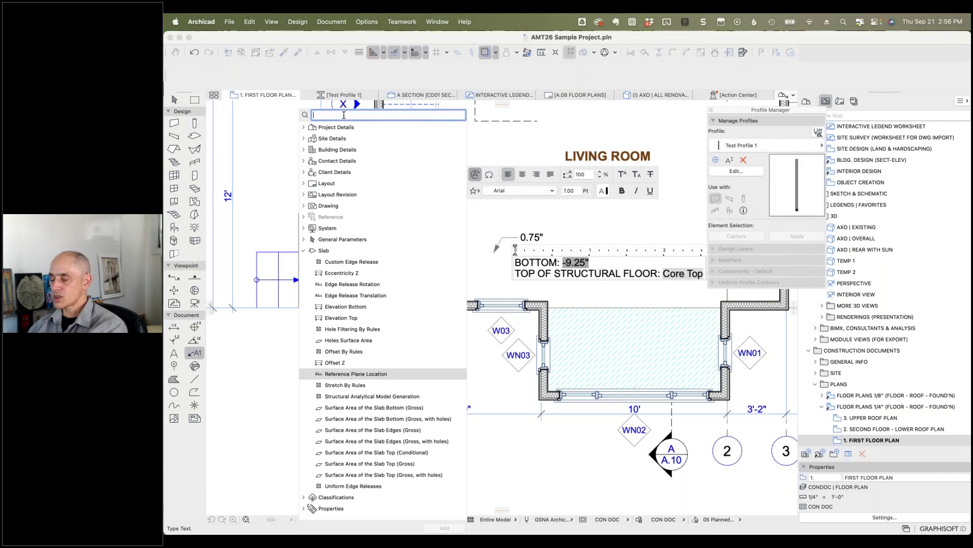
pyautogui.write('top')
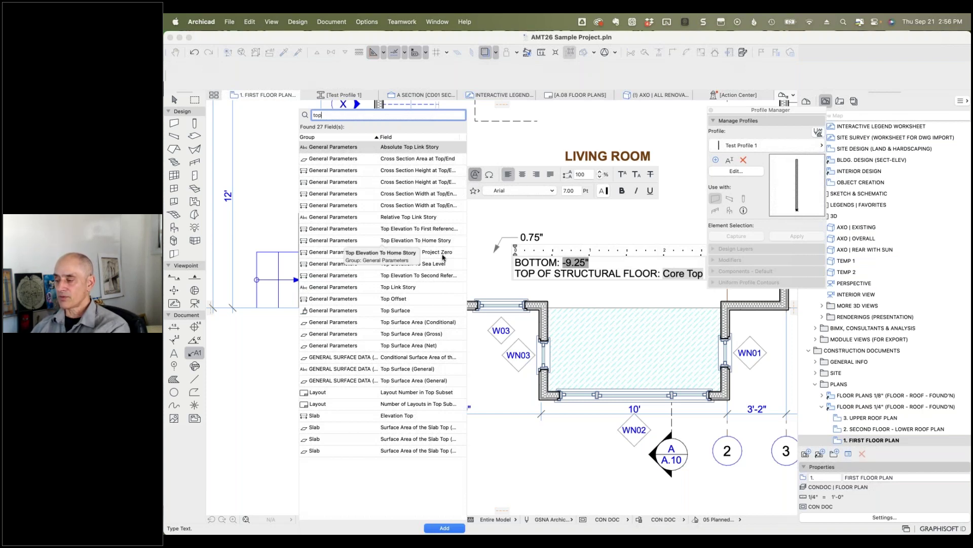
pyautogui.click(402, 251)
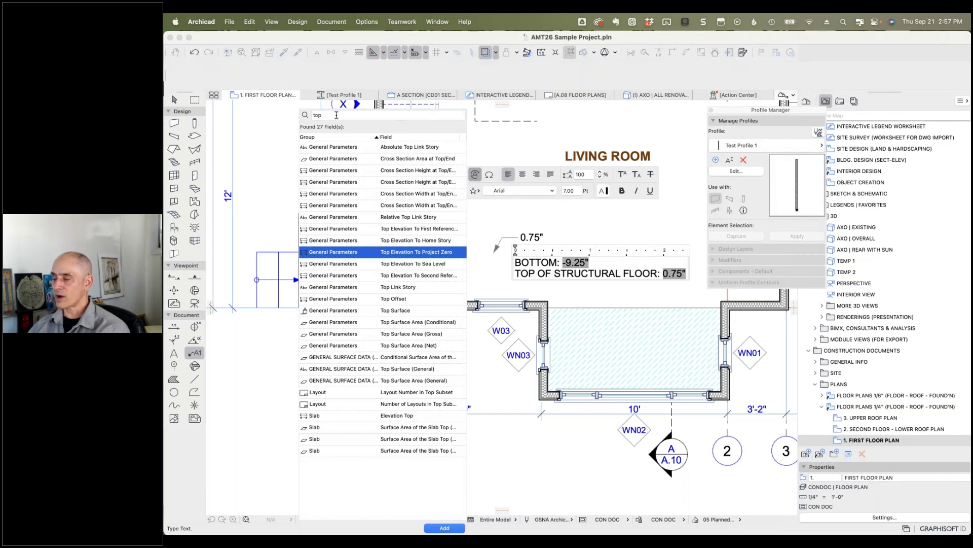
pyautogui.moveTo(337, 115); pyautogui.dragTo(311, 114)
pyautogui.write('referen')
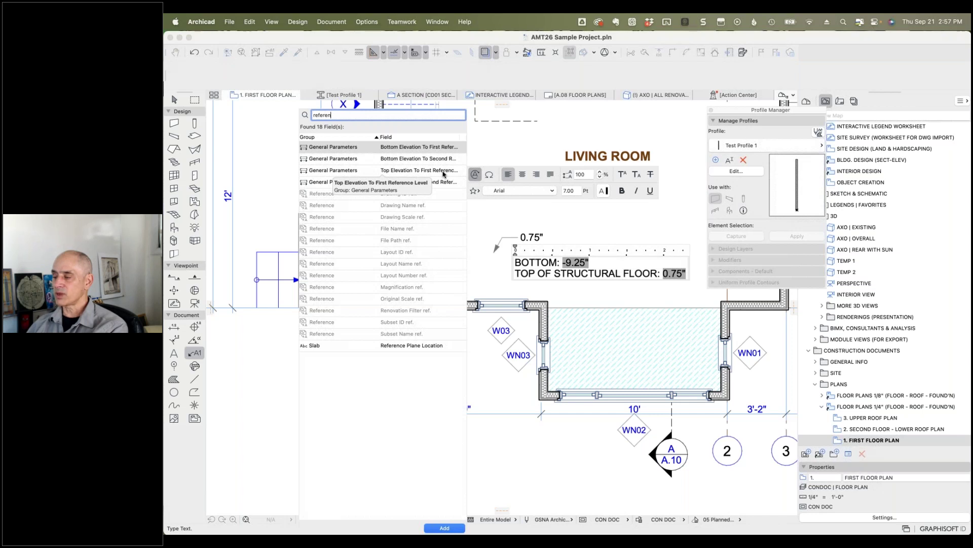
# Step: Finish the label edit, deselect the slab, and switch to the Freshdesk ticket in Chrome
pyautogui.click(638, 231)
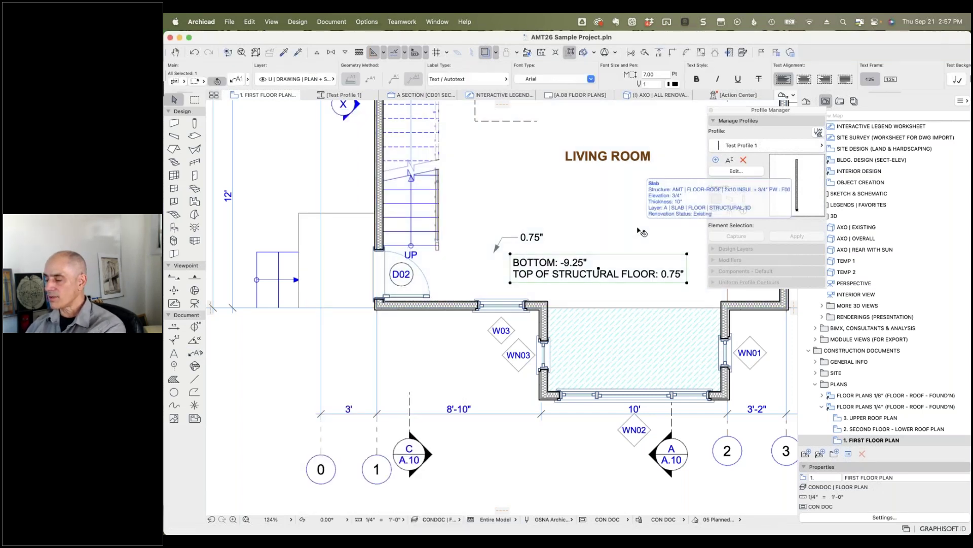
pyautogui.click(635, 228)
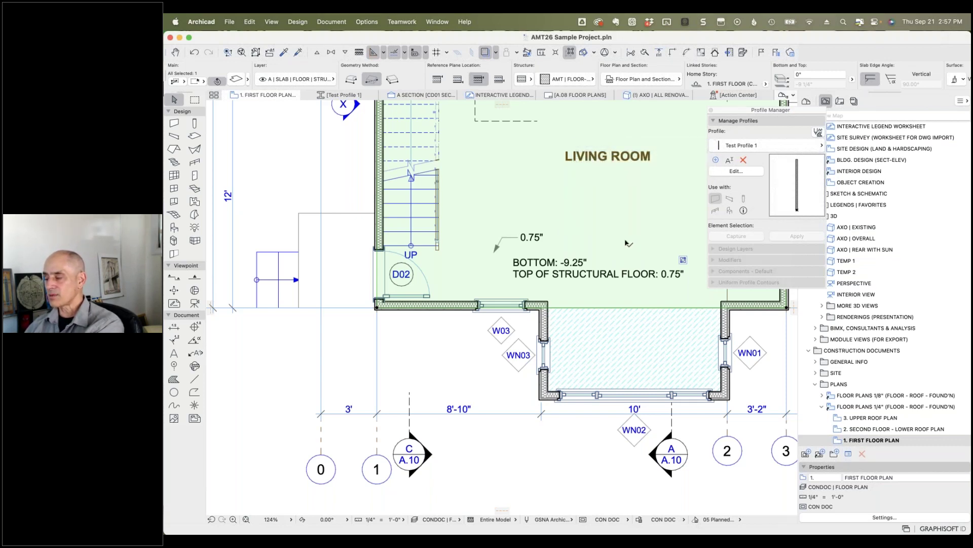
pyautogui.click(631, 247)
pyautogui.click(467, 364)
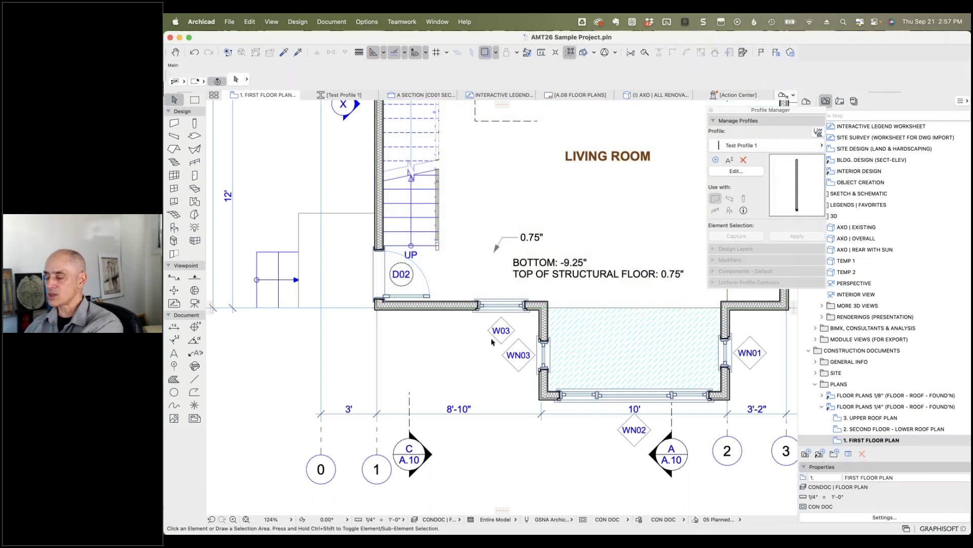
pyautogui.press('super+Tab')
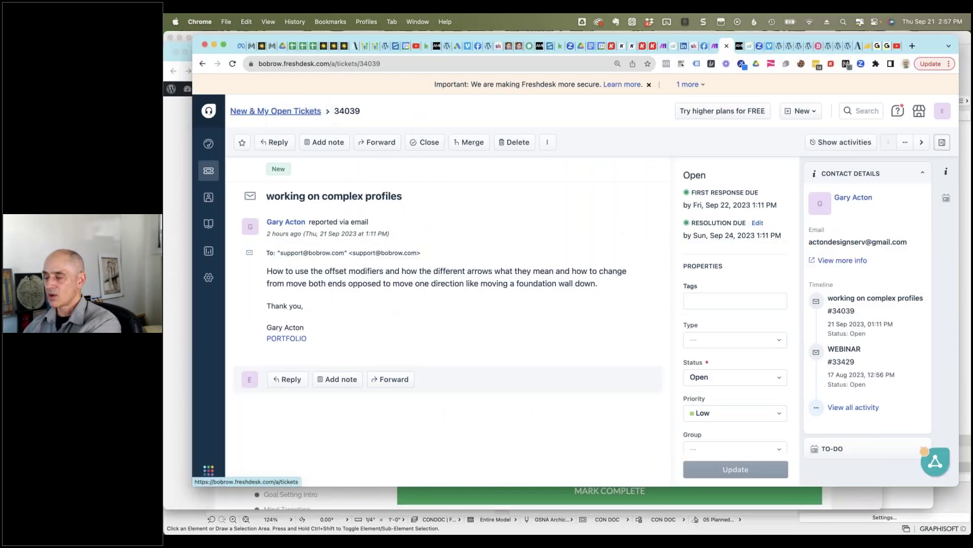
# Step: Open the 'Question re: auto label?' ticket from the customer's contact page and read through it
pyautogui.click(304, 113)
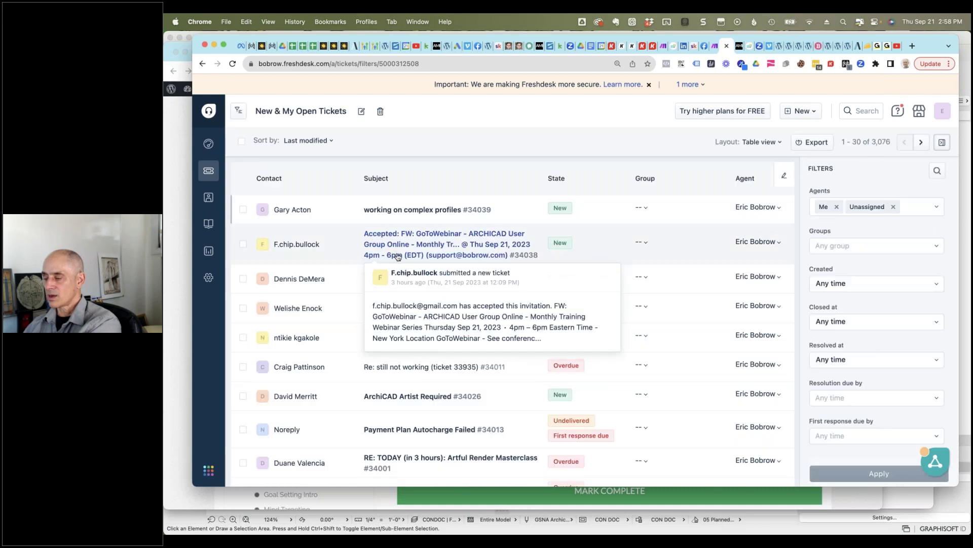
pyautogui.click(312, 279)
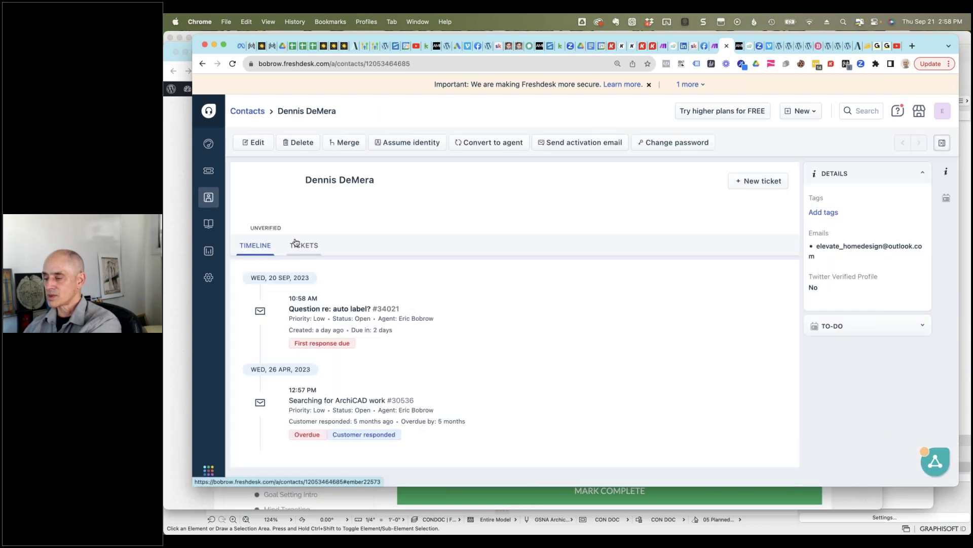
pyautogui.click(336, 308)
pyautogui.scroll(-3, 446, 352)
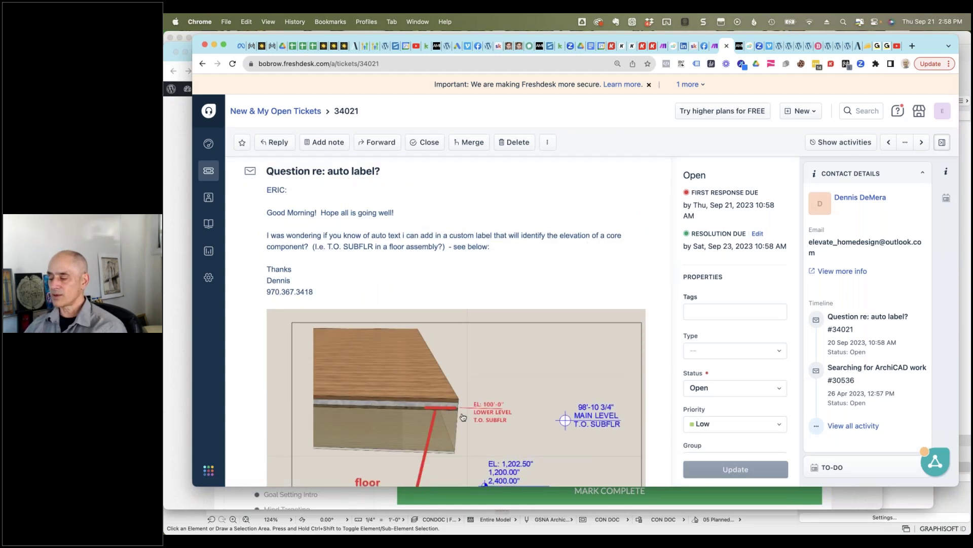
pyautogui.scroll(-2, 464, 415)
pyautogui.scroll(-3, 446, 416)
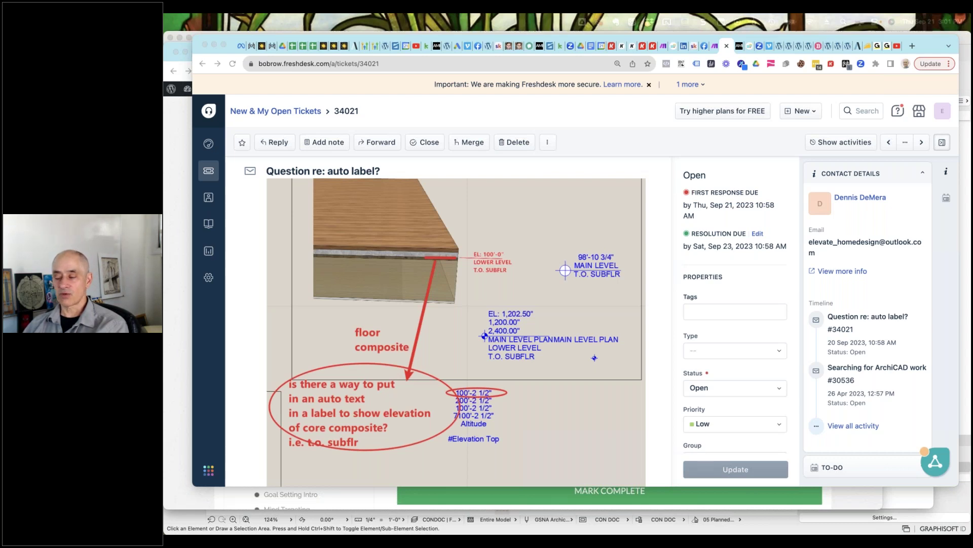
# Step: Leave the browser and return to the ARCHICAD project
pyautogui.click(532, 115)
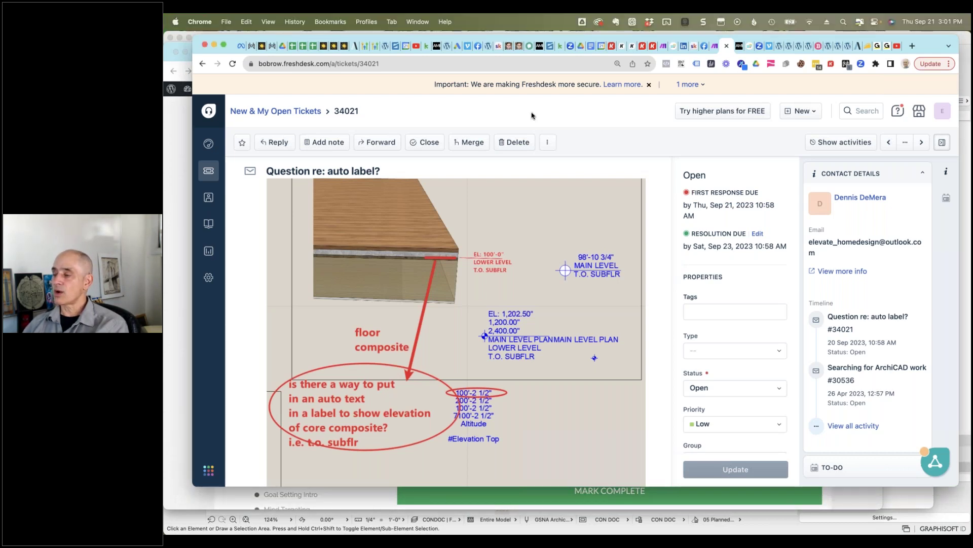
pyautogui.click(175, 185)
pyautogui.press('super+Tab')
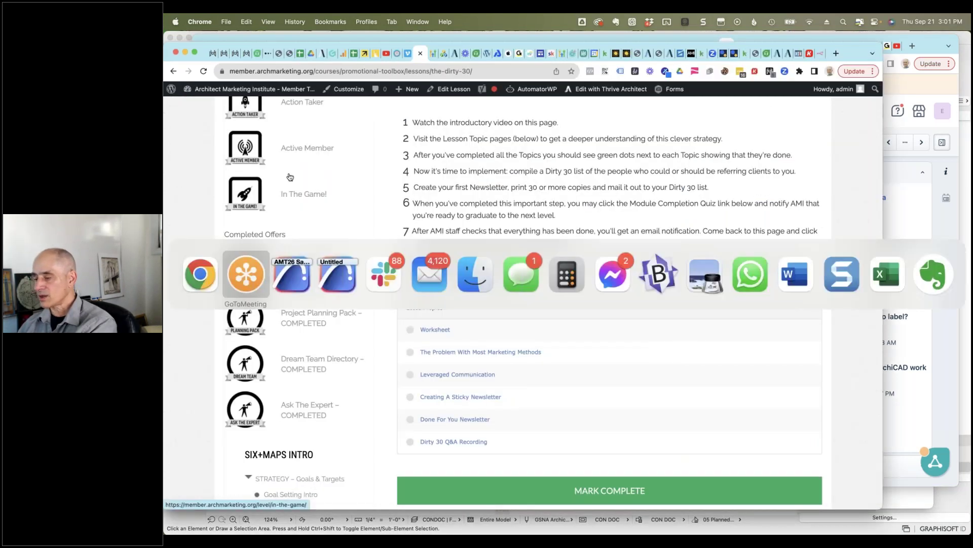
pyautogui.press('super+Tab')
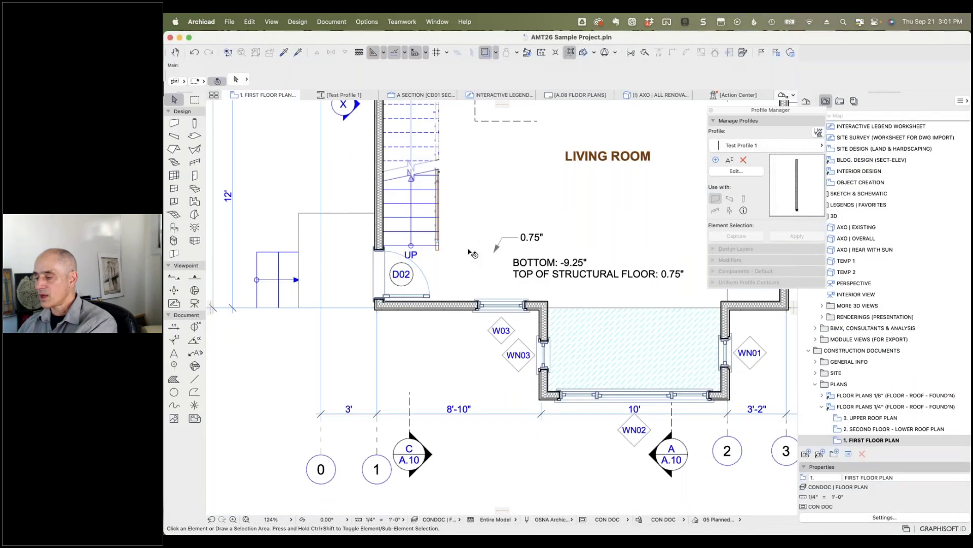
# Step: Enter a short test note naming the customer in window WN03's Note/Remarks description parameter
pyautogui.click(544, 351)
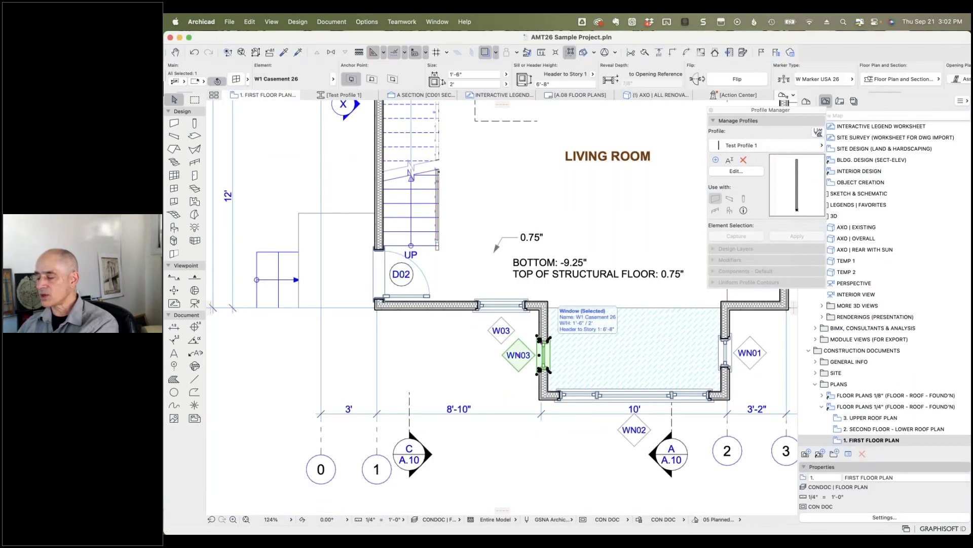
pyautogui.click(236, 80)
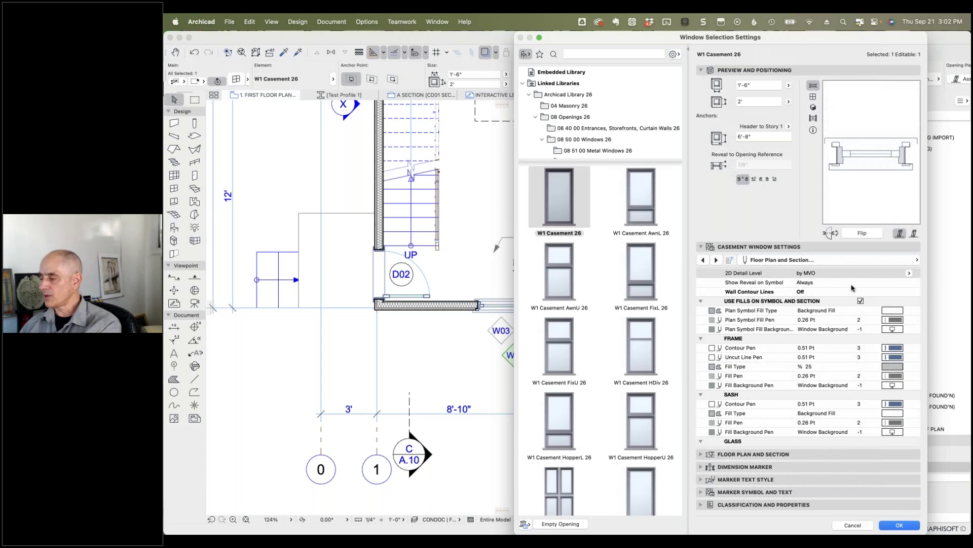
pyautogui.click(795, 260)
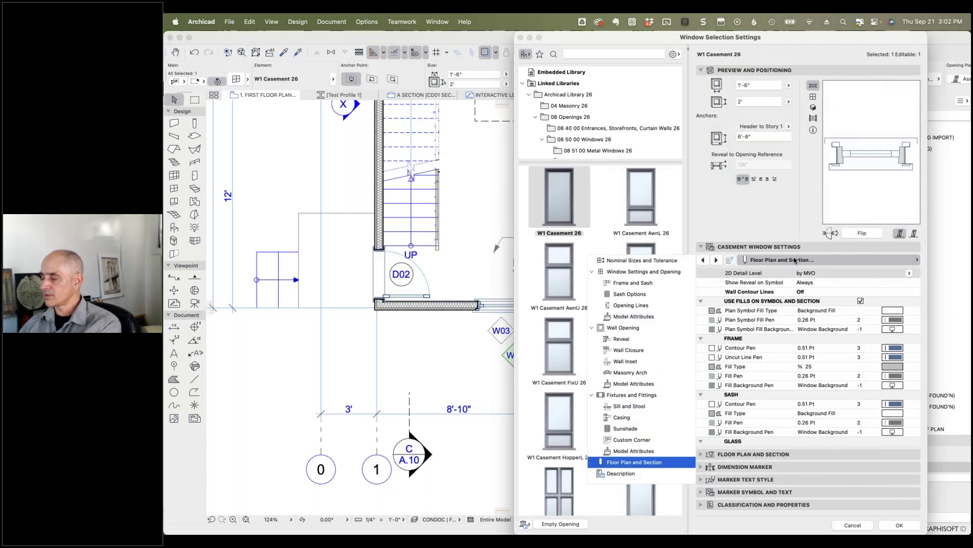
pyautogui.click(635, 474)
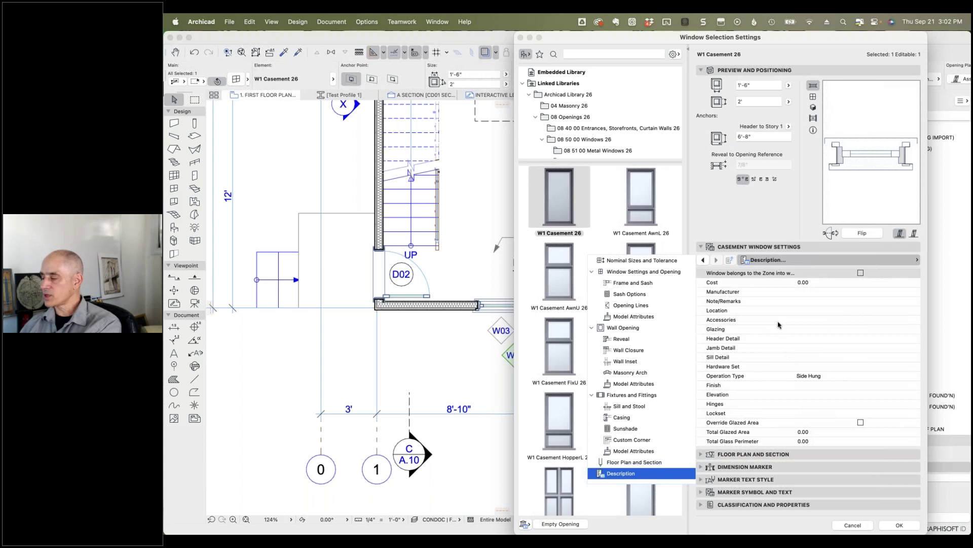
pyautogui.click(780, 301)
pyautogui.click(817, 301)
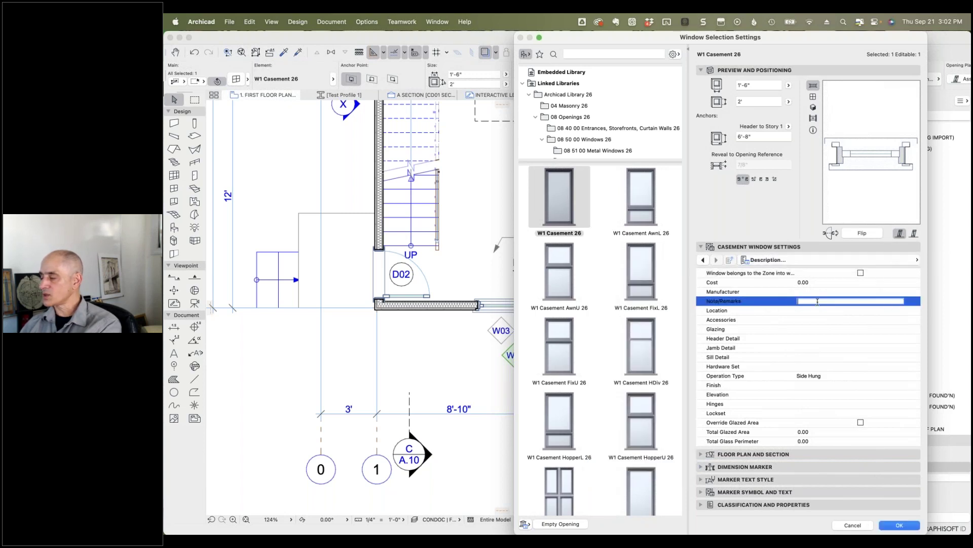
pyautogui.write('Test for Tataranu')
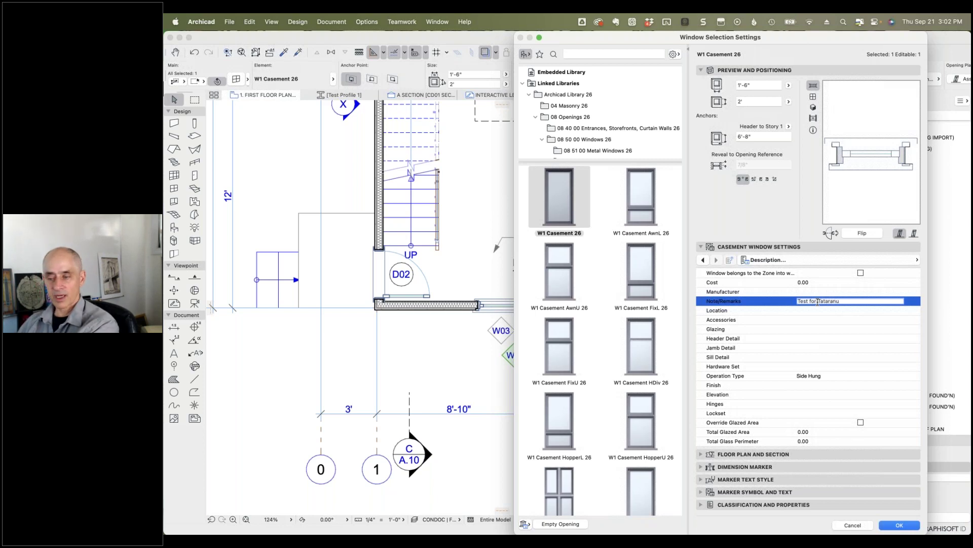
pyautogui.click(896, 525)
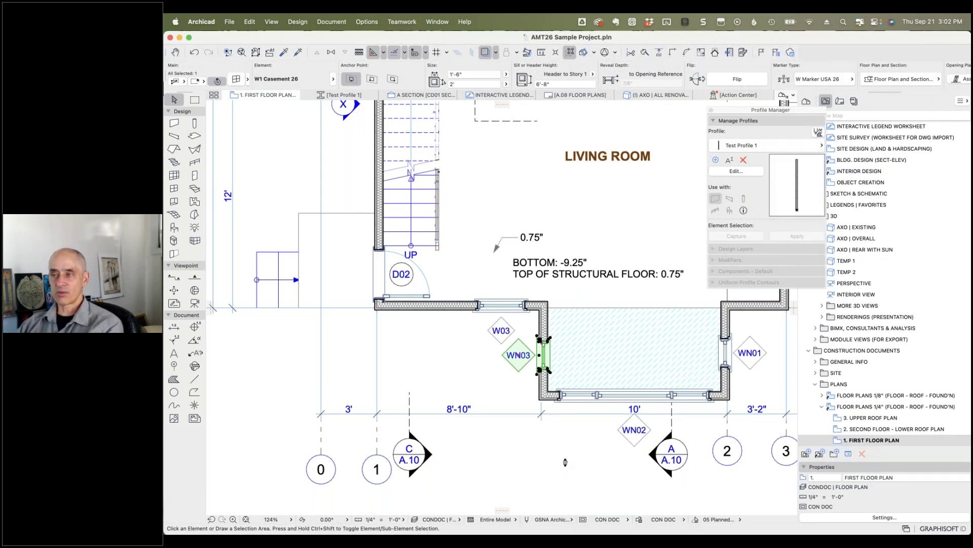
# Step: Deselect WN03, move the Profile Manager palette left, and scroll the View Map down to Schedules
pyautogui.press('Escape')
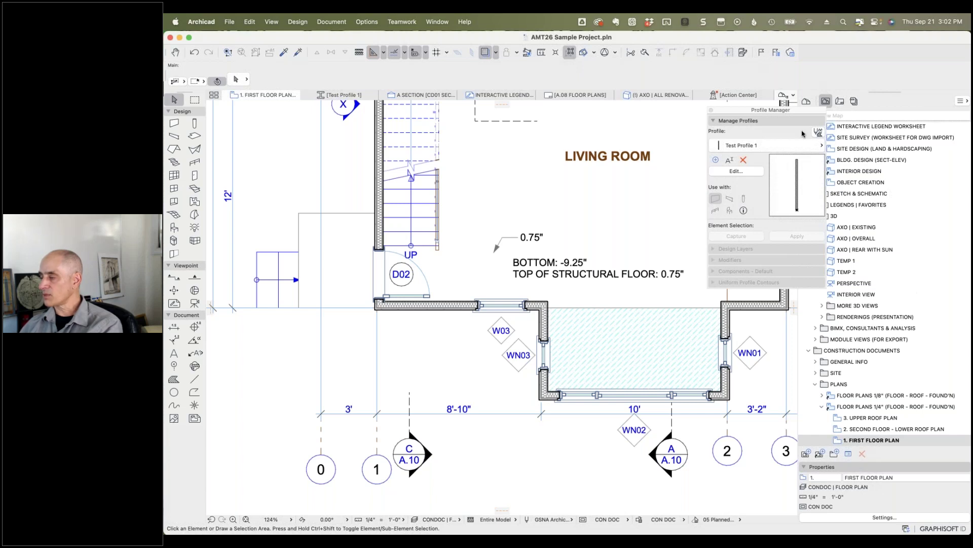
pyautogui.moveTo(755, 113); pyautogui.dragTo(276, 117)
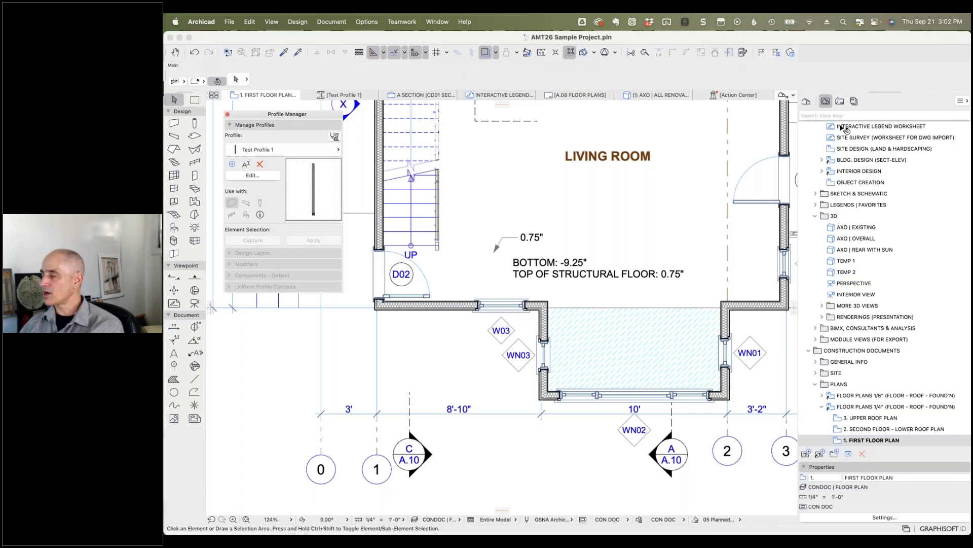
pyautogui.scroll(-10, 868, 202)
pyautogui.scroll(-15, 867, 202)
pyautogui.scroll(-3, 871, 202)
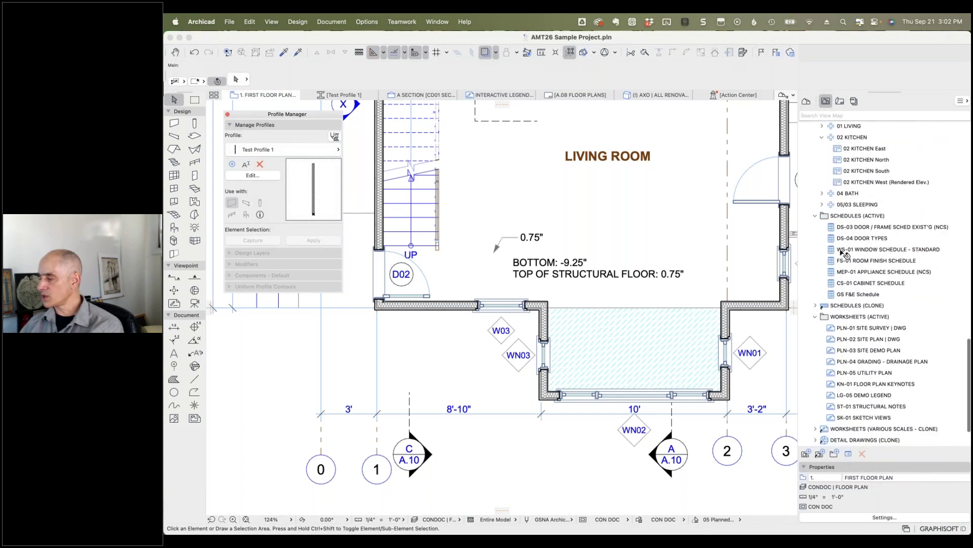
# Step: Open the WS-01 Window Schedule and check WN03's note in its row
pyautogui.doubleClick(843, 250)
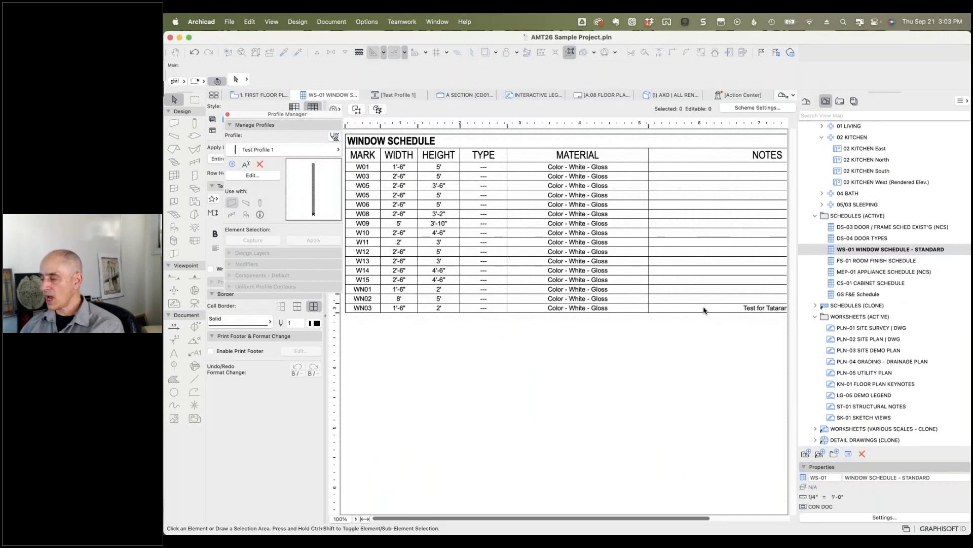
pyautogui.click(758, 310)
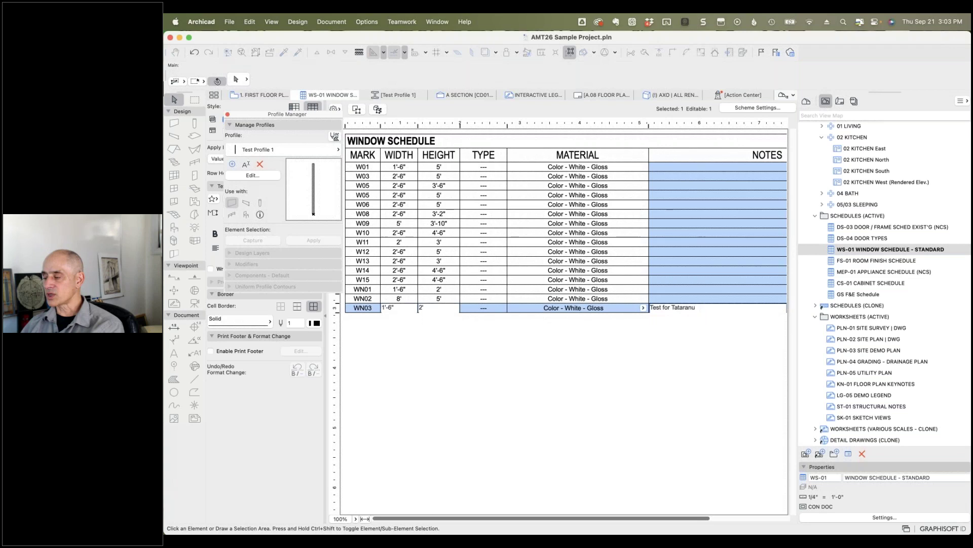
pyautogui.click(696, 345)
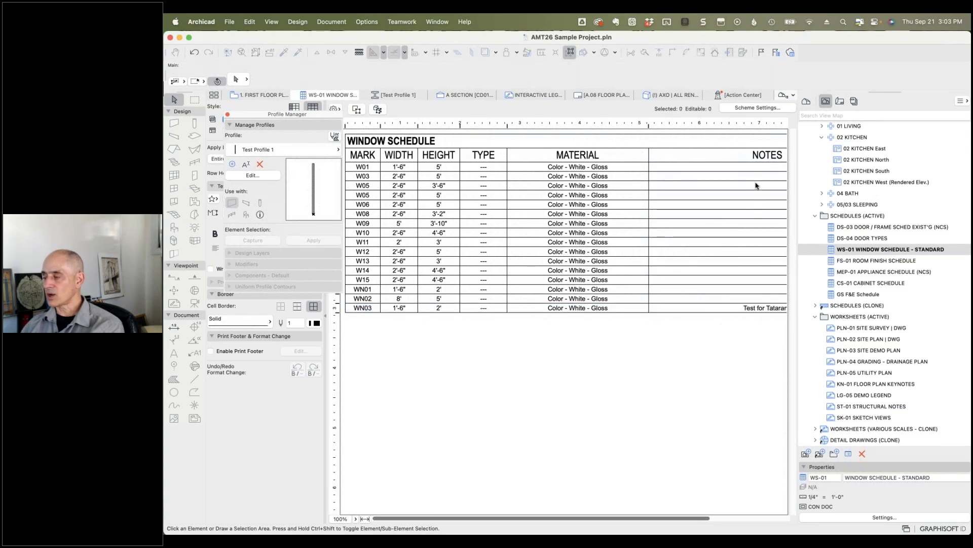
# Step: In WS-01 Scheme Settings, select the Note/Remarks field and bring up the Add Fields options
pyautogui.click(759, 108)
pyautogui.click(502, 354)
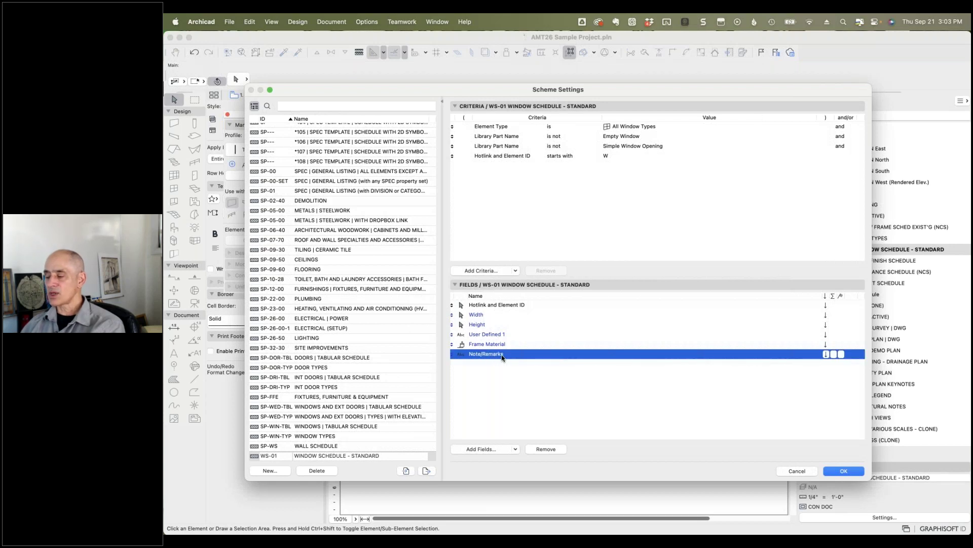
pyautogui.click(487, 450)
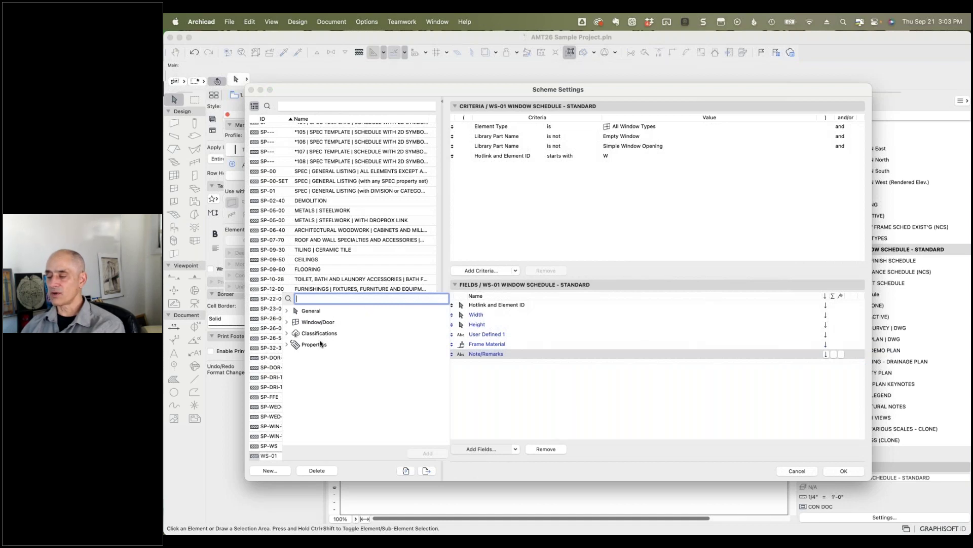
pyautogui.click(515, 449)
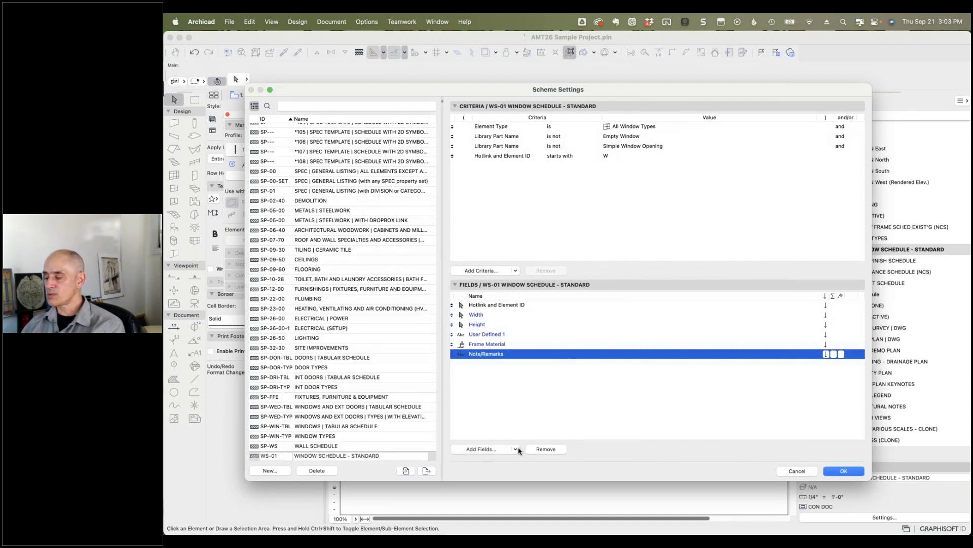
pyautogui.click(516, 449)
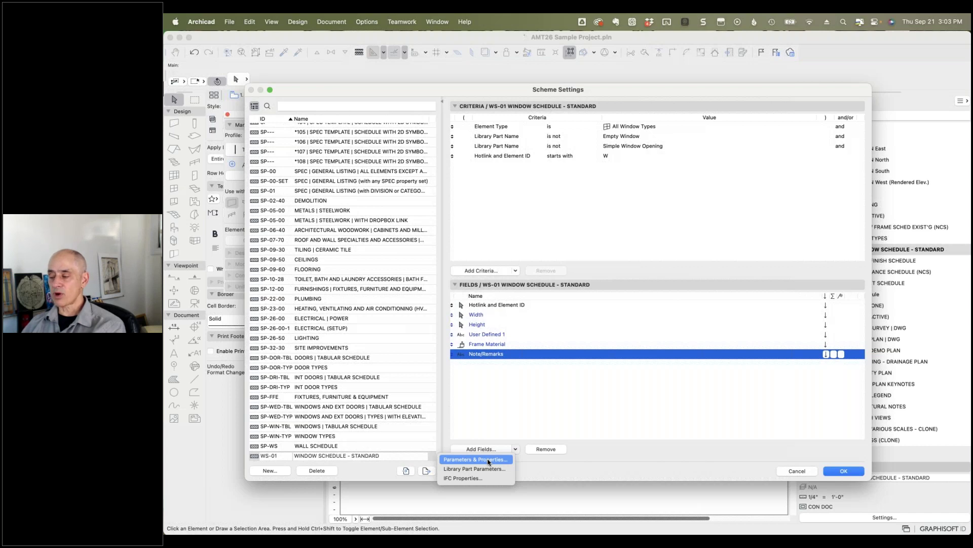
# Step: Browse the used library objects down to Casement Windows 26 and pick W1 Casement 26.gsm
pyautogui.click(479, 469)
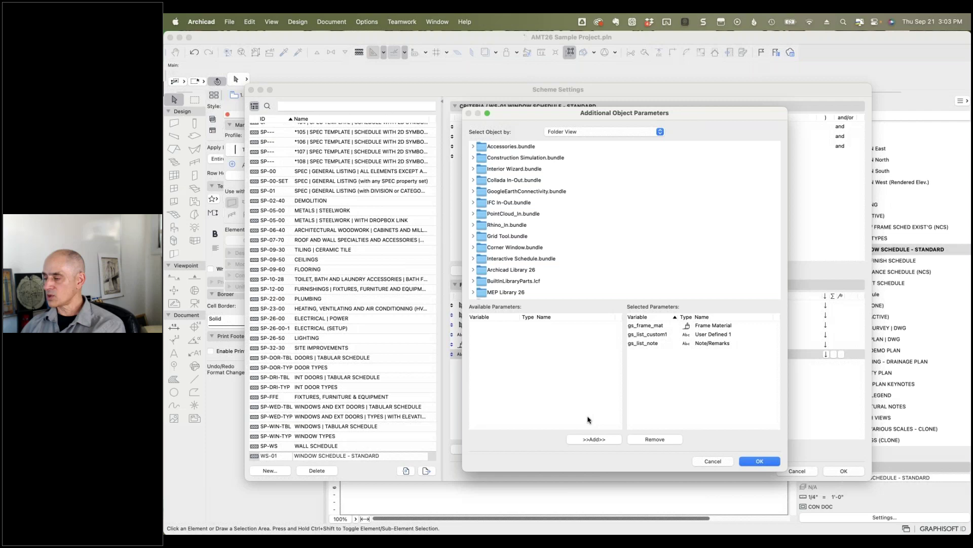
pyautogui.click(622, 132)
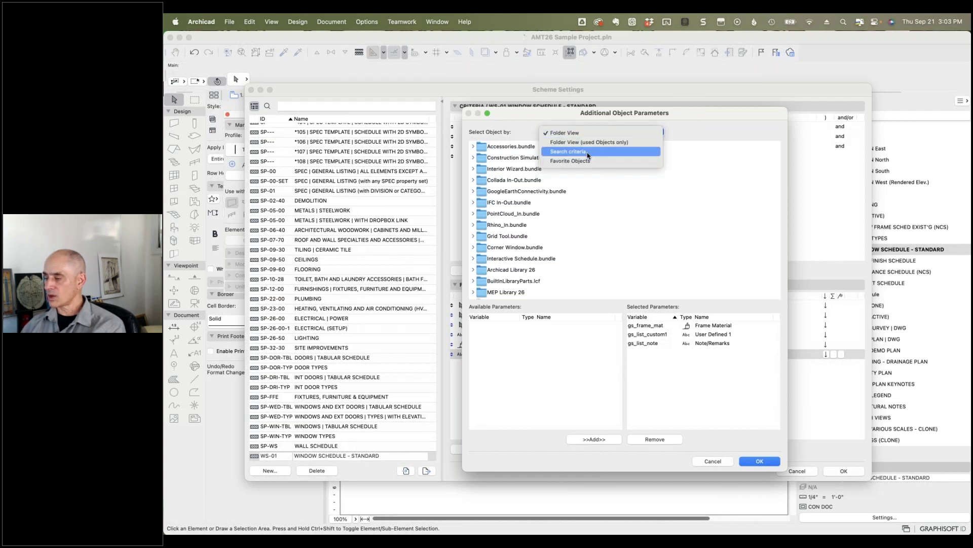
pyautogui.click(587, 143)
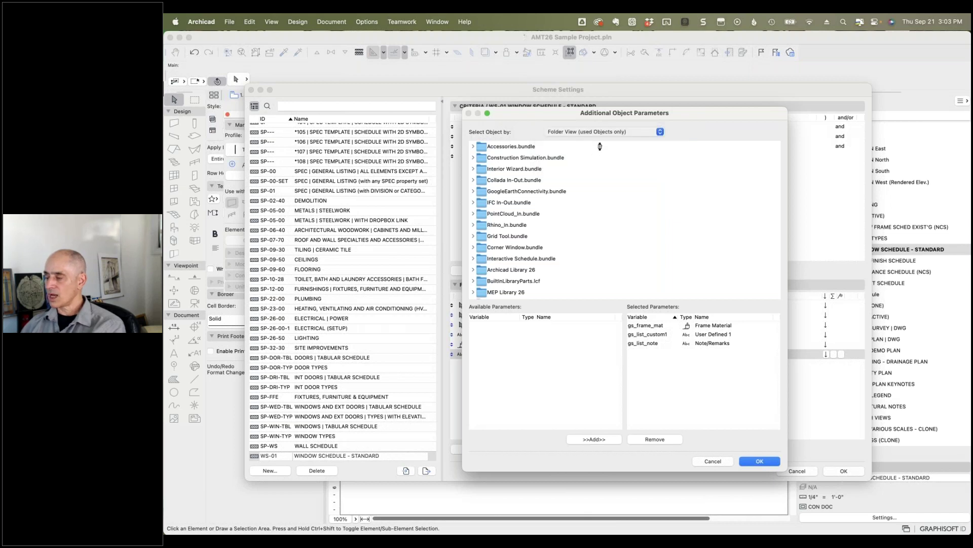
pyautogui.click(473, 157)
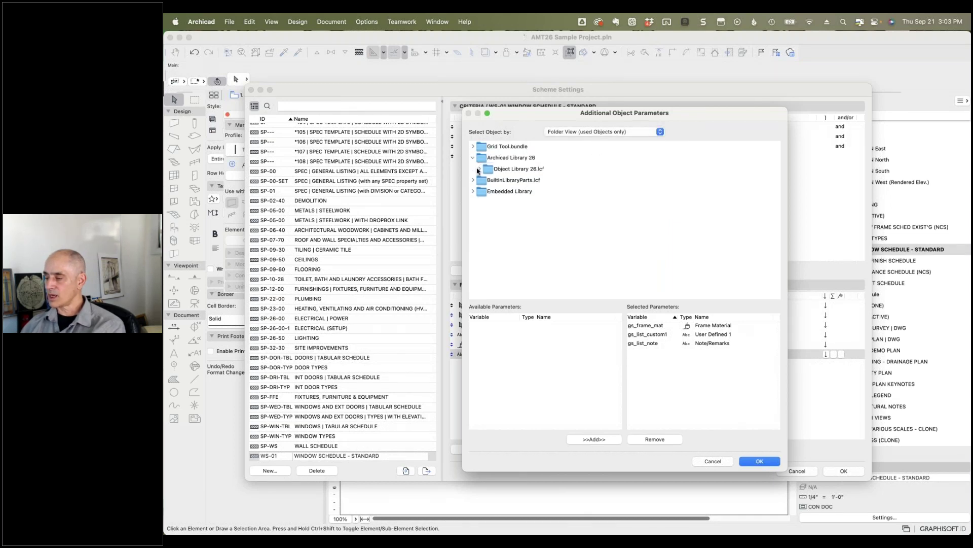
pyautogui.click(478, 169)
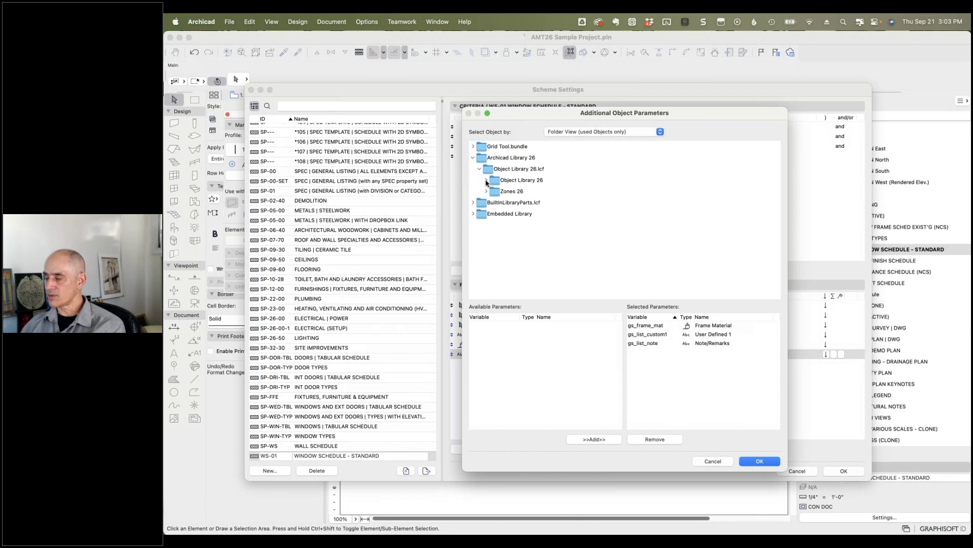
pyautogui.click(486, 180)
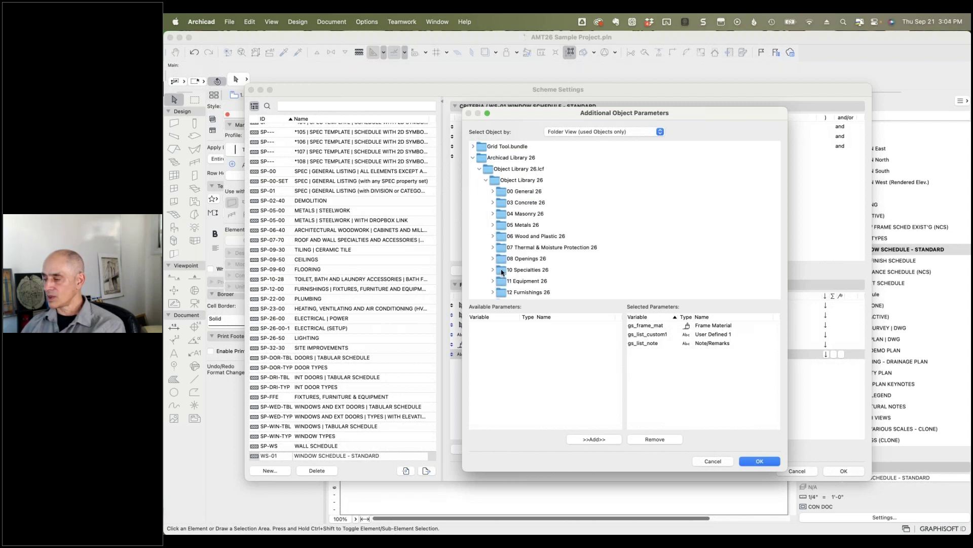
pyautogui.scroll(-3, 502, 272)
pyautogui.scroll(-2, 501, 272)
pyautogui.click(492, 161)
pyautogui.click(500, 205)
pyautogui.click(506, 217)
pyautogui.click(512, 228)
pyautogui.click(550, 239)
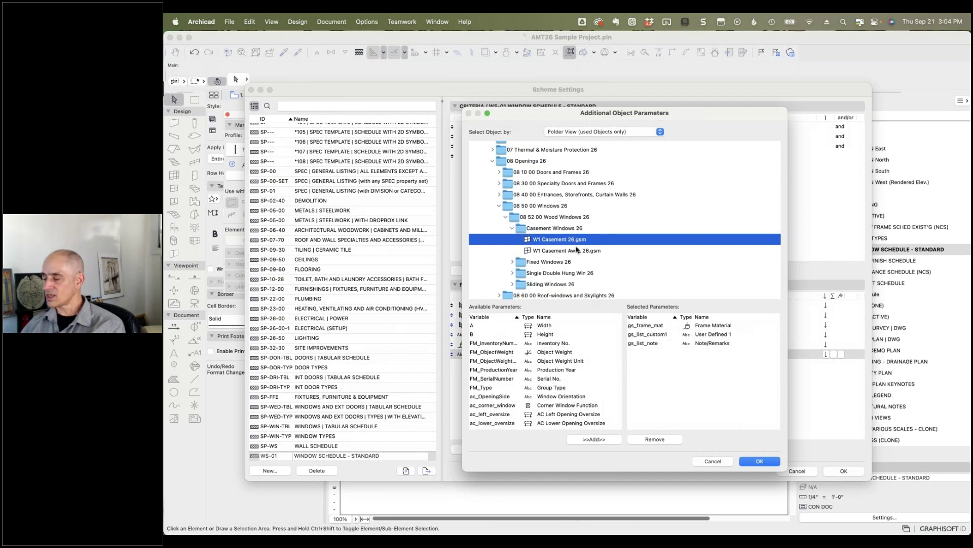
# Step: Review W1 Casement 26's available parameters and cancel without adding any
pyautogui.scroll(-5, 548, 374)
pyautogui.scroll(-3, 549, 374)
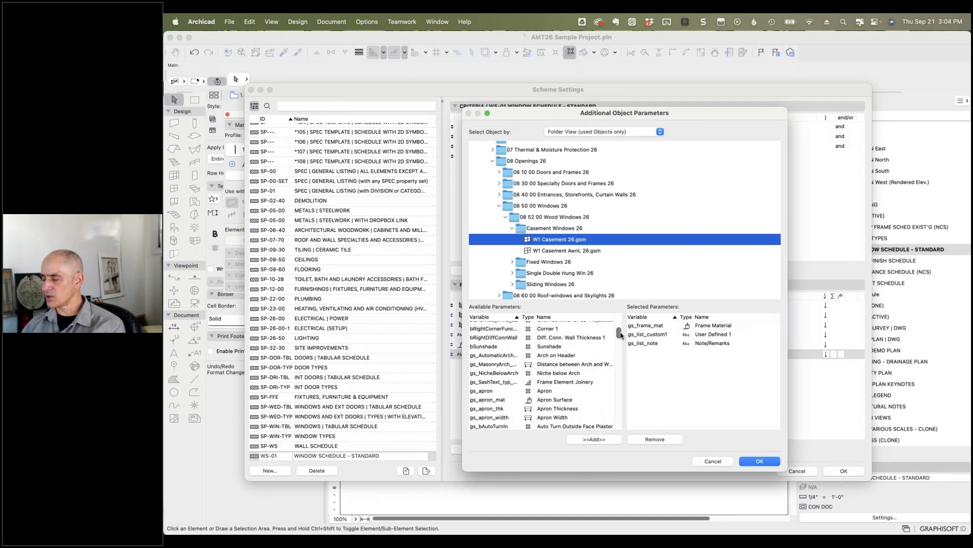
pyautogui.moveTo(621, 335); pyautogui.dragTo(616, 353)
pyautogui.scroll(10, 617, 354)
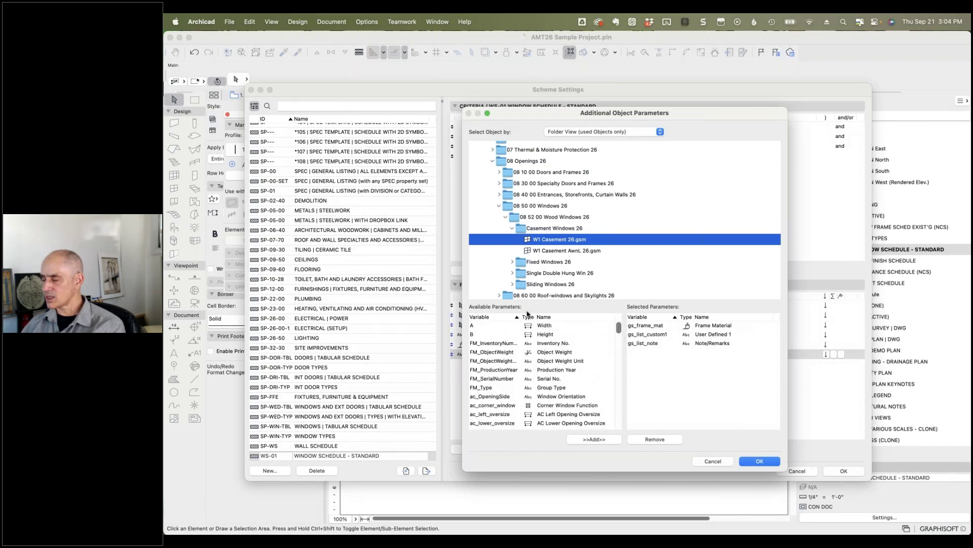
pyautogui.moveTo(619, 329); pyautogui.dragTo(618, 385)
pyautogui.scroll(-5, 502, 400)
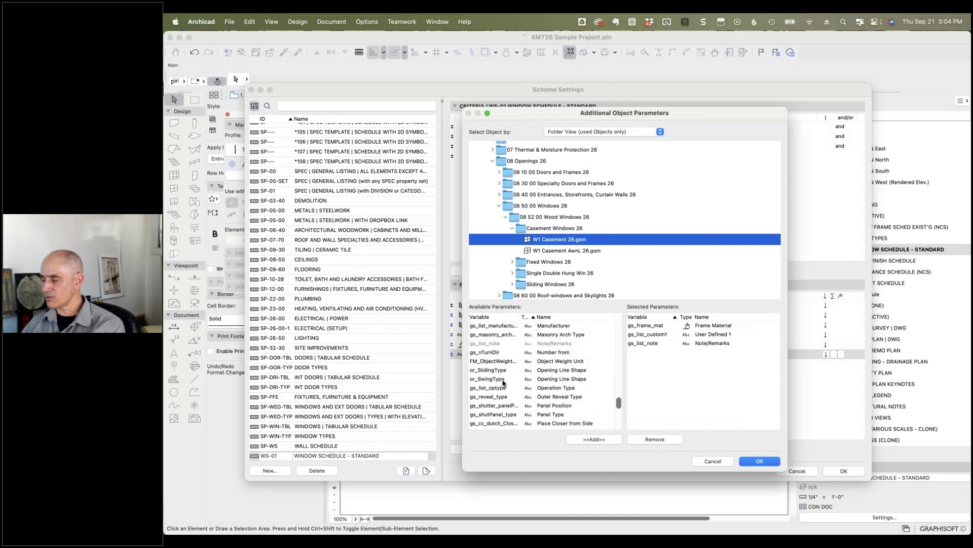
pyautogui.scroll(3, 504, 383)
pyautogui.scroll(-10, 510, 381)
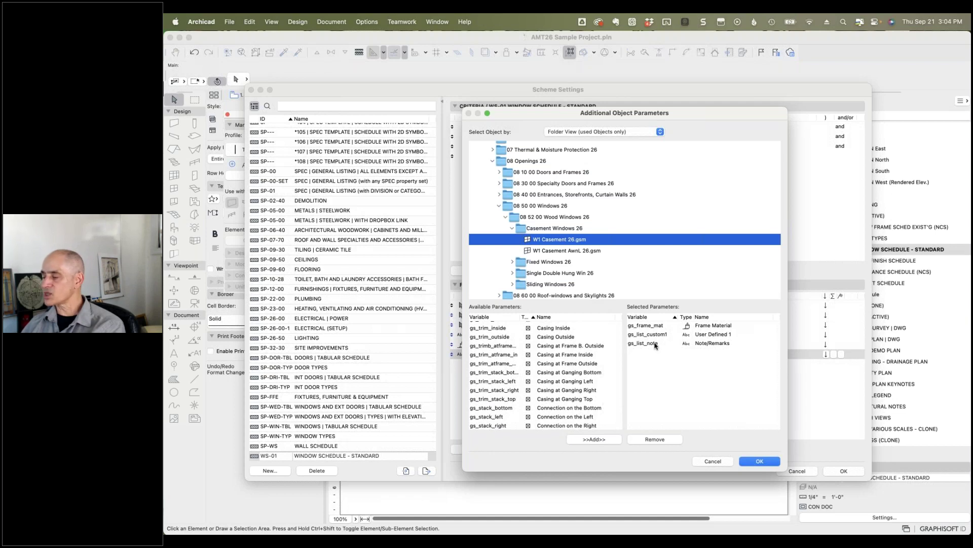
pyautogui.scroll(5, 496, 354)
pyautogui.scroll(6, 495, 355)
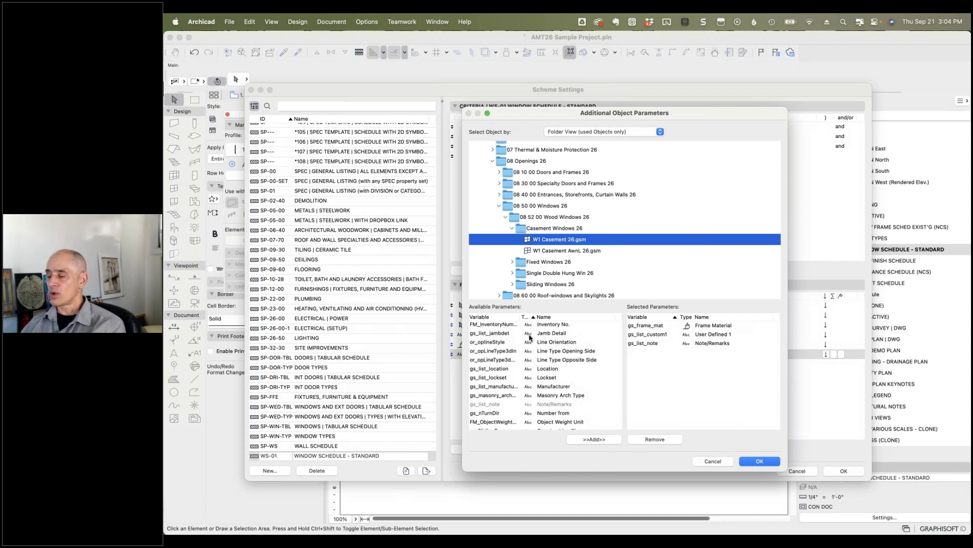
pyautogui.click(712, 461)
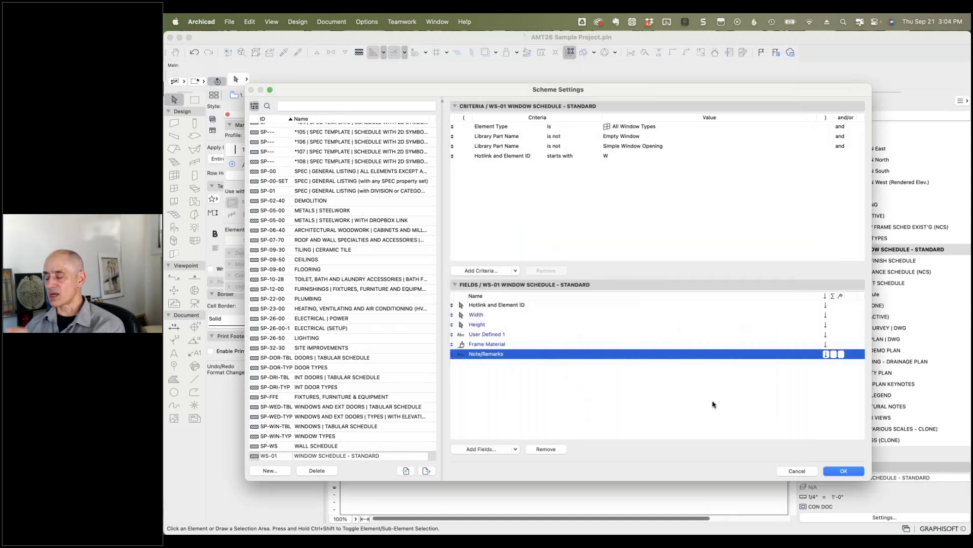
pyautogui.click(794, 471)
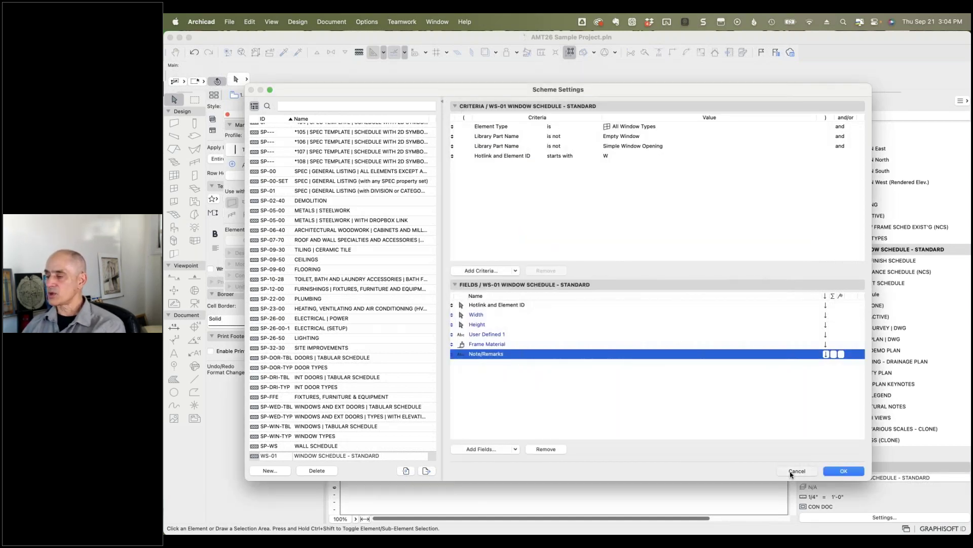
pyautogui.click(359, 21)
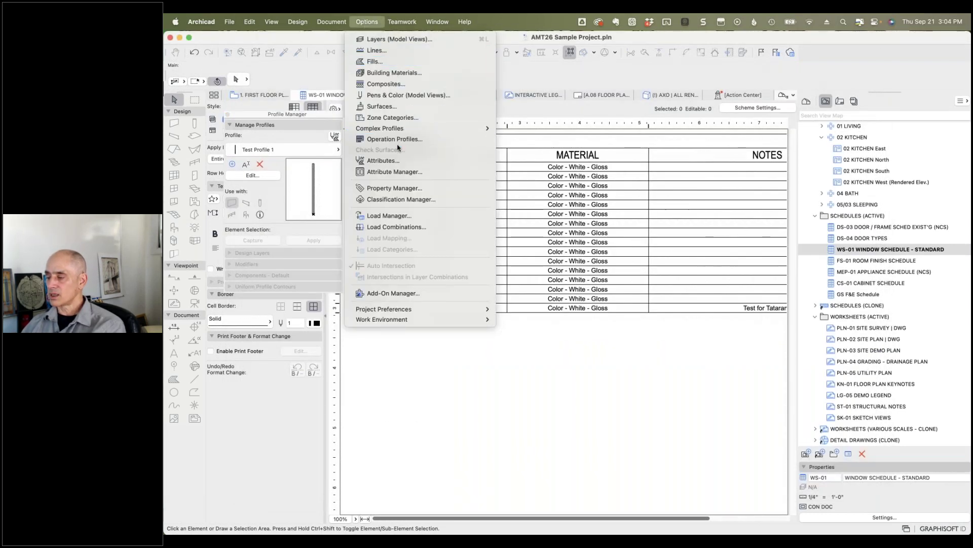
pyautogui.click(397, 188)
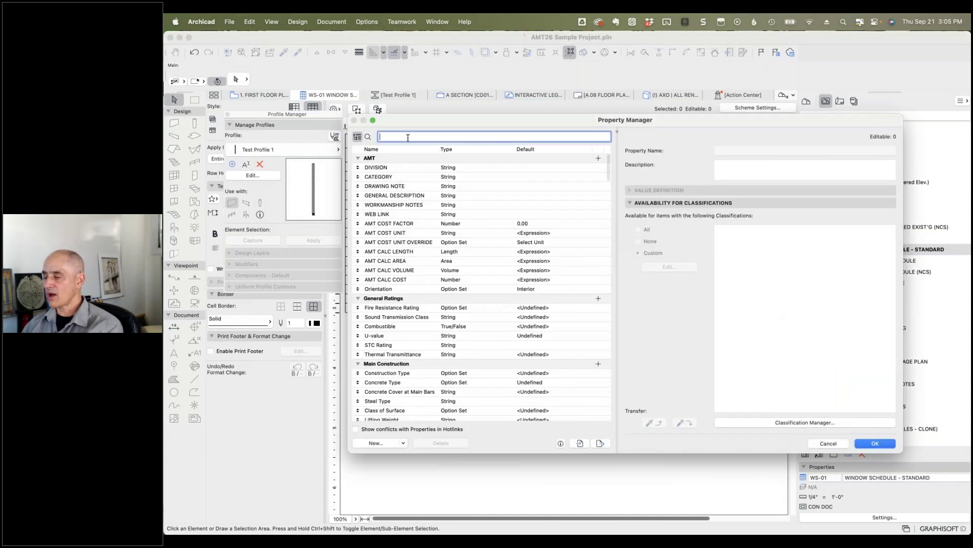
pyautogui.write('note')
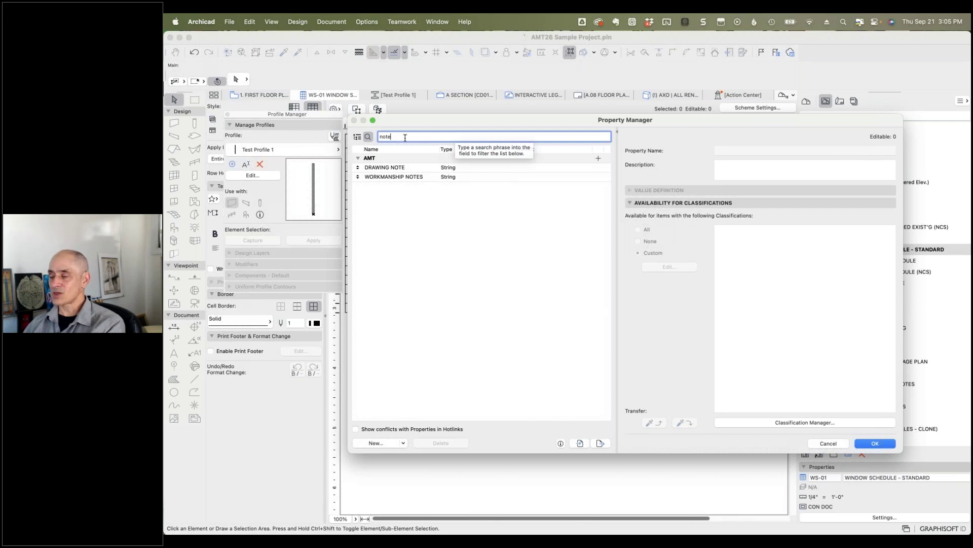
pyautogui.press('super+a')
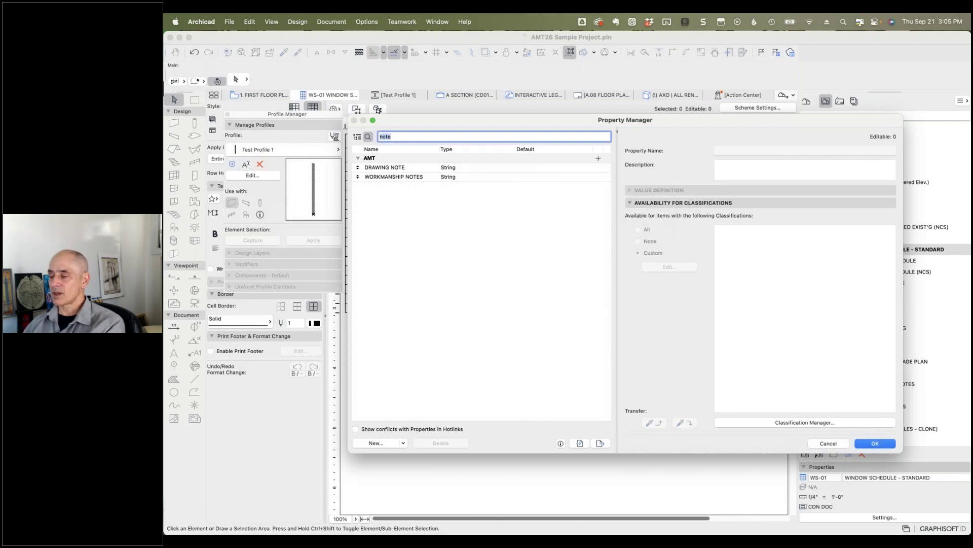
pyautogui.press('BackSpace')
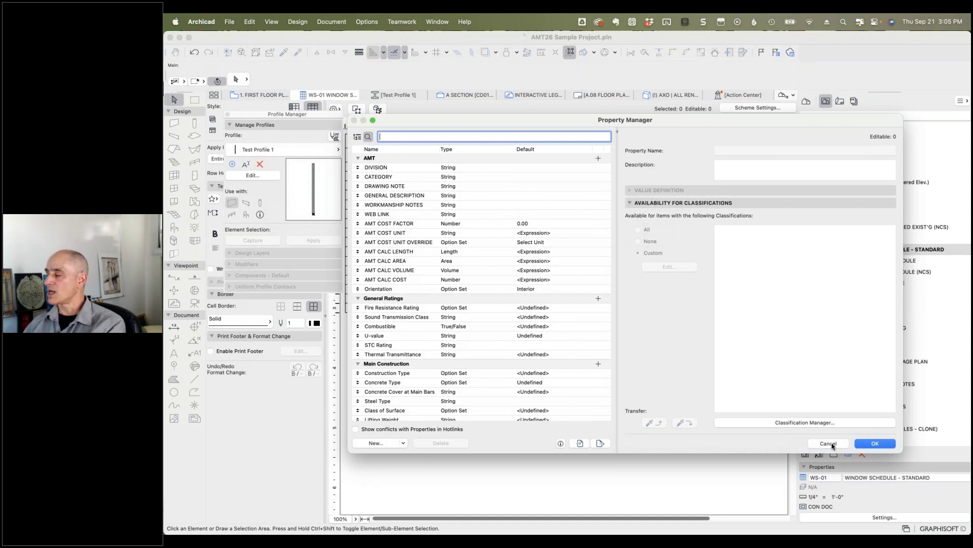
pyautogui.click(871, 444)
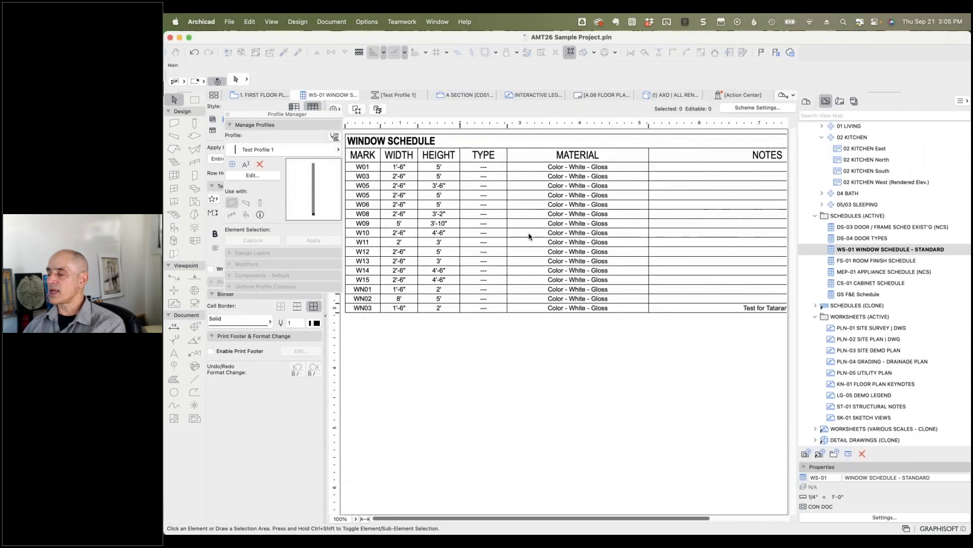
# Step: Search 'note' among available fields and add DRAWING NOTE to the WS-01 scheme
pyautogui.click(750, 108)
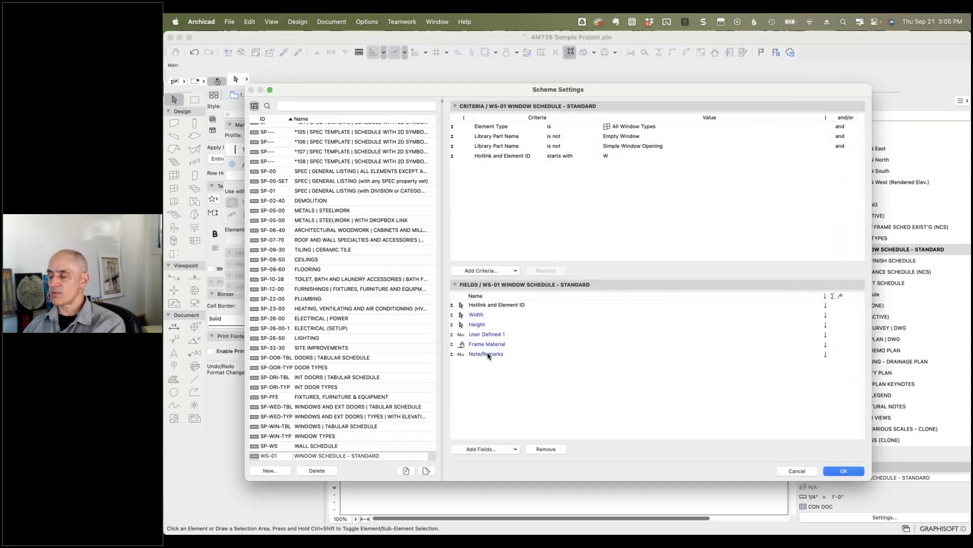
pyautogui.click(484, 449)
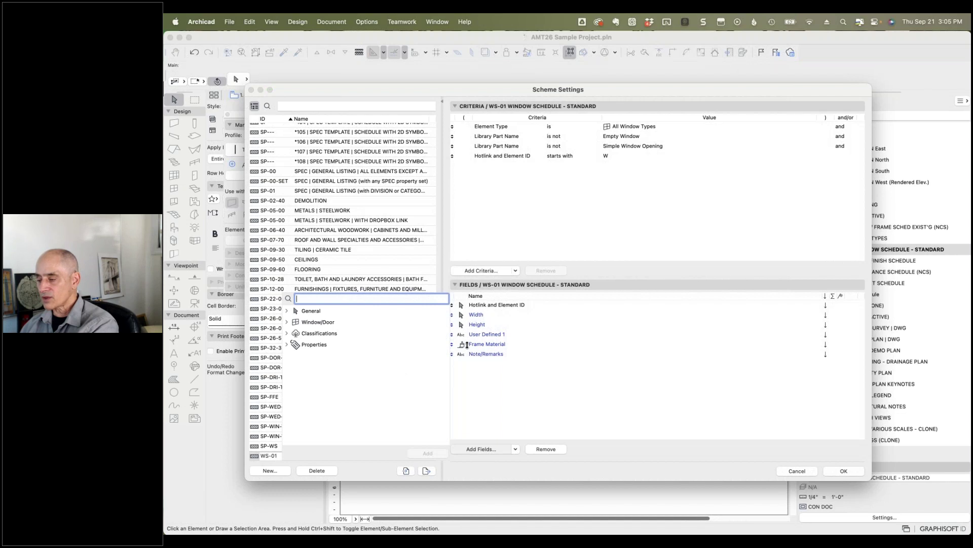
pyautogui.write('note')
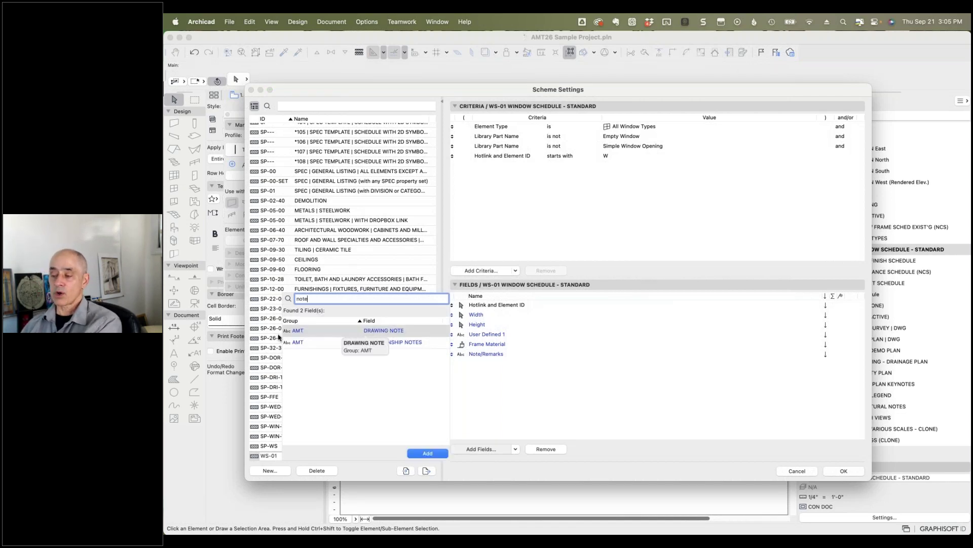
pyautogui.doubleClick(297, 333)
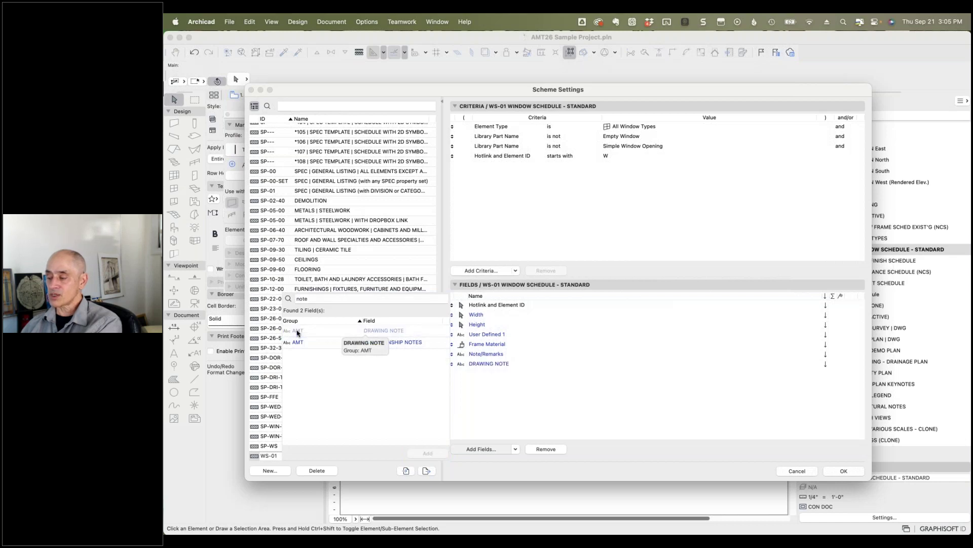
pyautogui.click(489, 372)
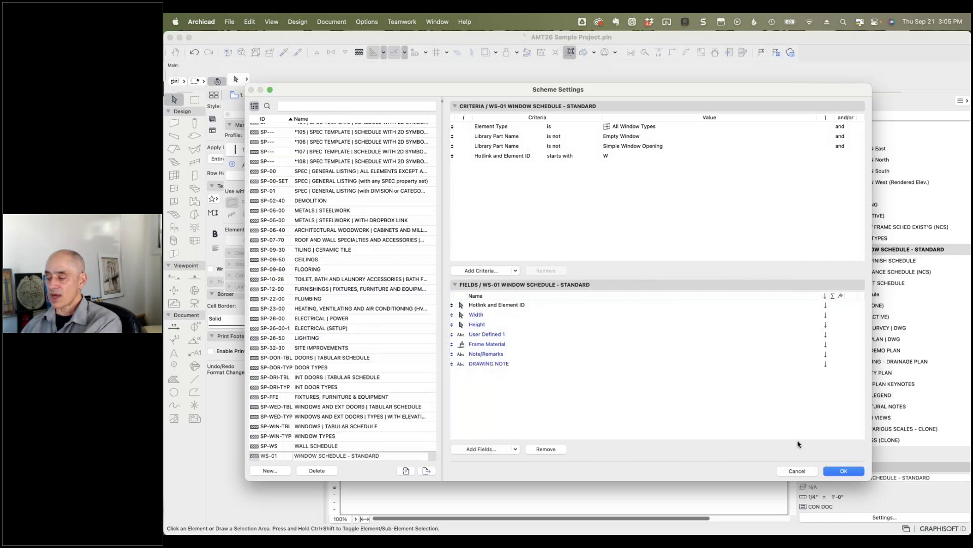
pyautogui.click(842, 471)
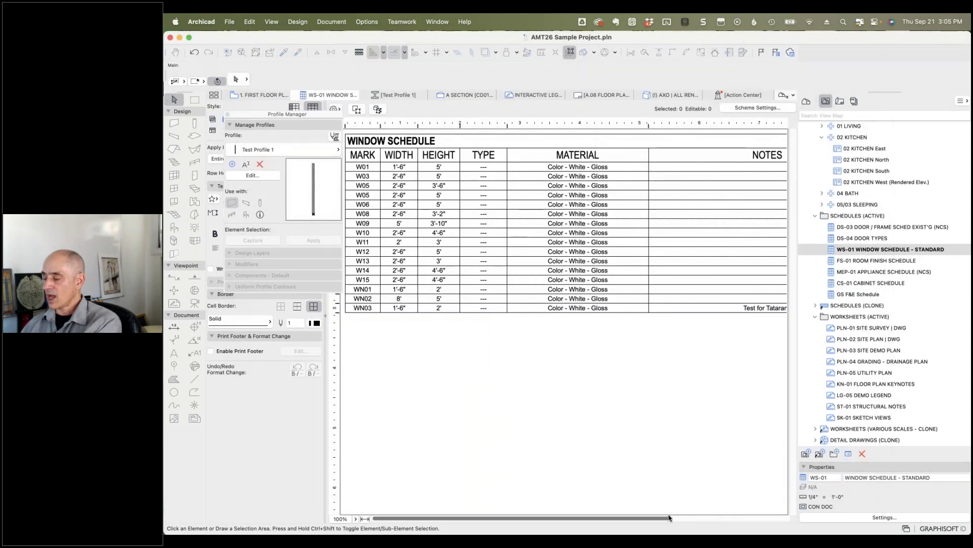
# Step: Rename the last schedule column header from DRAWING NOTE to NOTES and widen it slightly
pyautogui.click(688, 519)
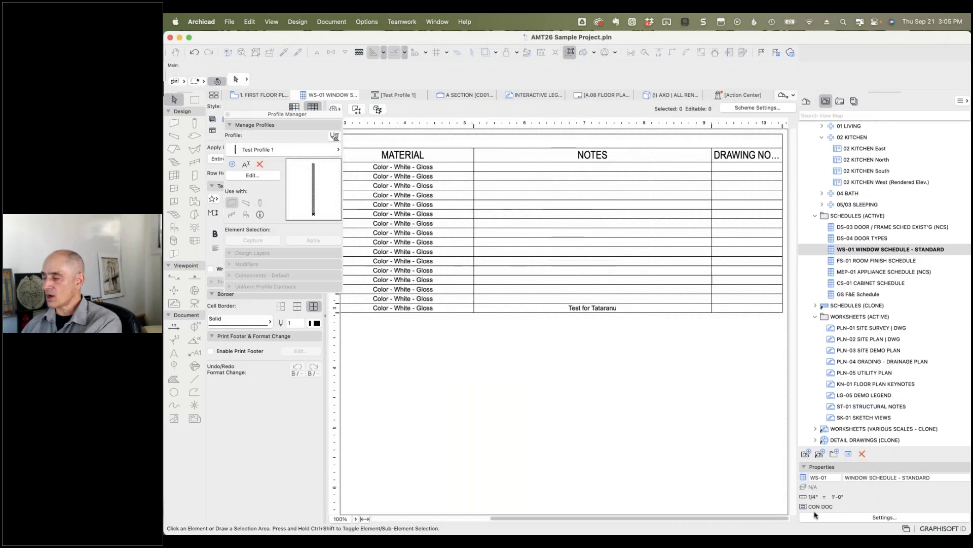
pyautogui.click(759, 157)
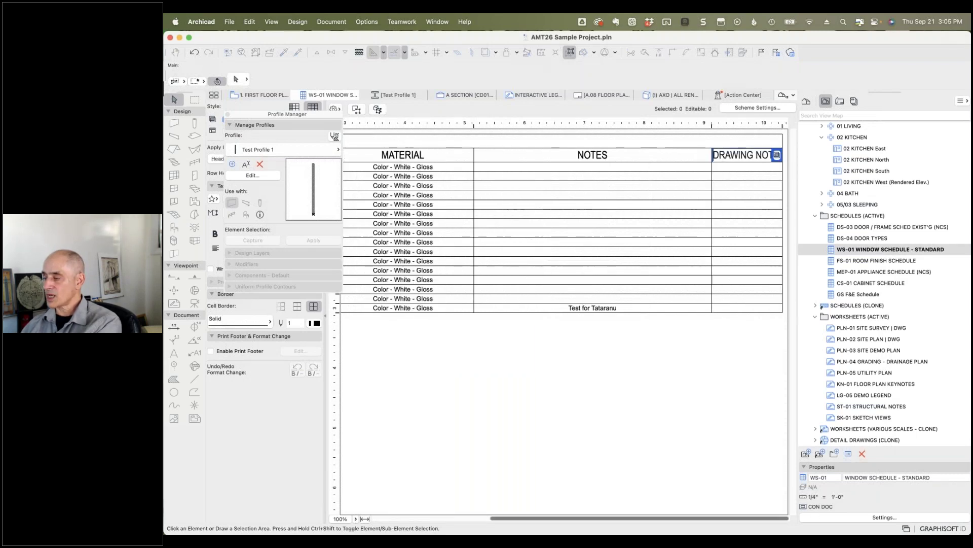
pyautogui.moveTo(755, 154); pyautogui.dragTo(710, 150)
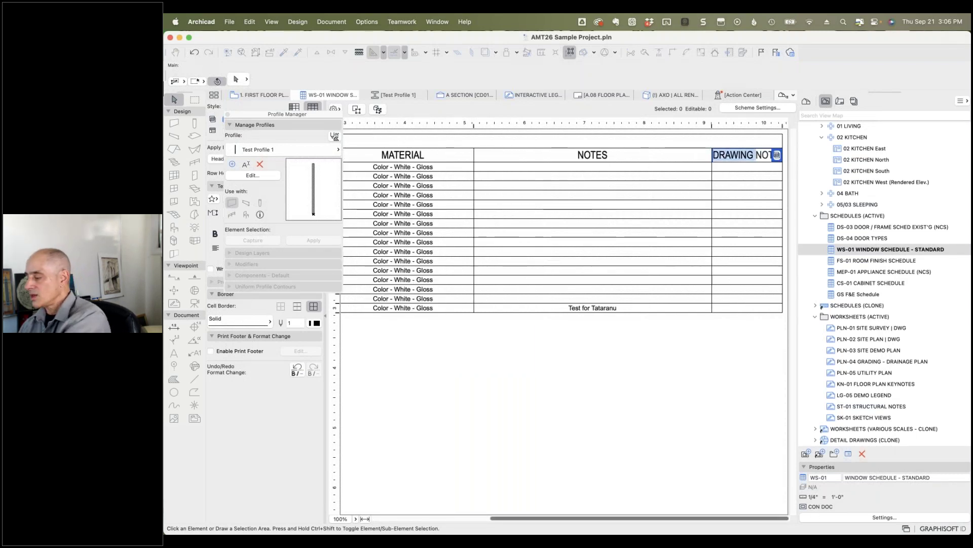
pyautogui.press('BackSpace')
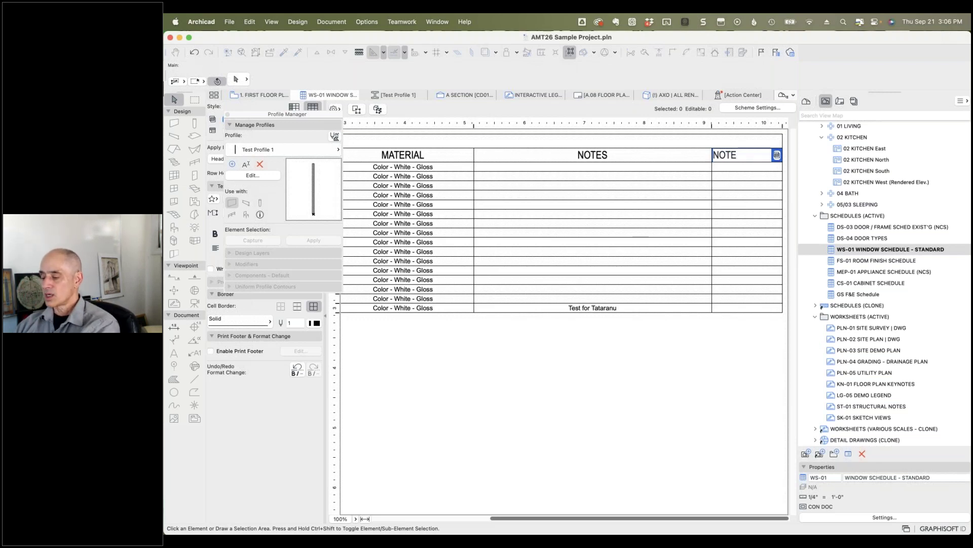
pyautogui.click(717, 374)
pyautogui.moveTo(790, 124); pyautogui.dragTo(794, 125)
pyautogui.hscroll(2, 712, 419)
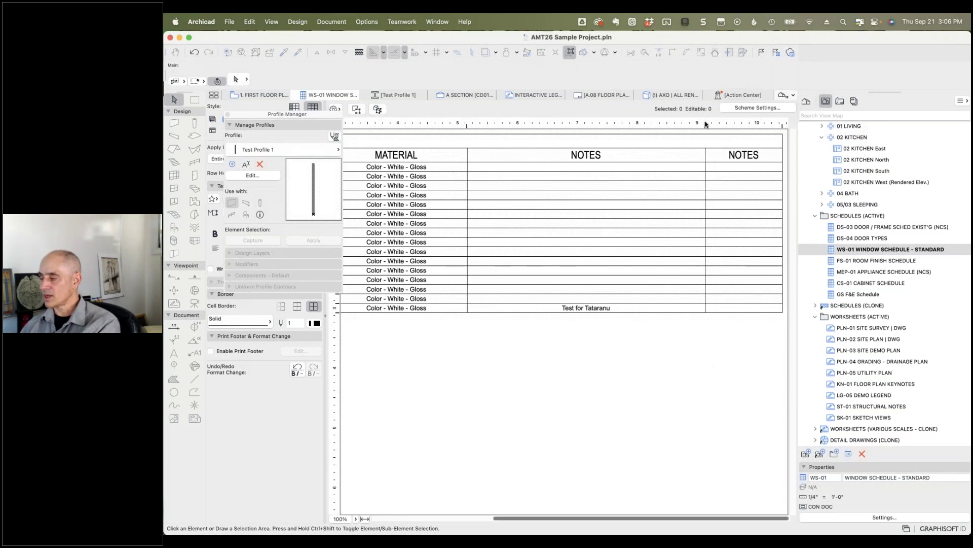
pyautogui.hscroll(-5, 750, 177)
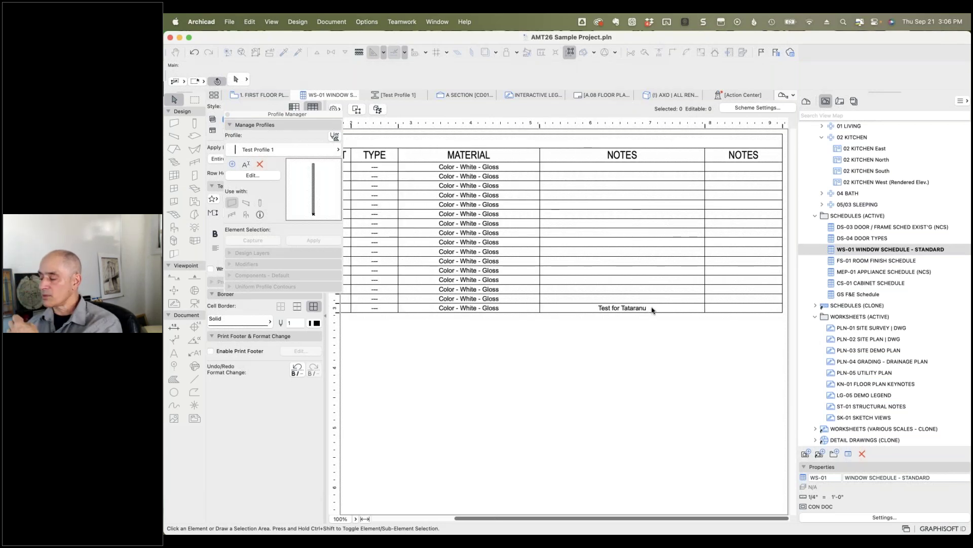
# Step: Copy WN03's test note into the last-row cell of the second NOTES column
pyautogui.click(622, 307)
pyautogui.tripleClick(577, 304)
pyautogui.press('super+c')
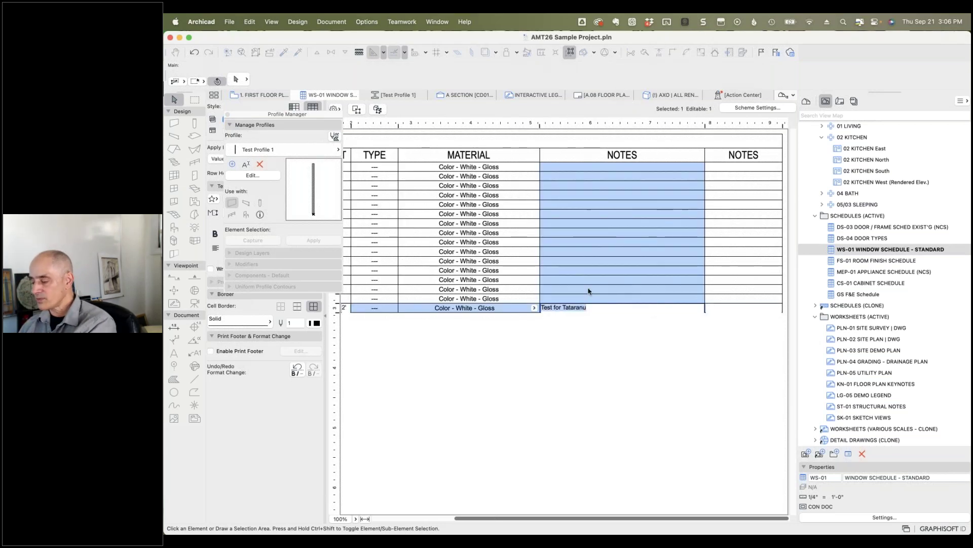
pyautogui.click(696, 393)
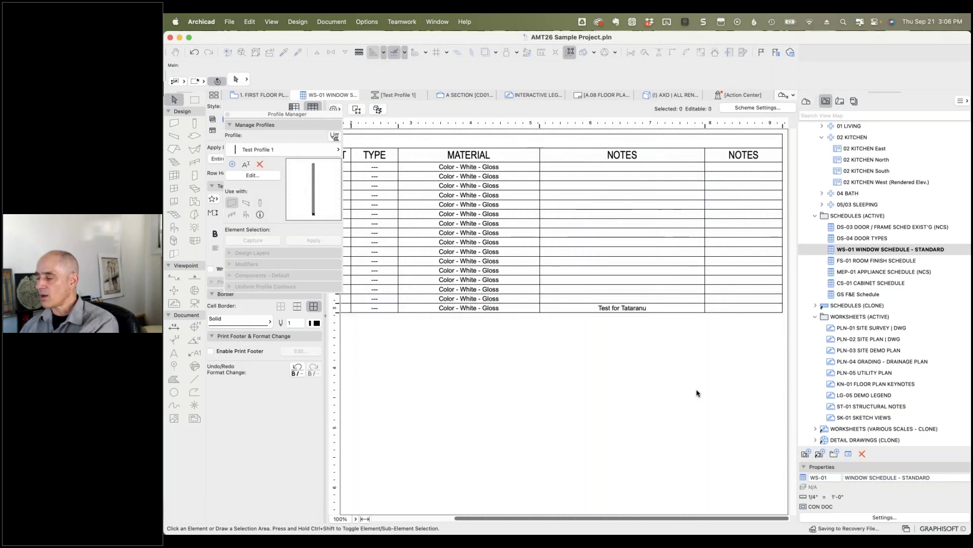
pyautogui.click(740, 307)
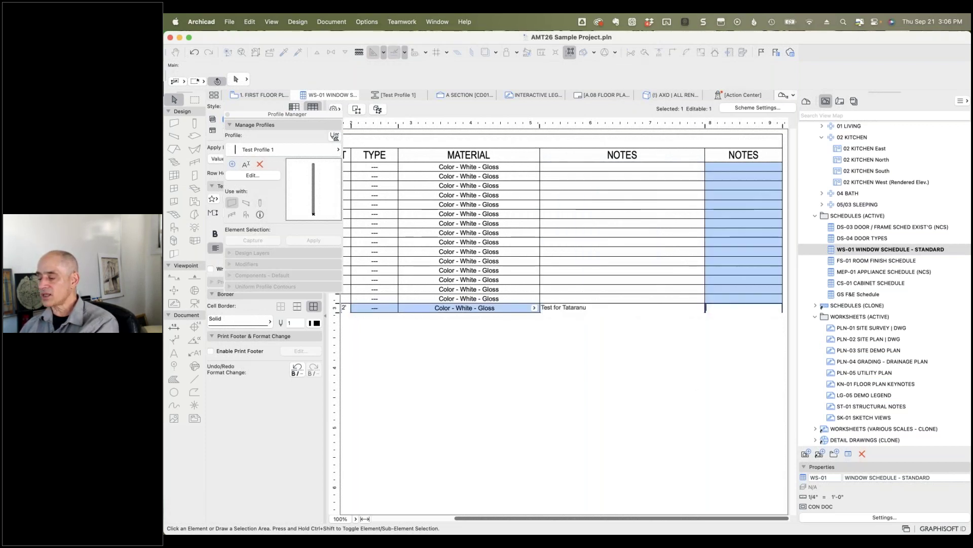
pyautogui.press('super+v')
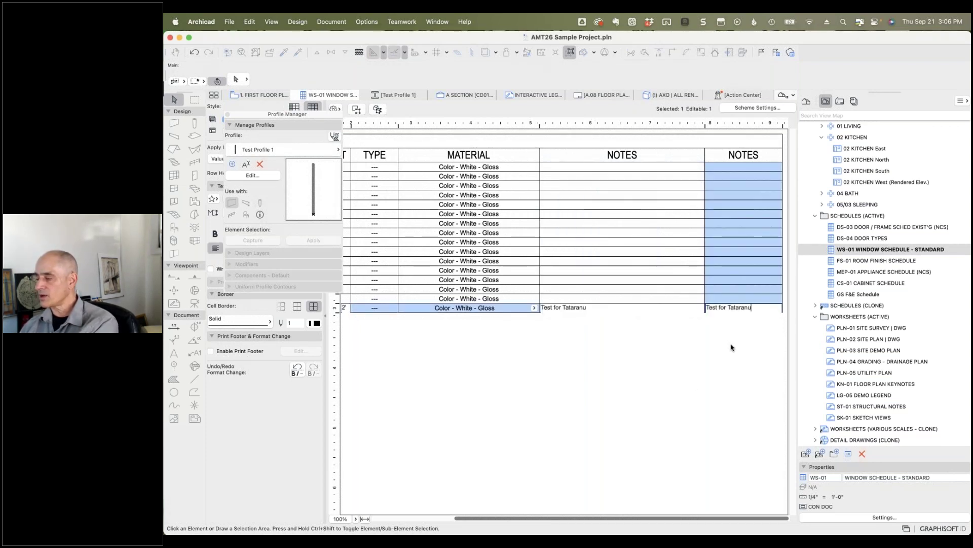
pyautogui.click(732, 347)
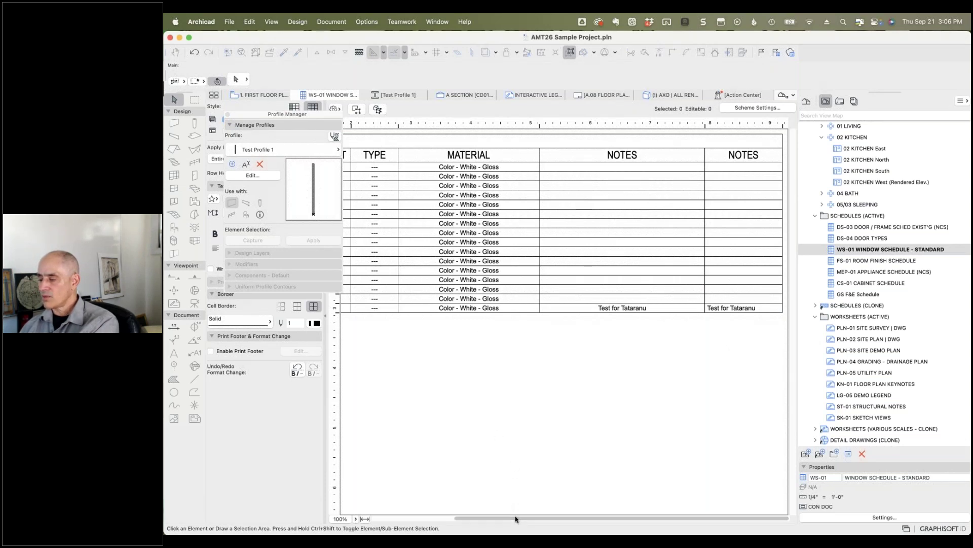
# Step: Enter 'Another test' in the second NOTES cell one row up, then move the profile palette aside
pyautogui.moveTo(516, 519); pyautogui.dragTo(448, 366)
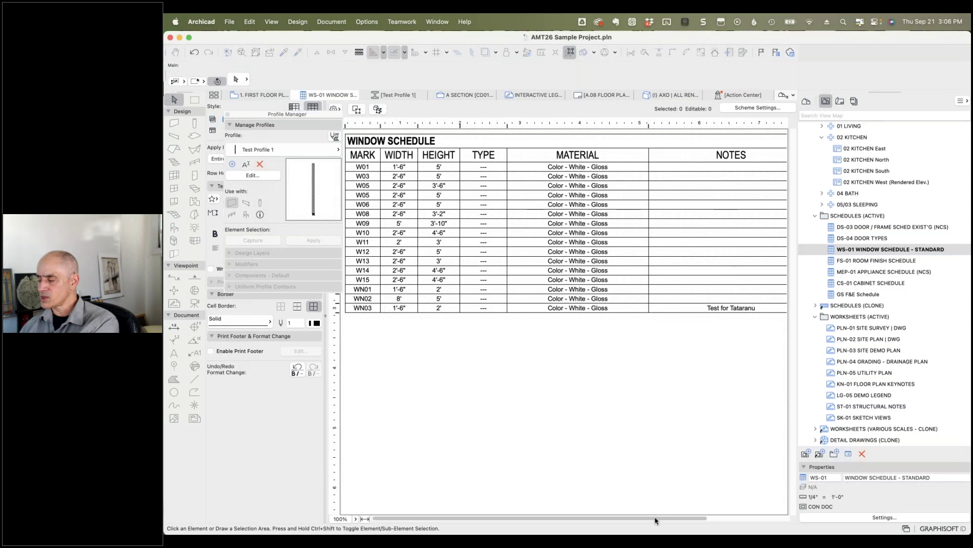
pyautogui.moveTo(654, 520); pyautogui.dragTo(754, 518)
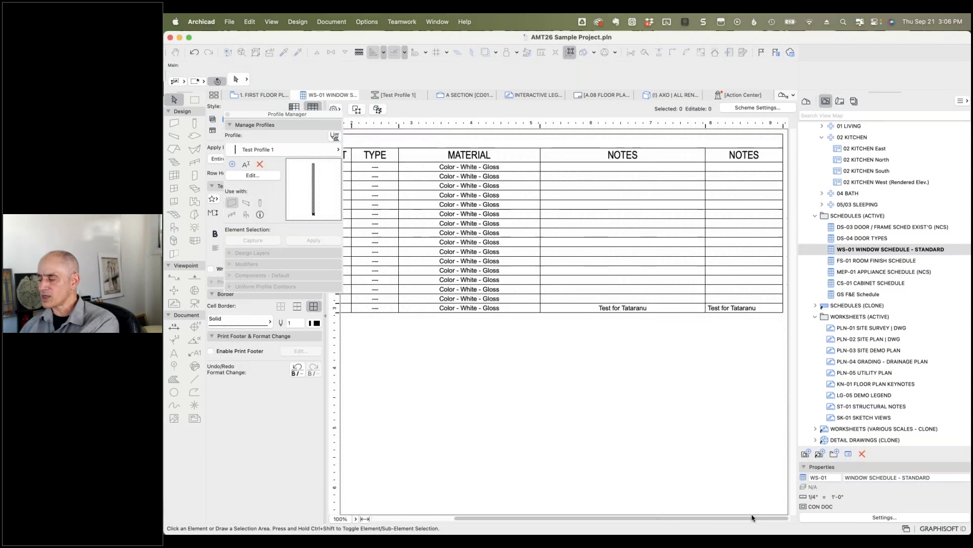
pyautogui.click(728, 299)
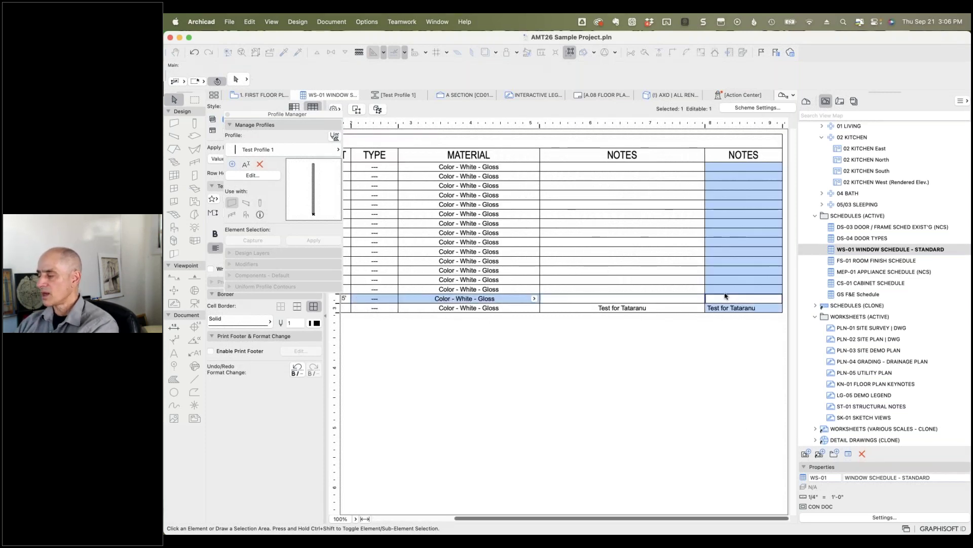
pyautogui.write('Another test')
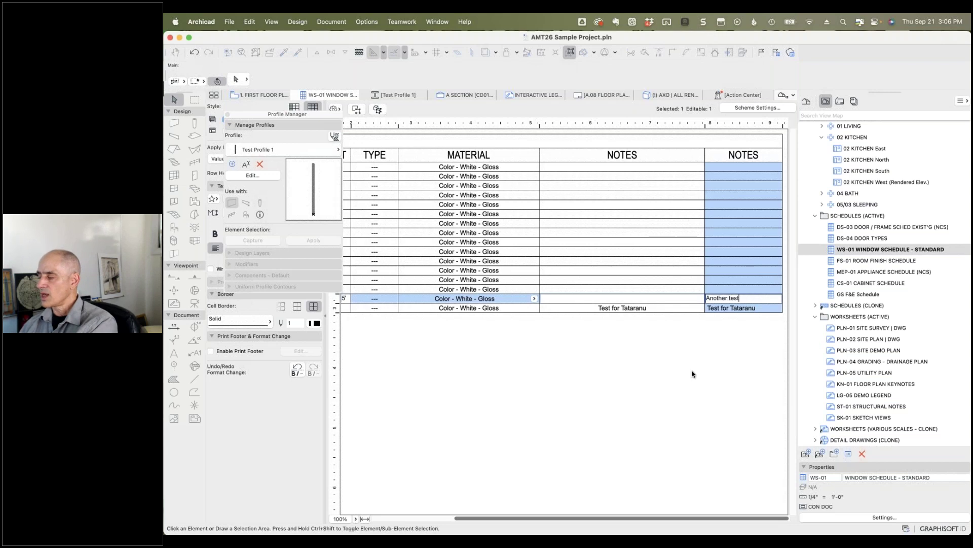
pyautogui.click(694, 374)
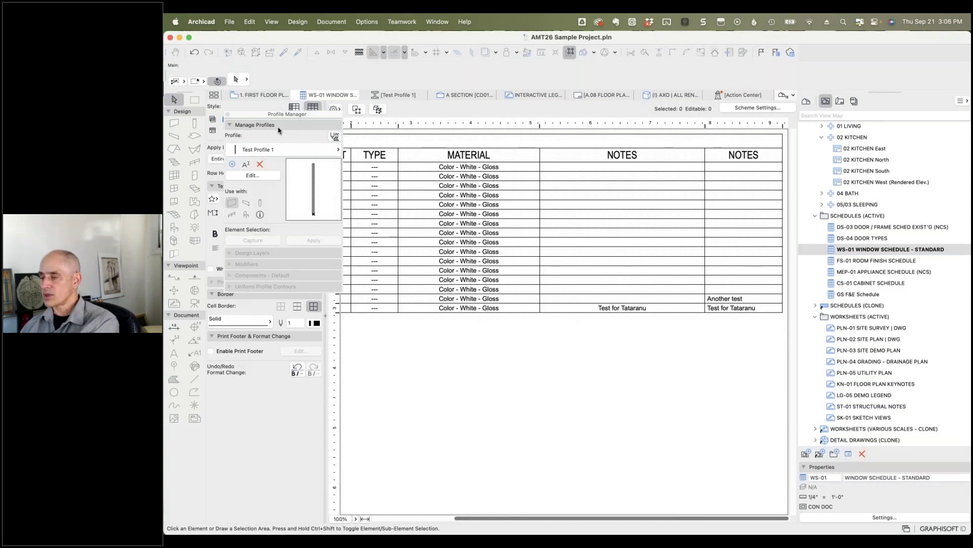
pyautogui.moveTo(282, 120); pyautogui.dragTo(292, 170)
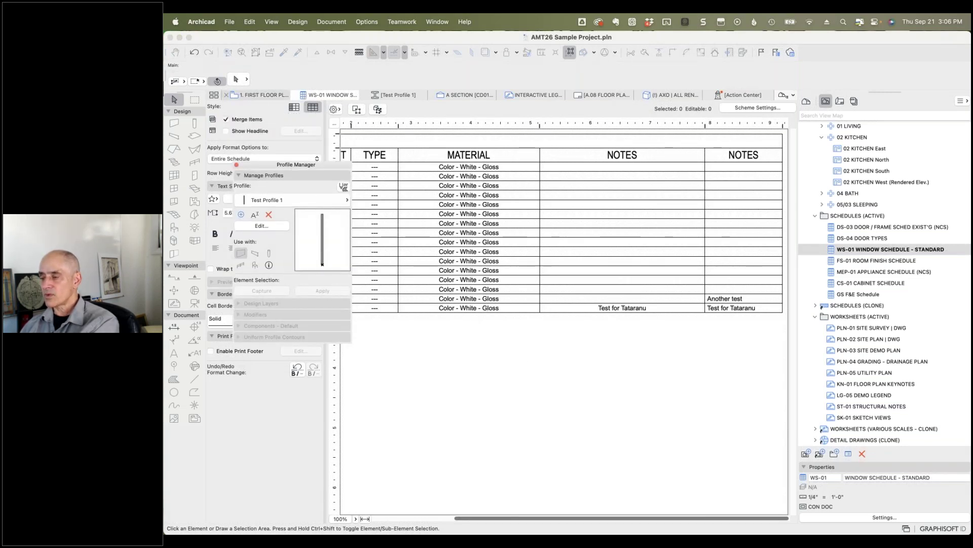
# Step: On the first floor plan, confirm window WN02's DRAWING NOTE property reads 'Another test'
pyautogui.click(261, 96)
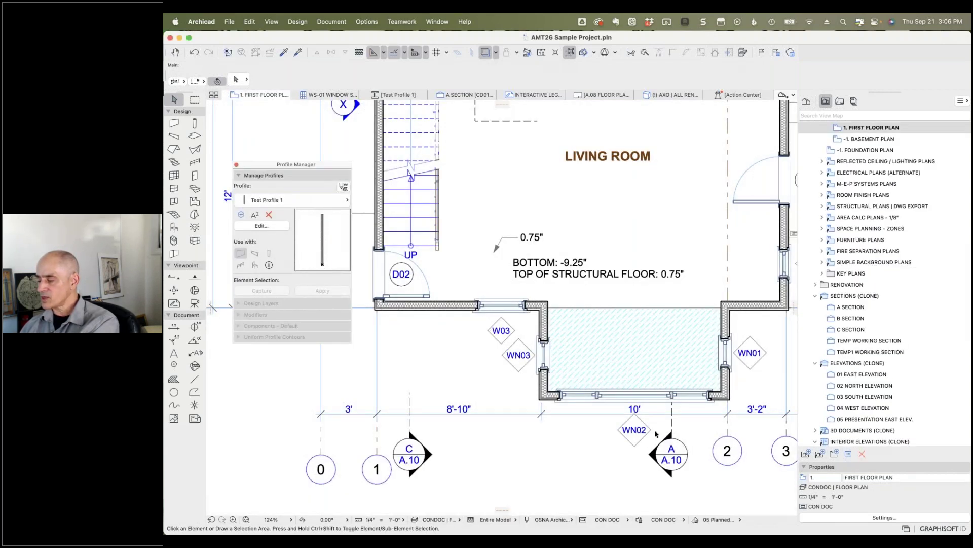
pyautogui.click(710, 401)
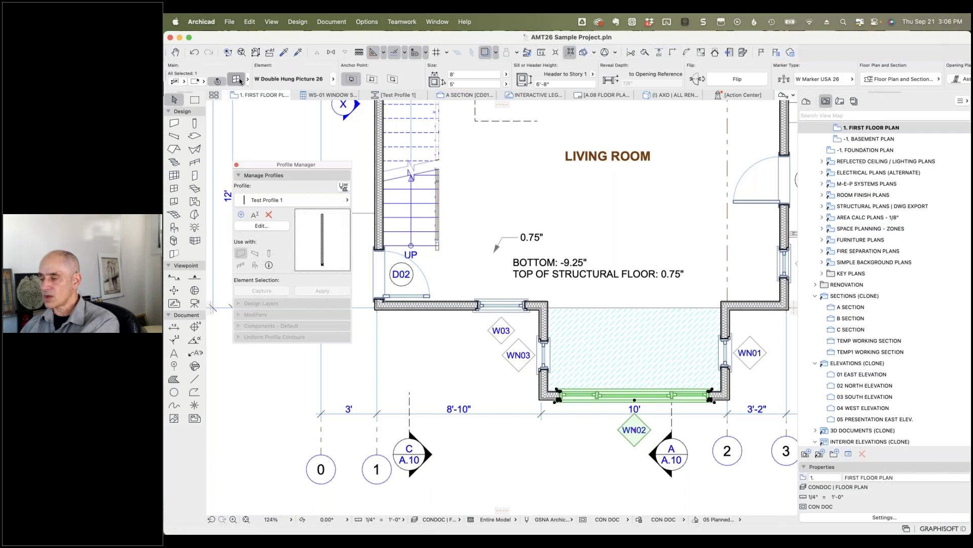
pyautogui.click(236, 79)
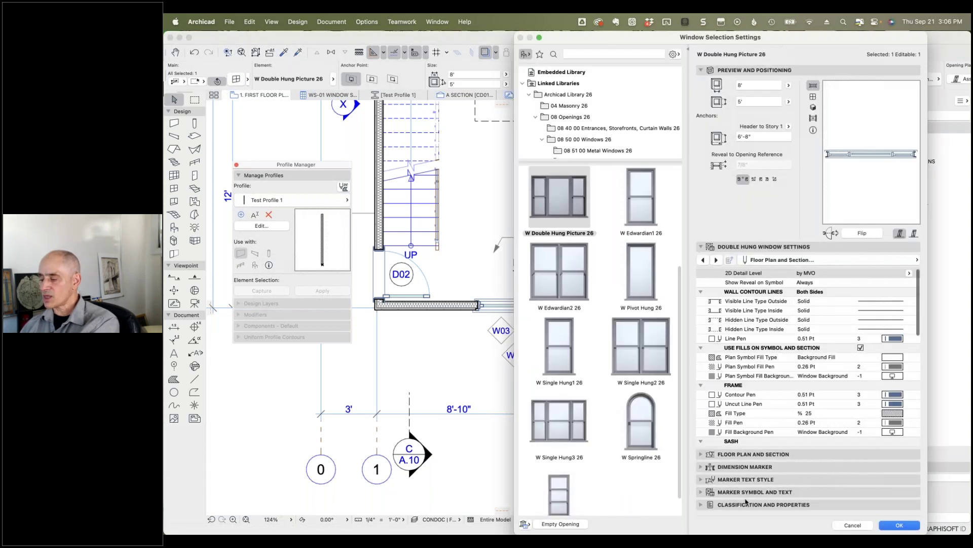
pyautogui.click(715, 504)
pyautogui.scroll(-2, 785, 408)
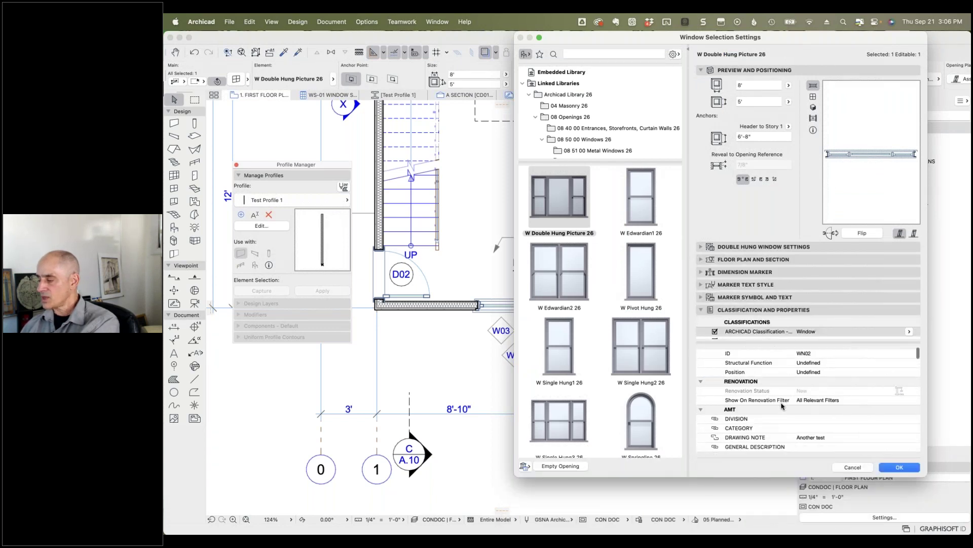
pyautogui.click(826, 419)
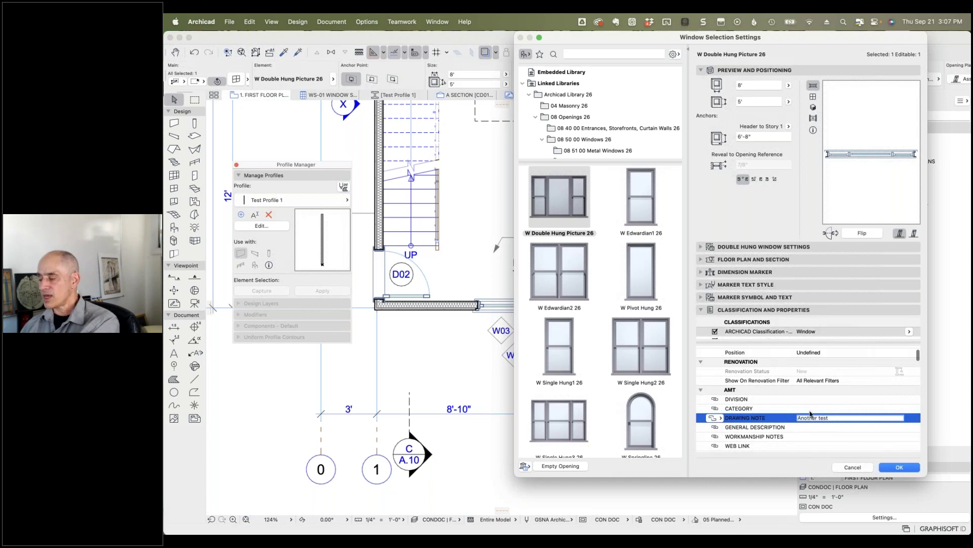
pyautogui.click(852, 467)
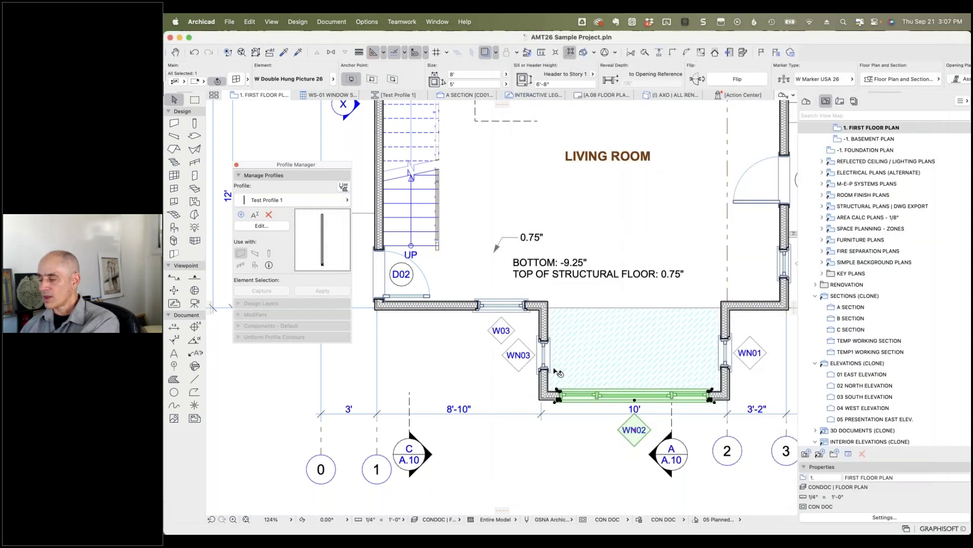
# Step: Check window WN03's settings for its drawing note, then deselect it
pyautogui.click(548, 368)
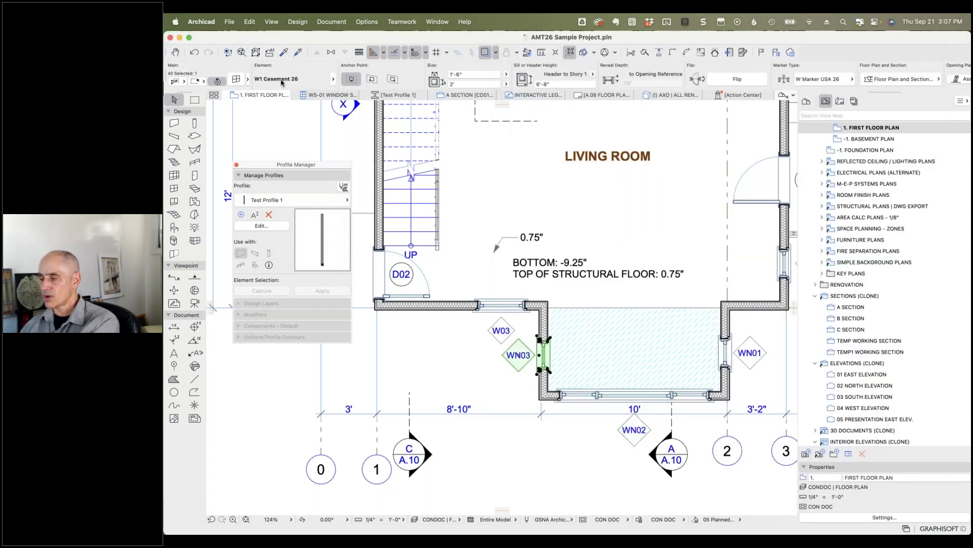
pyautogui.press('super+t')
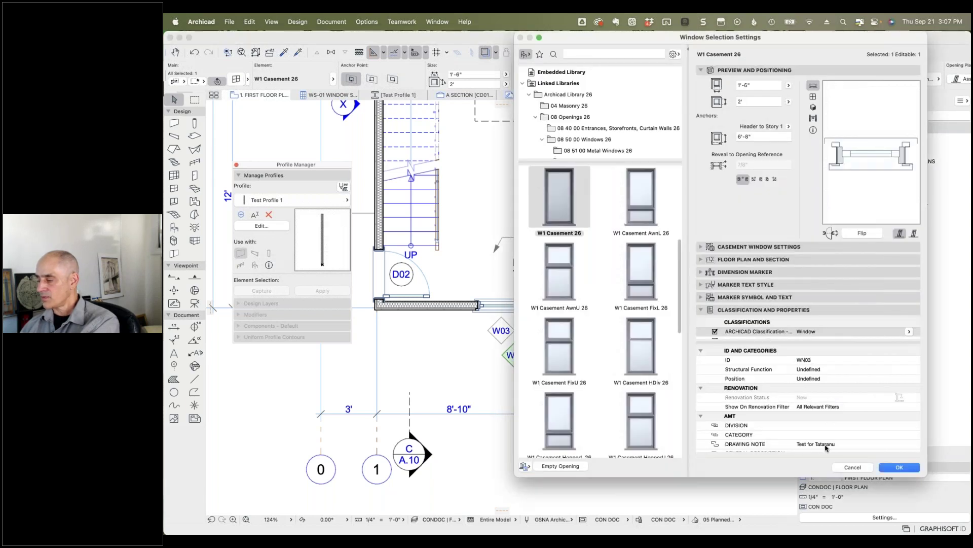
pyautogui.click(848, 467)
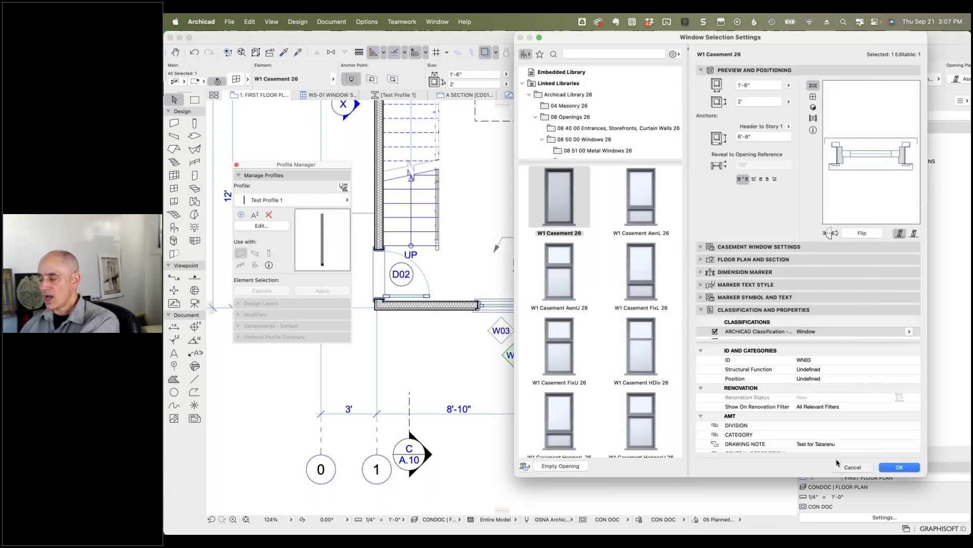
pyautogui.click(572, 441)
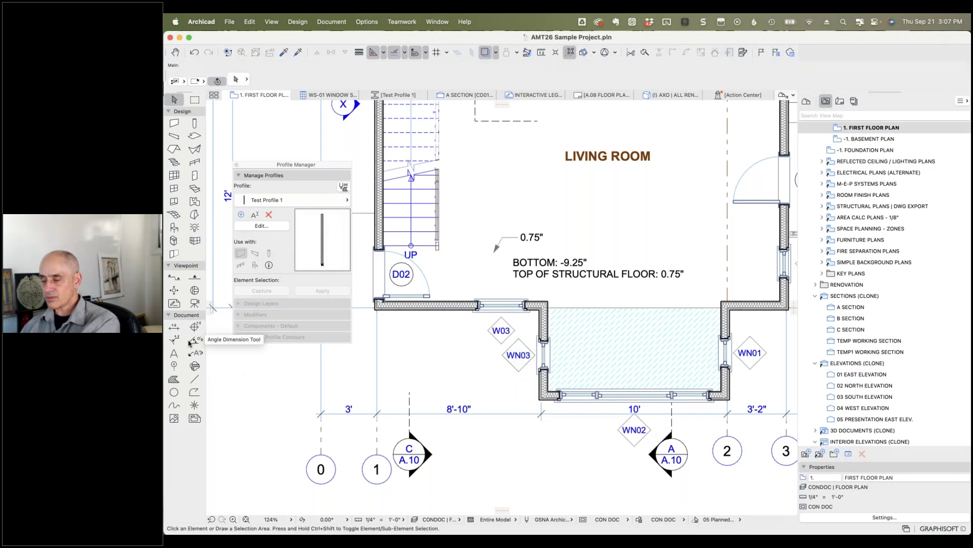
# Step: Place leader labels on windows WN02 and WN03 displaying their DRAWING NOTE autotext
pyautogui.click(194, 352)
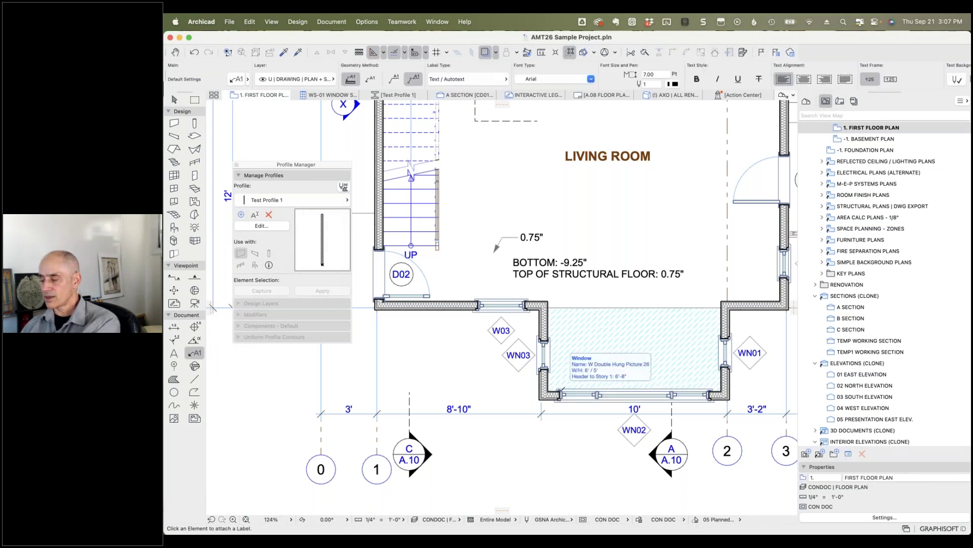
pyautogui.click(559, 391)
pyautogui.press('Escape')
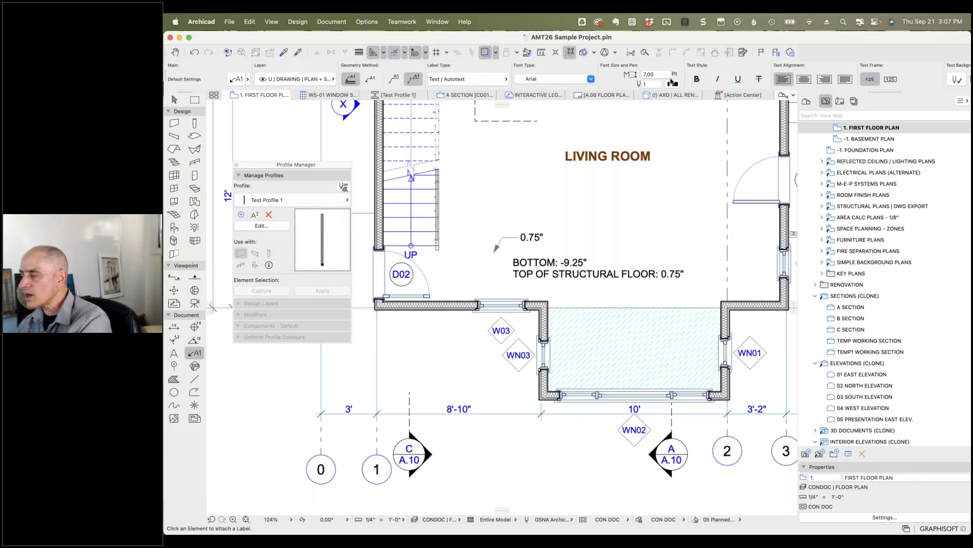
pyautogui.hscroll(8, 672, 78)
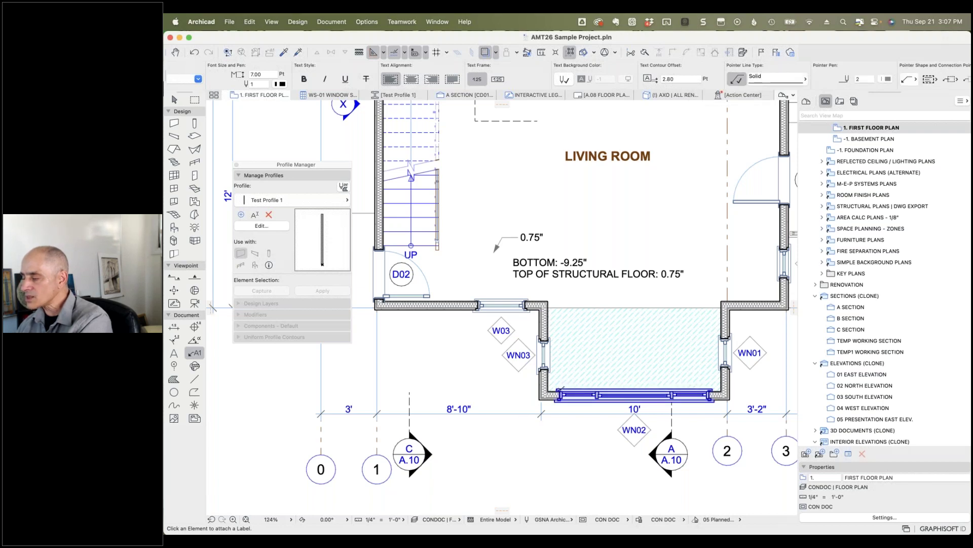
pyautogui.click(563, 389)
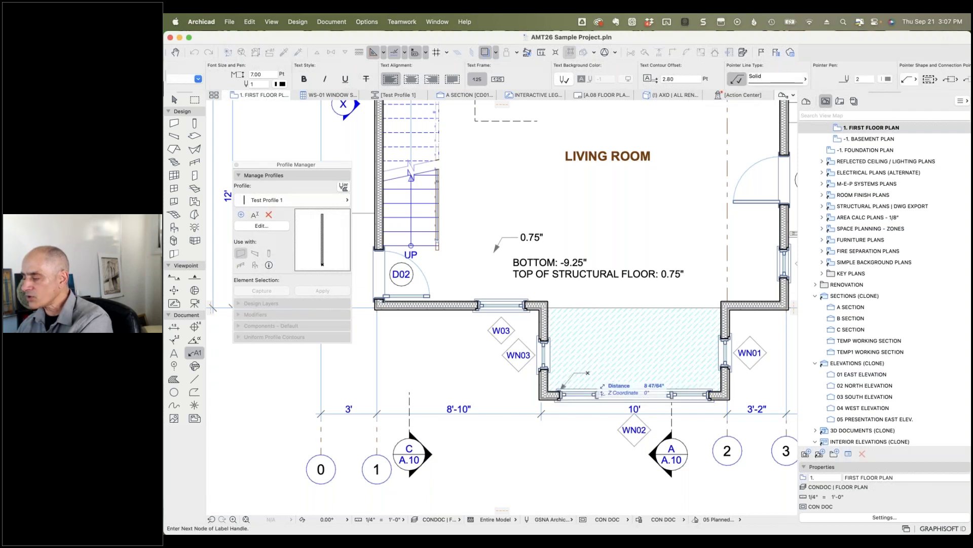
pyautogui.click(587, 372)
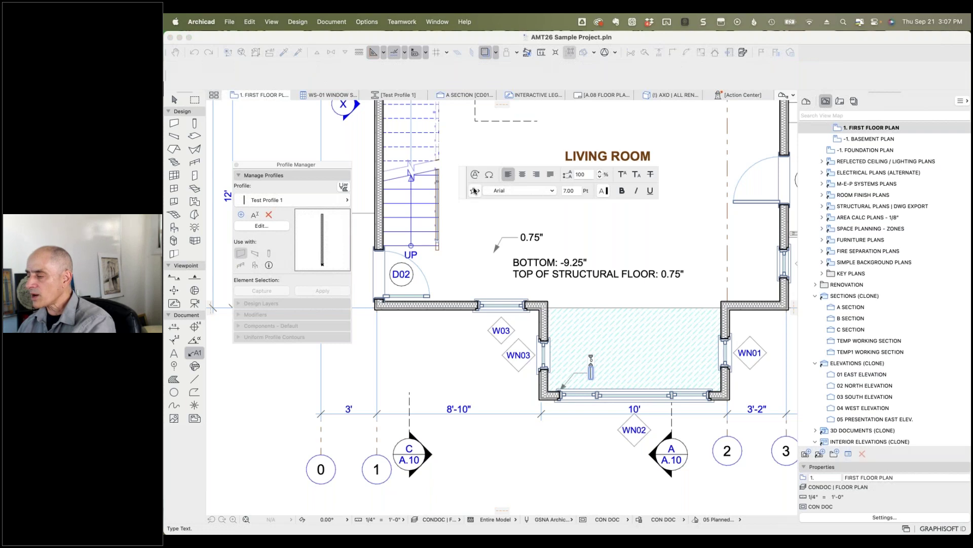
pyautogui.click(475, 175)
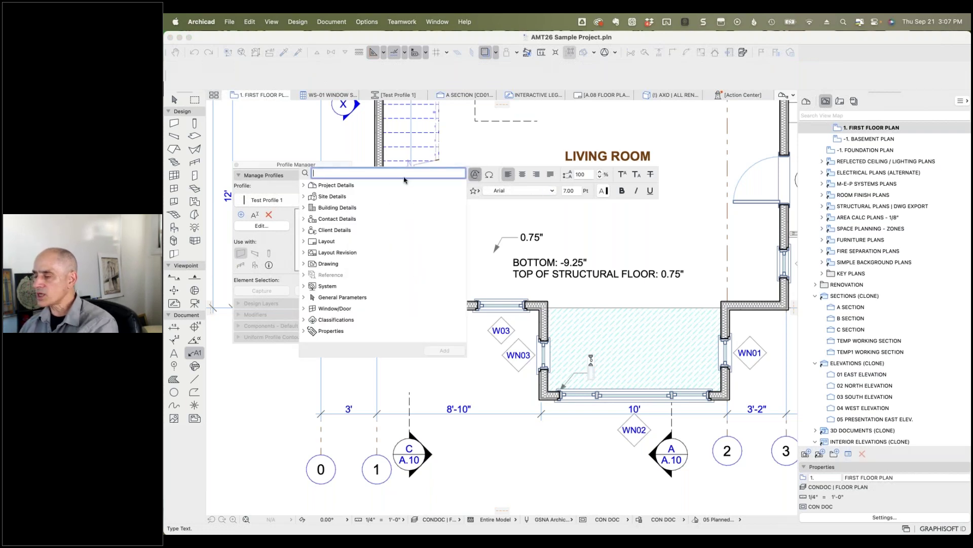
pyautogui.write('note')
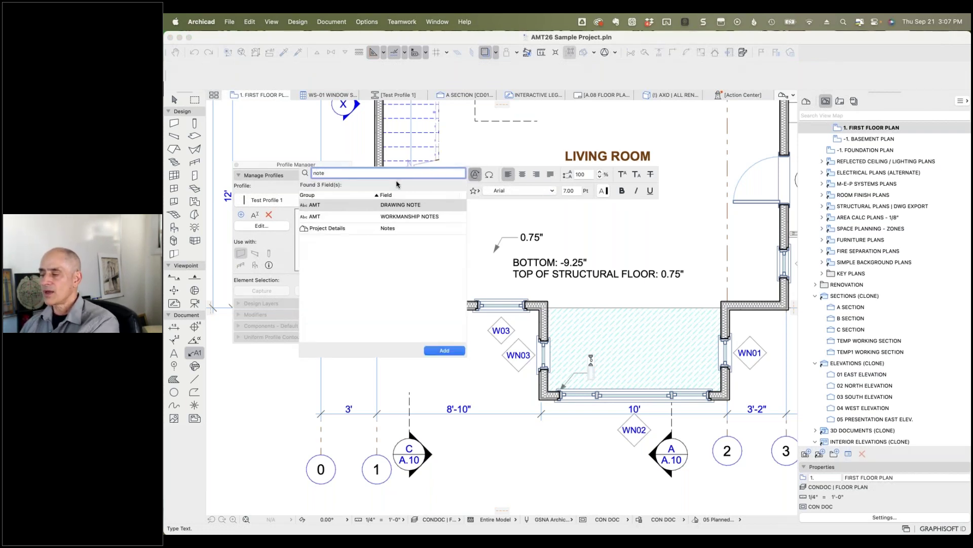
pyautogui.doubleClick(400, 204)
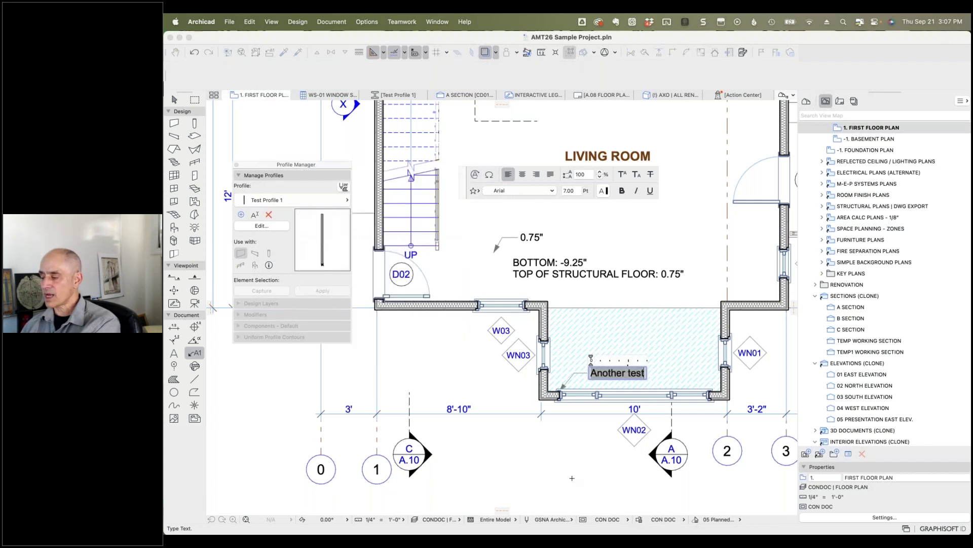
pyautogui.click(571, 480)
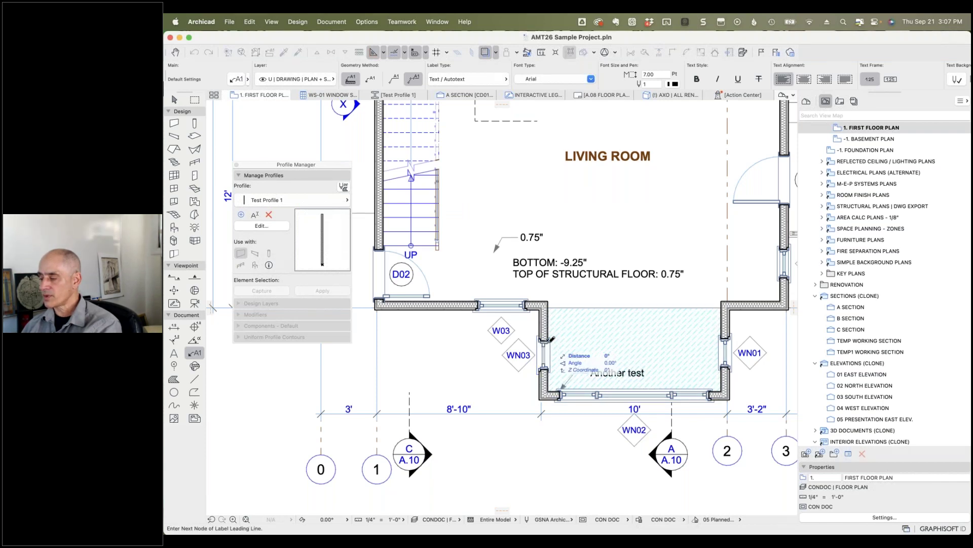
pyautogui.click(562, 326)
pyautogui.click(603, 325)
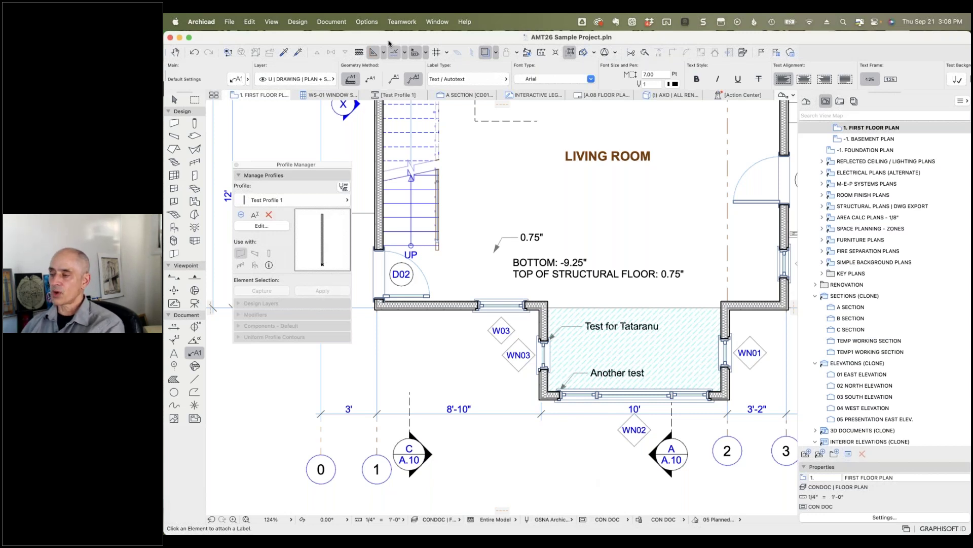
# Step: In Property Manager, create property NEW NOTES in group AMT with String data type
pyautogui.click(366, 23)
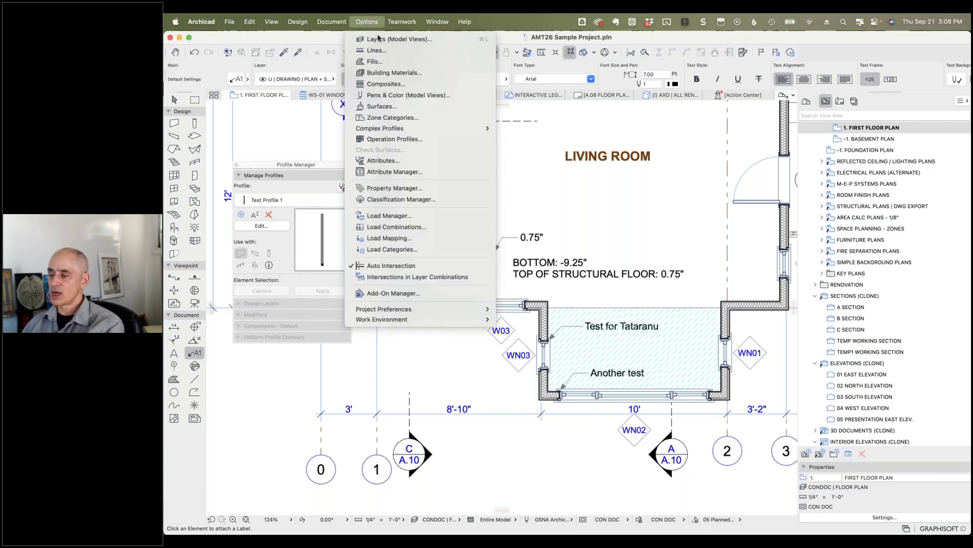
pyautogui.click(390, 189)
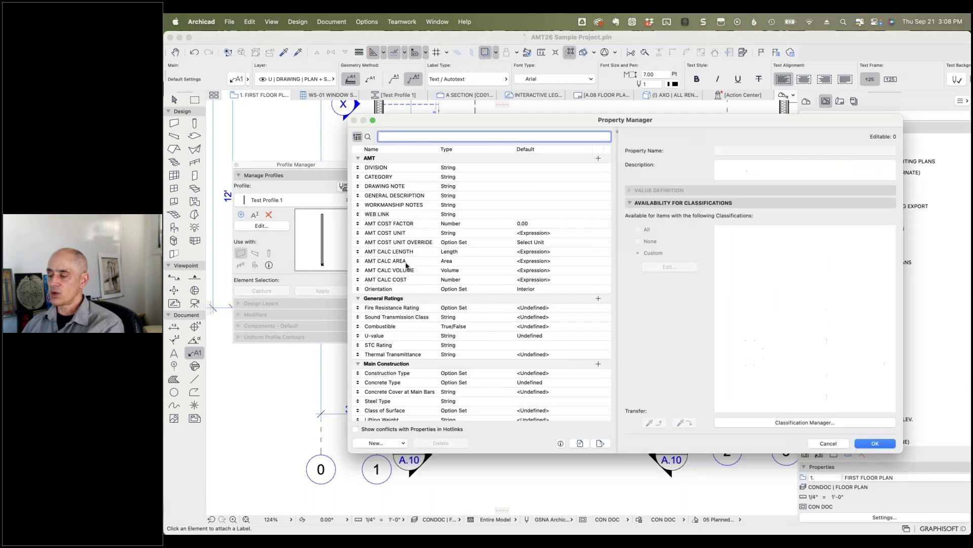
pyautogui.click(378, 443)
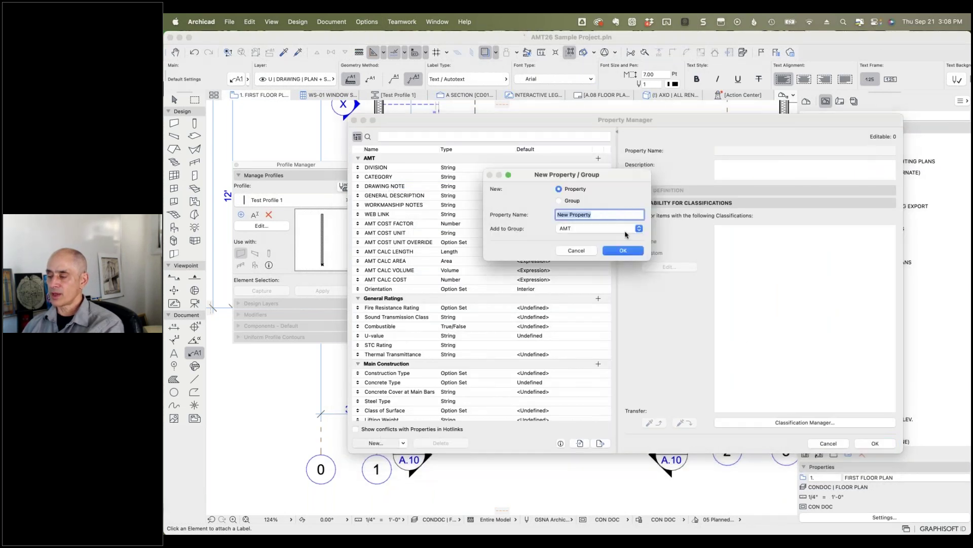
pyautogui.write('NEW NOTES')
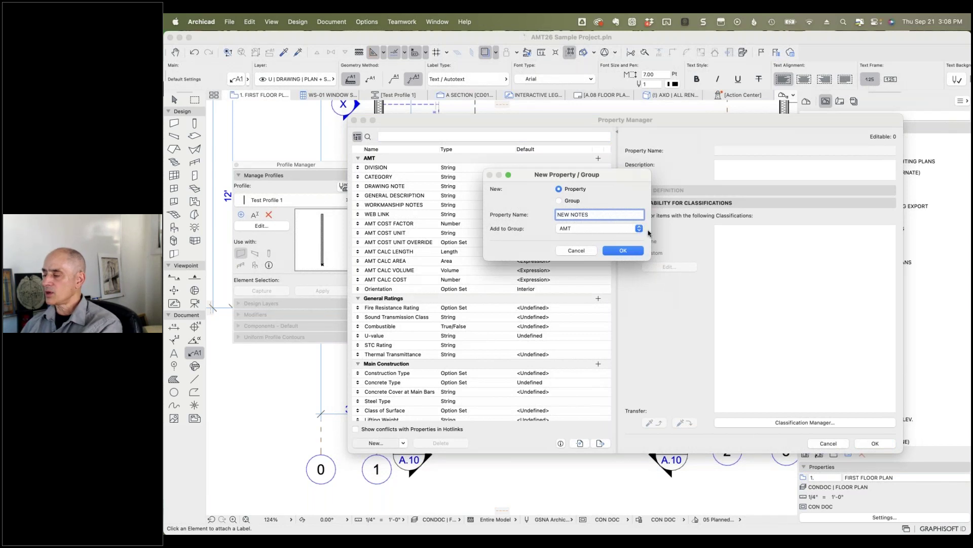
pyautogui.click(618, 228)
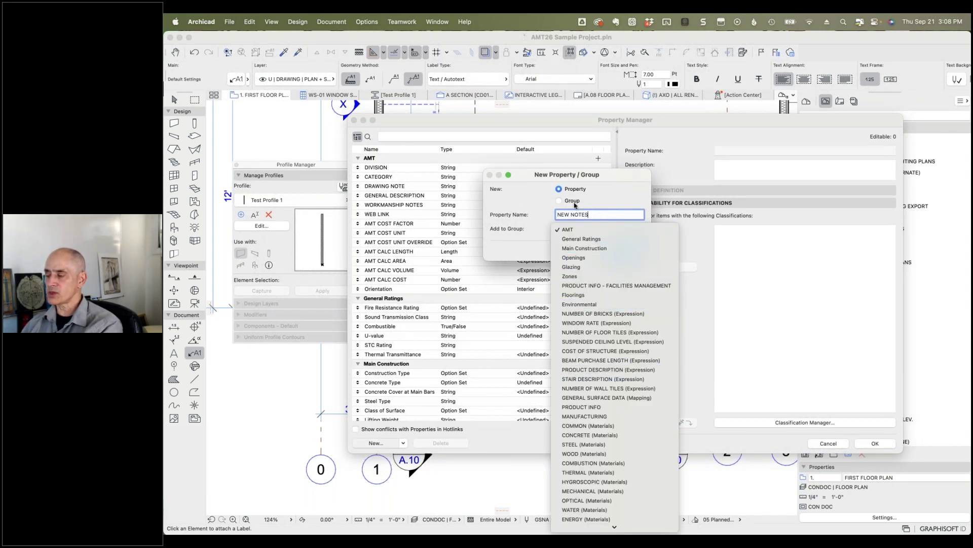
pyautogui.click(612, 190)
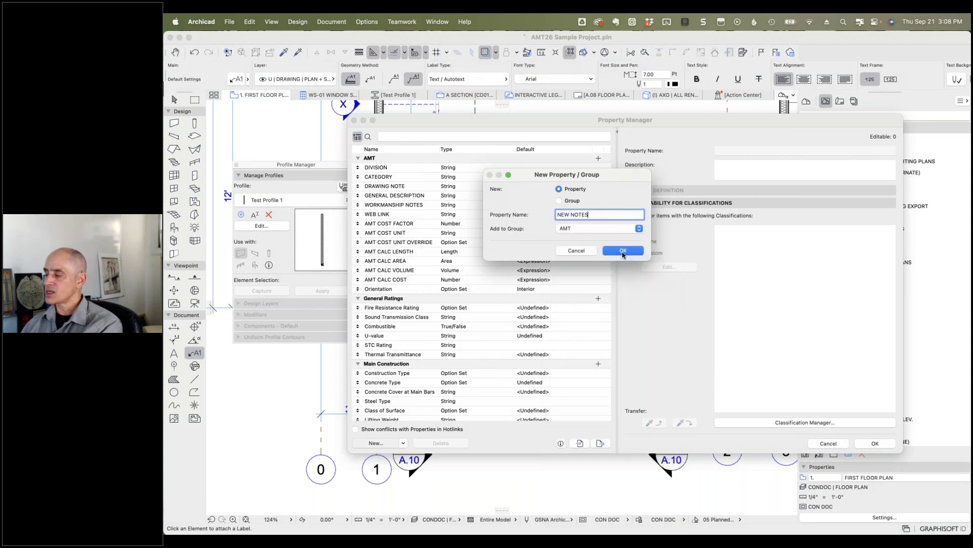
pyautogui.click(619, 252)
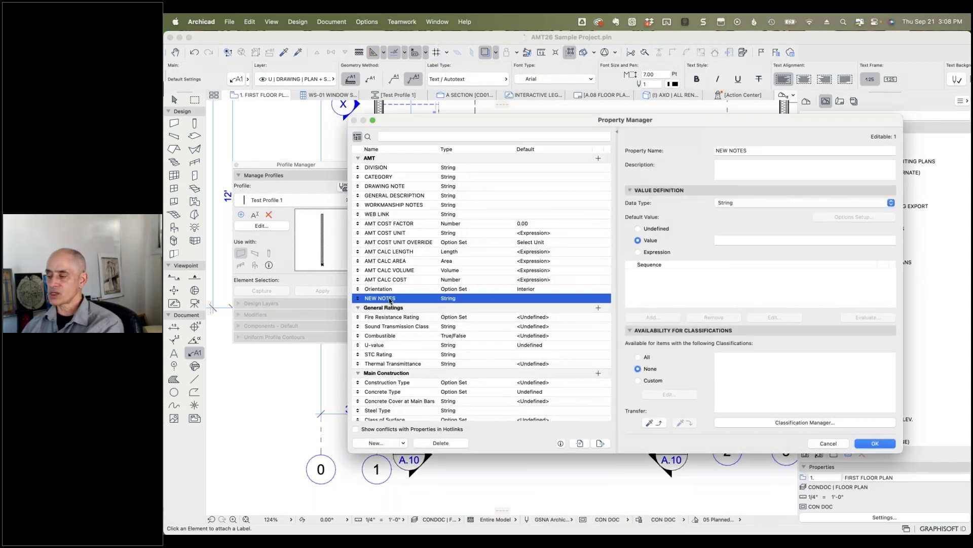
pyautogui.click(736, 204)
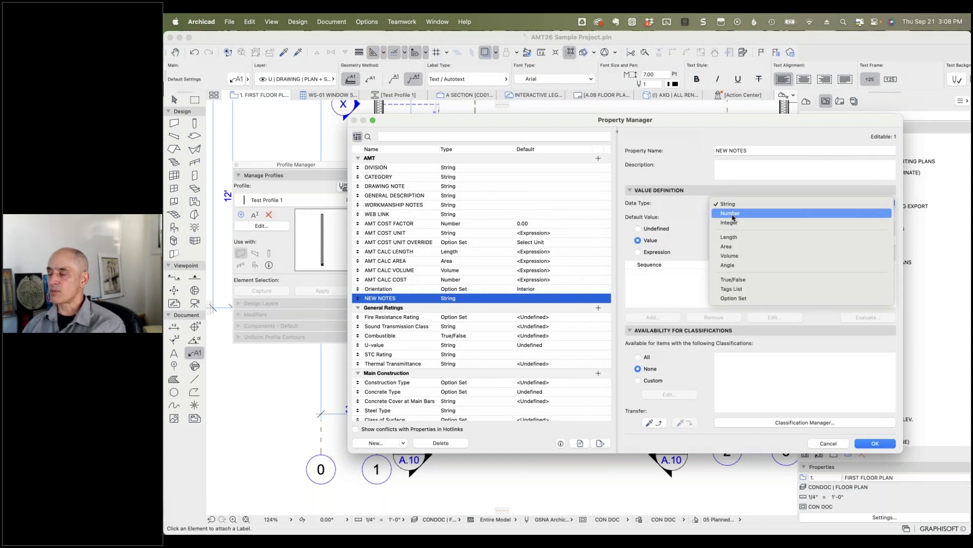
pyautogui.click(694, 207)
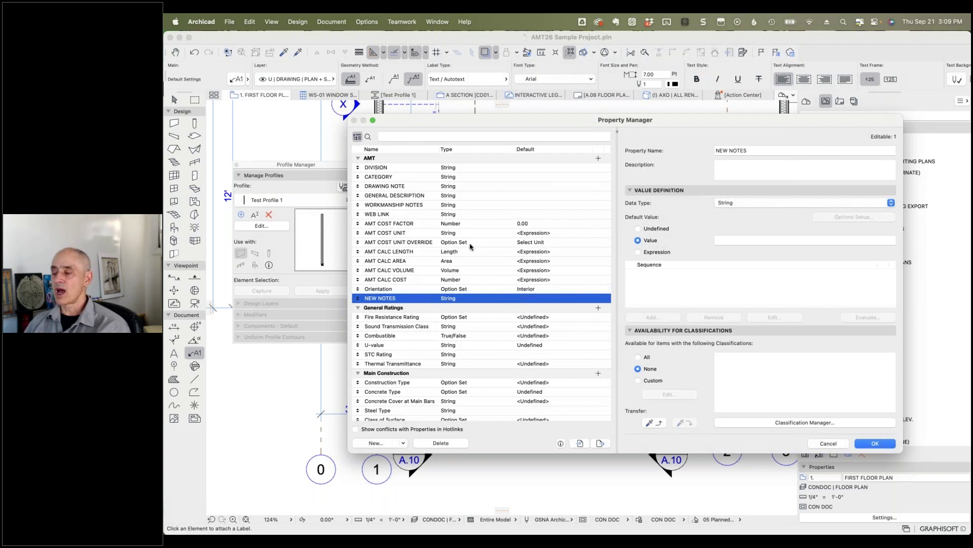
pyautogui.click(394, 263)
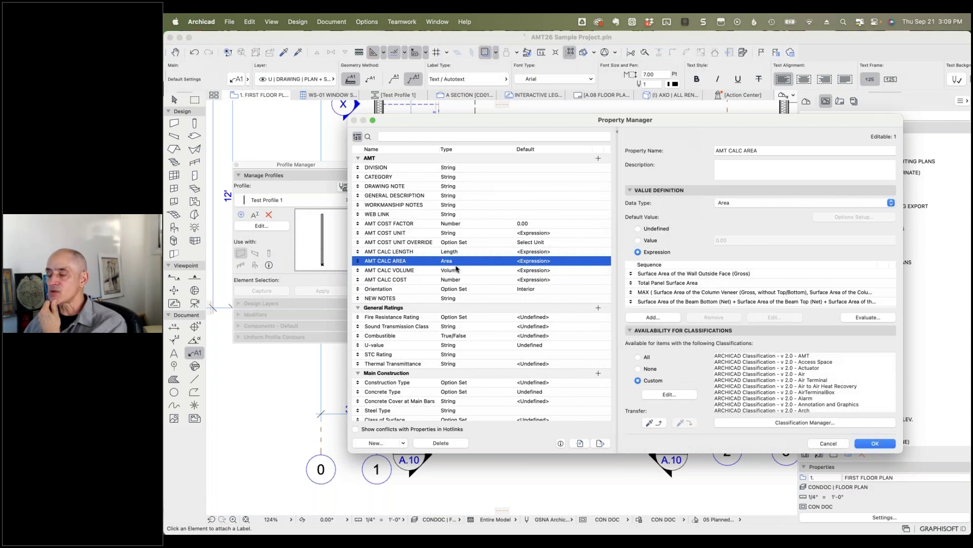
pyautogui.click(682, 274)
pyautogui.scroll(-3, 704, 285)
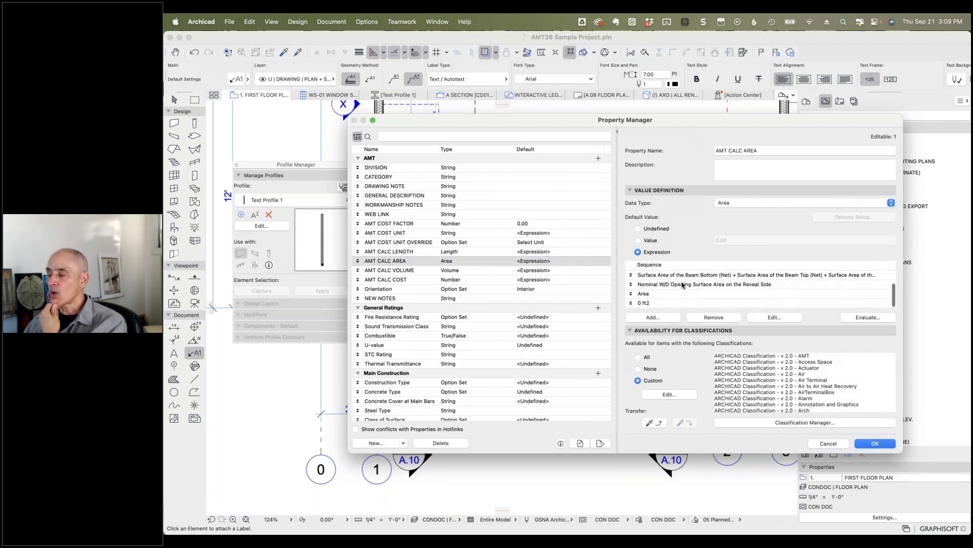
pyautogui.click(686, 277)
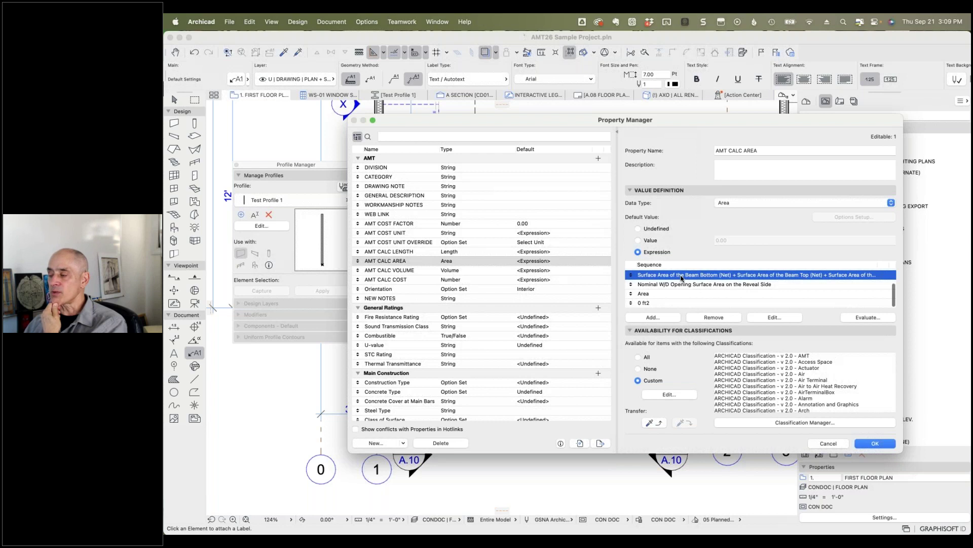
pyautogui.click(647, 295)
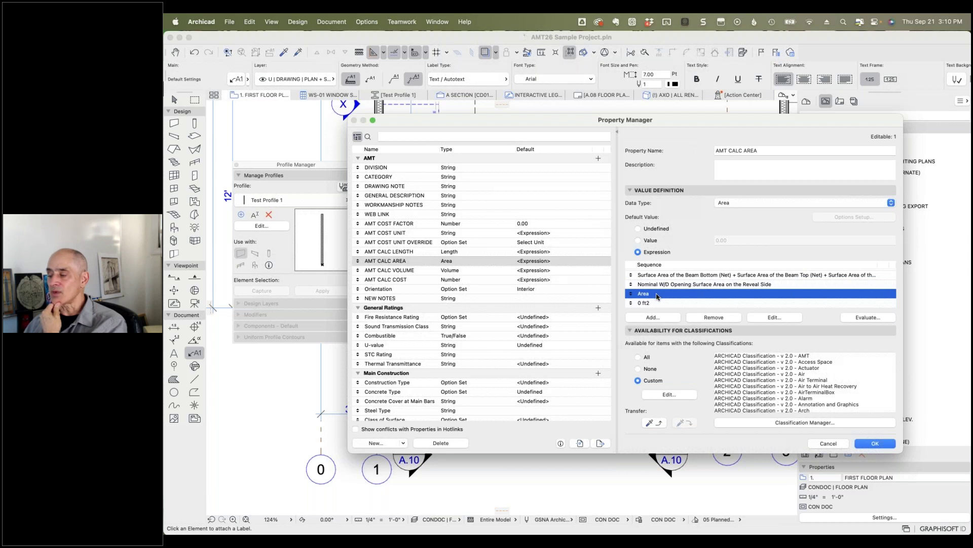
pyautogui.scroll(3, 674, 286)
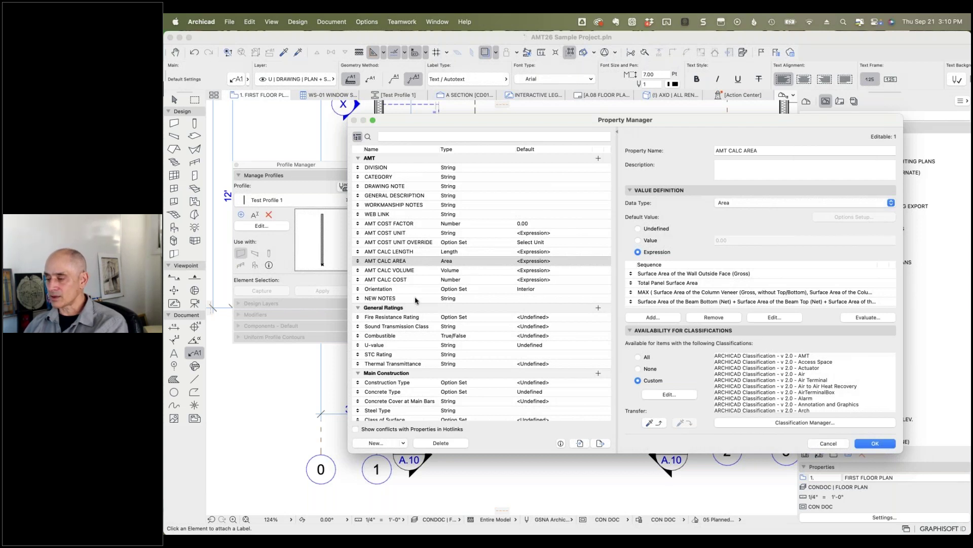
pyautogui.click(406, 279)
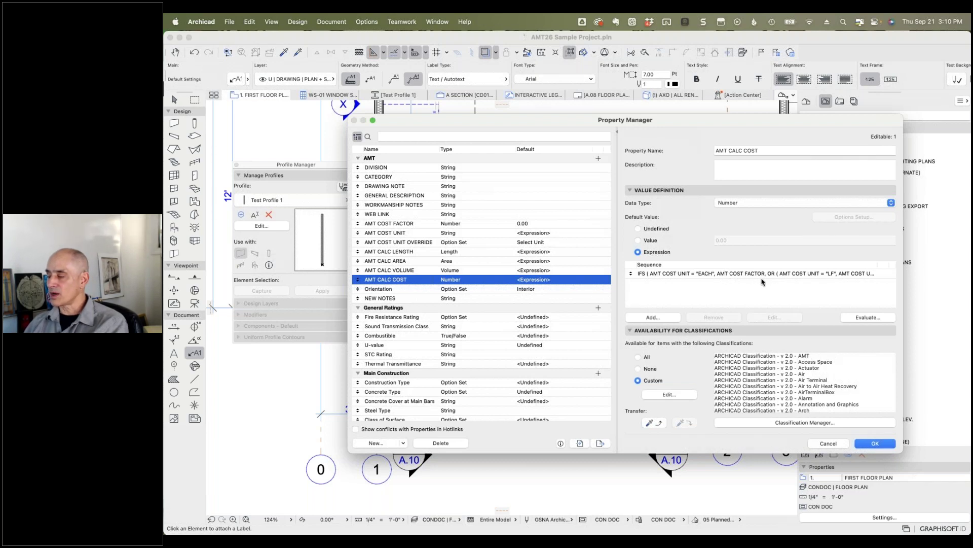
pyautogui.click(844, 274)
pyautogui.click(769, 318)
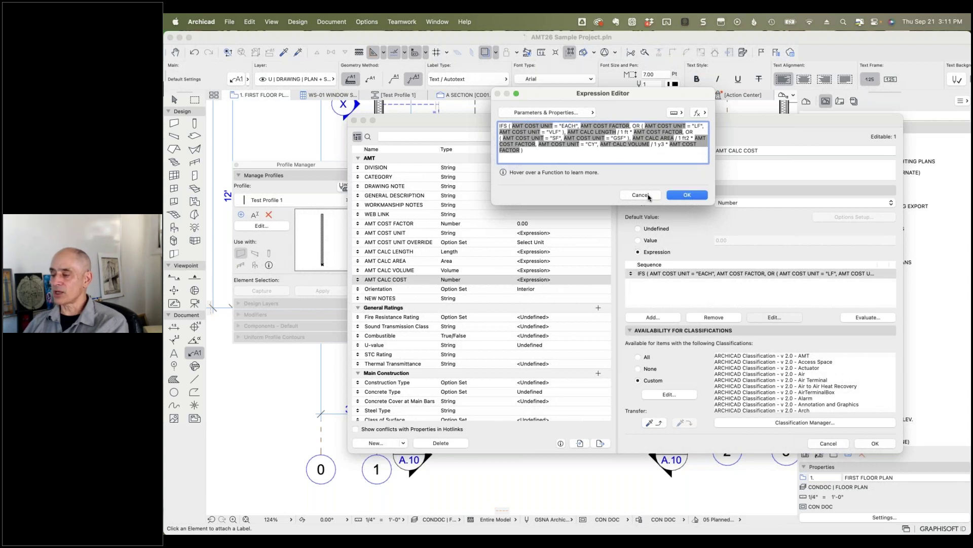
pyautogui.click(650, 196)
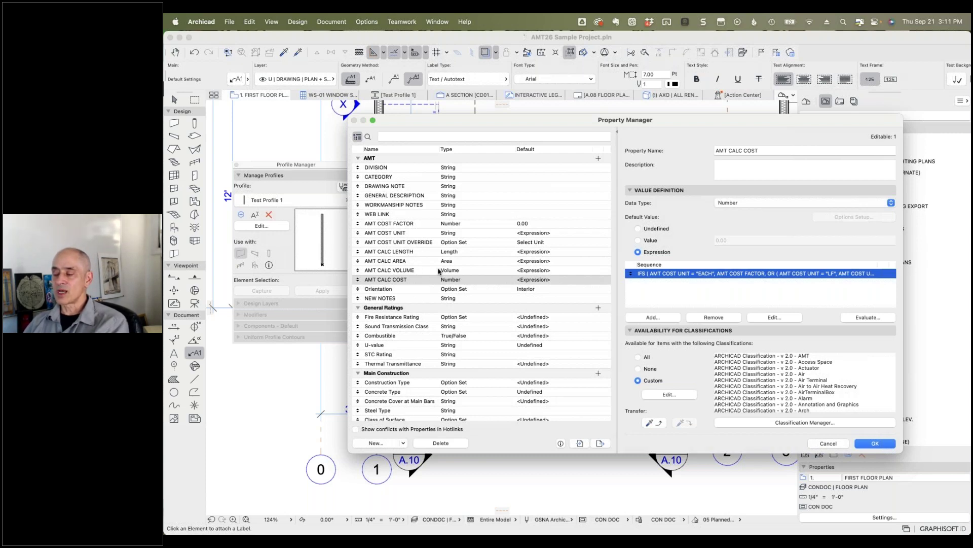
# Step: Change NEW NOTES availability from all classifications to selected classifications only
pyautogui.click(397, 299)
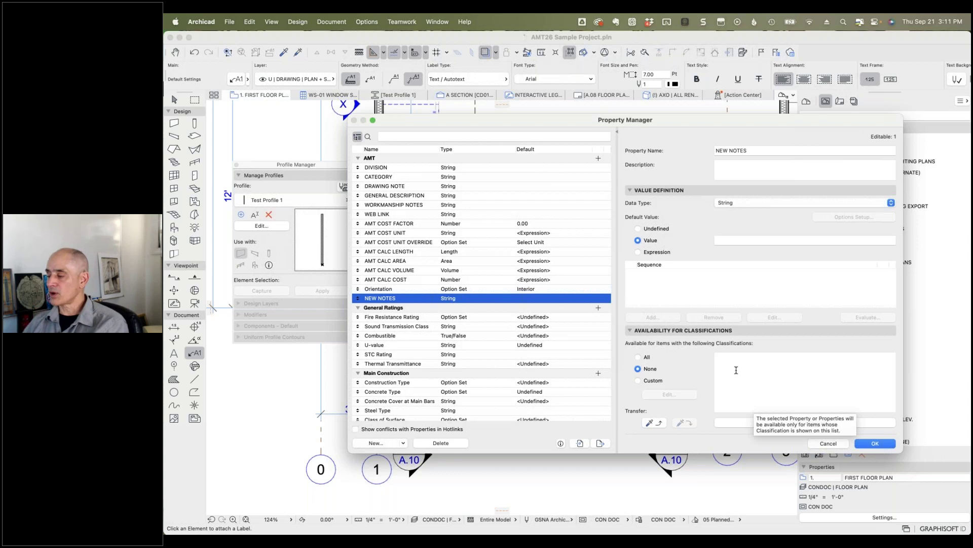
pyautogui.click(638, 357)
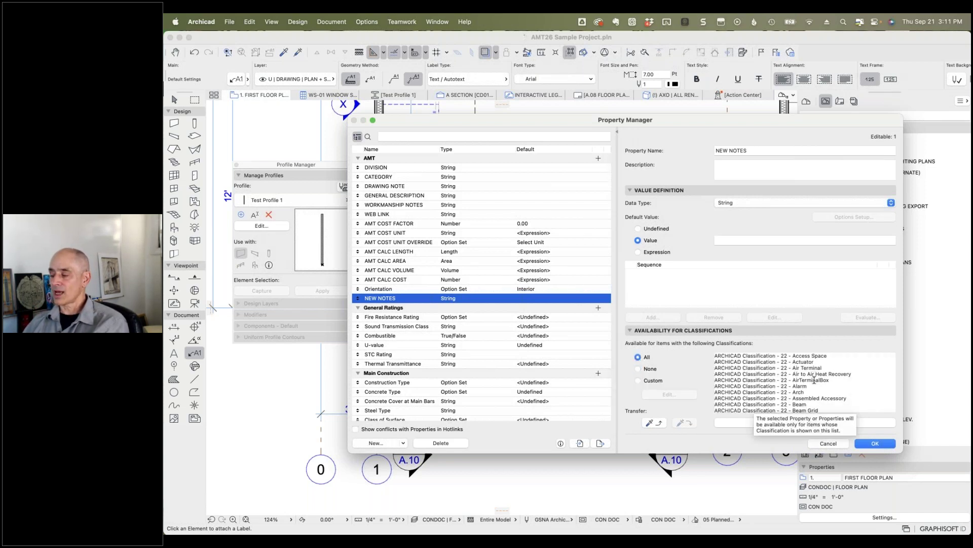
pyautogui.scroll(-10, 814, 379)
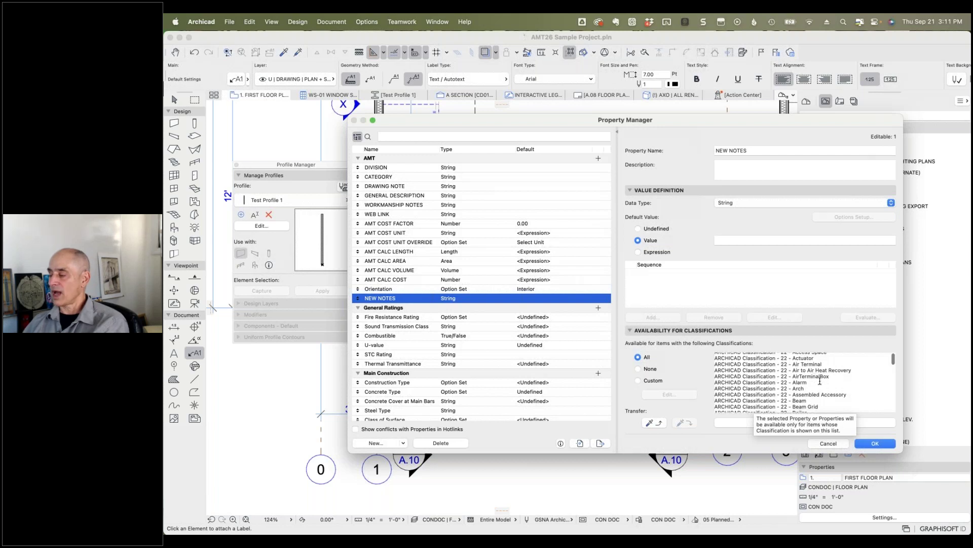
pyautogui.scroll(-15, 816, 375)
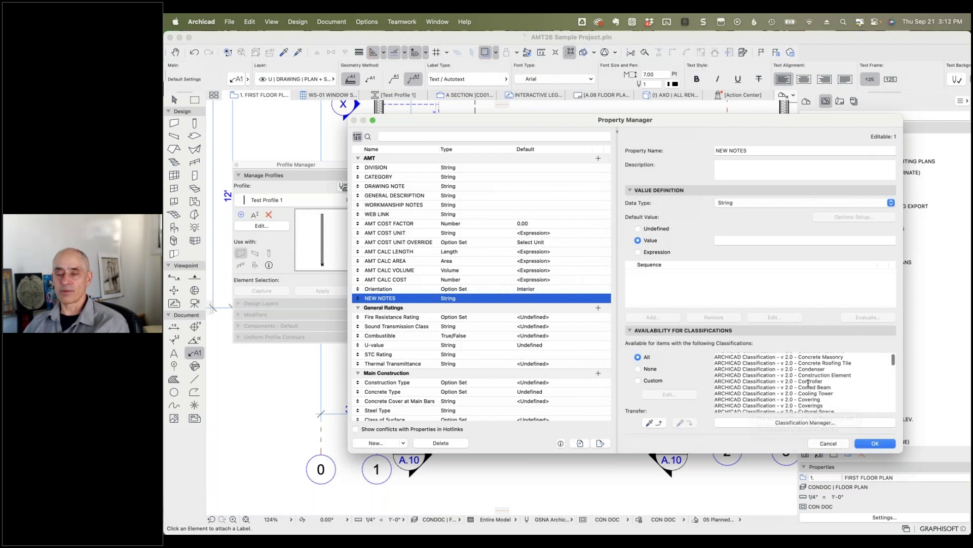
pyautogui.click(638, 380)
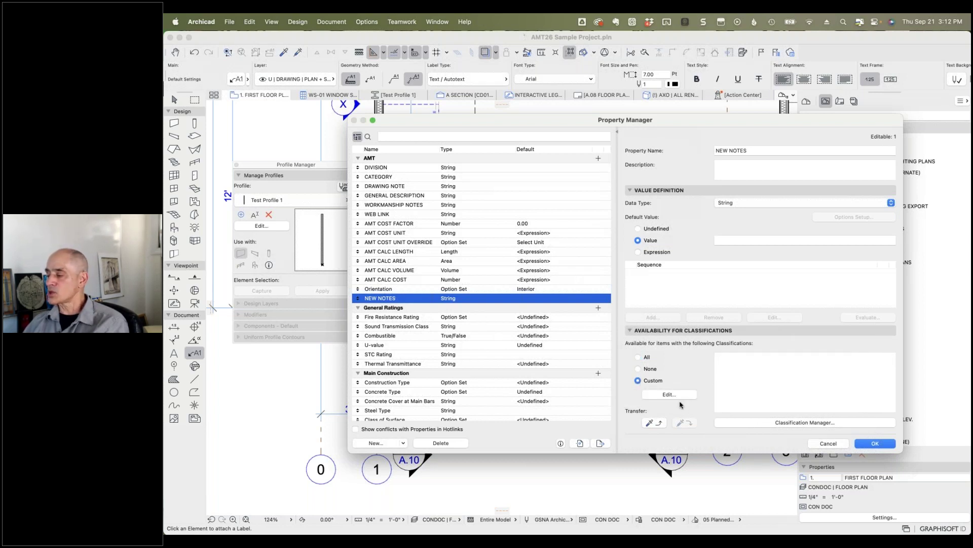
# Step: Make NEW NOTES available to the ARCHICAD Classification 22 and v 2.0 Window items
pyautogui.click(670, 395)
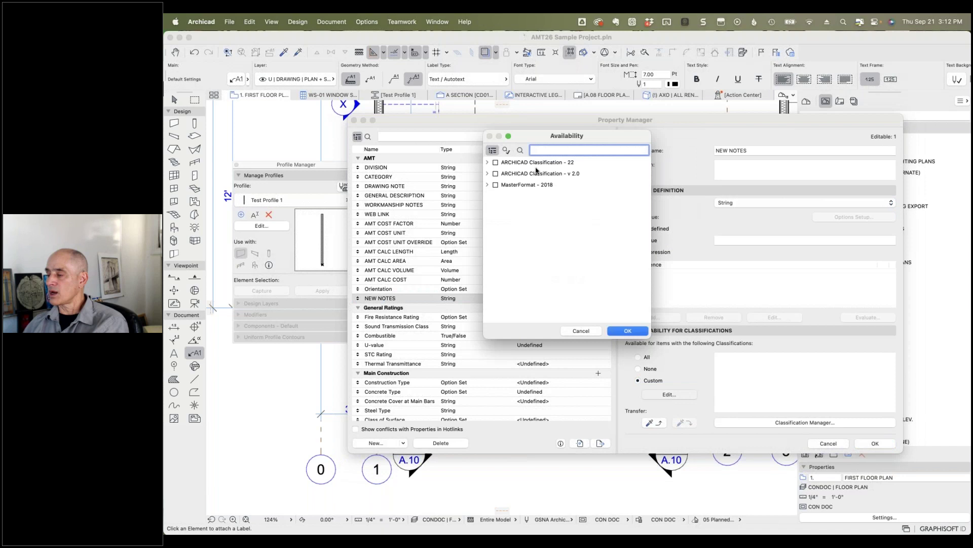
pyautogui.write('window')
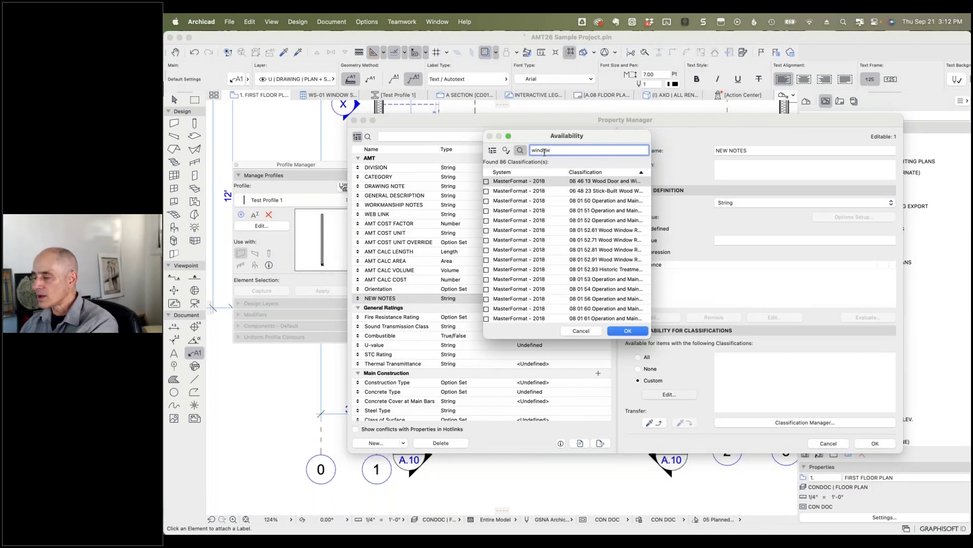
pyautogui.hotkey('ctrl', 'Up')
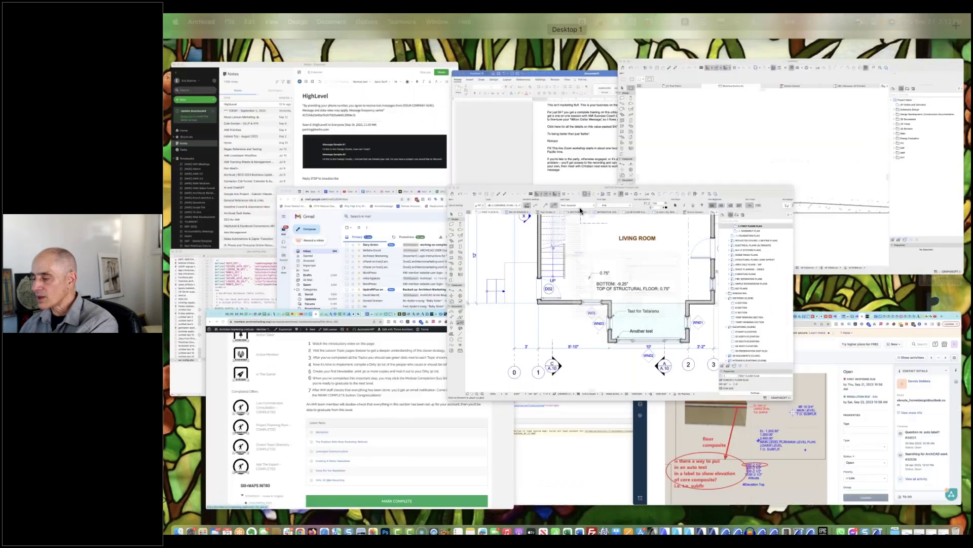
pyautogui.click(581, 211)
pyautogui.scroll(-10, 578, 263)
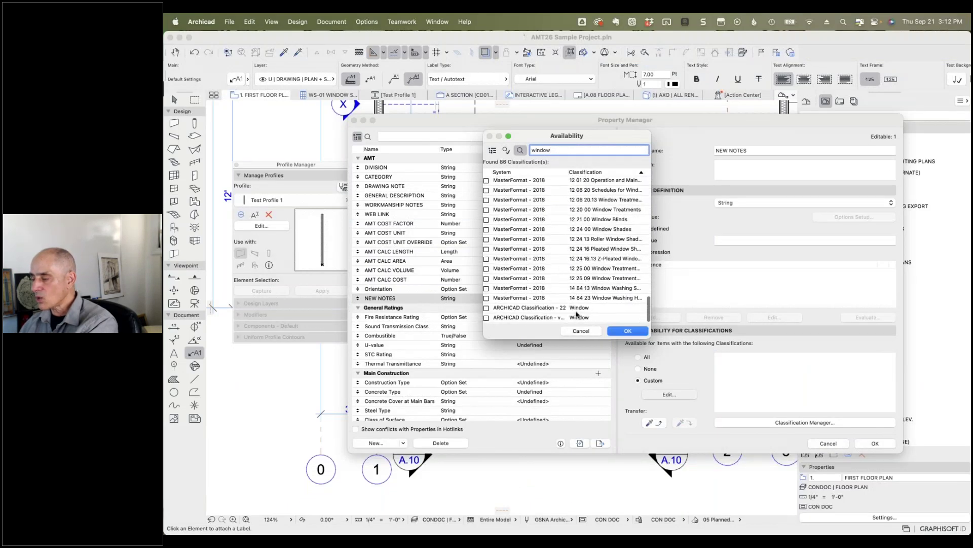
pyautogui.click(576, 309)
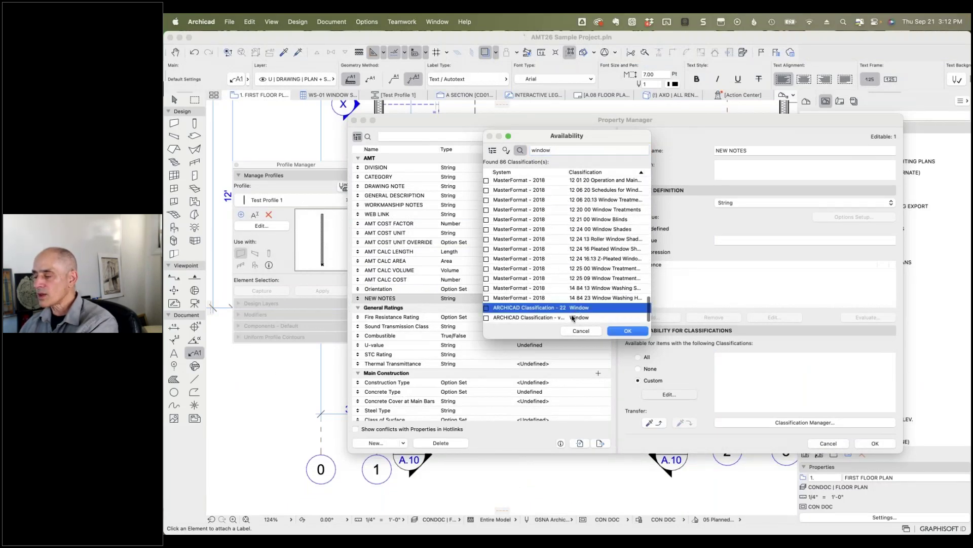
pyautogui.click(487, 309)
pyautogui.click(487, 318)
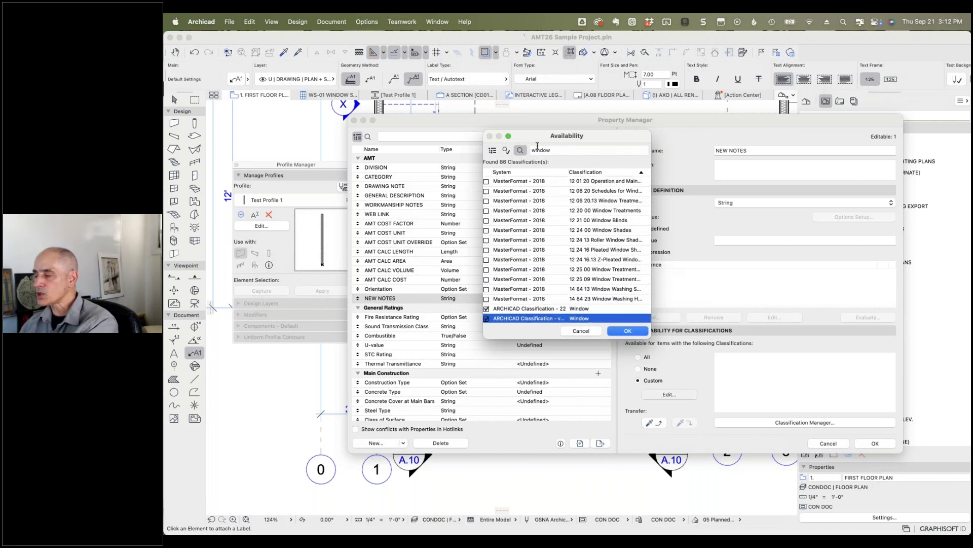
# Step: Add both ARCHICAD Door classifications, confirm the availability, and close the Property Manager
pyautogui.doubleClick(539, 148)
pyautogui.write('door')
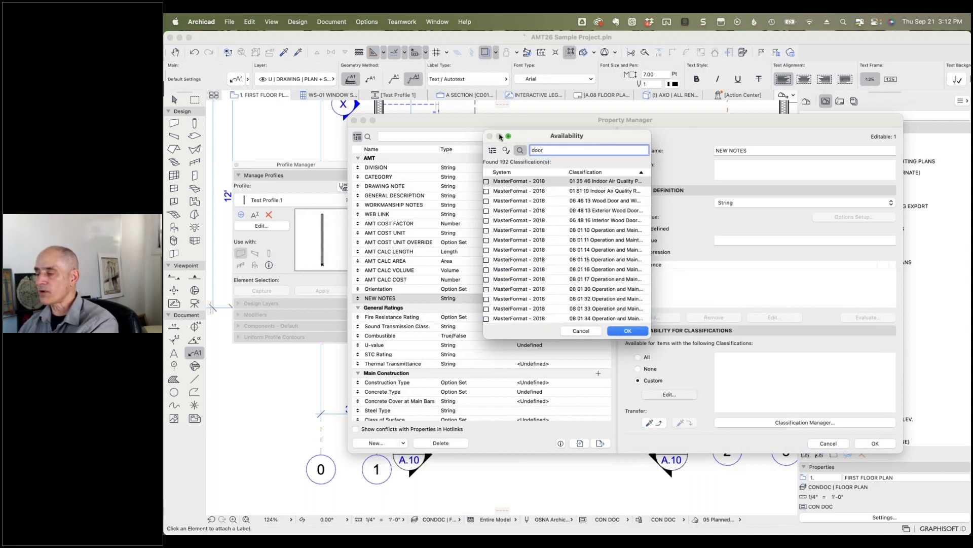
pyautogui.scroll(-20, 583, 290)
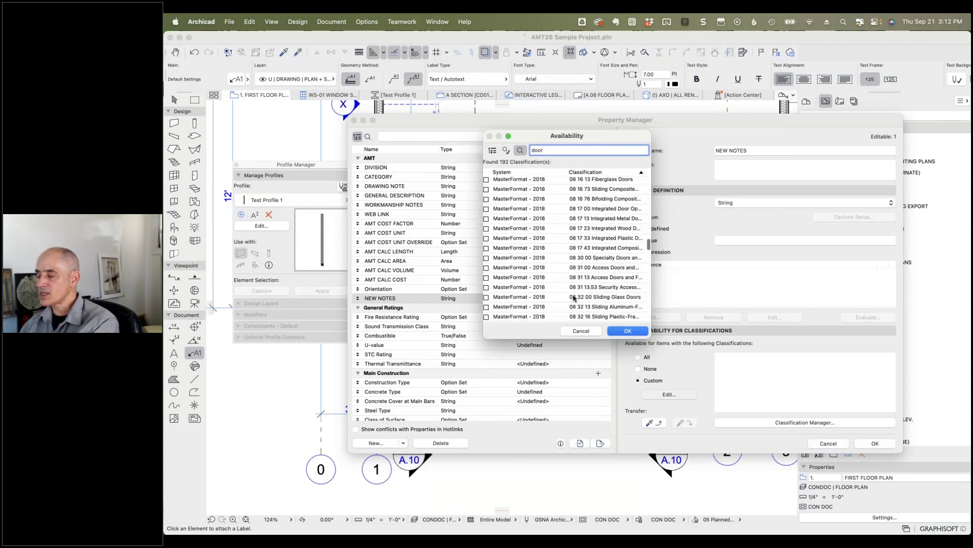
pyautogui.click(486, 308)
pyautogui.click(487, 317)
pyautogui.click(628, 330)
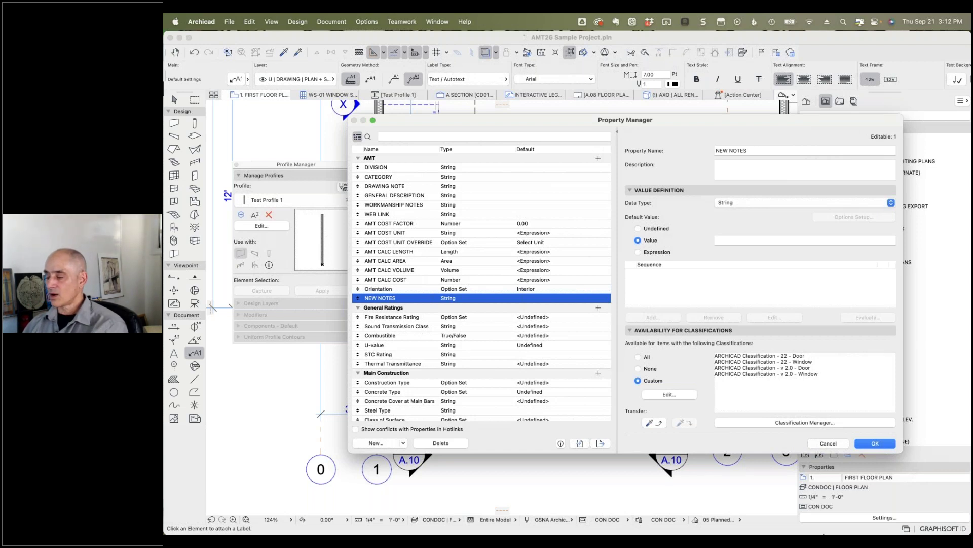
pyautogui.click(874, 444)
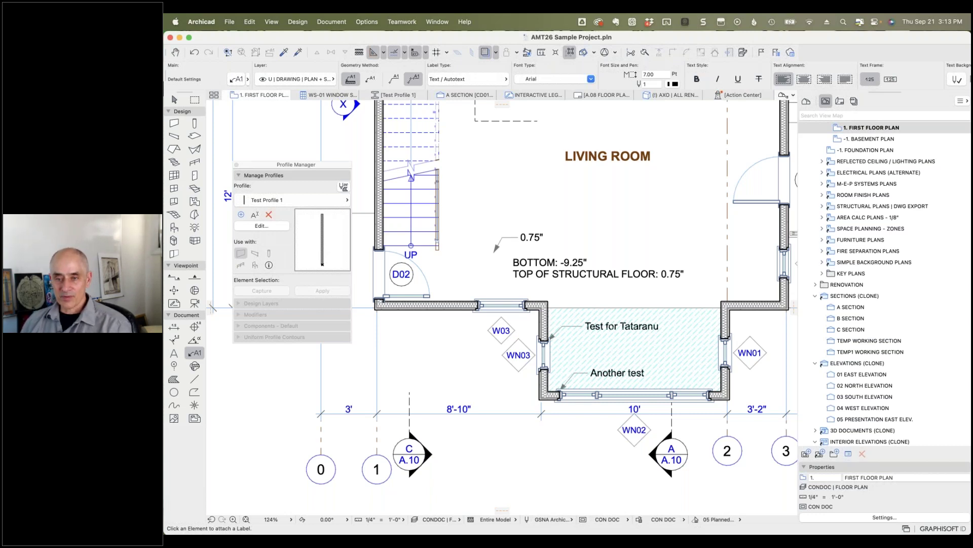
pyautogui.press('super+Tab')
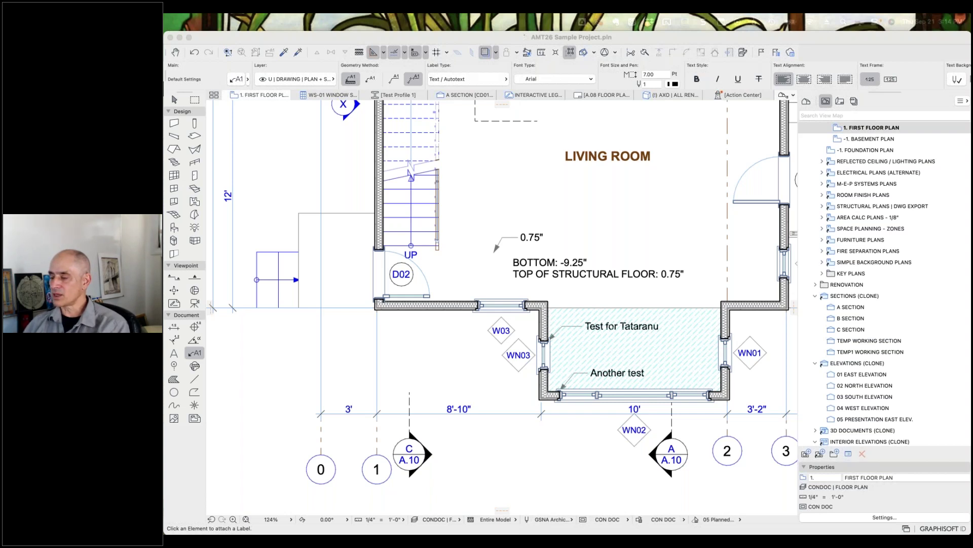
pyautogui.click(242, 343)
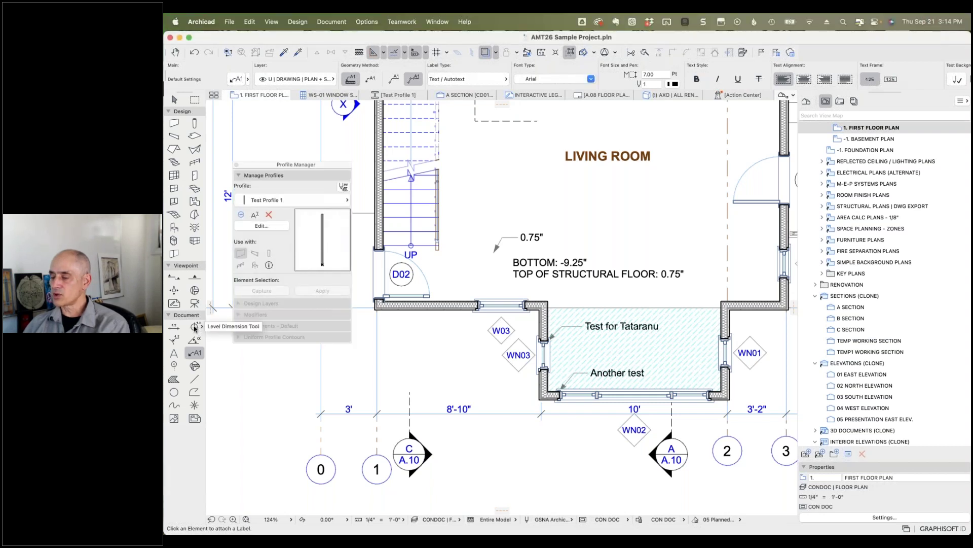
# Step: Place a level dimension reading 0 3/4" on the Living Room slab and open its settings
pyautogui.click(195, 328)
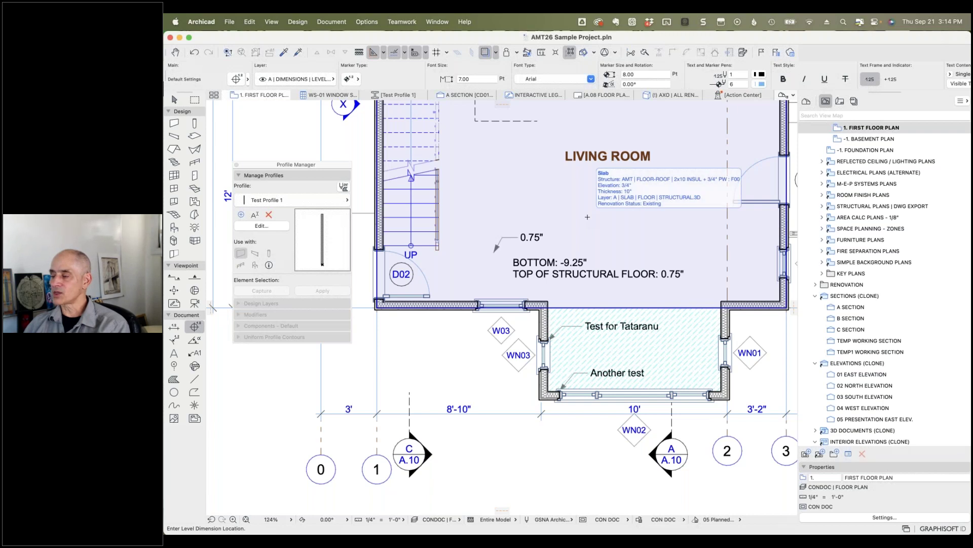
pyautogui.click(587, 217)
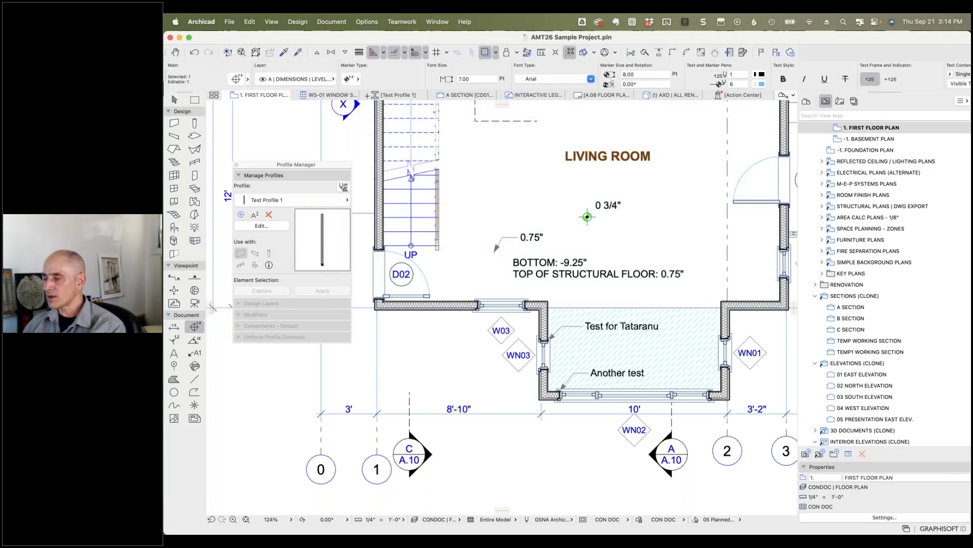
pyautogui.click(241, 81)
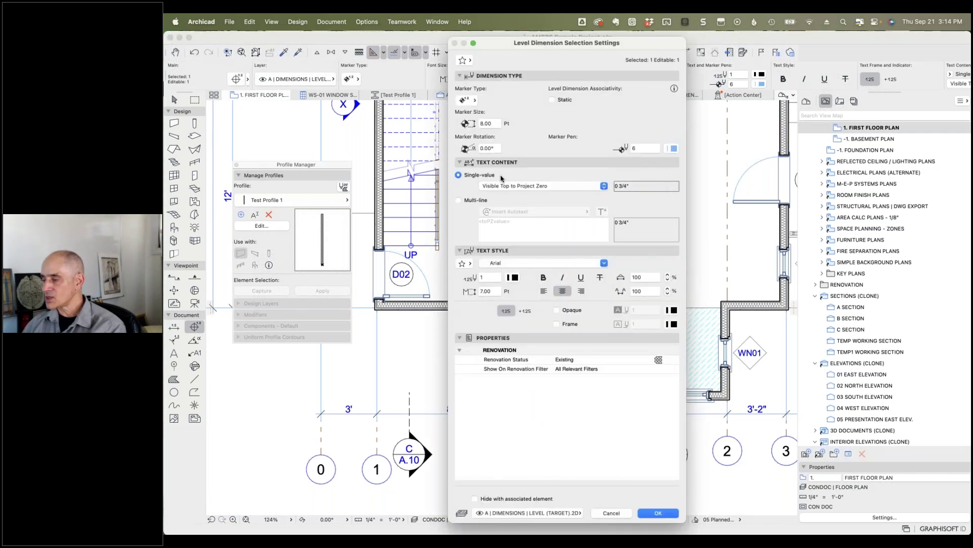
# Step: Make the label multi-line and insert the Slab Core Top to Project Zero autotext
pyautogui.click(459, 200)
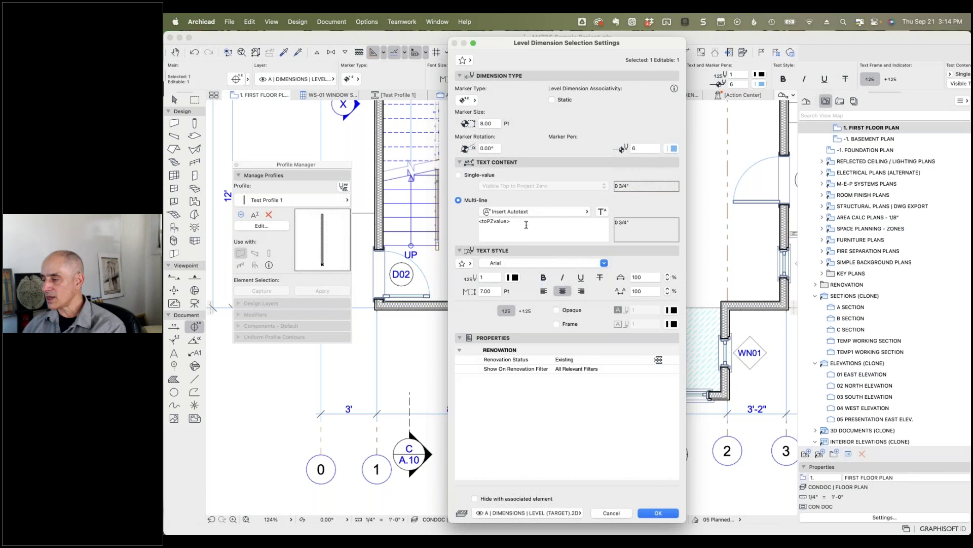
pyautogui.click(586, 214)
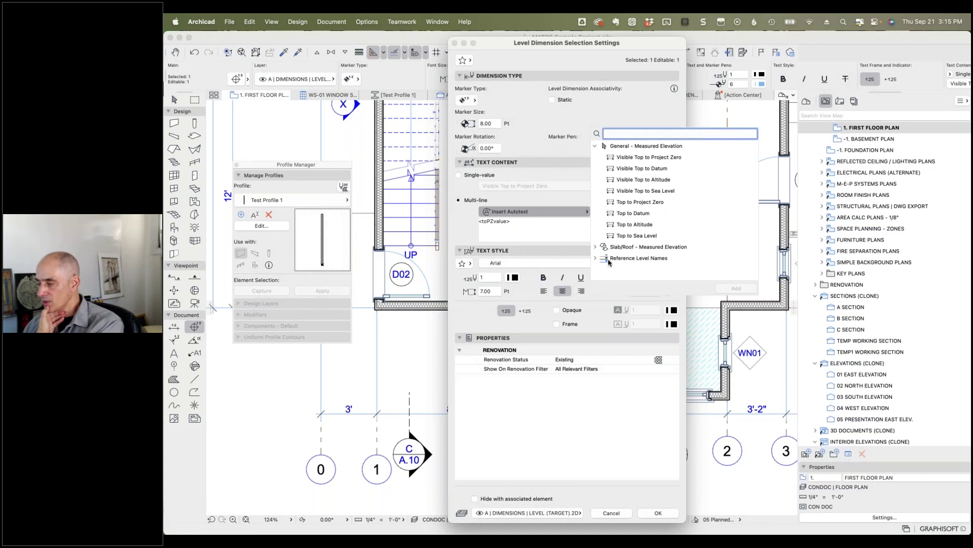
pyautogui.click(597, 248)
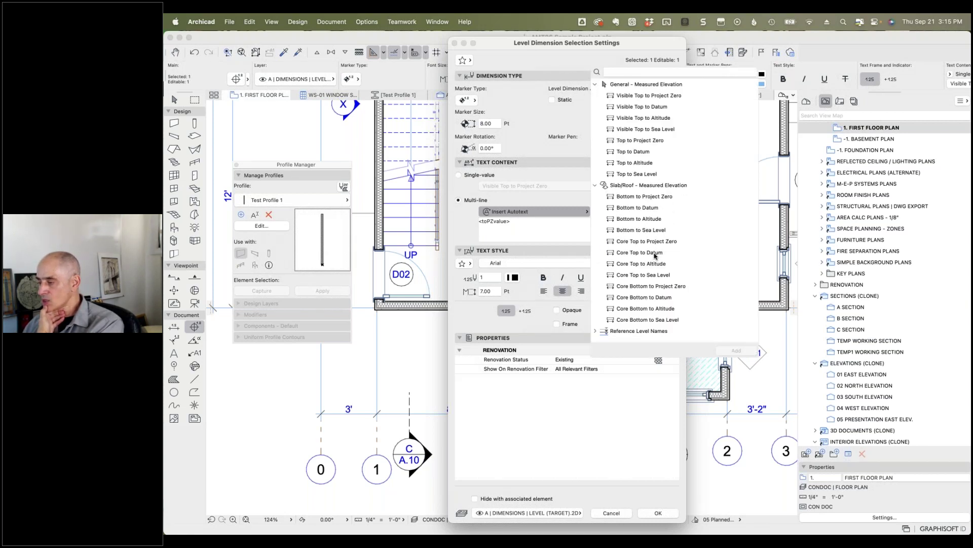
pyautogui.click(657, 242)
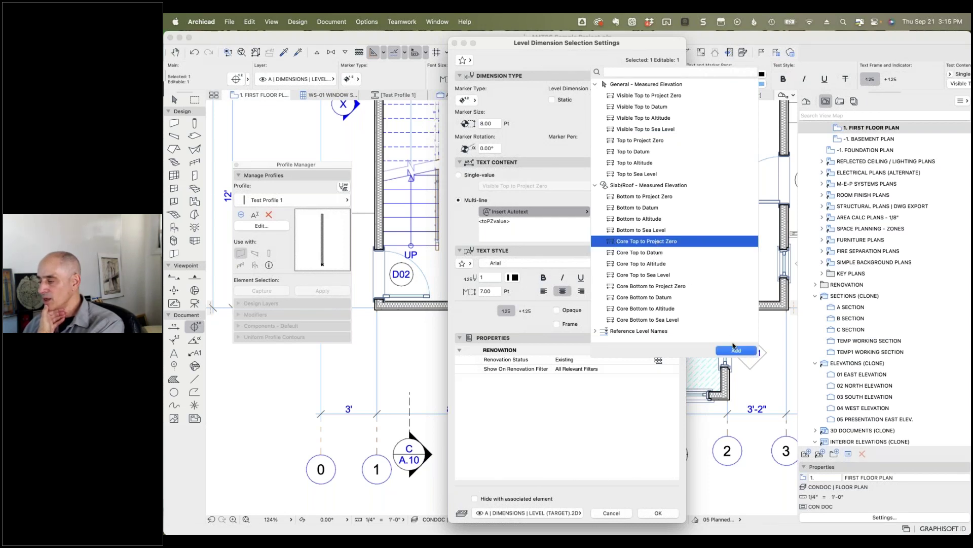
pyautogui.click(732, 352)
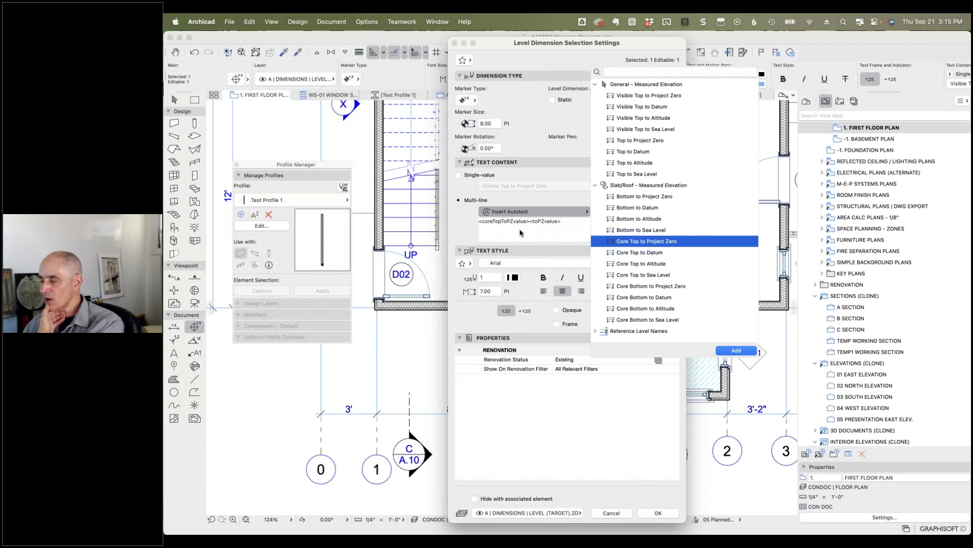
pyautogui.click(520, 229)
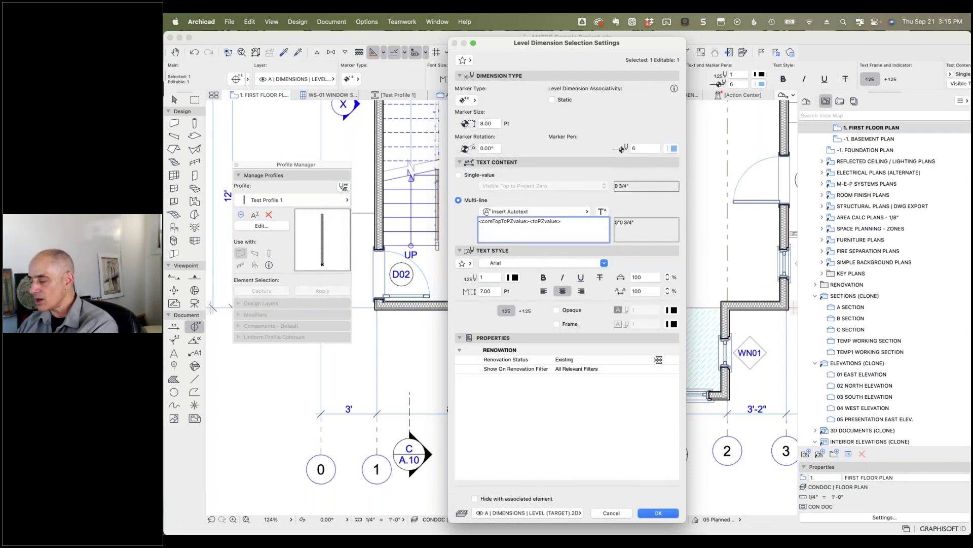
# Step: Label the two lines 'Top of Structure:' and 'Top of Finish:', apply, and switch to Chrome
pyautogui.write('Top of ')
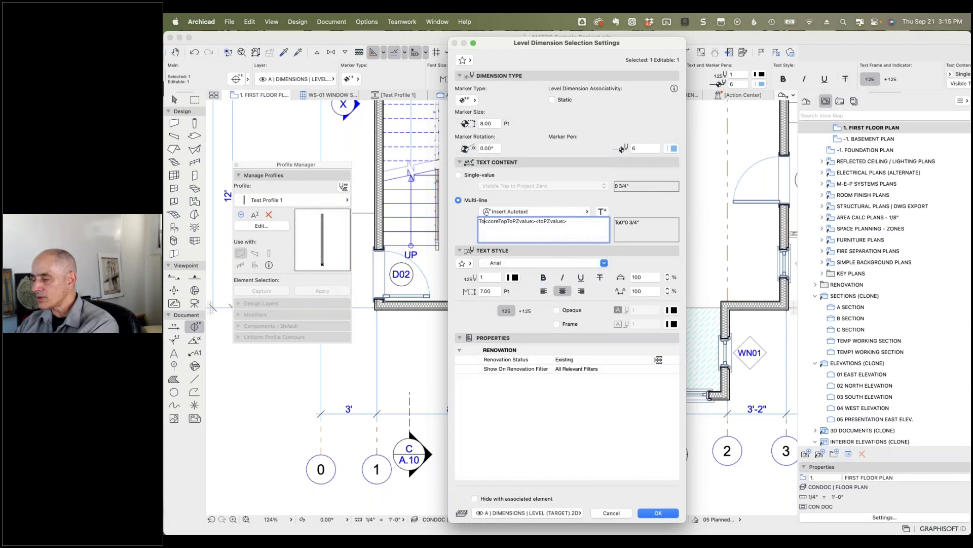
pyautogui.write('Struct')
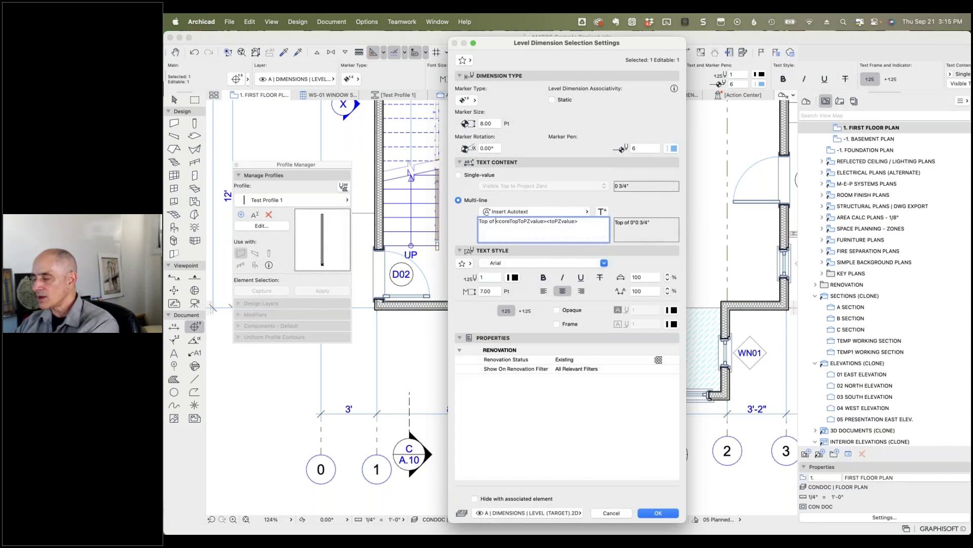
pyautogui.write('ure:')
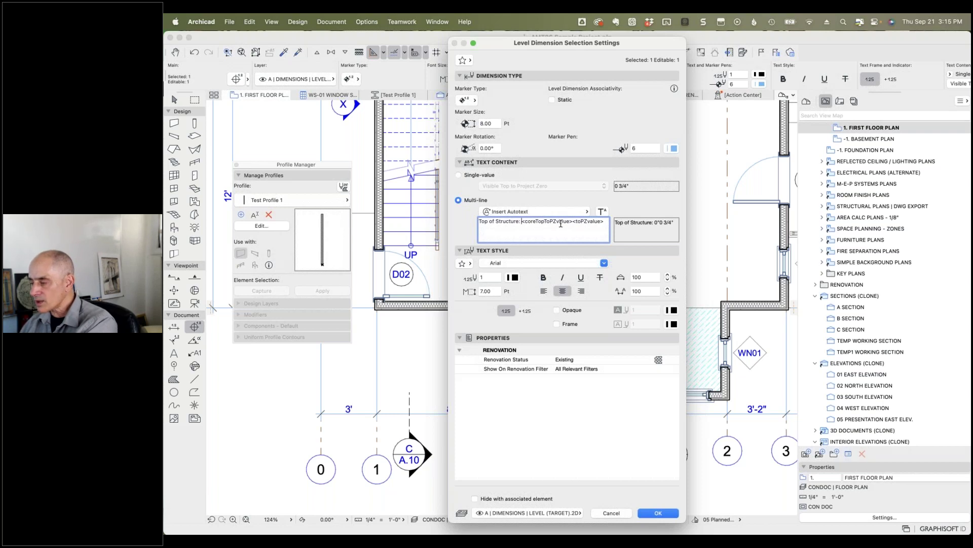
pyautogui.click(573, 222)
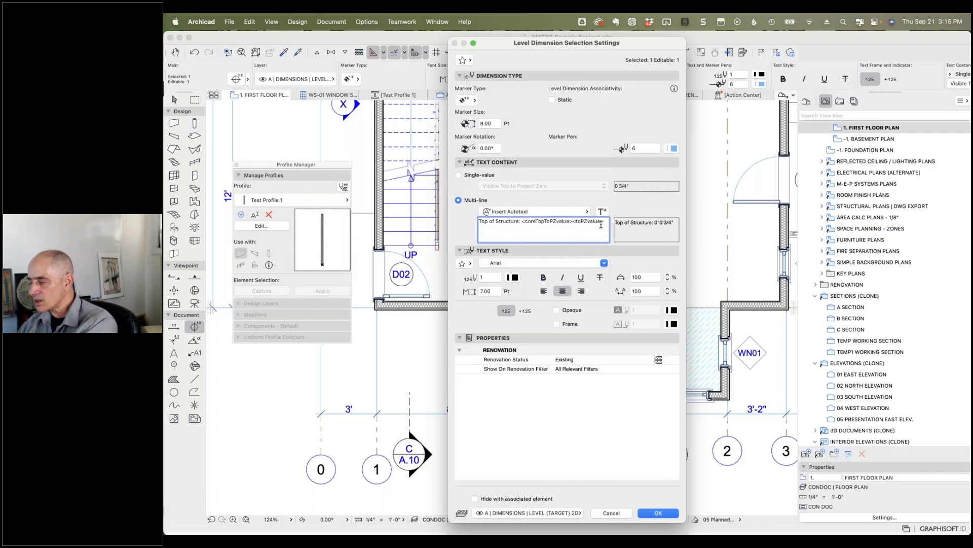
pyautogui.press('Return')
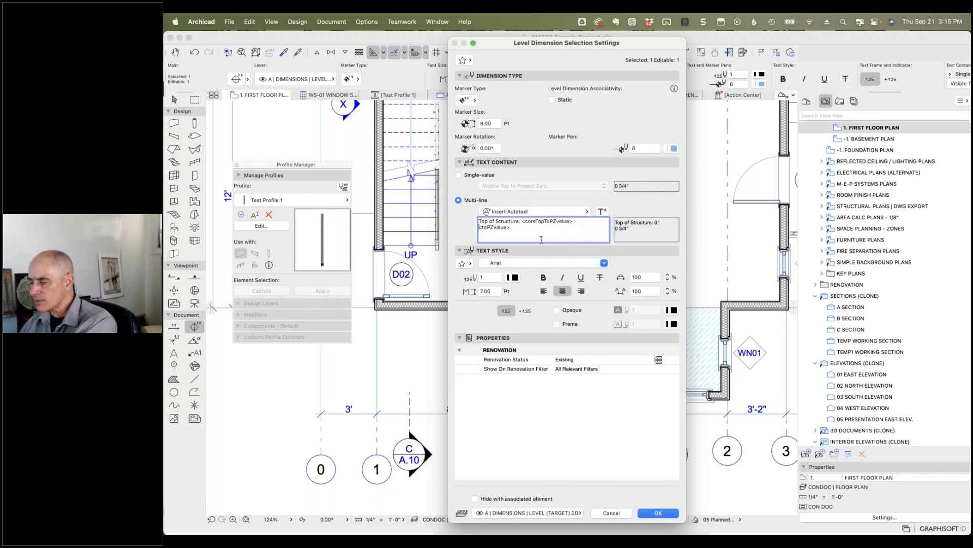
pyautogui.write('Top of Fin')
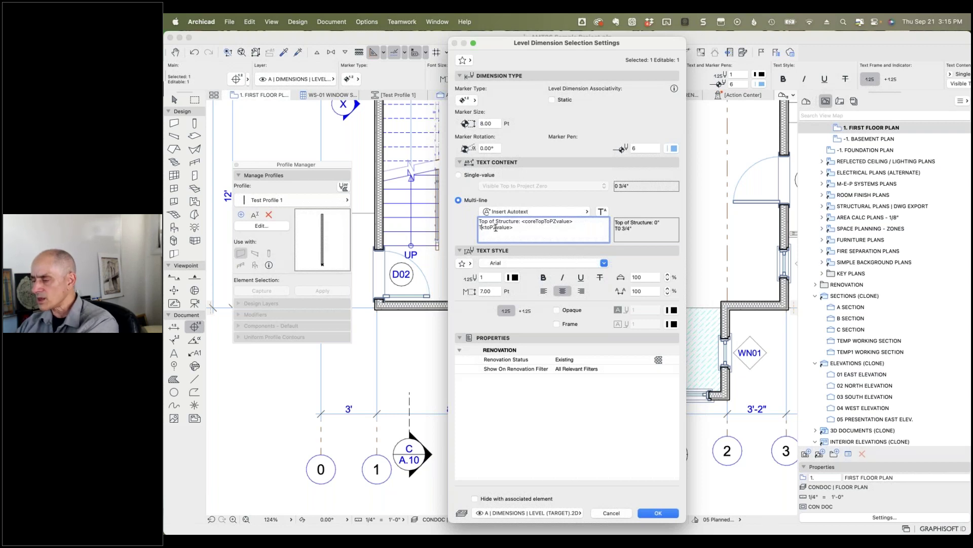
pyautogui.write('ish:')
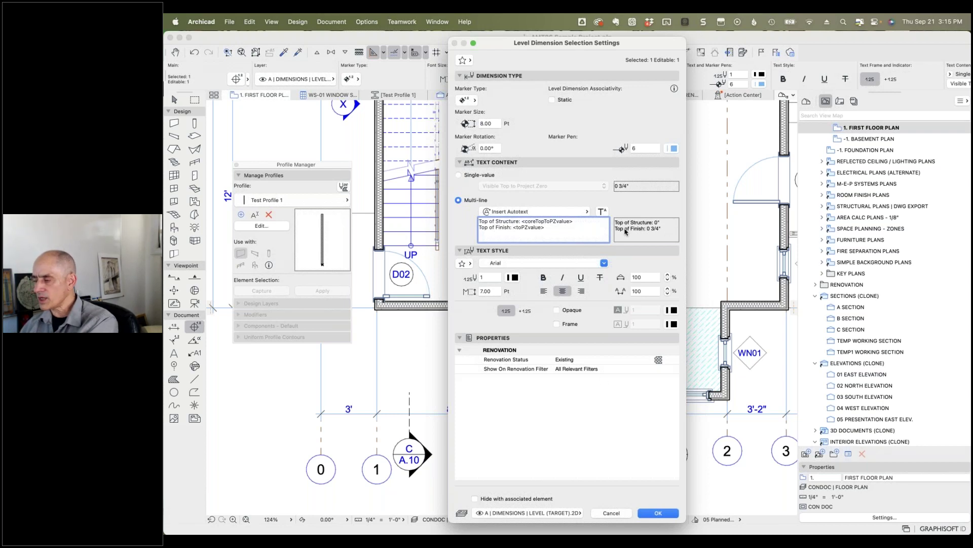
pyautogui.click(659, 513)
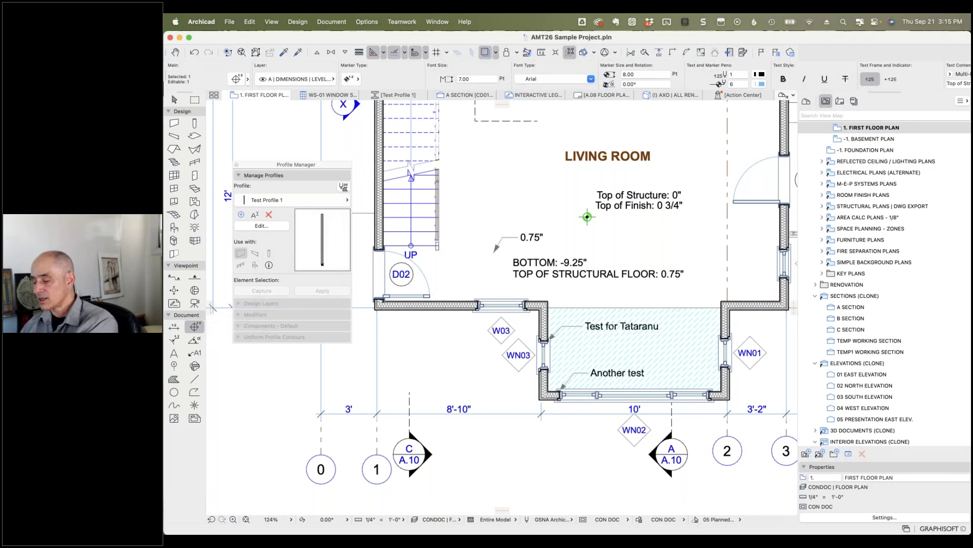
pyautogui.press('super+Tab')
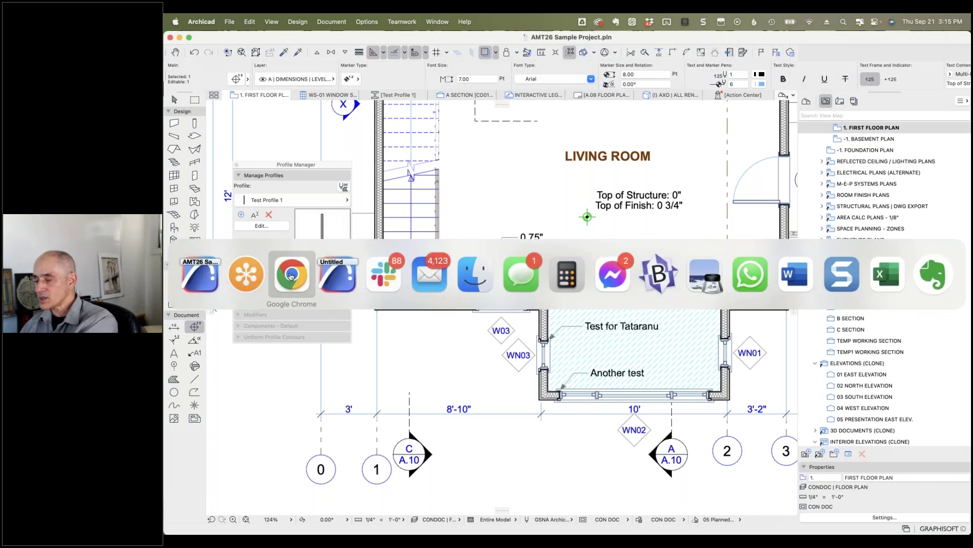
pyautogui.click(290, 276)
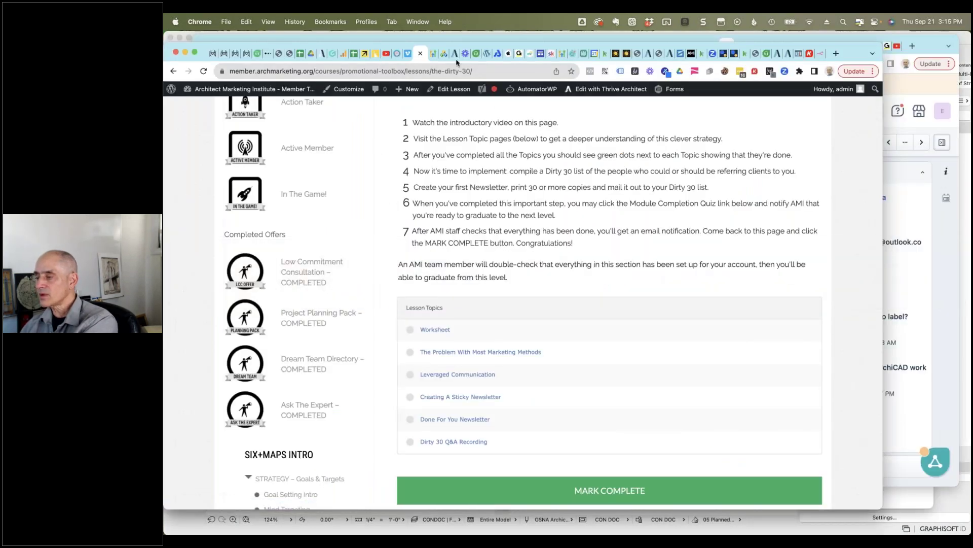
# Step: Open the Freshdesk ticket 'Question re: auto label?' and scroll to its attached screenshot
pyautogui.click(605, 54)
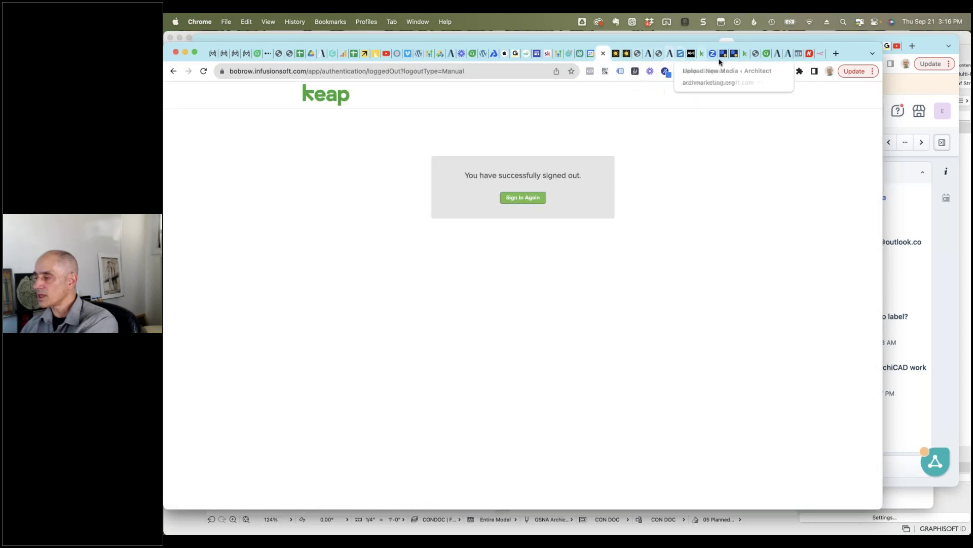
pyautogui.click(760, 59)
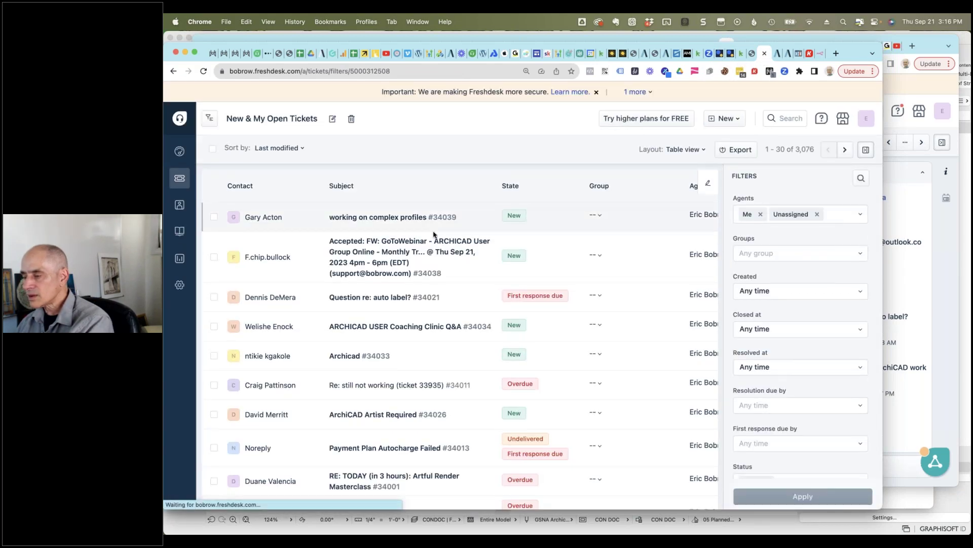
pyautogui.click(397, 298)
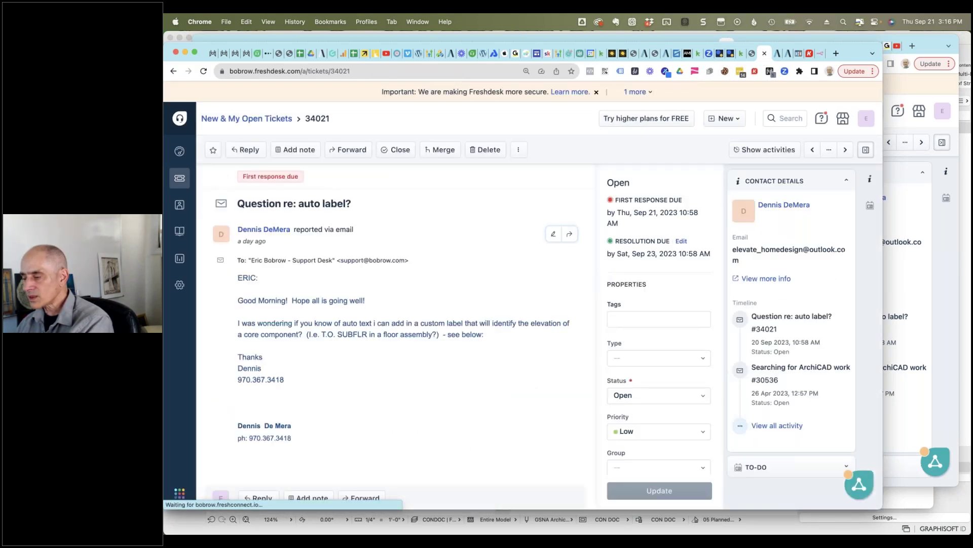
pyautogui.scroll(-3, 406, 355)
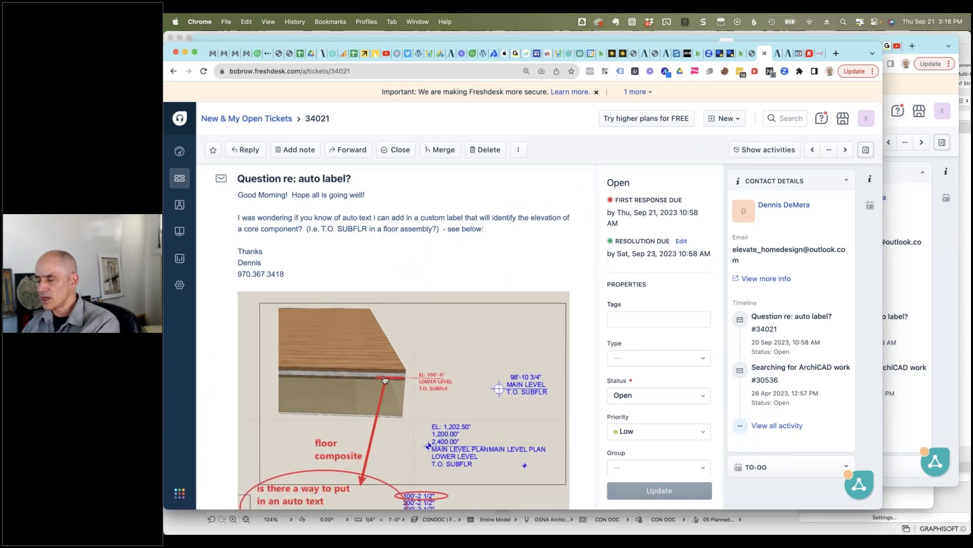
pyautogui.scroll(-3, 387, 380)
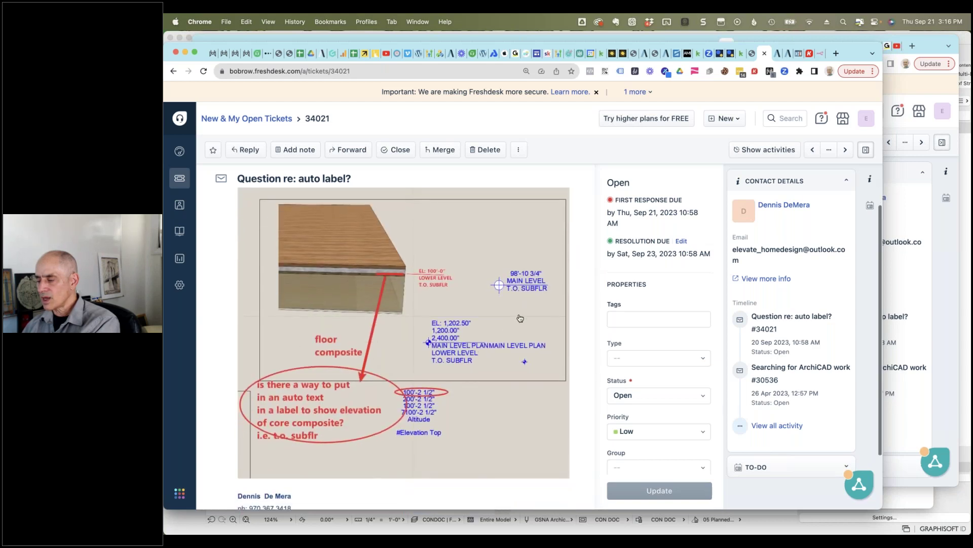